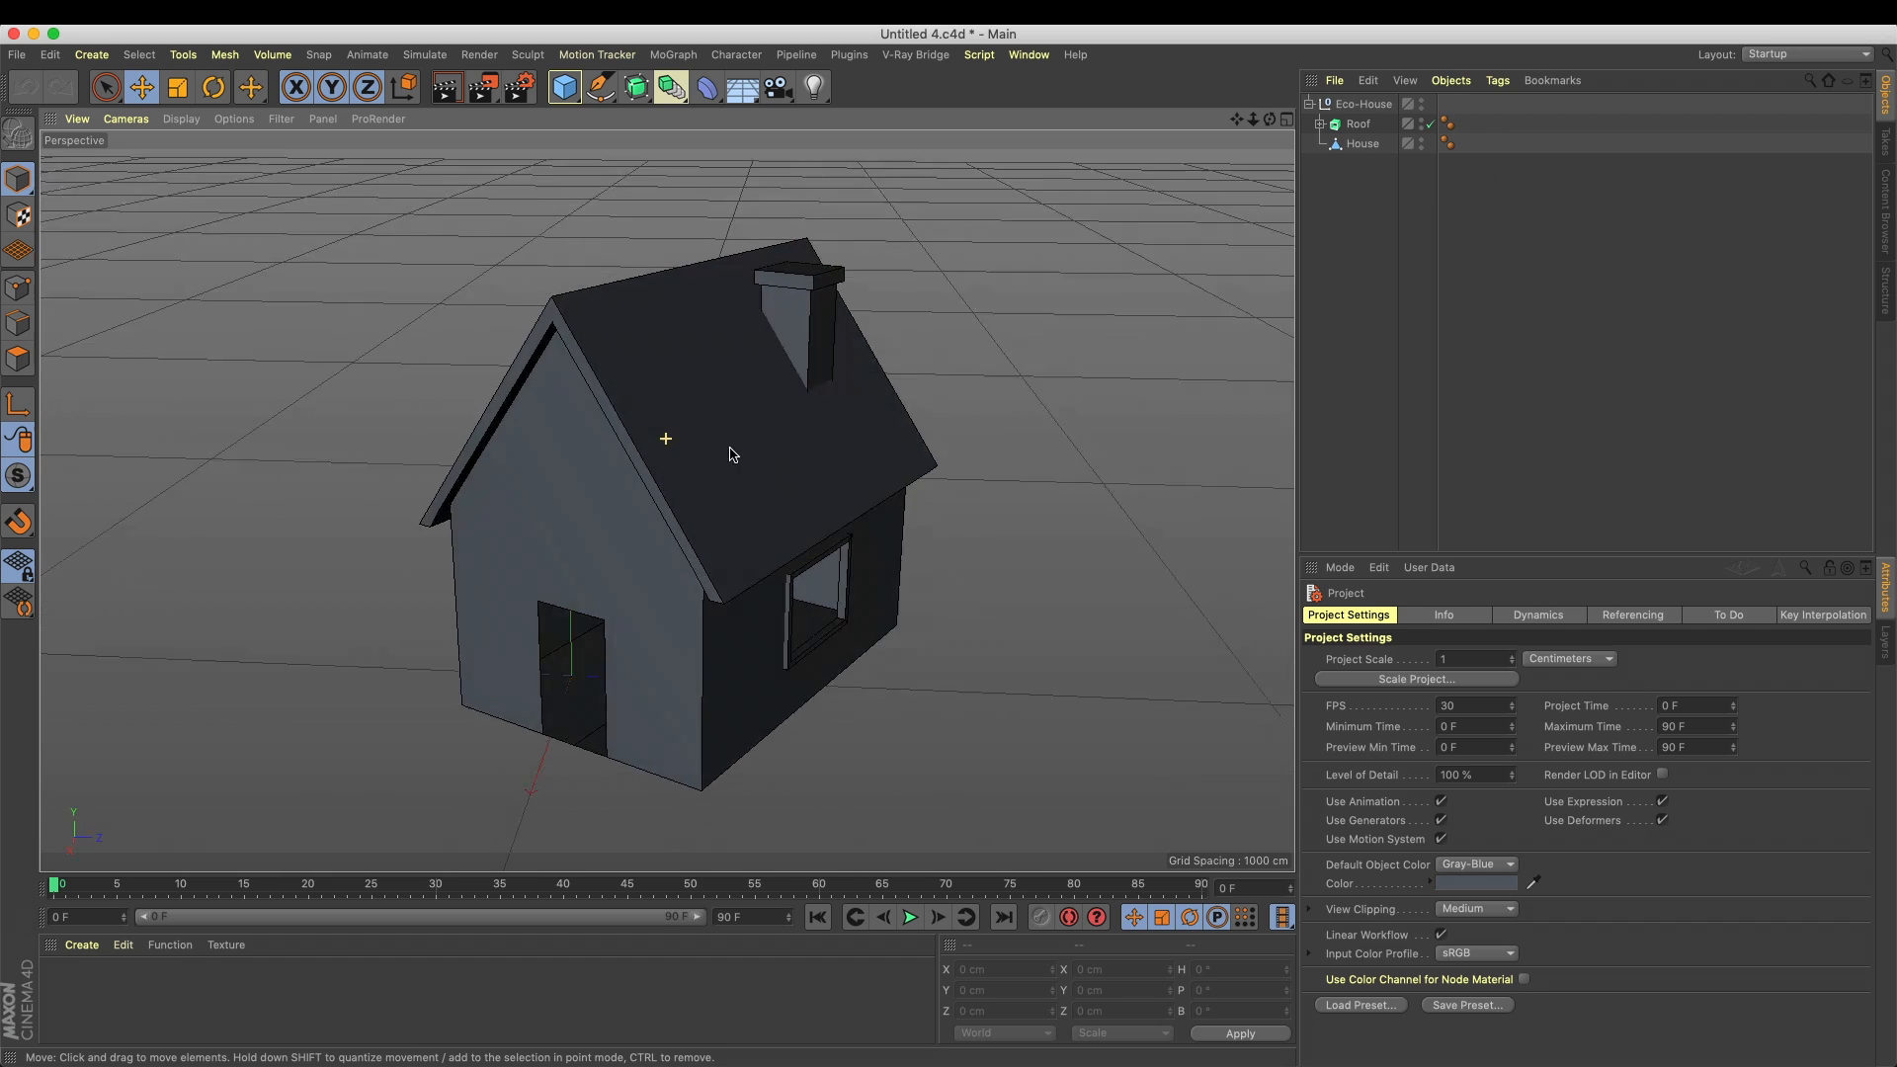
Examine the Eco-House model from several angles, along with its Roof and House objects
{"action": "right_click_drag", "start_coordinate": [734, 450], "coordinate": [749, 443], "text": "alt"}
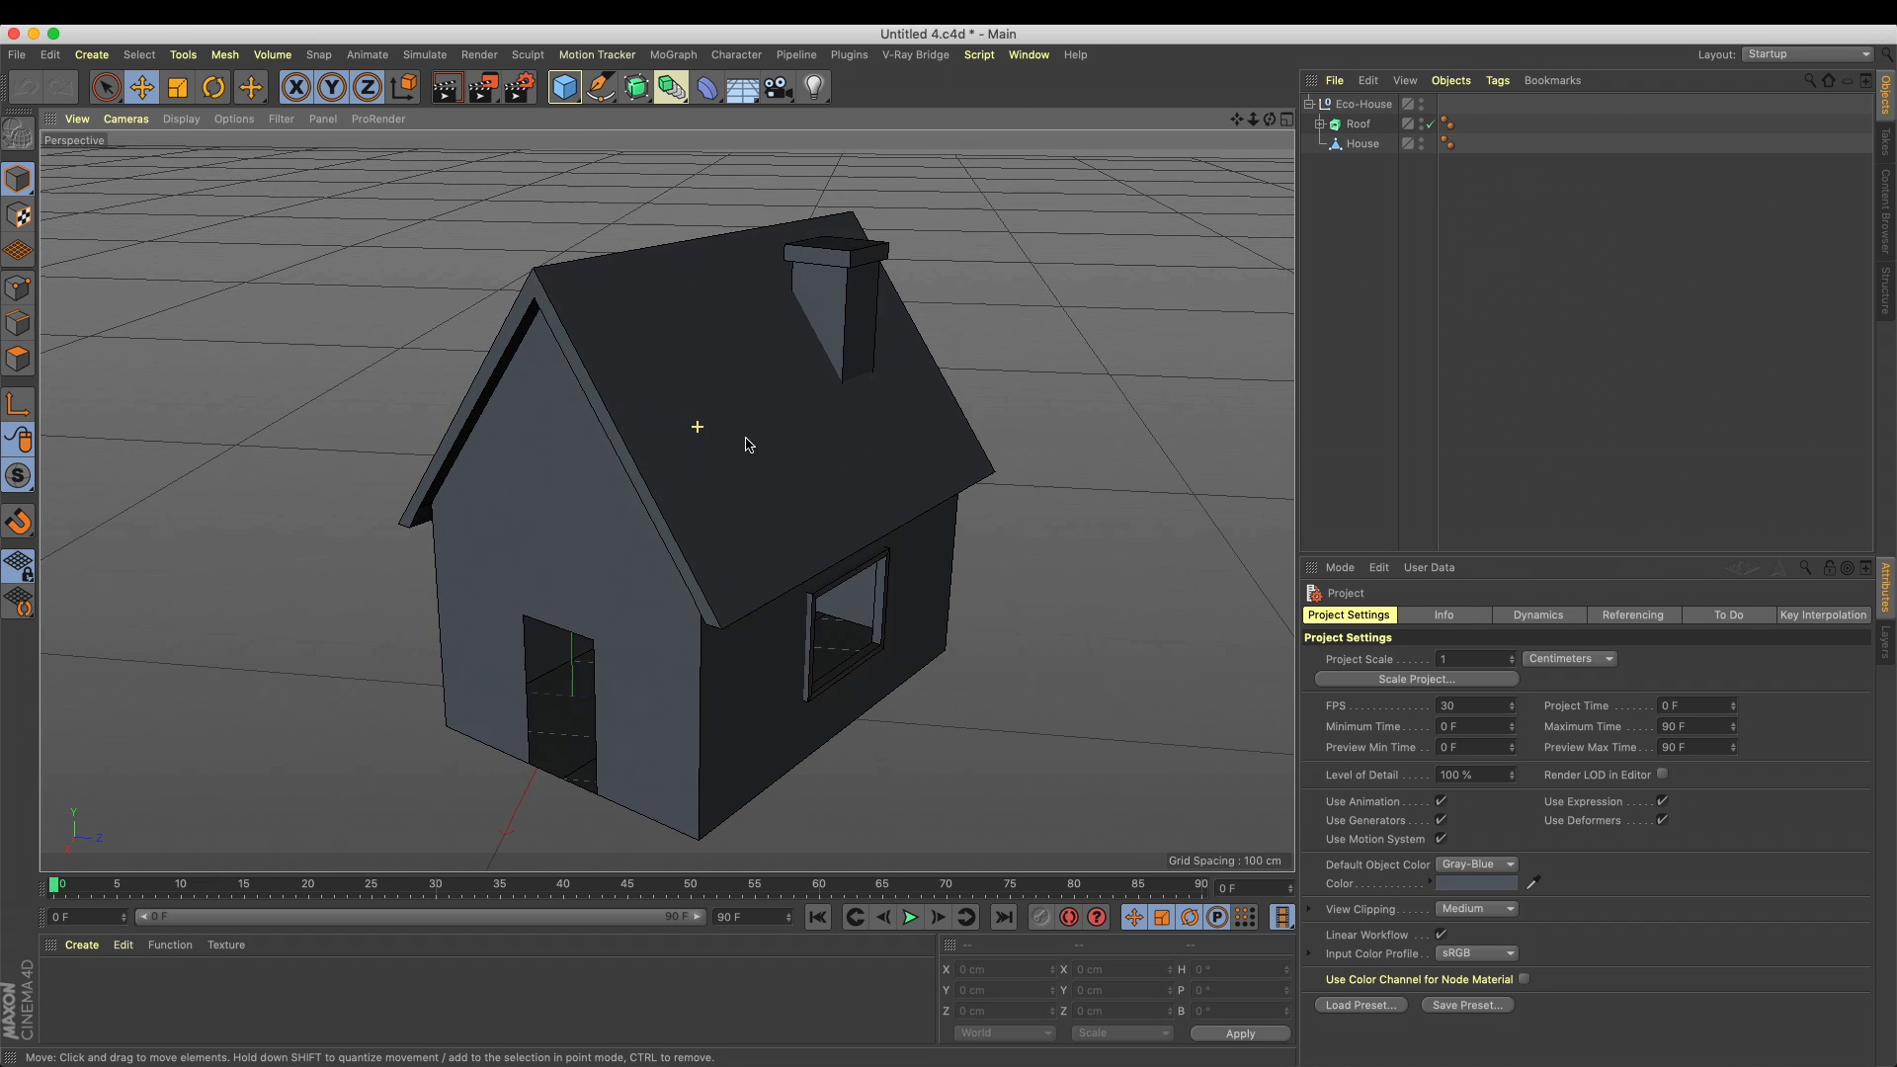
{"action": "middle_click_drag", "start_coordinate": [749, 444], "coordinate": [760, 435], "text": "alt"}
{"action": "left_click_drag", "start_coordinate": [761, 434], "coordinate": [758, 436], "text": "alt"}
{"action": "left_click", "coordinate": [812, 405]}
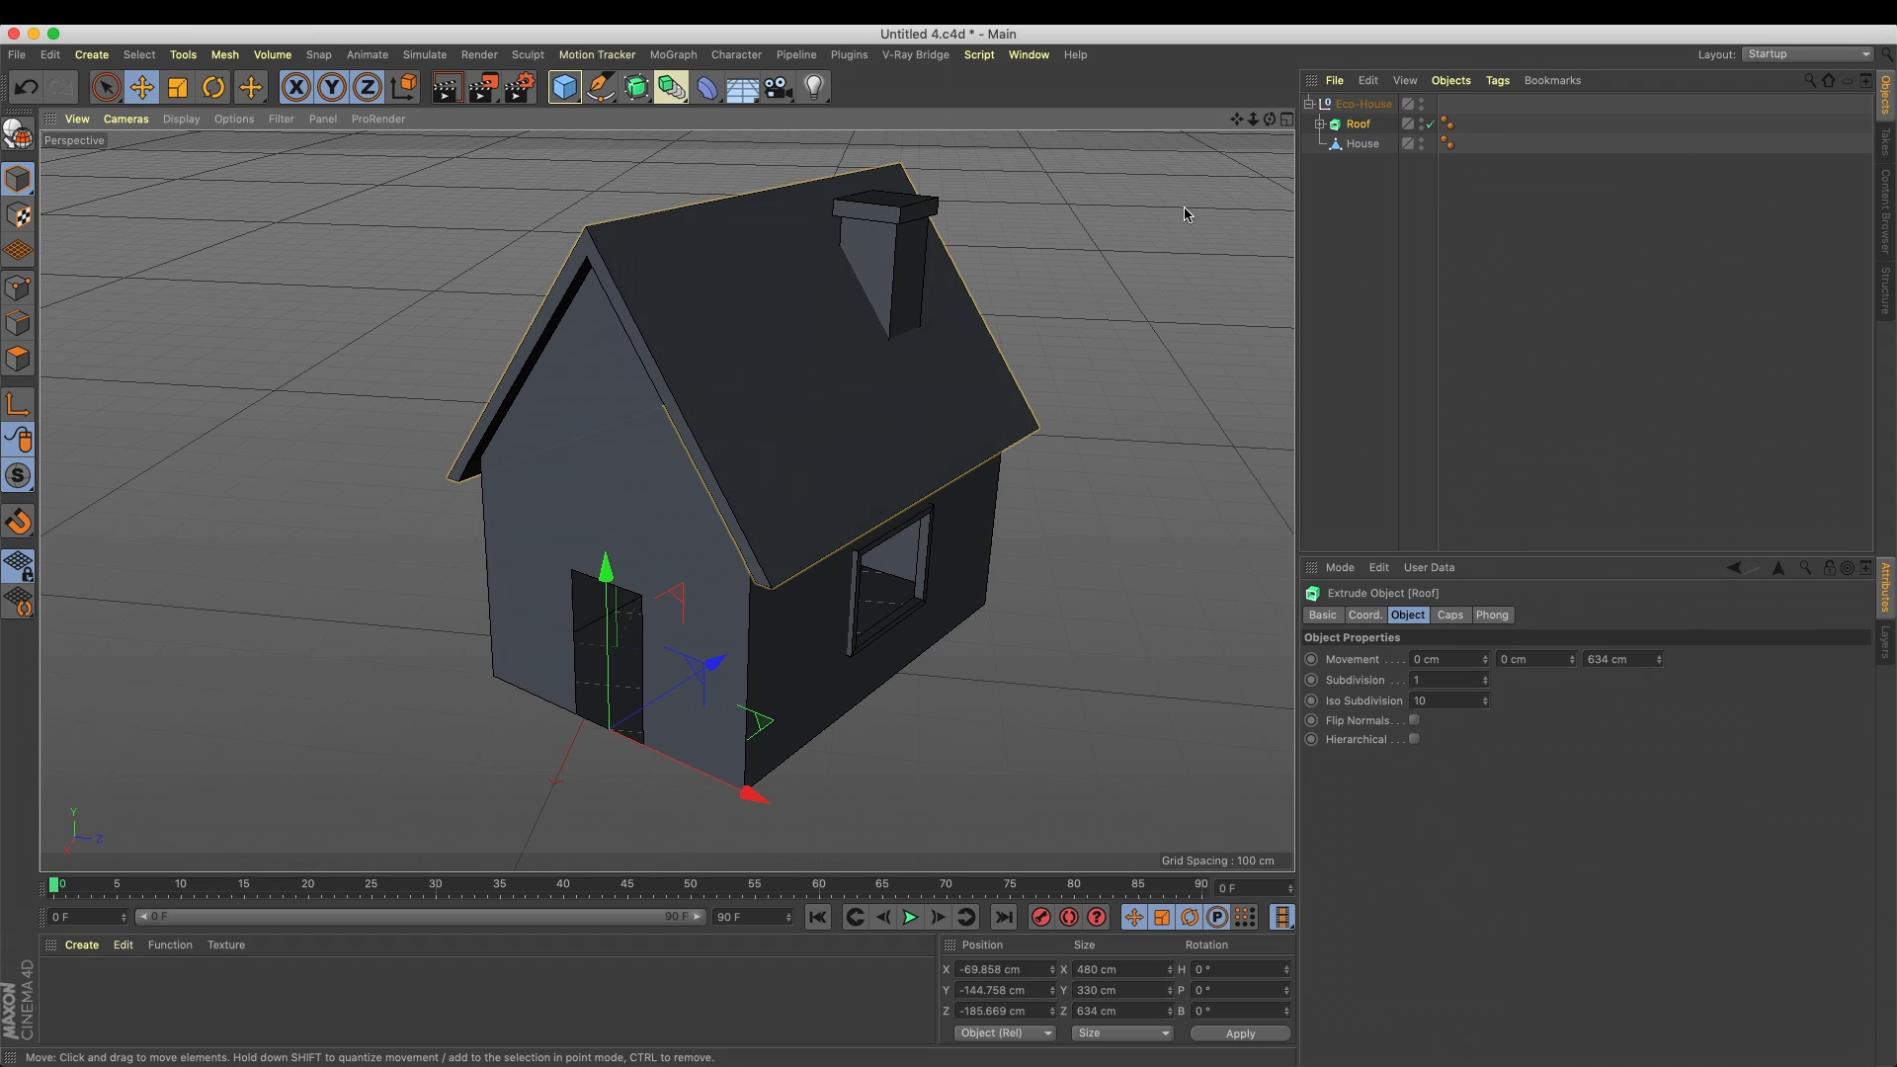
{"action": "left_click", "coordinate": [1350, 178]}
{"action": "left_click", "coordinate": [1356, 125]}
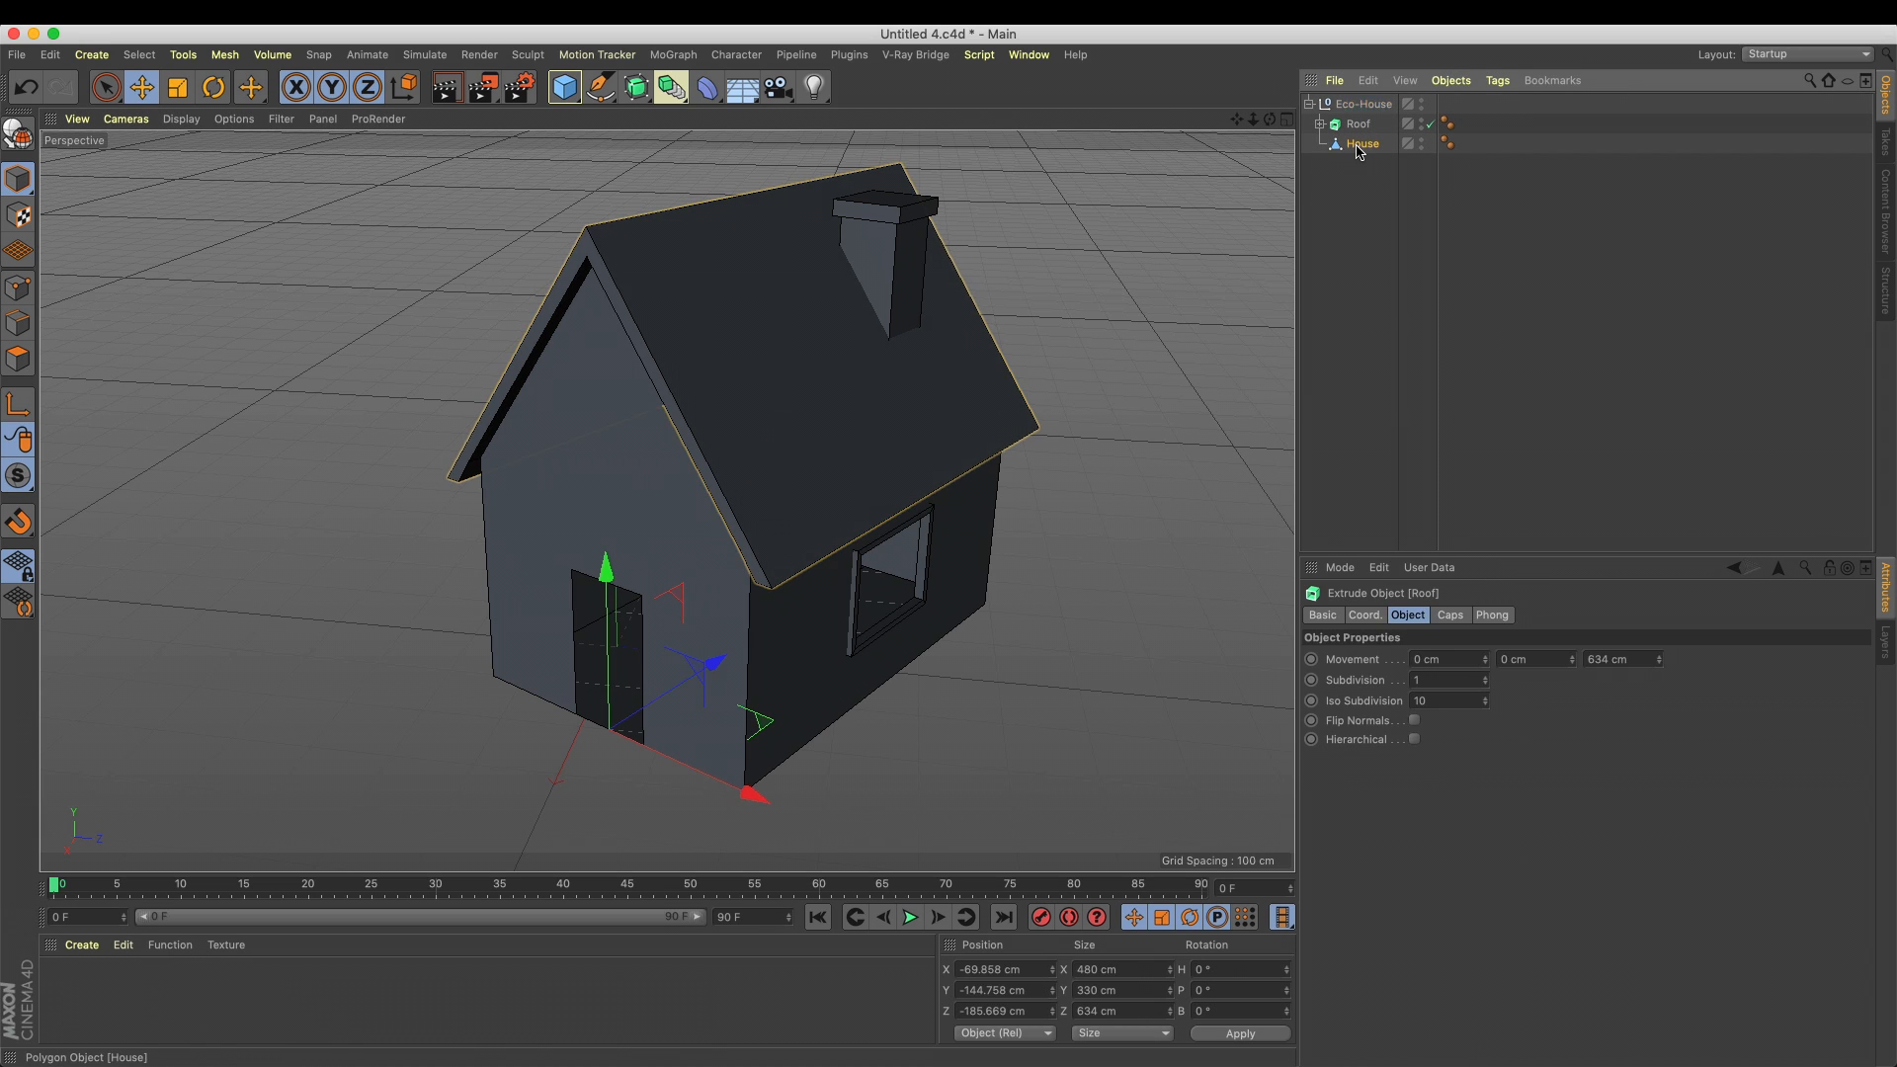
{"action": "left_click", "coordinate": [1362, 145]}
{"action": "left_click_drag", "start_coordinate": [717, 494], "coordinate": [949, 264]}
{"action": "key", "text": "super+z"}
{"action": "middle_click_drag", "start_coordinate": [893, 360], "coordinate": [939, 351], "text": "alt"}
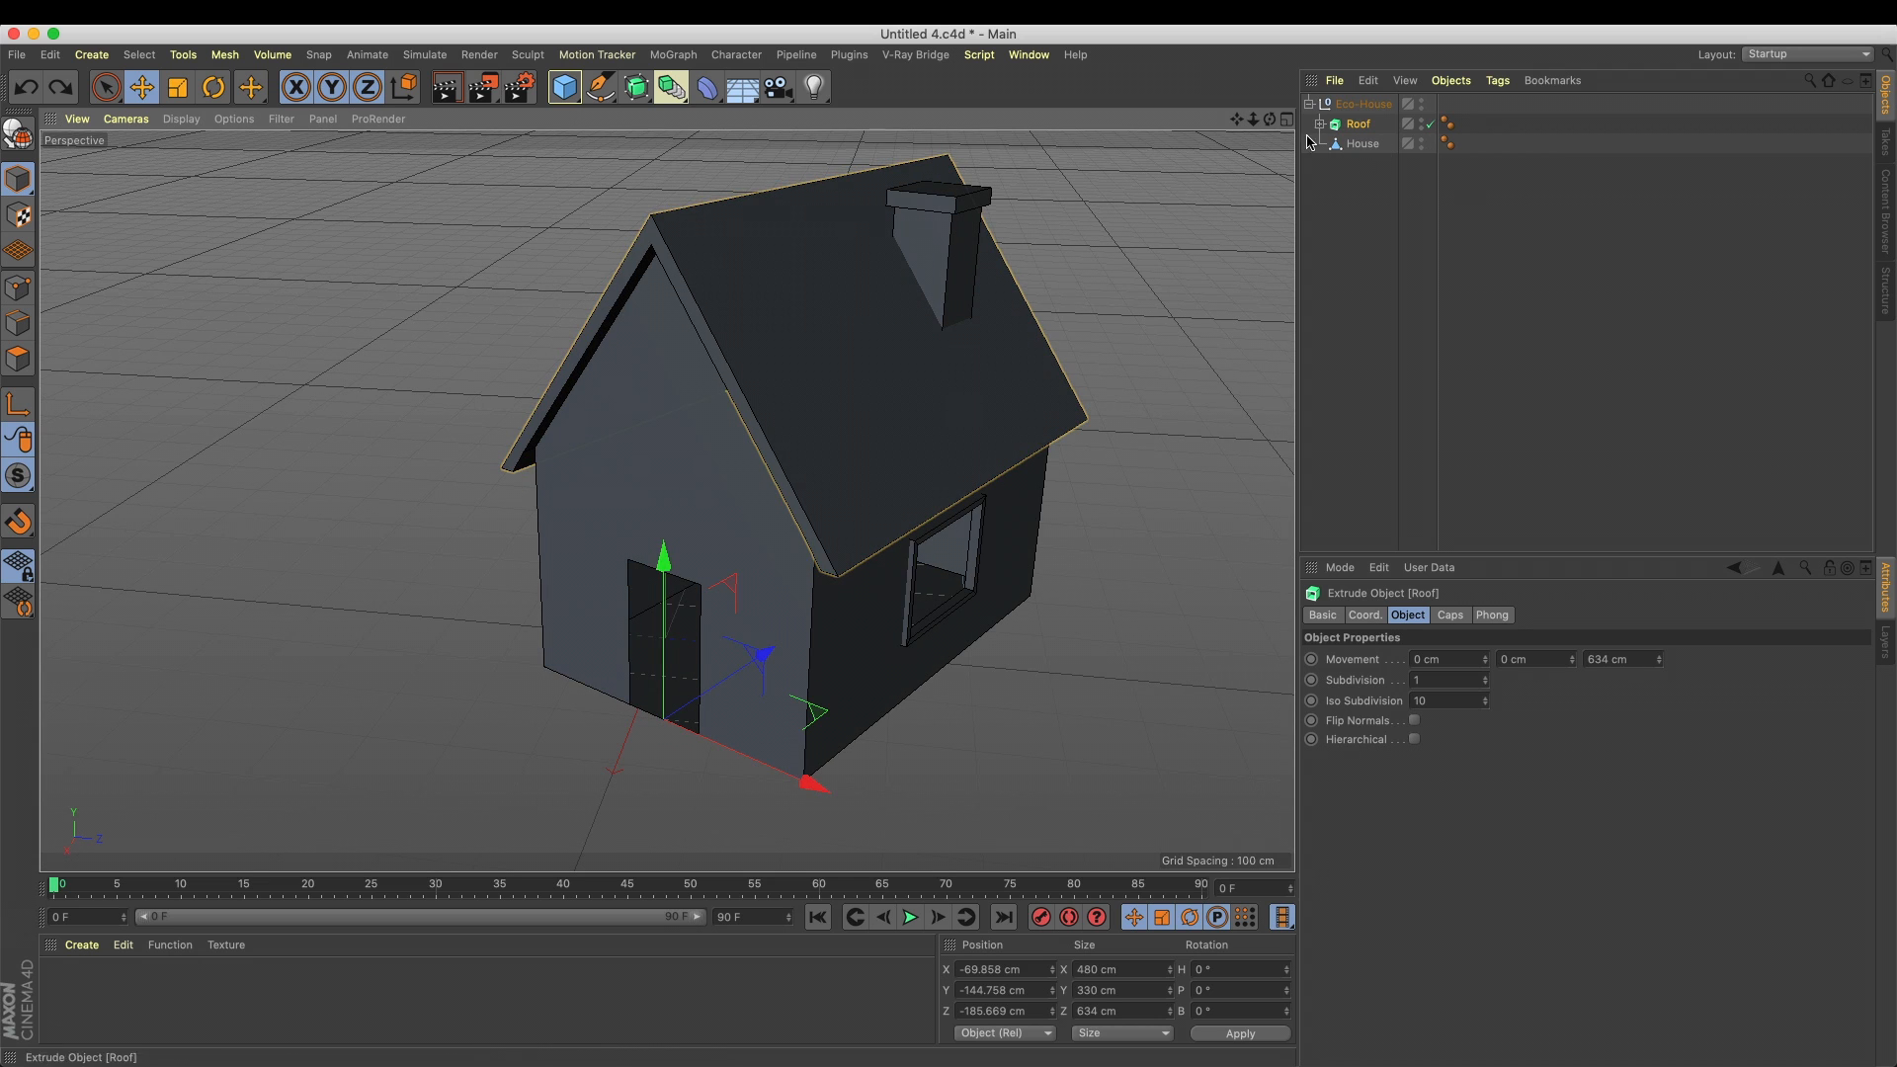
{"action": "left_click_drag", "start_coordinate": [895, 241], "coordinate": [919, 594], "text": "alt"}
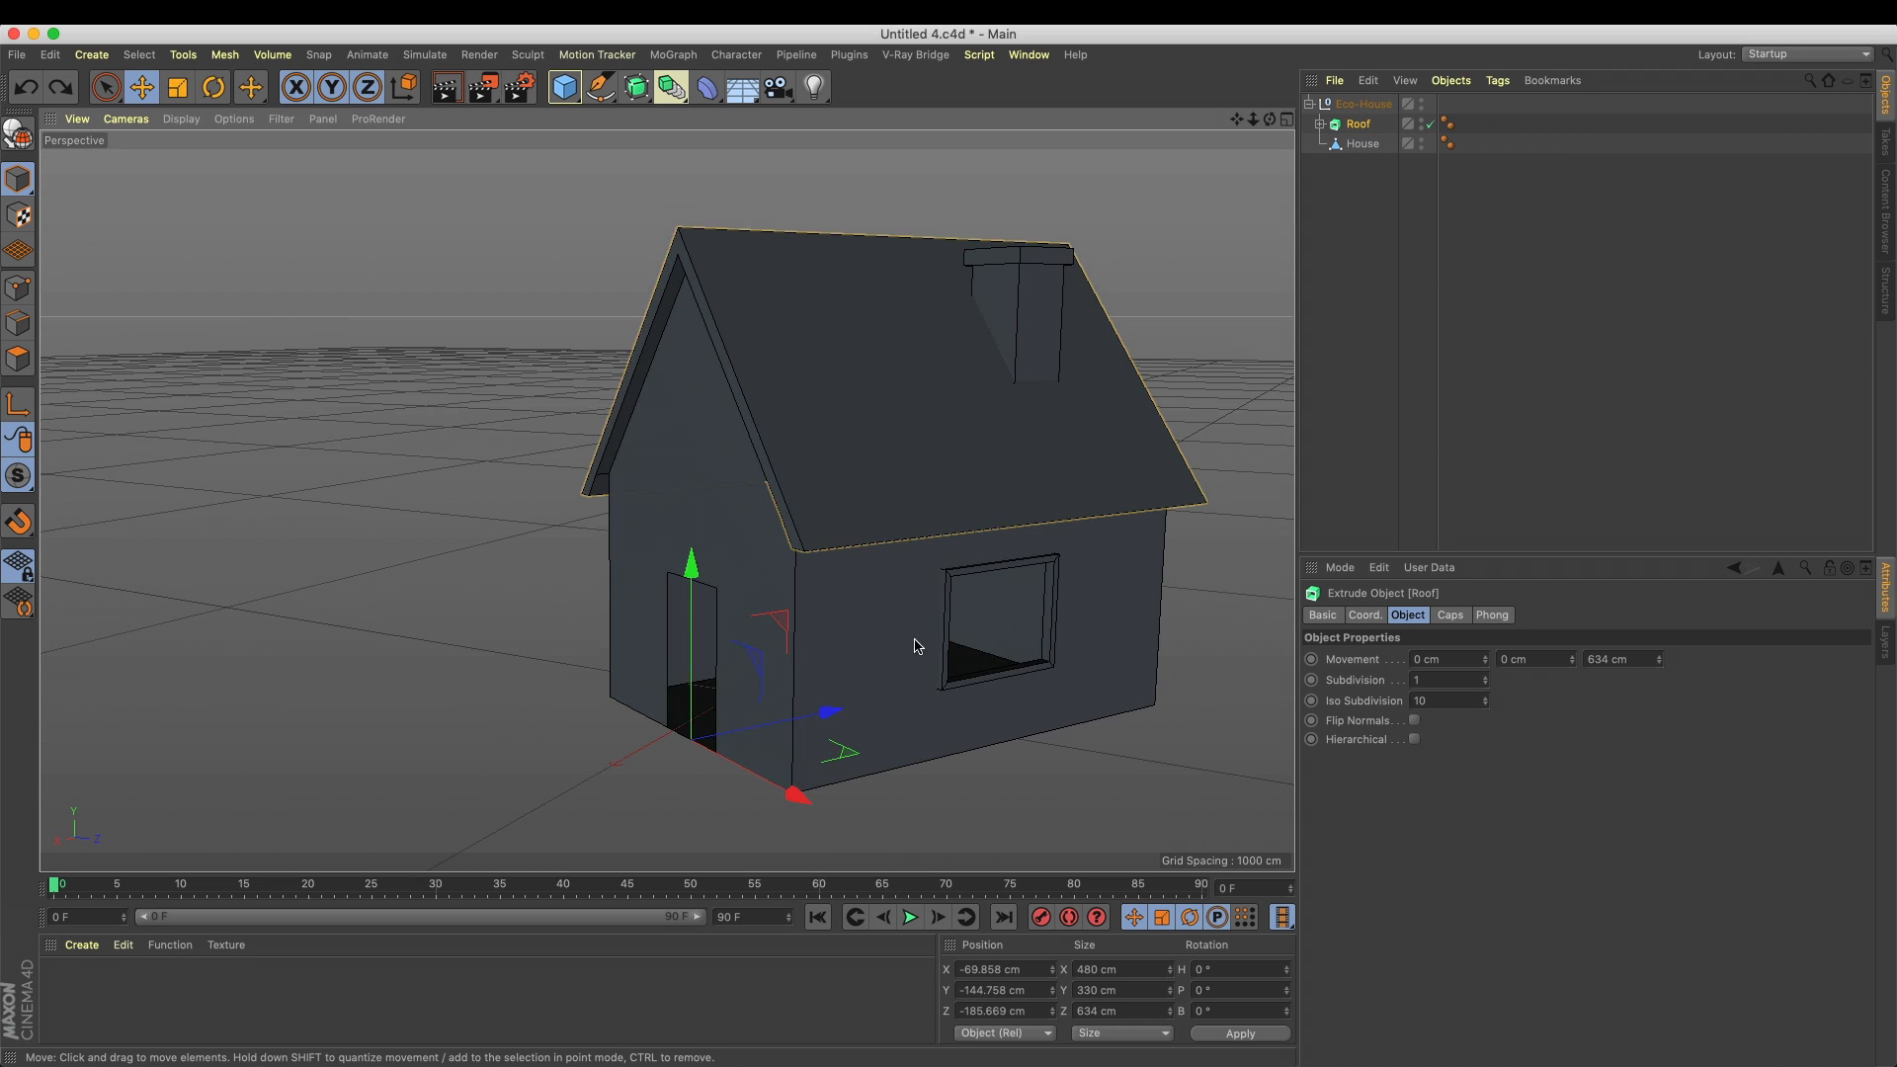
{"action": "left_click_drag", "start_coordinate": [691, 530], "coordinate": [705, 481], "text": "alt"}
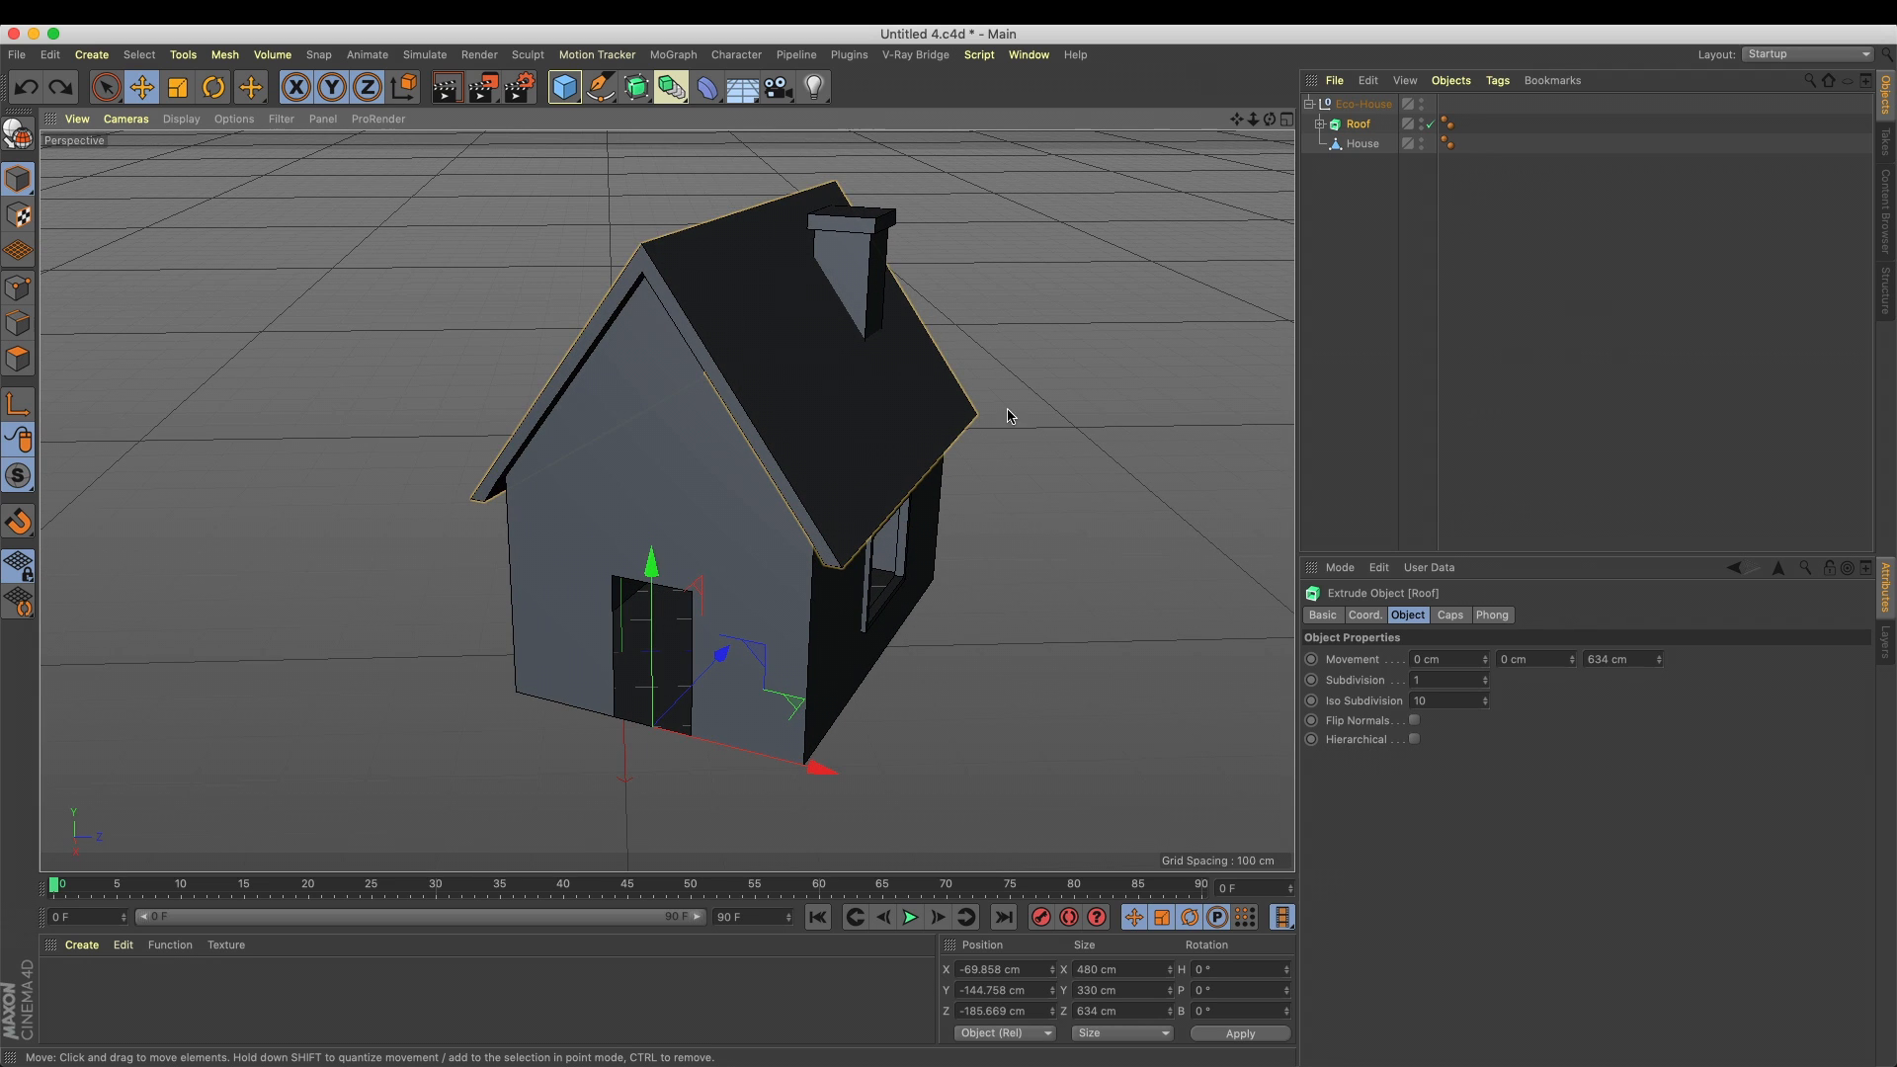
{"action": "left_click_drag", "start_coordinate": [909, 432], "coordinate": [812, 376], "text": "alt"}
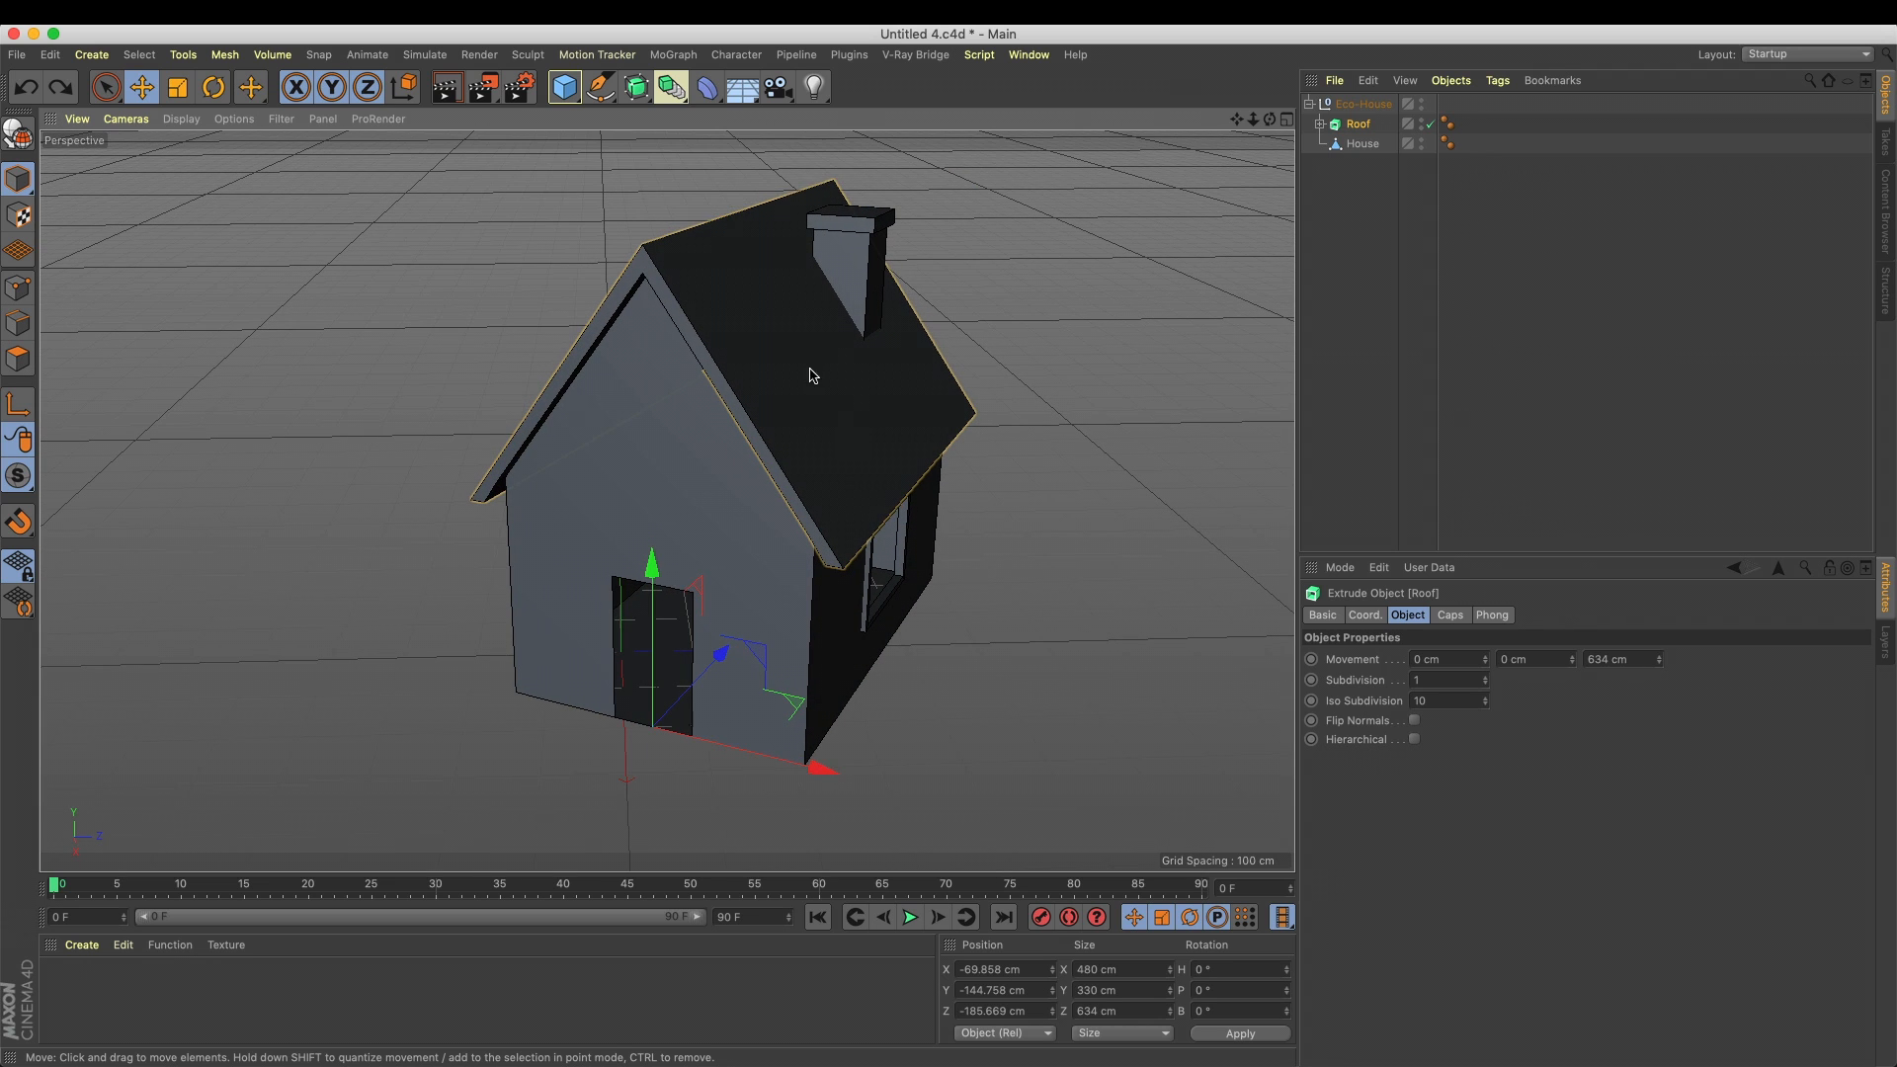
Add a MoGraph Cloner as the parent of the Eco-House null
{"action": "left_click", "coordinate": [1363, 104]}
{"action": "left_click", "coordinate": [674, 54]}
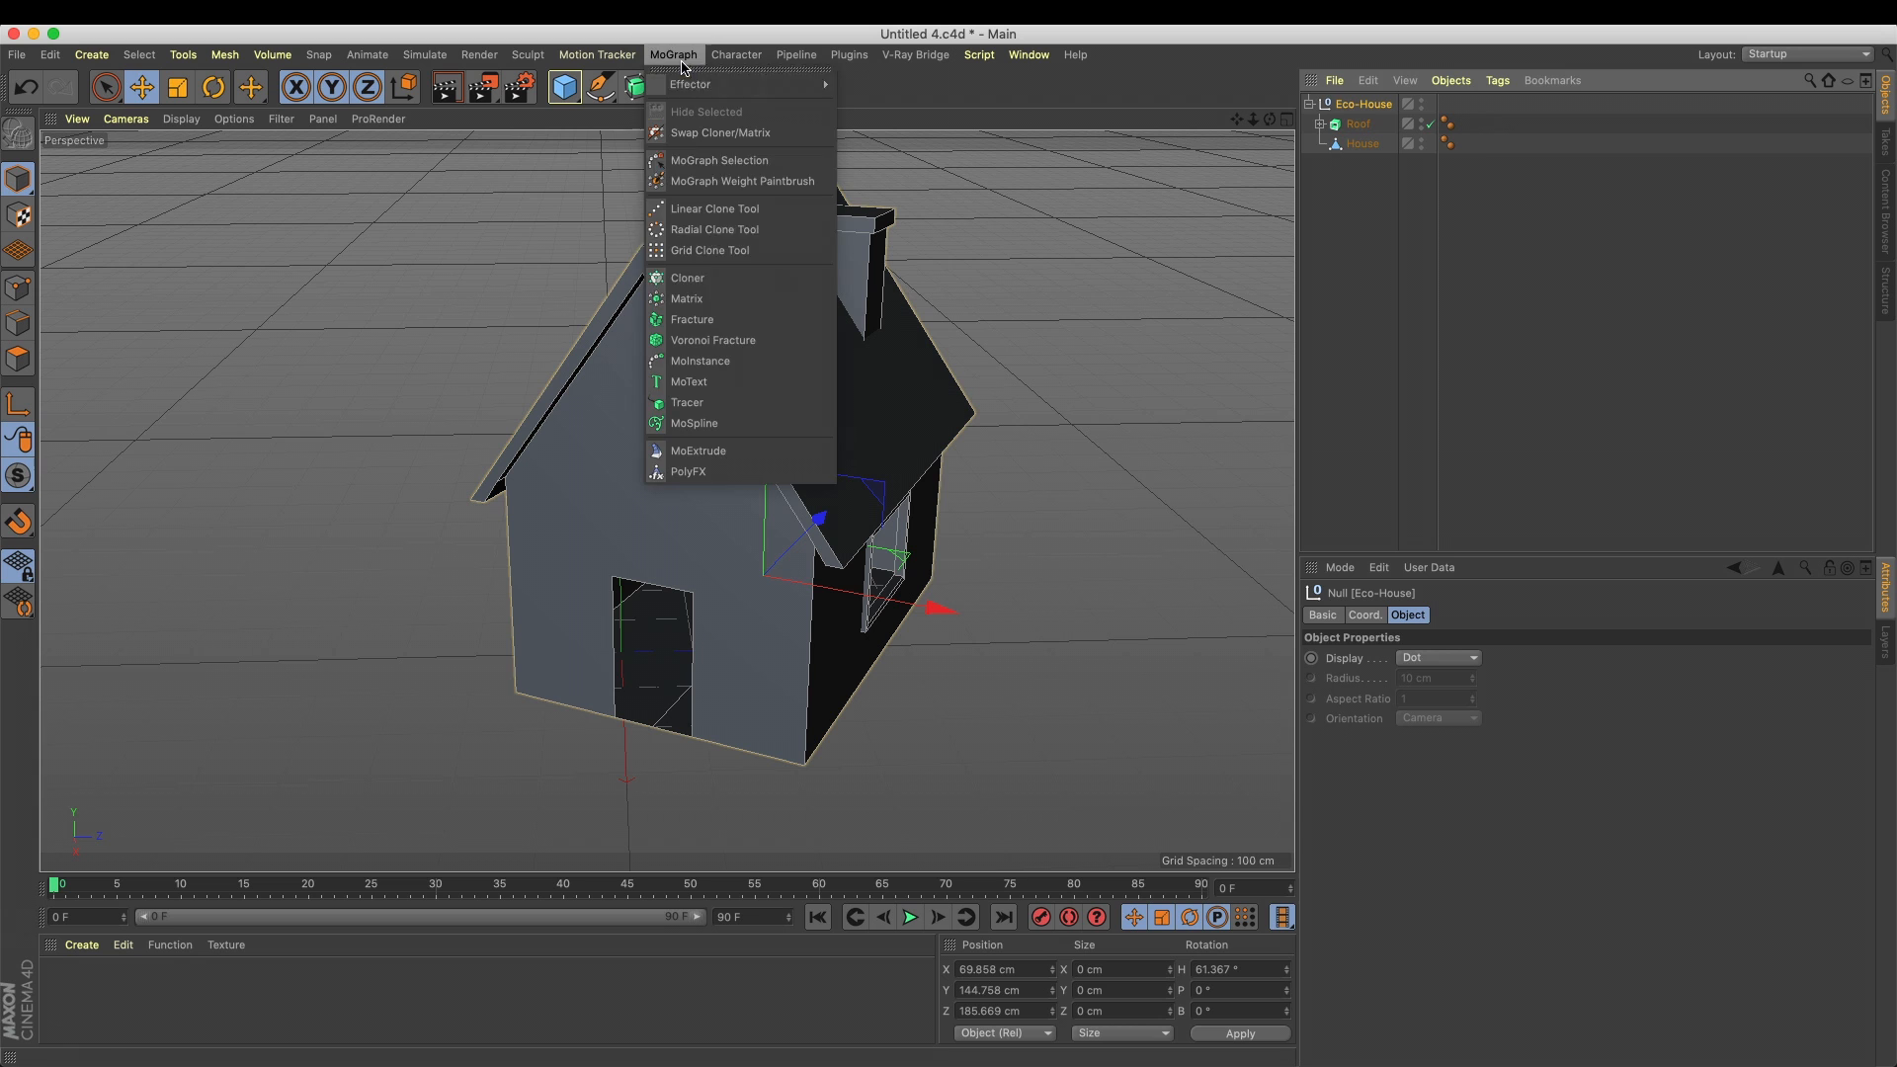
{"action": "left_click", "coordinate": [784, 280], "text": "alt"}
{"action": "middle_click_drag", "start_coordinate": [988, 410], "coordinate": [757, 387], "text": "alt"}
Space the Cloner's linear clones by setting P.Y to 0 cm and P.X to 536 cm
{"action": "left_click_drag", "start_coordinate": [1400, 859], "coordinate": [1088, 856]}
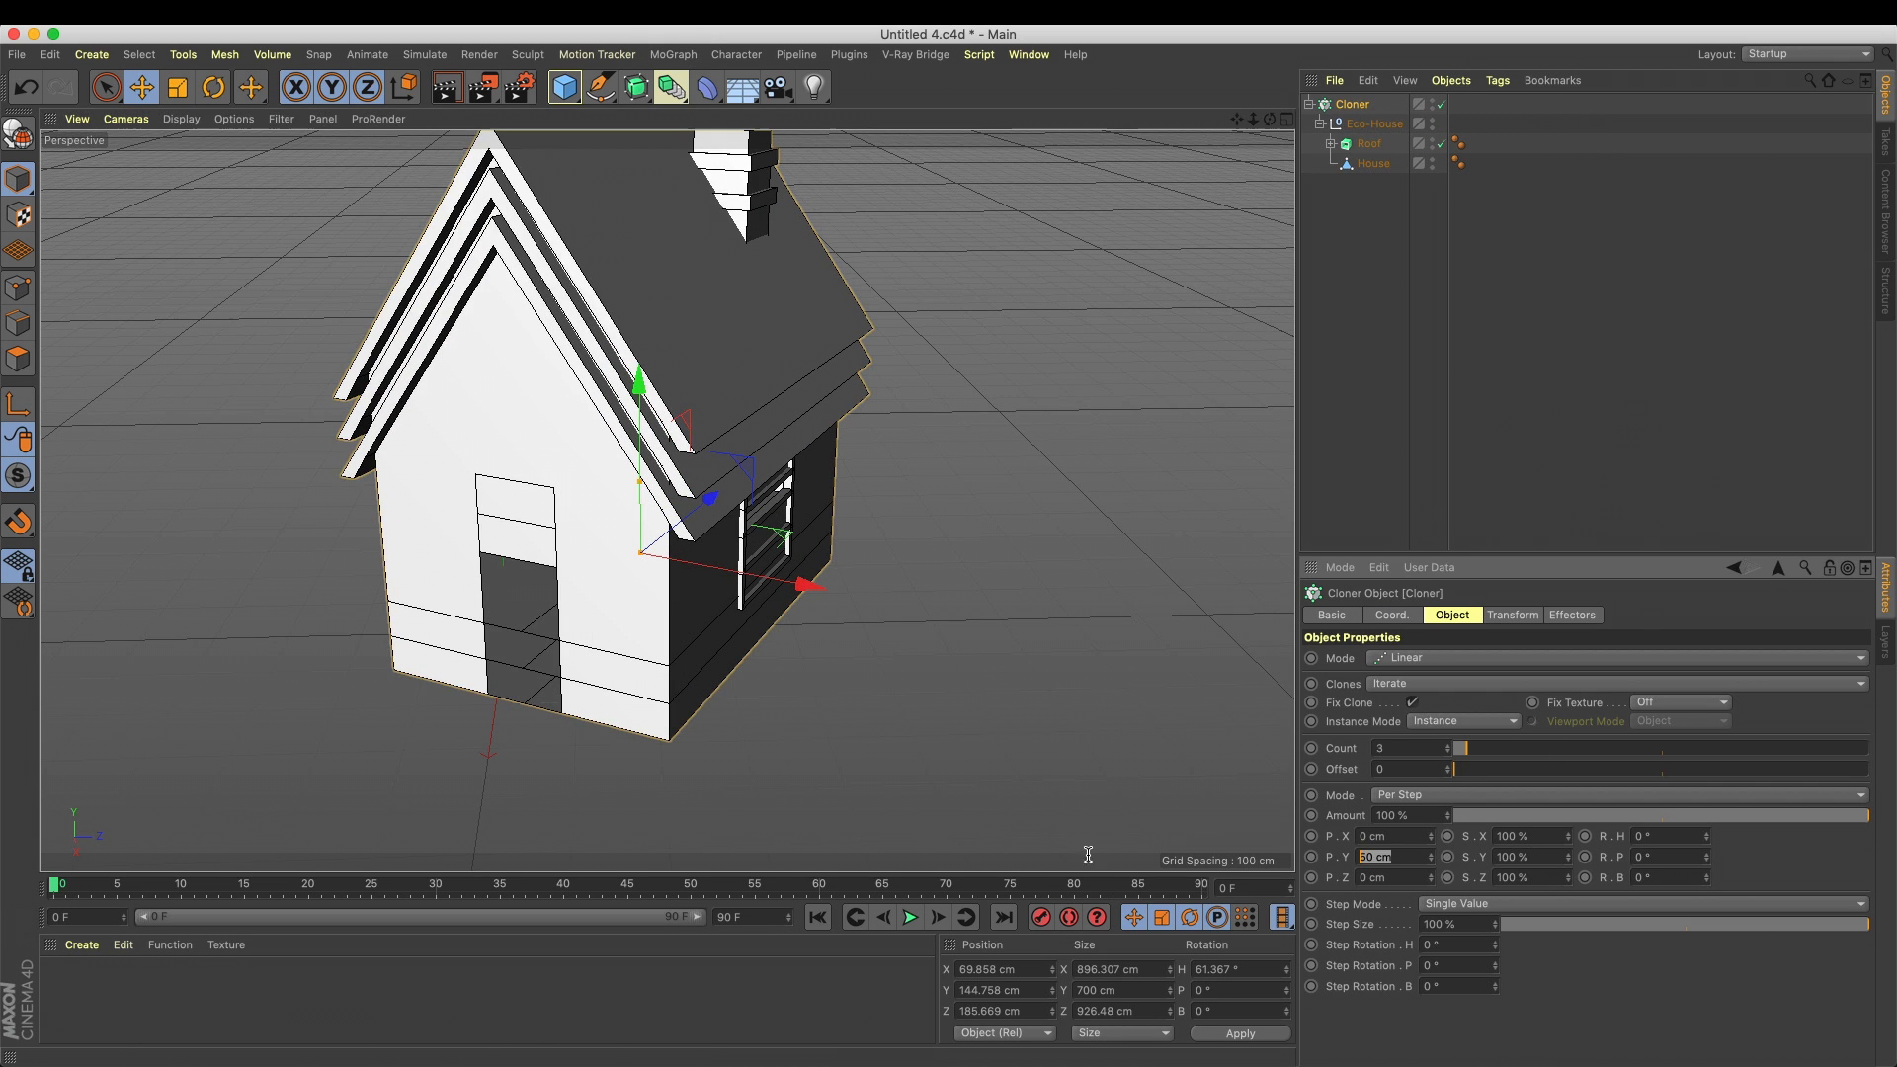
{"action": "type", "text": "0"}
{"action": "key", "text": "Return"}
{"action": "left_click_drag", "start_coordinate": [1431, 836], "coordinate": [1541, 836]}
{"action": "left_click_drag", "start_coordinate": [1228, 775], "coordinate": [727, 556], "text": "alt"}
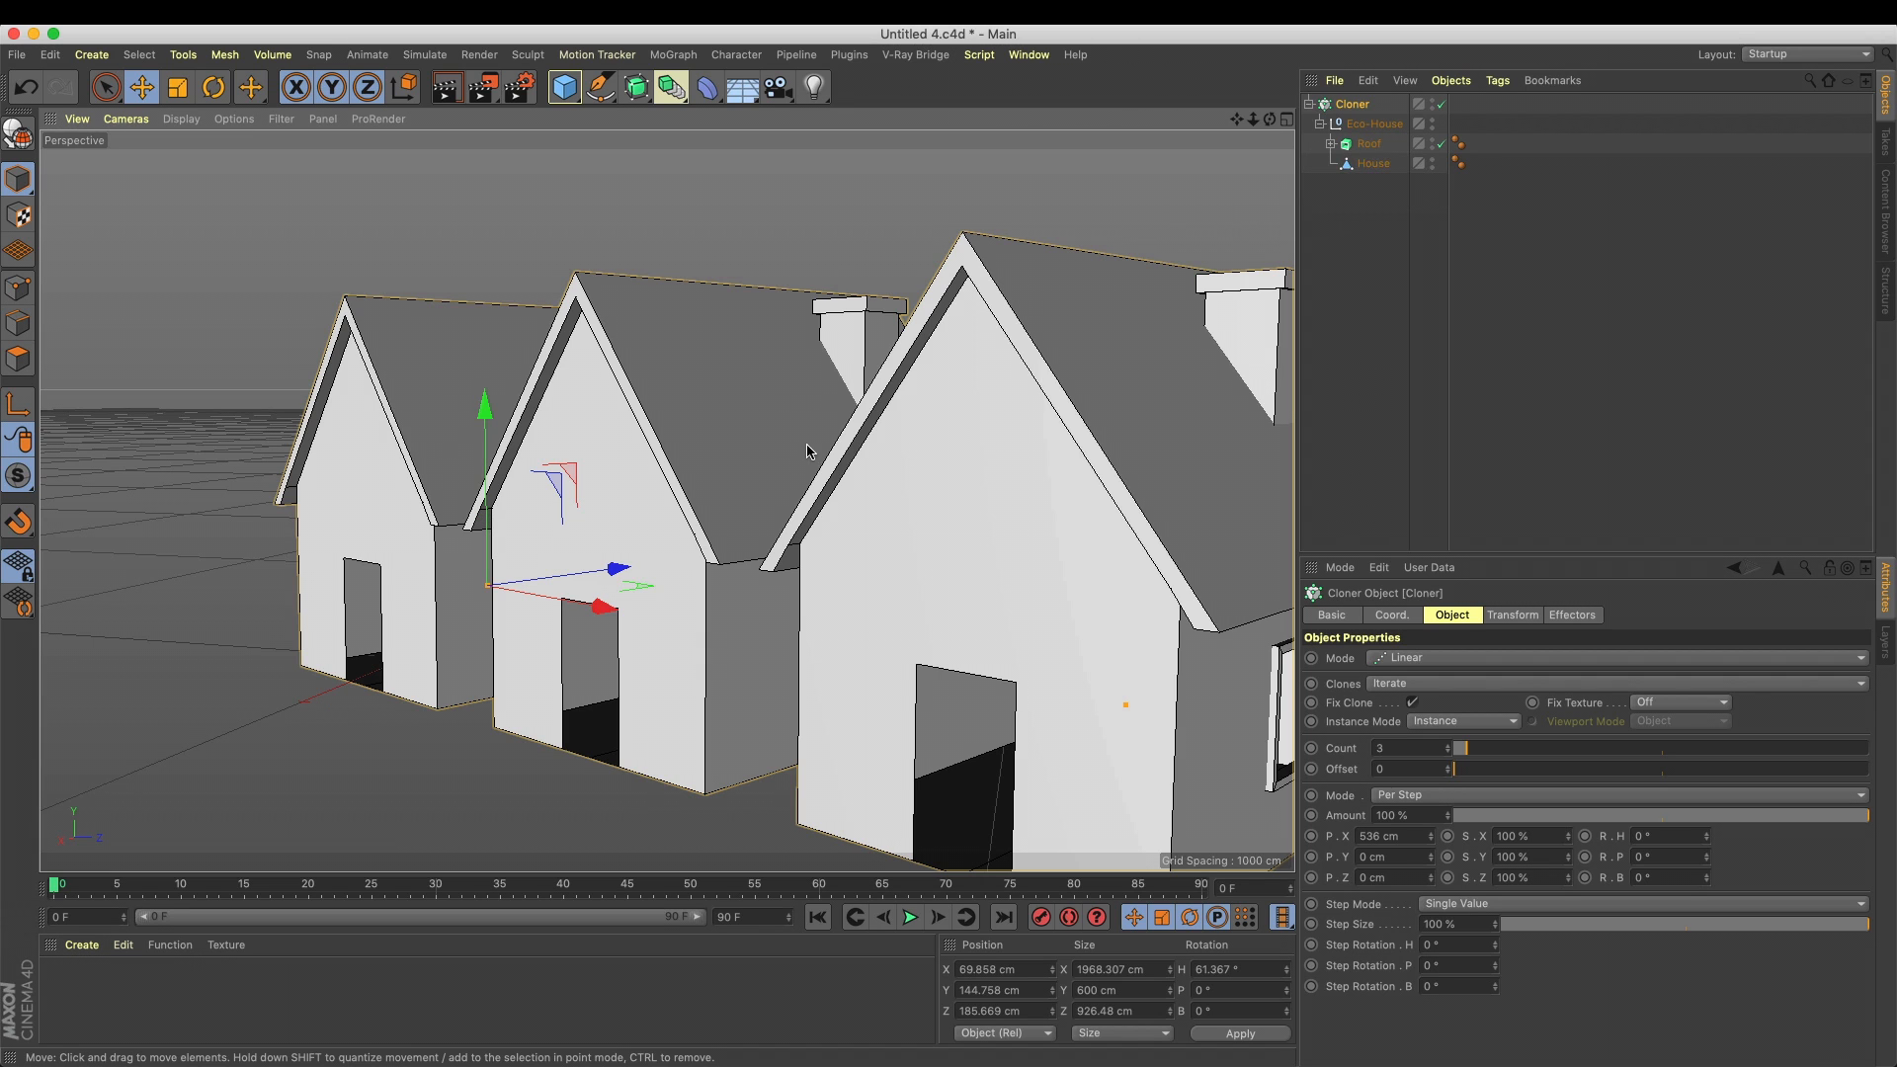
Duplicate the Eco-House null twice inside the Cloner
{"action": "left_click", "coordinate": [1321, 125]}
{"action": "left_click_drag", "start_coordinate": [1355, 128], "coordinate": [1376, 154], "text": "ctrl"}
{"action": "key", "text": "super+z"}
{"action": "key", "text": "super+z"}
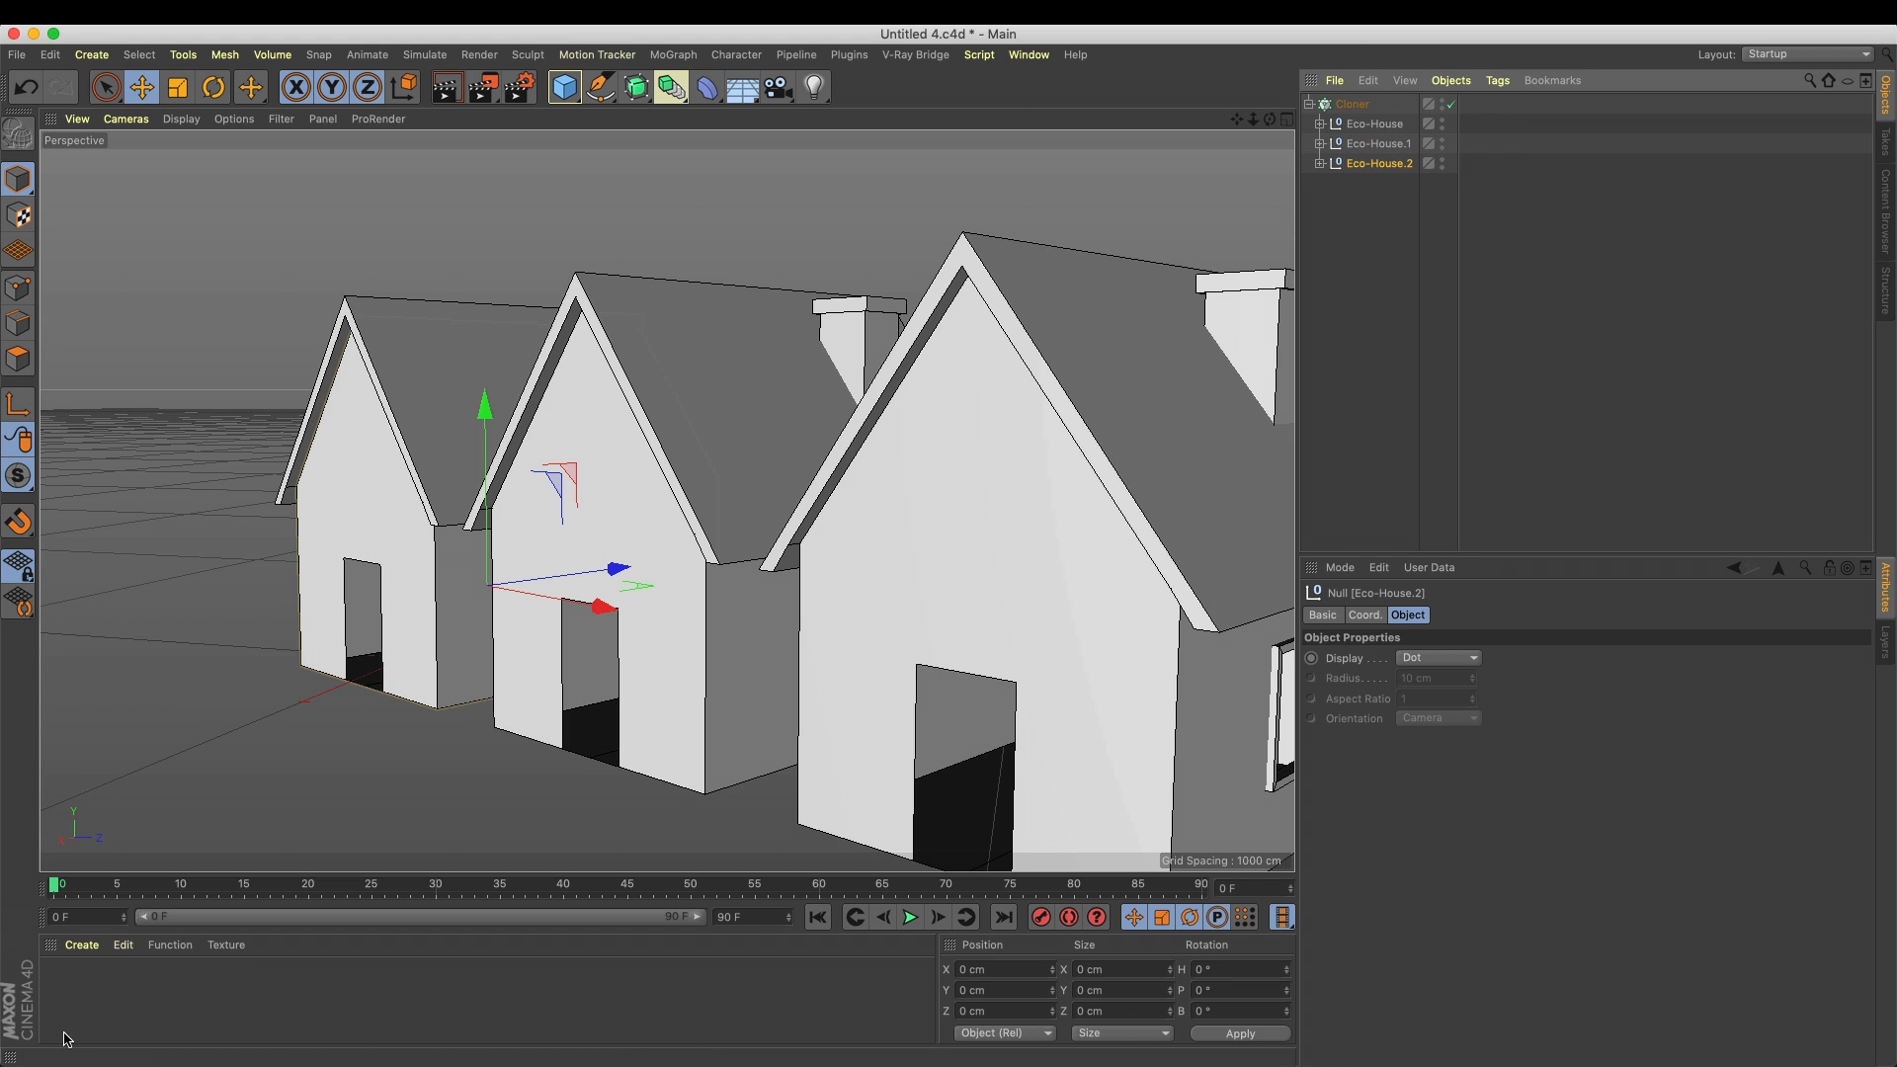
Create a new default material and apply it to the first Eco-House null
{"action": "double_click", "coordinate": [96, 1008]}
{"action": "double_click", "coordinate": [62, 990]}
{"action": "left_click_drag", "start_coordinate": [62, 990], "coordinate": [1403, 124]}
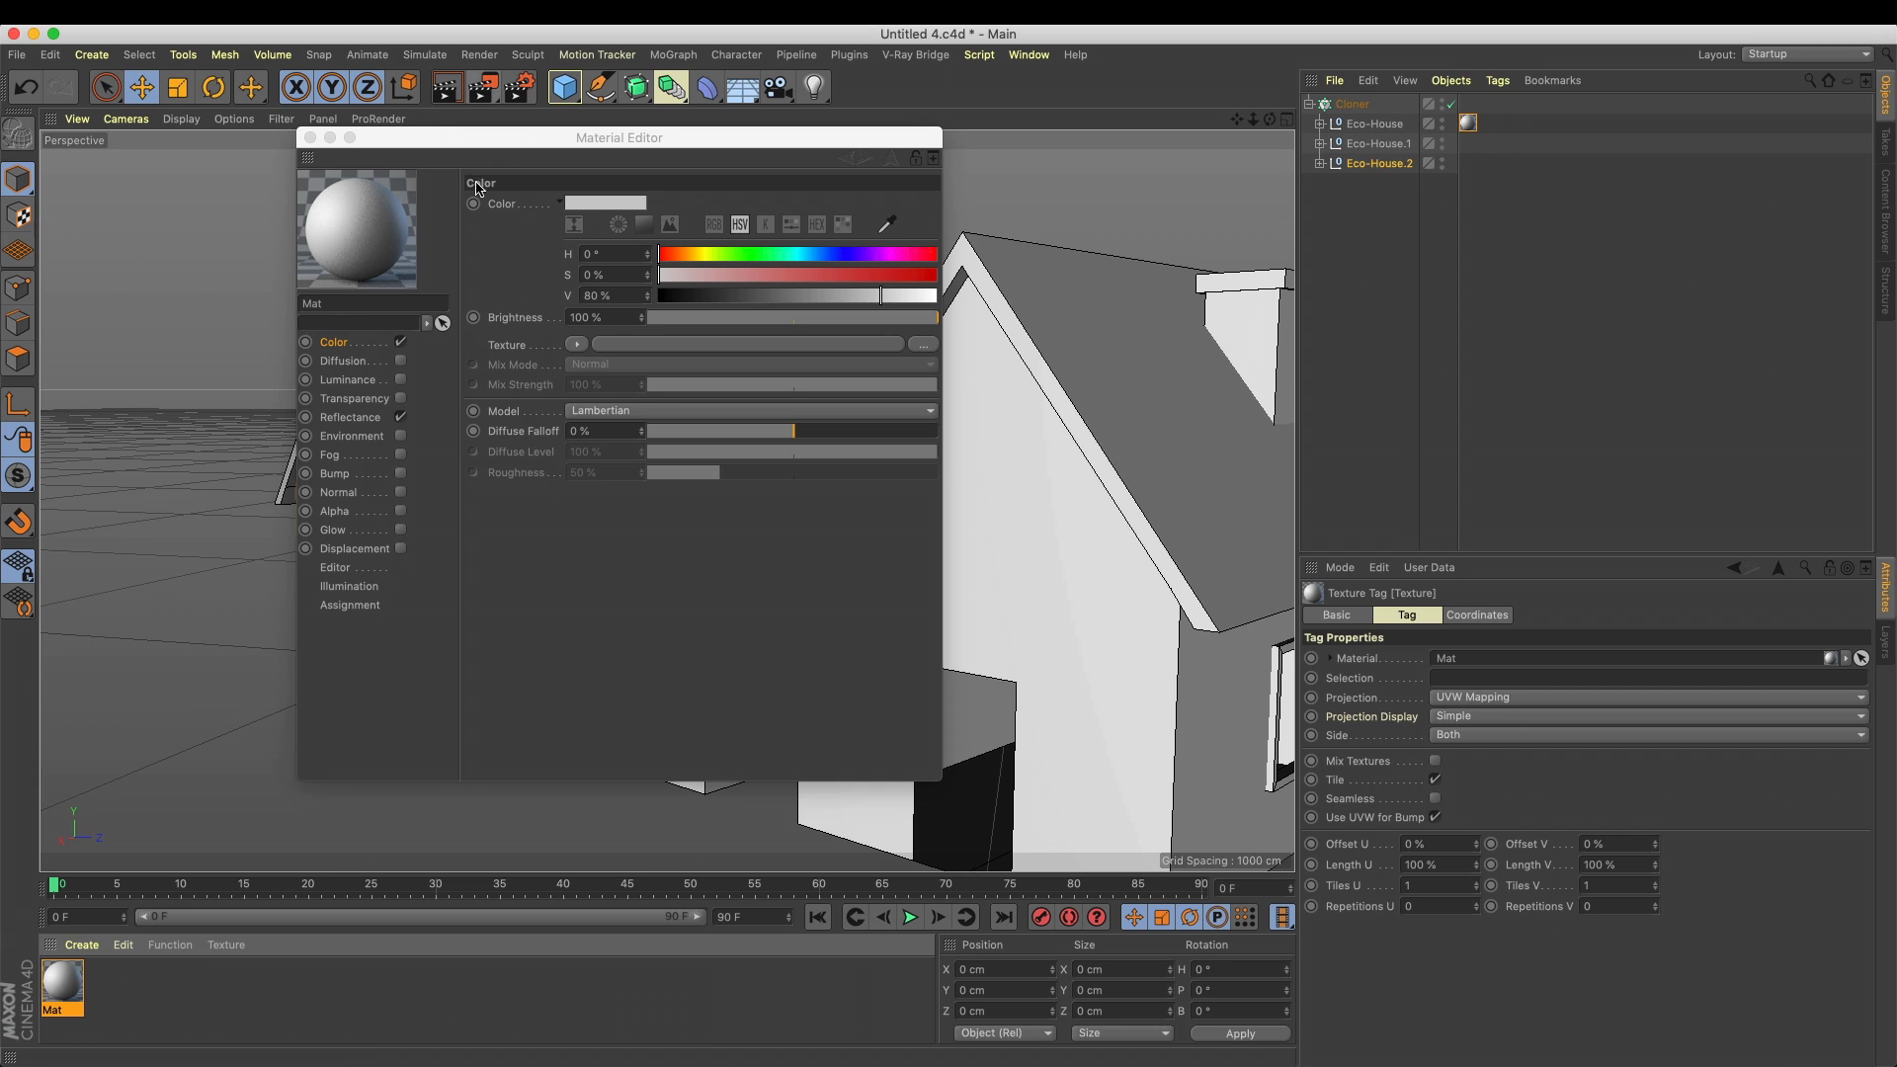
Create a second material, apply it to Eco-House.1 and make it red with 0° hue and 100 % saturation
{"action": "left_click_drag", "start_coordinate": [481, 138], "coordinate": [765, 209]}
{"action": "double_click", "coordinate": [148, 1000]}
{"action": "left_click_drag", "start_coordinate": [78, 981], "coordinate": [1364, 146]}
{"action": "left_click", "coordinate": [894, 280]}
{"action": "left_click_drag", "start_coordinate": [895, 298], "coordinate": [1099, 298]}
{"action": "left_click", "coordinate": [928, 351]}
{"action": "left_click_drag", "start_coordinate": [820, 233], "coordinate": [842, 761]}
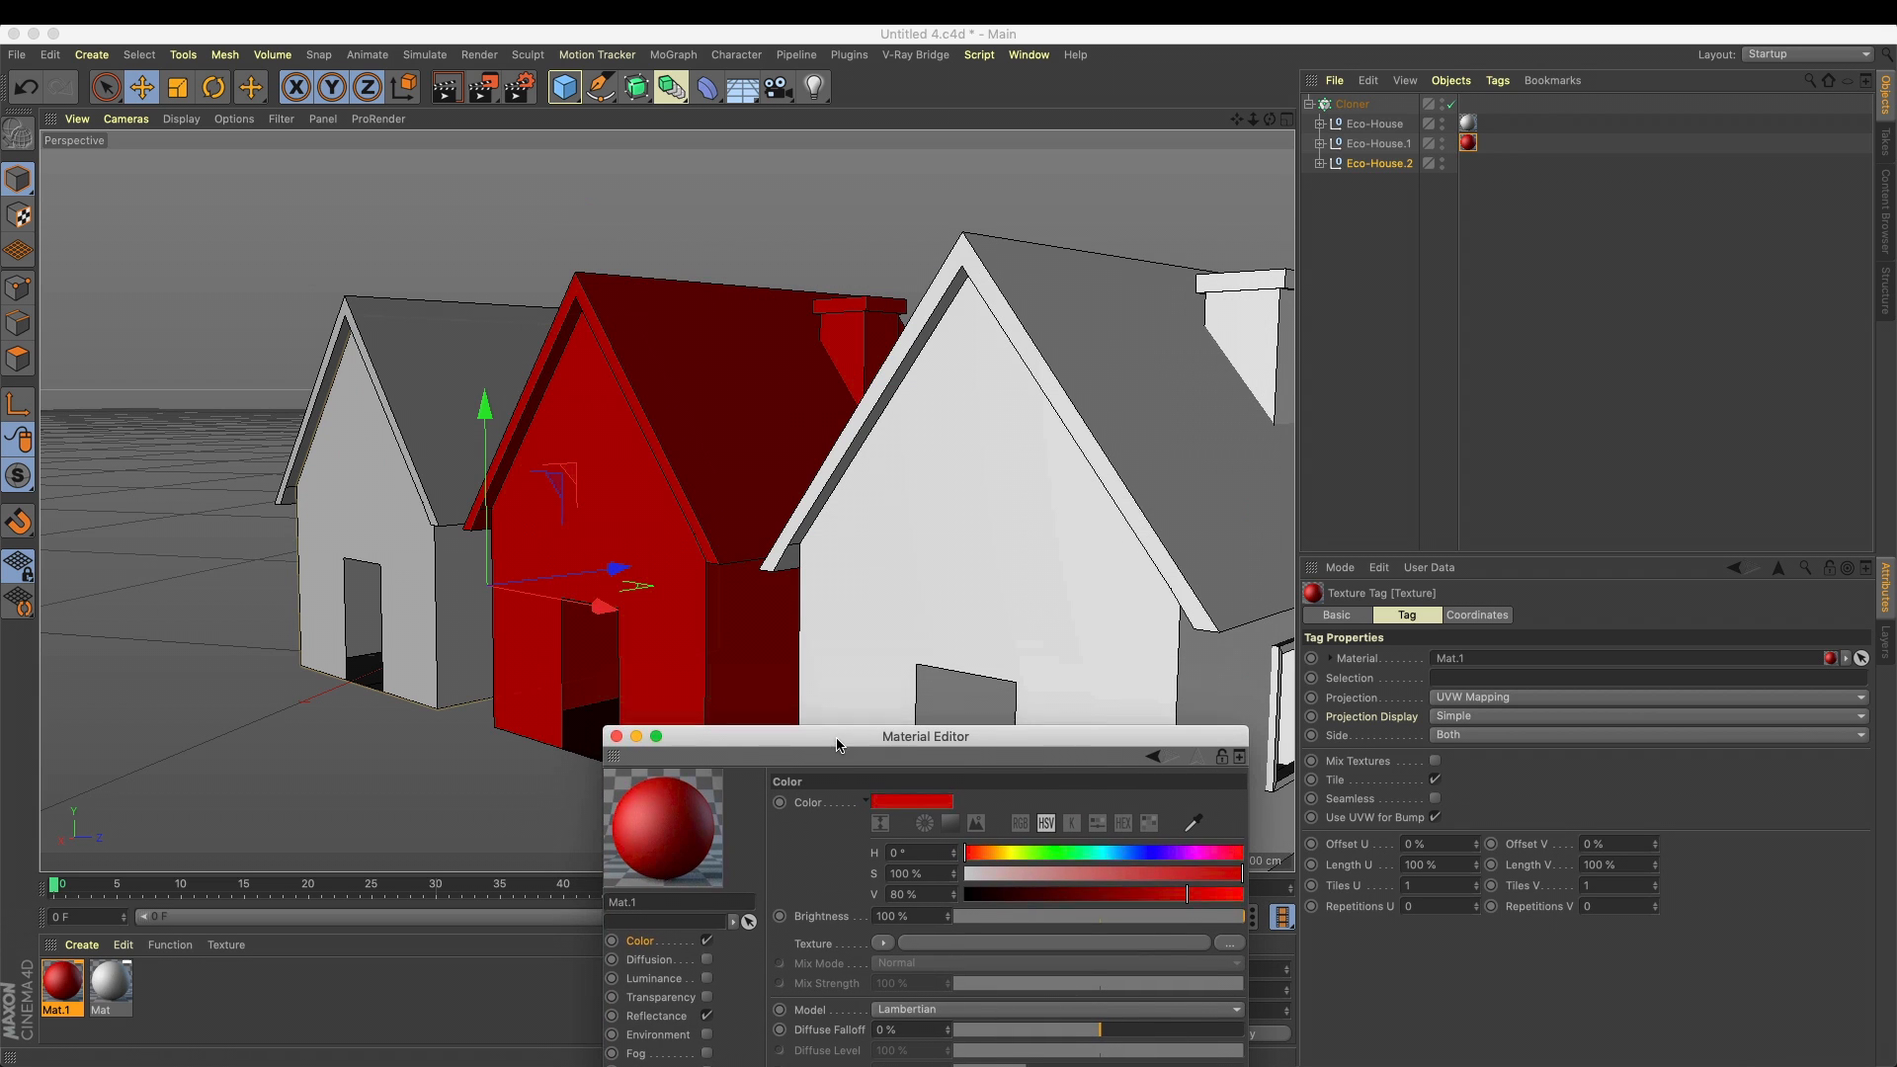
Create a third material in blue with a 248° hue and apply it to Eco-House.2
{"action": "double_click", "coordinate": [204, 1000]}
{"action": "left_click_drag", "start_coordinate": [964, 854], "coordinate": [1321, 878]}
{"action": "left_click_drag", "start_coordinate": [87, 978], "coordinate": [1378, 164]}
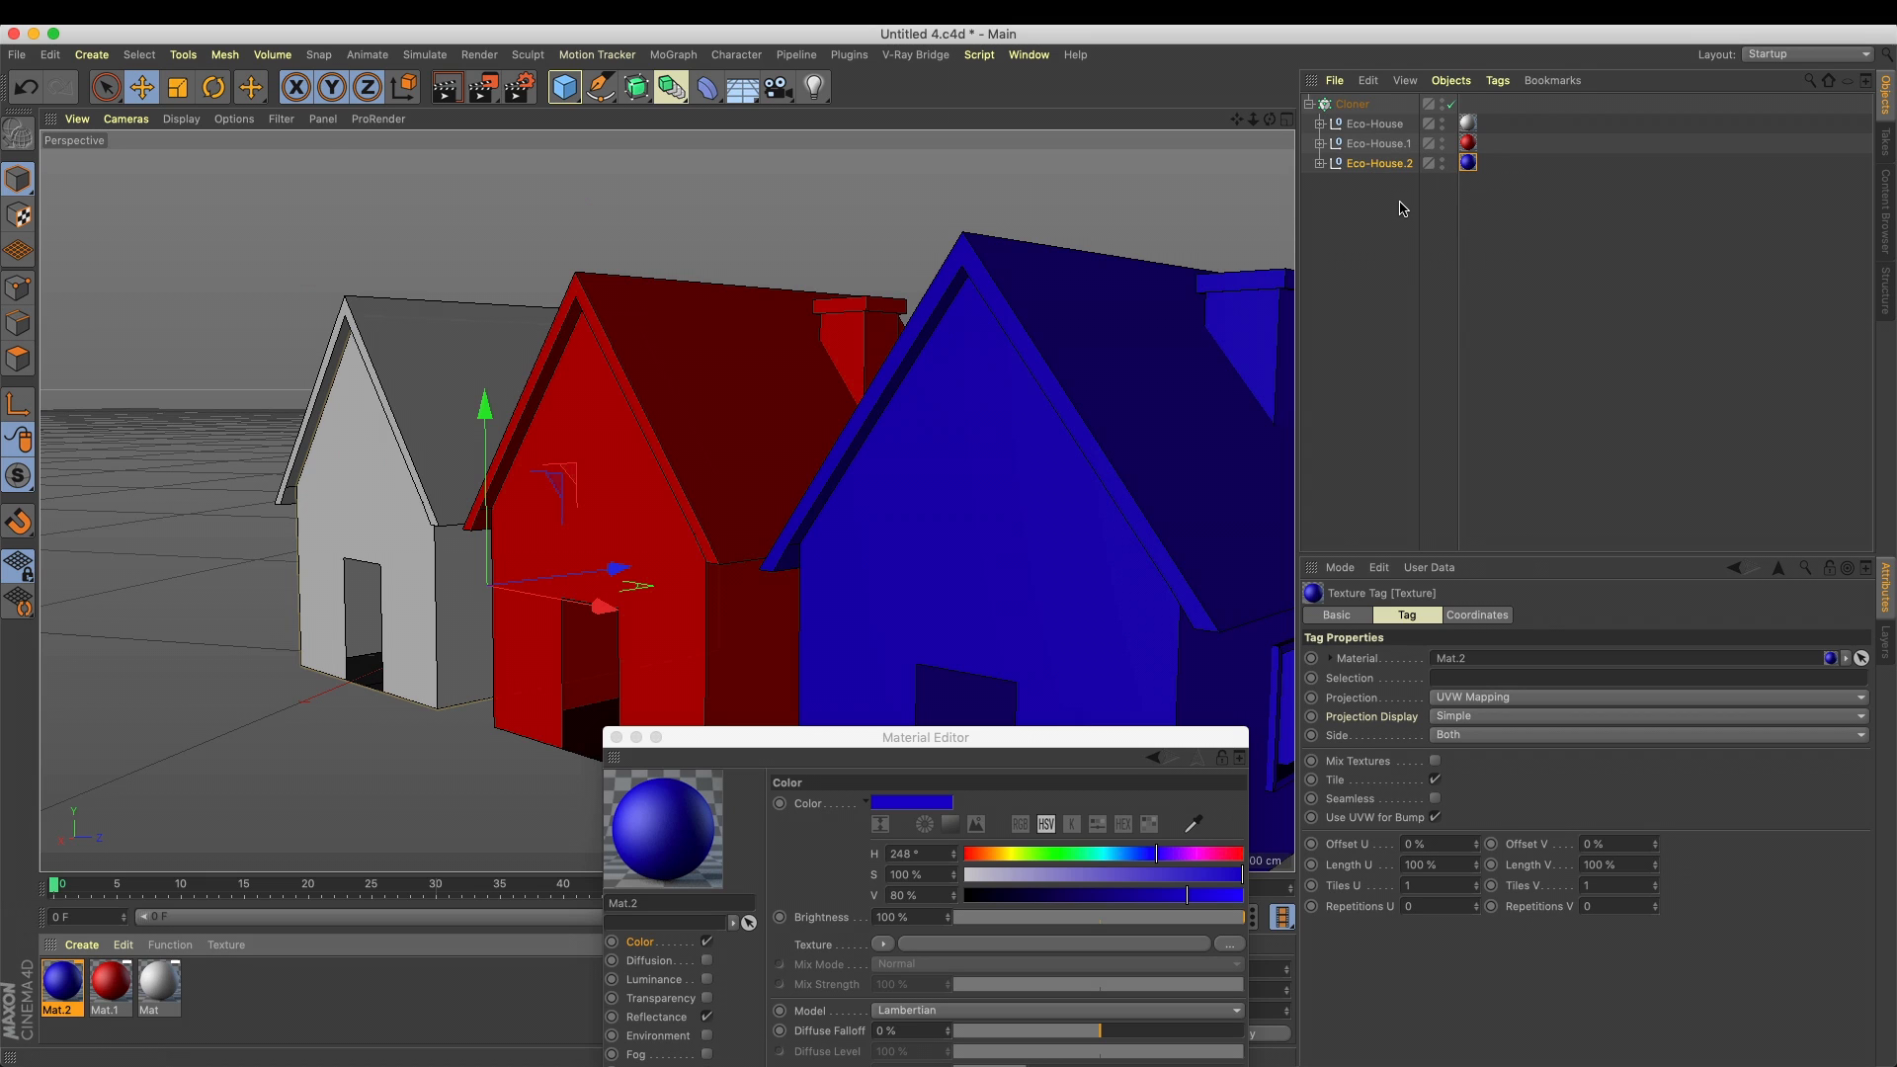
Delete the two Eco-House copies from the Cloner and remove the leftover texture tag from the original
{"action": "left_click_drag", "start_coordinate": [1391, 217], "coordinate": [1357, 132]}
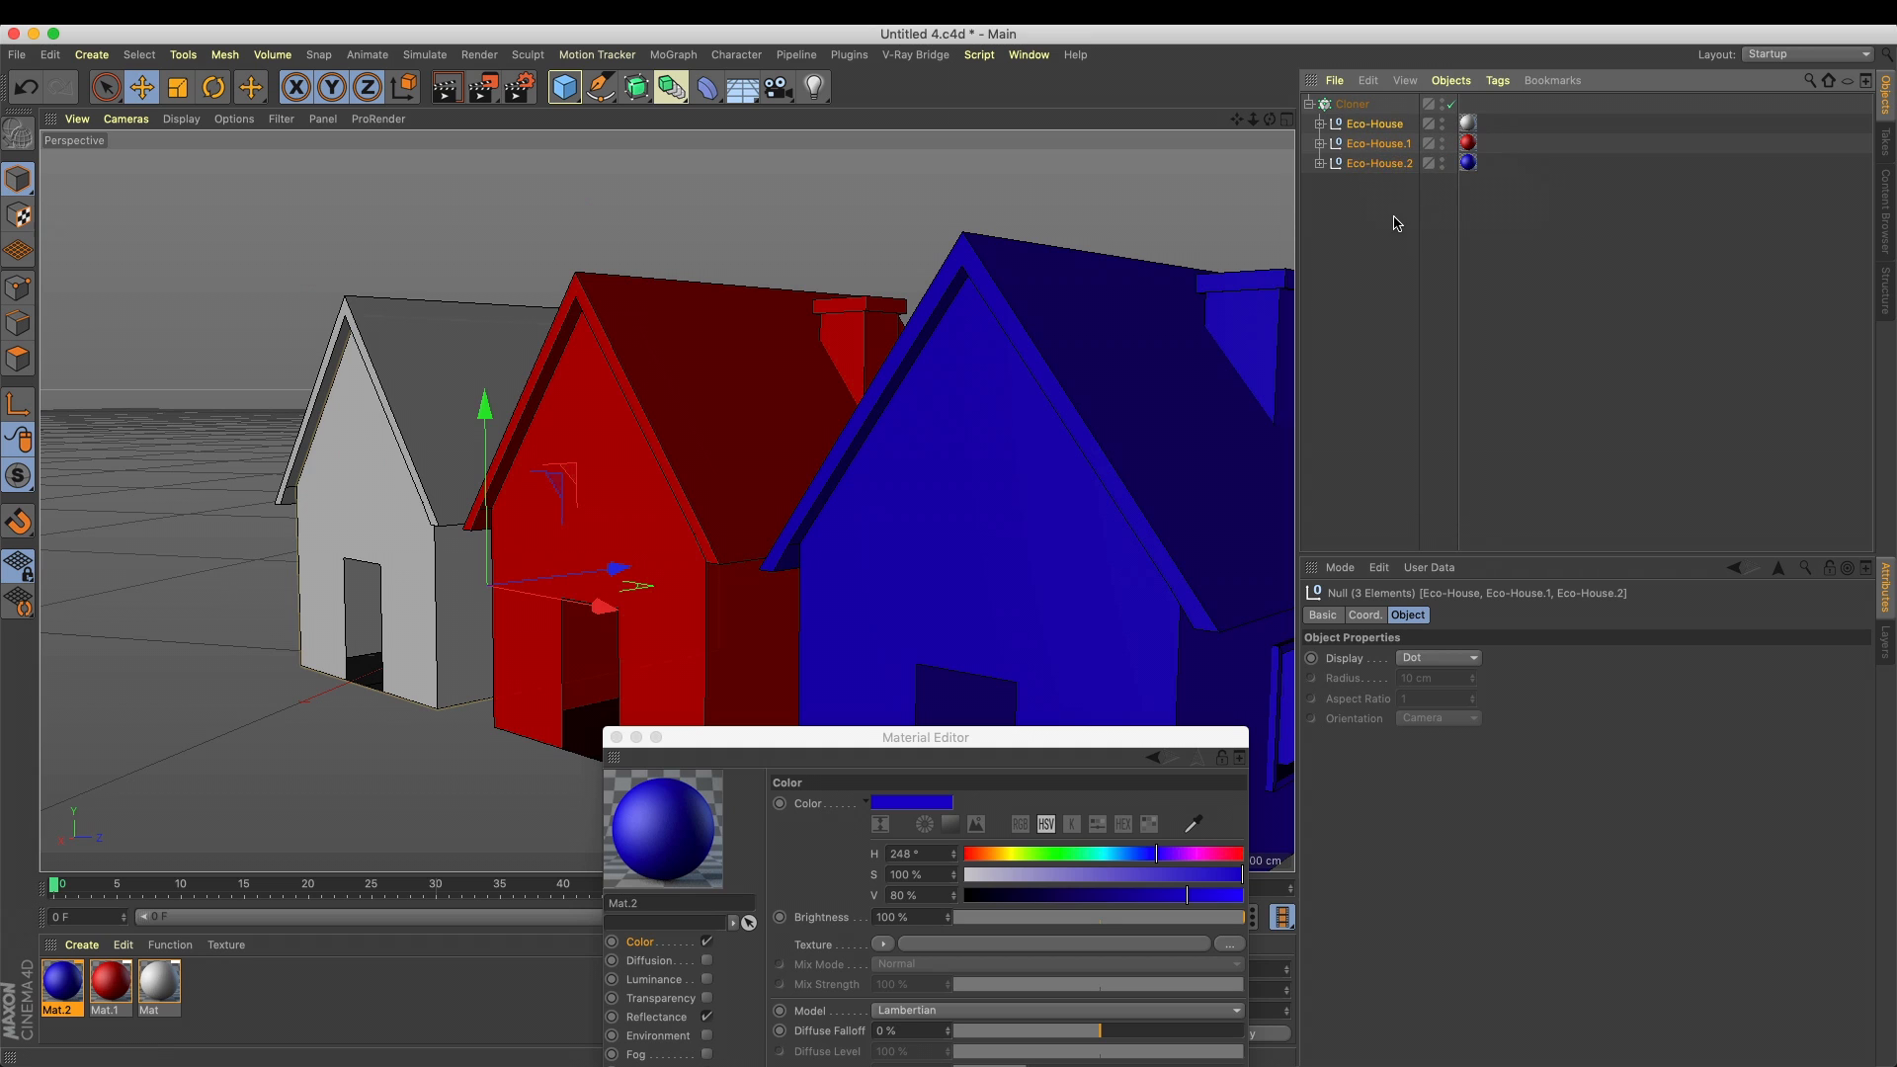
{"action": "left_click_drag", "start_coordinate": [1403, 221], "coordinate": [1368, 139]}
{"action": "key", "text": "Delete"}
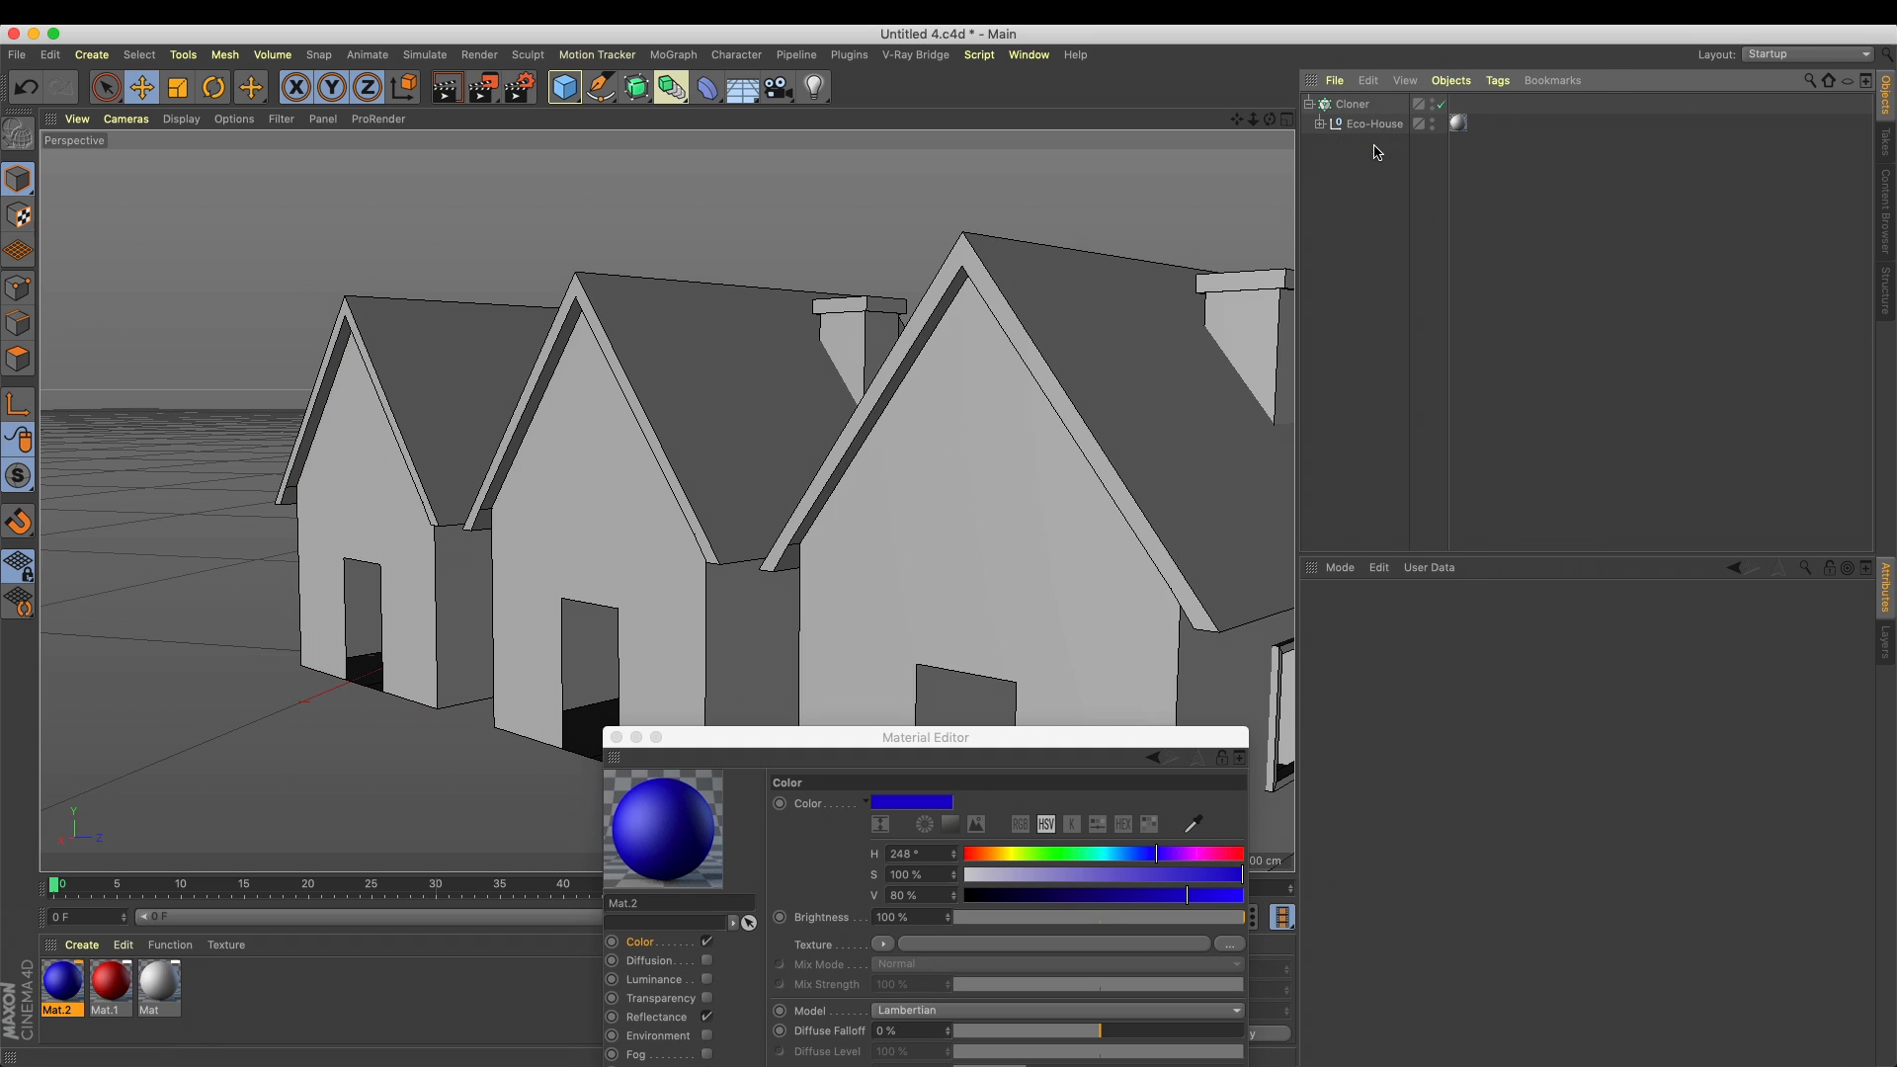
{"action": "left_click", "coordinate": [578, 687]}
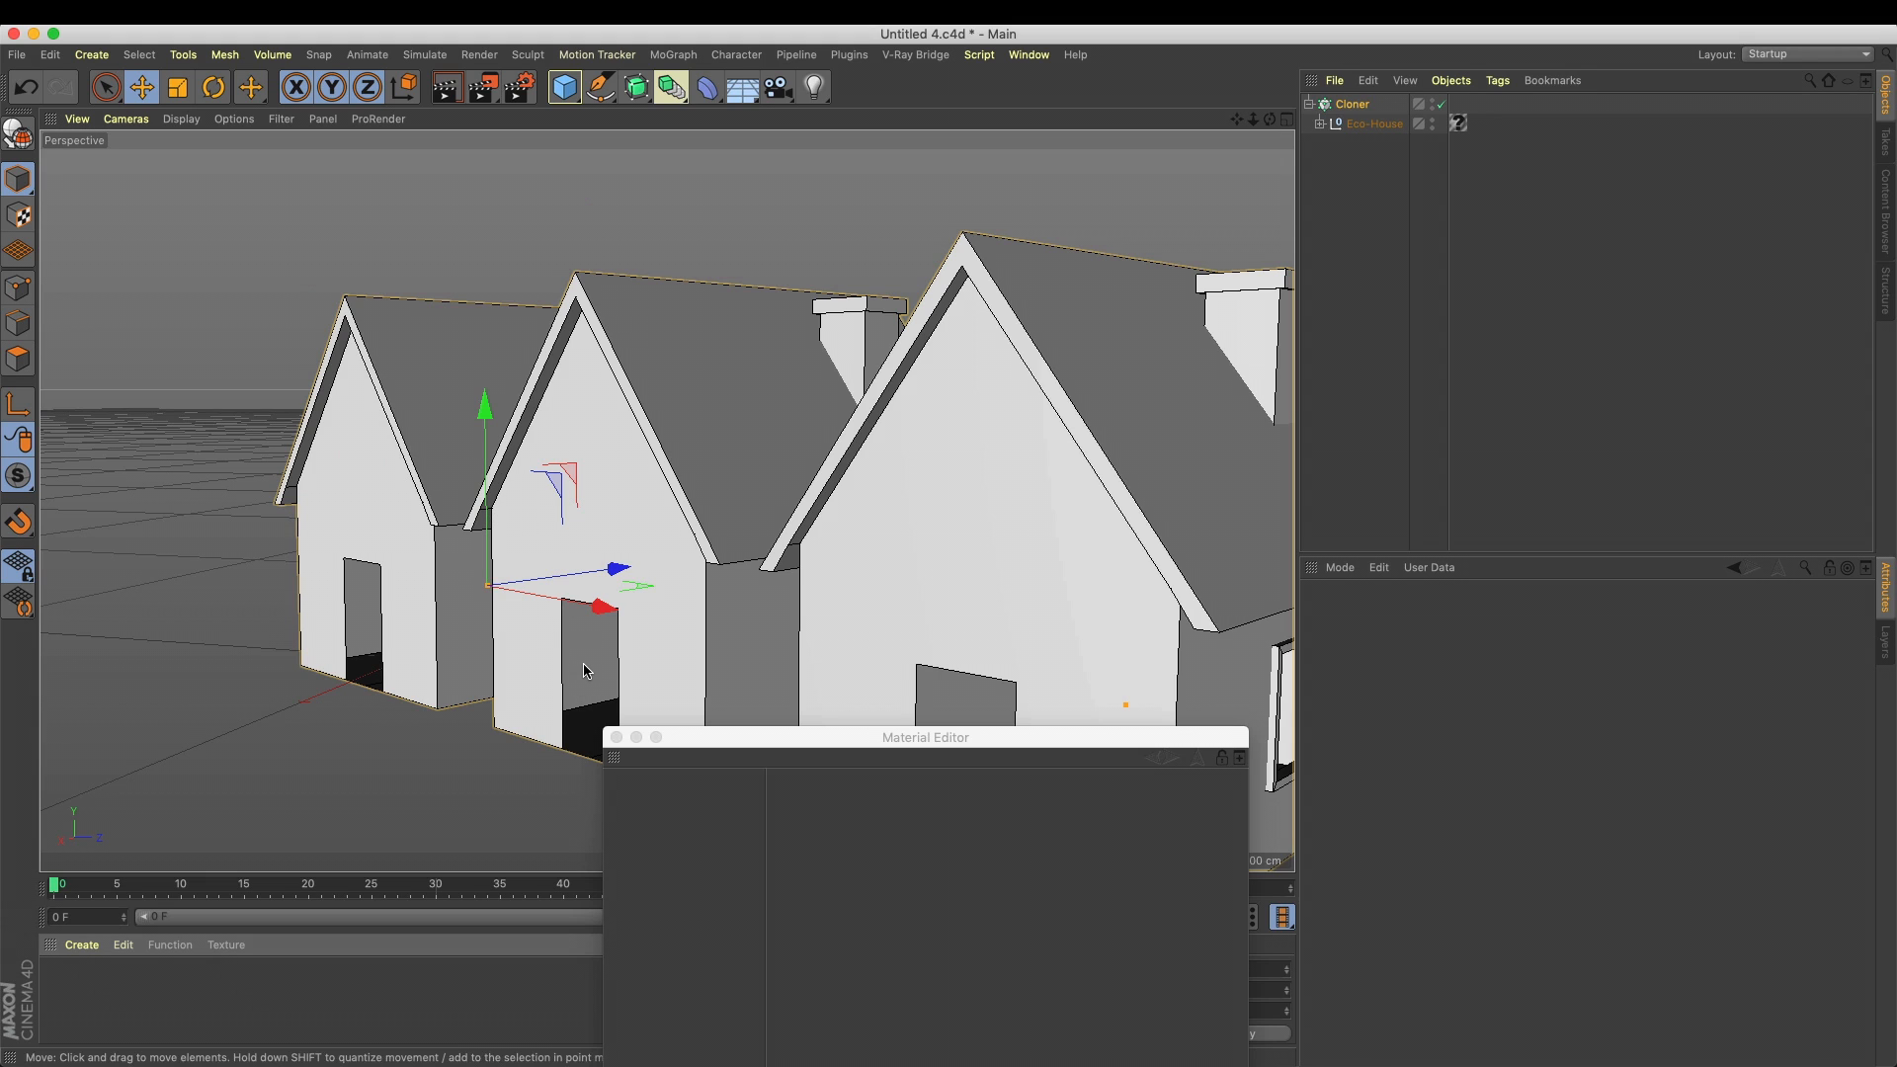
{"action": "left_click", "coordinate": [1459, 123]}
{"action": "key", "text": "Delete"}
Make the Cloner editable and select each of the separate Eco-House nulls in turn
{"action": "left_click", "coordinate": [1368, 106]}
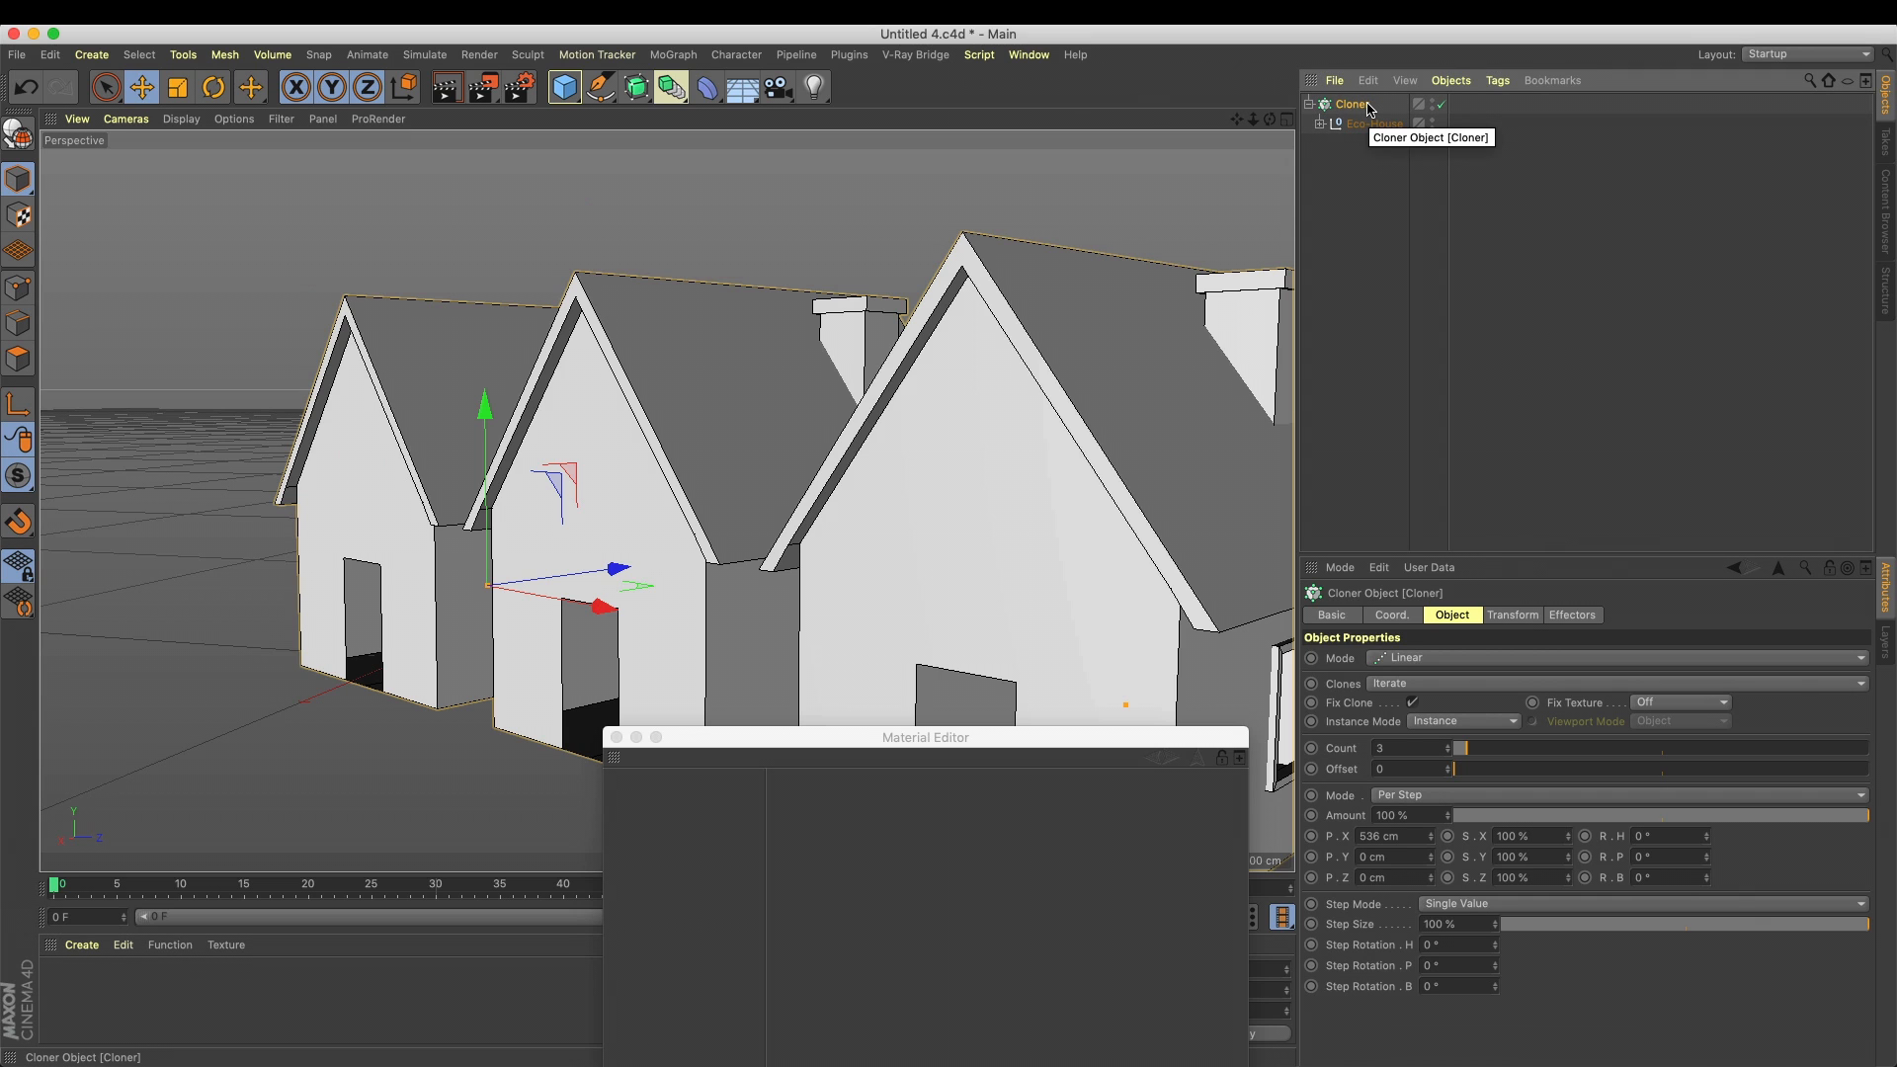
{"action": "key", "text": "c"}
{"action": "left_click", "coordinate": [1309, 104]}
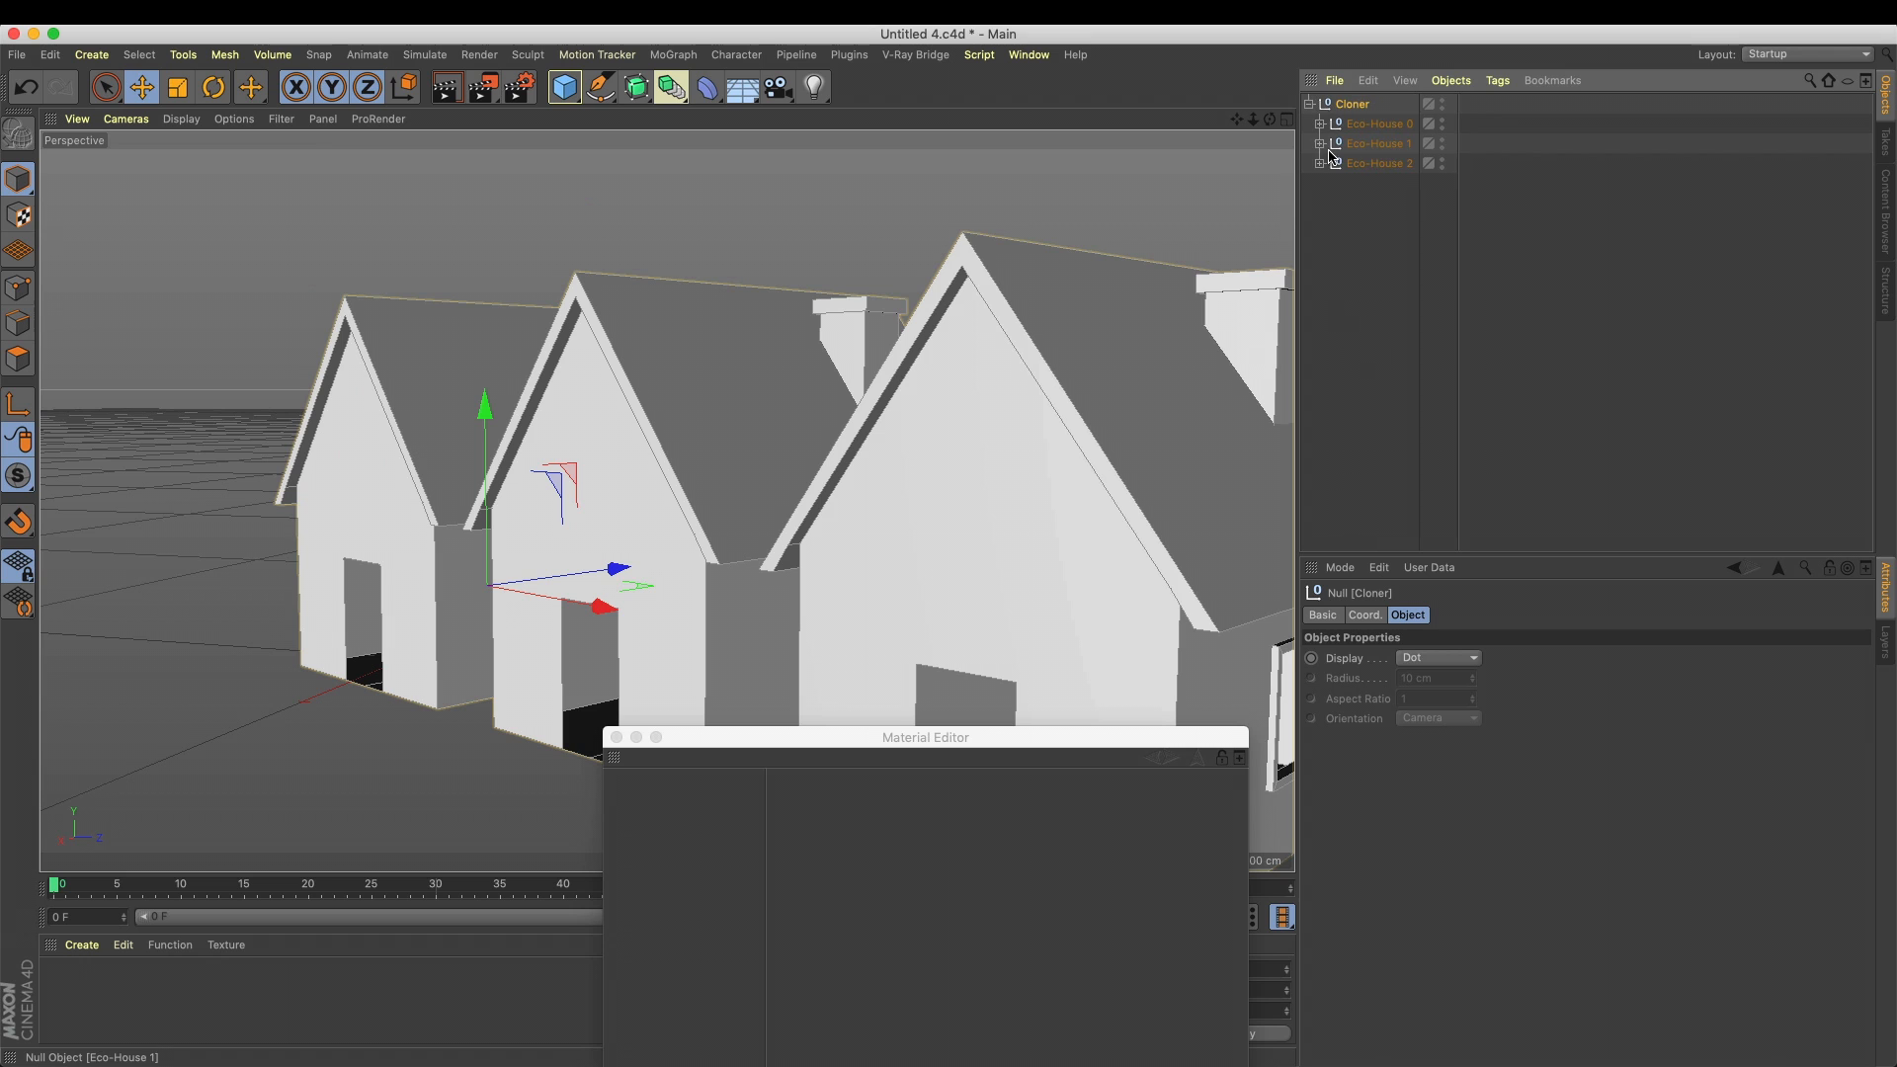
{"action": "left_click", "coordinate": [1395, 163]}
{"action": "left_click", "coordinate": [1395, 144]}
{"action": "left_click", "coordinate": [1394, 126]}
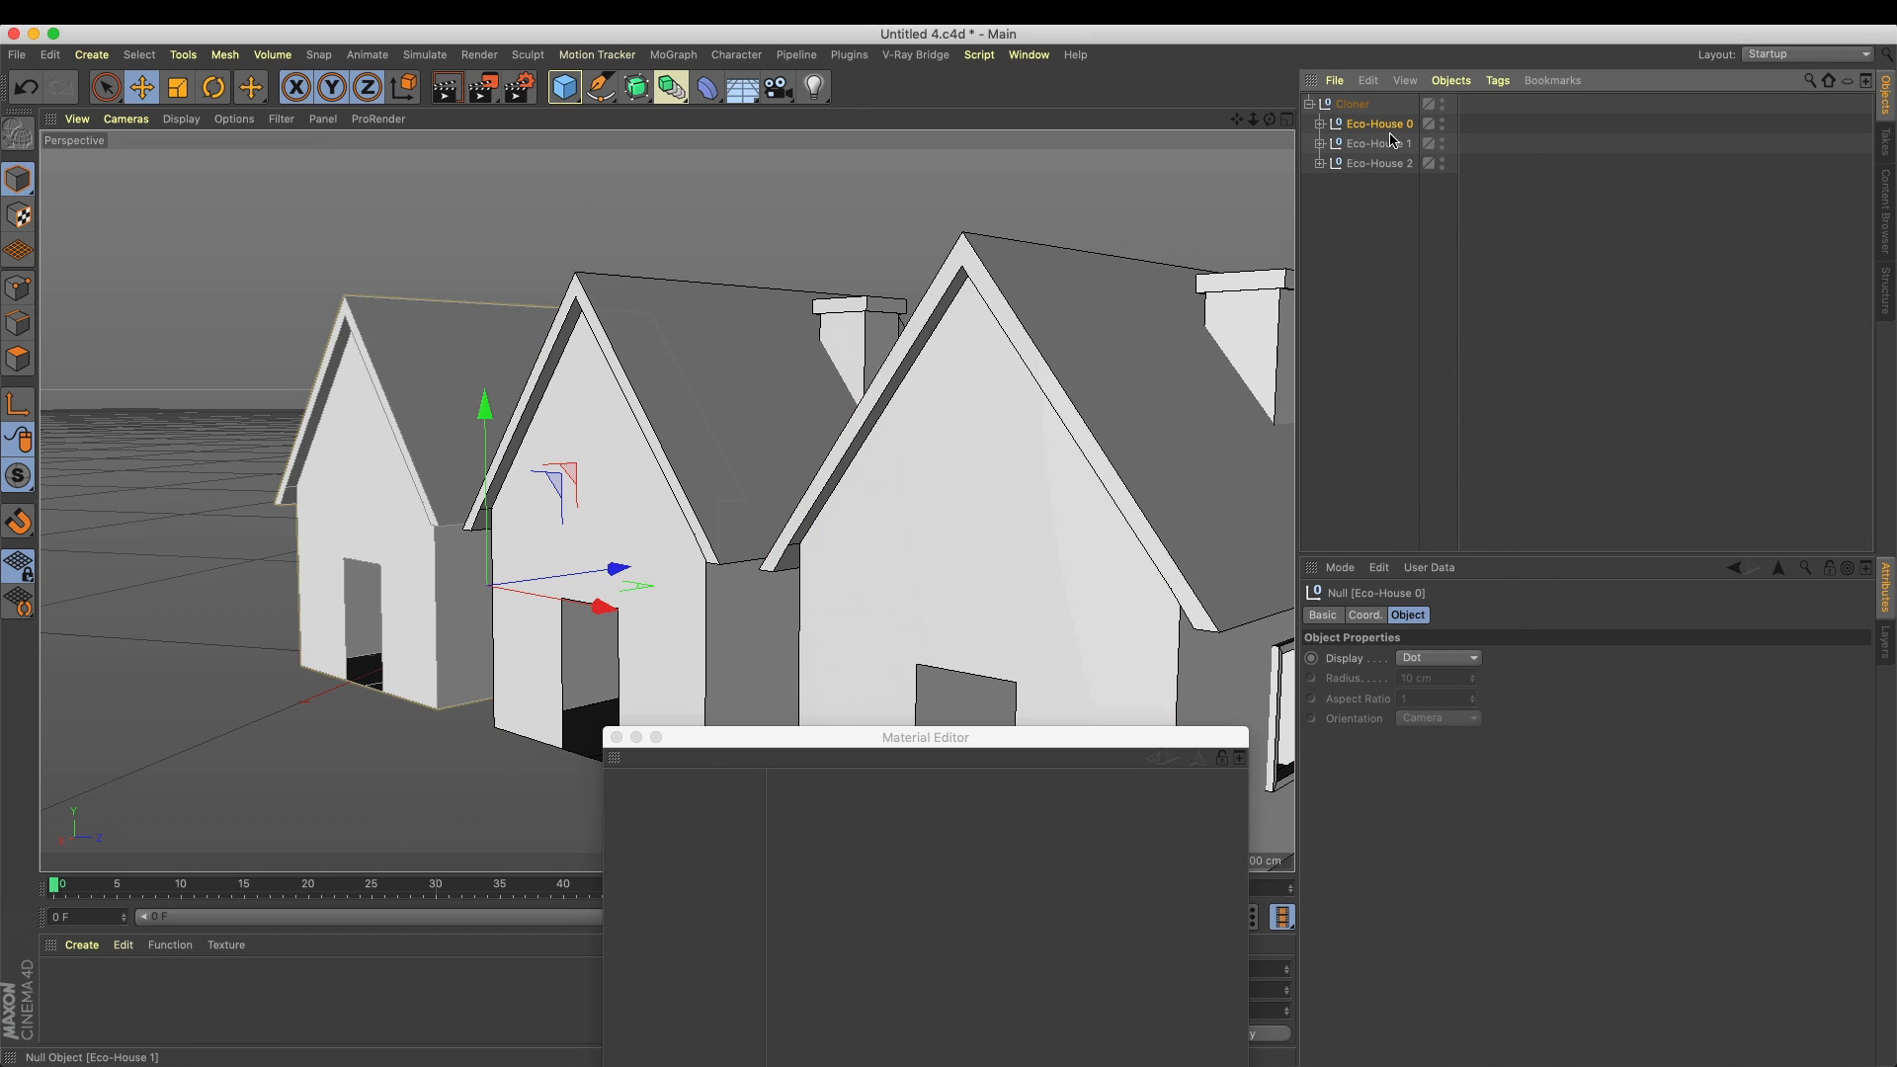
Undo the conversion of the Cloner into editable objects
{"action": "key", "text": "super+z"}
{"action": "key", "text": "super+z"}
{"action": "key", "text": "super+z"}
{"action": "key", "text": "super+z"}
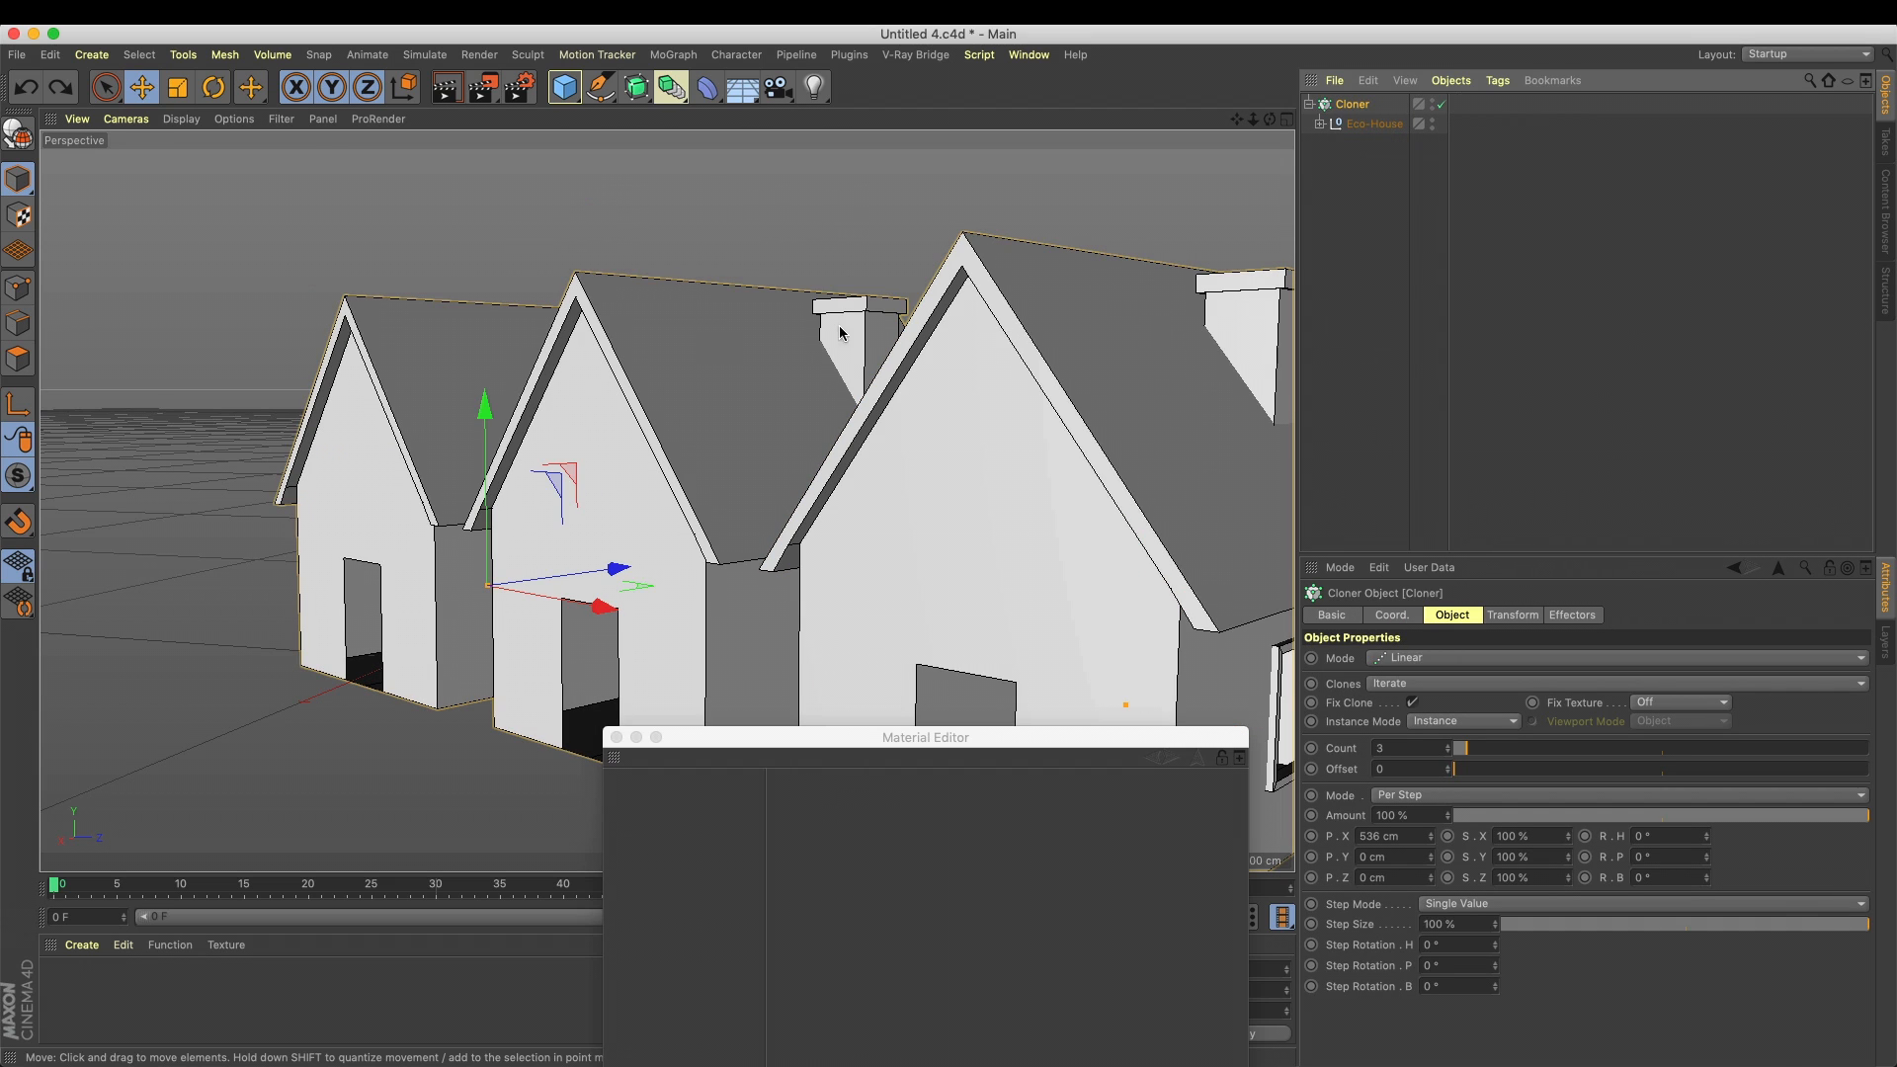
Select the House object inside Eco-House, then create a new material and open it for editing
{"action": "left_click", "coordinate": [1320, 124]}
{"action": "left_click", "coordinate": [1372, 164]}
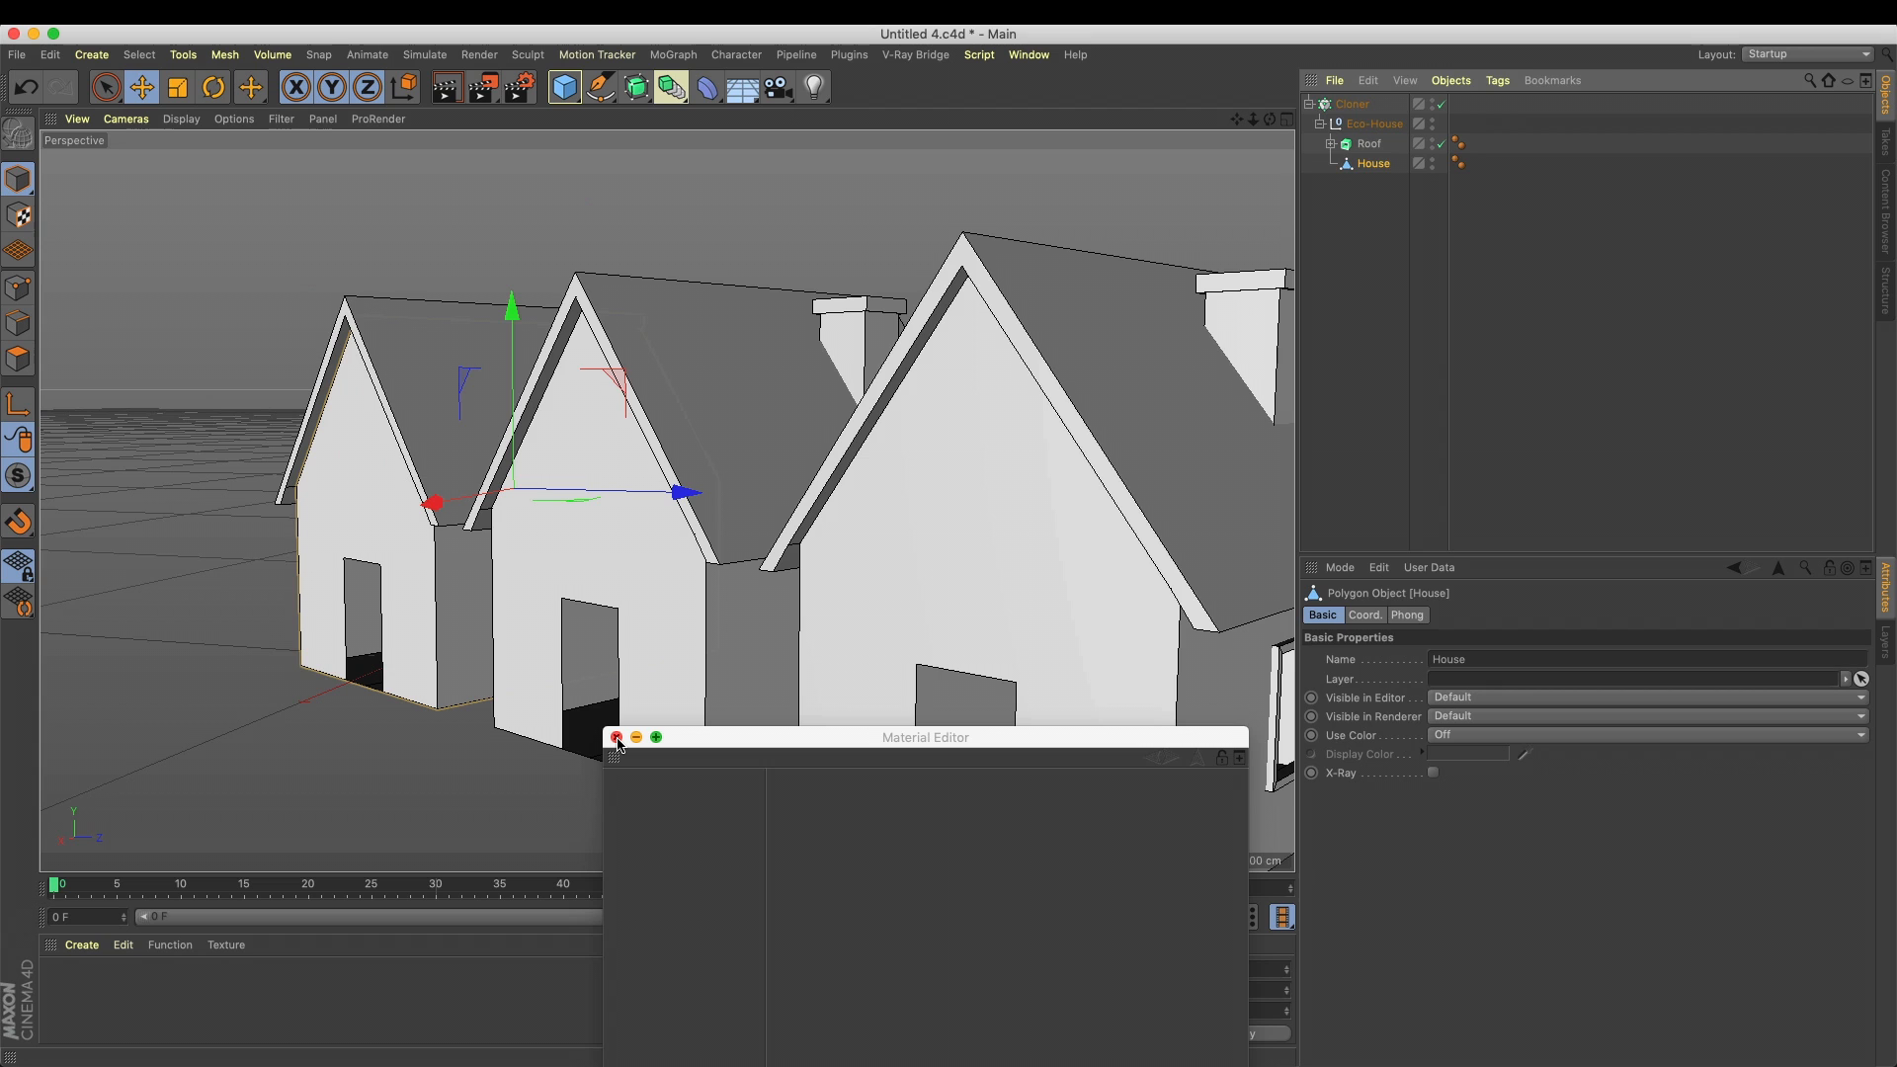
{"action": "left_click", "coordinate": [616, 737]}
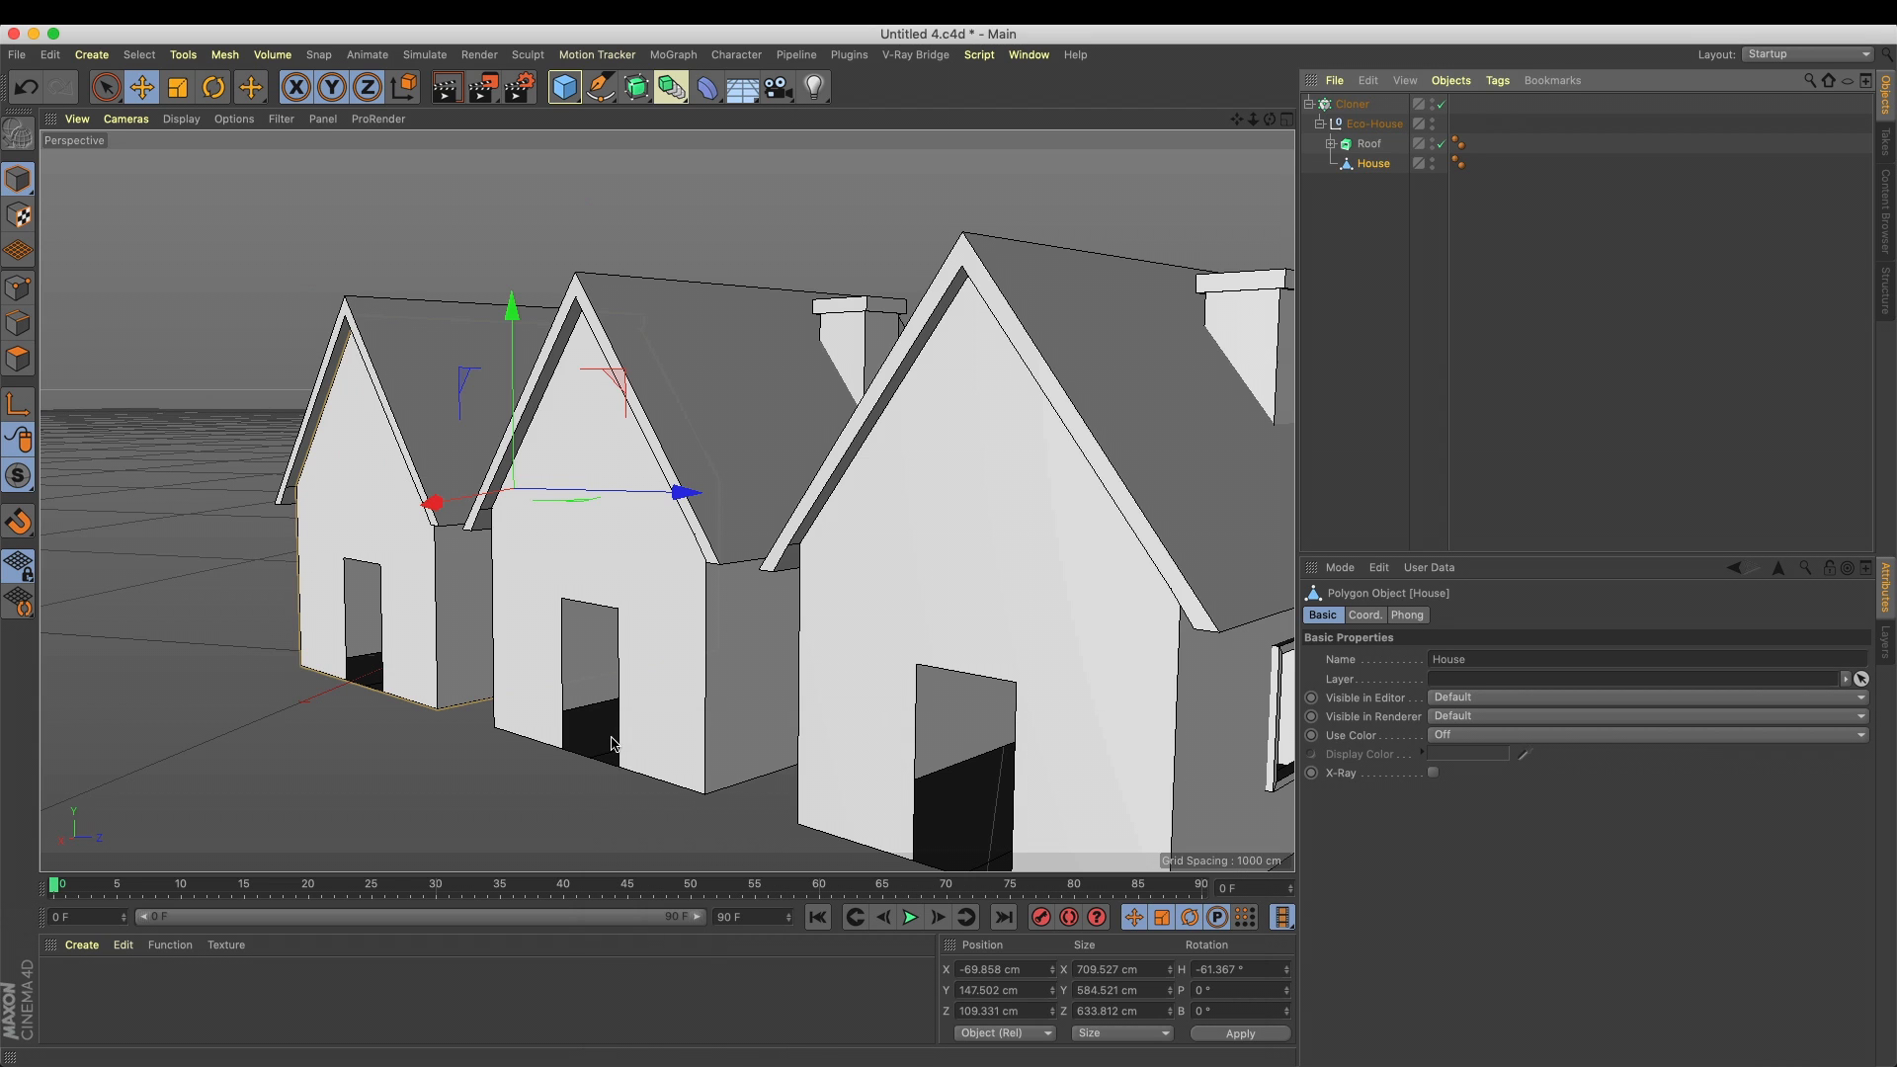
{"action": "double_click", "coordinate": [129, 996]}
{"action": "double_click", "coordinate": [62, 981]}
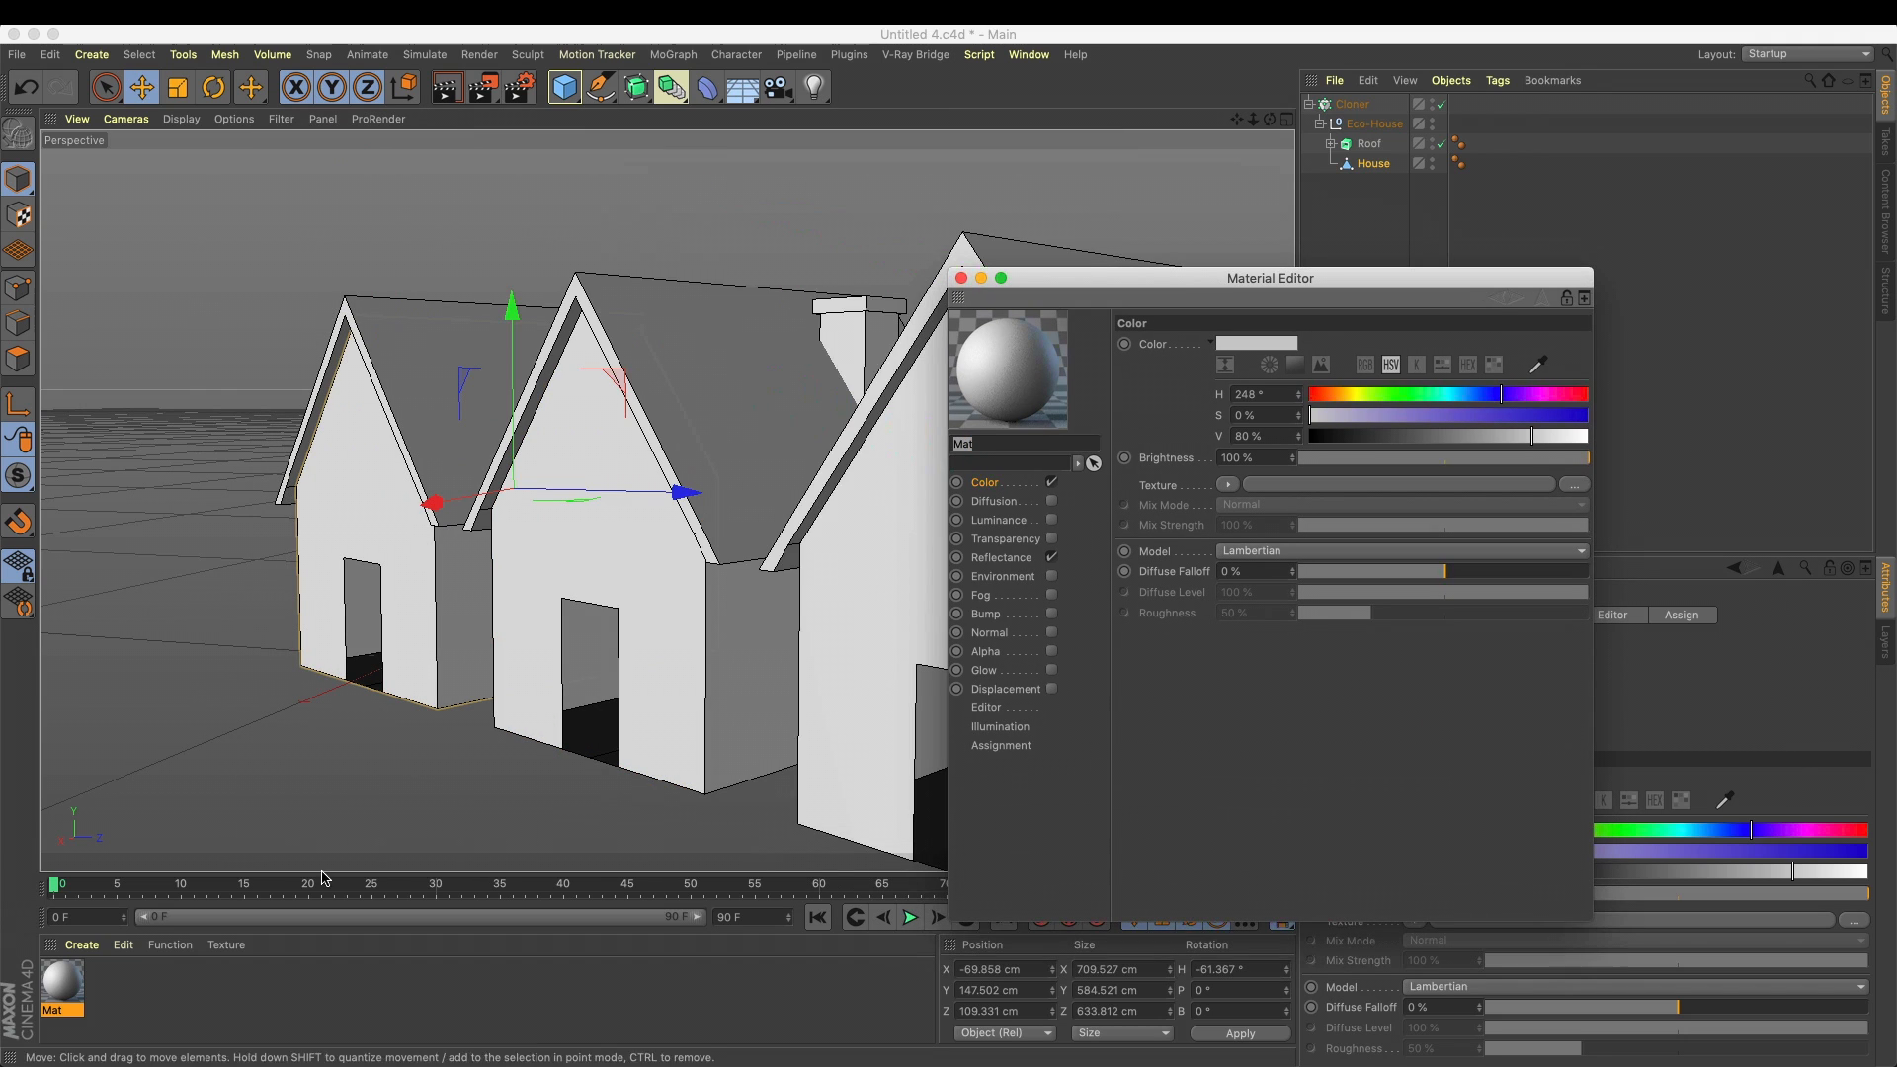
Rename the new material as house
{"action": "double_click", "coordinate": [57, 1014]}
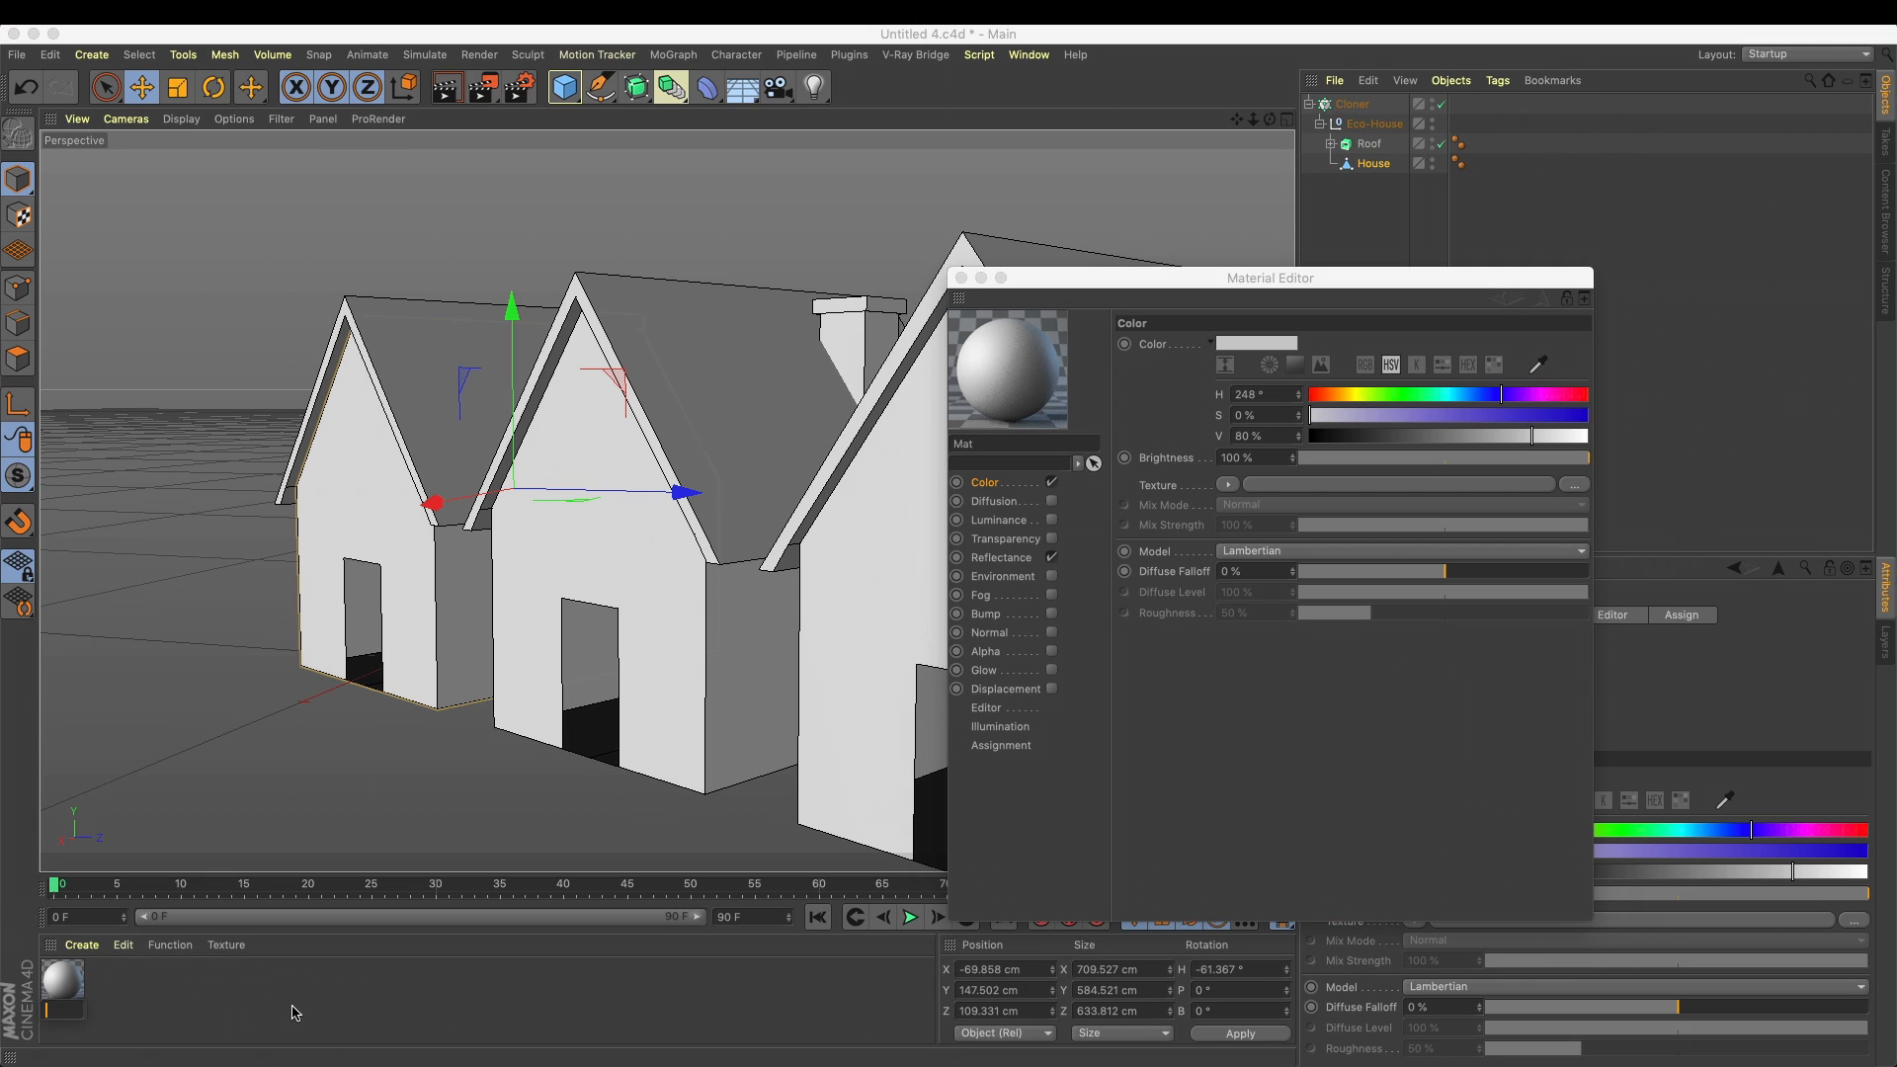
{"action": "key", "text": "Return"}
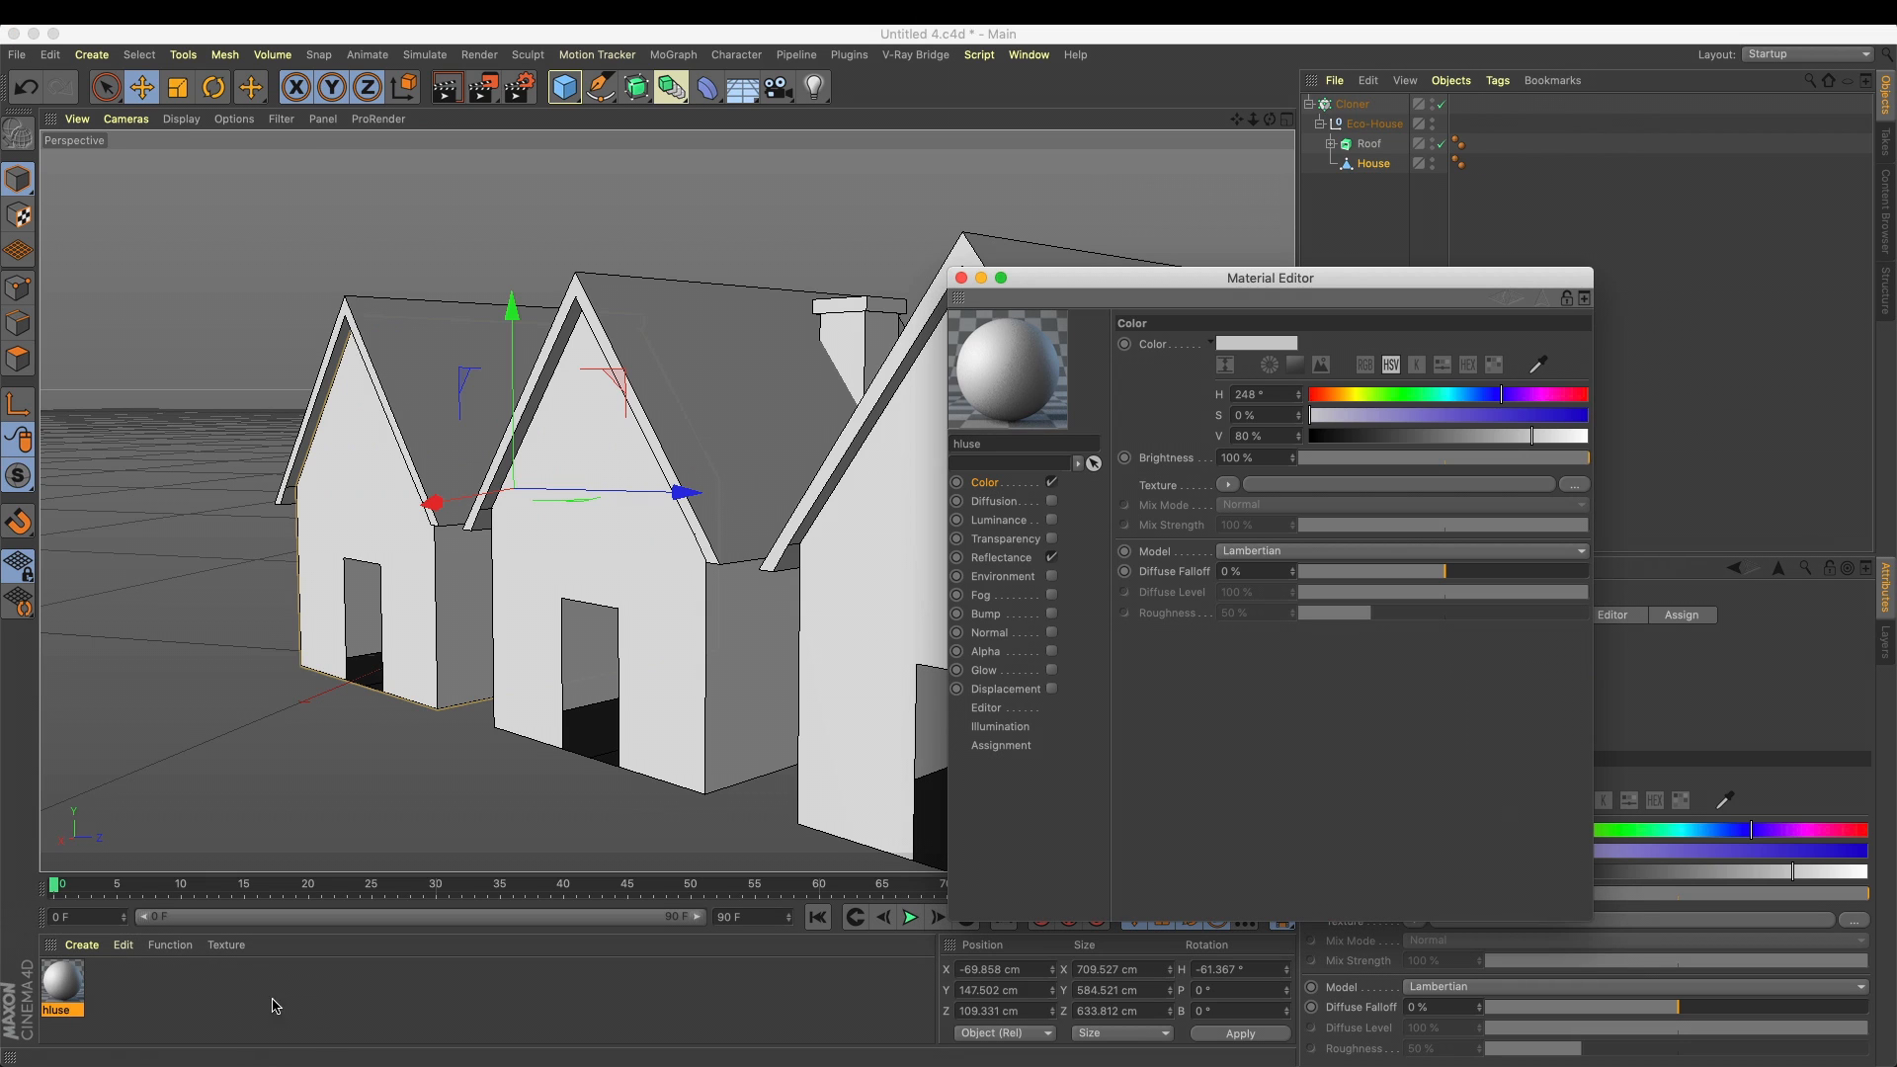
{"action": "double_click", "coordinate": [59, 1012]}
{"action": "type", "text": "hou"}
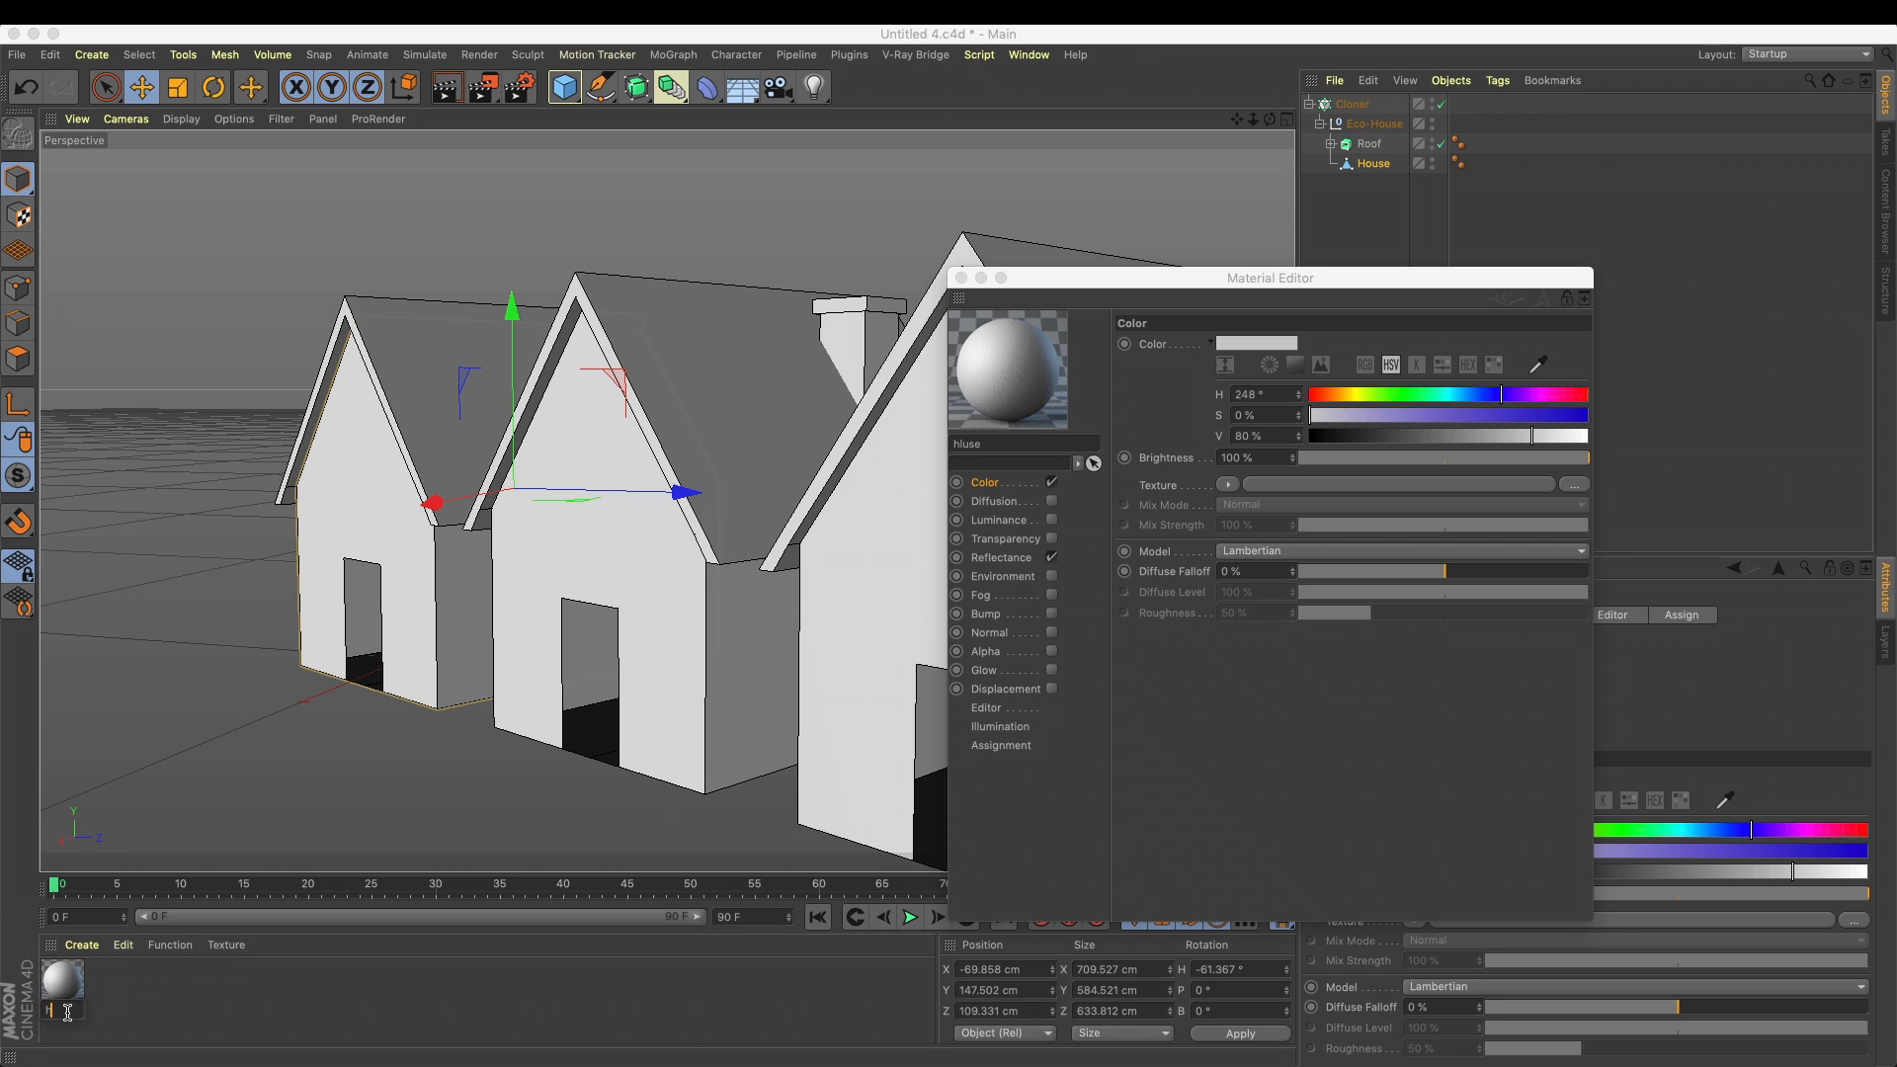
{"action": "type", "text": "se"}
{"action": "key", "text": "Return"}
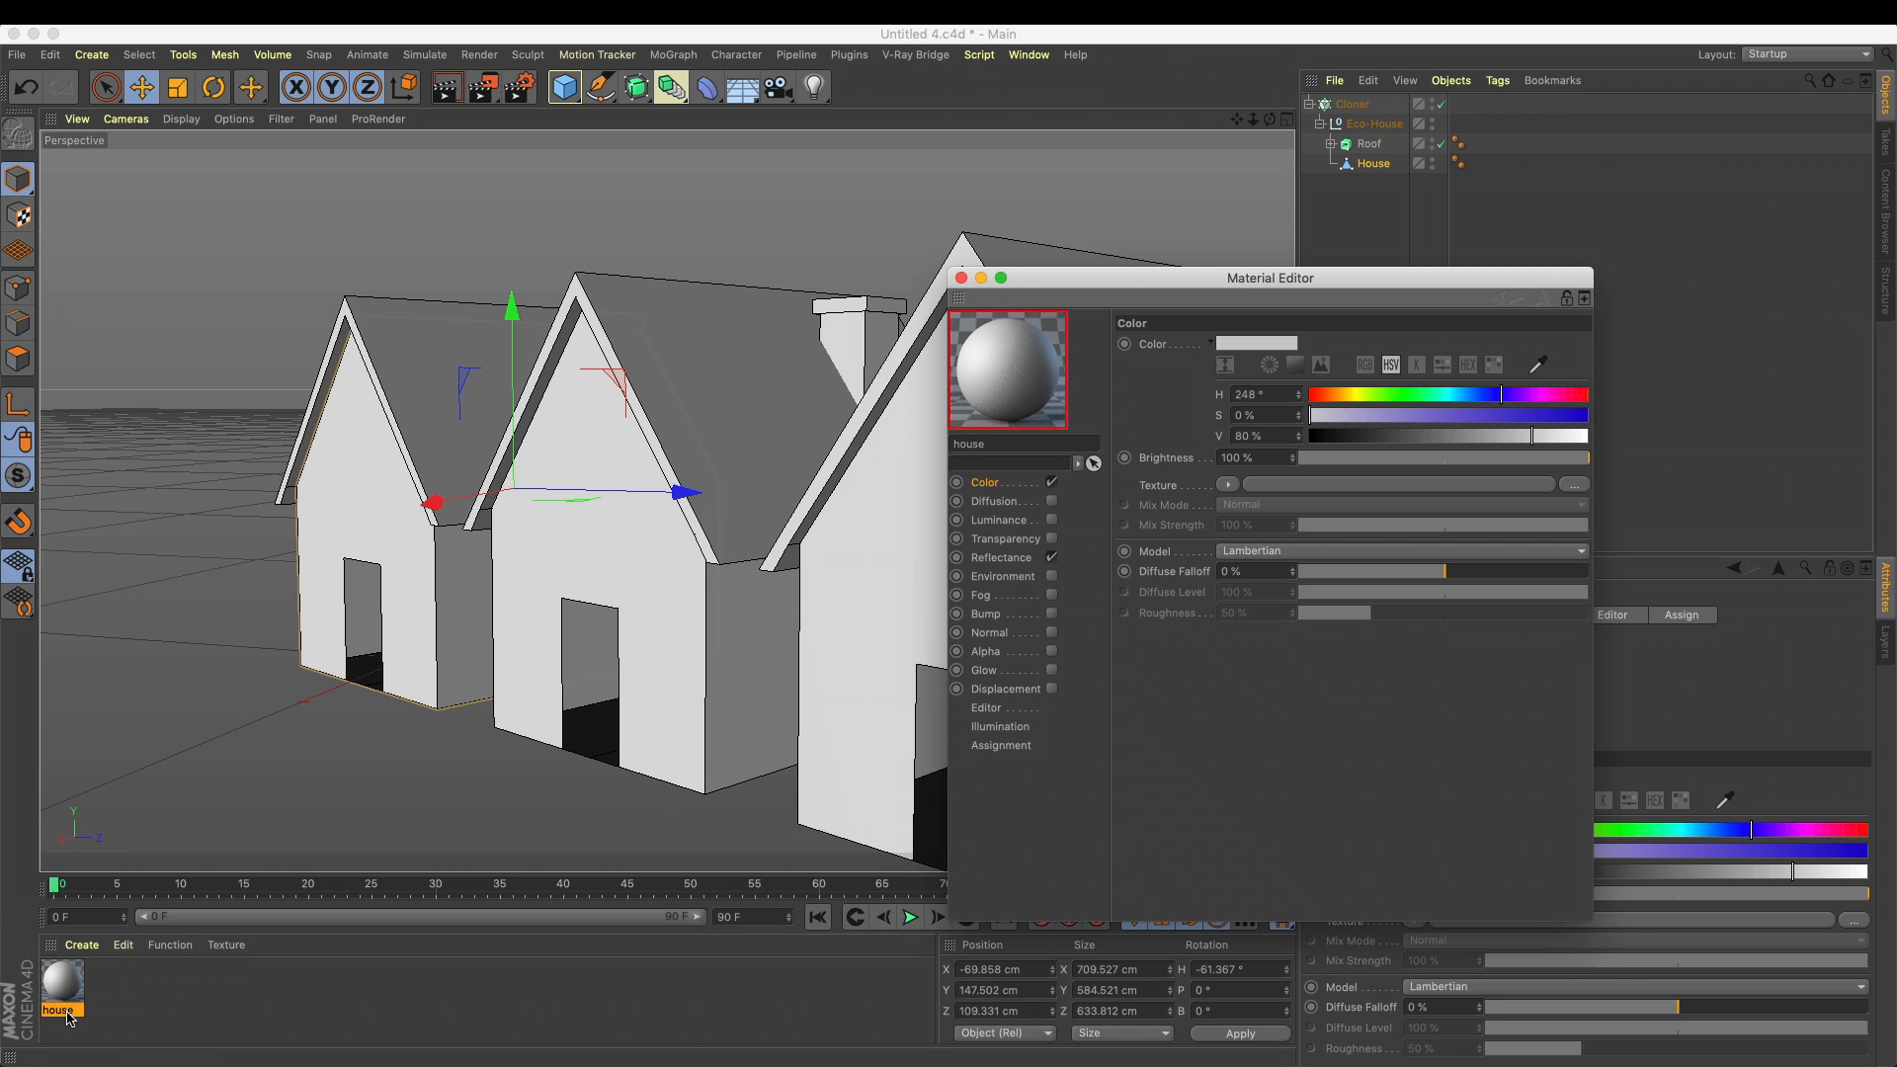
Load a MoGraph Multi Shader as the house material's color texture and open its shader settings
{"action": "left_click", "coordinate": [1227, 485]}
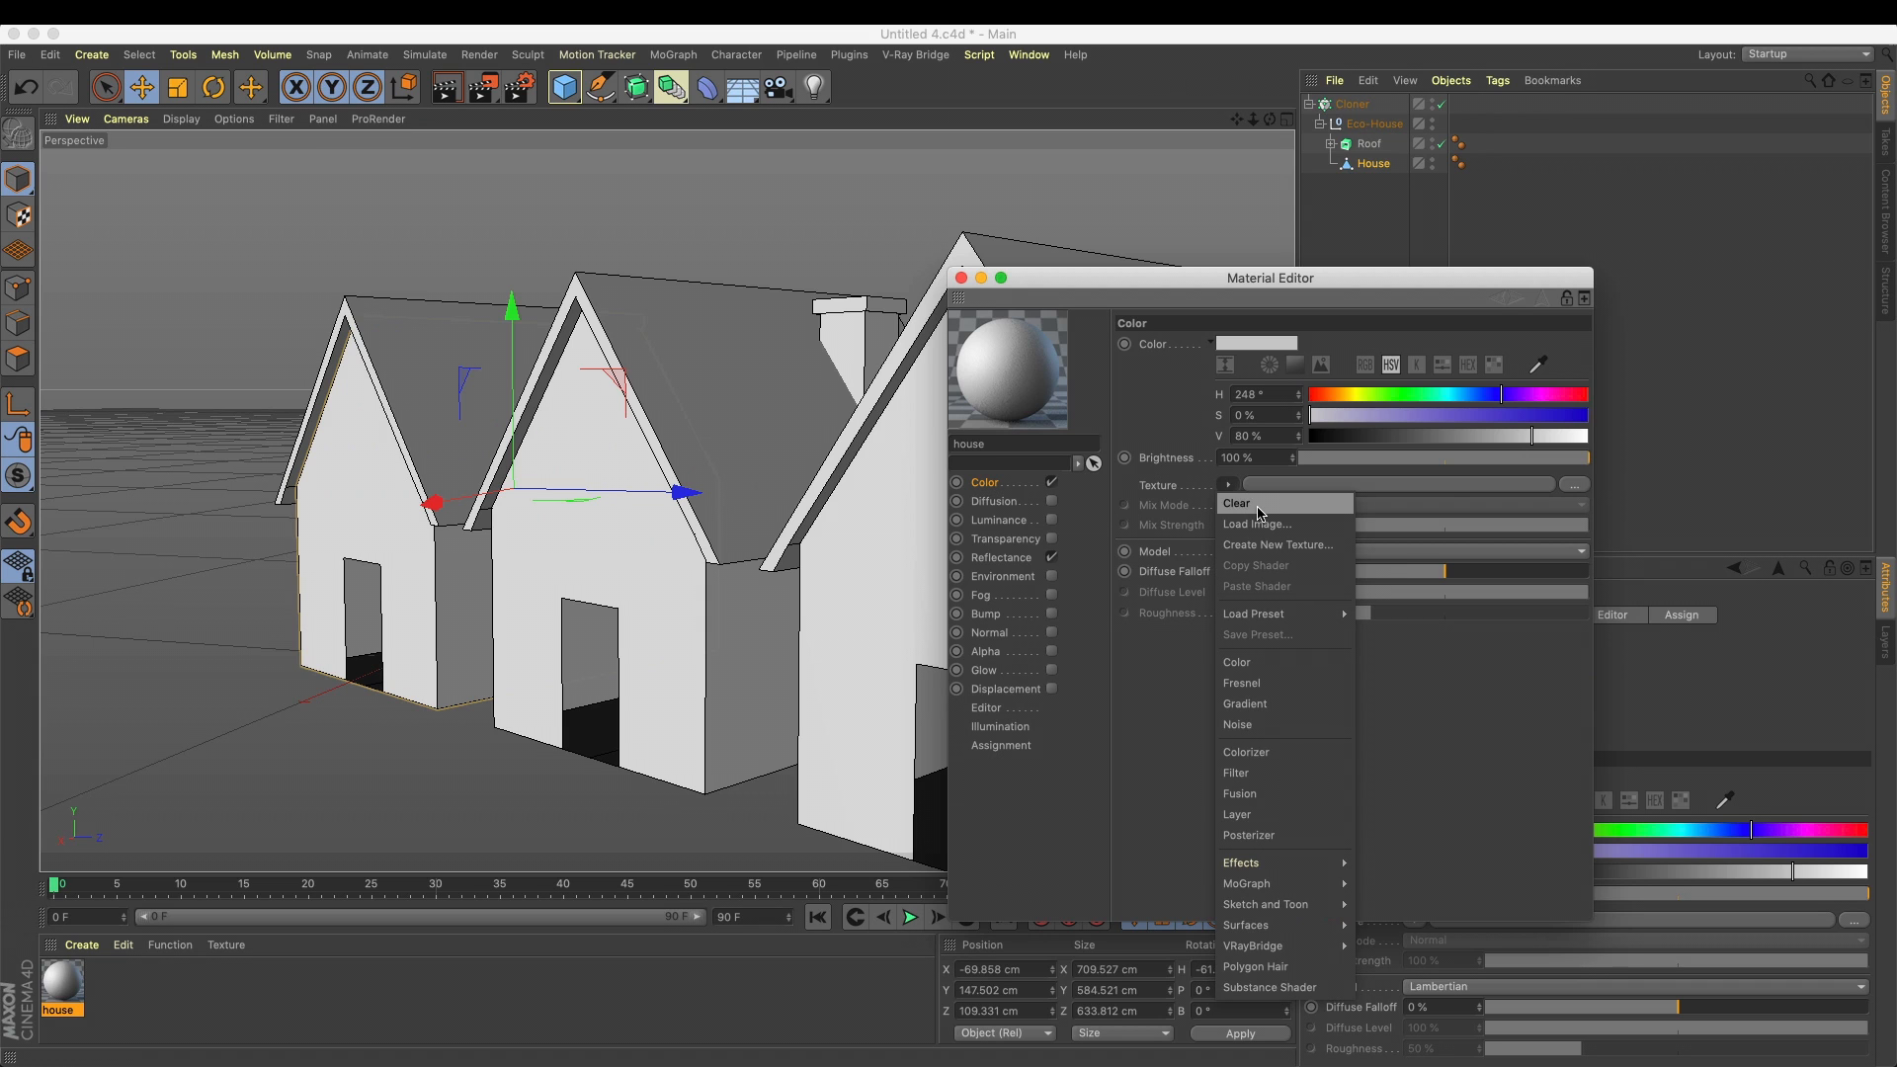
{"action": "mouse_move", "coordinate": [1304, 875]}
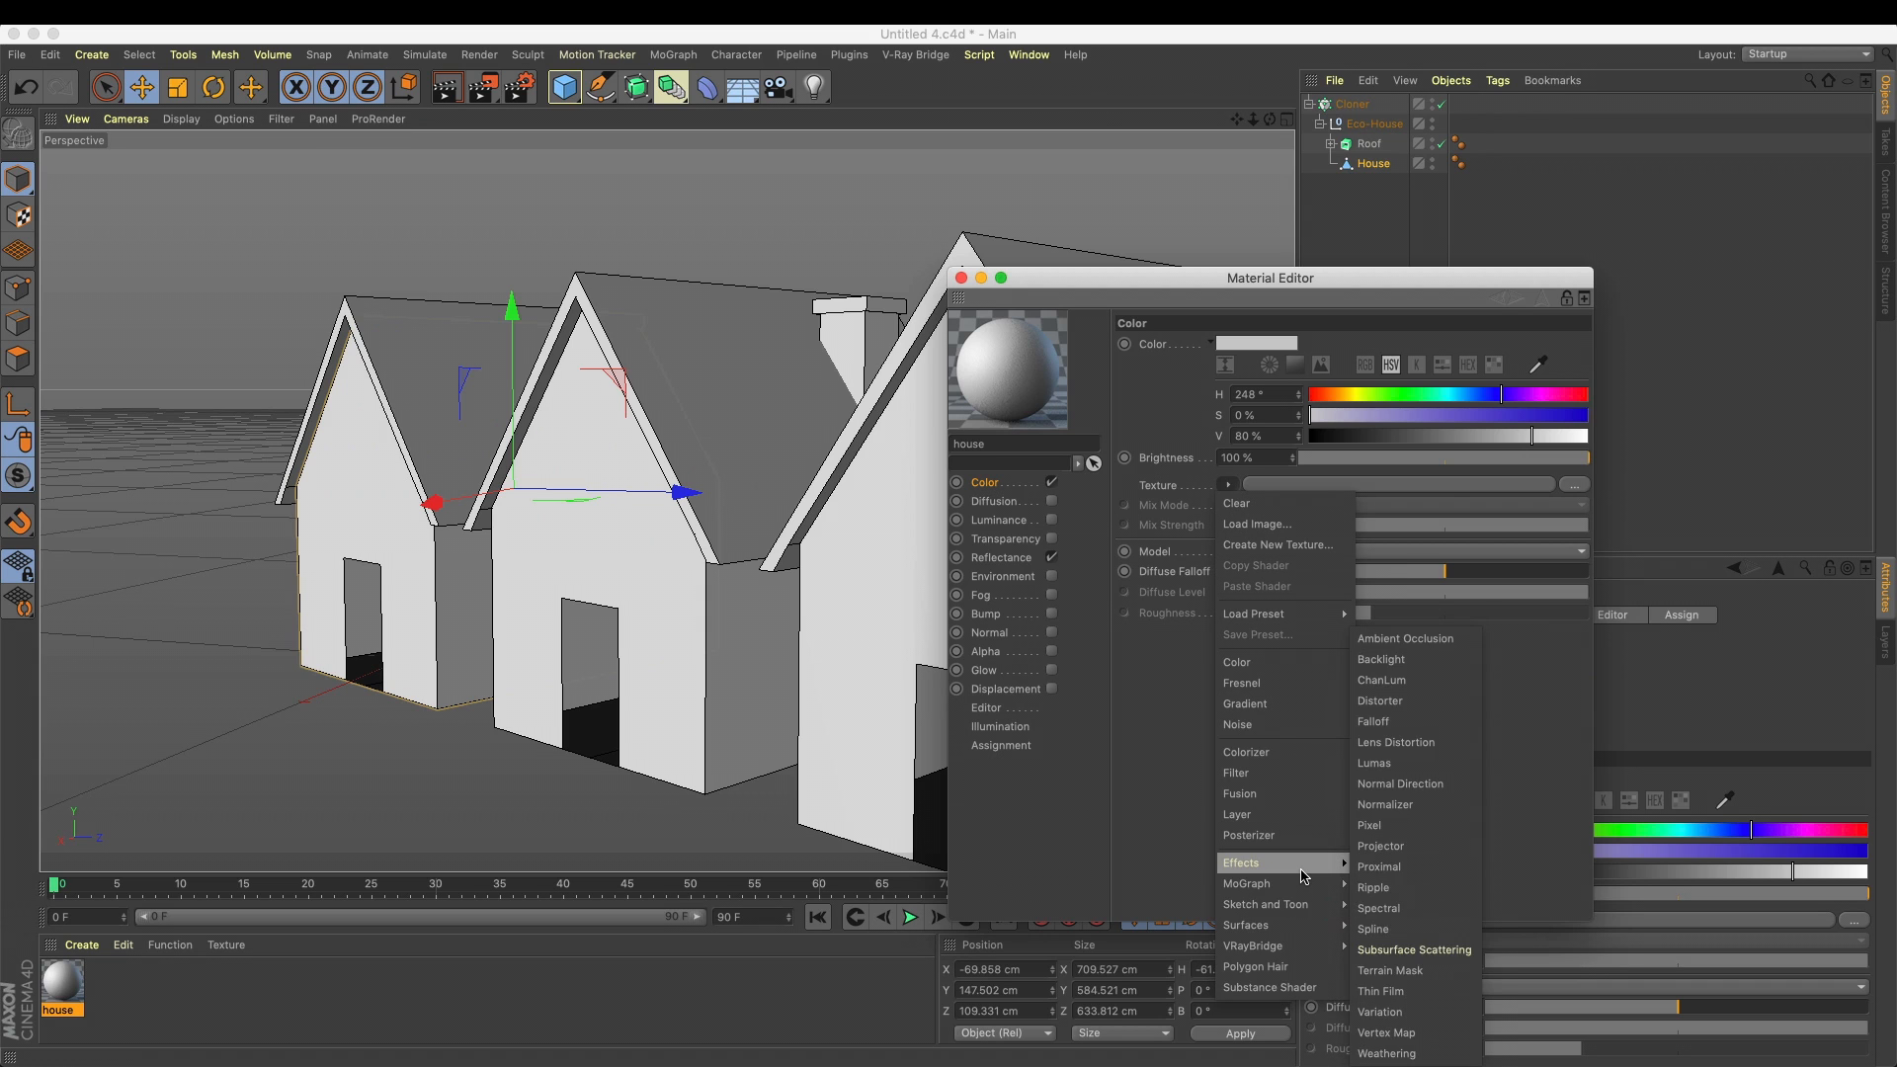
{"action": "left_click", "coordinate": [1394, 954]}
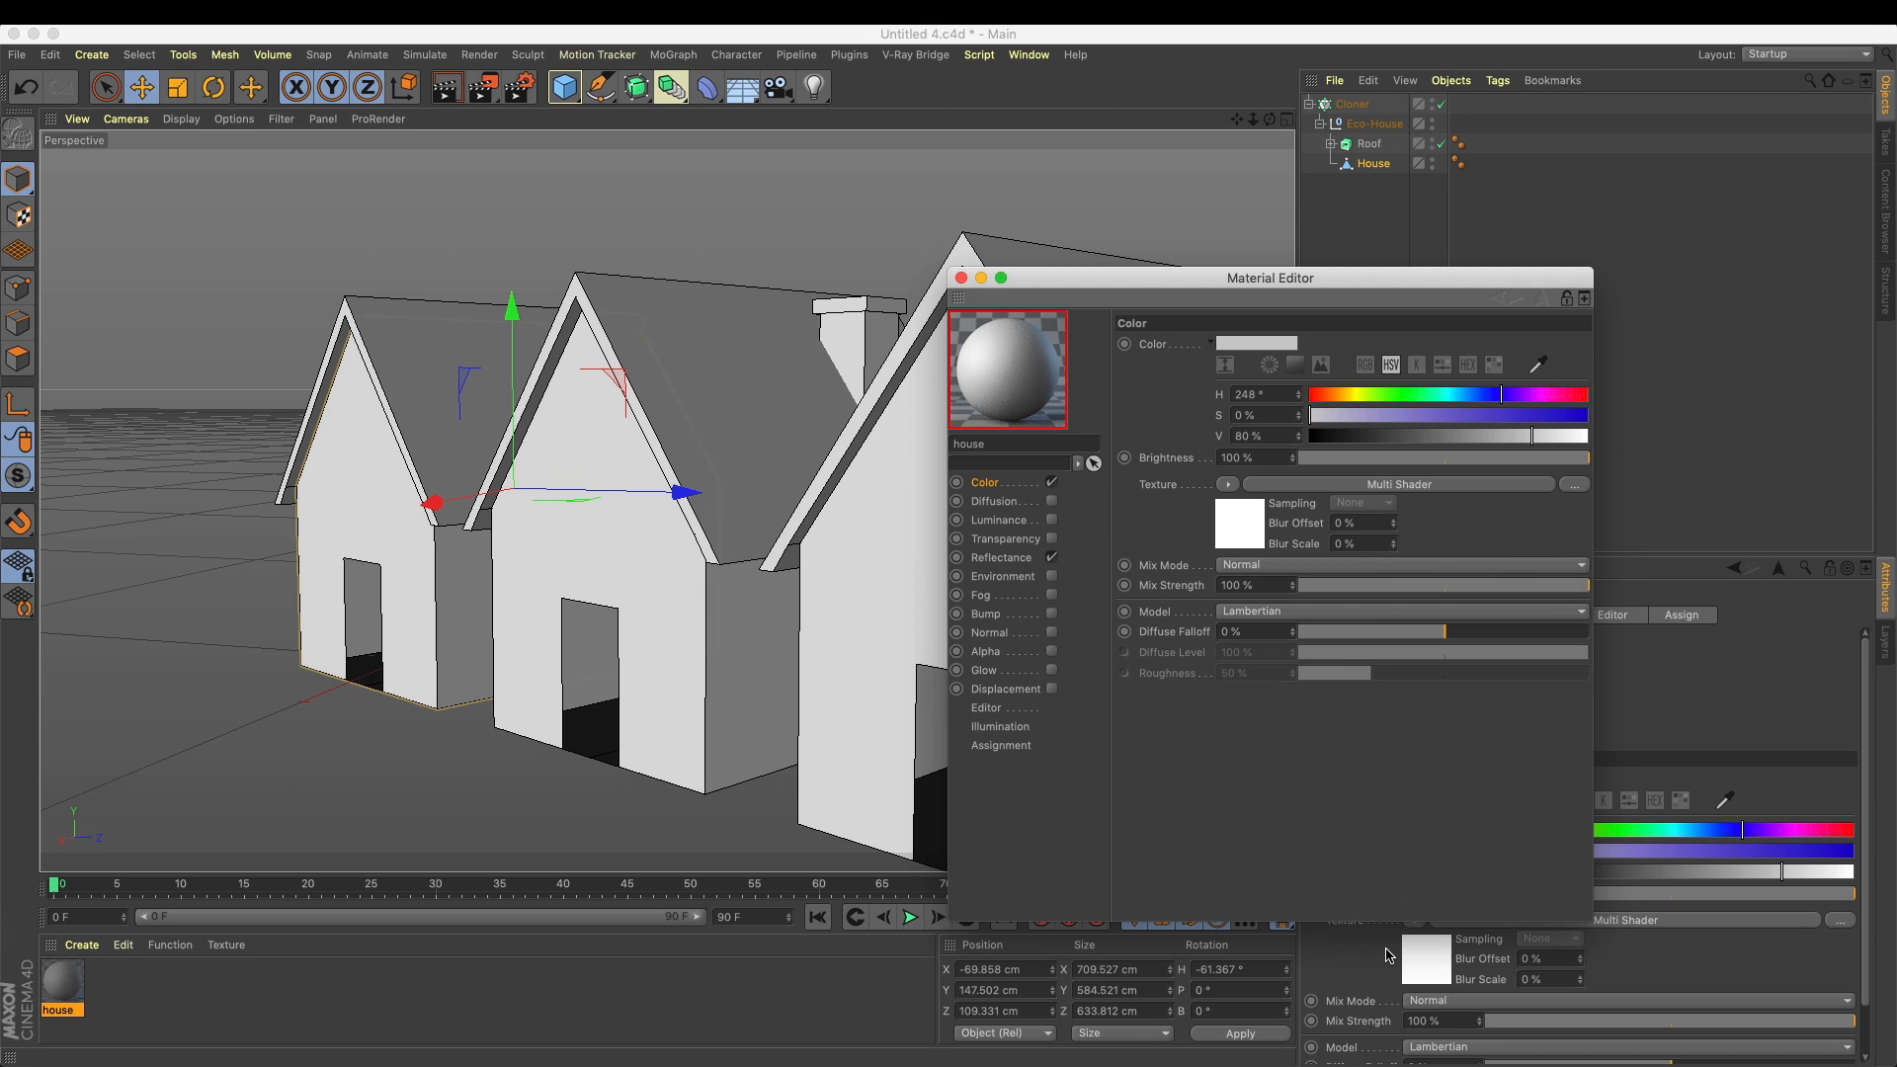
{"action": "left_click", "coordinate": [1233, 531]}
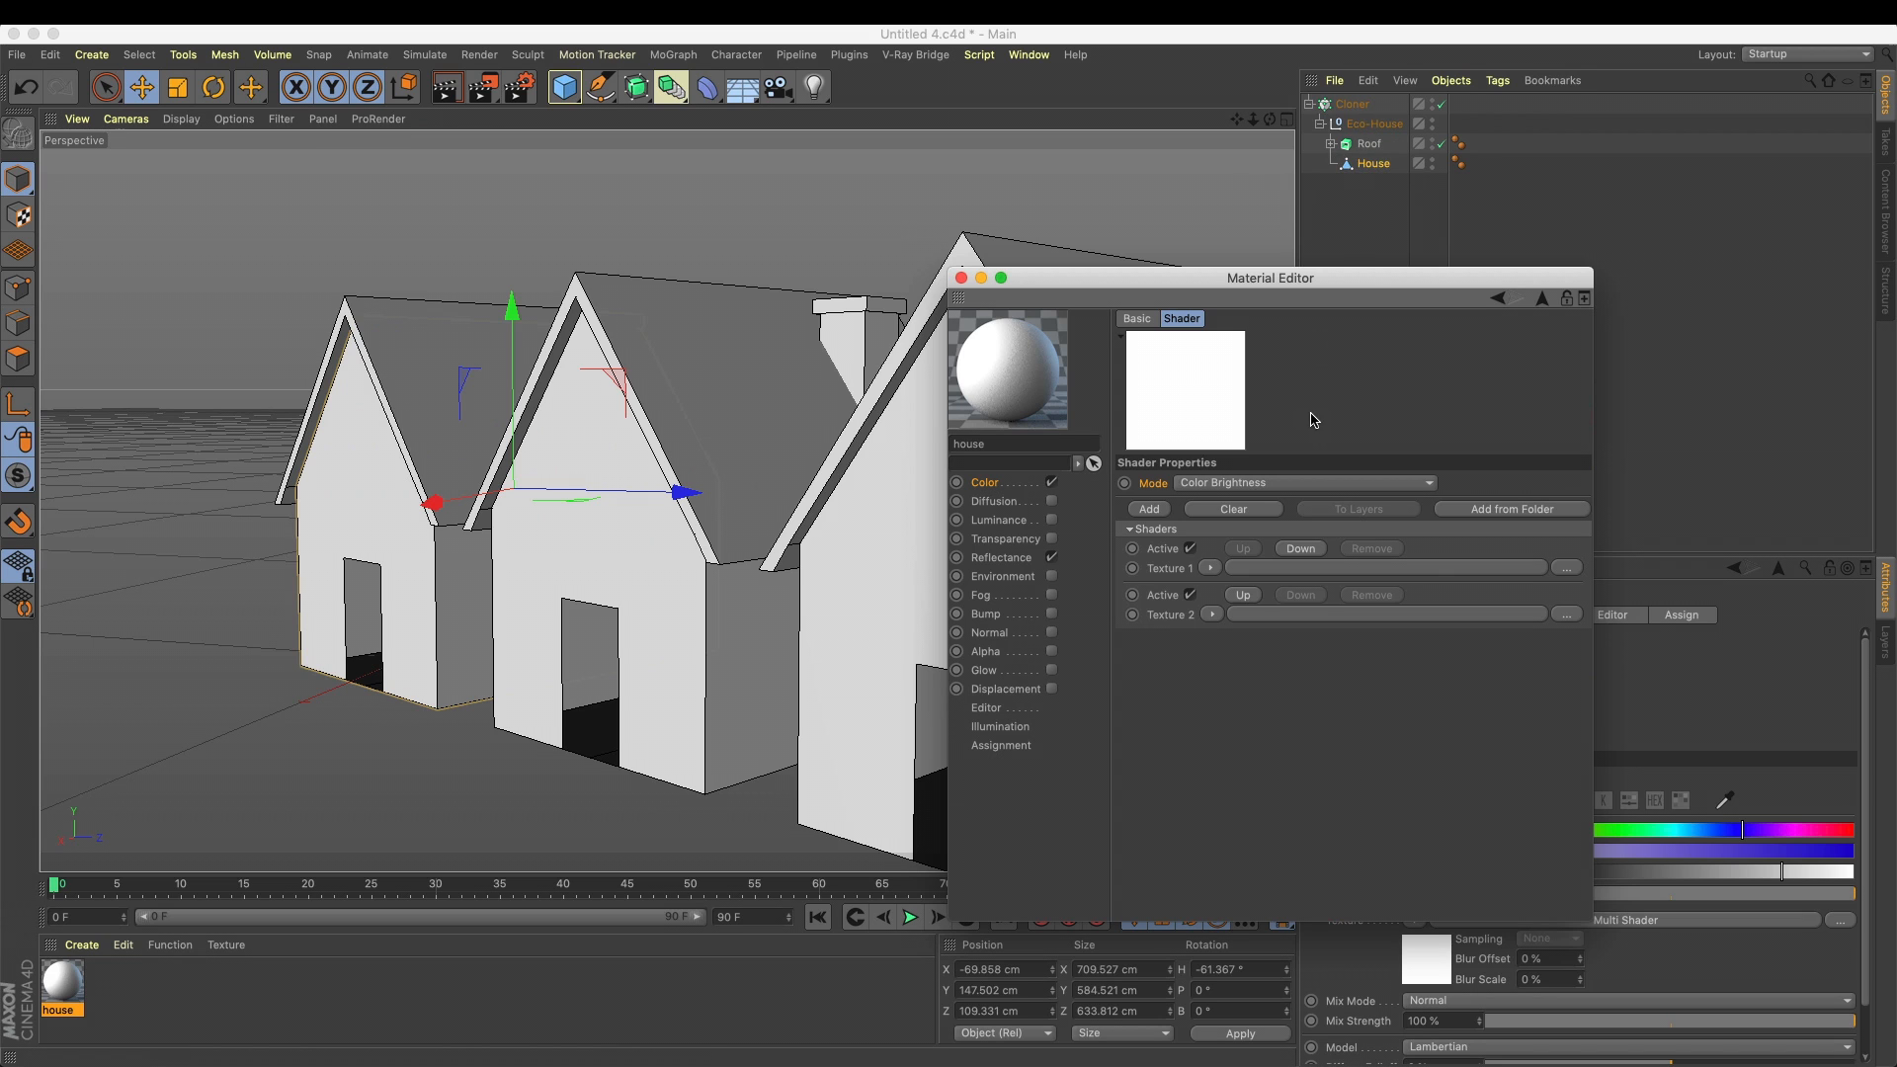
Set the Multi Shader's mode to Index Ratio and move the Material Editor clear of the houses
{"action": "left_click", "coordinate": [1295, 482]}
{"action": "left_click", "coordinate": [1276, 504]}
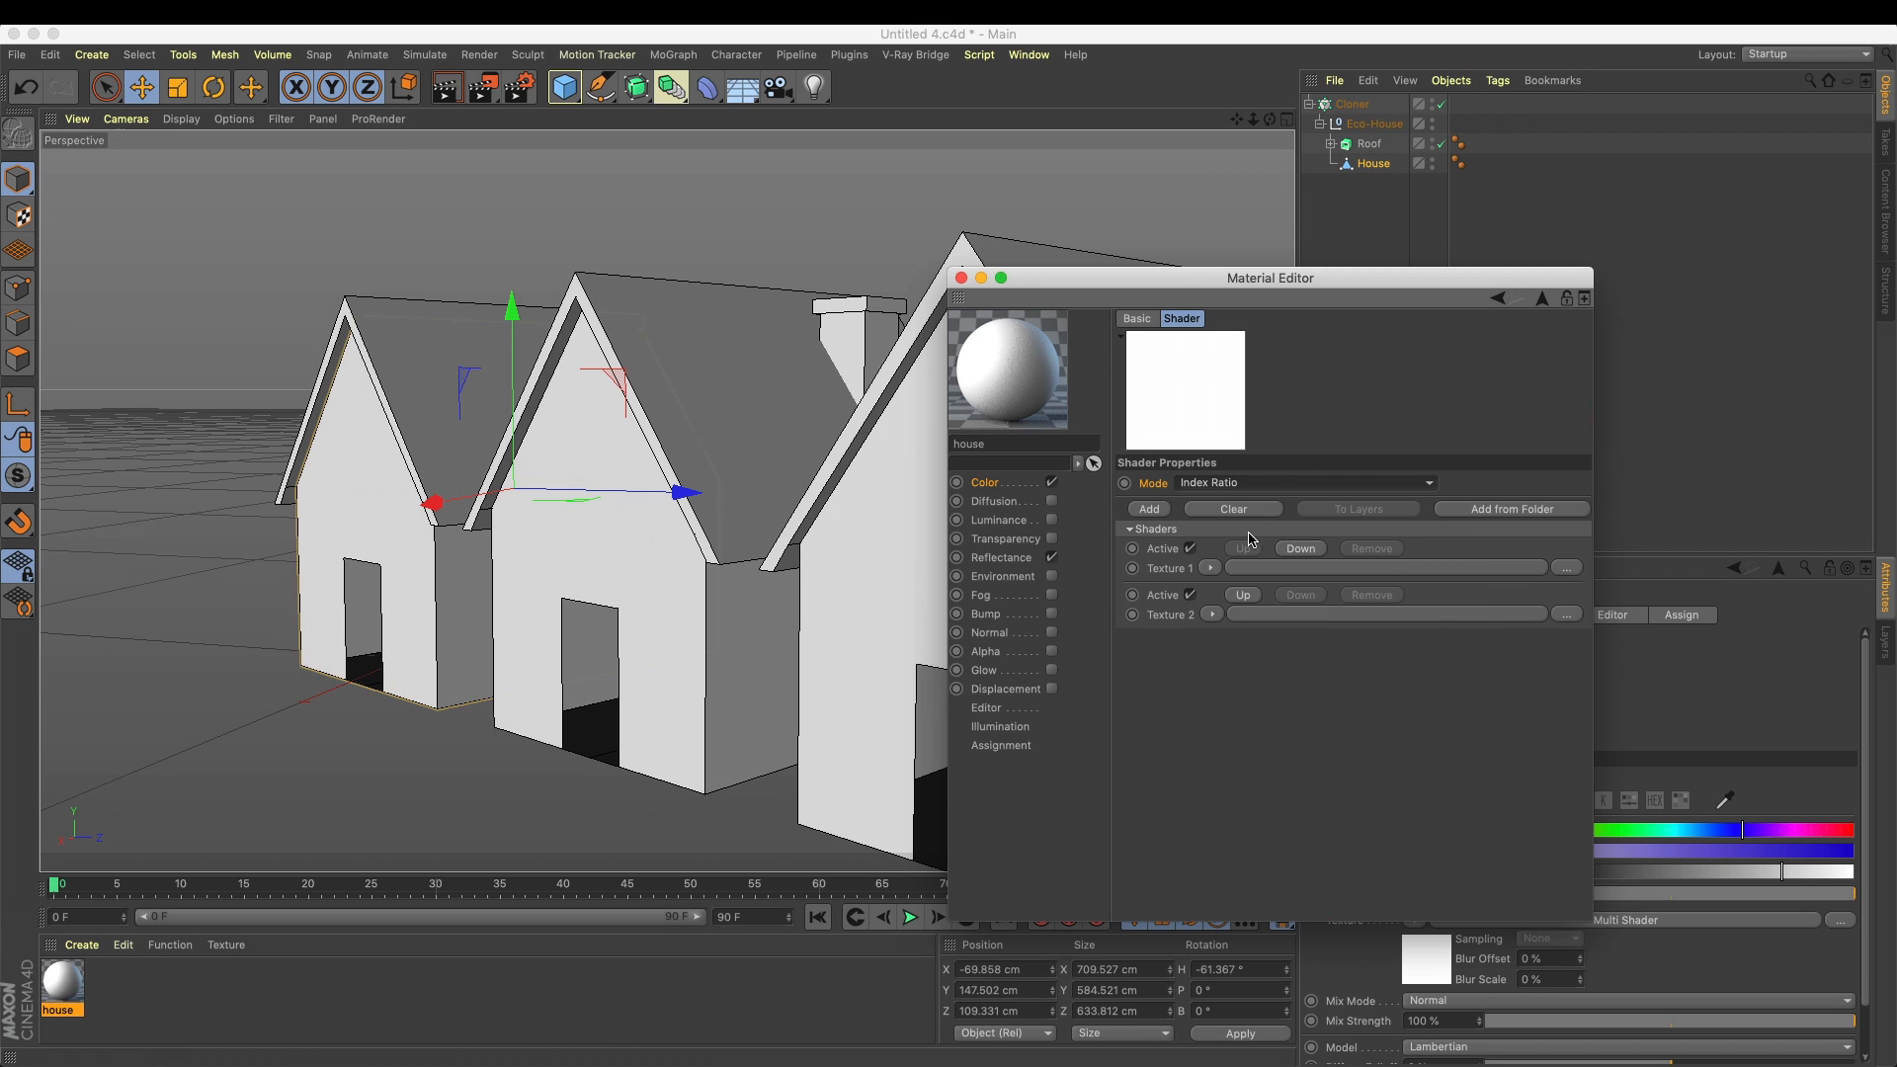
{"action": "left_click_drag", "start_coordinate": [1188, 278], "coordinate": [1273, 332]}
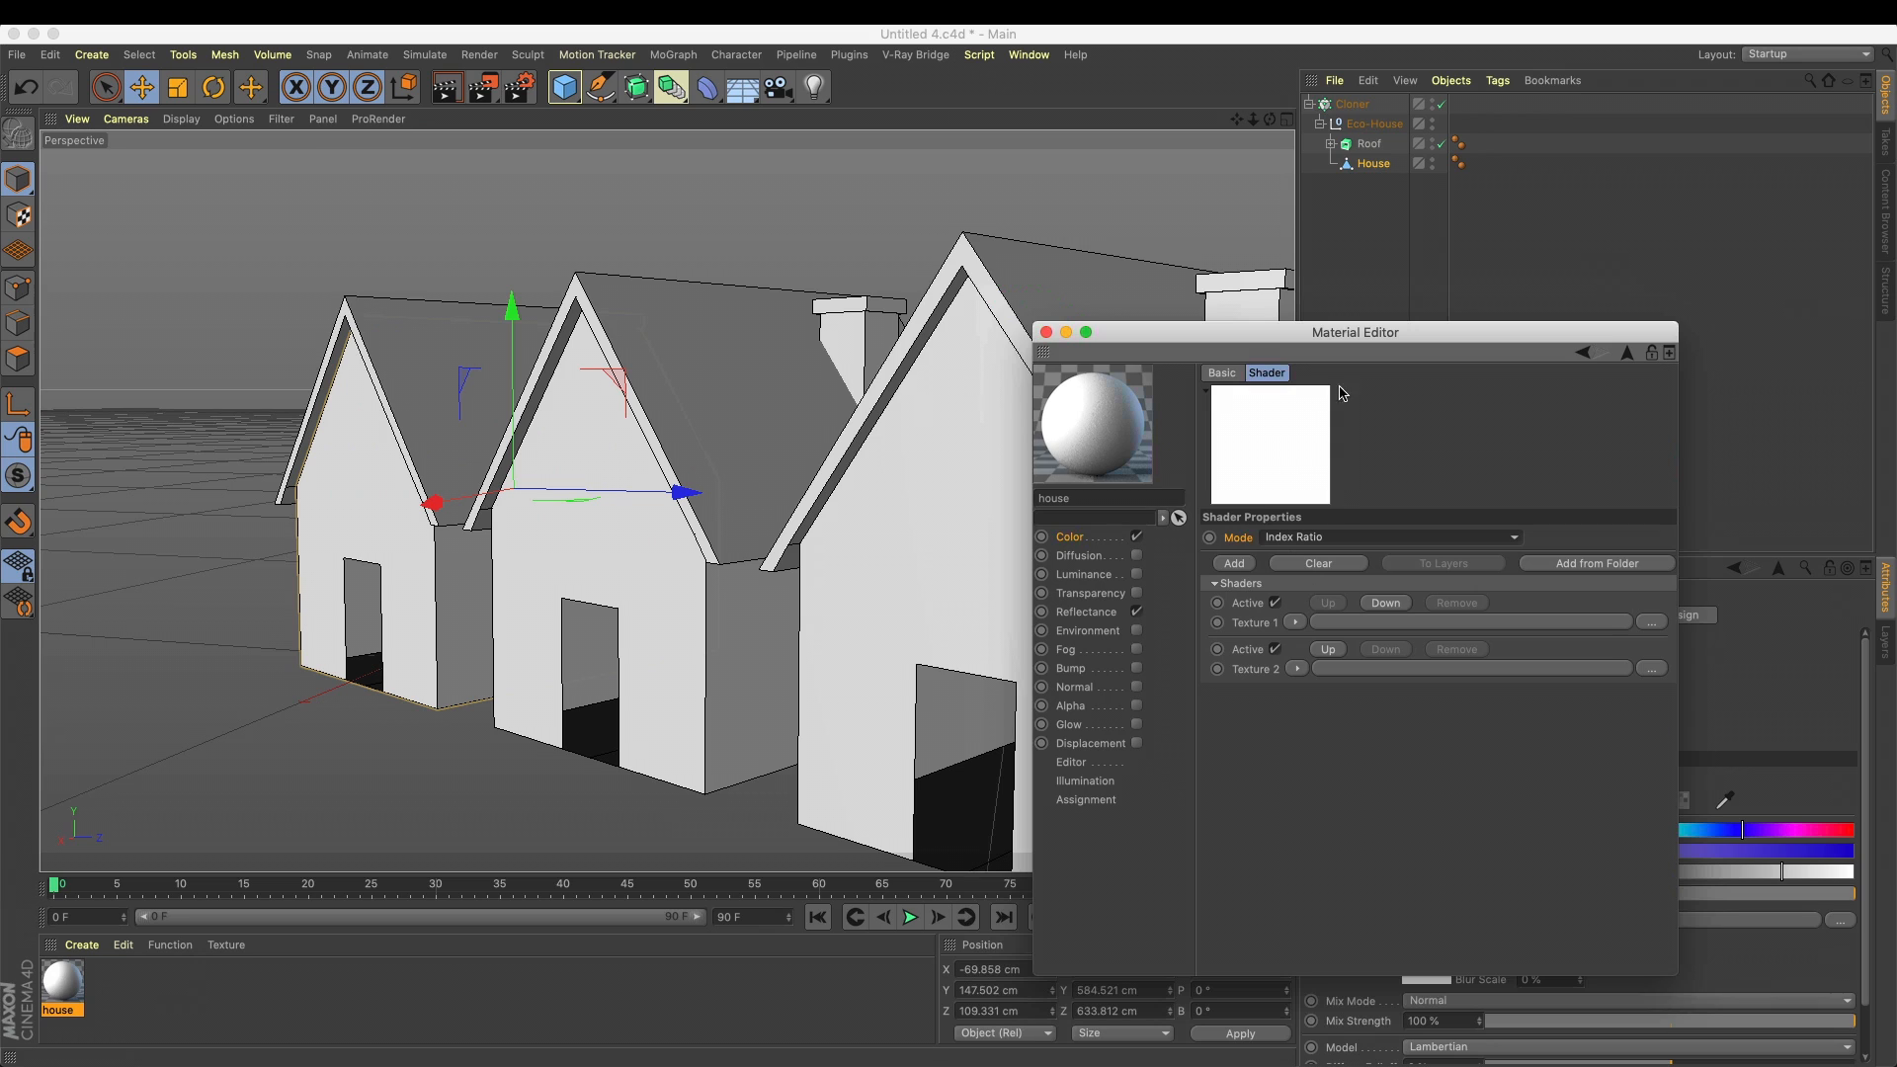
{"action": "left_click", "coordinate": [1245, 610]}
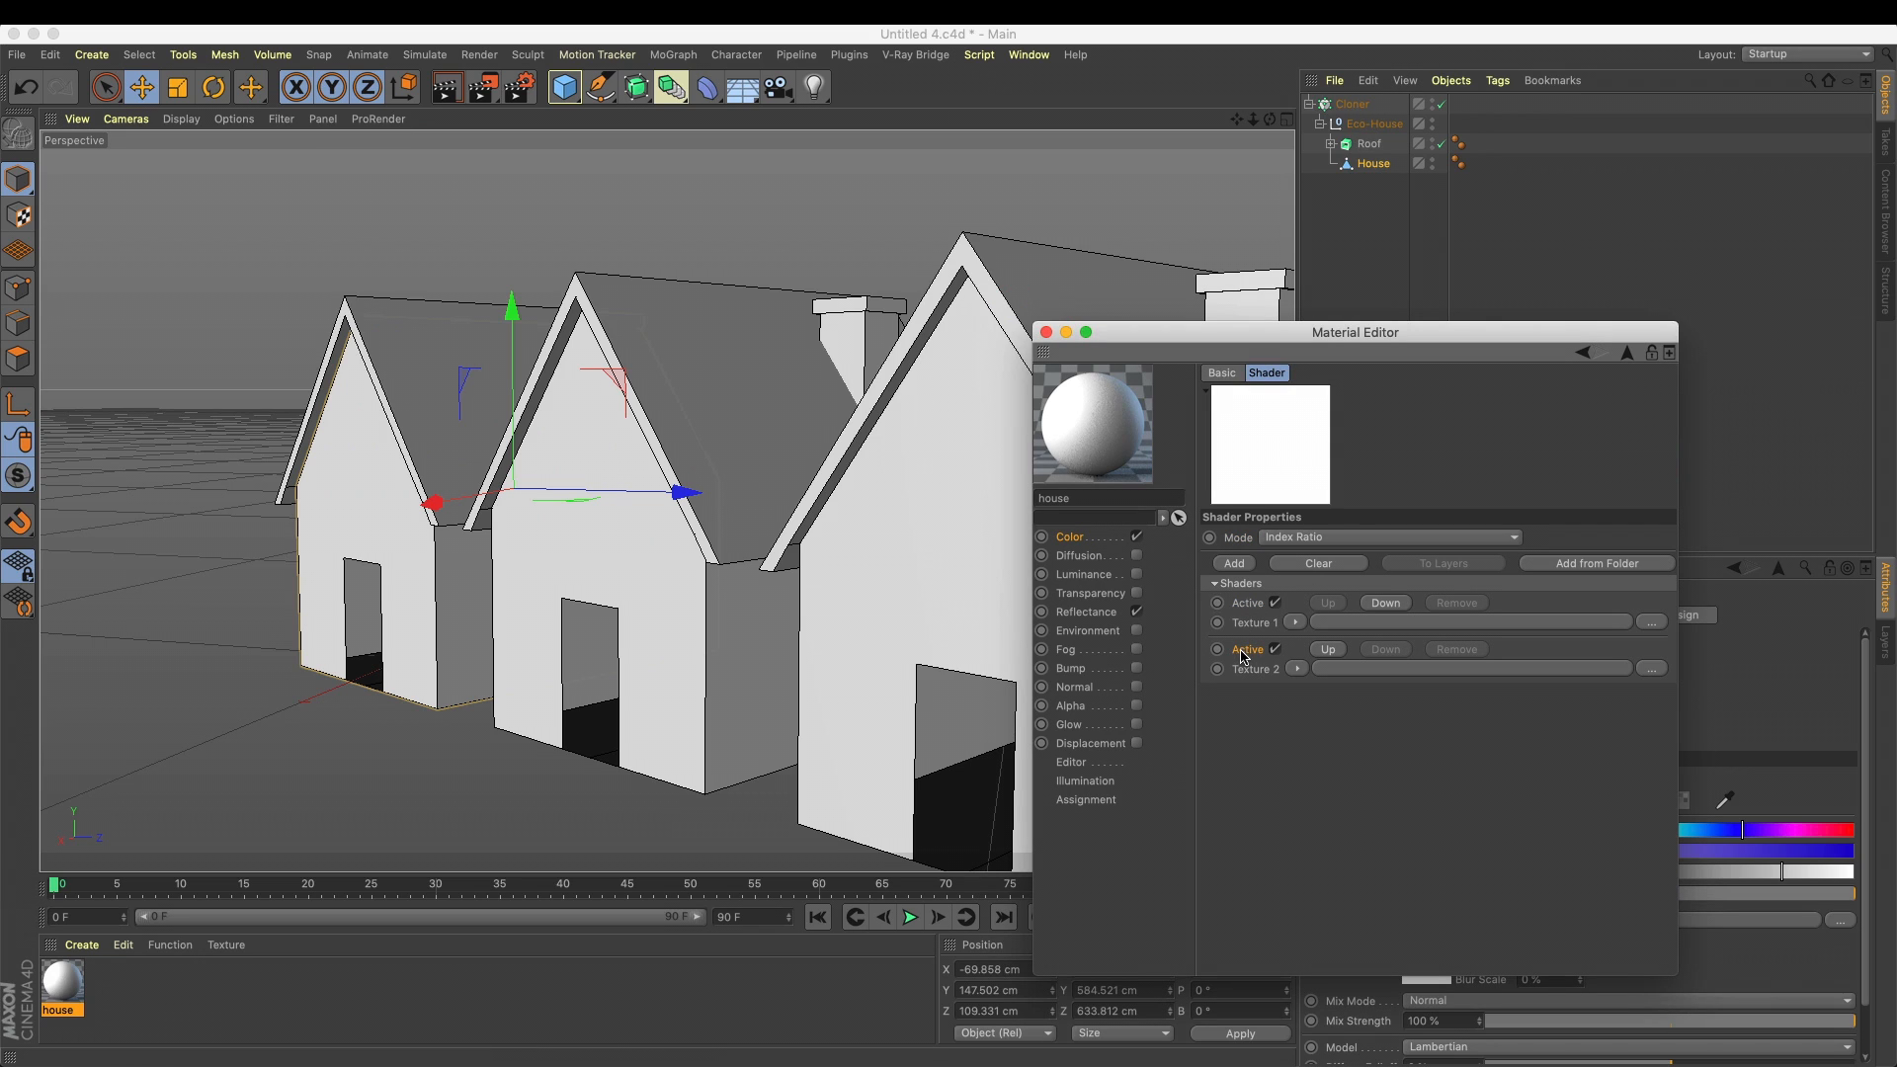
Add a third texture slot to the Multi Shader and load Color shaders into Texture 1 and Texture 2
{"action": "left_click", "coordinate": [1236, 565]}
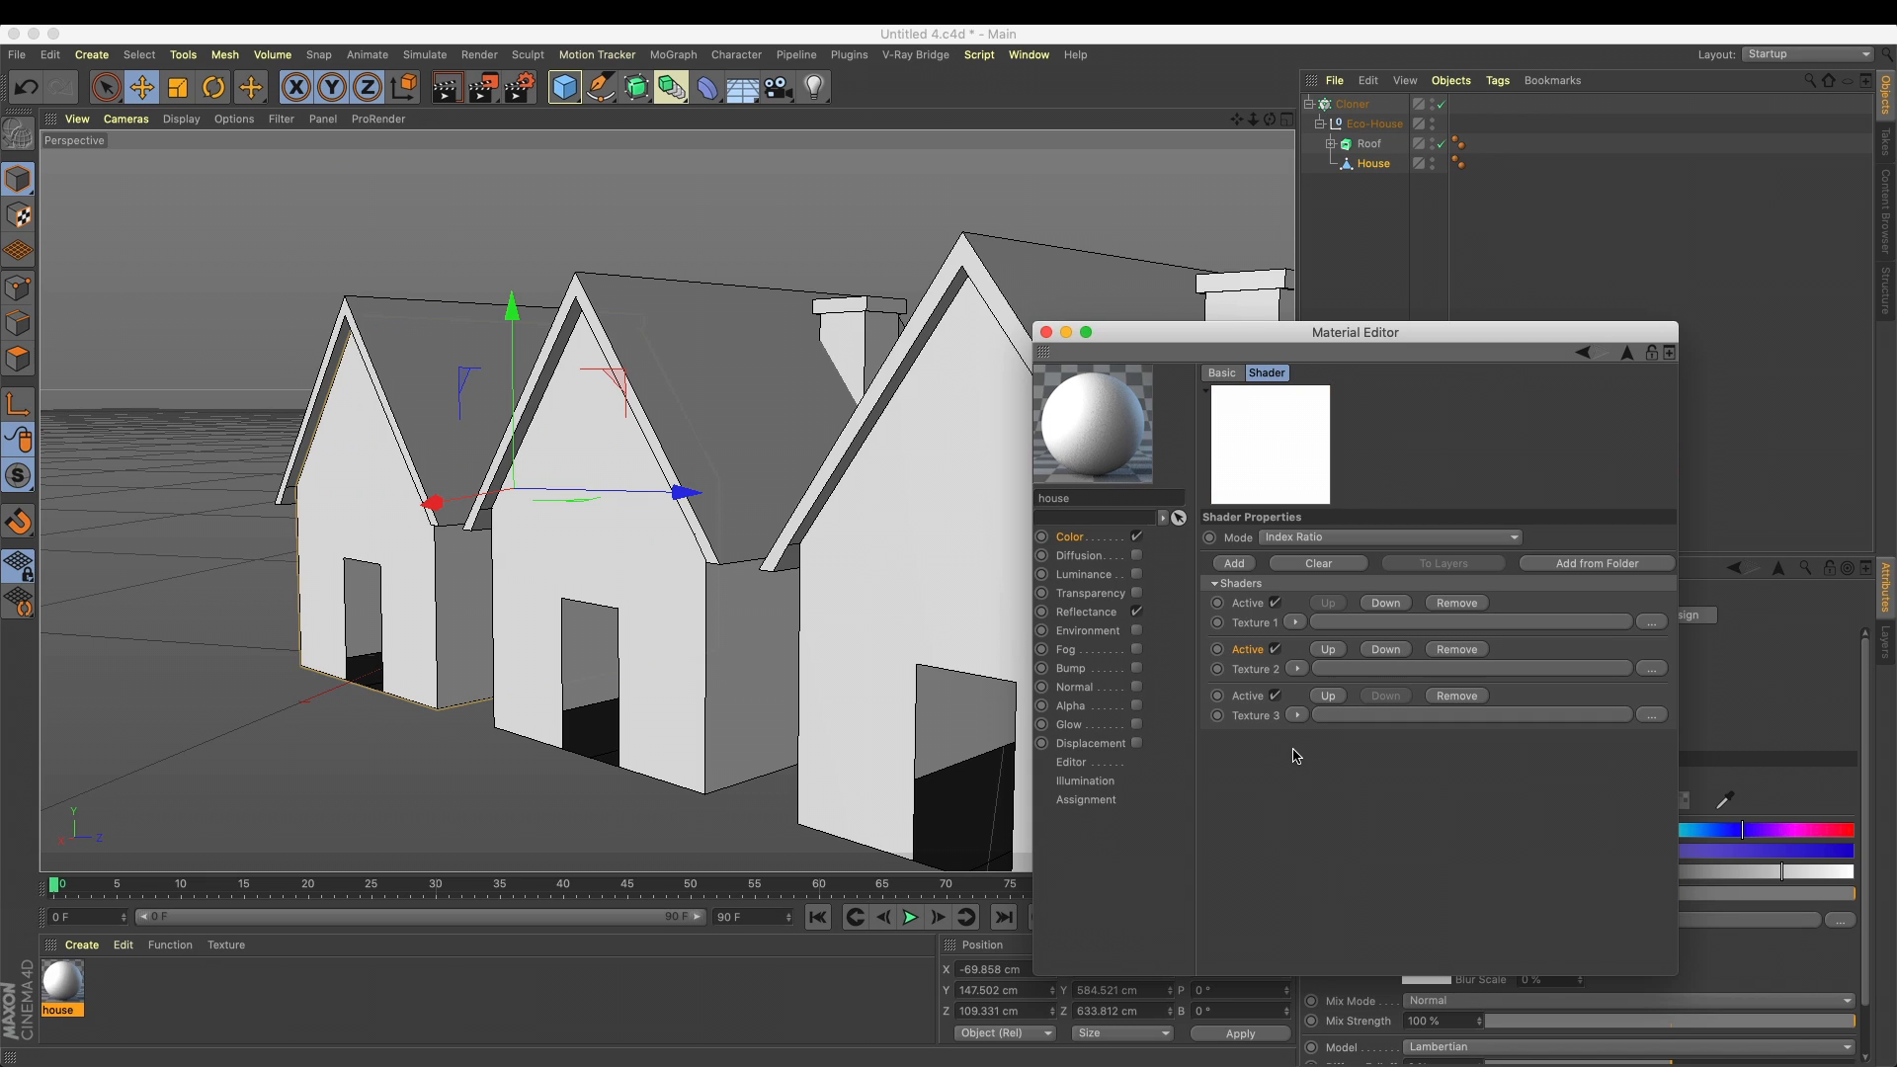
{"action": "left_click", "coordinate": [1295, 622]}
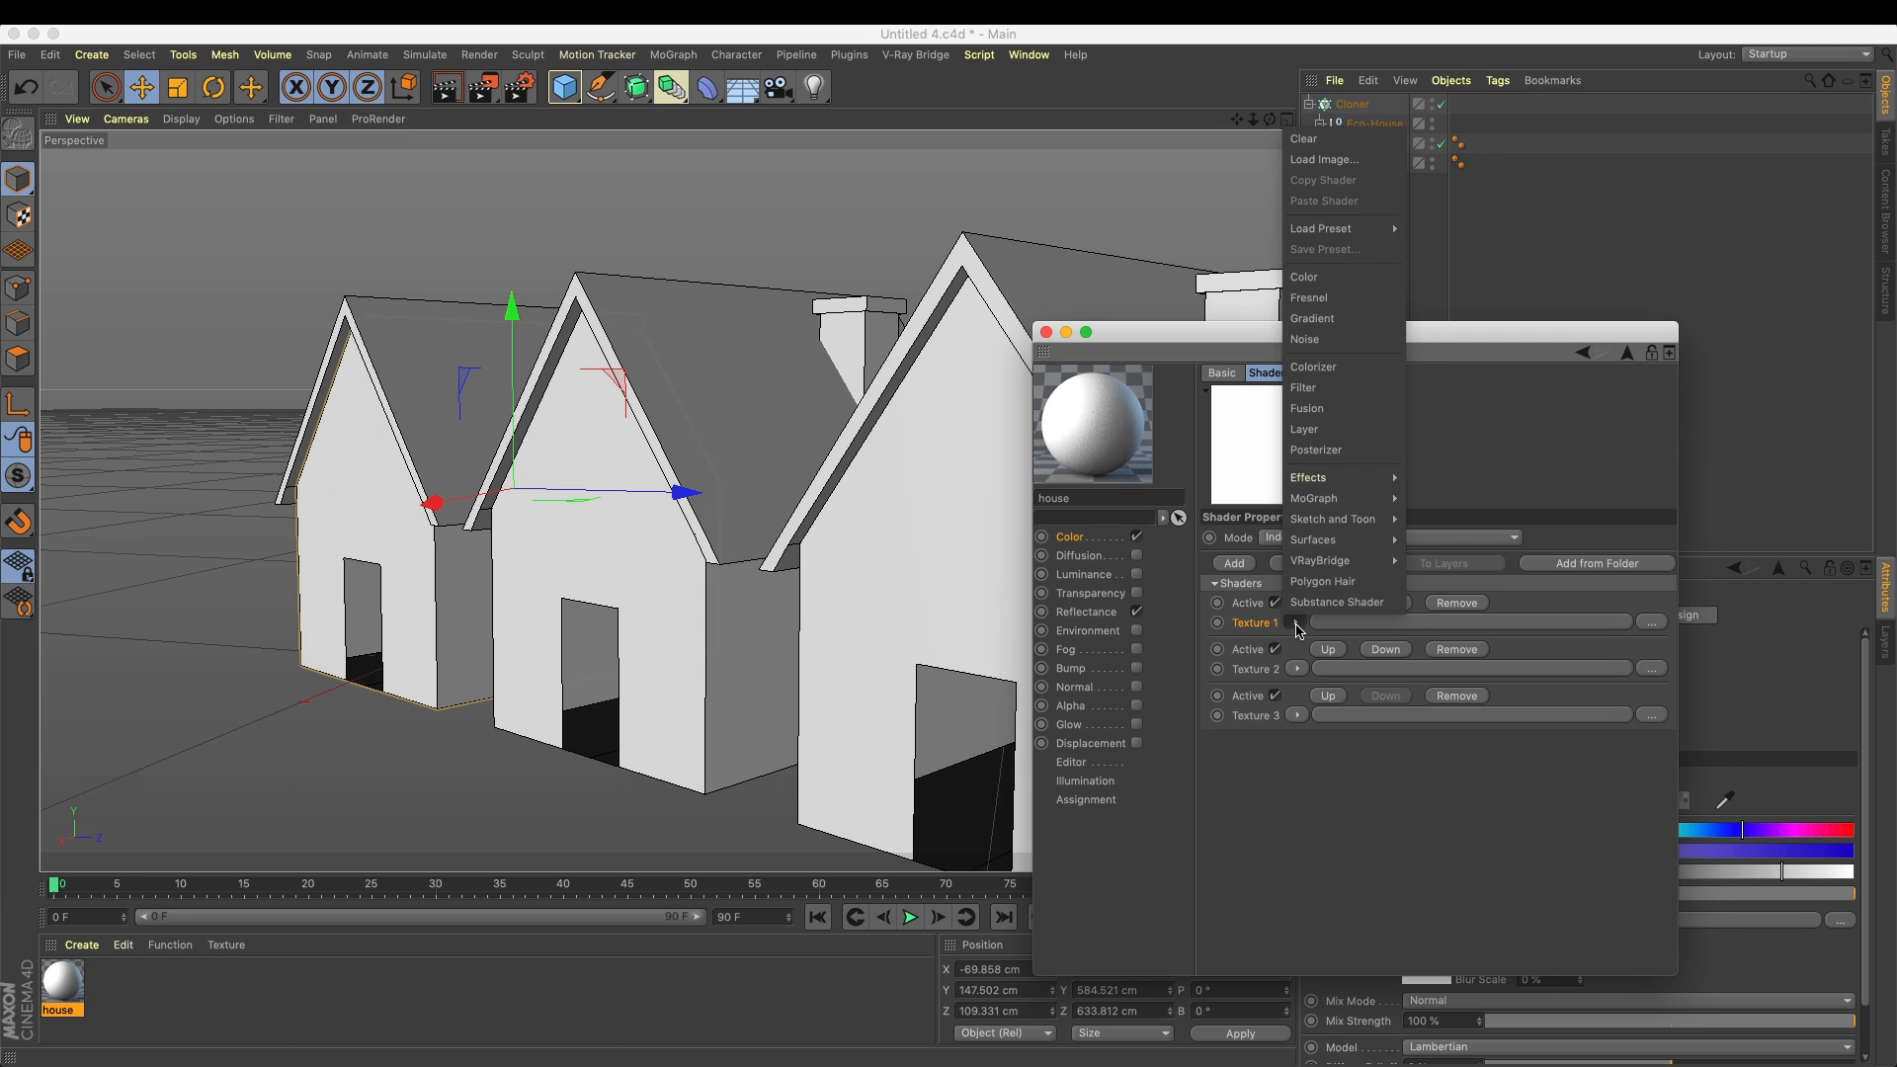
{"action": "left_click", "coordinate": [1263, 626]}
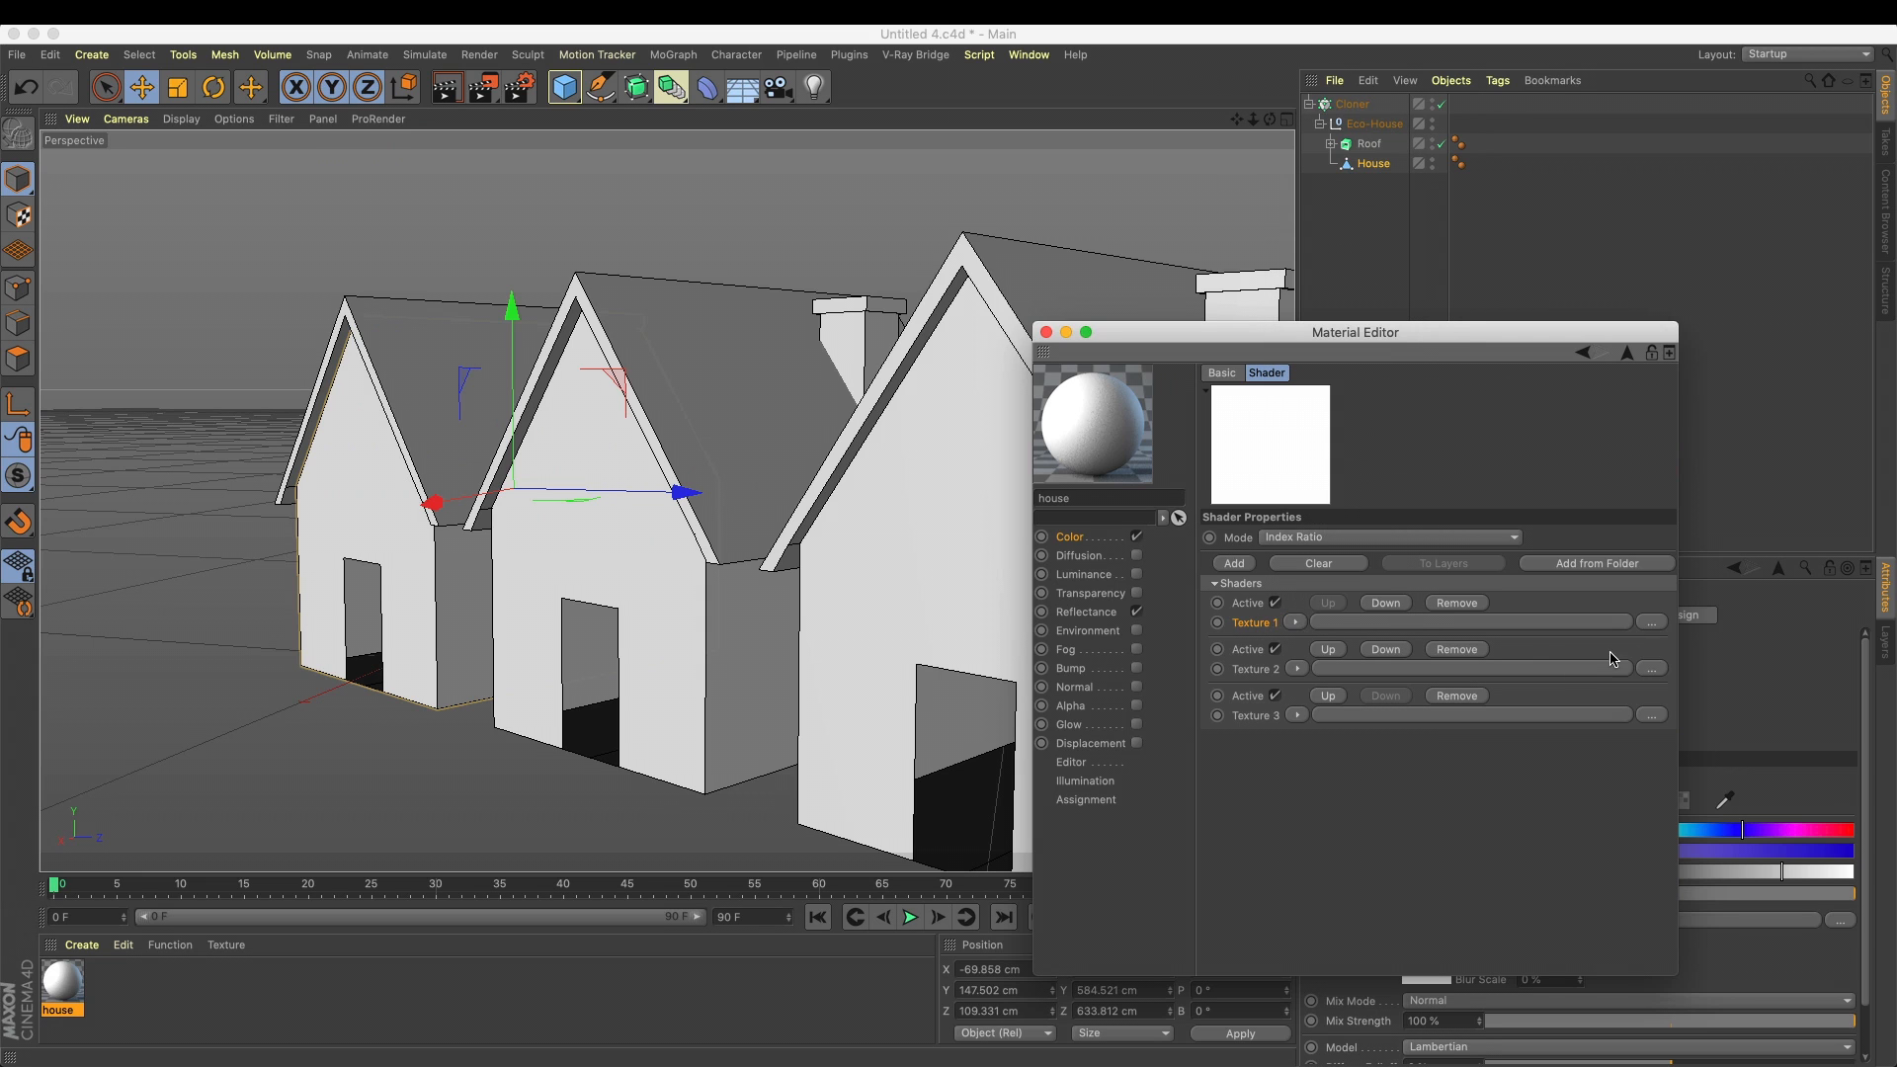
{"action": "left_click", "coordinate": [1295, 622]}
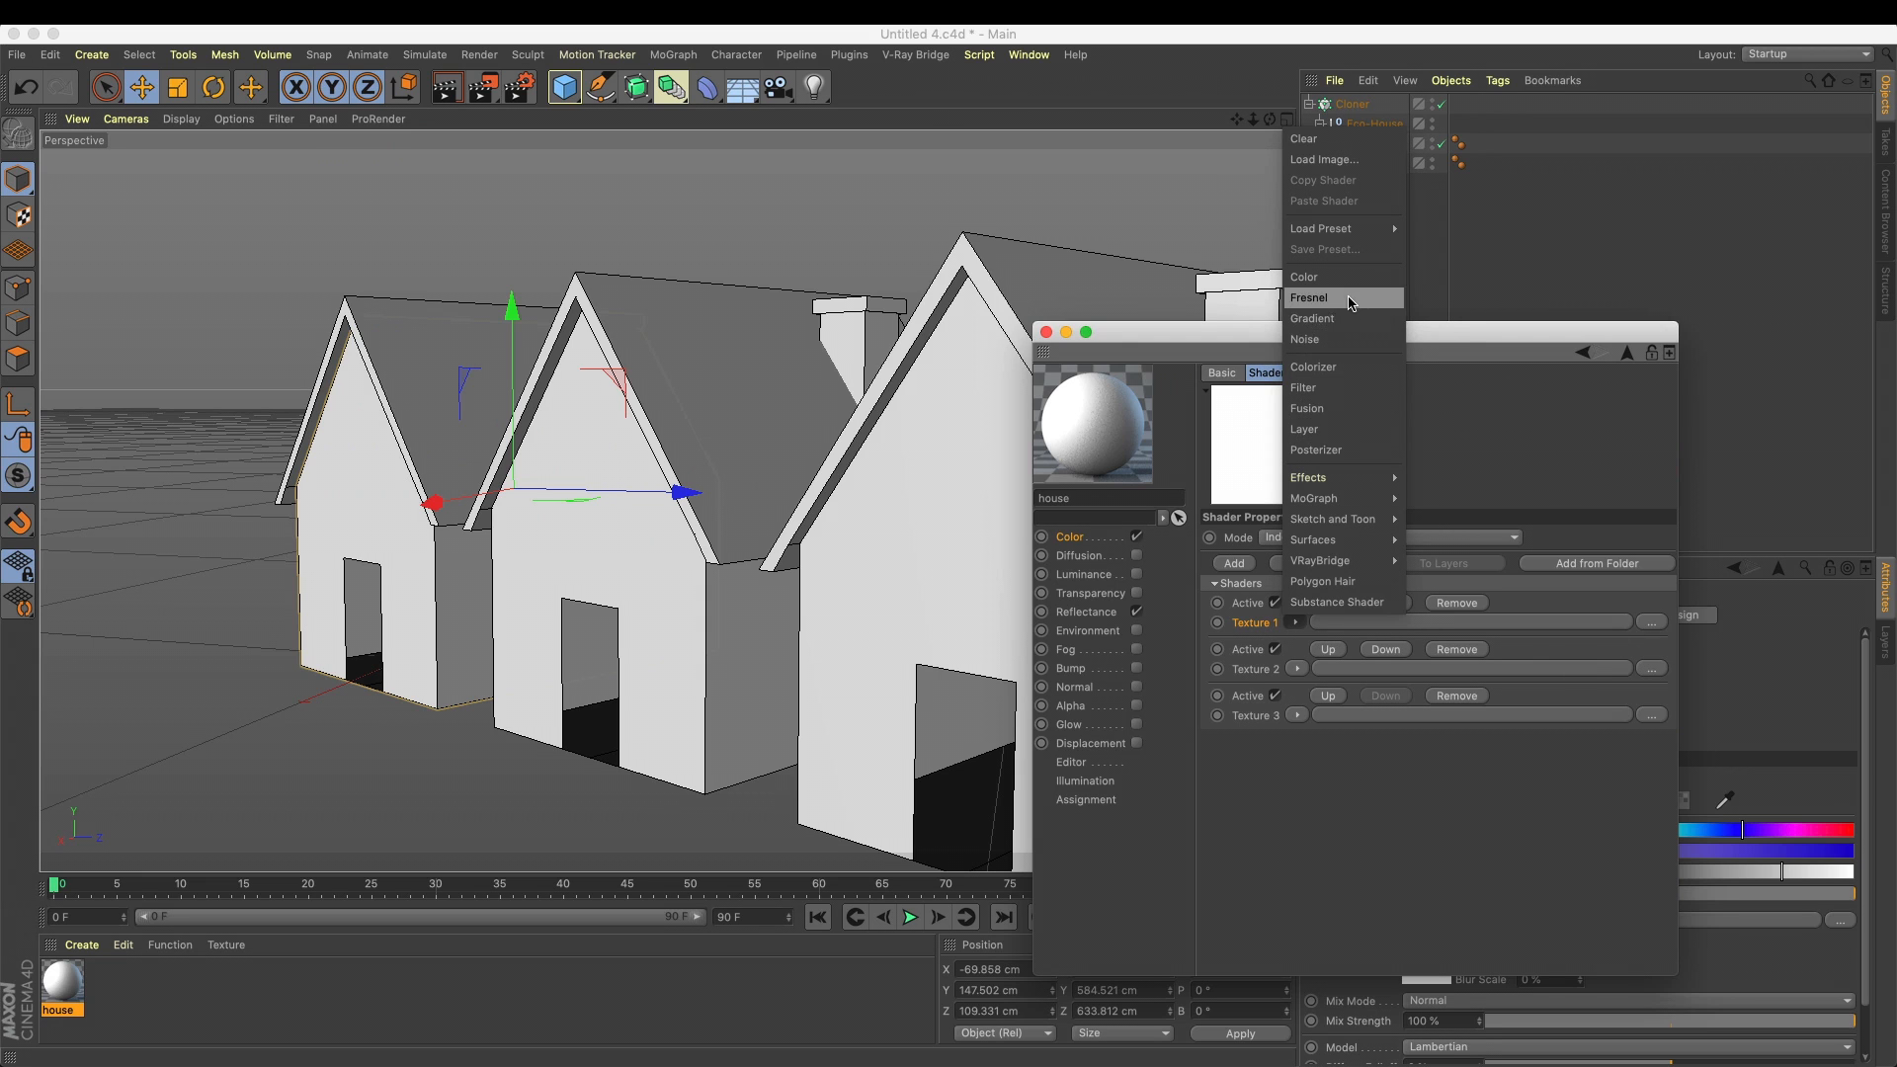
{"action": "left_click", "coordinate": [1304, 276]}
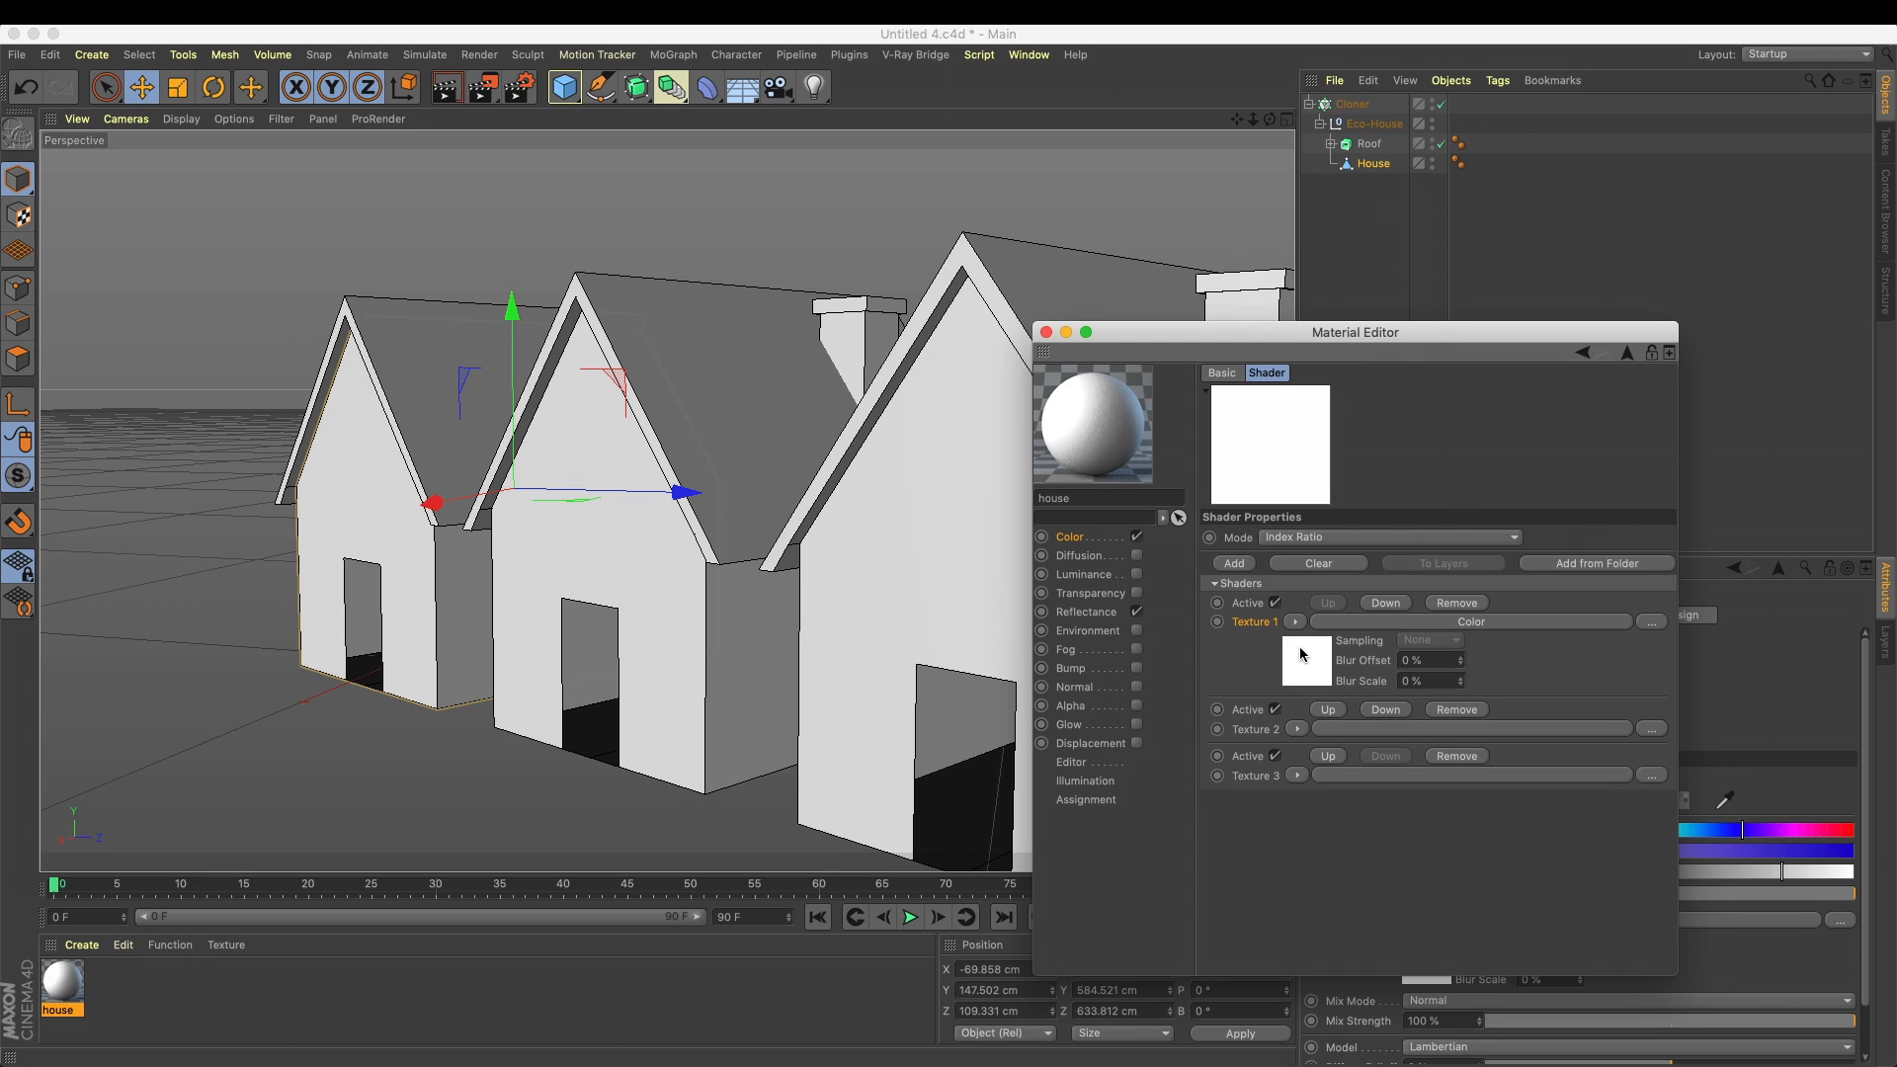
{"action": "left_click", "coordinate": [1297, 730]}
{"action": "left_click", "coordinate": [1324, 386]}
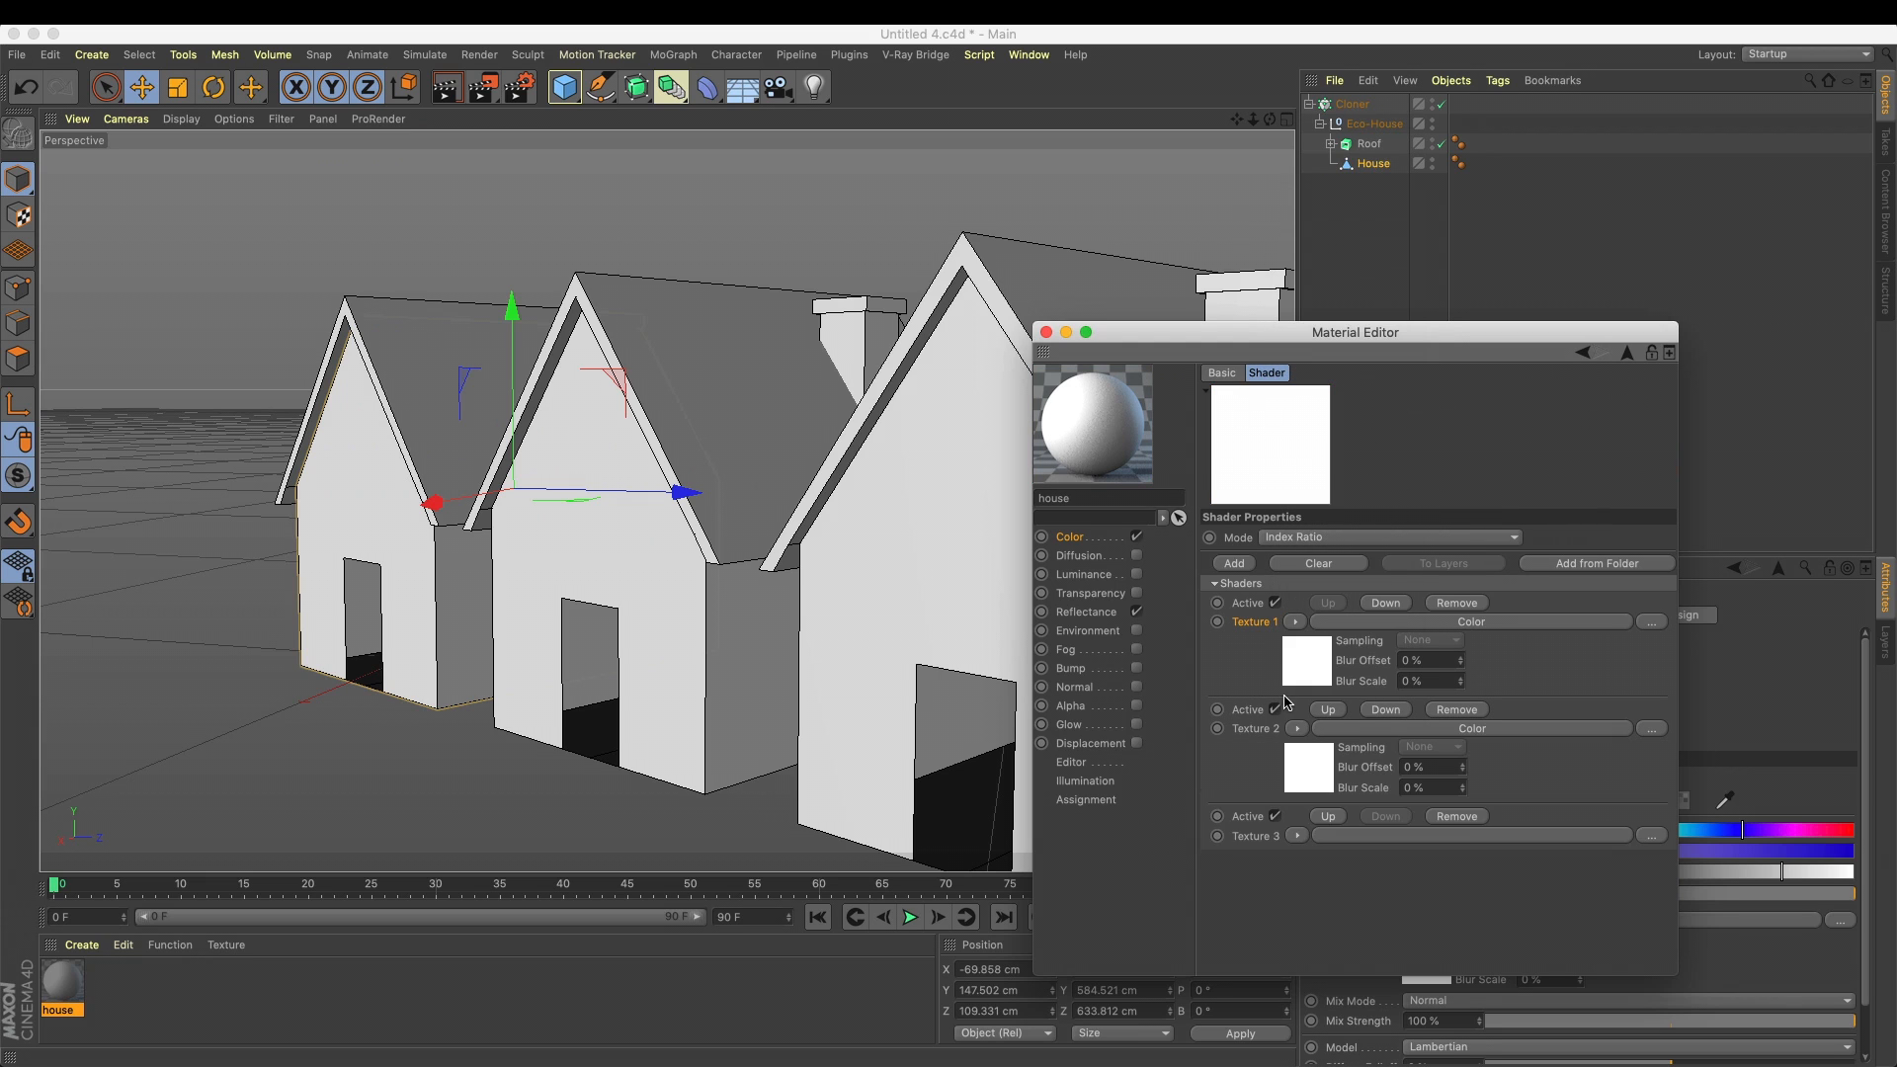
Set the Texture 2 color to orange with hue 39° and saturation 100%, then return to the Multi Shader
{"action": "left_click", "coordinate": [1319, 777]}
{"action": "left_click", "coordinate": [1412, 589]}
{"action": "left_click", "coordinate": [1669, 609]}
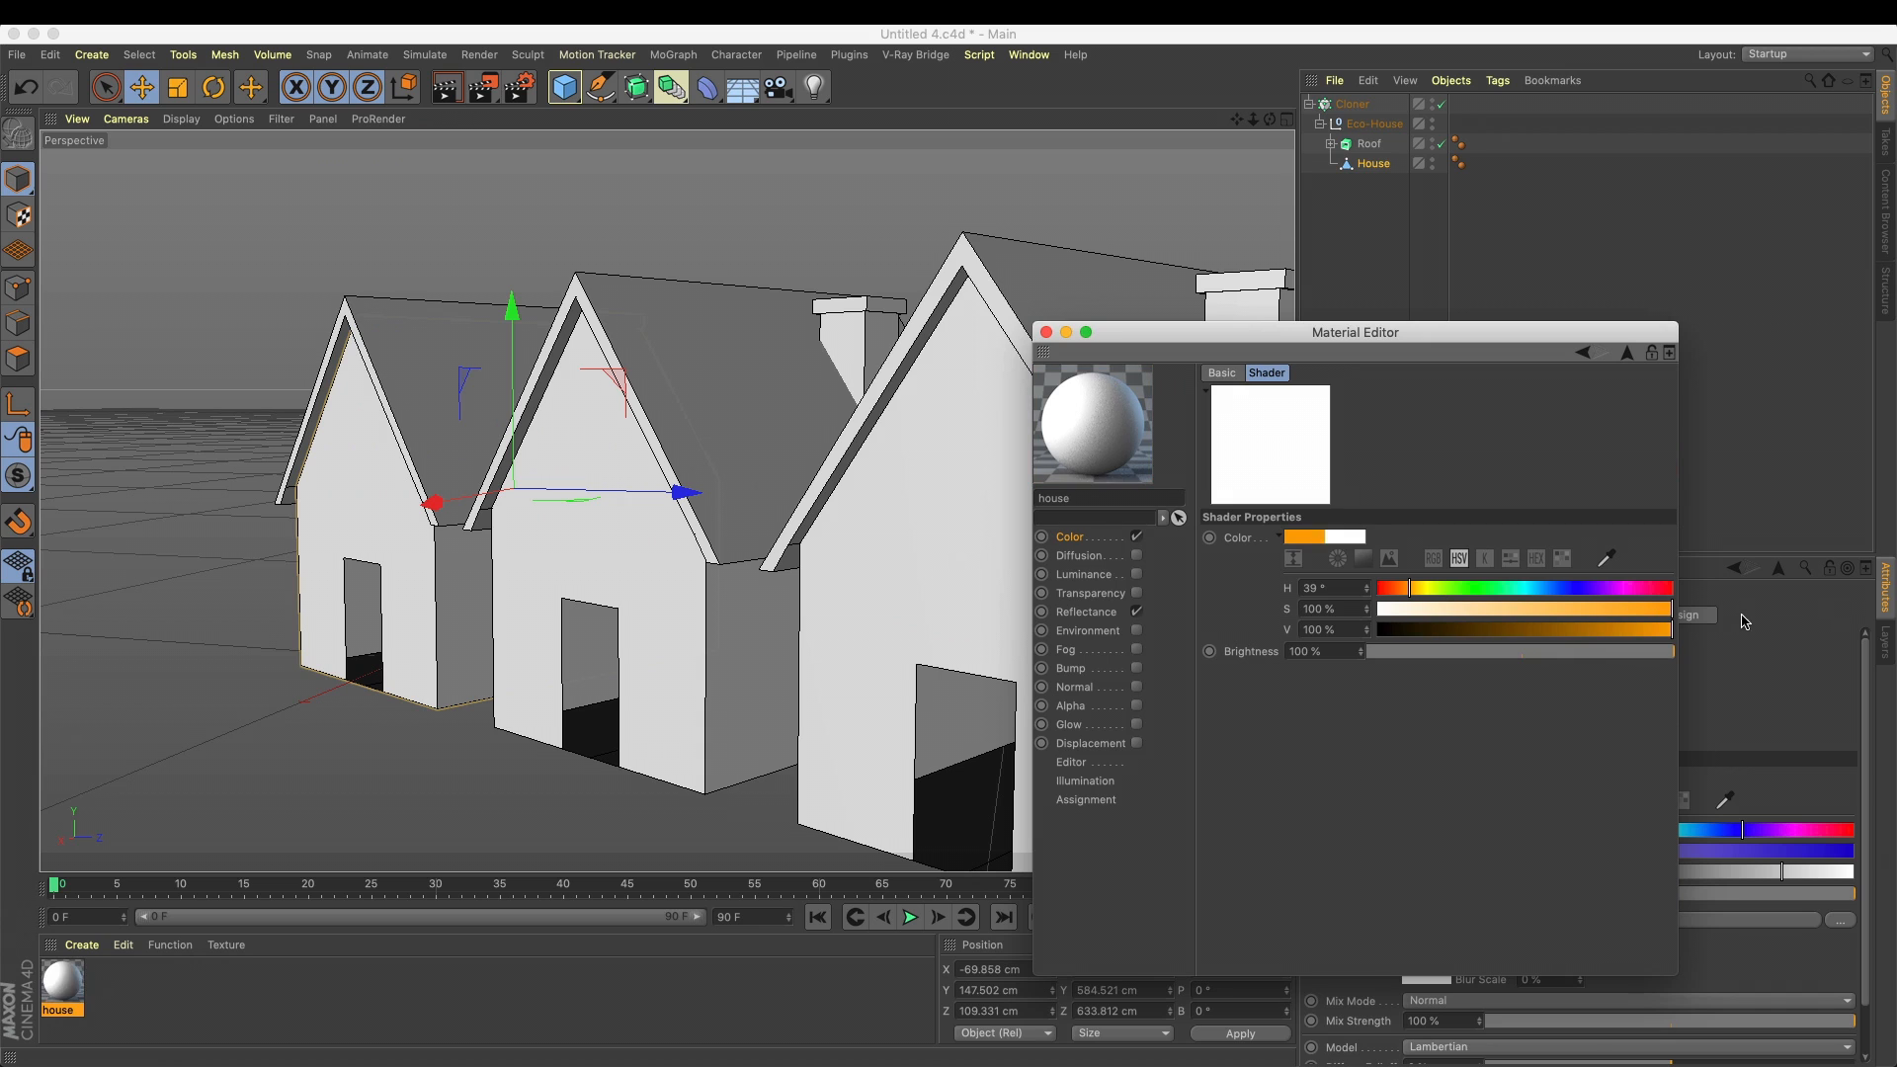
{"action": "left_click", "coordinate": [1582, 355]}
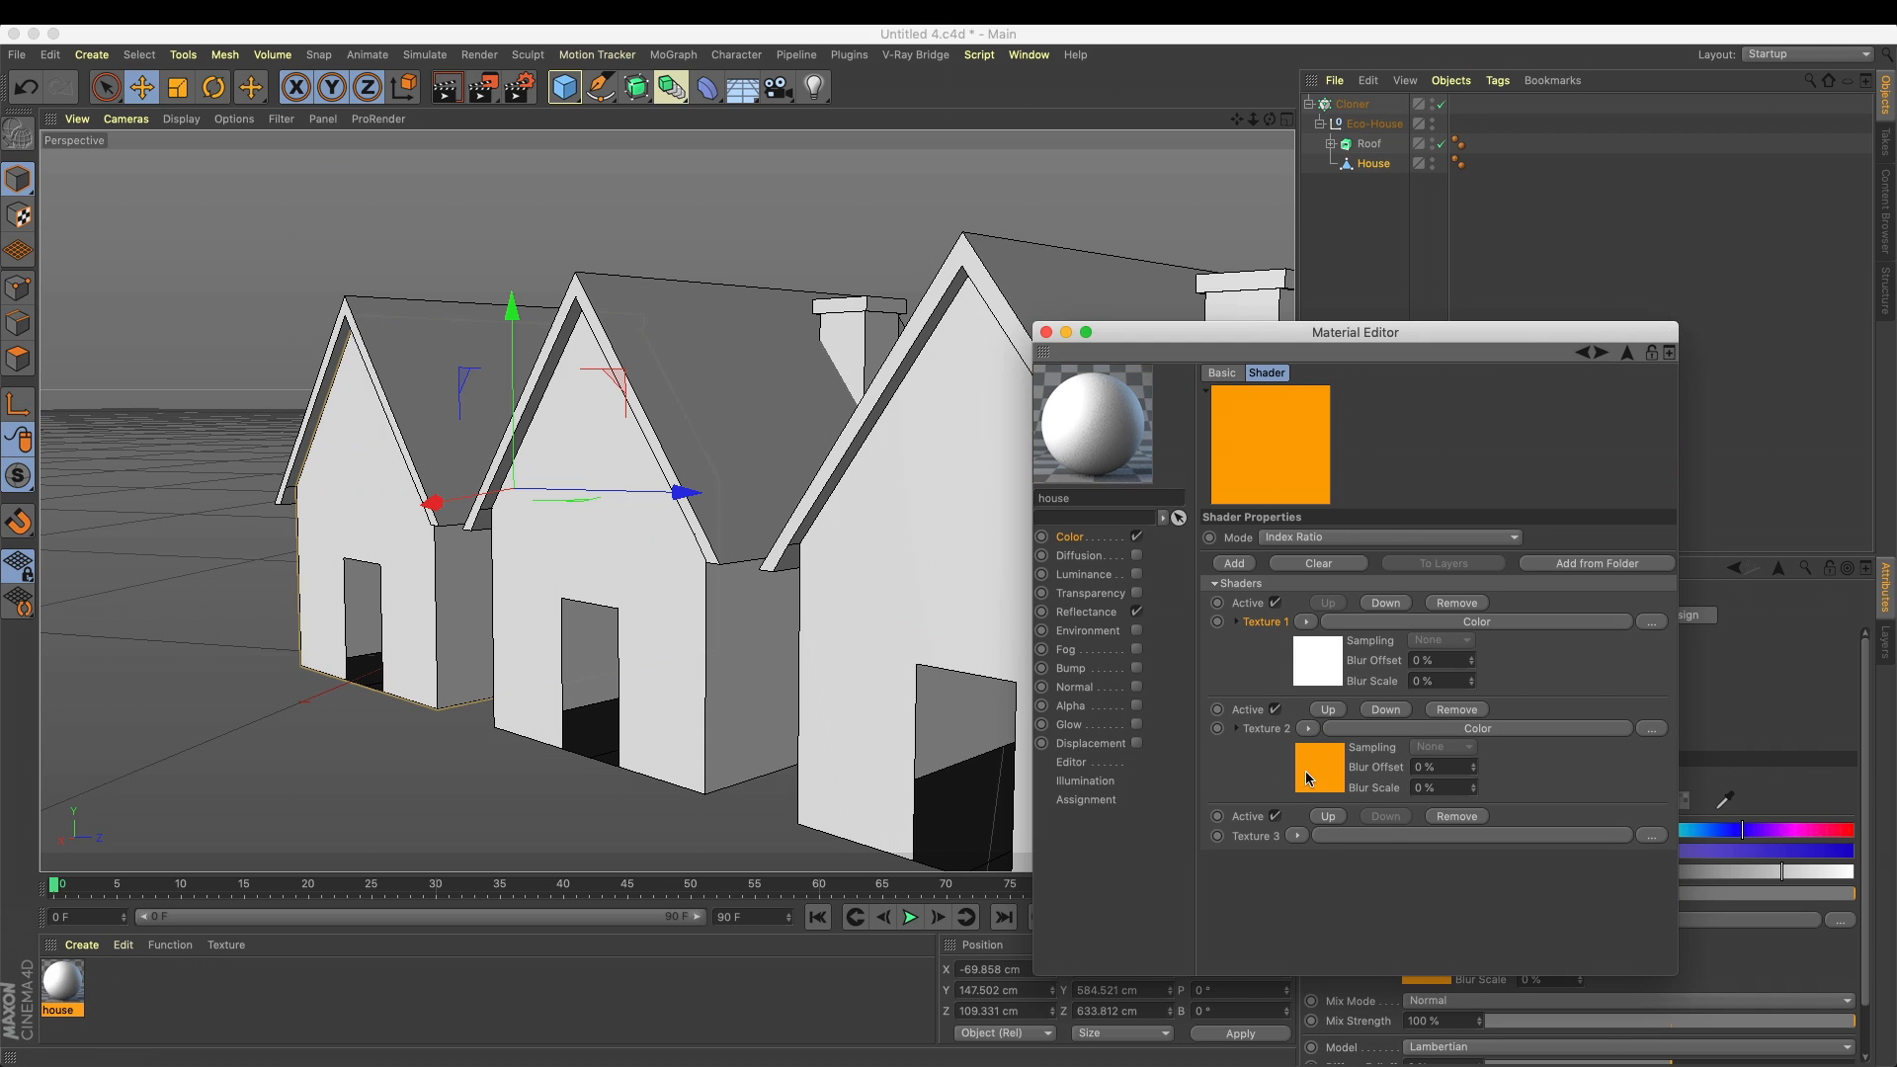
Load a Color shader into Texture 3 and set it to blue with hue 210° and saturation 100%
{"action": "left_click", "coordinate": [1296, 836]}
{"action": "left_click", "coordinate": [1296, 836]}
{"action": "left_click", "coordinate": [1296, 836]}
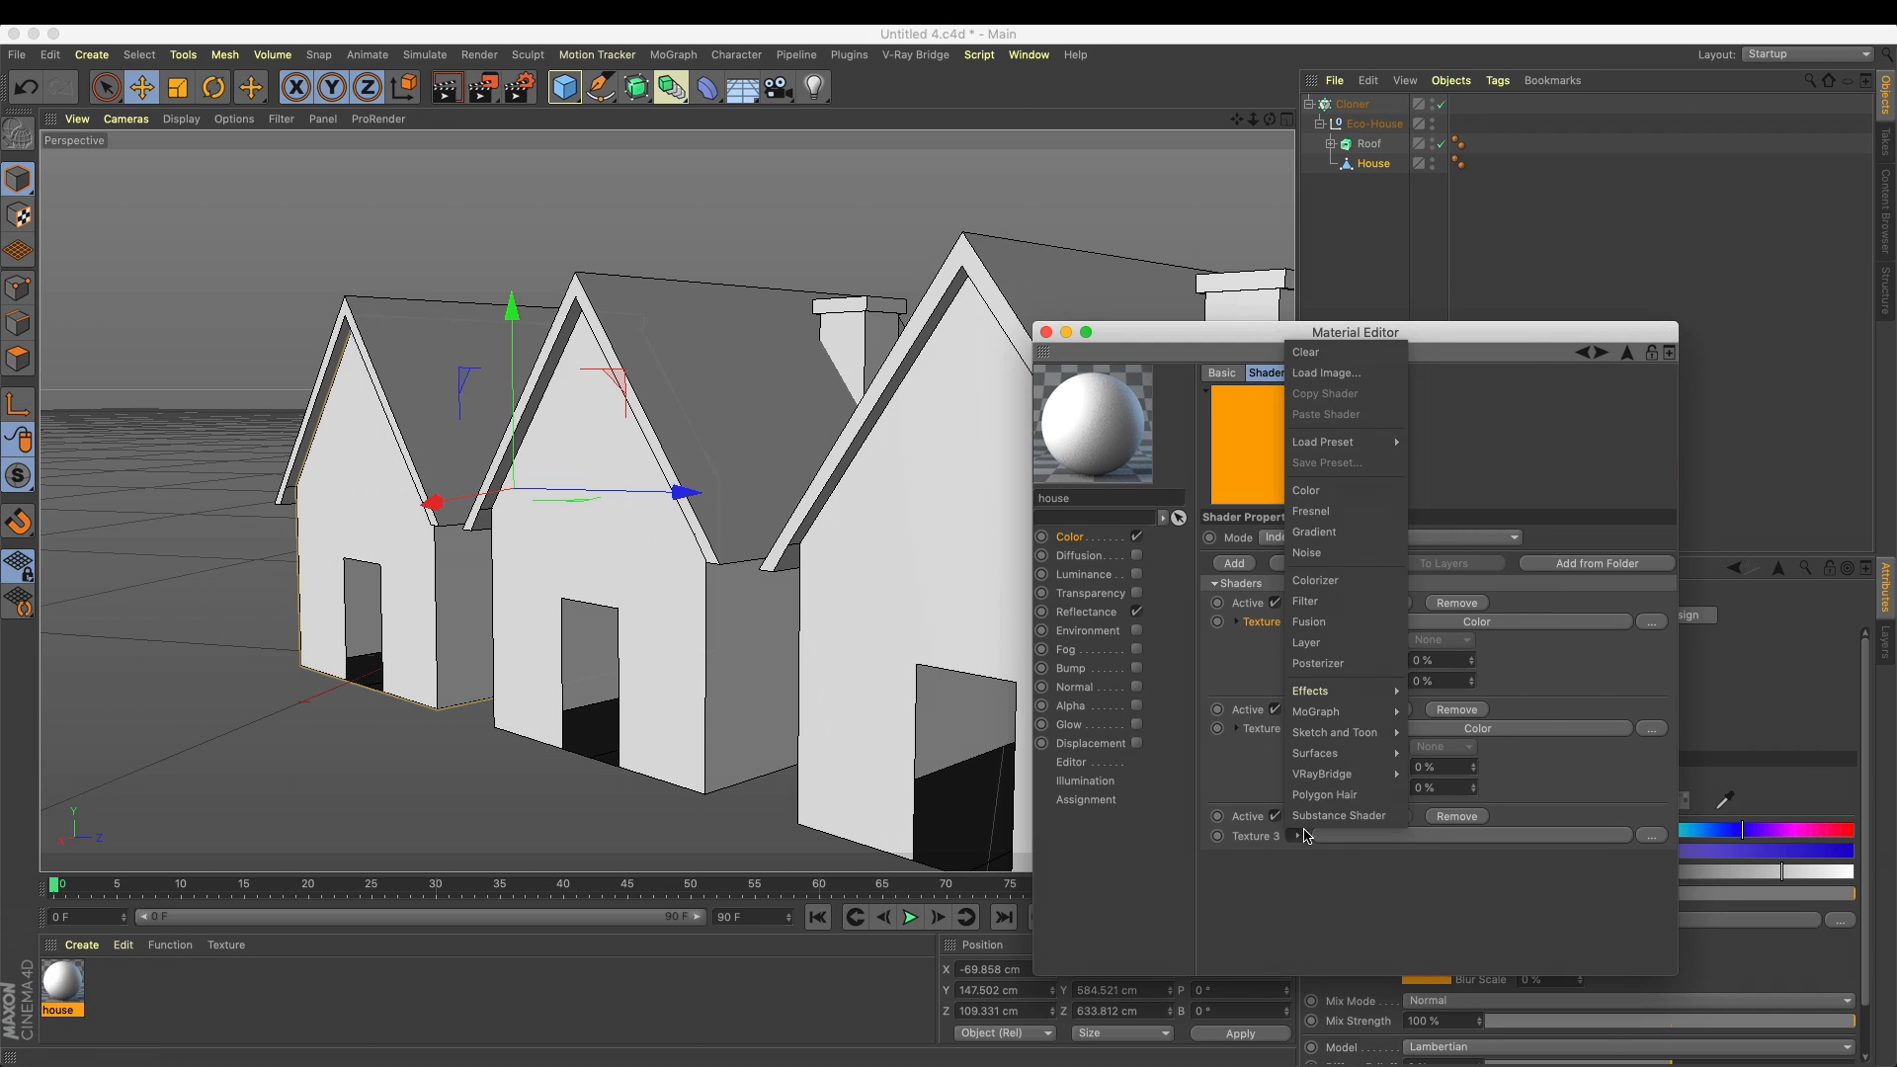
{"action": "left_click", "coordinate": [1359, 491]}
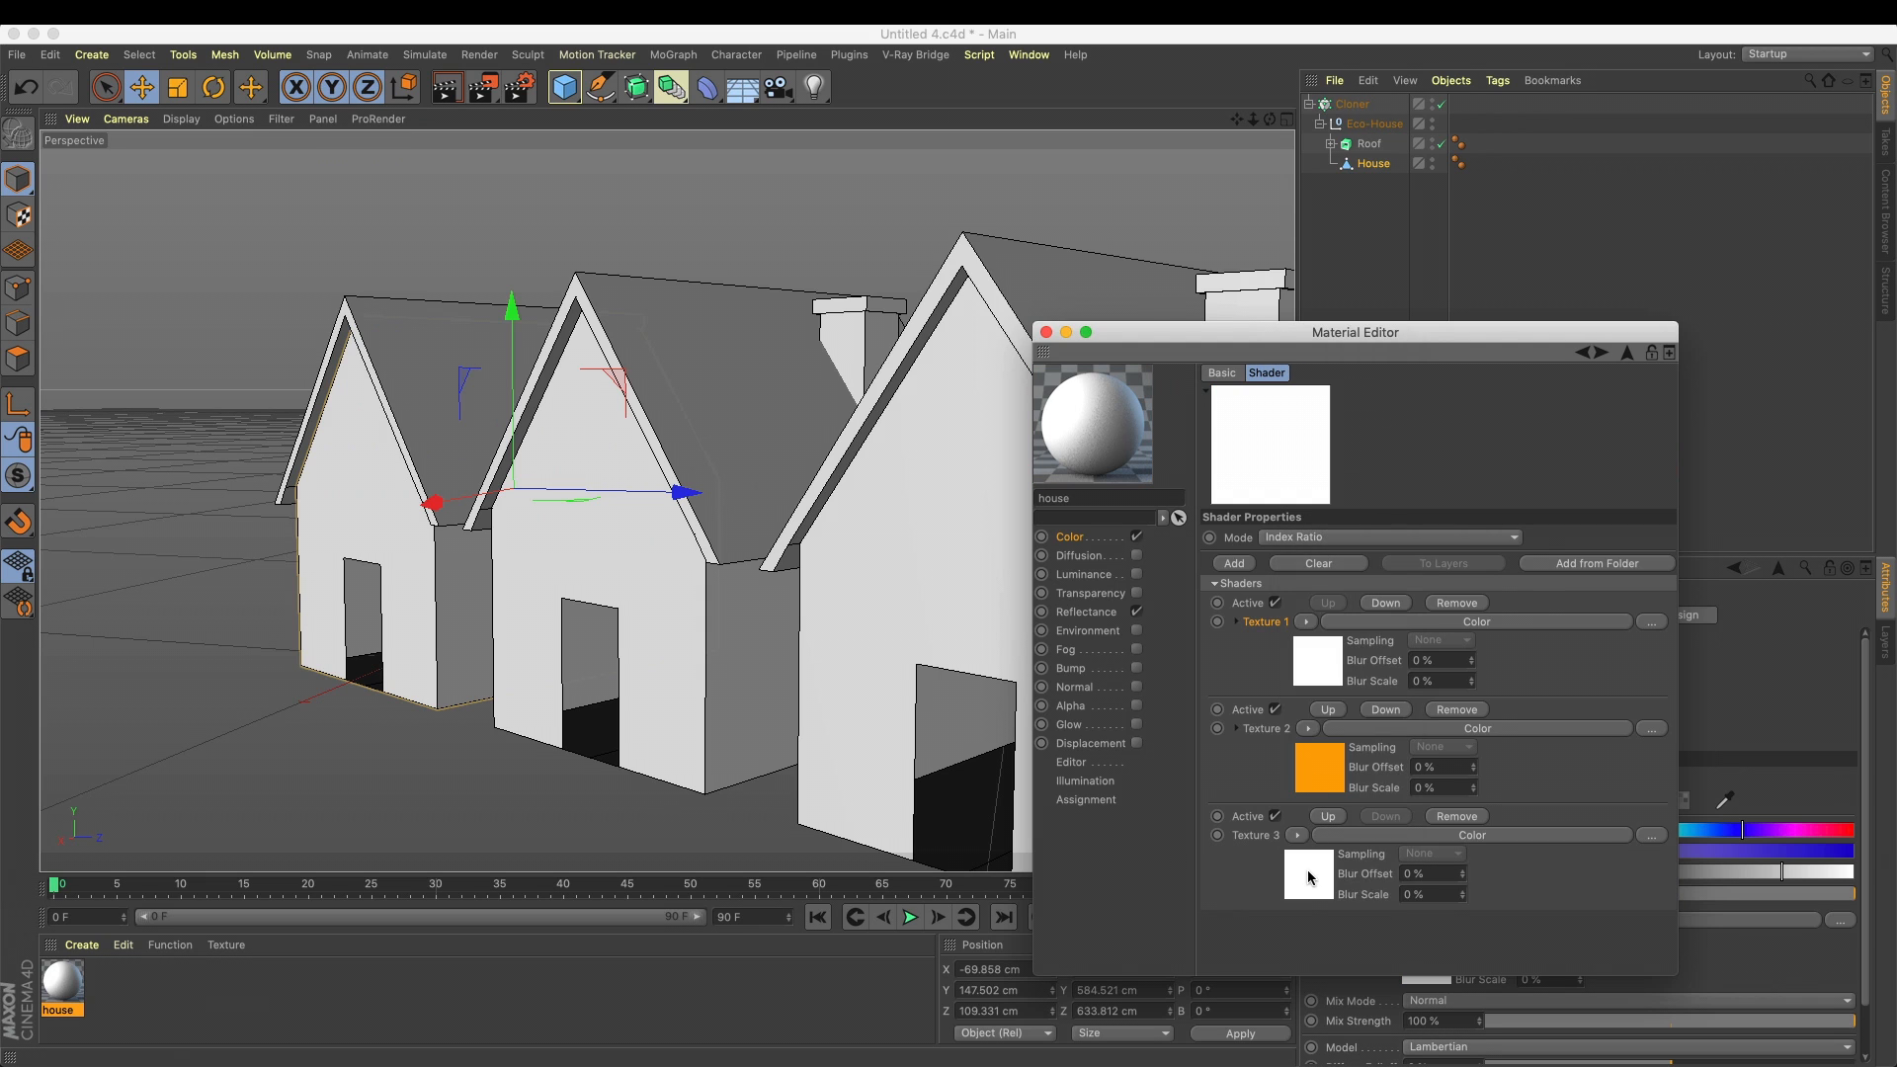
{"action": "left_click", "coordinate": [1309, 875]}
{"action": "left_click", "coordinate": [1549, 589]}
{"action": "left_click_drag", "start_coordinate": [1550, 609], "coordinate": [1674, 609]}
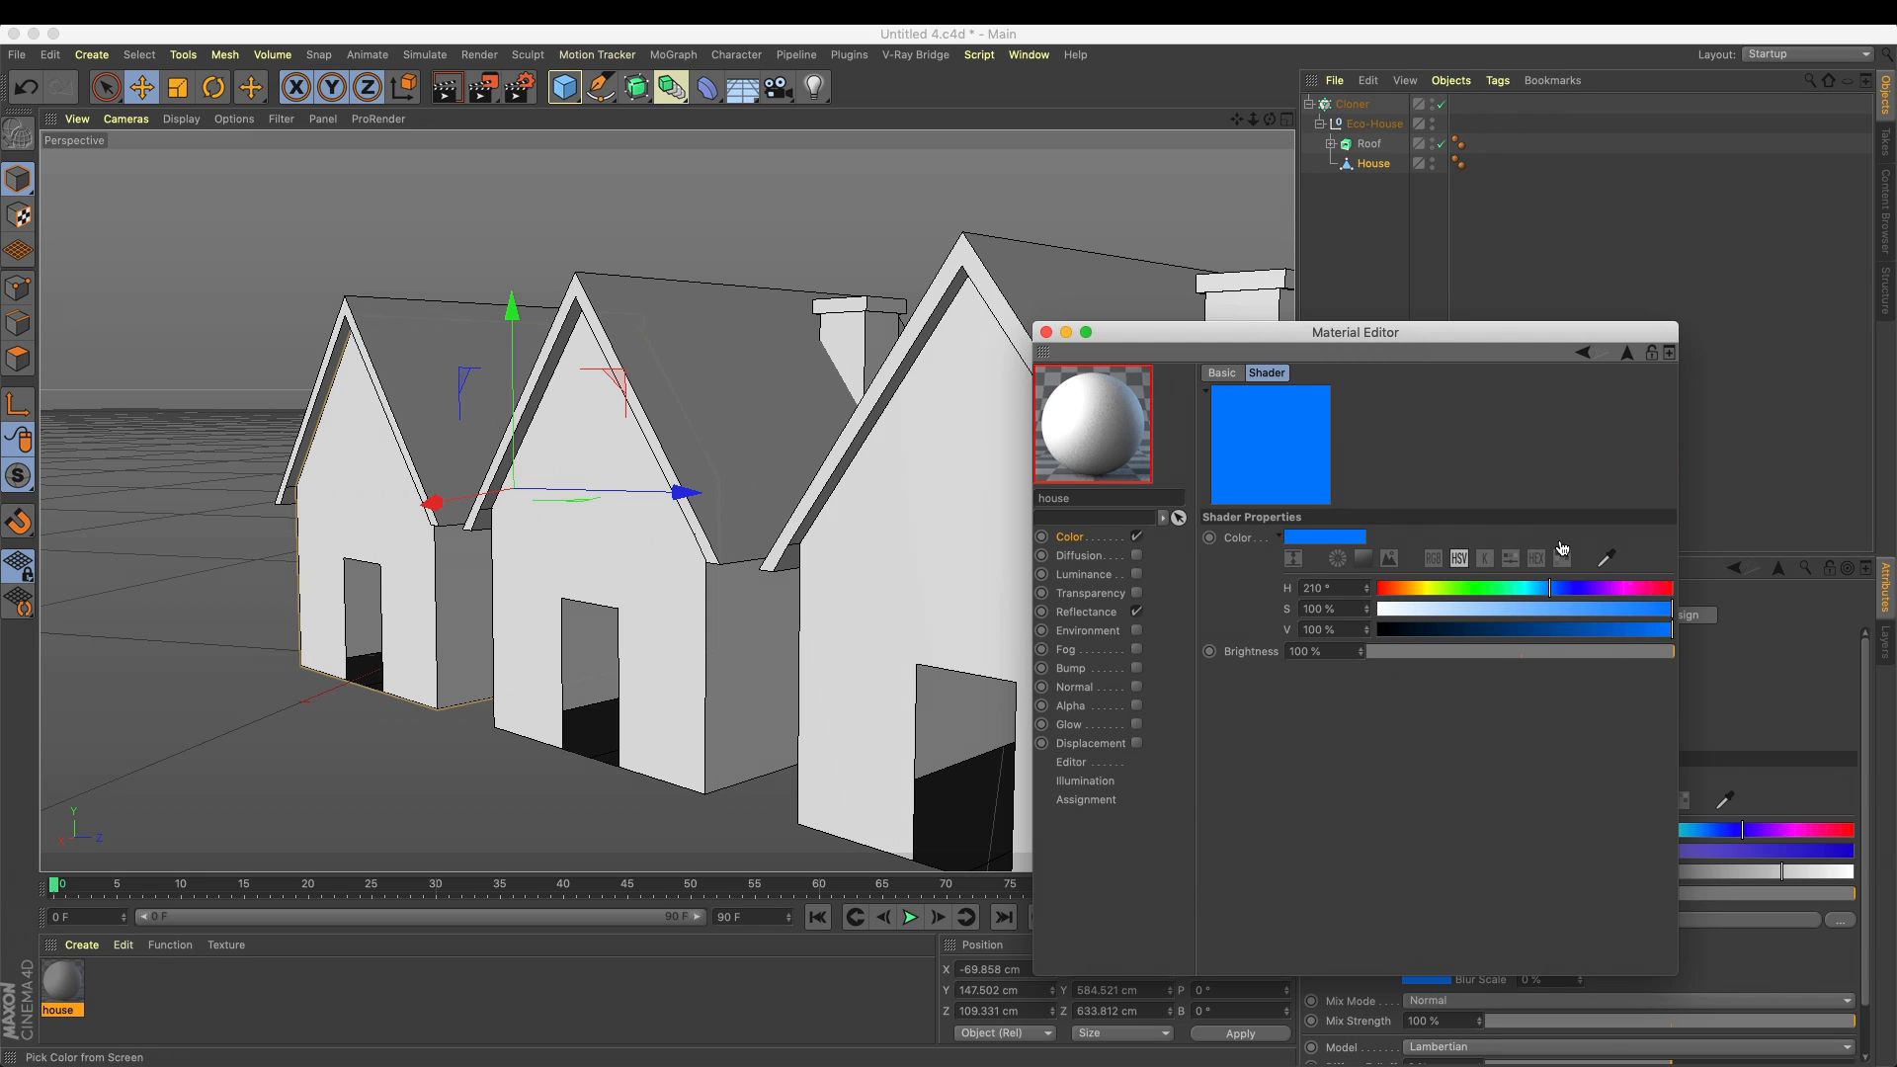
{"action": "left_click", "coordinate": [1582, 353]}
Apply the house material to the Cloner and render the view
{"action": "left_click_drag", "start_coordinate": [83, 995], "coordinate": [1338, 107]}
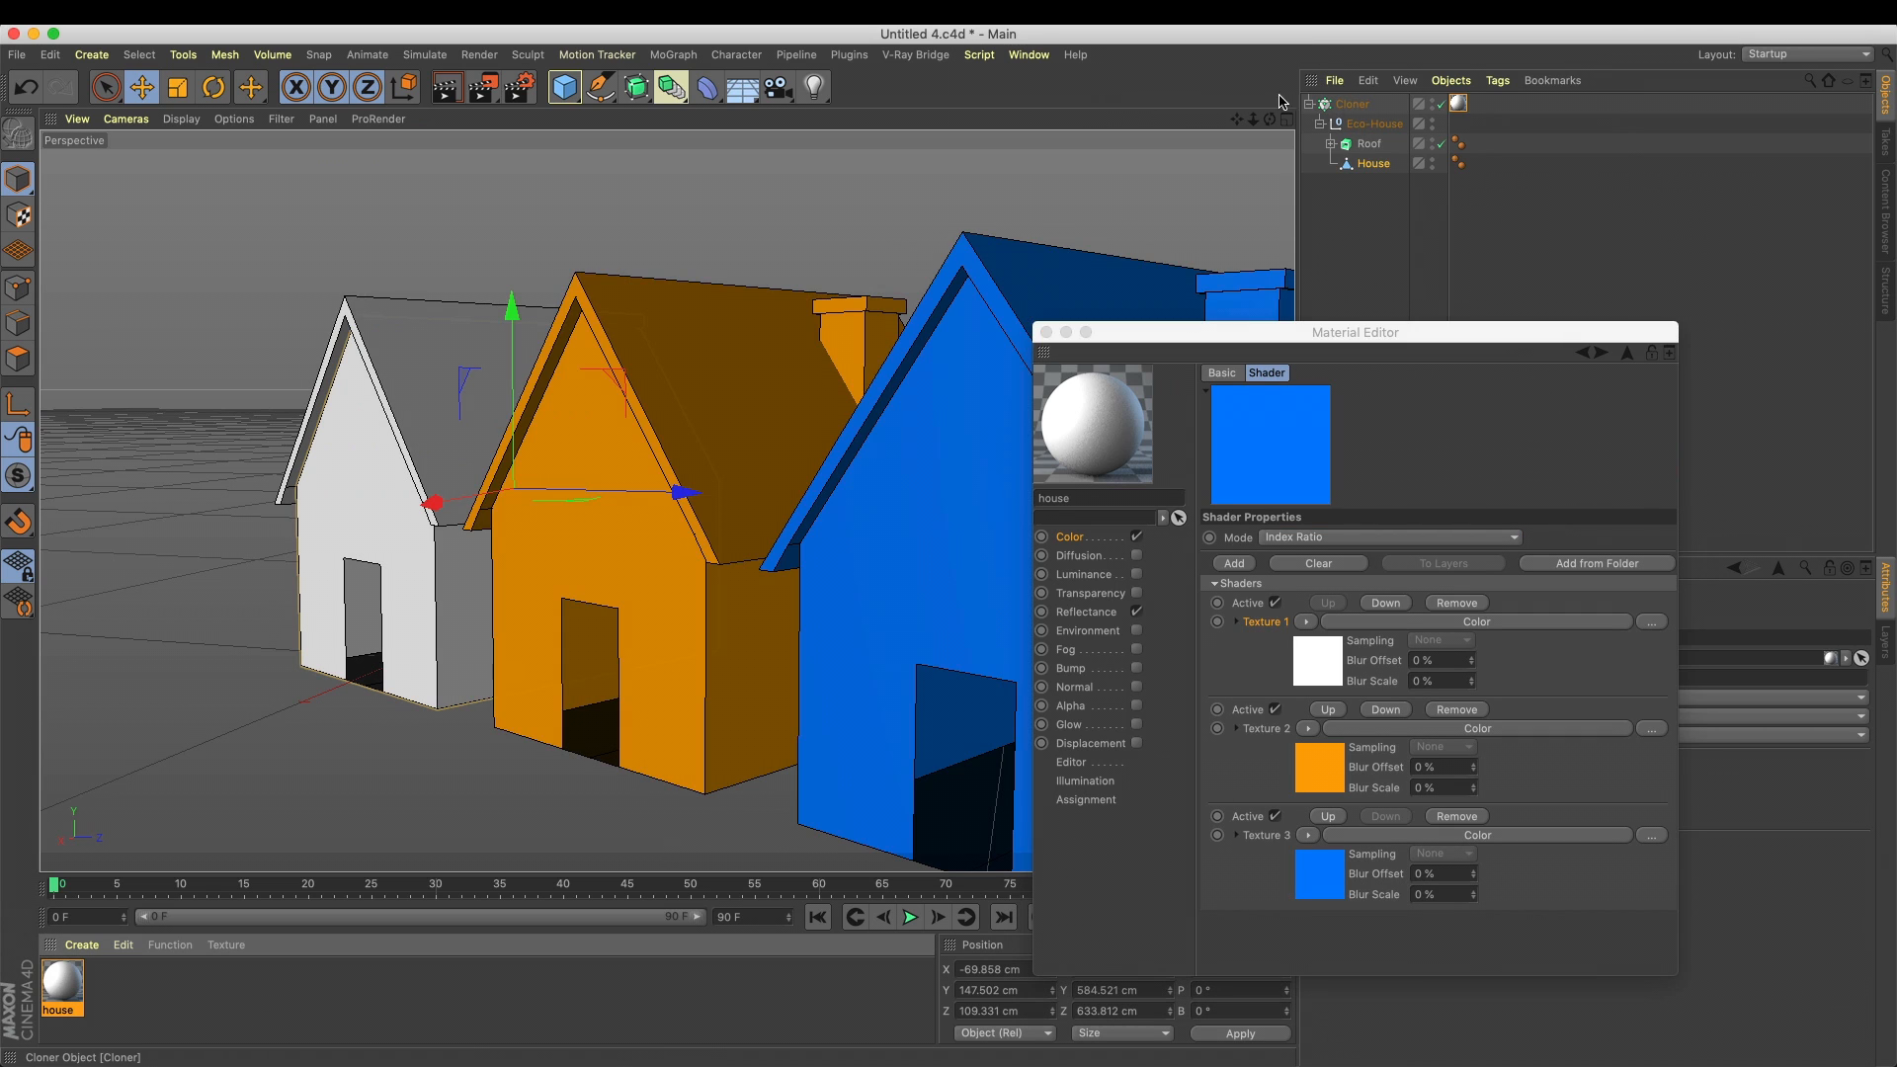
{"action": "left_click", "coordinate": [446, 87]}
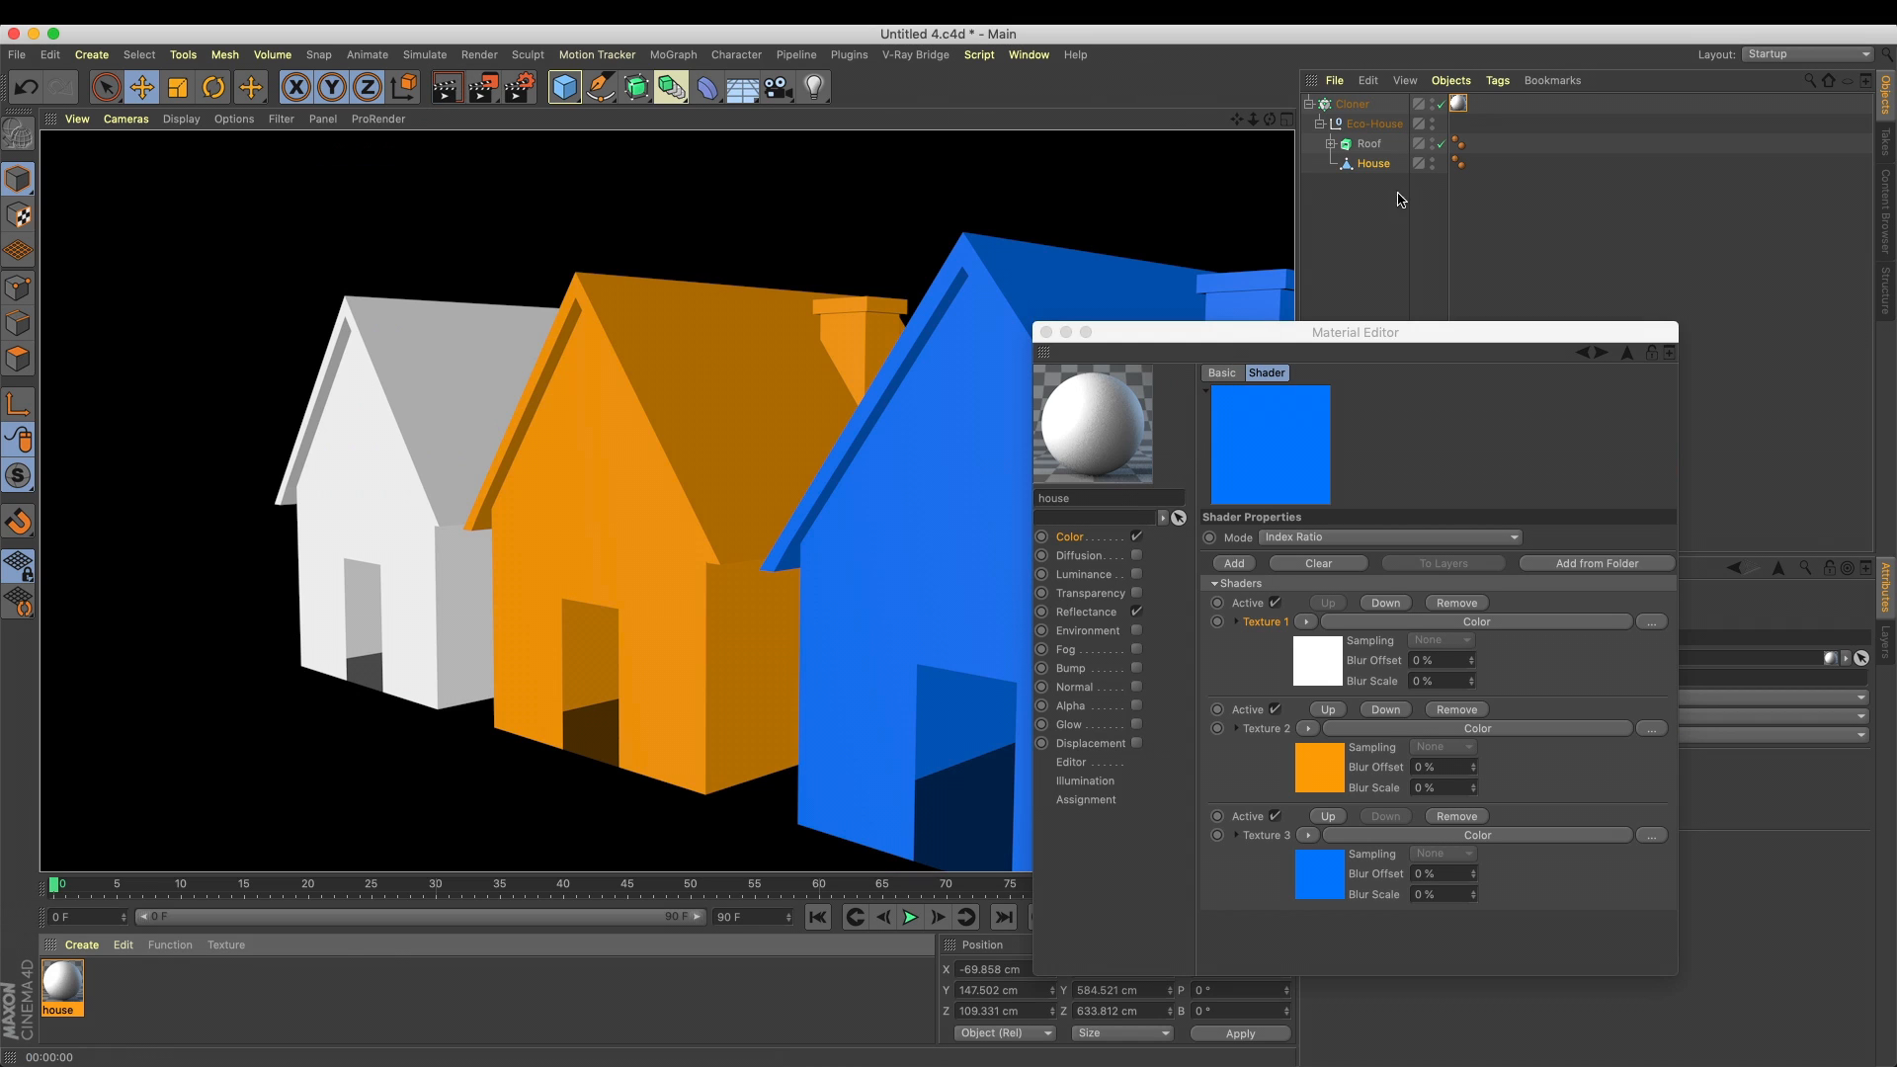
Move the house material tag from the Cloner to the House object and render the view
{"action": "mouse_move", "coordinate": [1461, 105]}
{"action": "left_mouse_down"}
{"action": "mouse_move", "coordinate": [1472, 123]}
{"action": "mouse_move", "coordinate": [1462, 104]}
{"action": "left_mouse_up"}
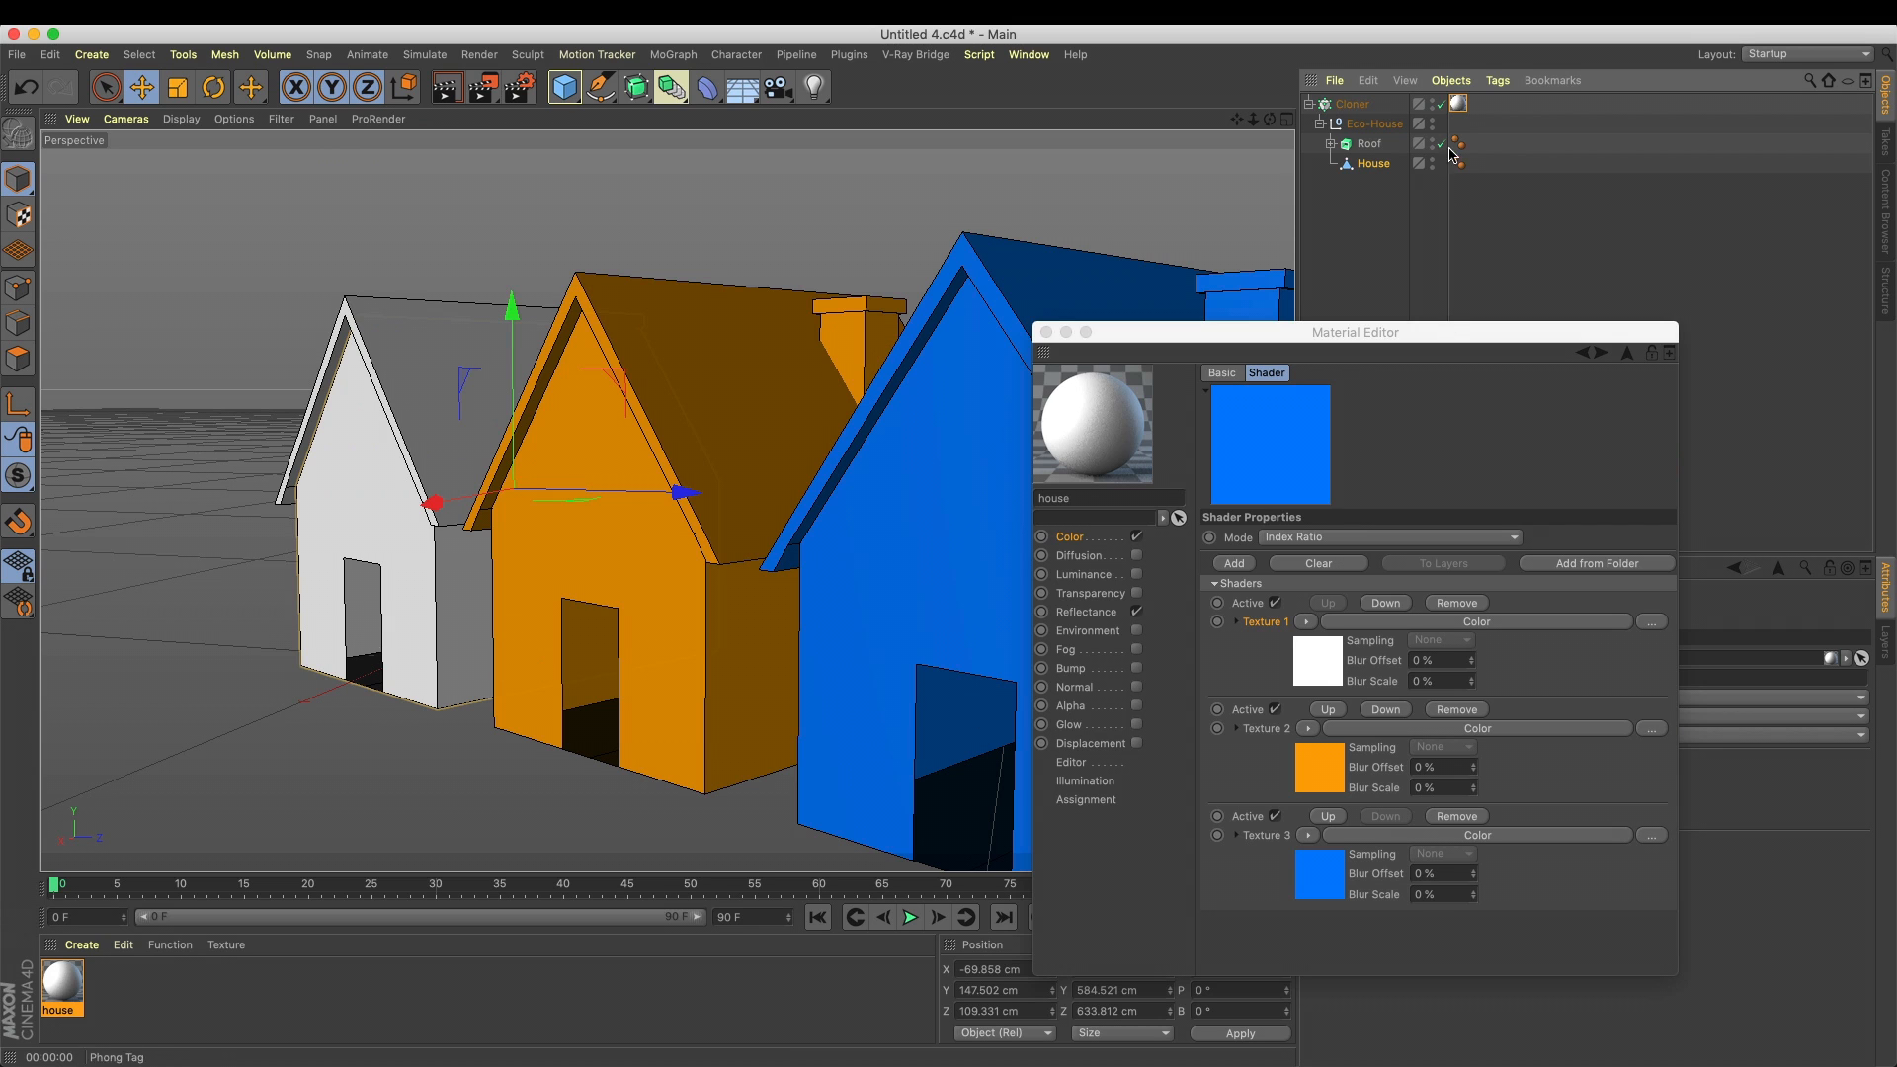
{"action": "left_click_drag", "start_coordinate": [1463, 108], "coordinate": [1371, 173]}
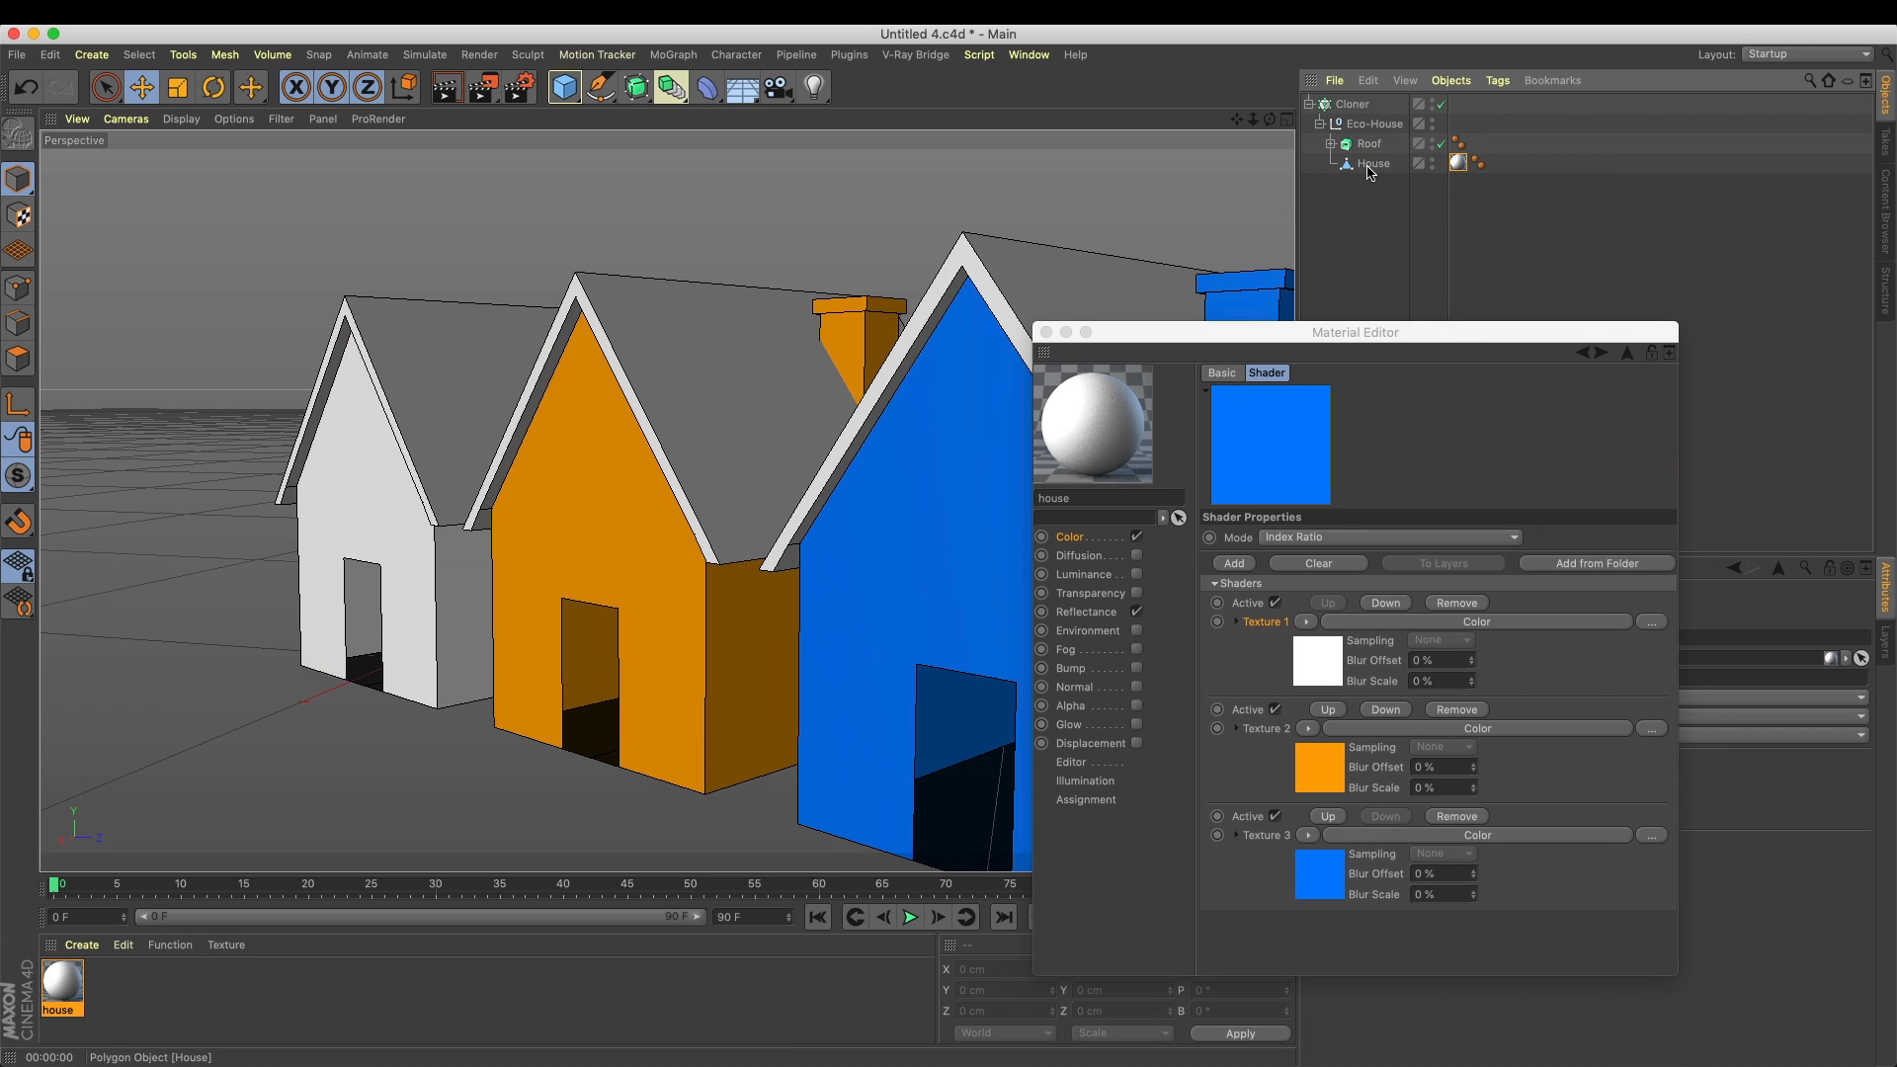
{"action": "left_click", "coordinate": [446, 87]}
{"action": "left_click", "coordinate": [1101, 345]}
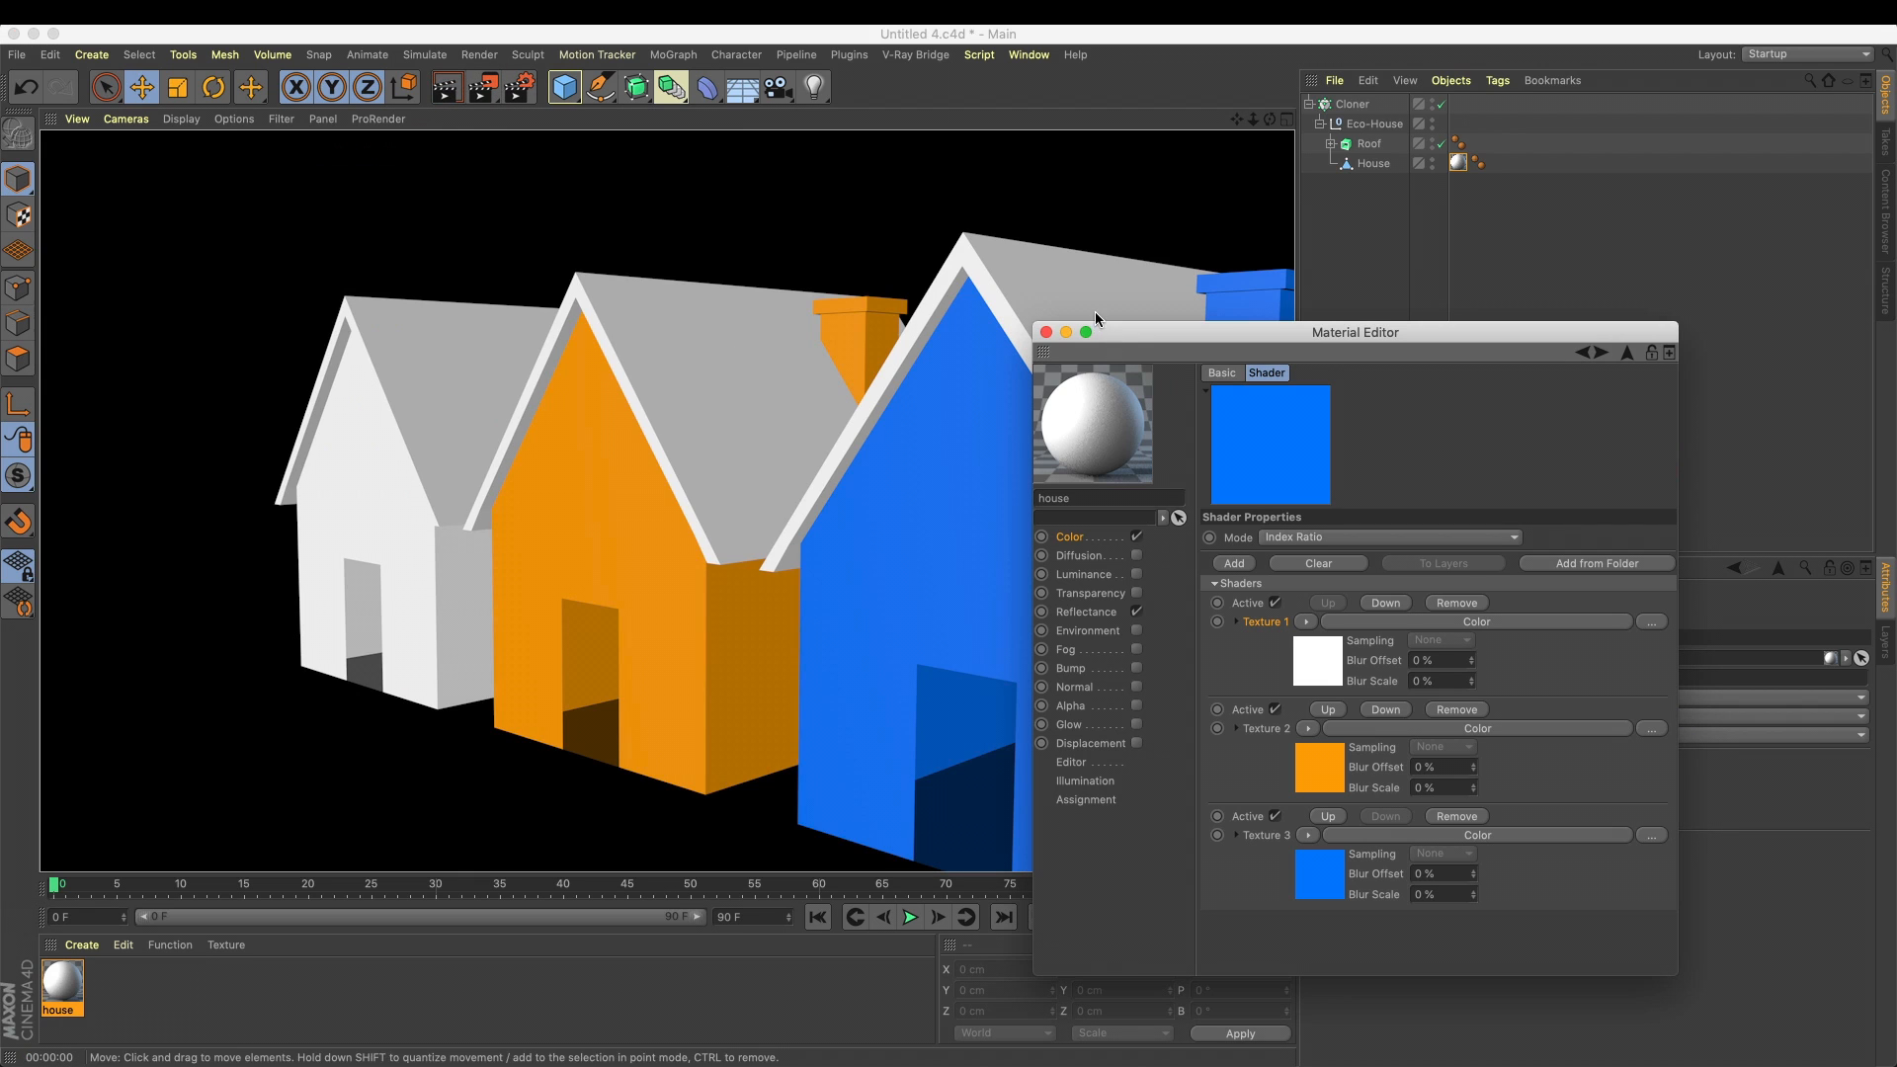
Duplicate the house material and rename the copy as Roof
{"action": "left_click_drag", "start_coordinate": [69, 1006], "coordinate": [210, 1004], "text": "ctrl"}
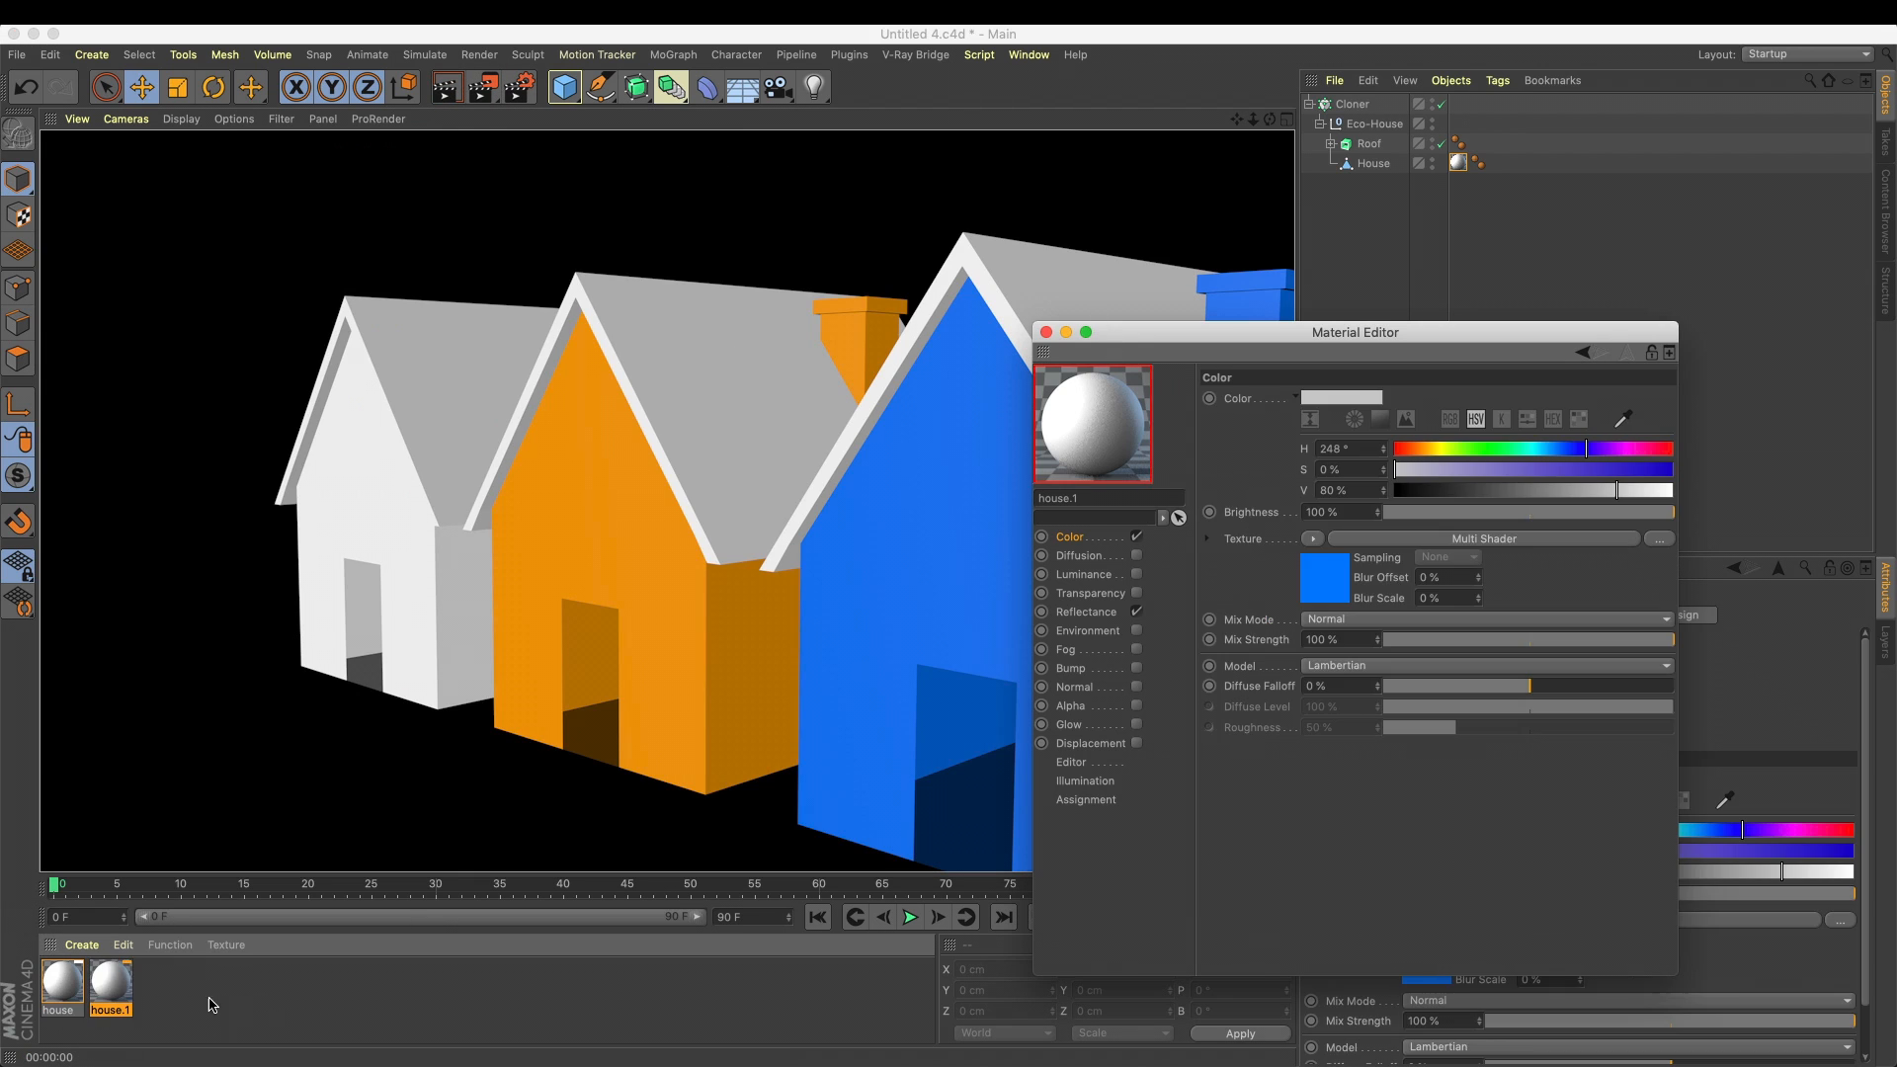
{"action": "double_click", "coordinate": [115, 1009]}
{"action": "type", "text": "Roof"}
{"action": "key", "text": "Return"}
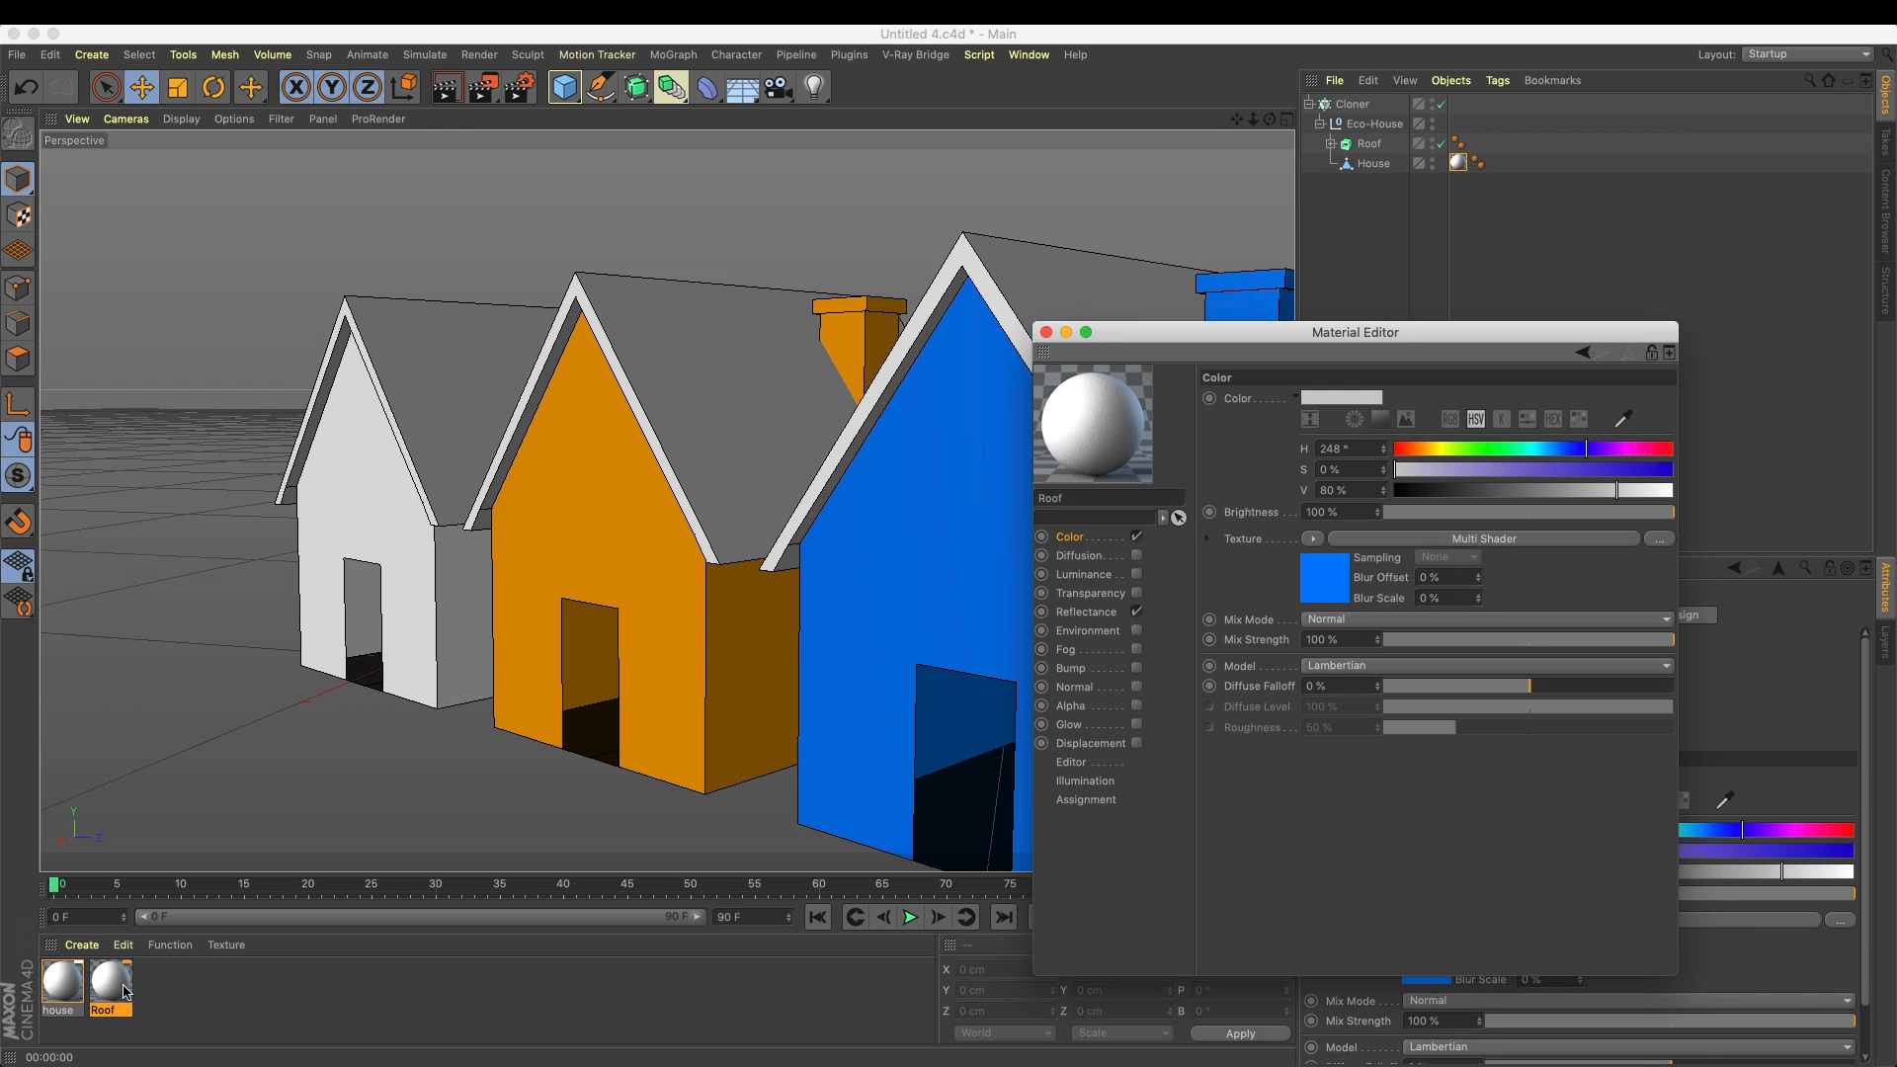
Set Texture 1 of the Roof material's Multi Shader to magenta with hue 315° and saturation 100%
{"action": "left_click", "coordinate": [1341, 581]}
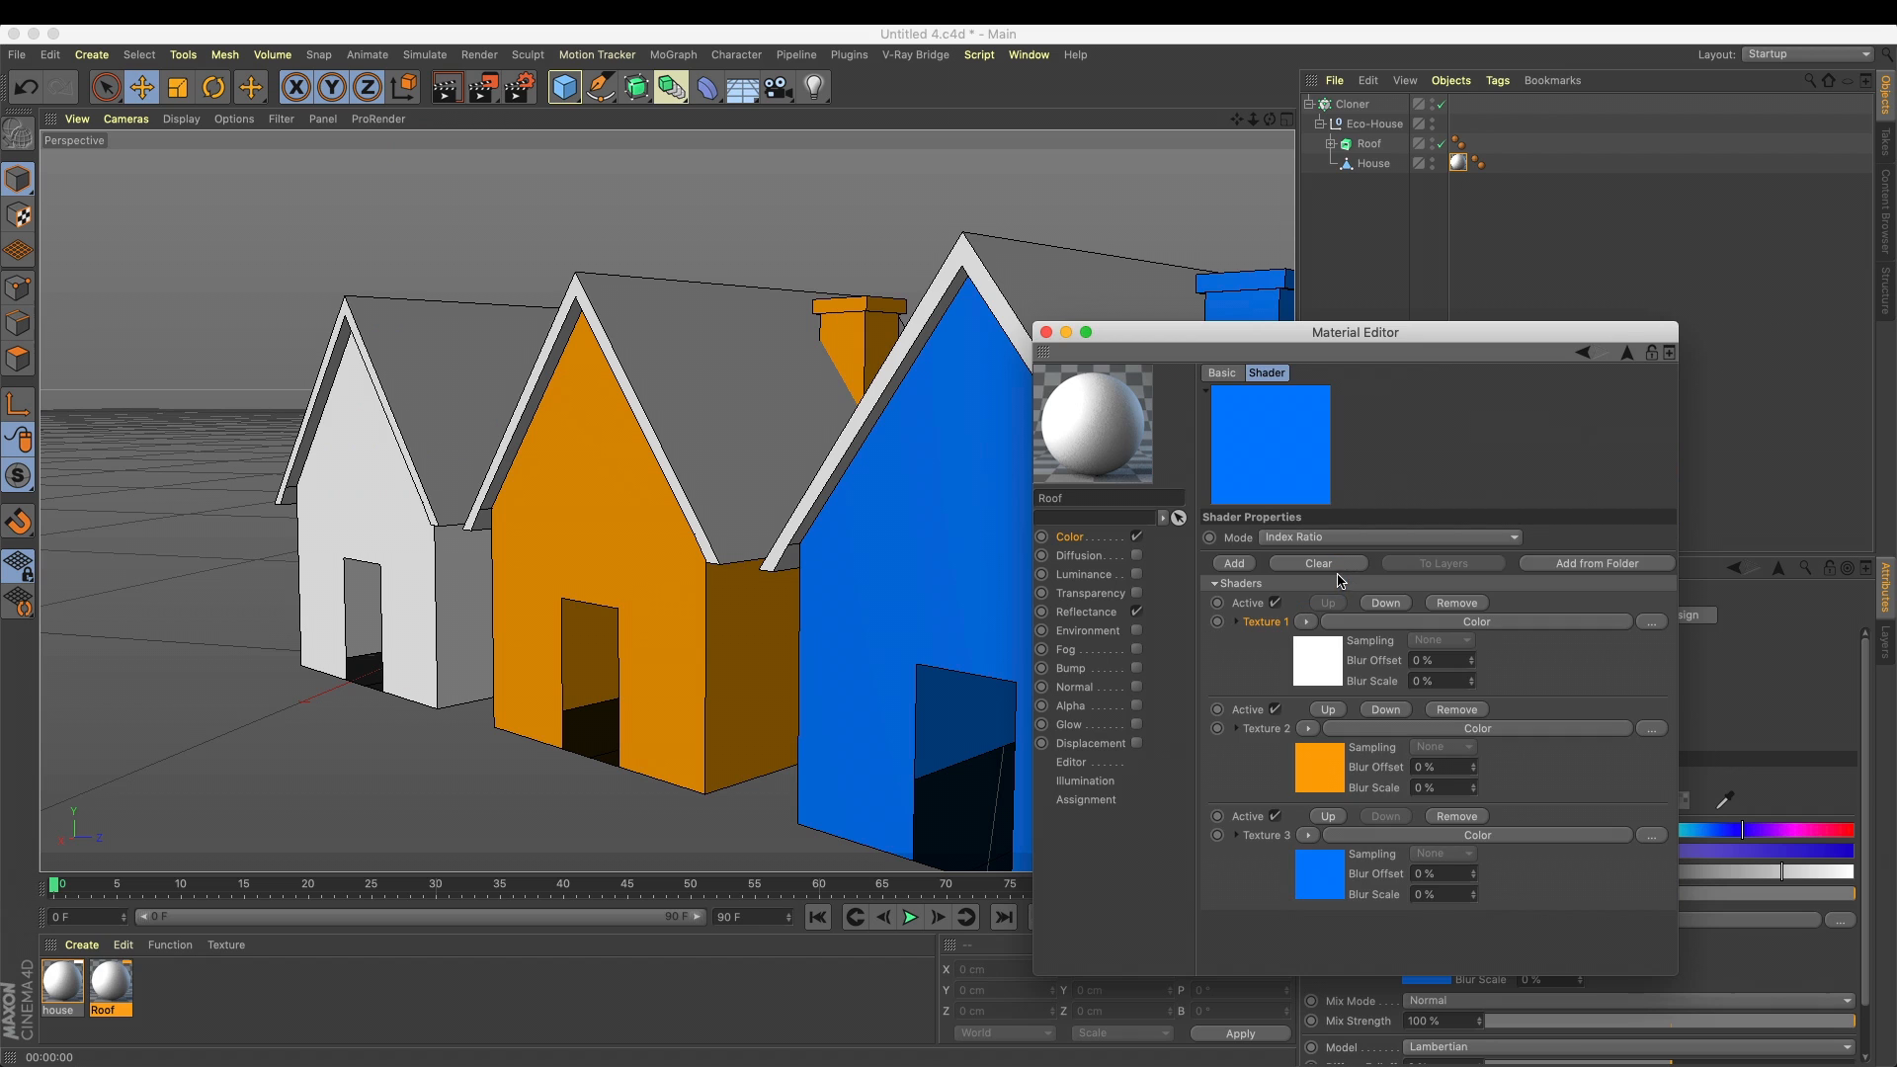
{"action": "left_click", "coordinate": [1325, 662]}
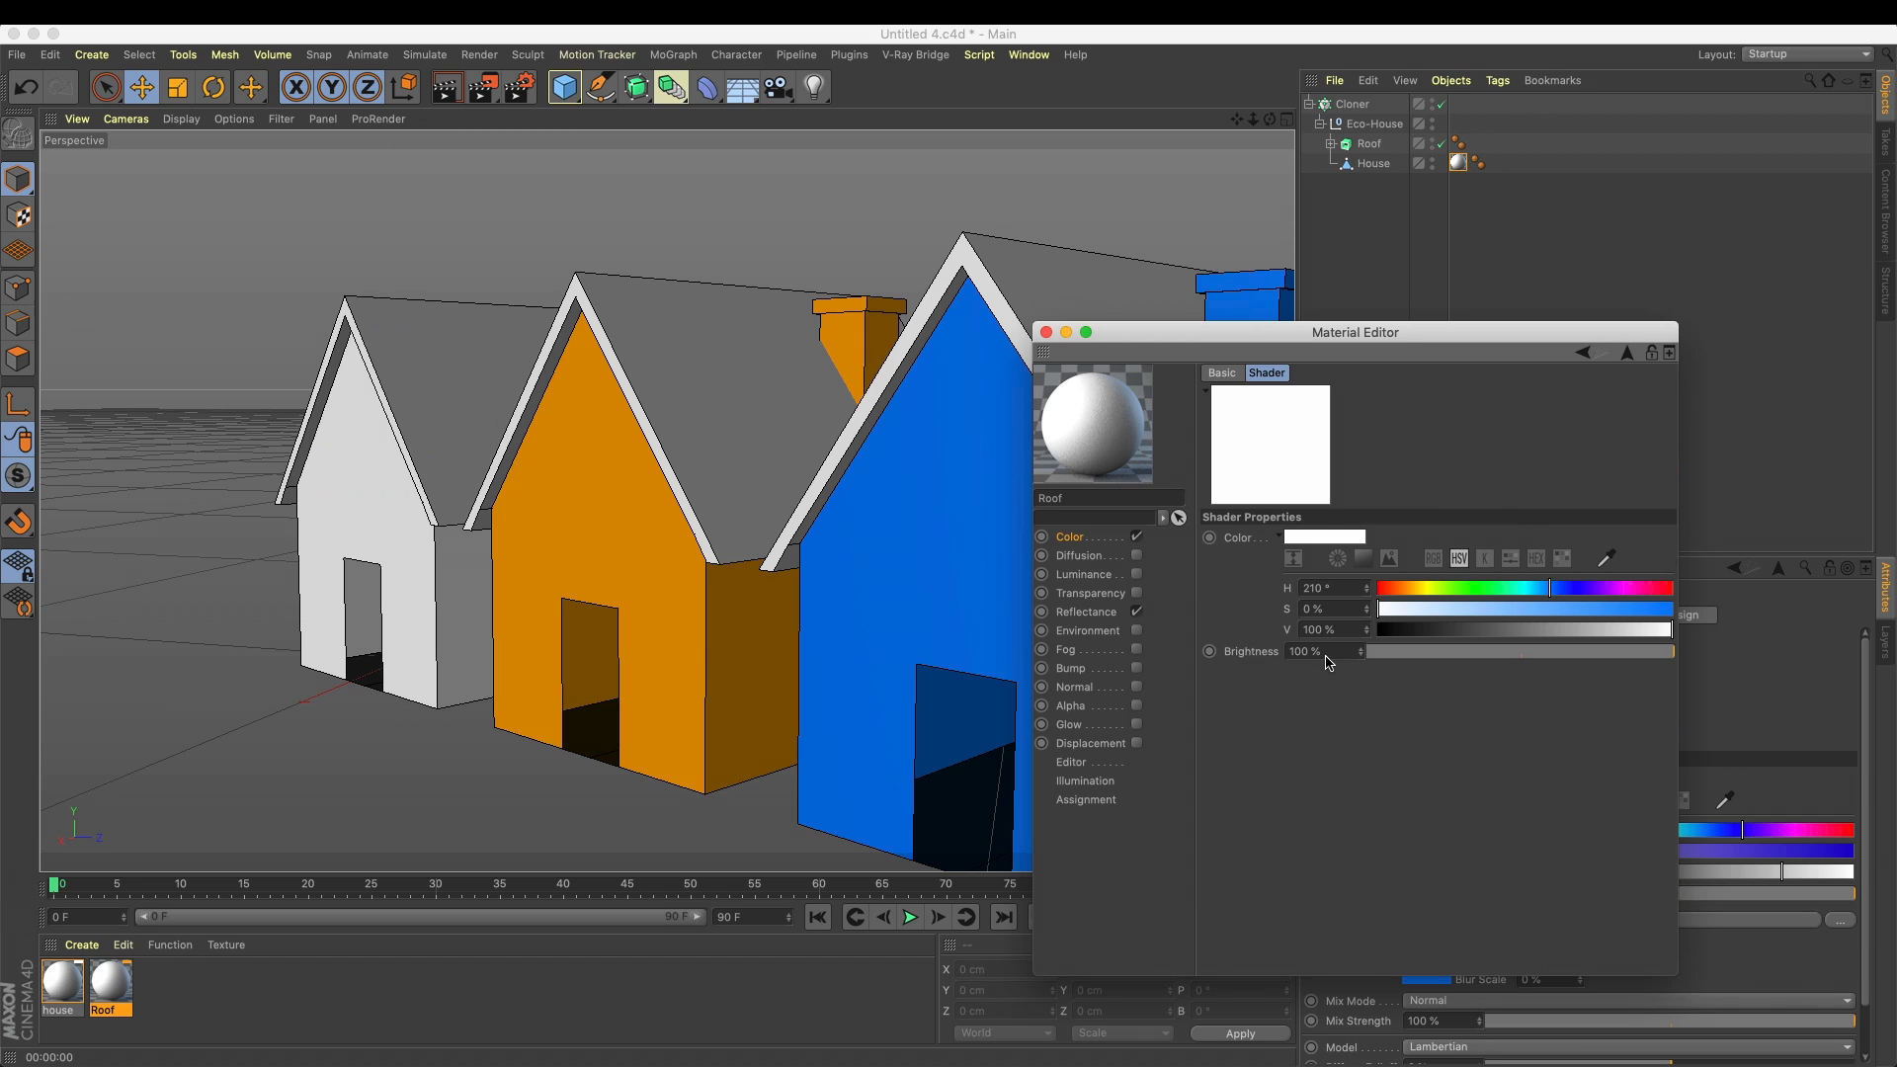
{"action": "left_click", "coordinate": [1107, 539]}
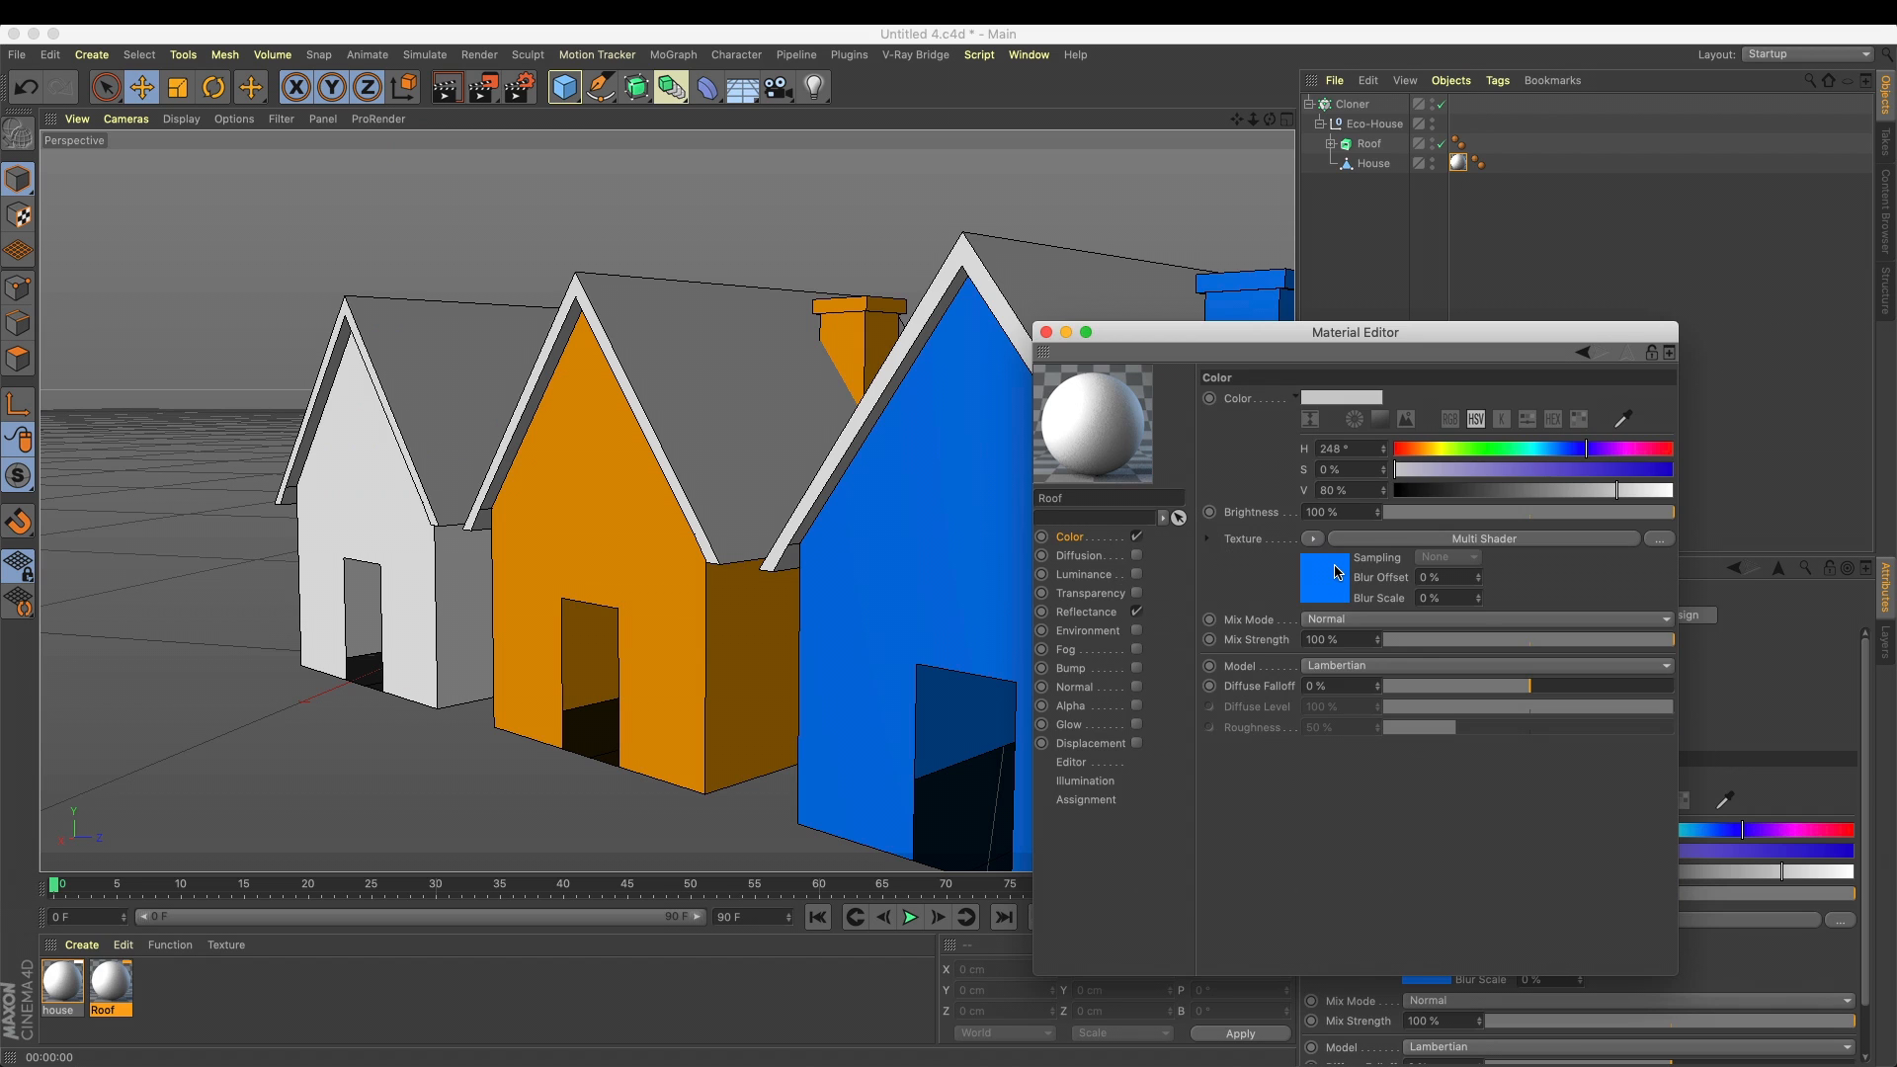
{"action": "left_click", "coordinate": [1336, 572]}
{"action": "left_click", "coordinate": [1318, 661]}
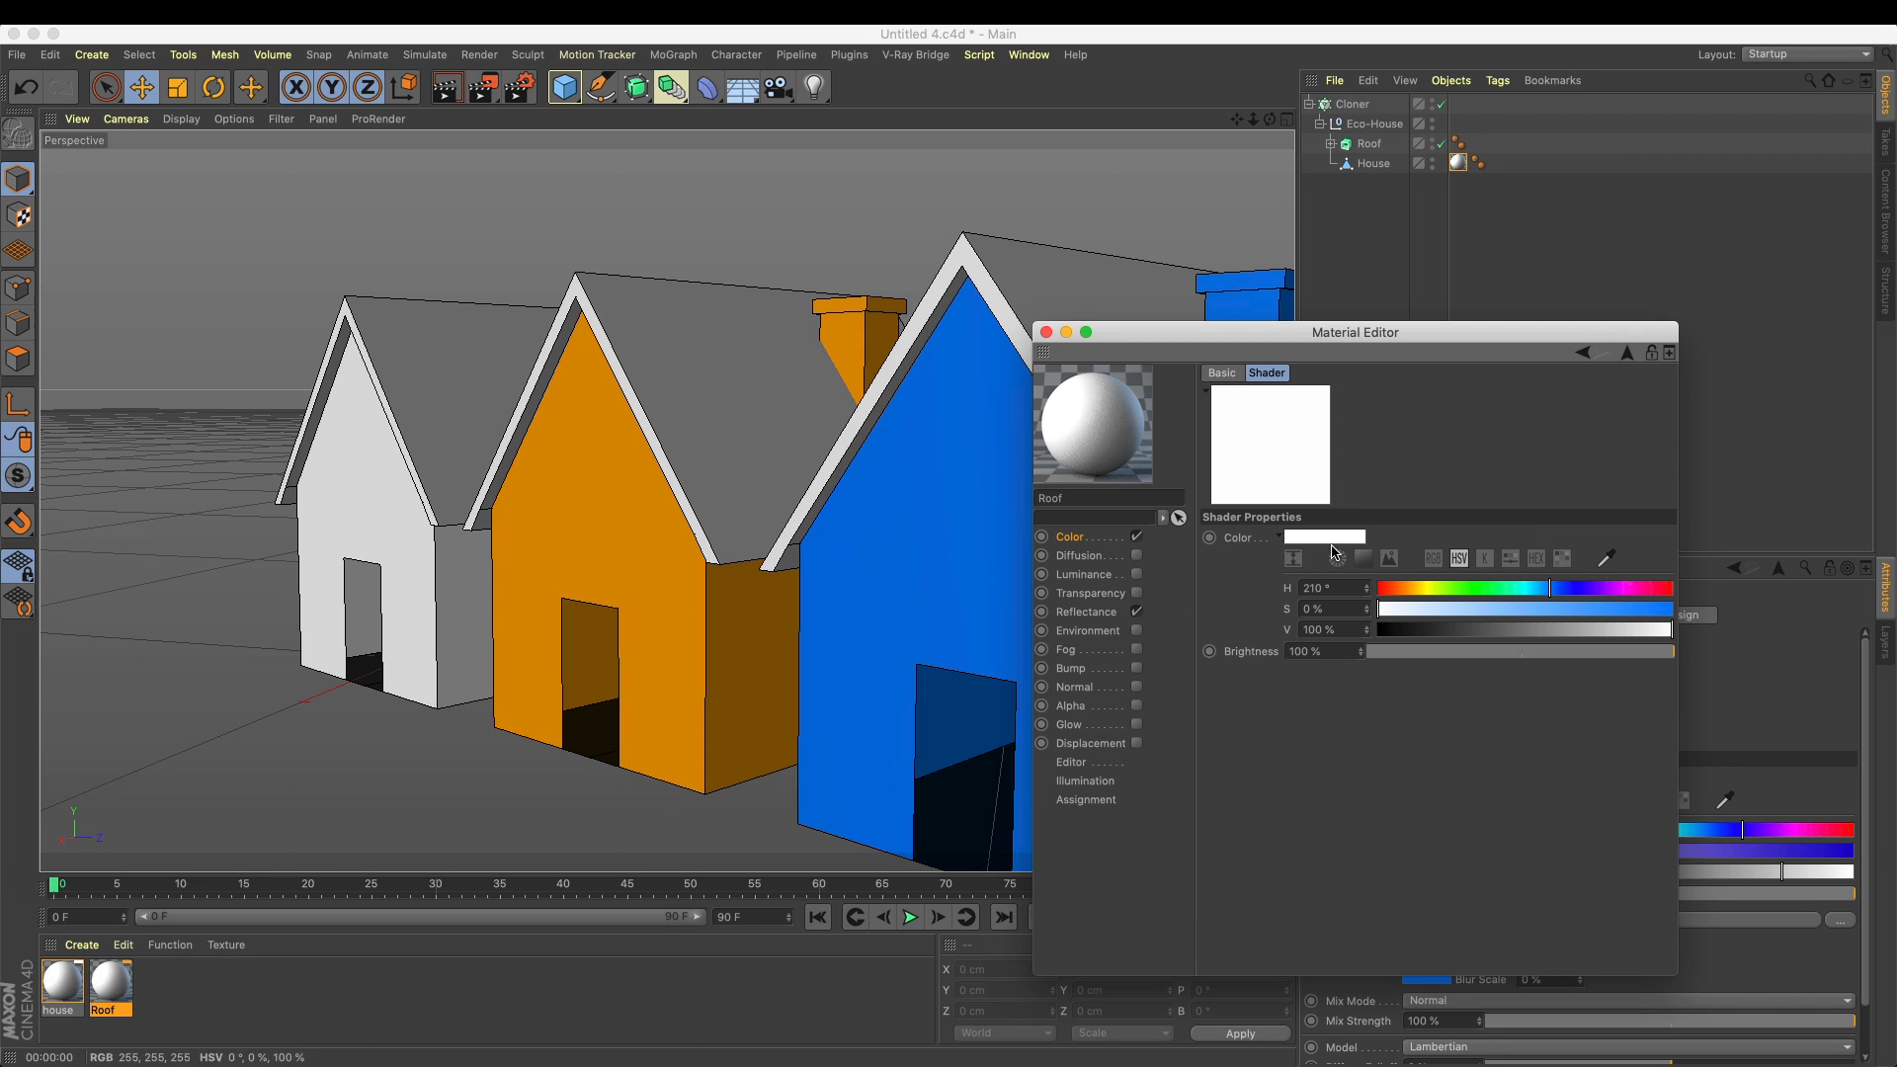
{"action": "left_click_drag", "start_coordinate": [1497, 591], "coordinate": [1711, 613]}
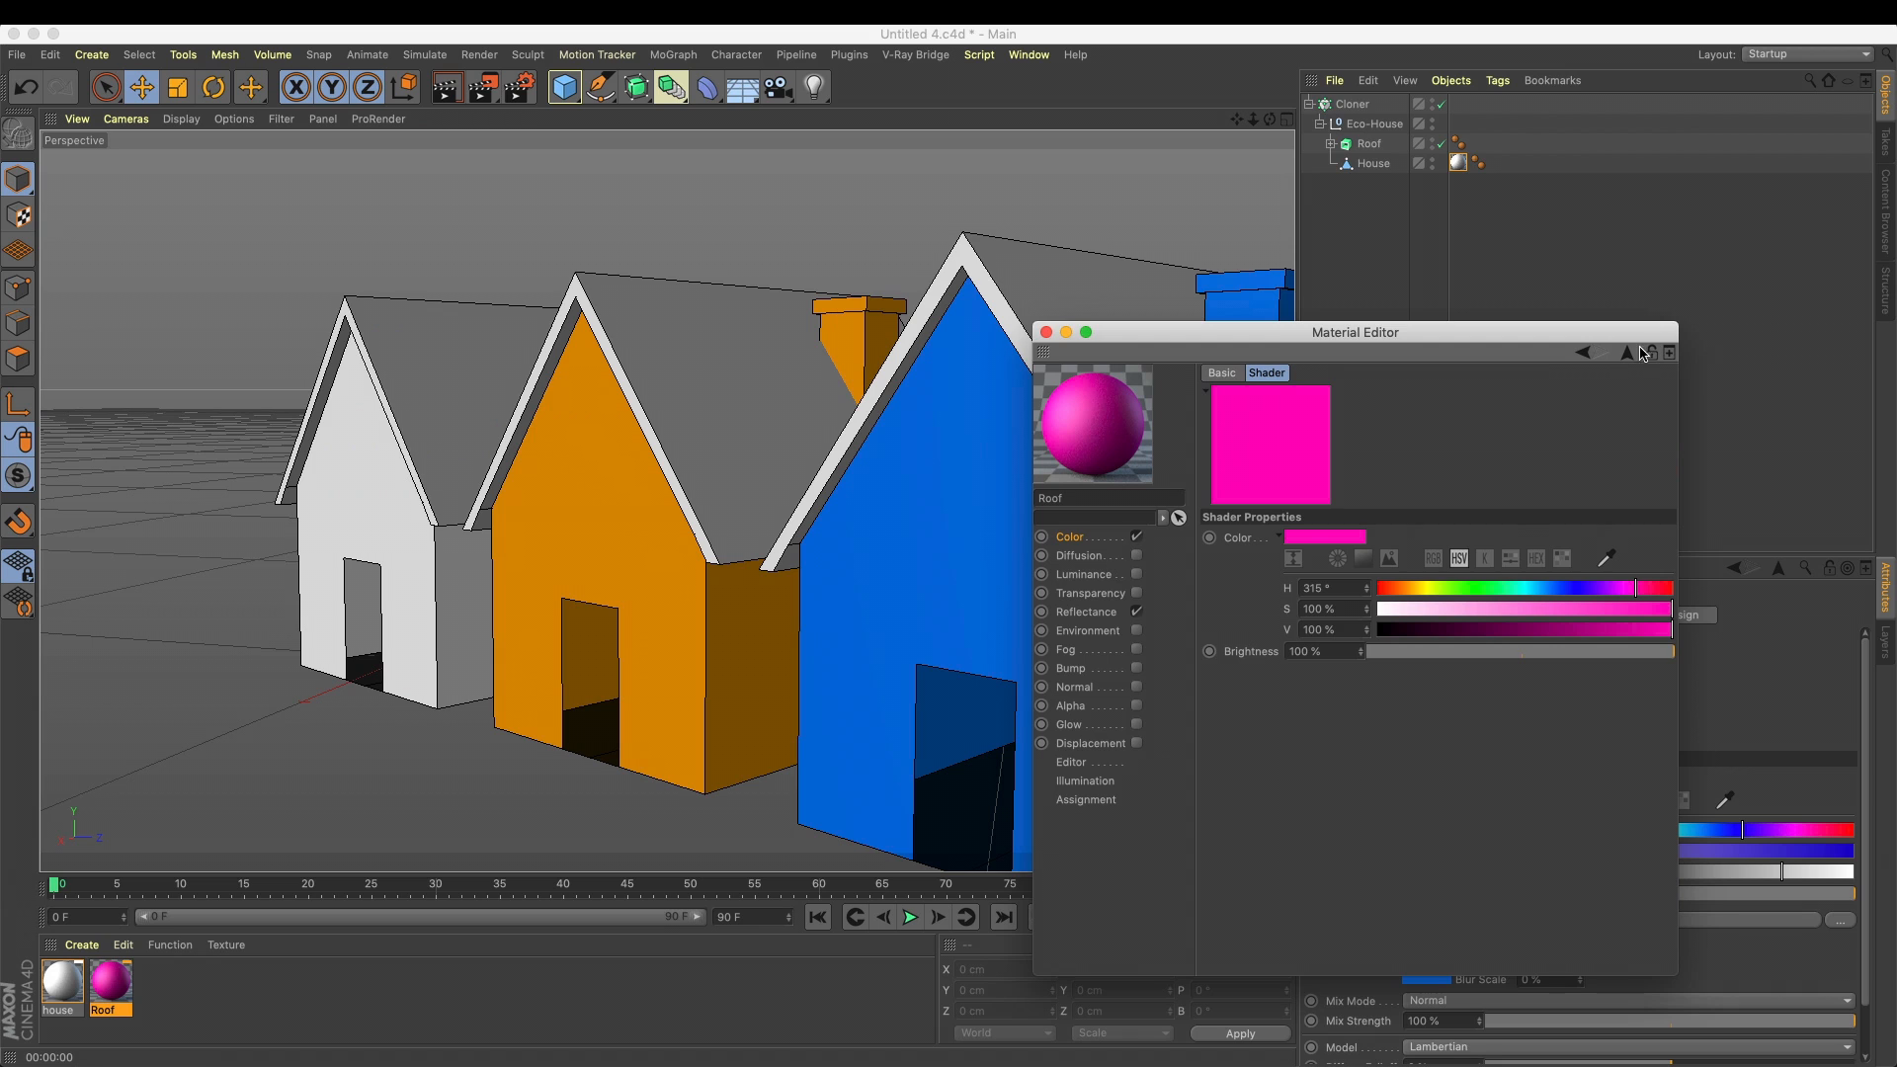
{"action": "left_click", "coordinate": [1585, 353]}
Change the hue of the Roof material's Texture 2 to blue and of Texture 3 to orange at 36°
{"action": "left_click", "coordinate": [1322, 761]}
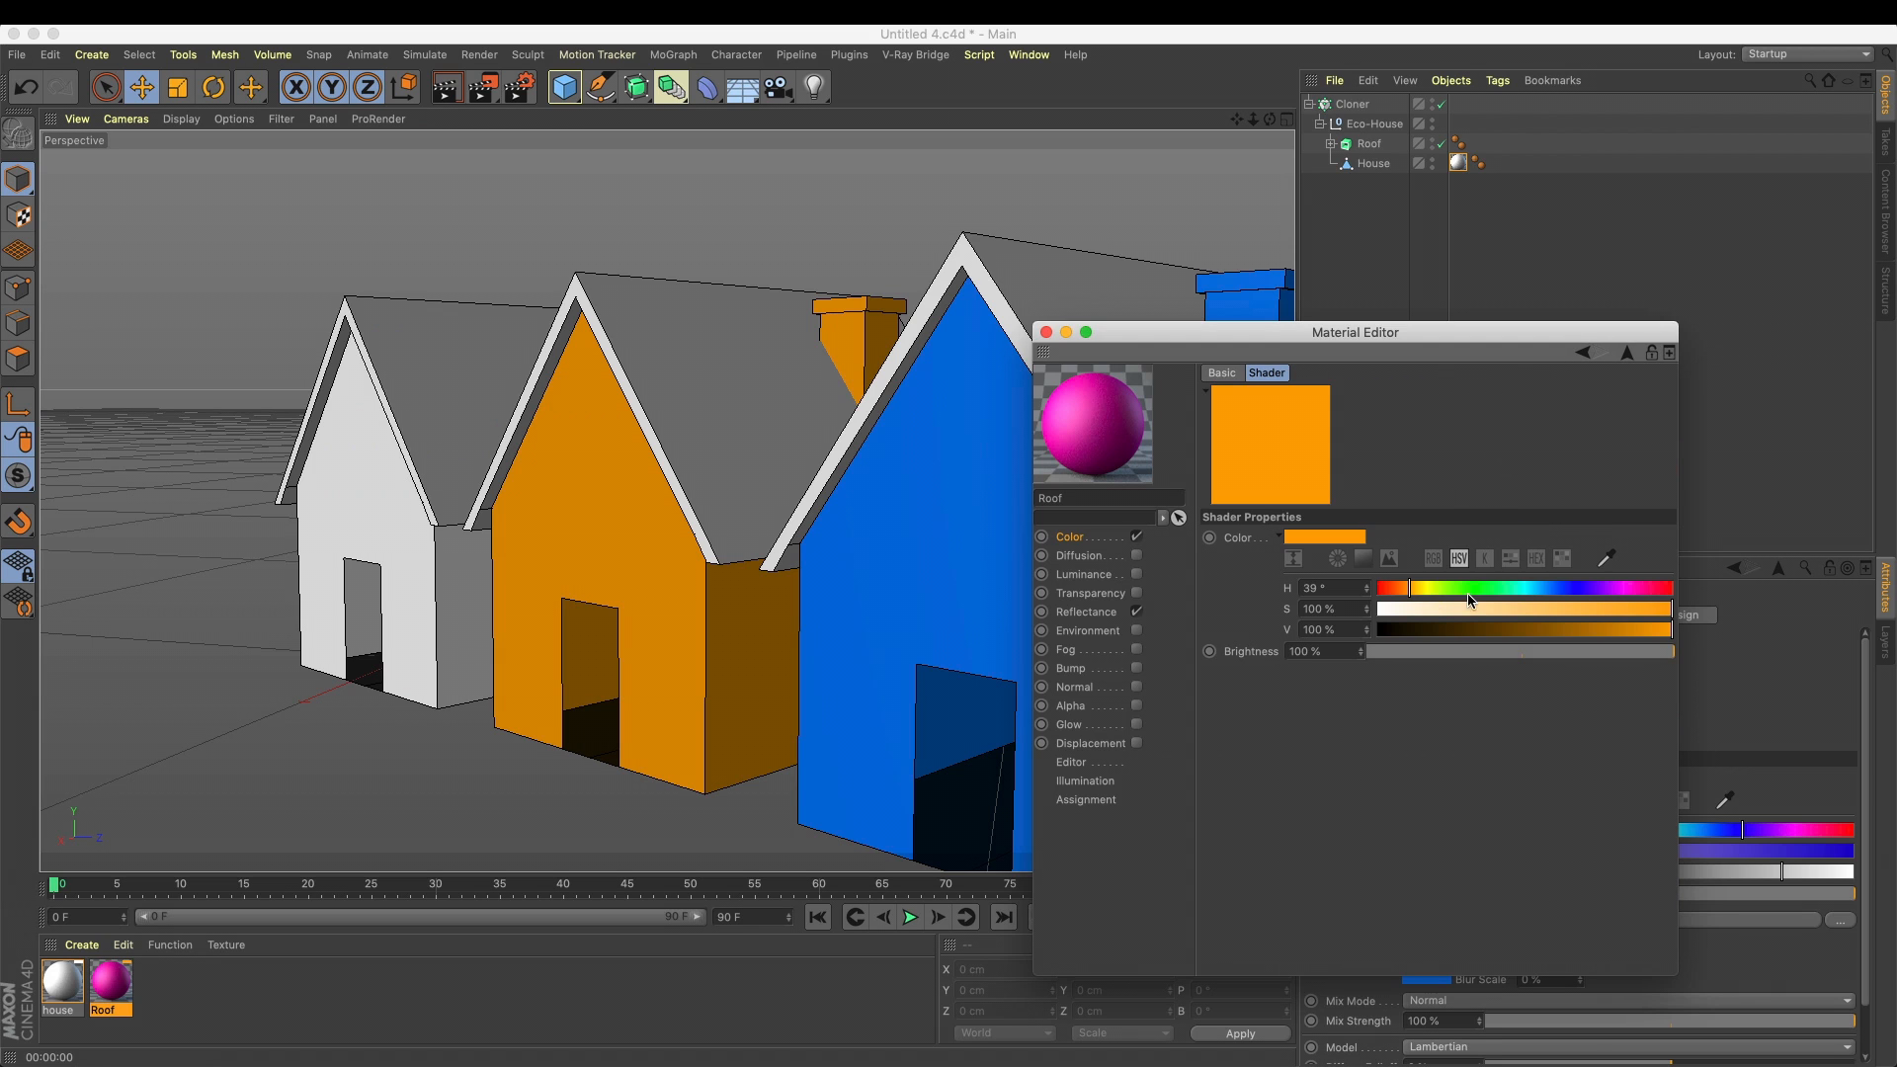
{"action": "mouse_move", "coordinate": [1406, 591]}
{"action": "left_mouse_down"}
{"action": "mouse_move", "coordinate": [1666, 598]}
{"action": "mouse_move", "coordinate": [1550, 598]}
{"action": "left_mouse_up"}
{"action": "left_click", "coordinate": [1584, 353]}
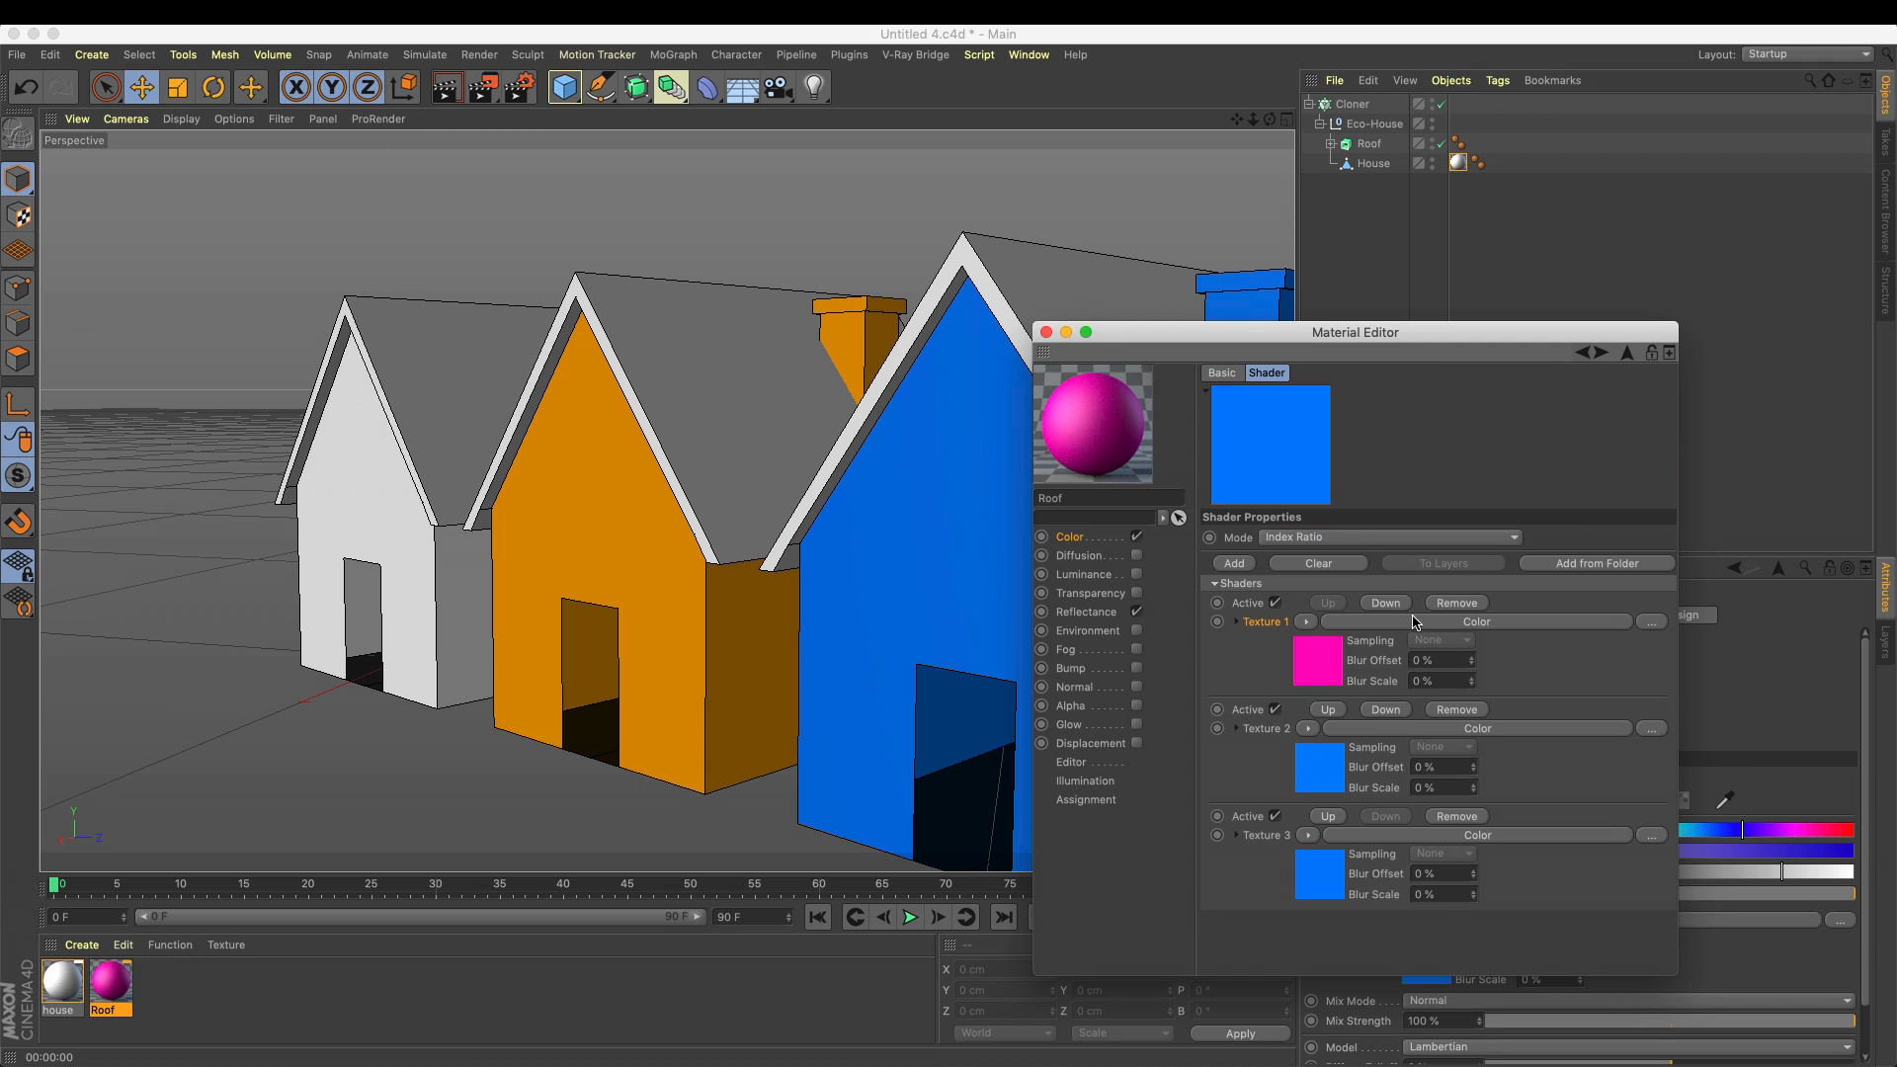
{"action": "left_click", "coordinate": [1320, 875]}
{"action": "left_click", "coordinate": [1406, 589]}
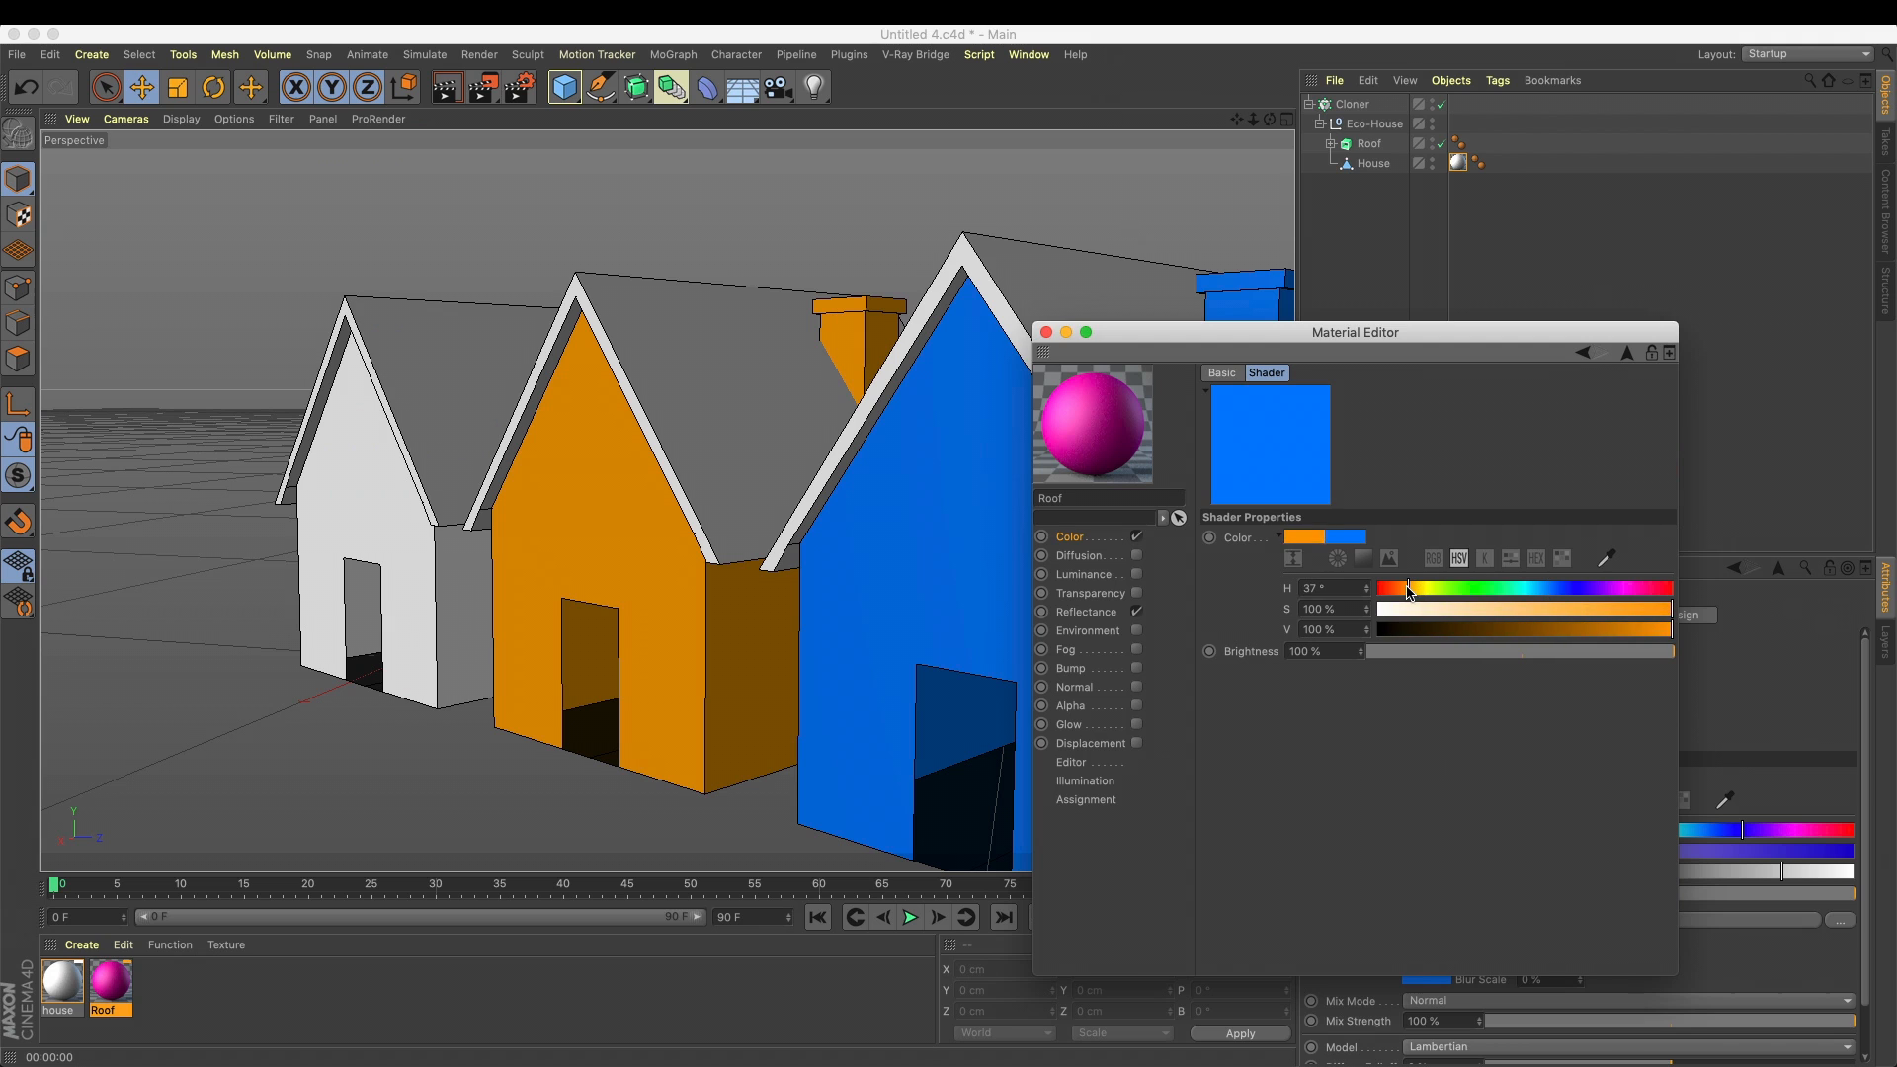
Apply the Roof material to the Roof object, render the view, and close the Material Editor
{"action": "left_click_drag", "start_coordinate": [116, 993], "coordinate": [1374, 147]}
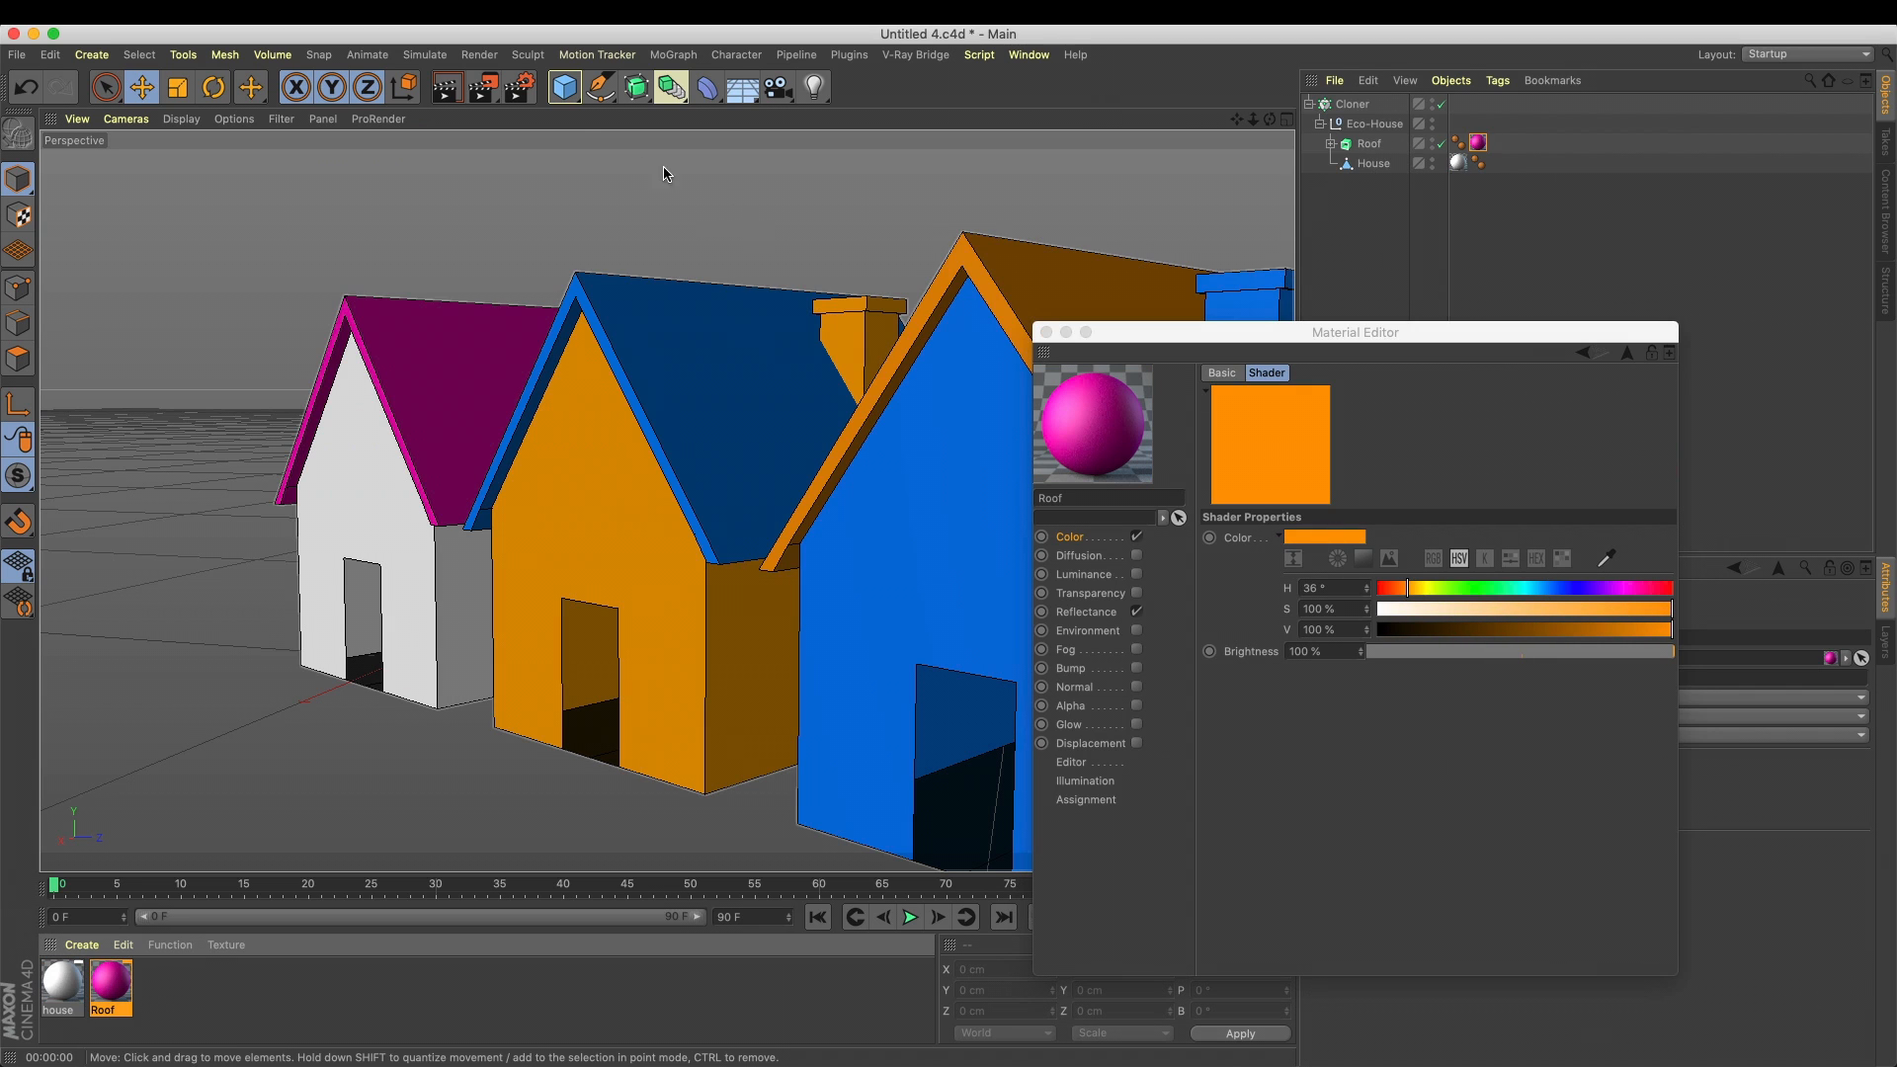
{"action": "left_click", "coordinate": [445, 87]}
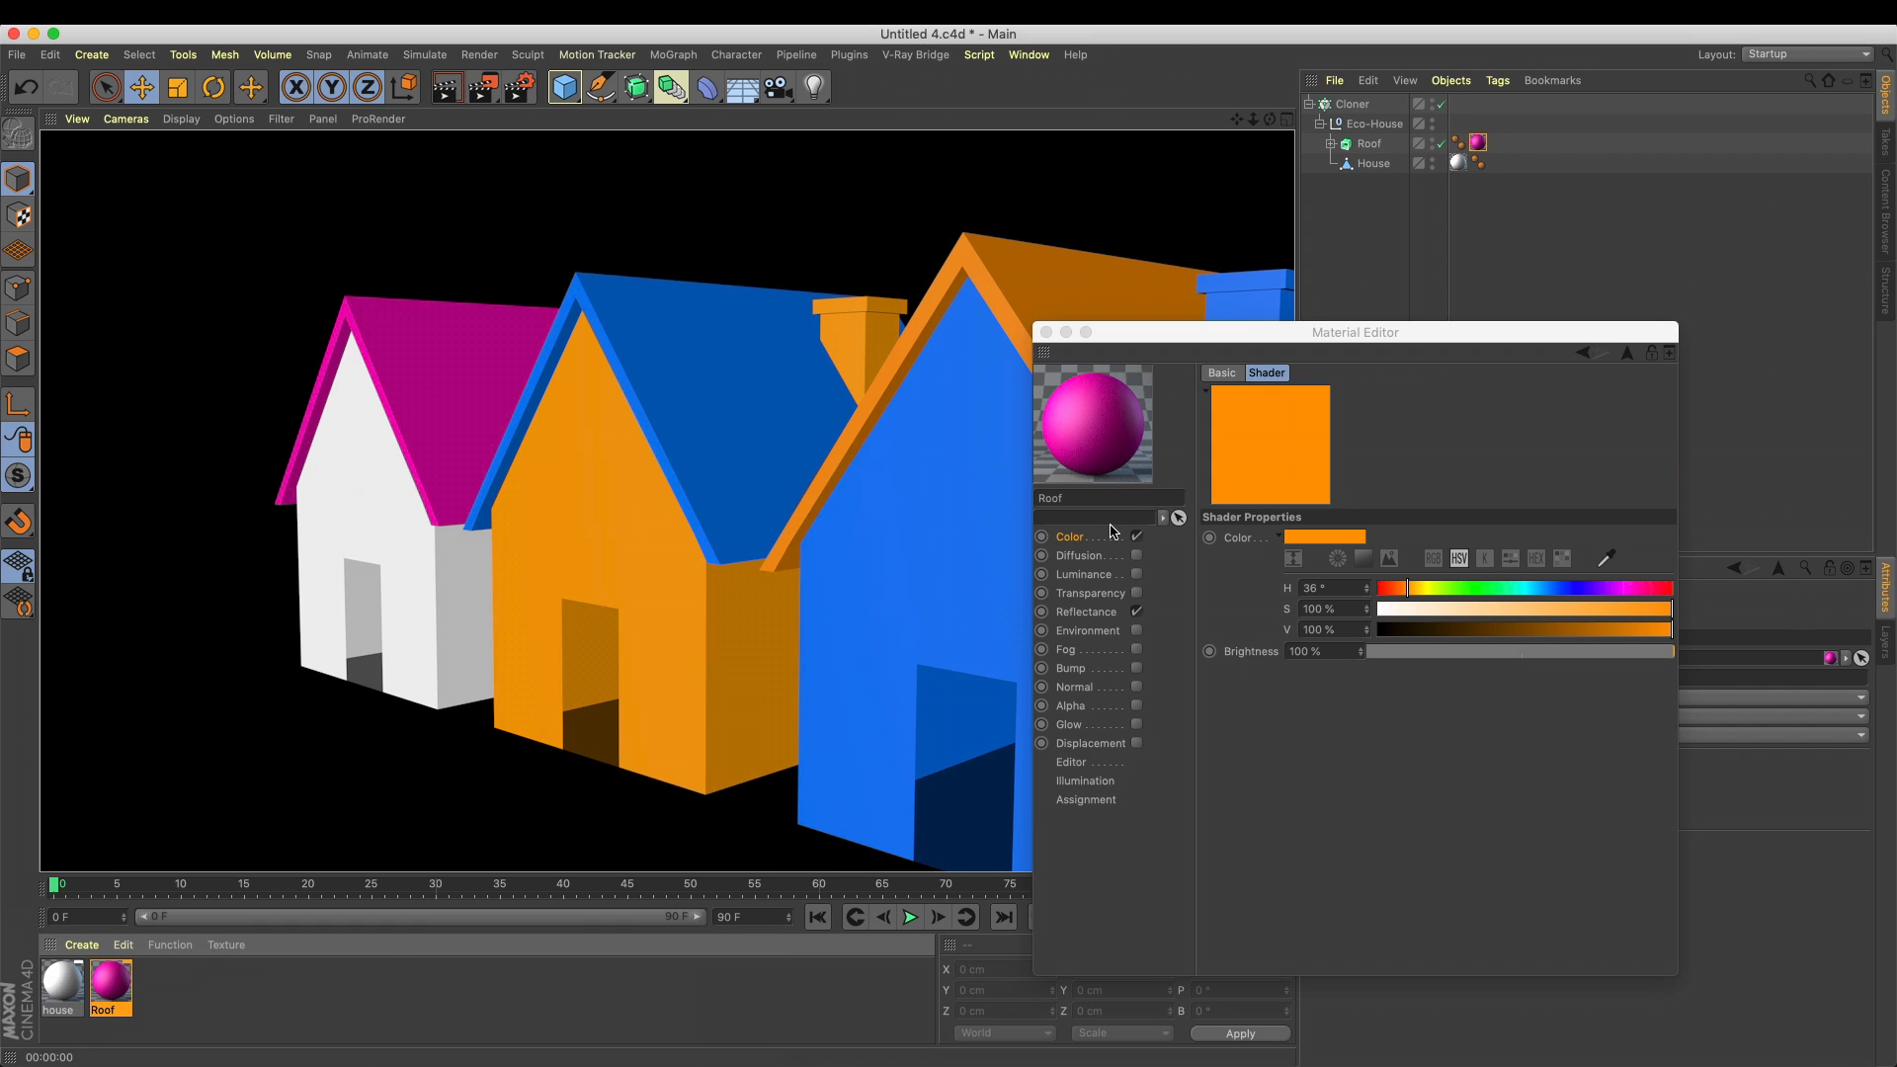
{"action": "left_click_drag", "start_coordinate": [1209, 340], "coordinate": [1435, 342]}
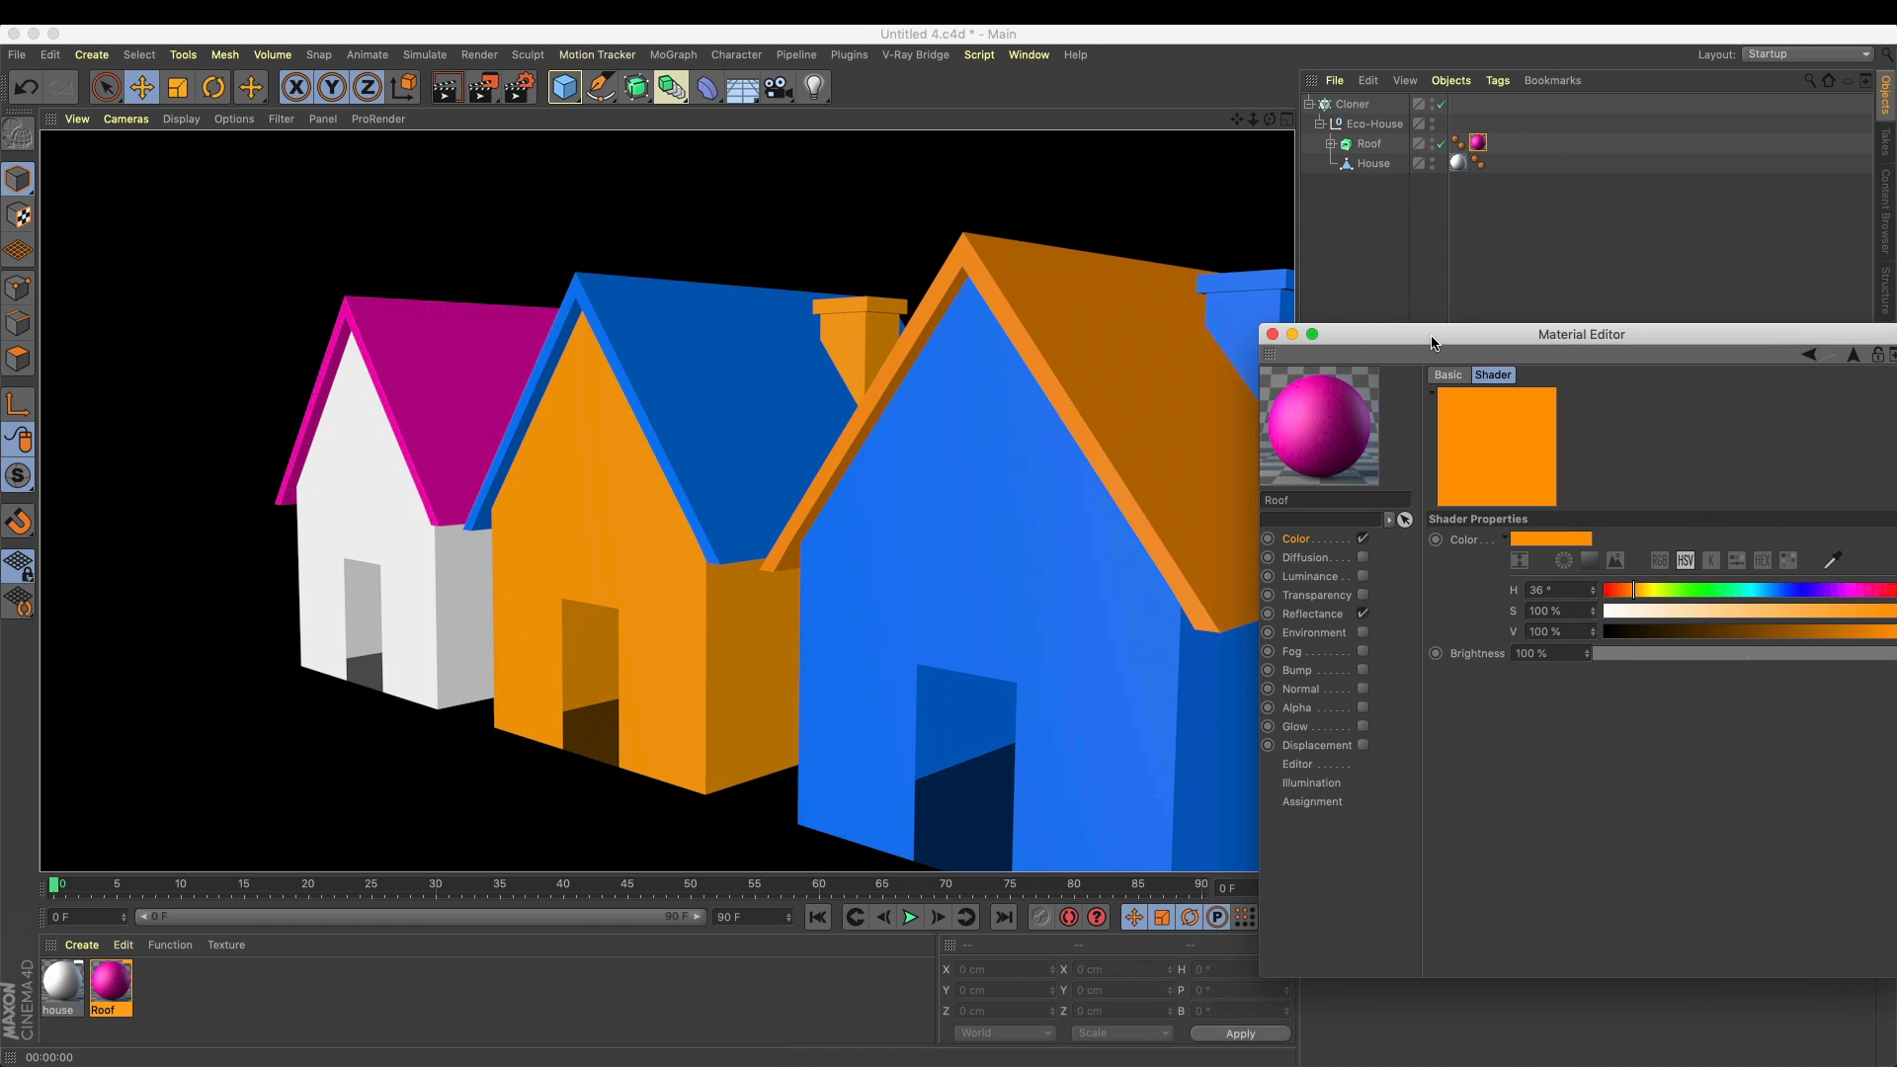
{"action": "left_click", "coordinate": [1272, 335]}
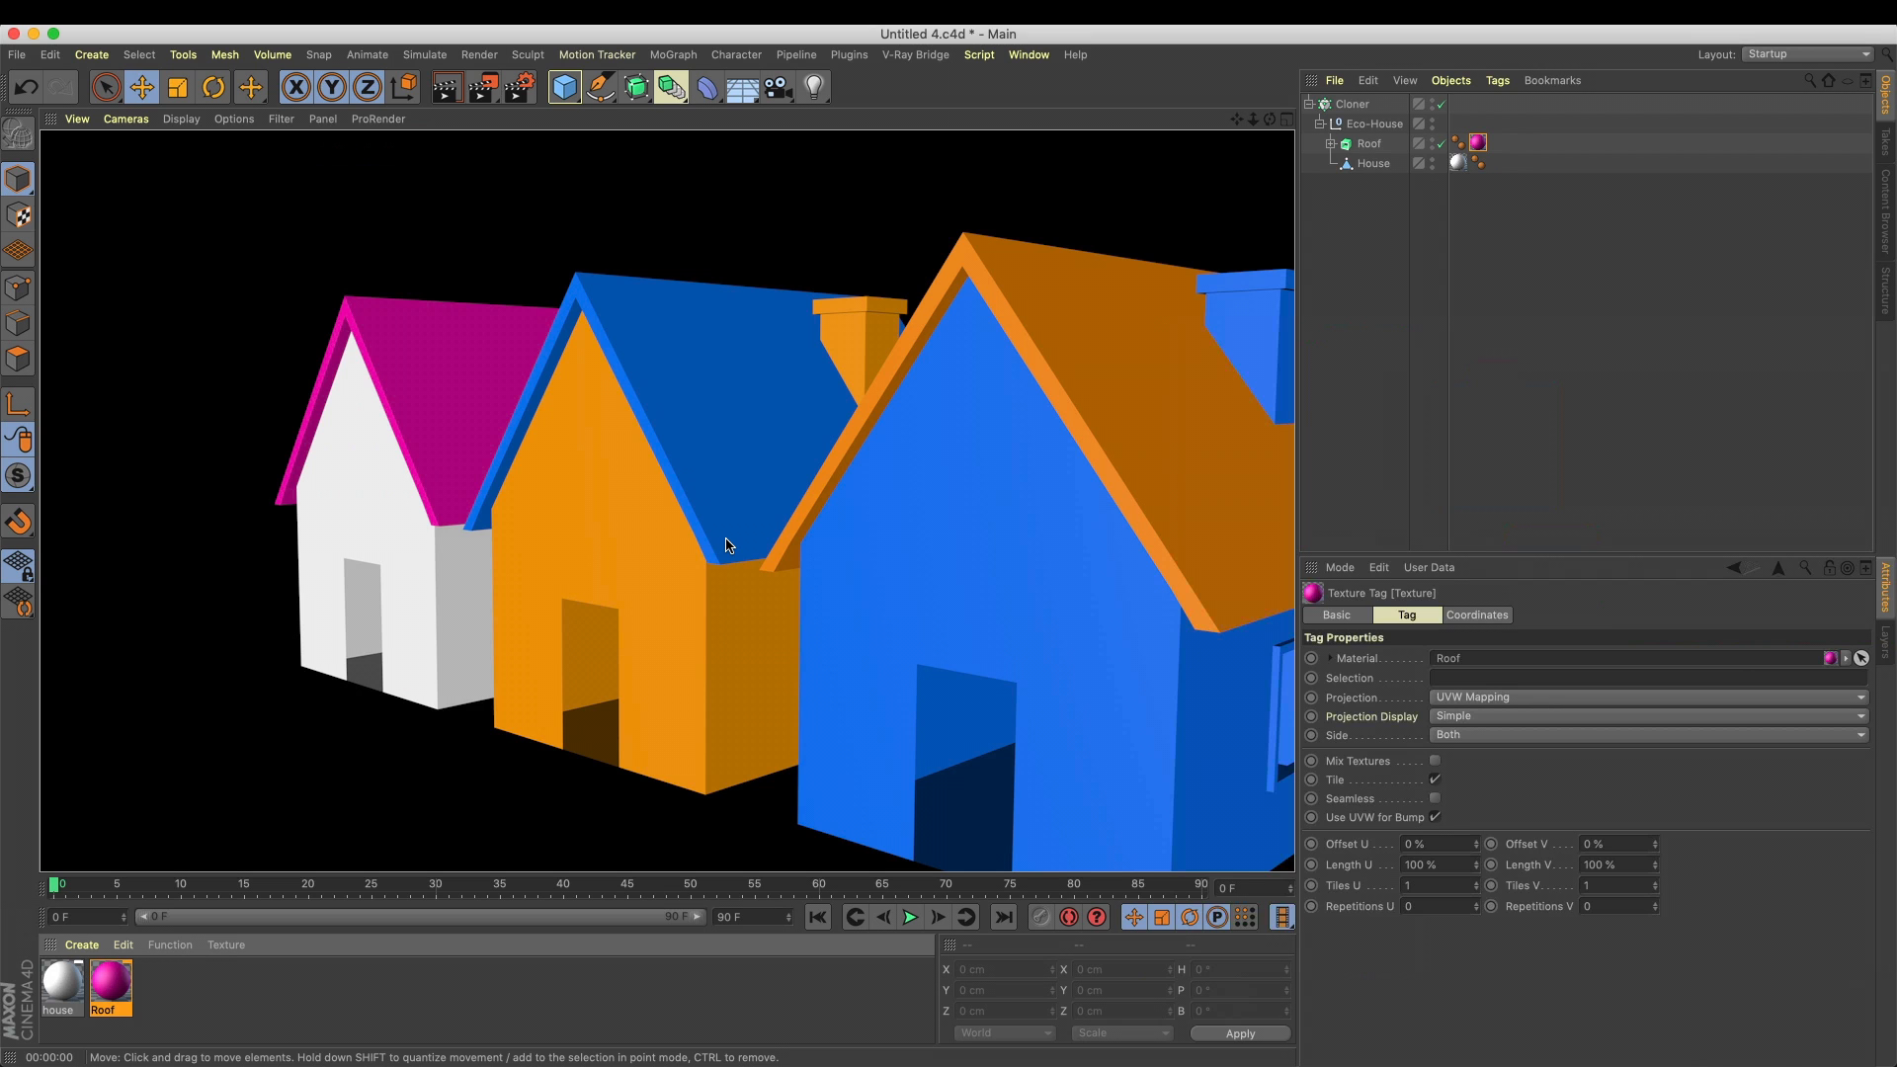
Create a new material and name it Roof texture
{"action": "double_click", "coordinate": [258, 1008]}
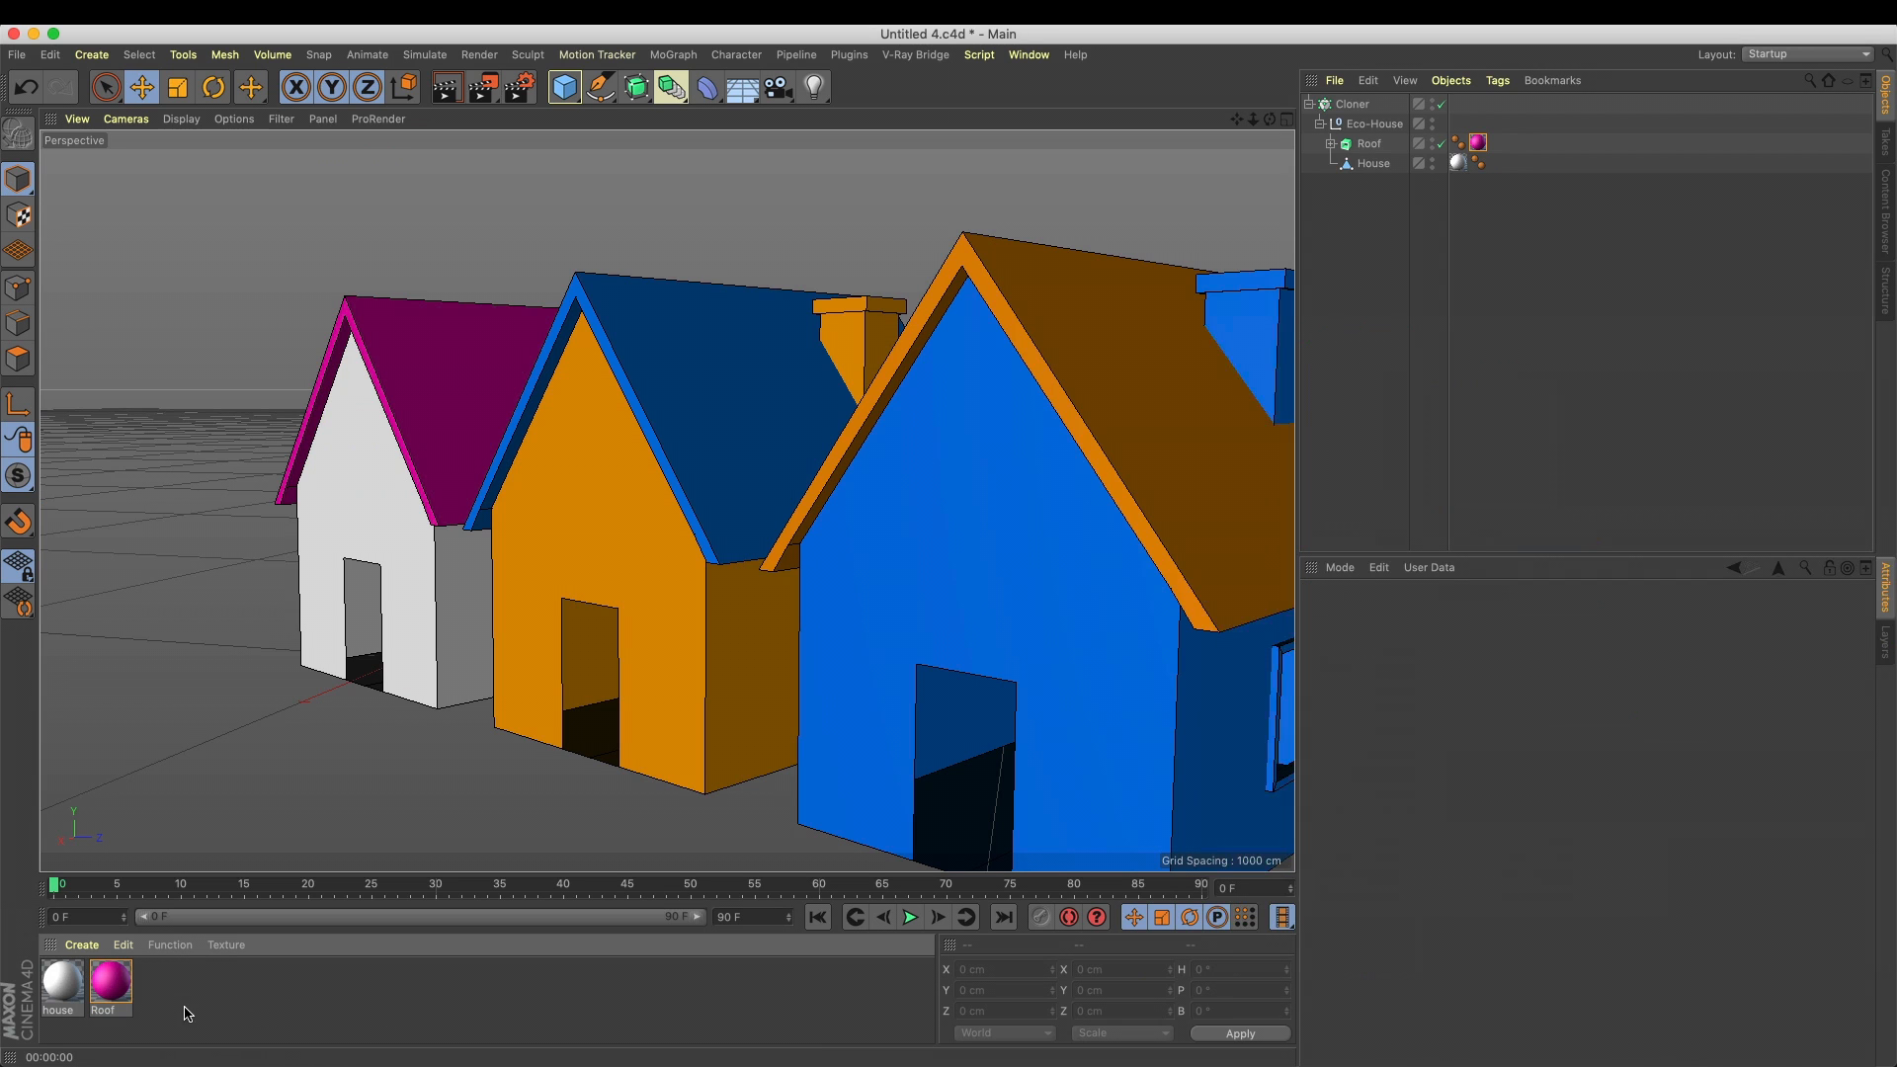
{"action": "double_click", "coordinate": [58, 1010]}
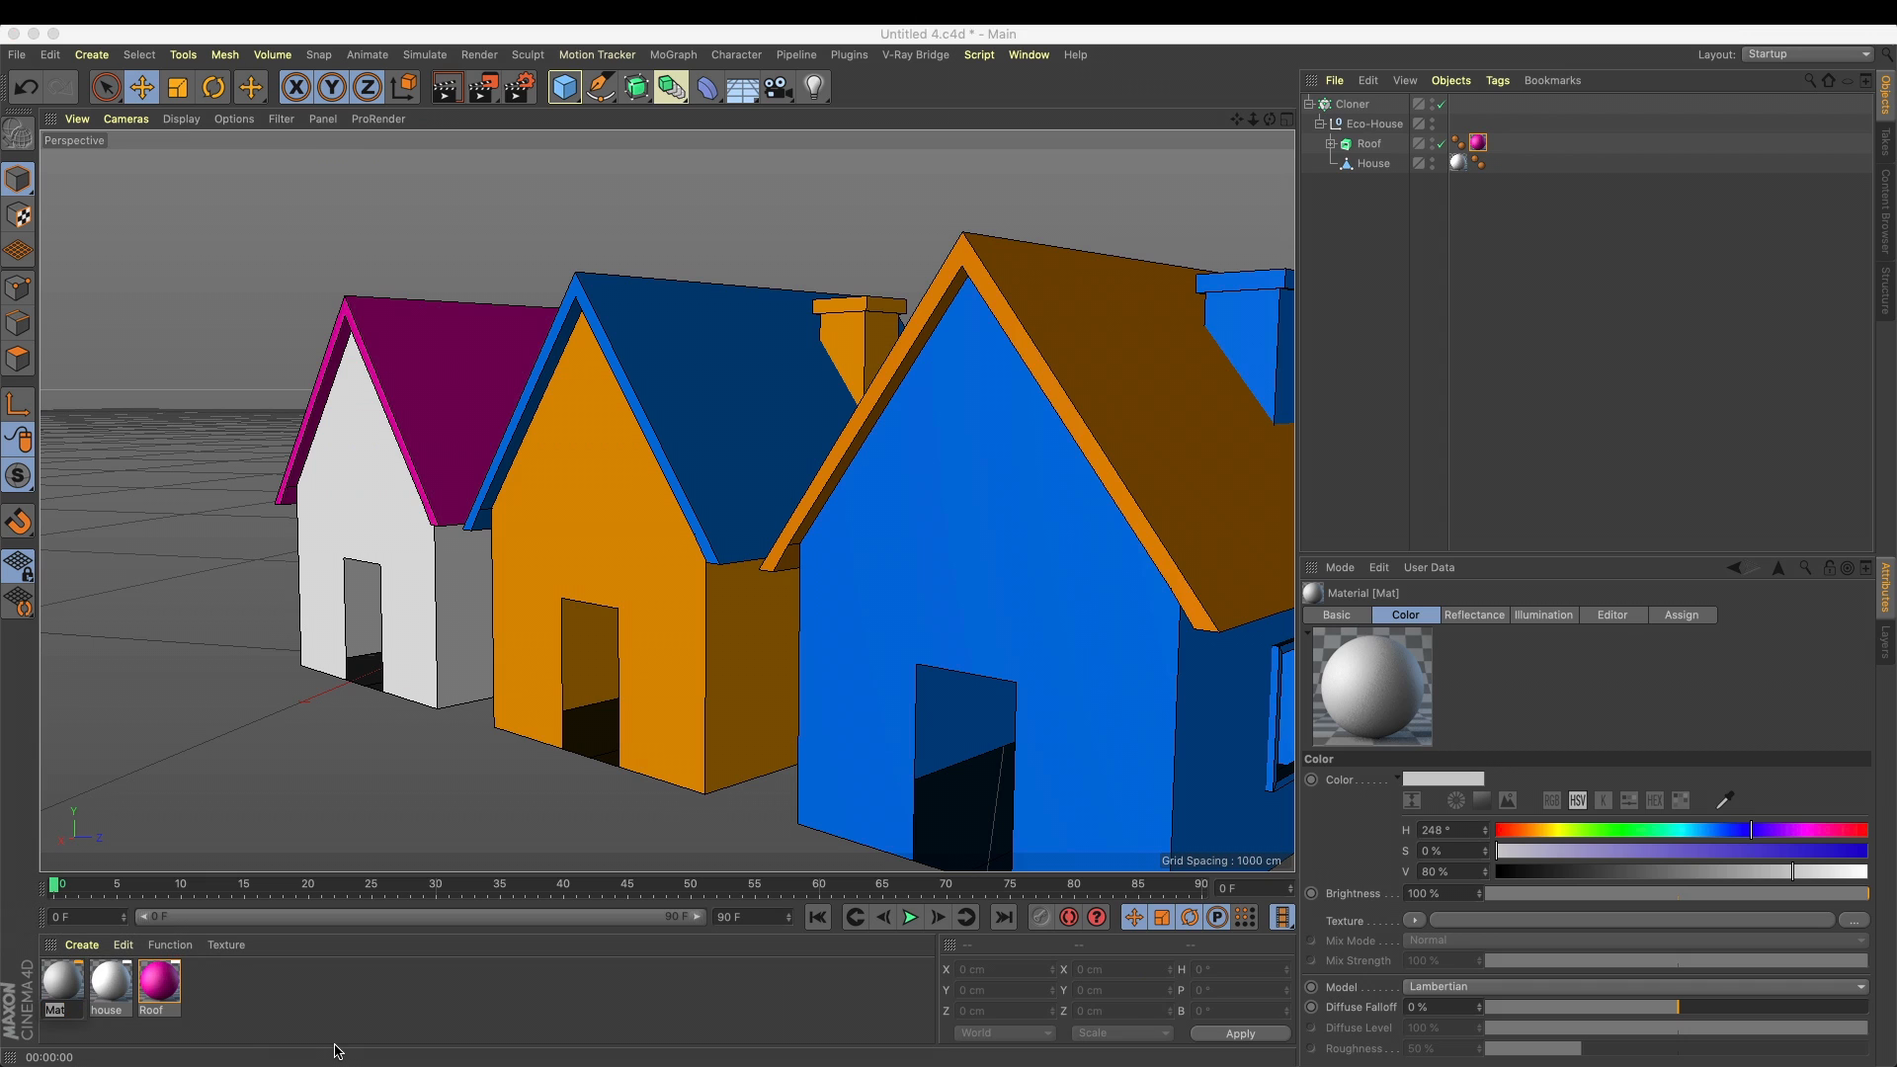
{"action": "type", "text": "Roof texture"}
{"action": "key", "text": "Return"}
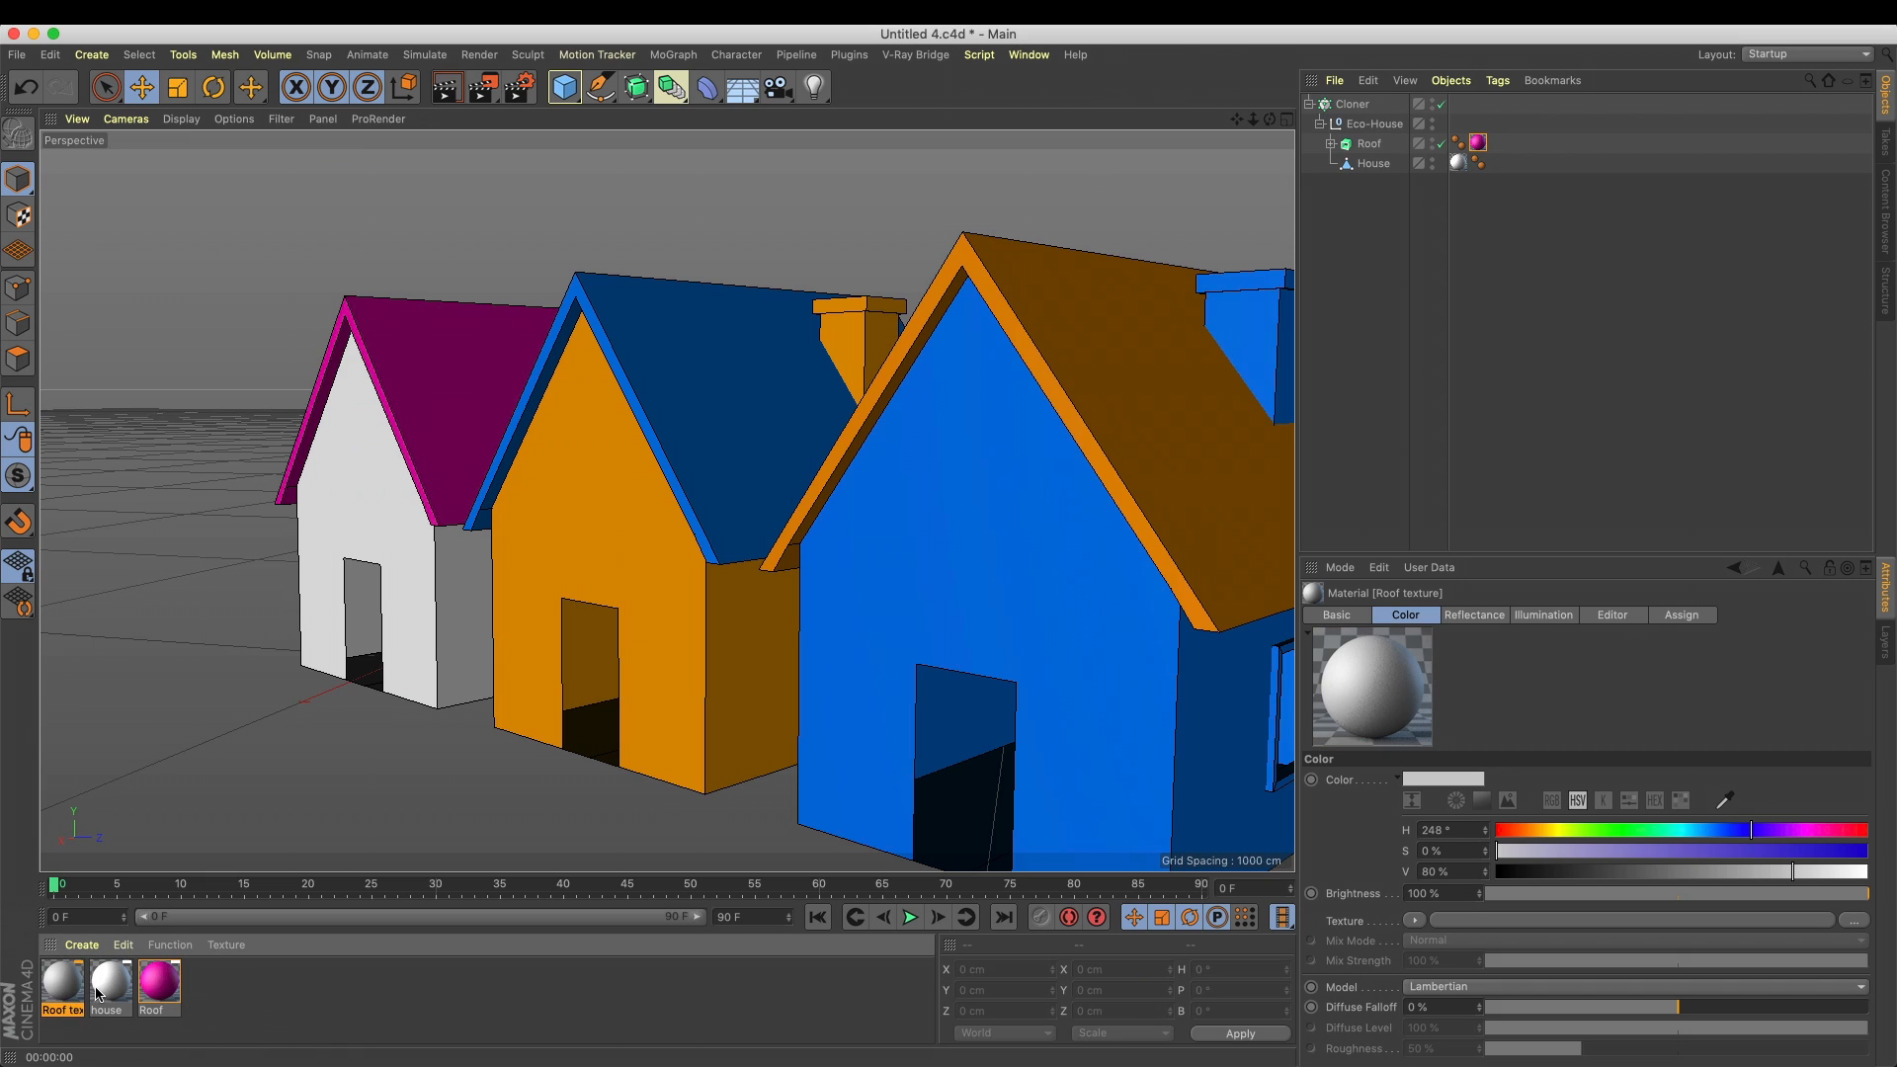
Open the Roof texture material for editing and assign a MoGraph Multi Shader to its Color texture
{"action": "double_click", "coordinate": [59, 988]}
{"action": "left_click_drag", "start_coordinate": [601, 136], "coordinate": [1489, 338]}
{"action": "left_click", "coordinate": [1466, 548]}
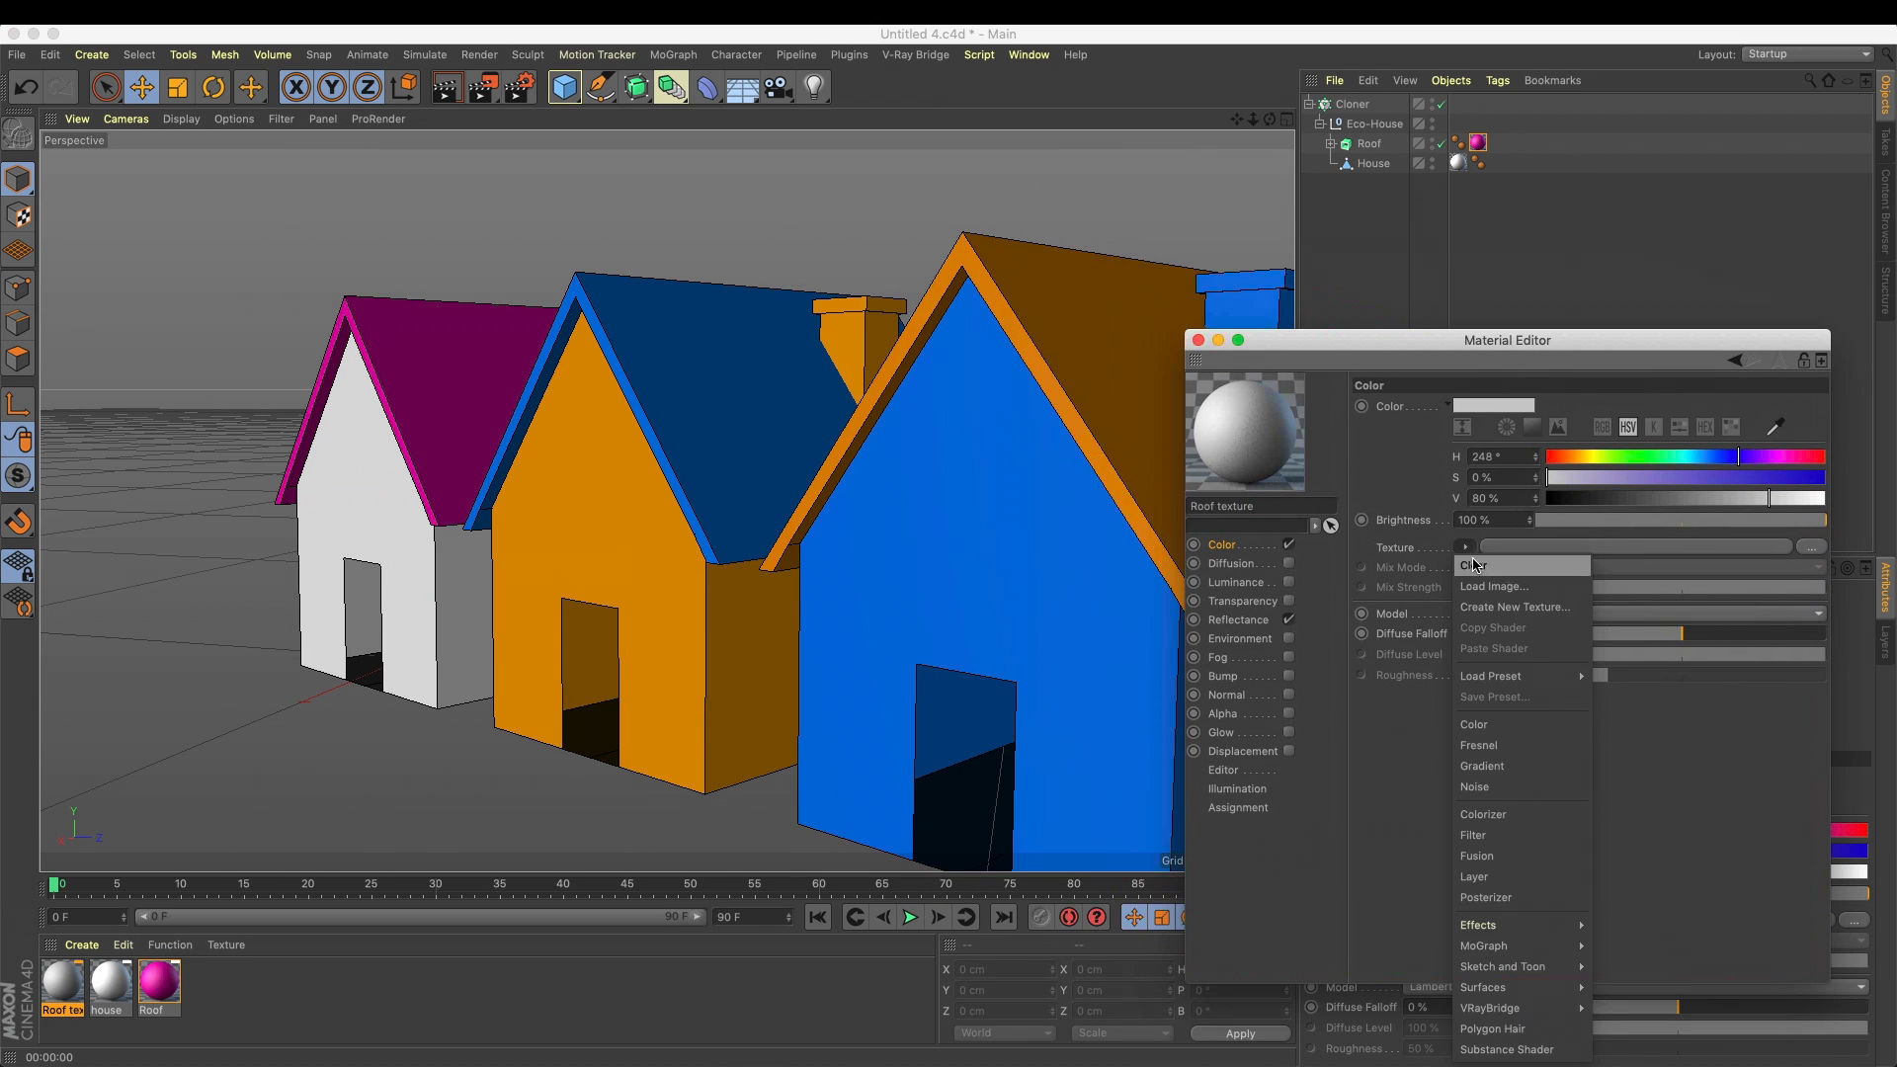
{"action": "left_click", "coordinate": [1273, 663]}
{"action": "left_click", "coordinate": [1466, 547]}
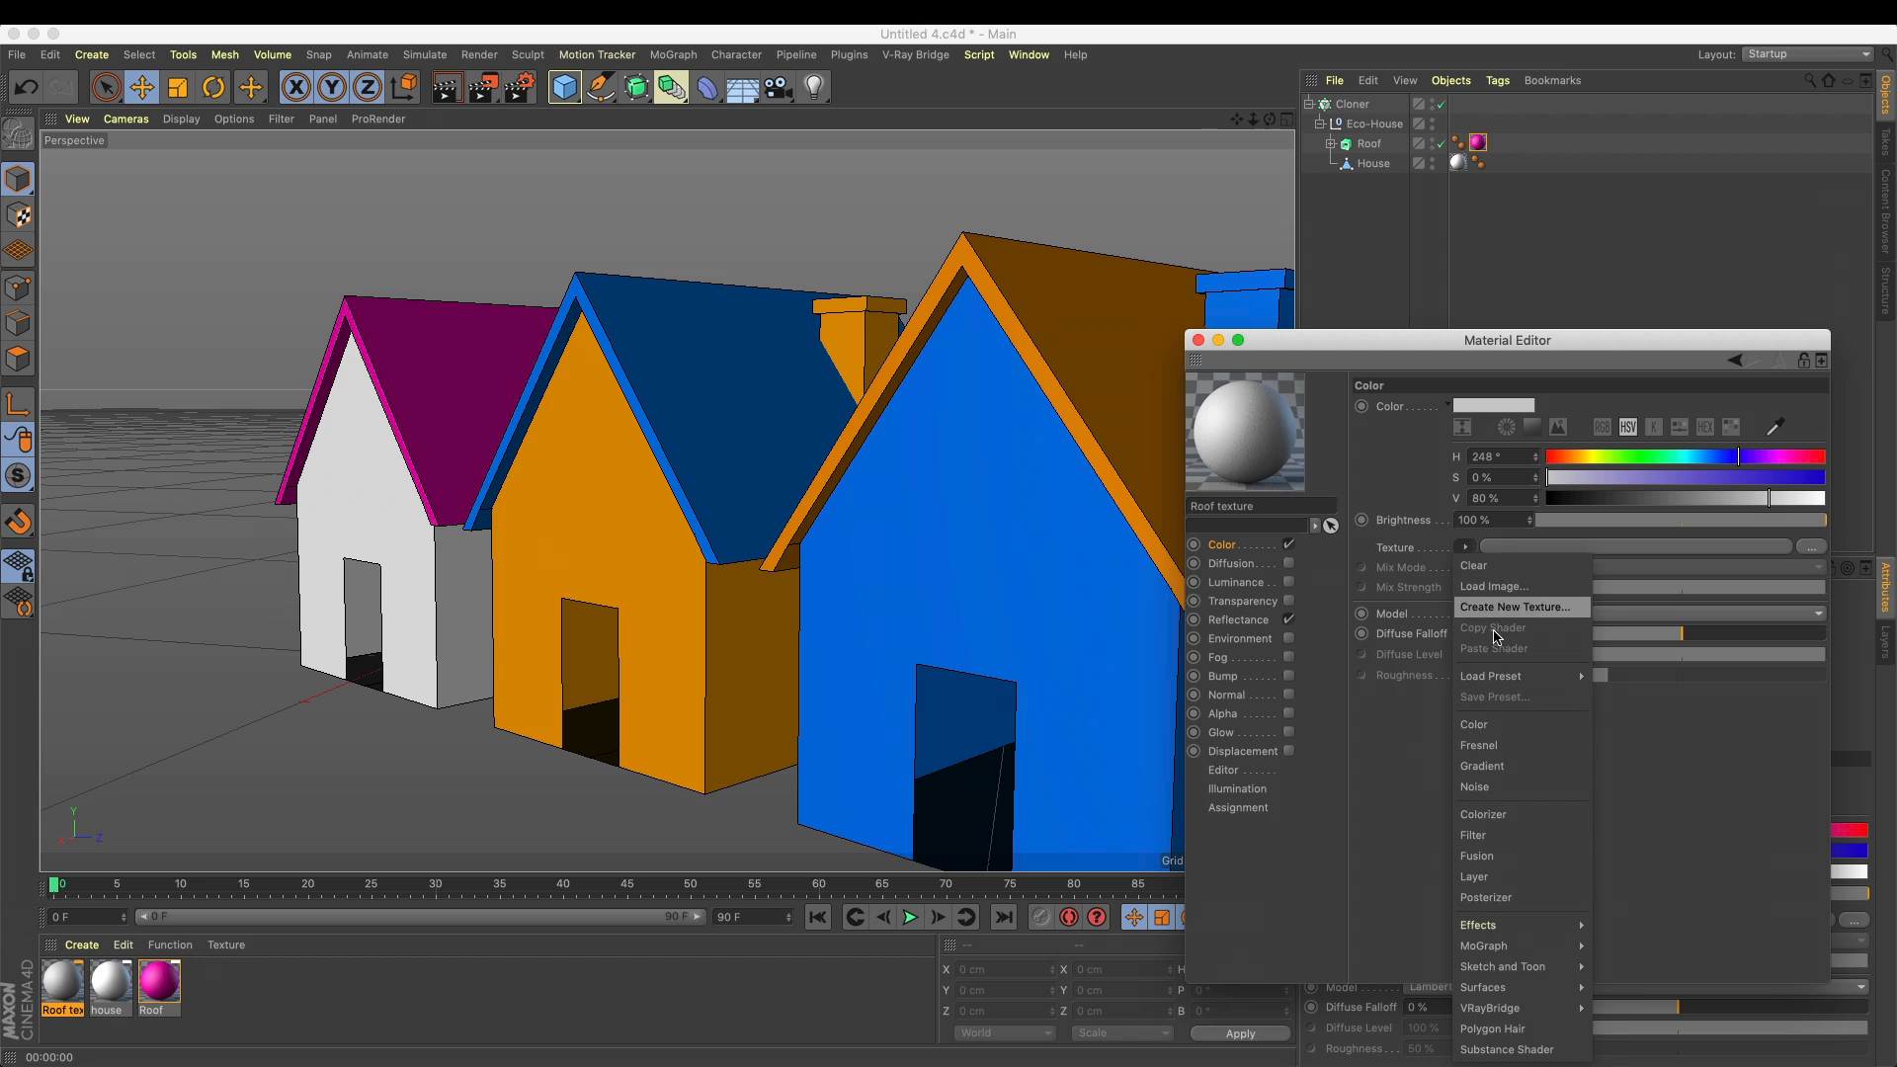
{"action": "mouse_move", "coordinate": [1543, 969]}
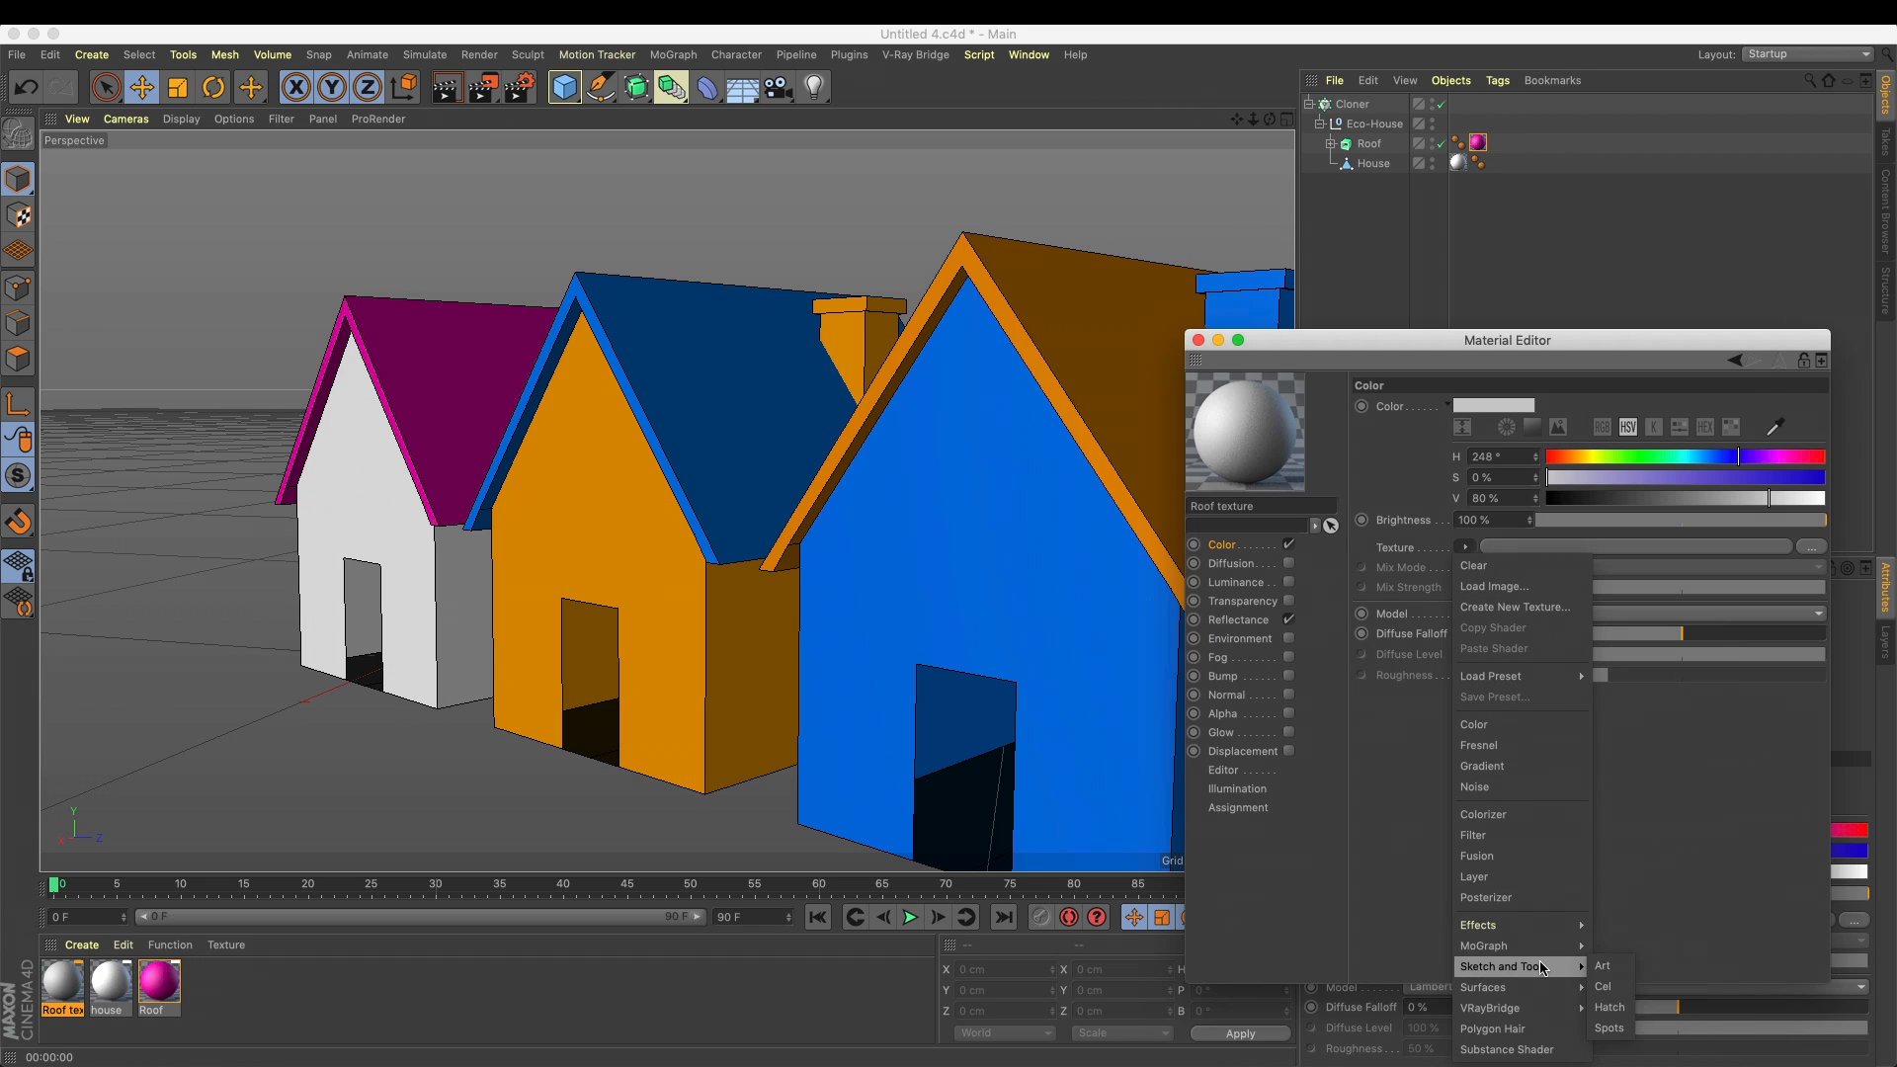
{"action": "mouse_move", "coordinate": [1541, 934]}
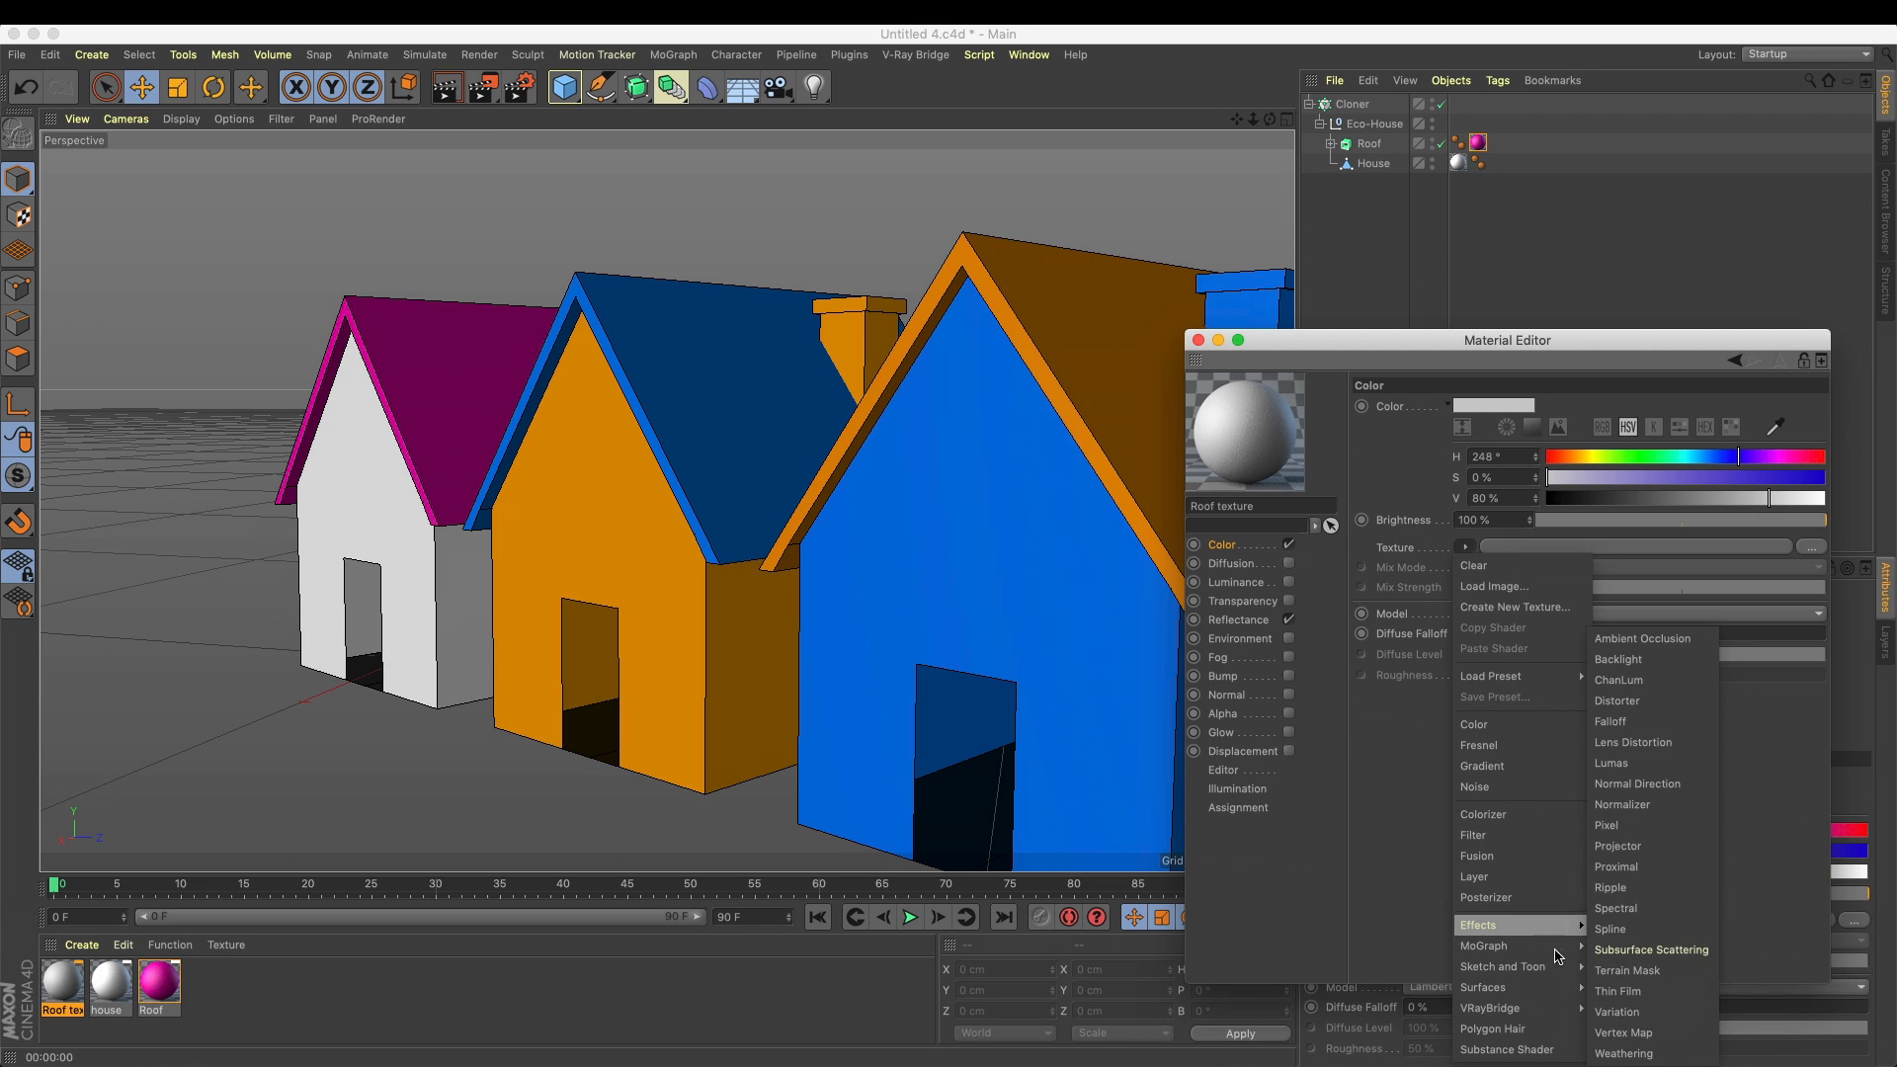
{"action": "left_click", "coordinate": [1635, 991]}
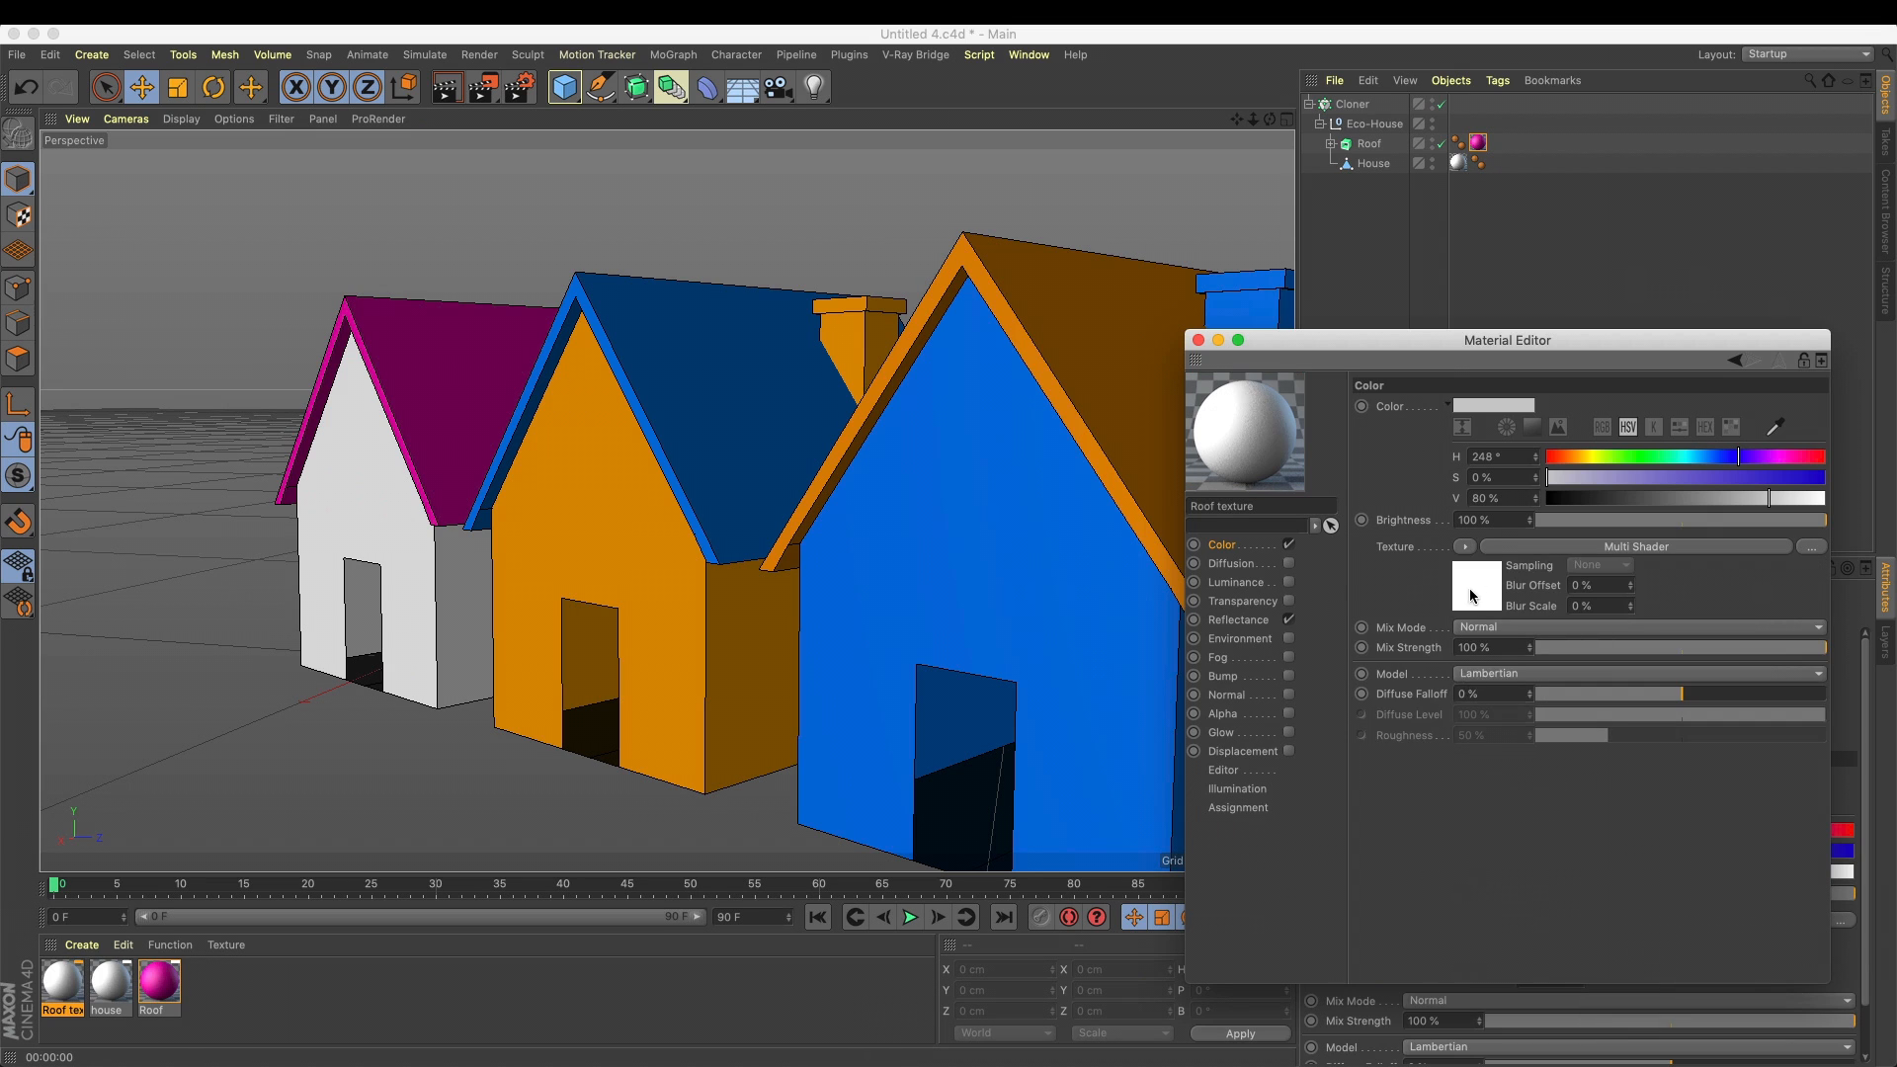
Open the Multi Shader's settings in the Roof texture material and add a third texture slot
{"action": "left_click", "coordinate": [1470, 595]}
{"action": "left_click", "coordinate": [1464, 546]}
{"action": "left_click", "coordinate": [1472, 570]}
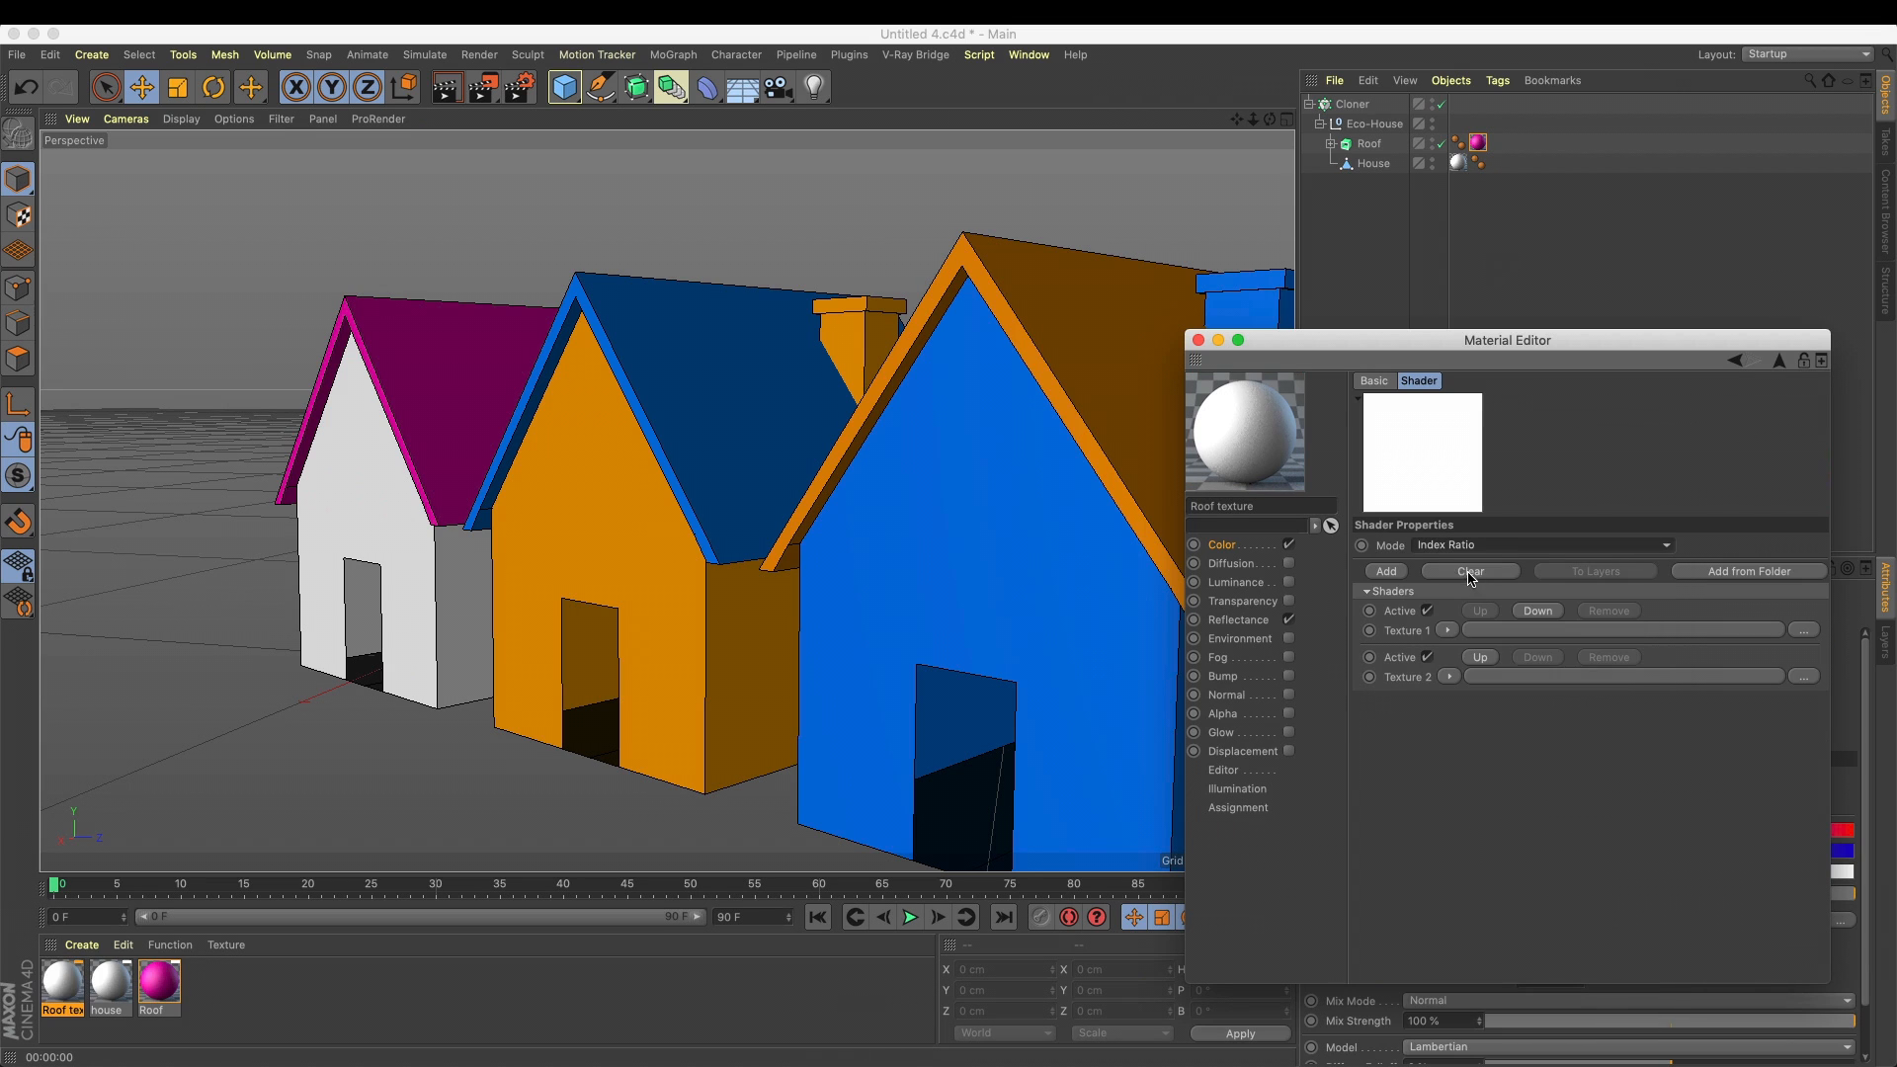
{"action": "left_click", "coordinate": [1387, 572]}
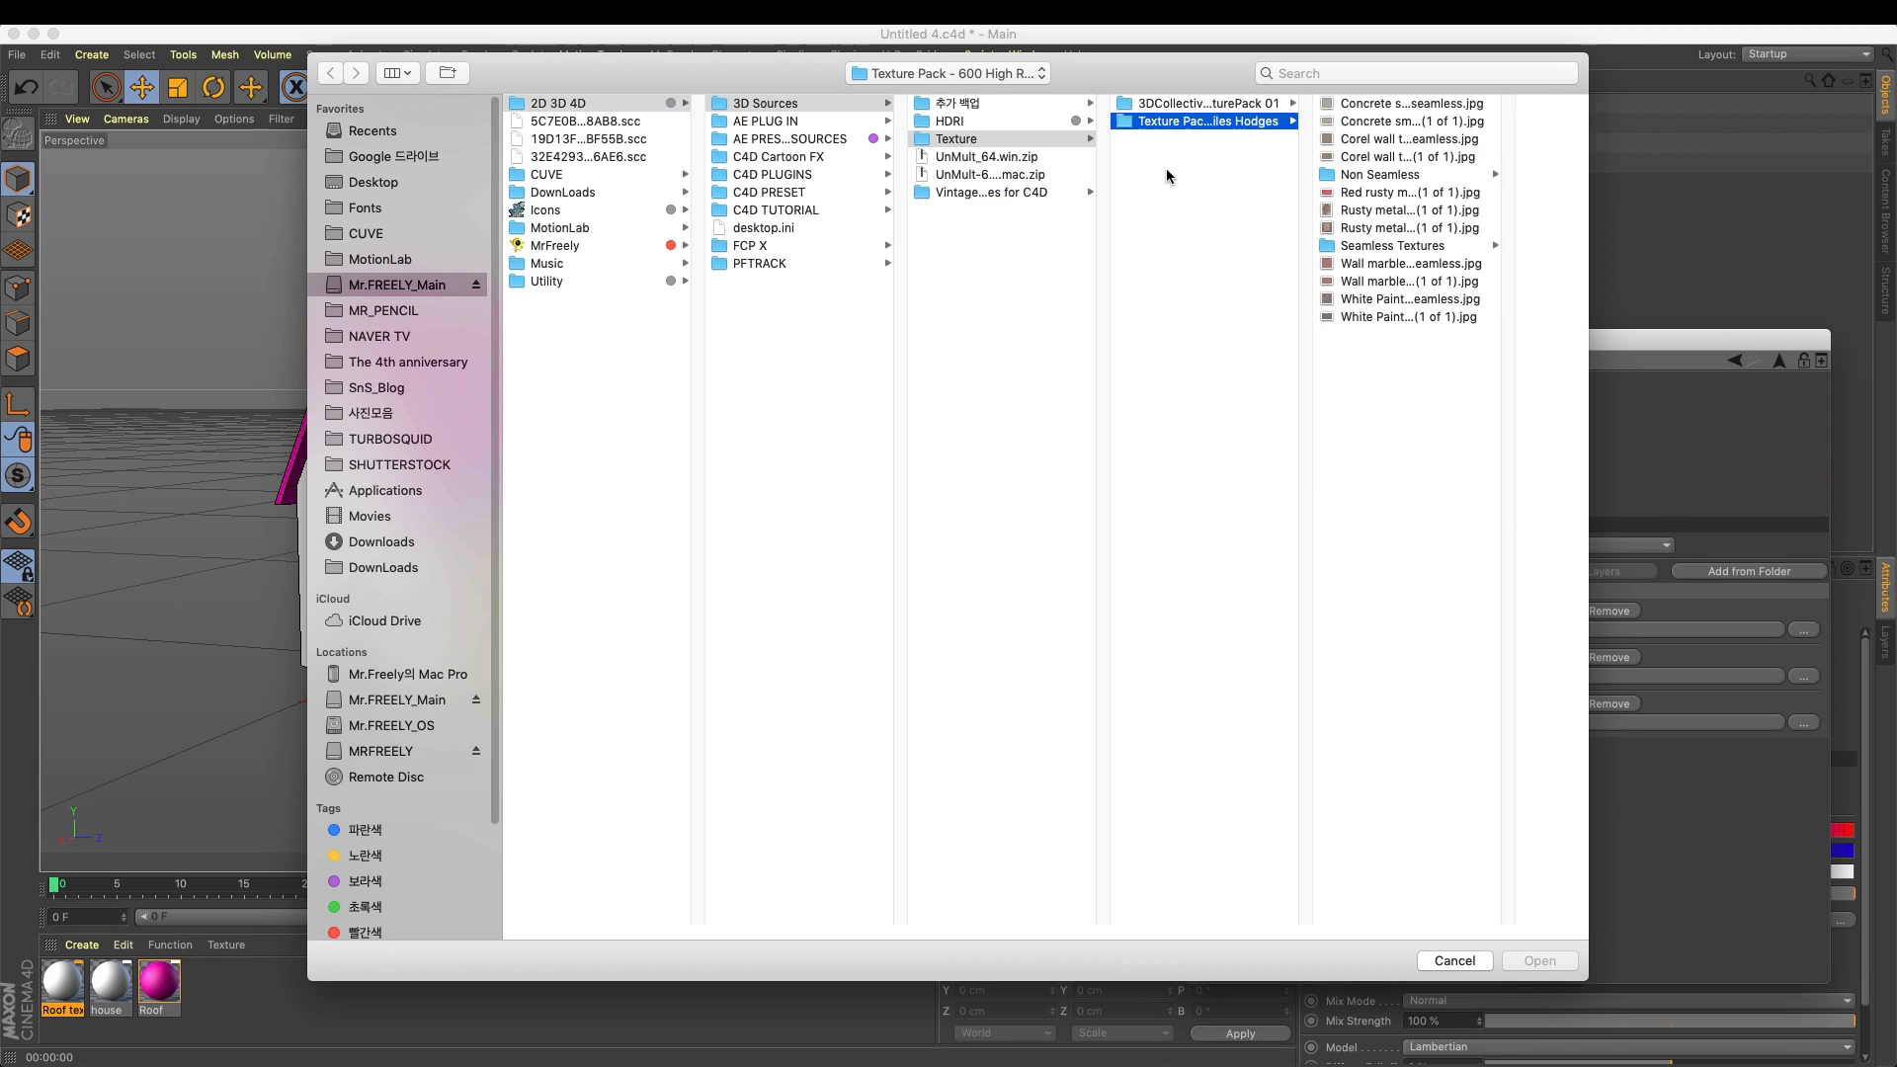
Load "Concrete smooth texture tn (1 of 1) seamless.jpg" into Texture 1 and copy the image to the project location
{"action": "left_click", "coordinate": [1411, 104]}
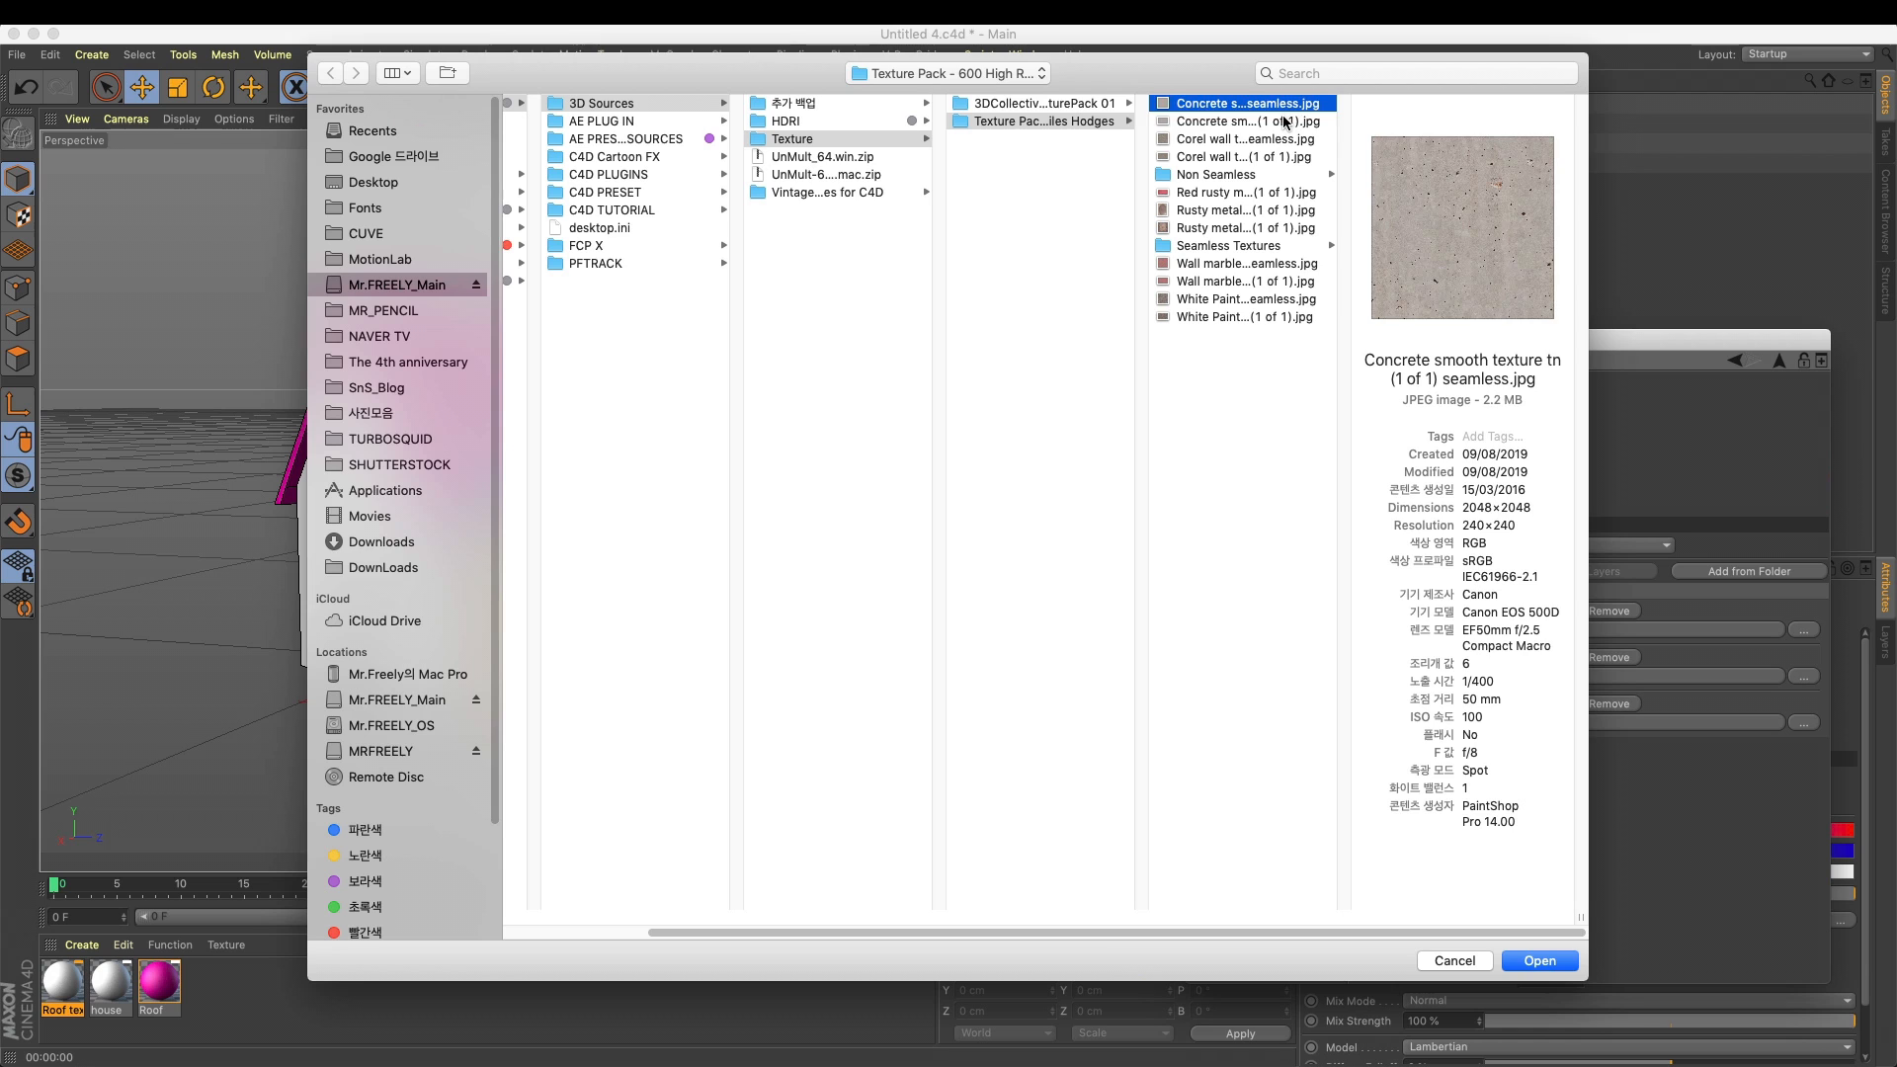
{"action": "left_click", "coordinate": [1285, 120]}
{"action": "left_click", "coordinate": [1282, 105]}
{"action": "left_click", "coordinate": [1539, 960]}
{"action": "left_click", "coordinate": [1098, 367]}
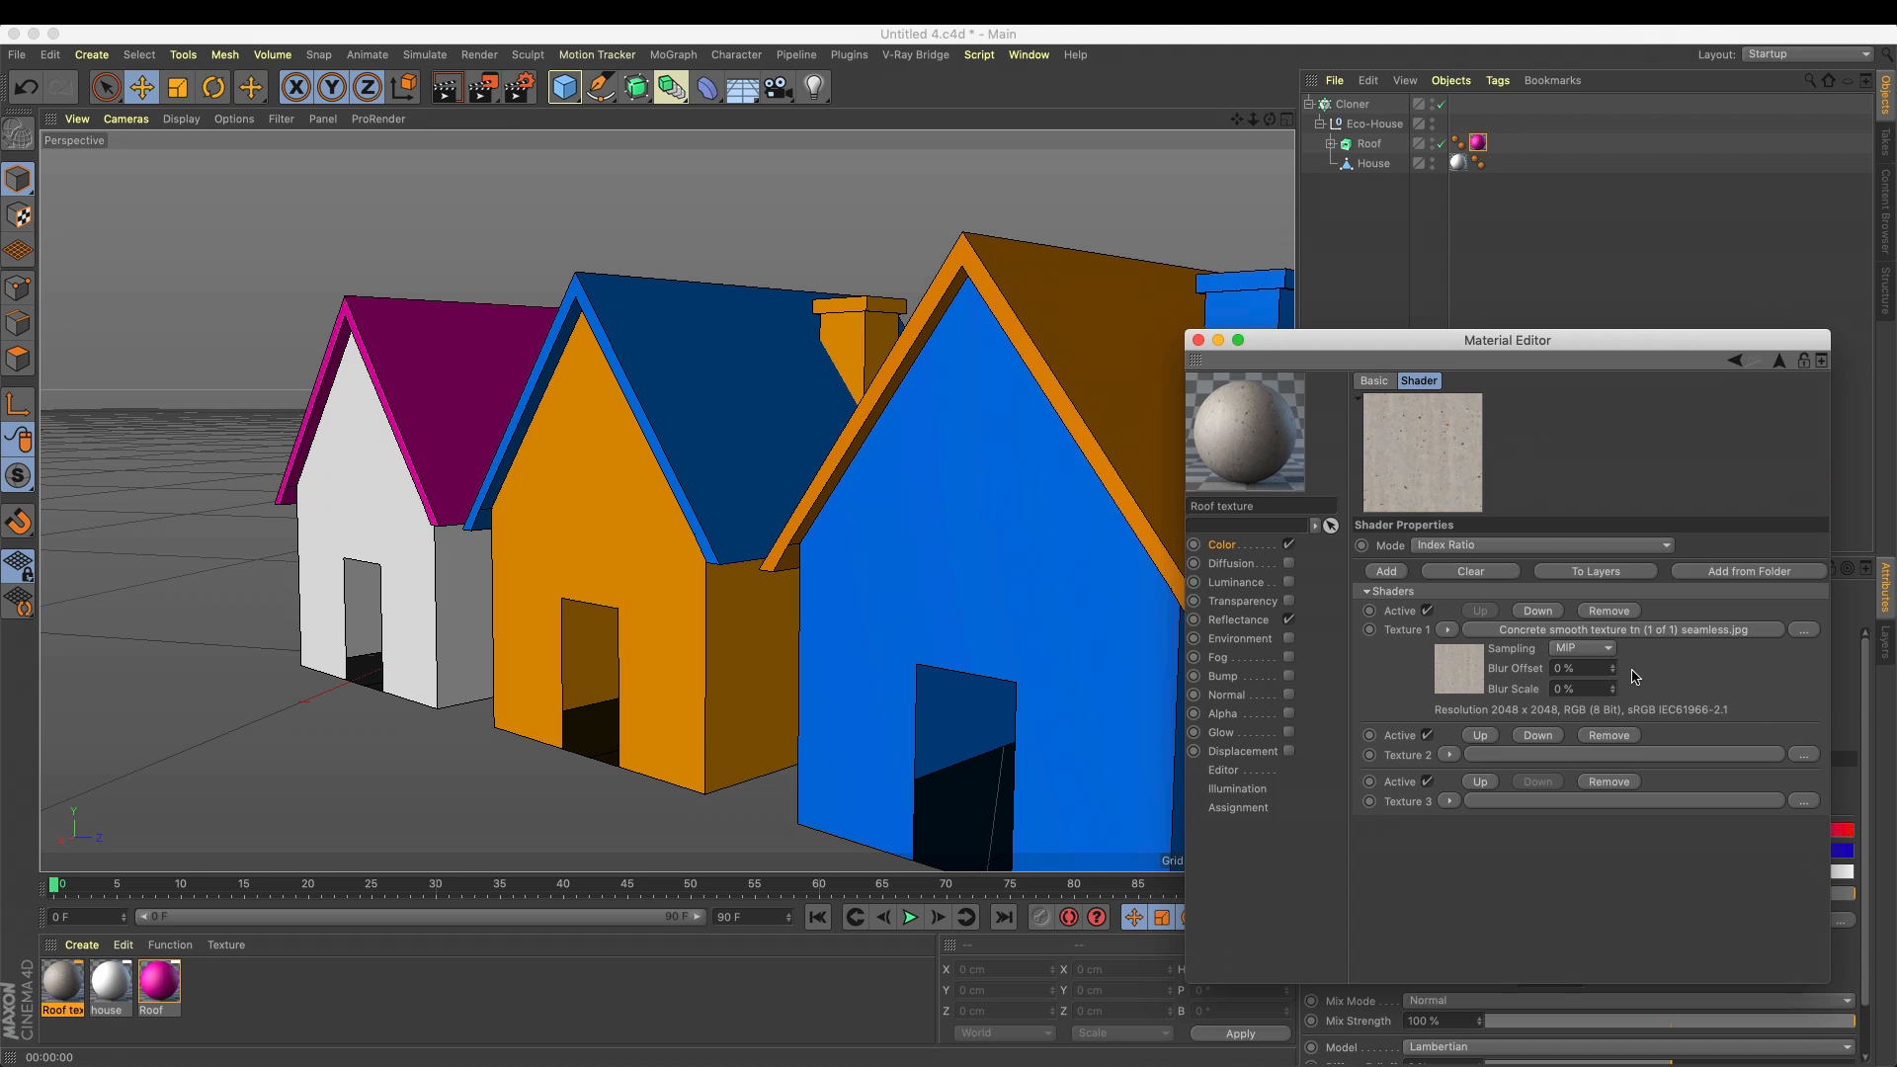
Load "(BRICK 12) wall dark grunge building texture.jpg" from the Non Seamless folder into Texture 2 and copy it to the project location
{"action": "left_click", "coordinate": [1803, 755]}
{"action": "left_click", "coordinate": [586, 227]}
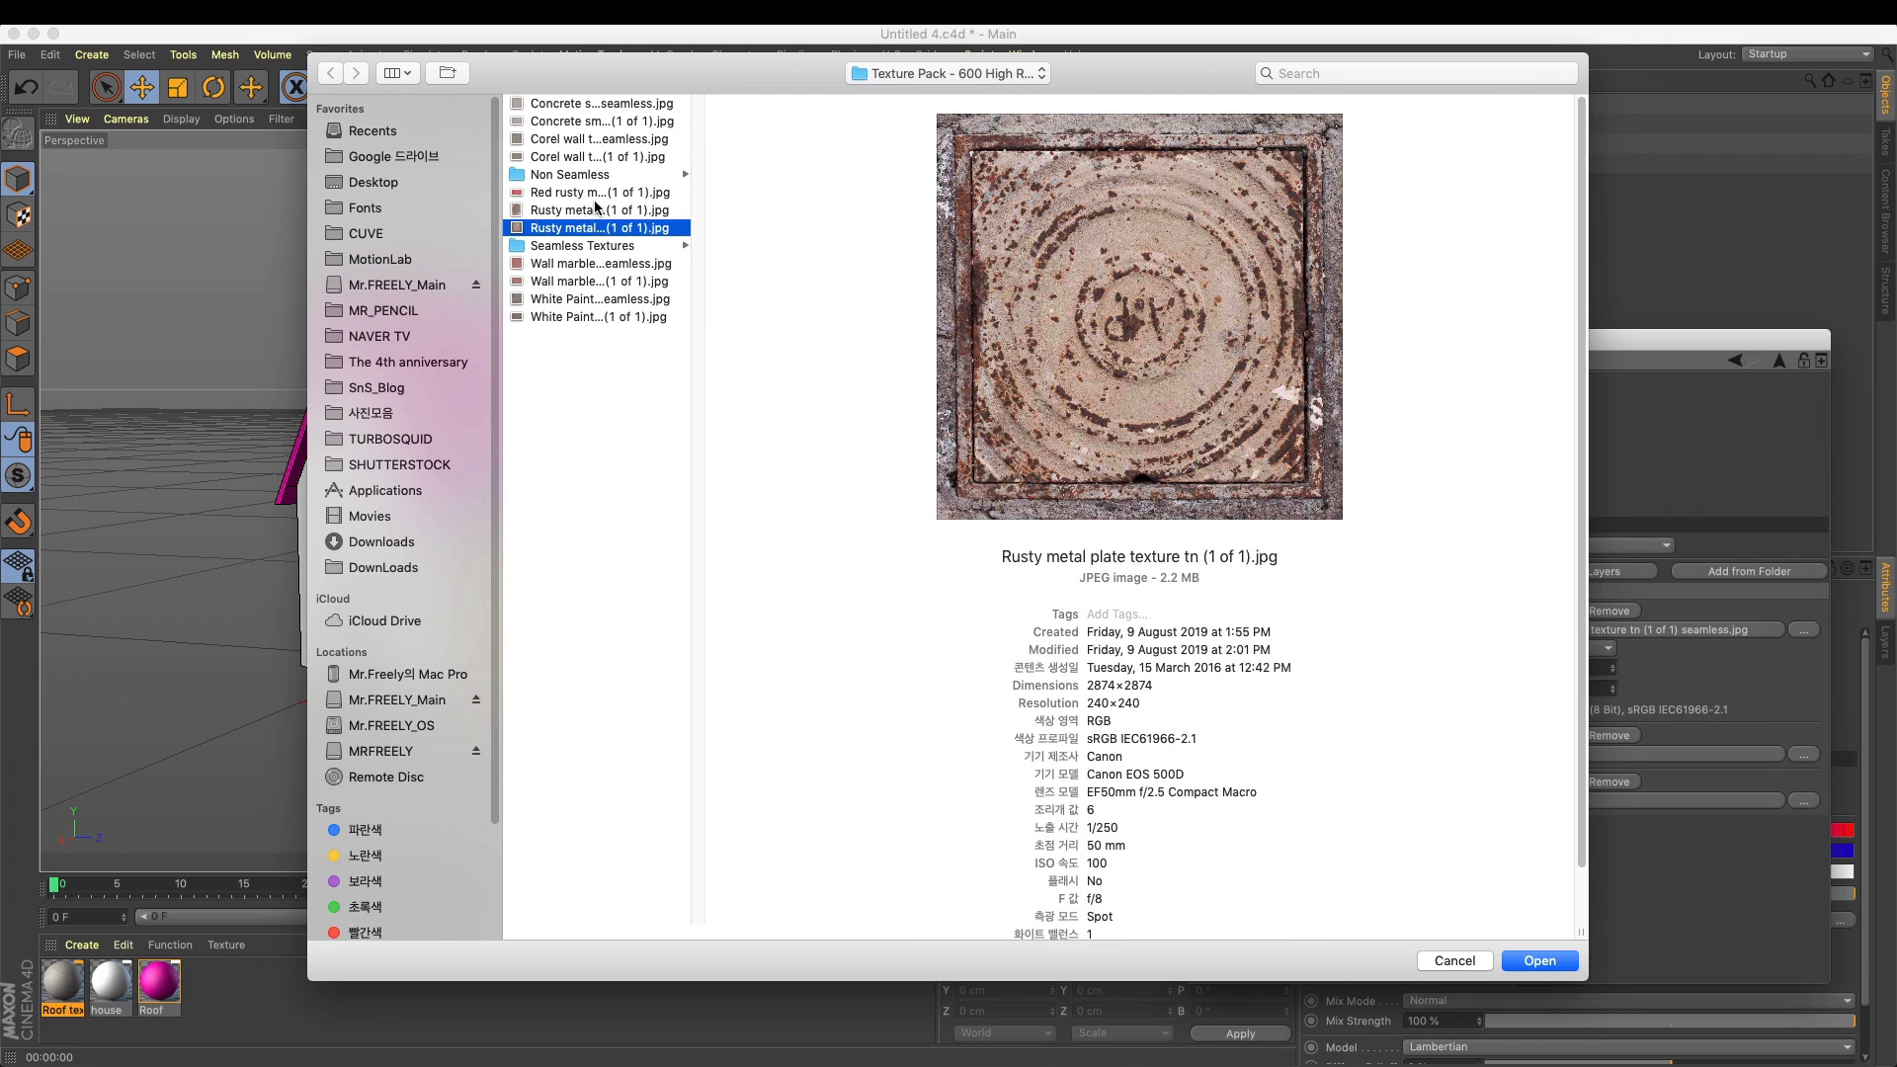
{"action": "left_click", "coordinate": [595, 209]}
{"action": "left_click", "coordinate": [595, 195]}
{"action": "left_click", "coordinate": [595, 180]}
{"action": "left_click", "coordinate": [756, 174]}
{"action": "left_click", "coordinate": [757, 244]}
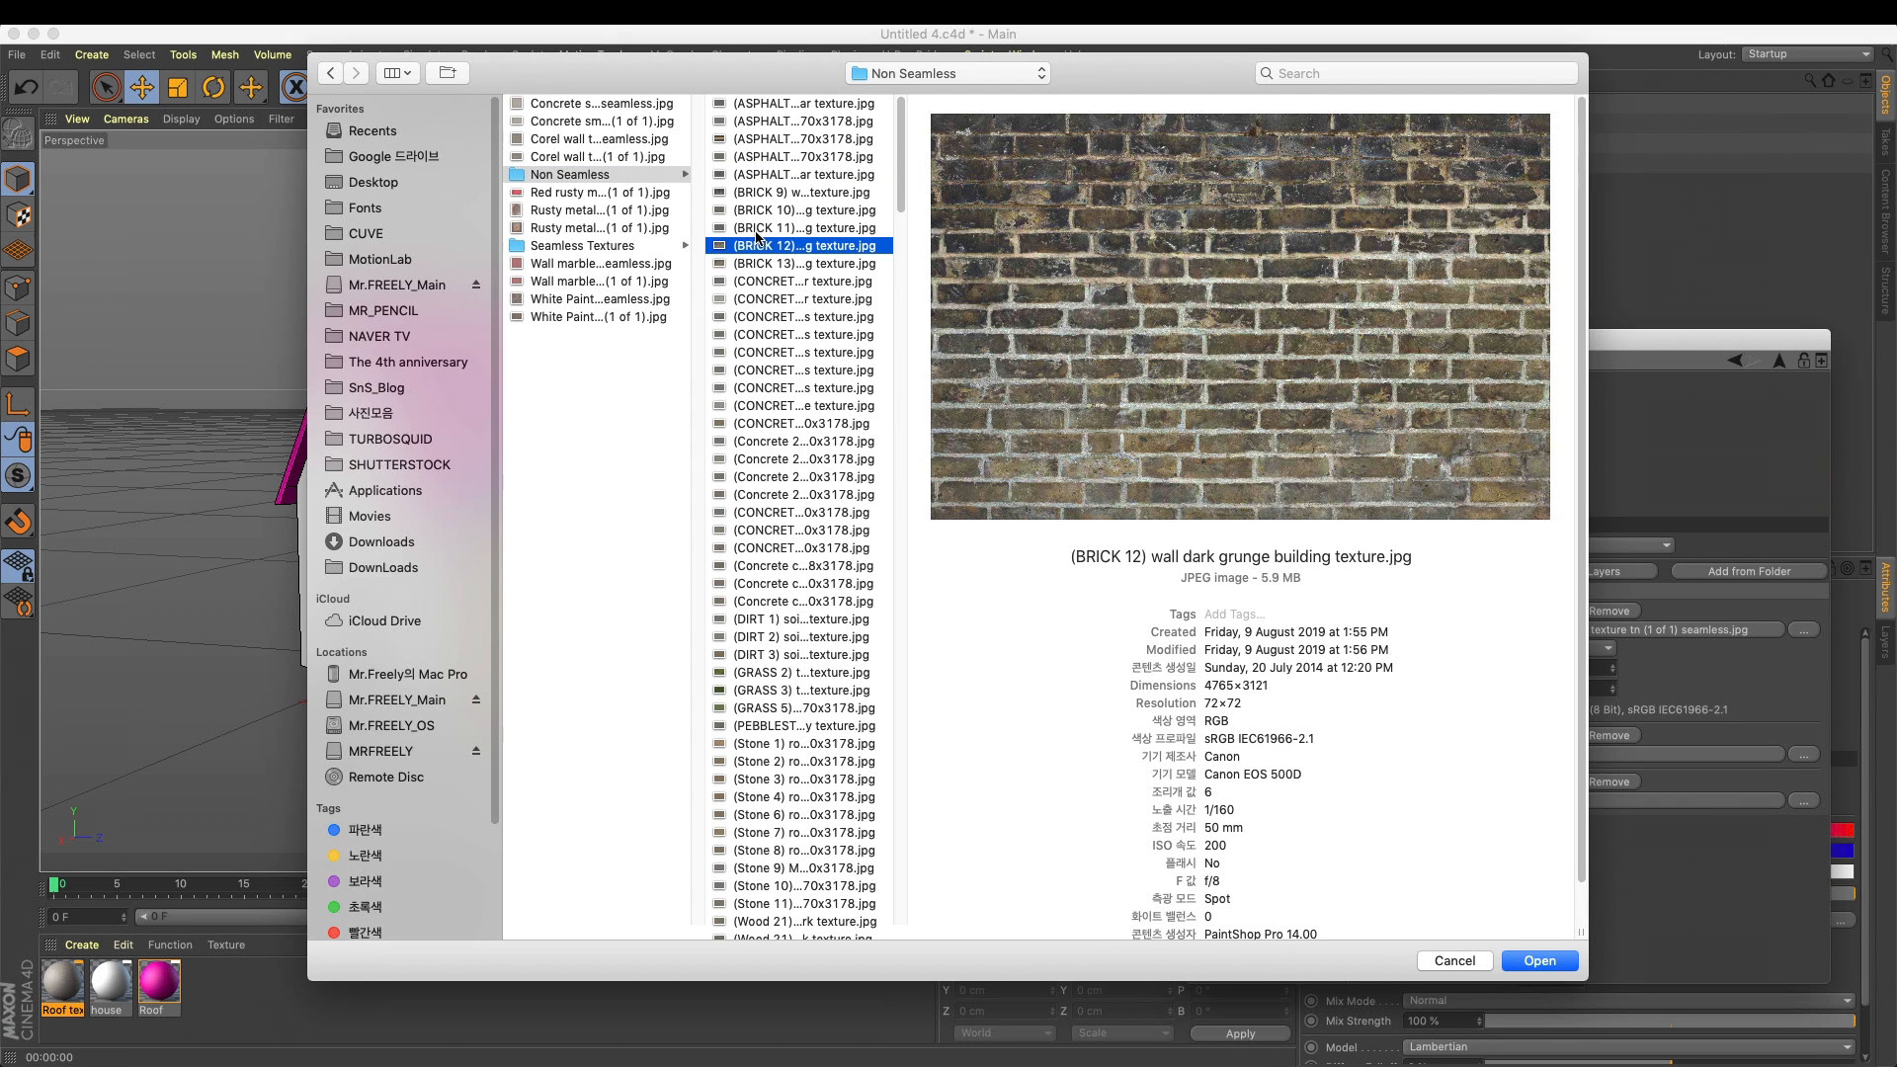
{"action": "left_click", "coordinate": [1540, 964]}
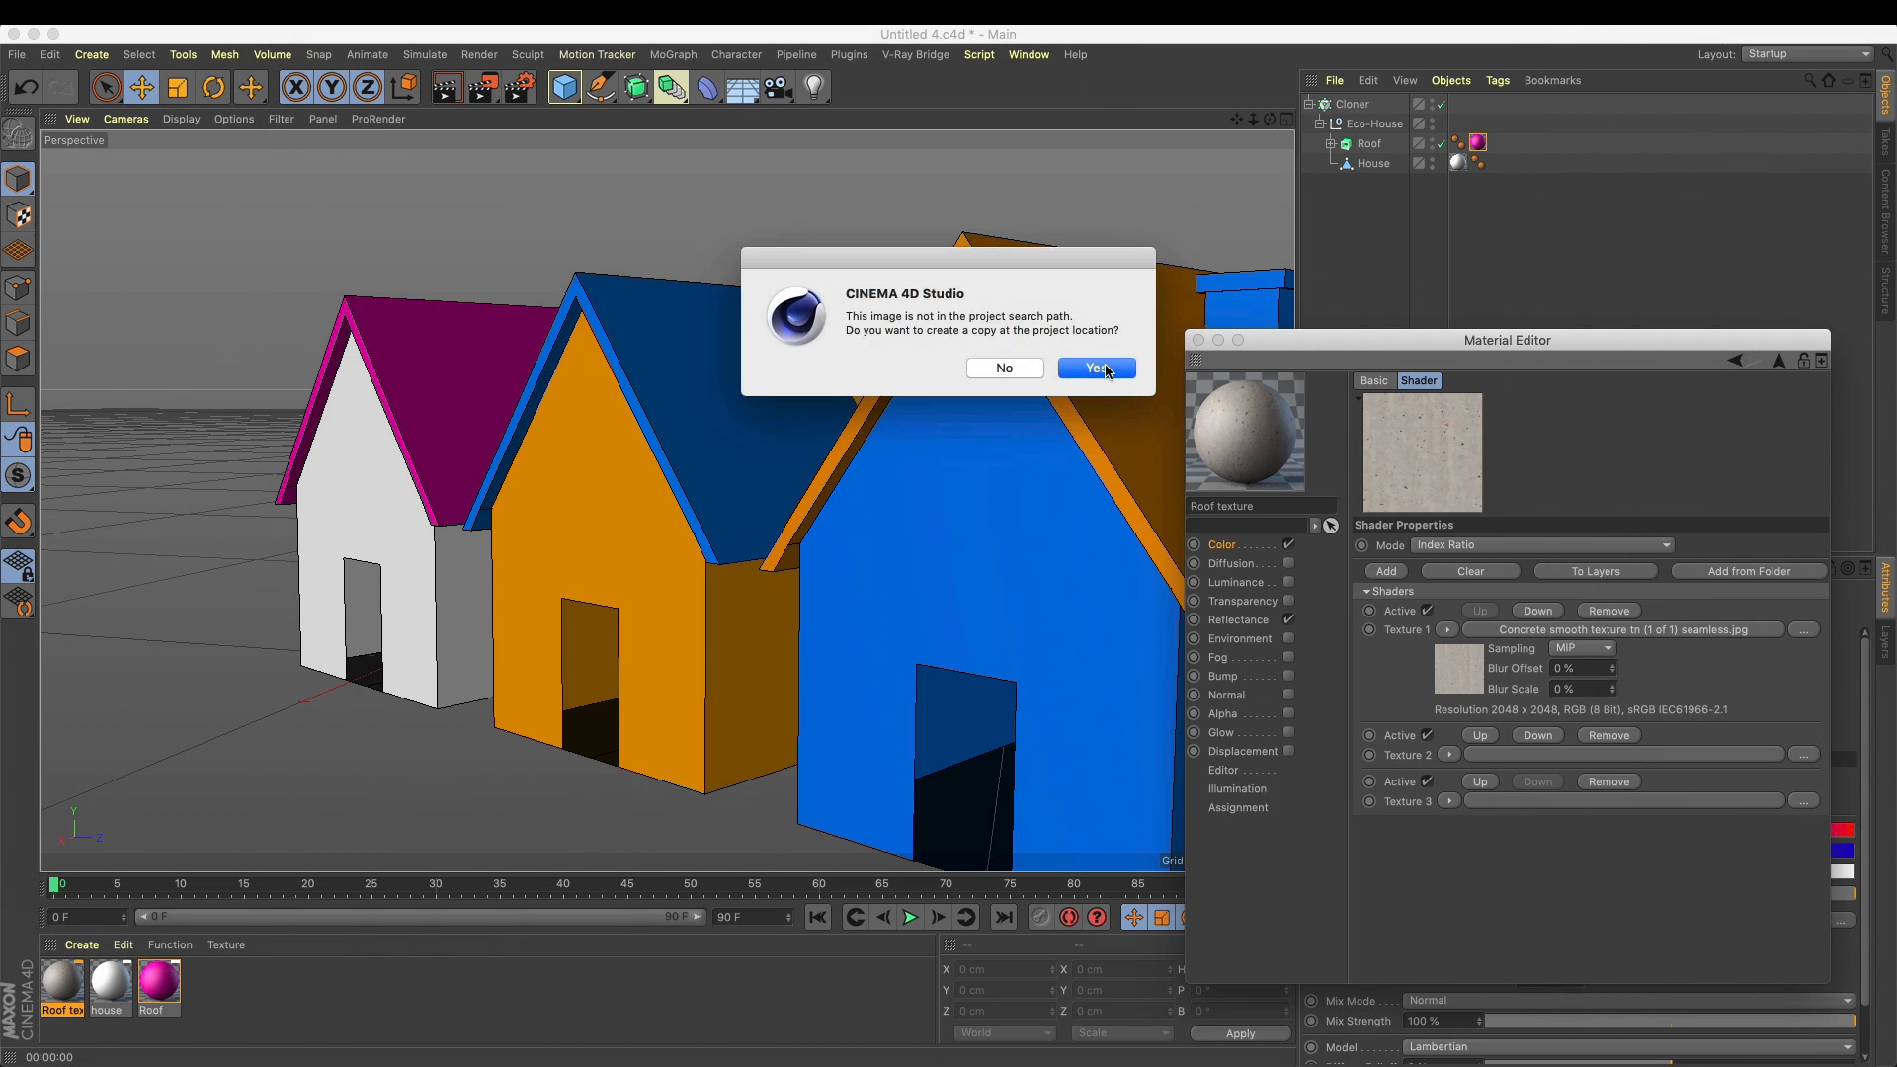
{"action": "left_click", "coordinate": [1096, 367]}
Load "Wood dry cracked bench plank tree bark texture ver 13.jpg" into Texture 3 and copy the image to the project location
{"action": "left_click", "coordinate": [1804, 879]}
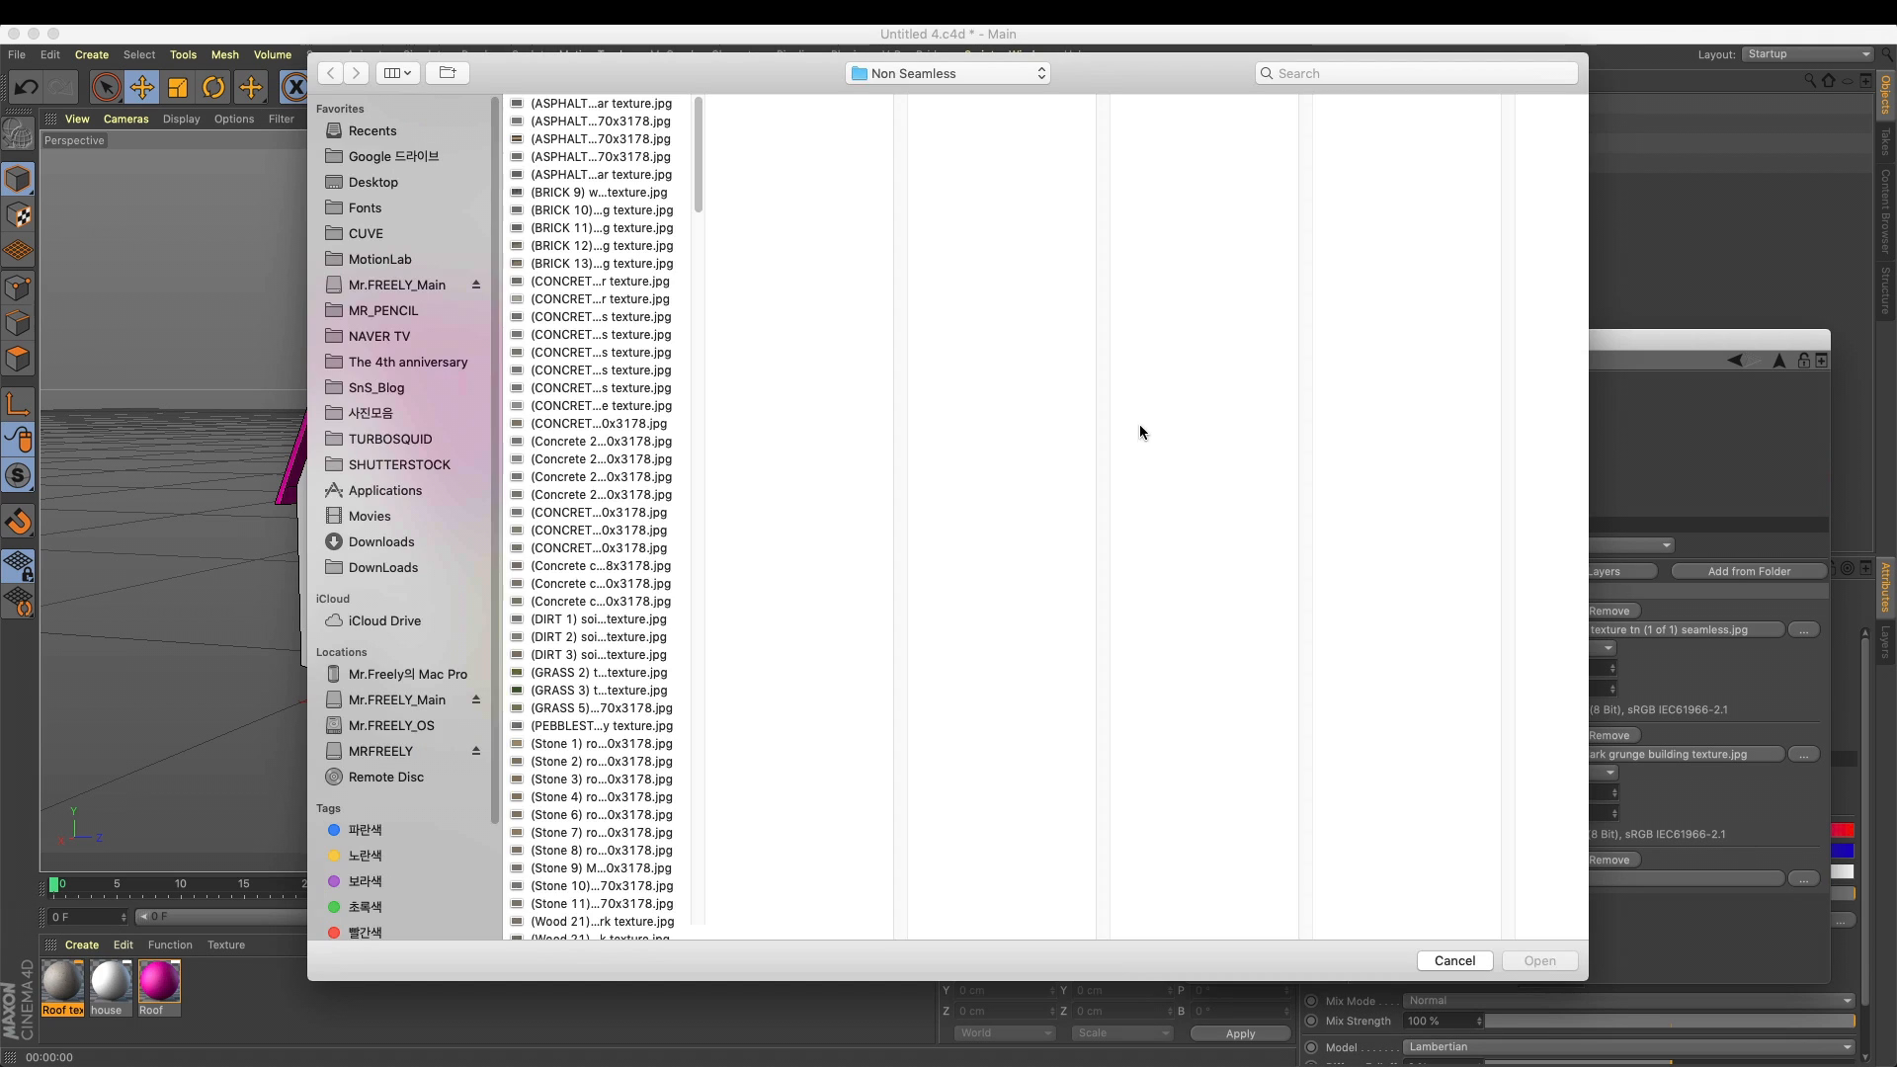
{"action": "left_click", "coordinate": [587, 619]}
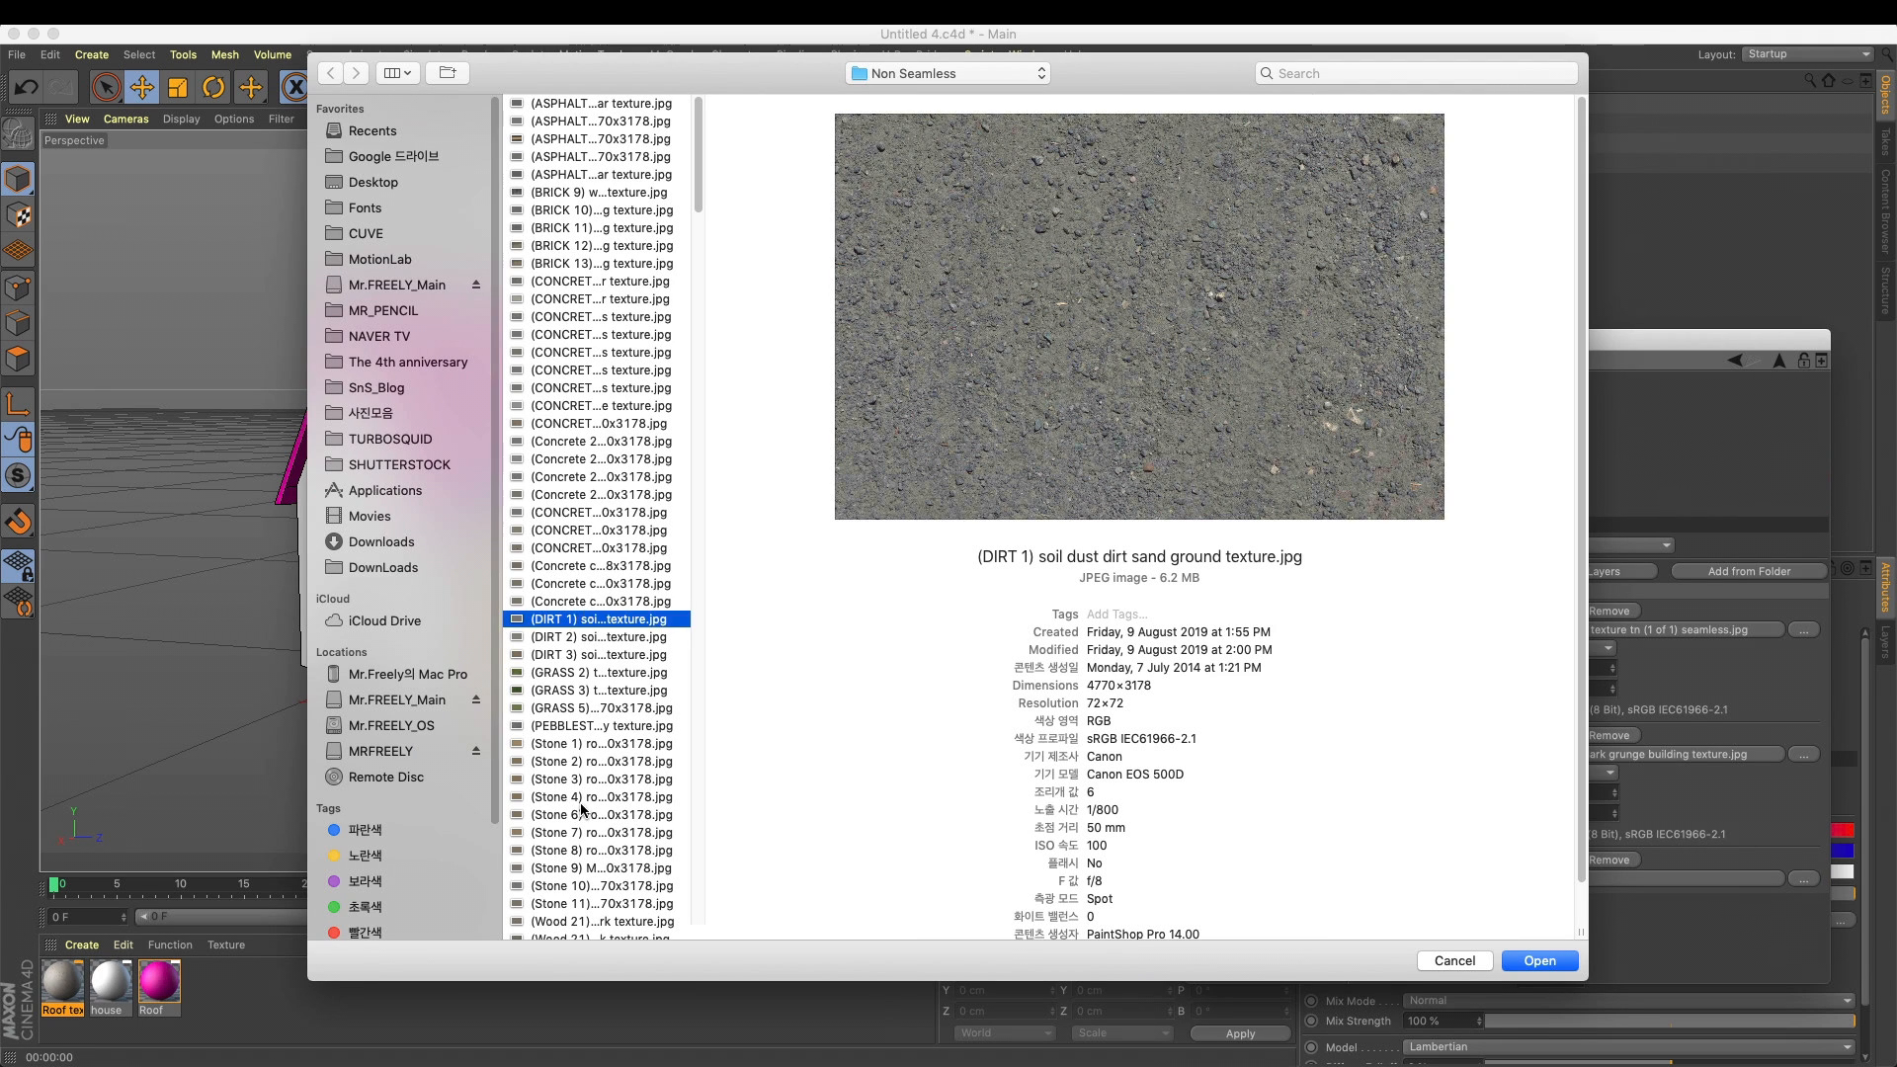
{"action": "left_click", "coordinate": [581, 814]}
{"action": "left_click_drag", "start_coordinate": [698, 184], "coordinate": [709, 879]}
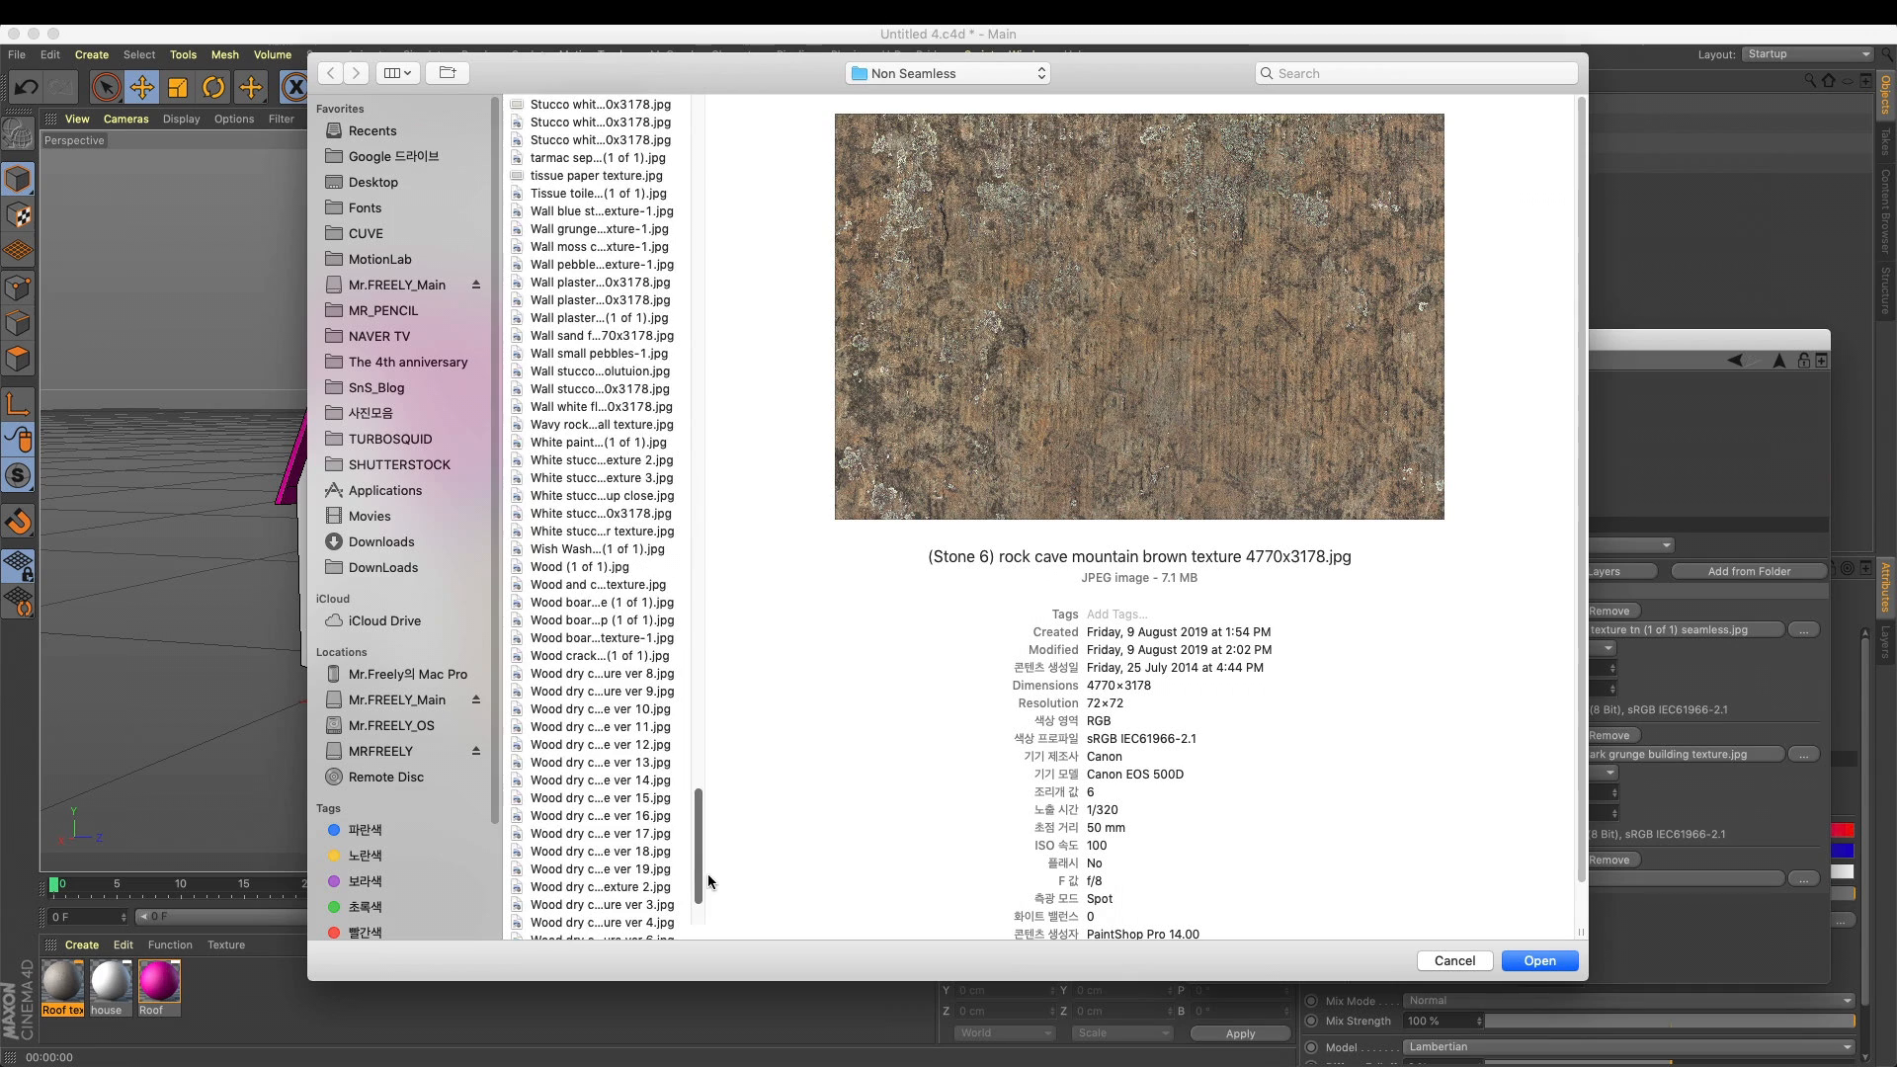
{"action": "left_click", "coordinate": [630, 834]}
{"action": "left_click", "coordinate": [637, 389]}
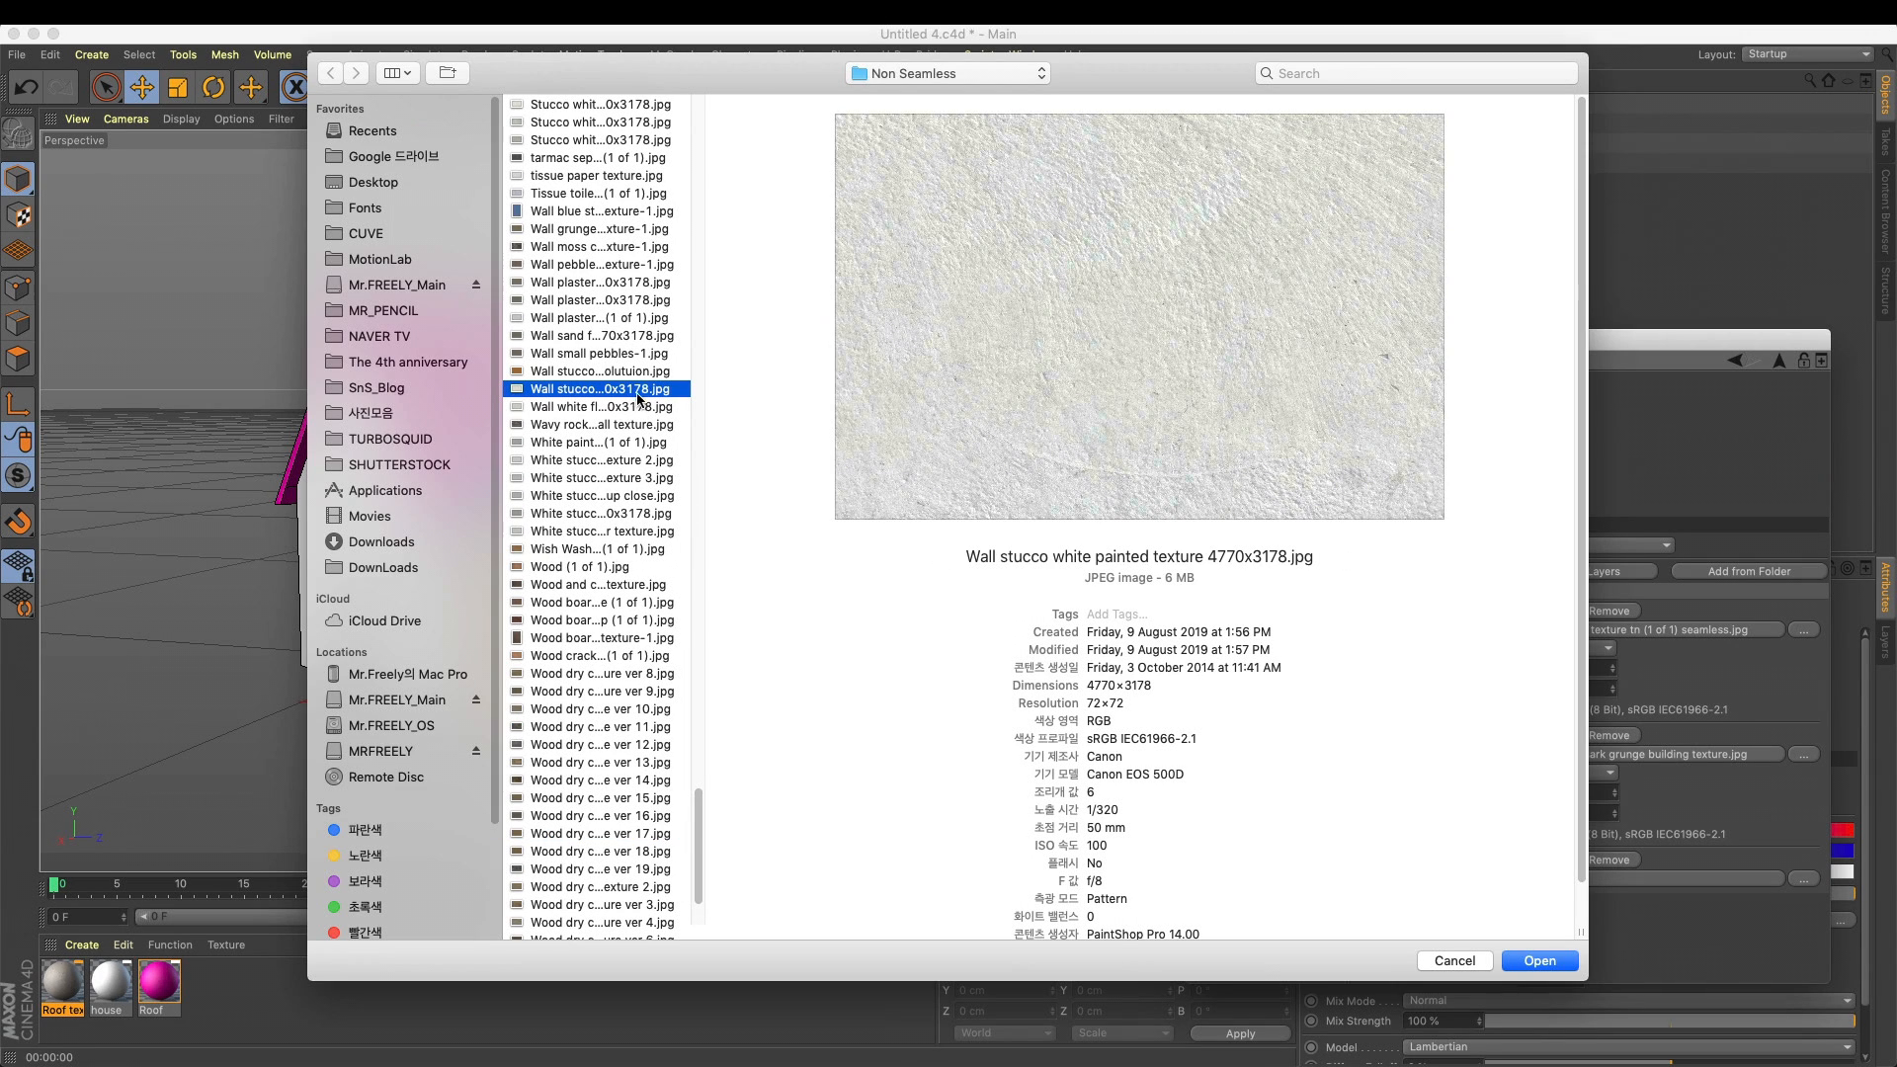
{"action": "left_click", "coordinate": [607, 531]}
{"action": "left_click", "coordinate": [608, 602]}
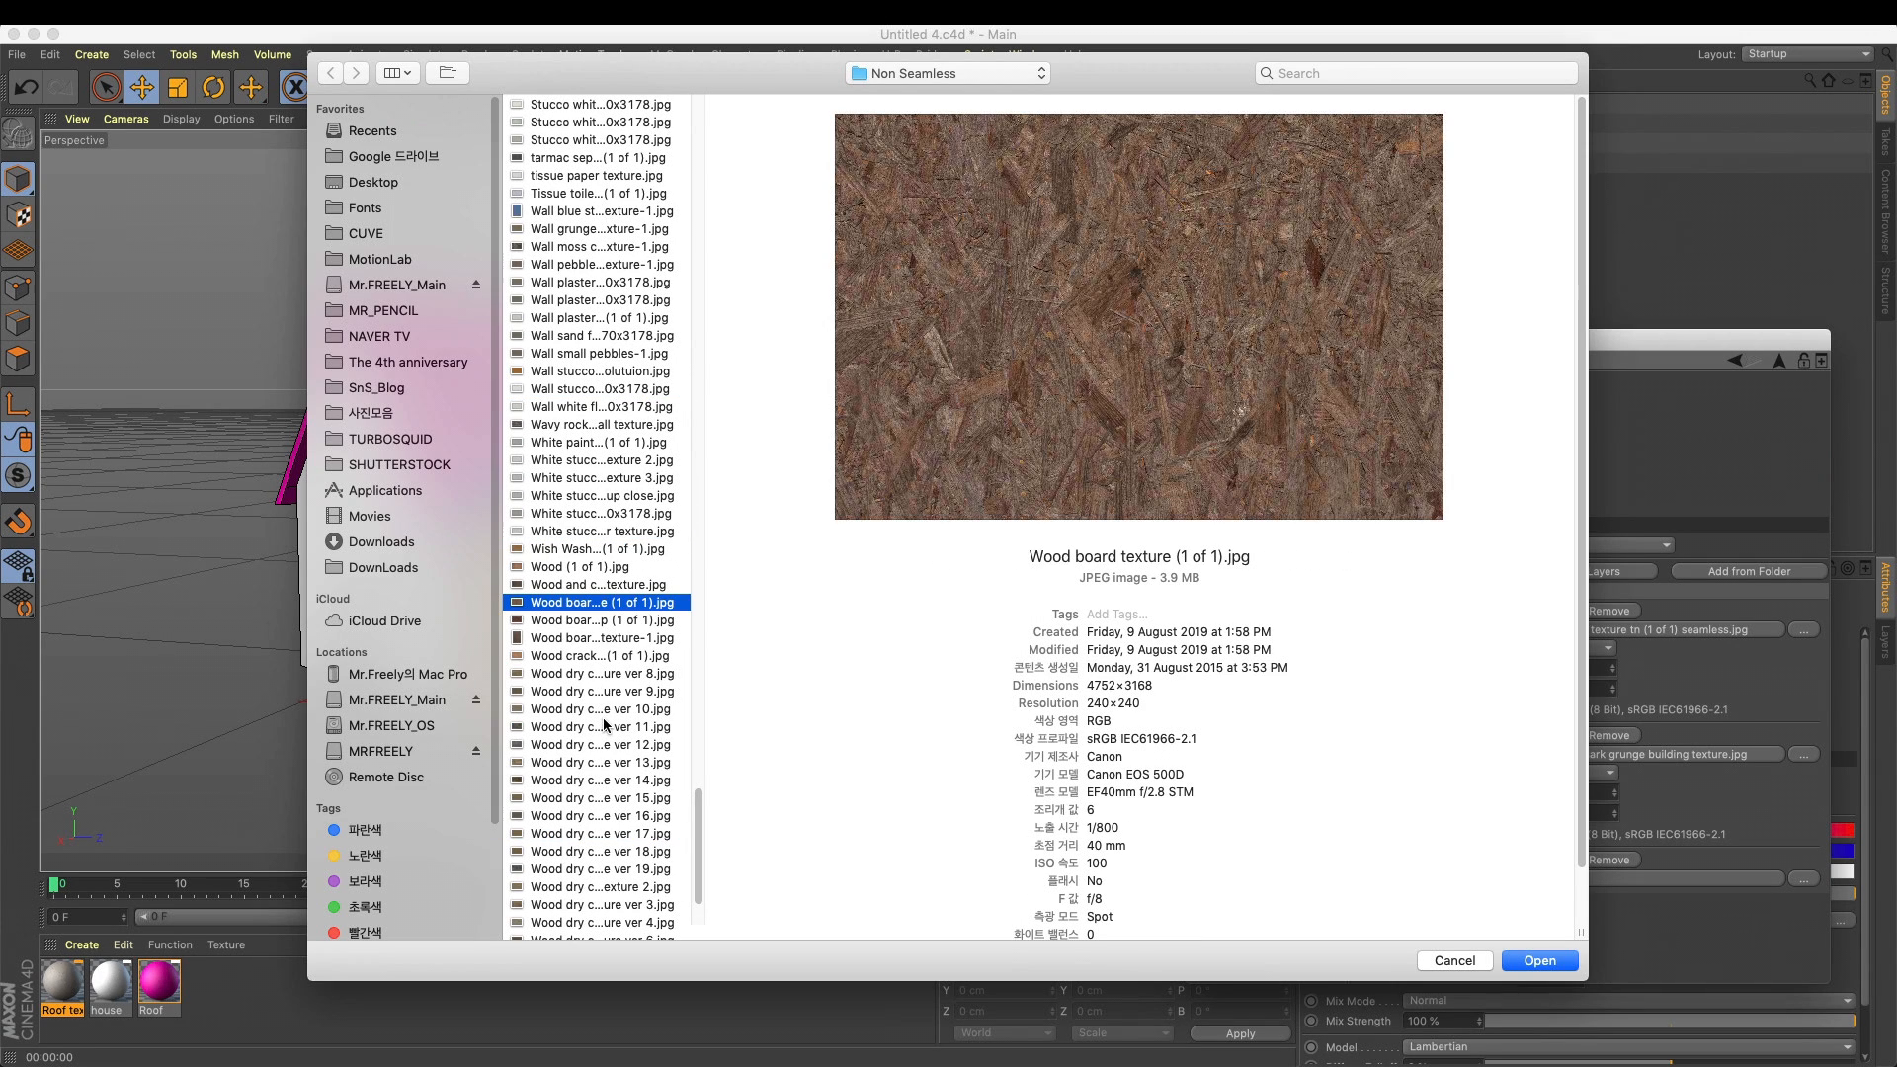
{"action": "left_click", "coordinate": [603, 726]}
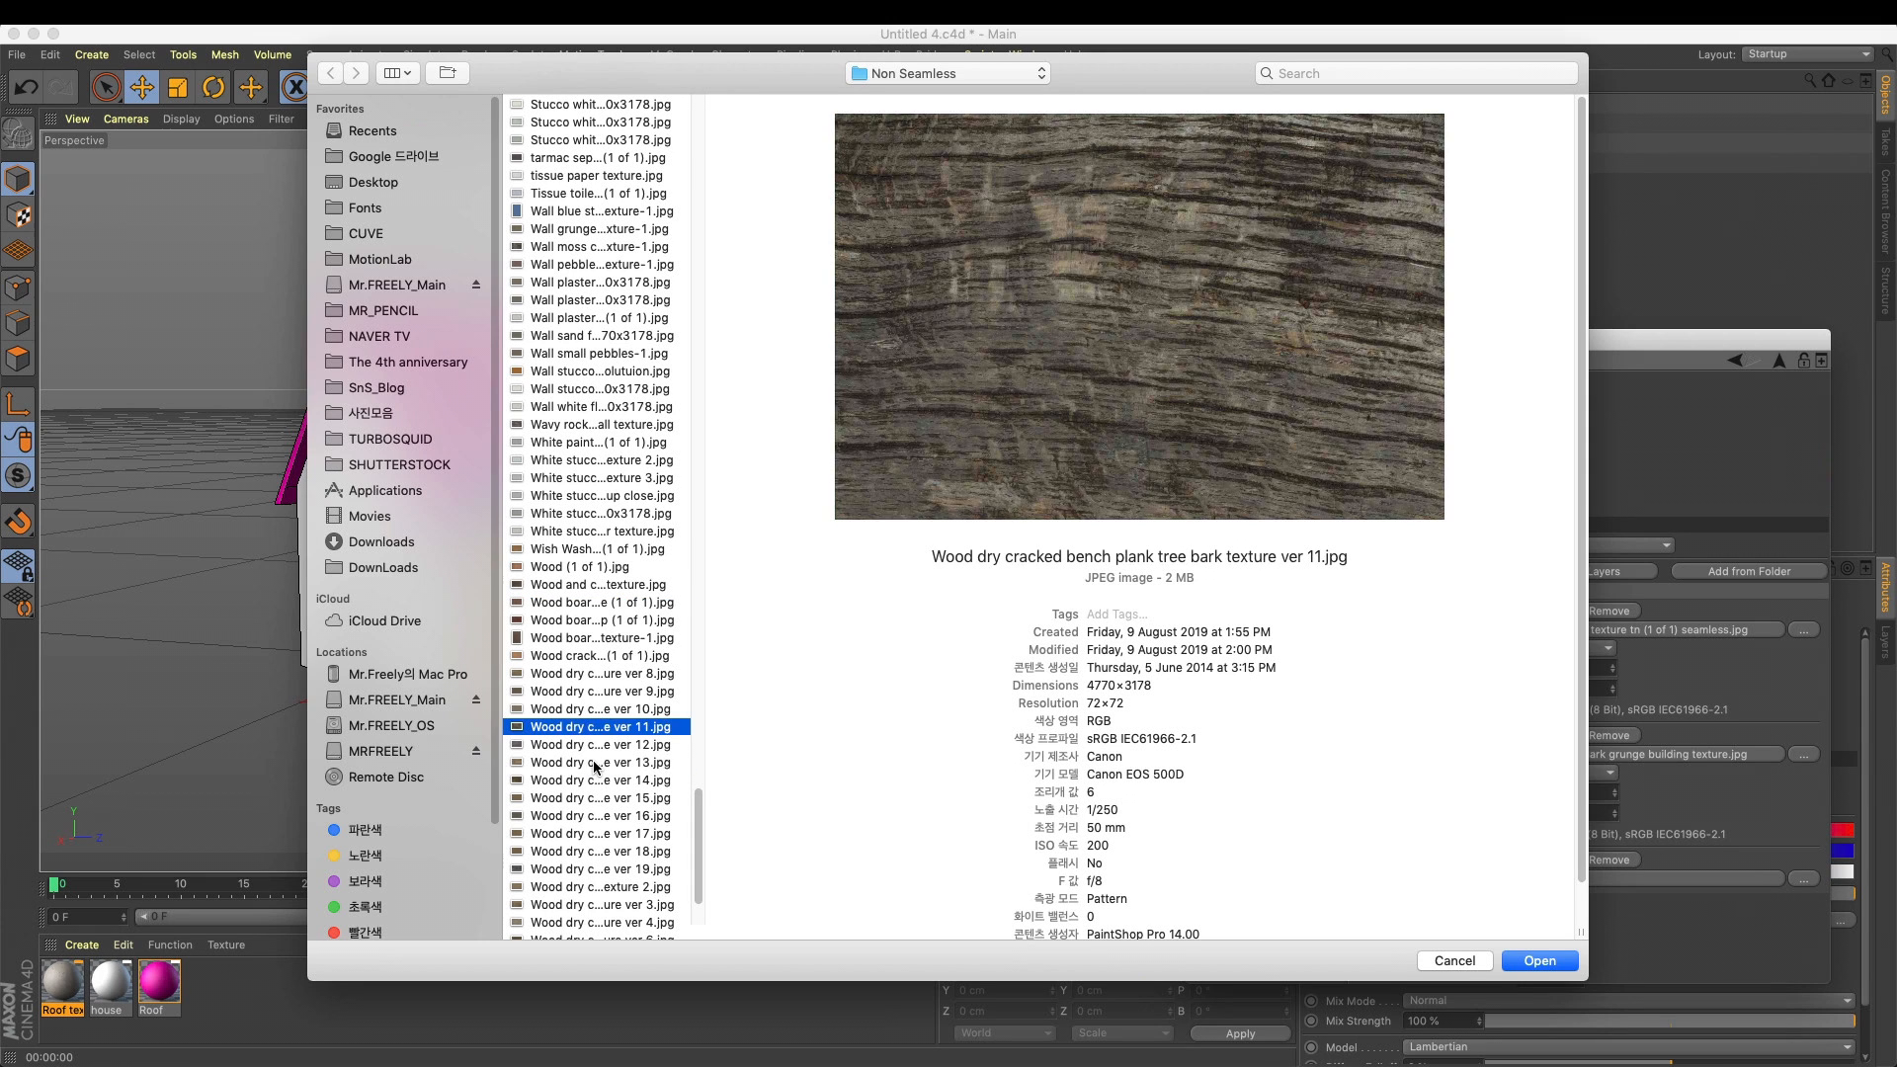
{"action": "left_click", "coordinate": [590, 761]}
{"action": "left_click", "coordinate": [1537, 964]}
{"action": "left_click", "coordinate": [1097, 369]}
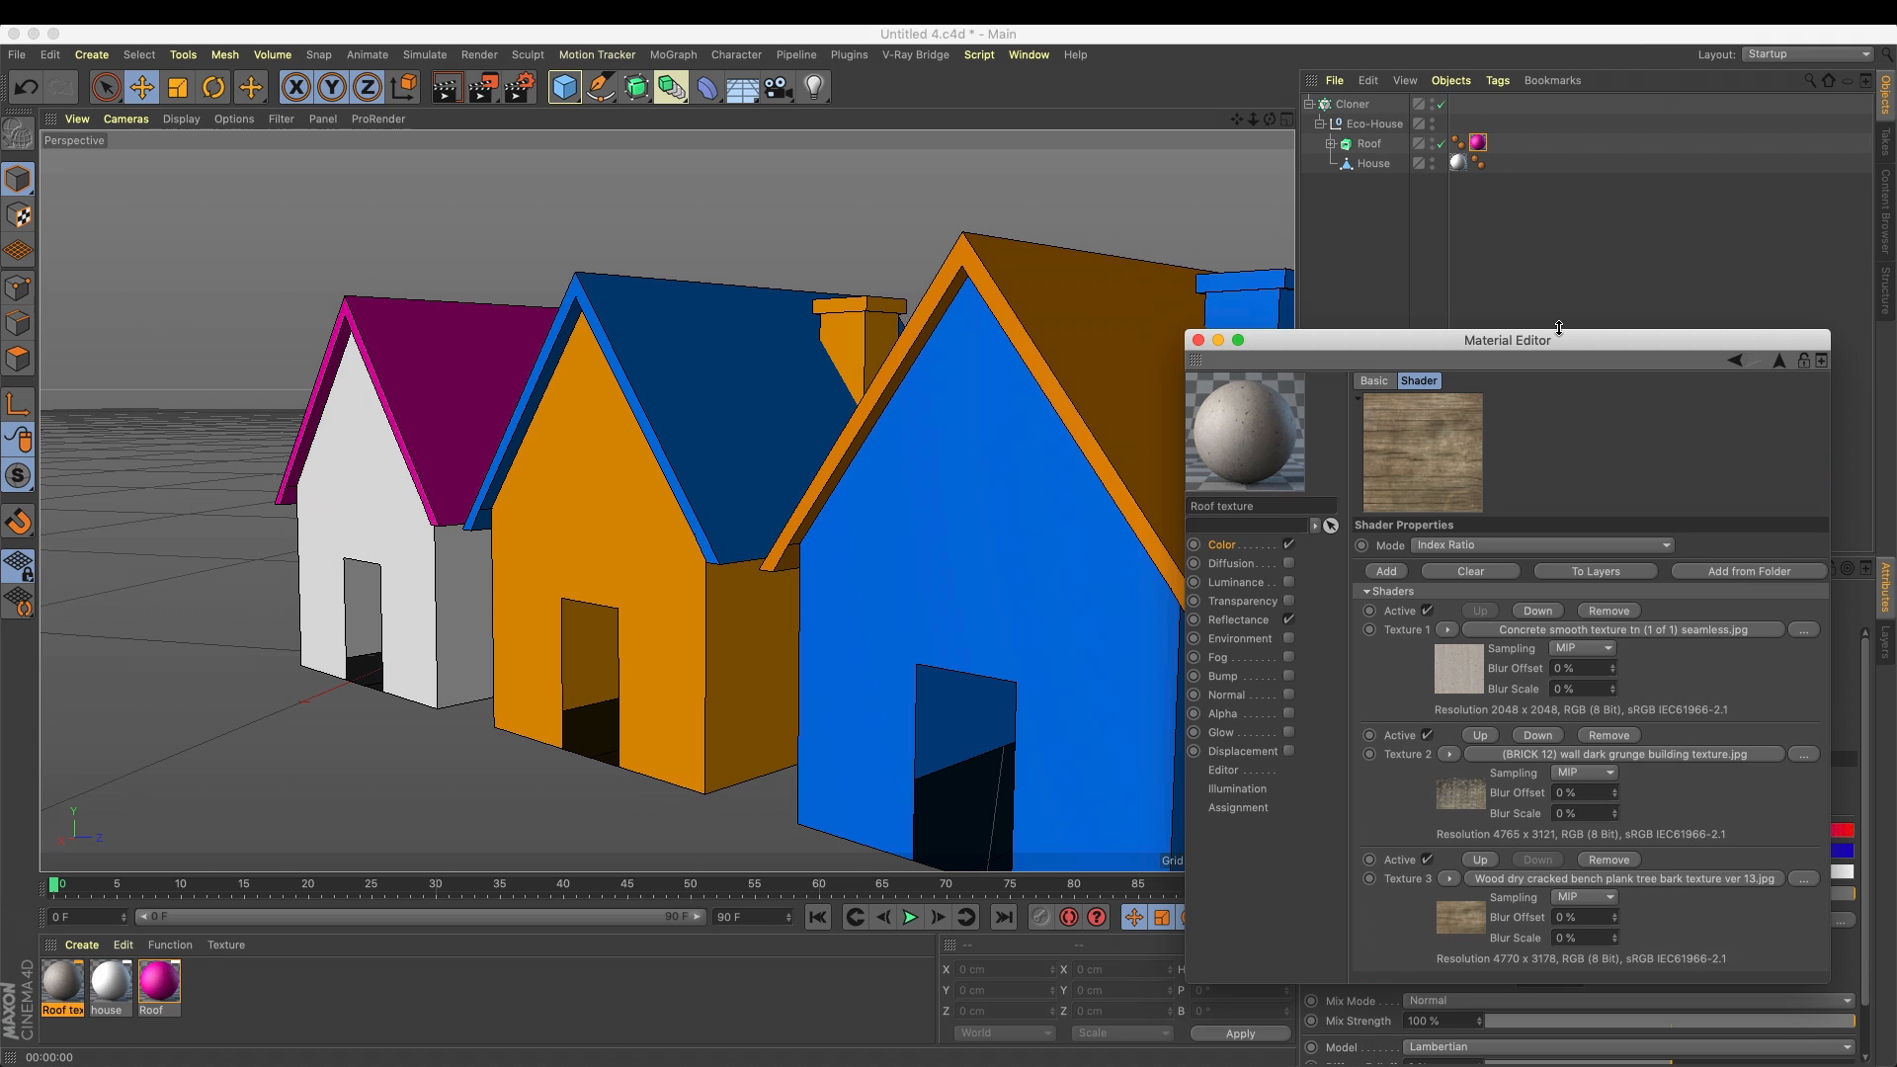
Apply the Roof texture material to the Roof object and render the view
{"action": "left_click_drag", "start_coordinate": [1559, 328], "coordinate": [1571, 252]}
{"action": "left_click_drag", "start_coordinate": [61, 978], "coordinate": [1376, 152]}
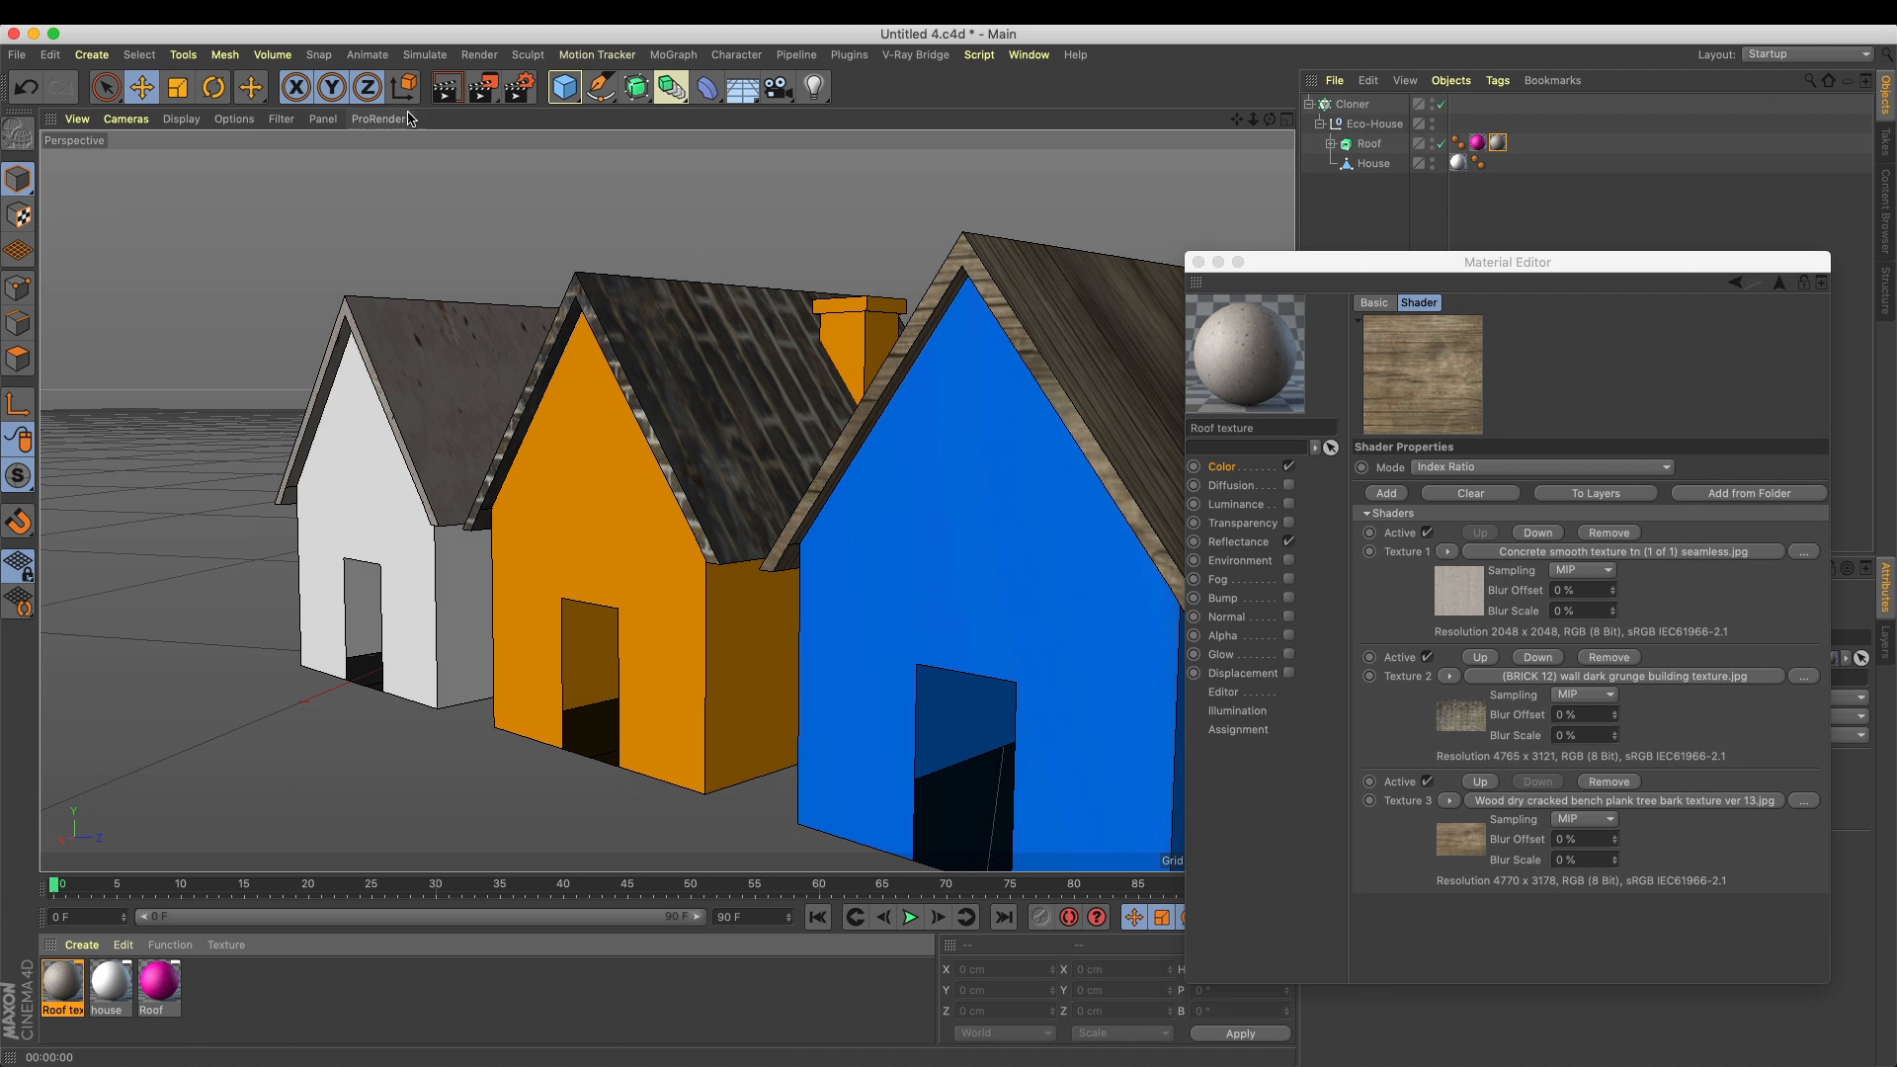
{"action": "left_click", "coordinate": [447, 87]}
{"action": "left_click_drag", "start_coordinate": [1338, 263], "coordinate": [564, 767]}
Set the projection of the Roof object's Roof texture tag to Cubic and render the view
{"action": "left_click", "coordinate": [1492, 140]}
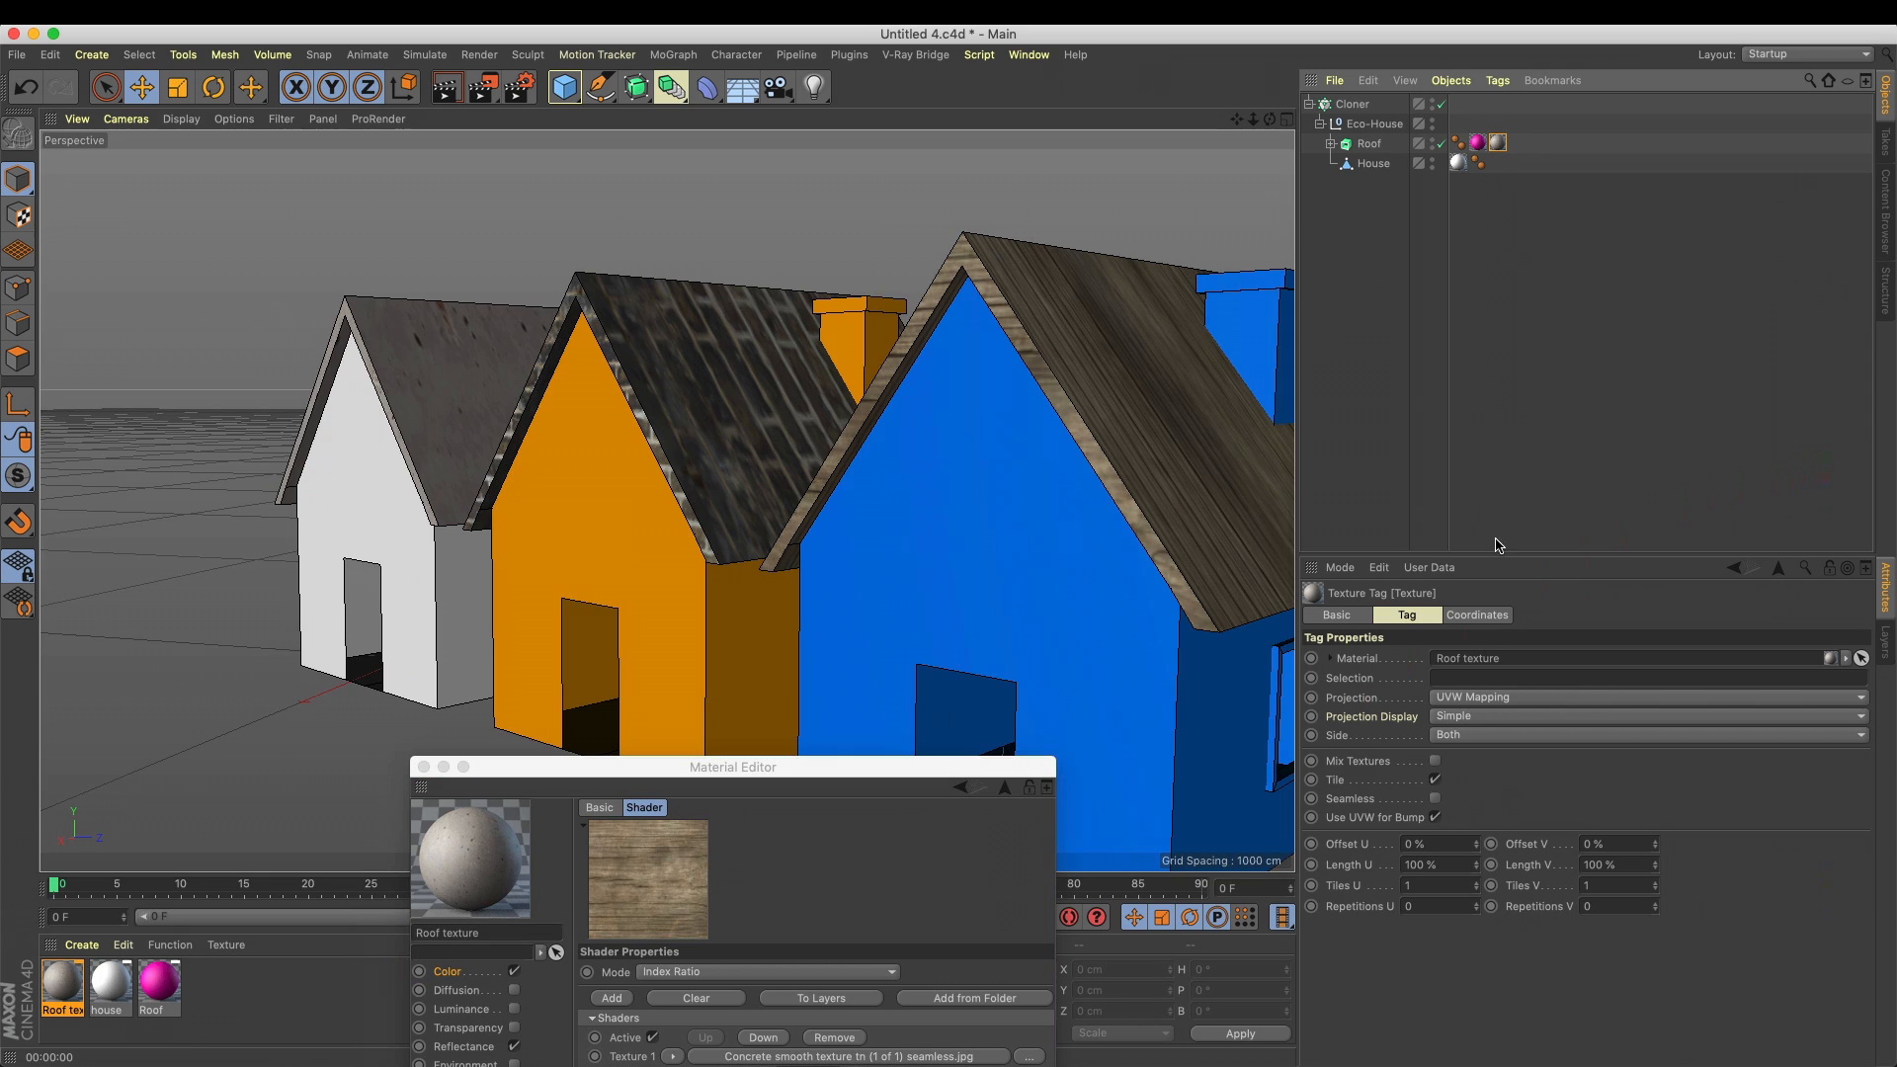
{"action": "left_click", "coordinate": [1477, 697]}
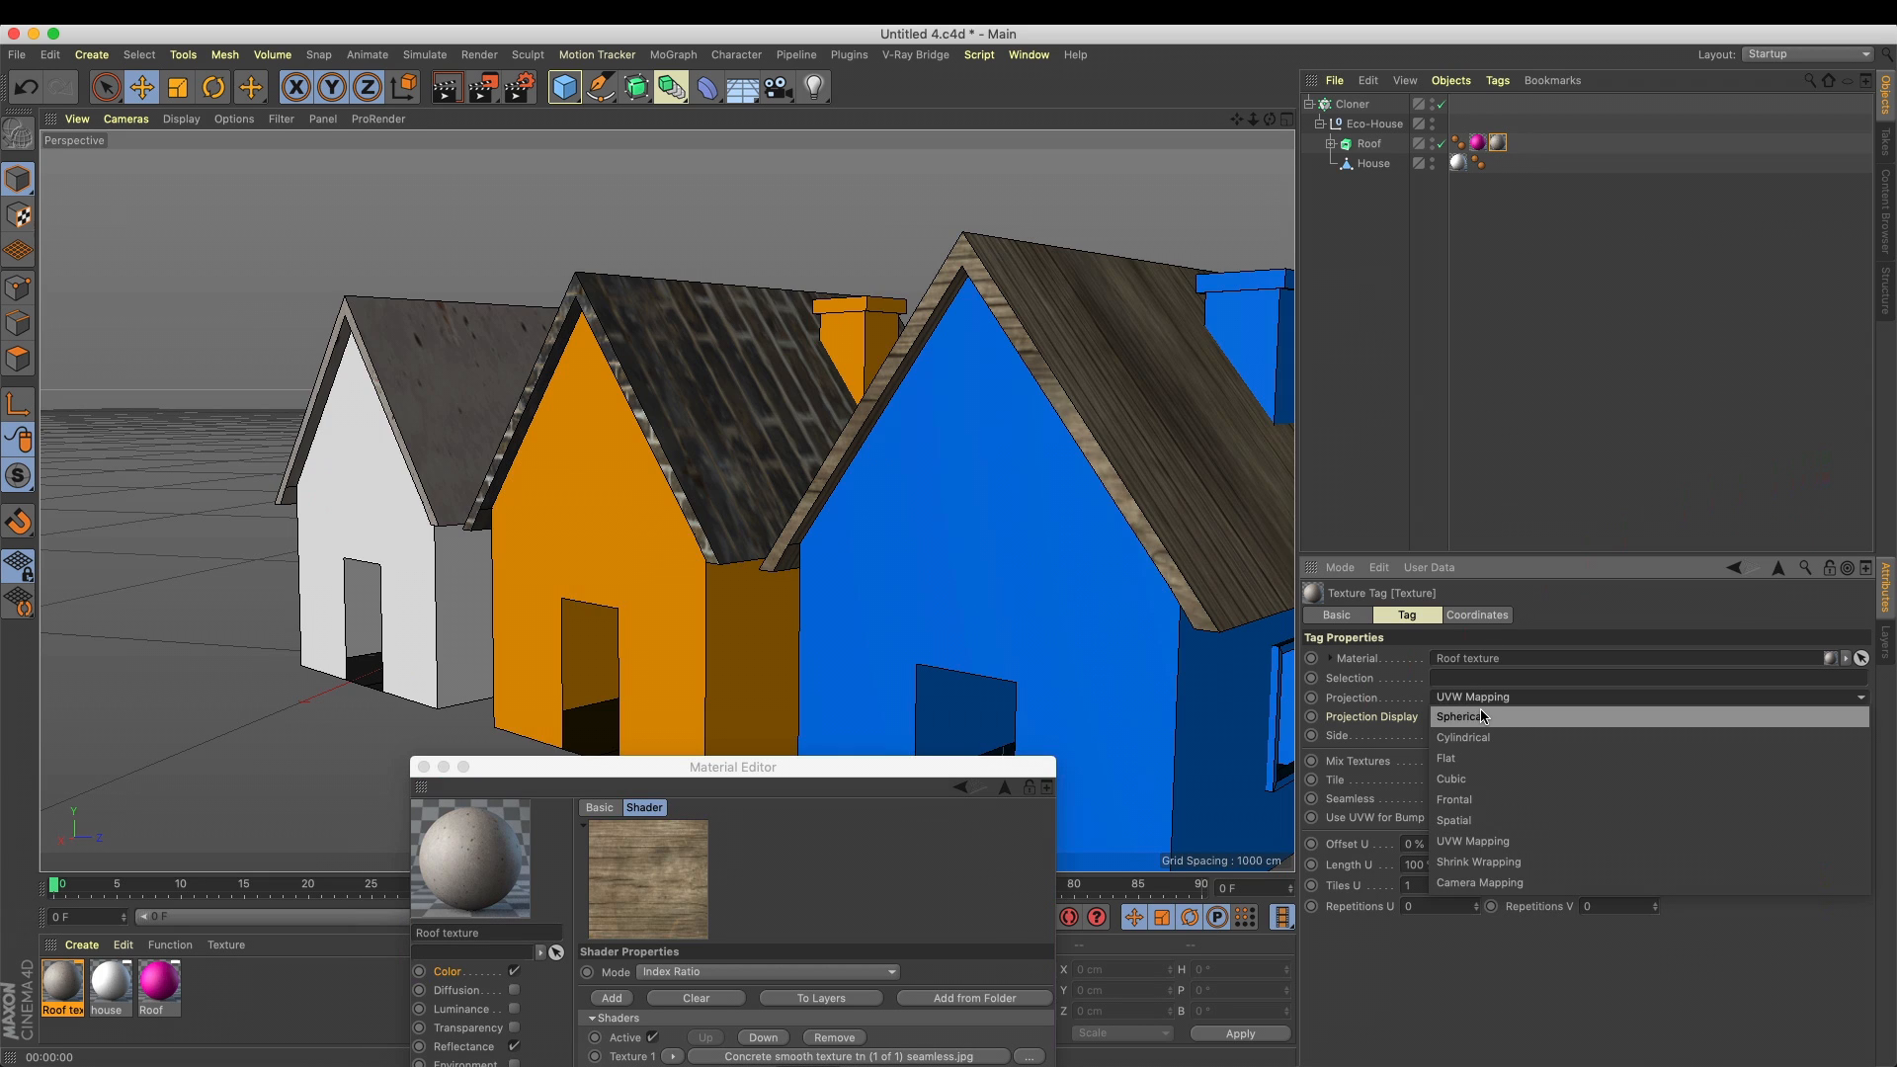
{"action": "left_click", "coordinate": [1494, 778]}
{"action": "left_click", "coordinate": [446, 87]}
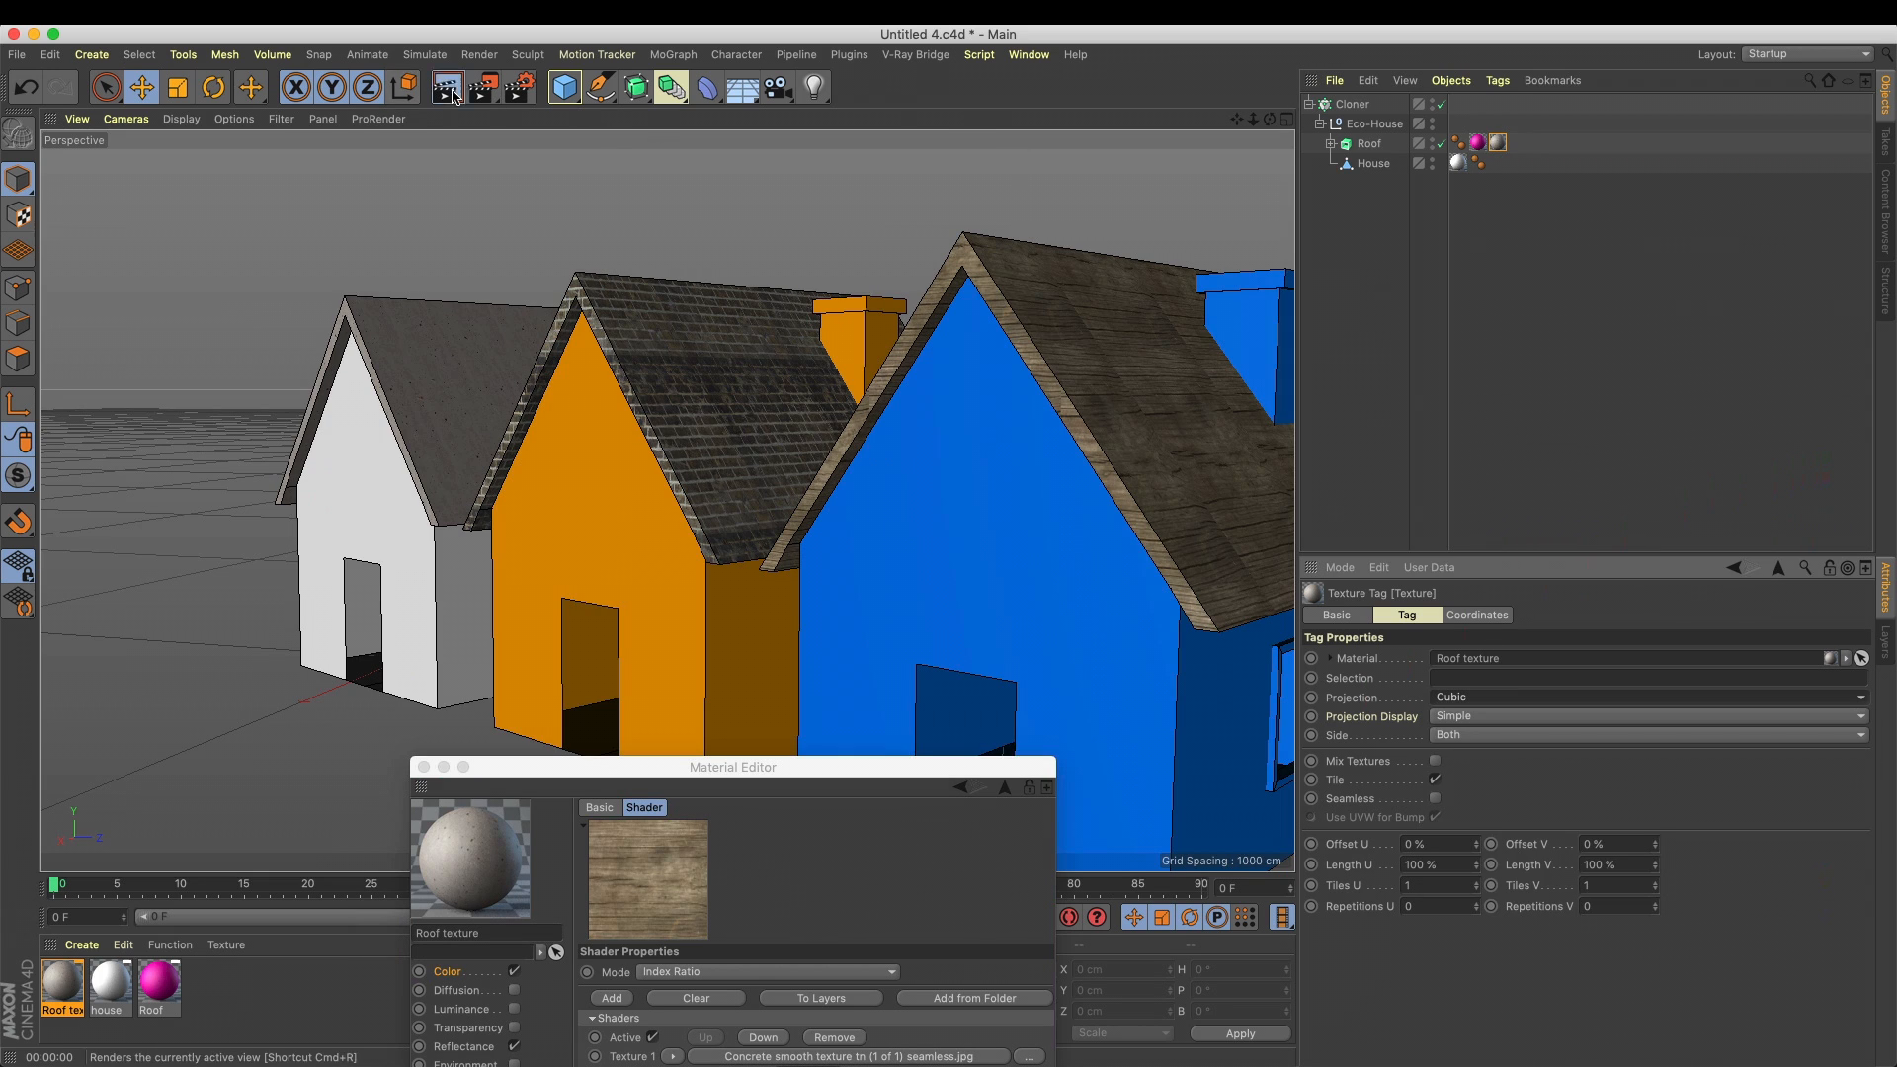
{"action": "left_click_drag", "start_coordinate": [850, 771], "coordinate": [944, 674]}
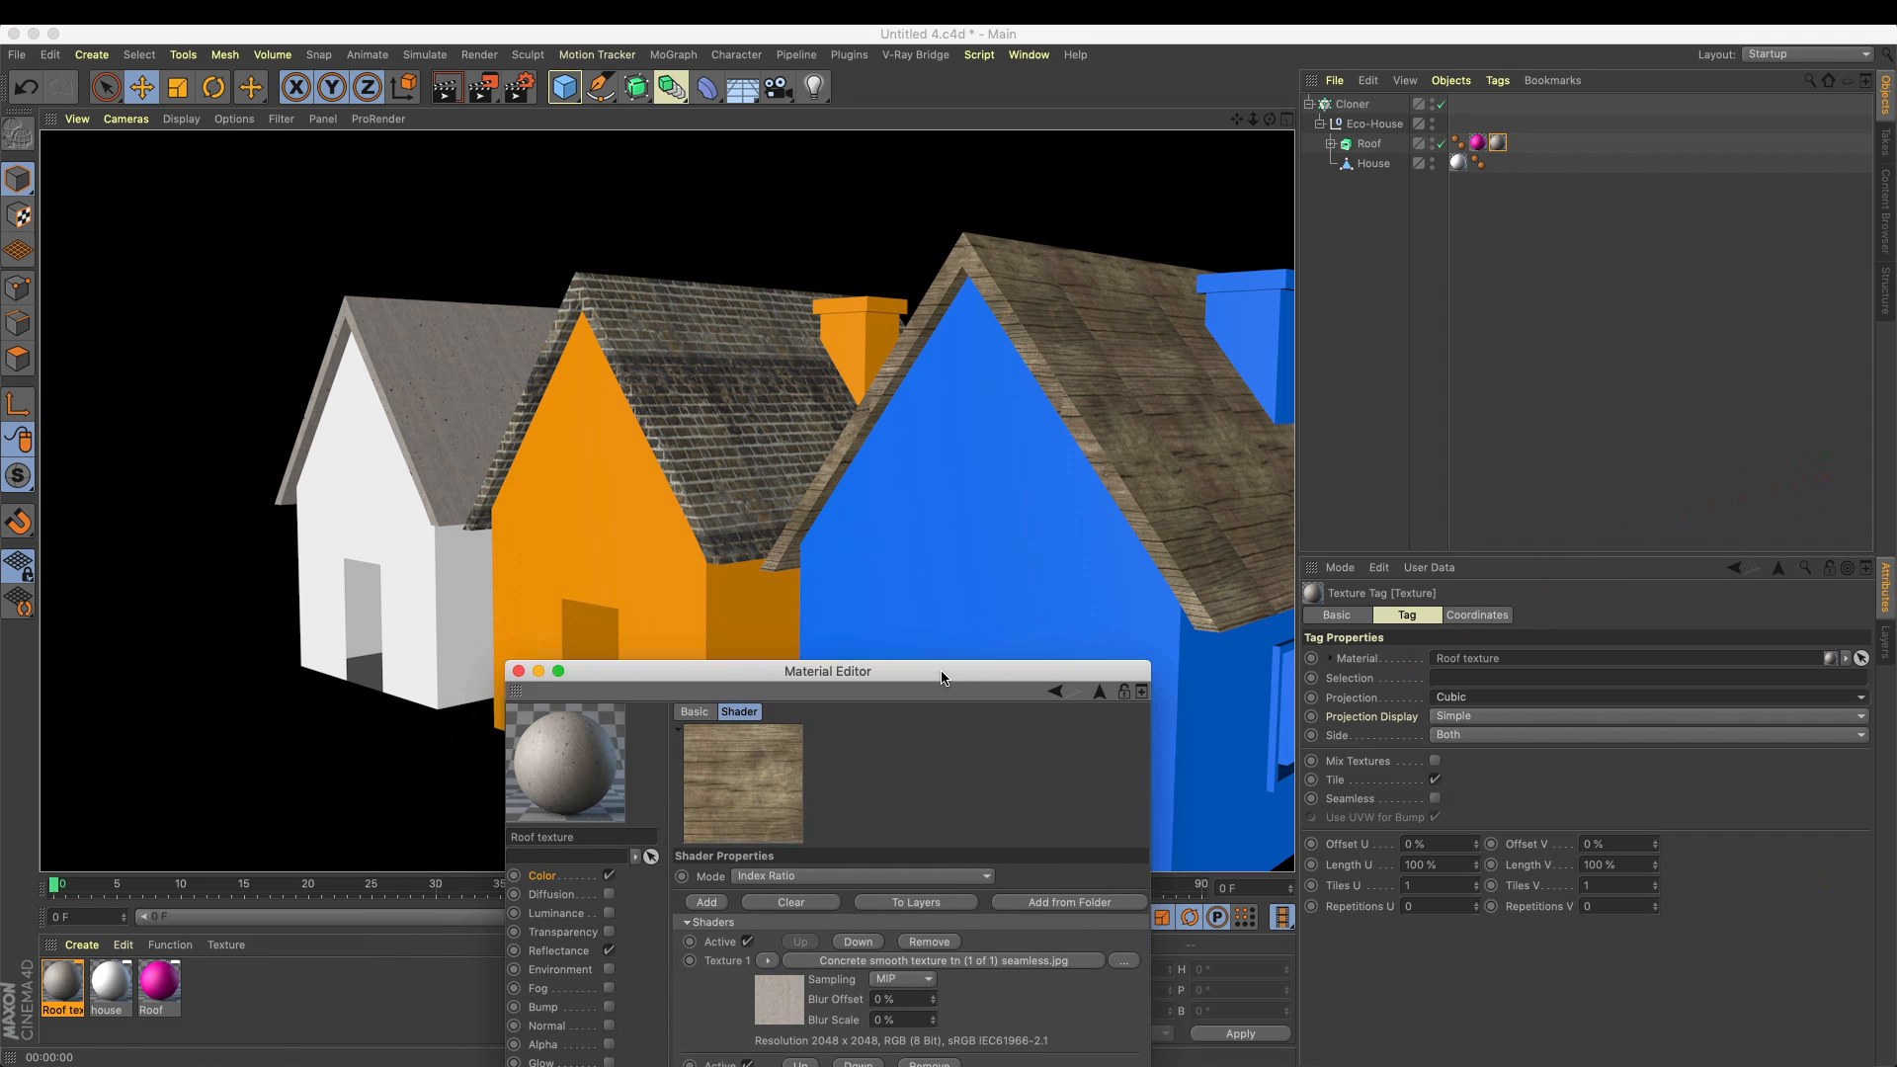
Try moving the Roof texture's cubic projection in Texture mode, undo the move, and return to Model mode
{"action": "left_click", "coordinate": [1496, 148]}
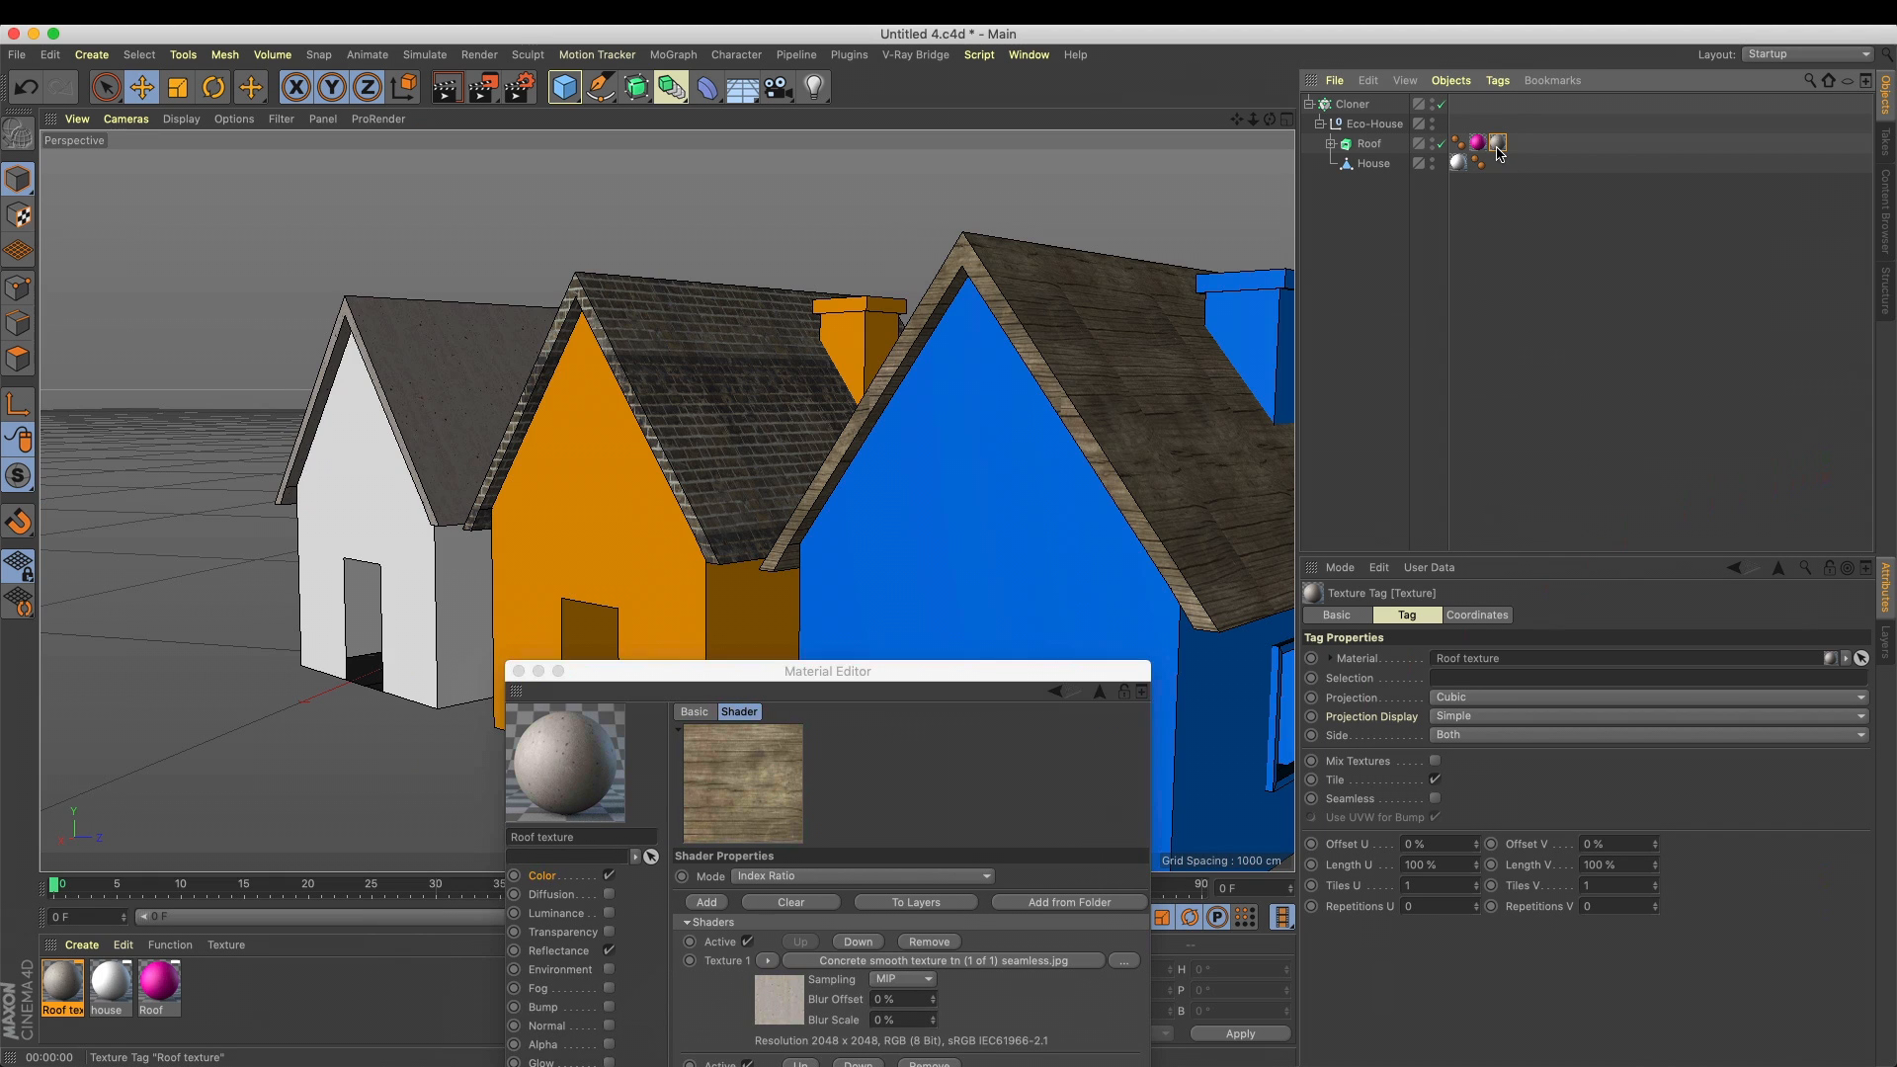
{"action": "left_click", "coordinate": [18, 215]}
{"action": "left_click_drag", "start_coordinate": [394, 660], "coordinate": [434, 649]}
{"action": "key", "text": "super+z"}
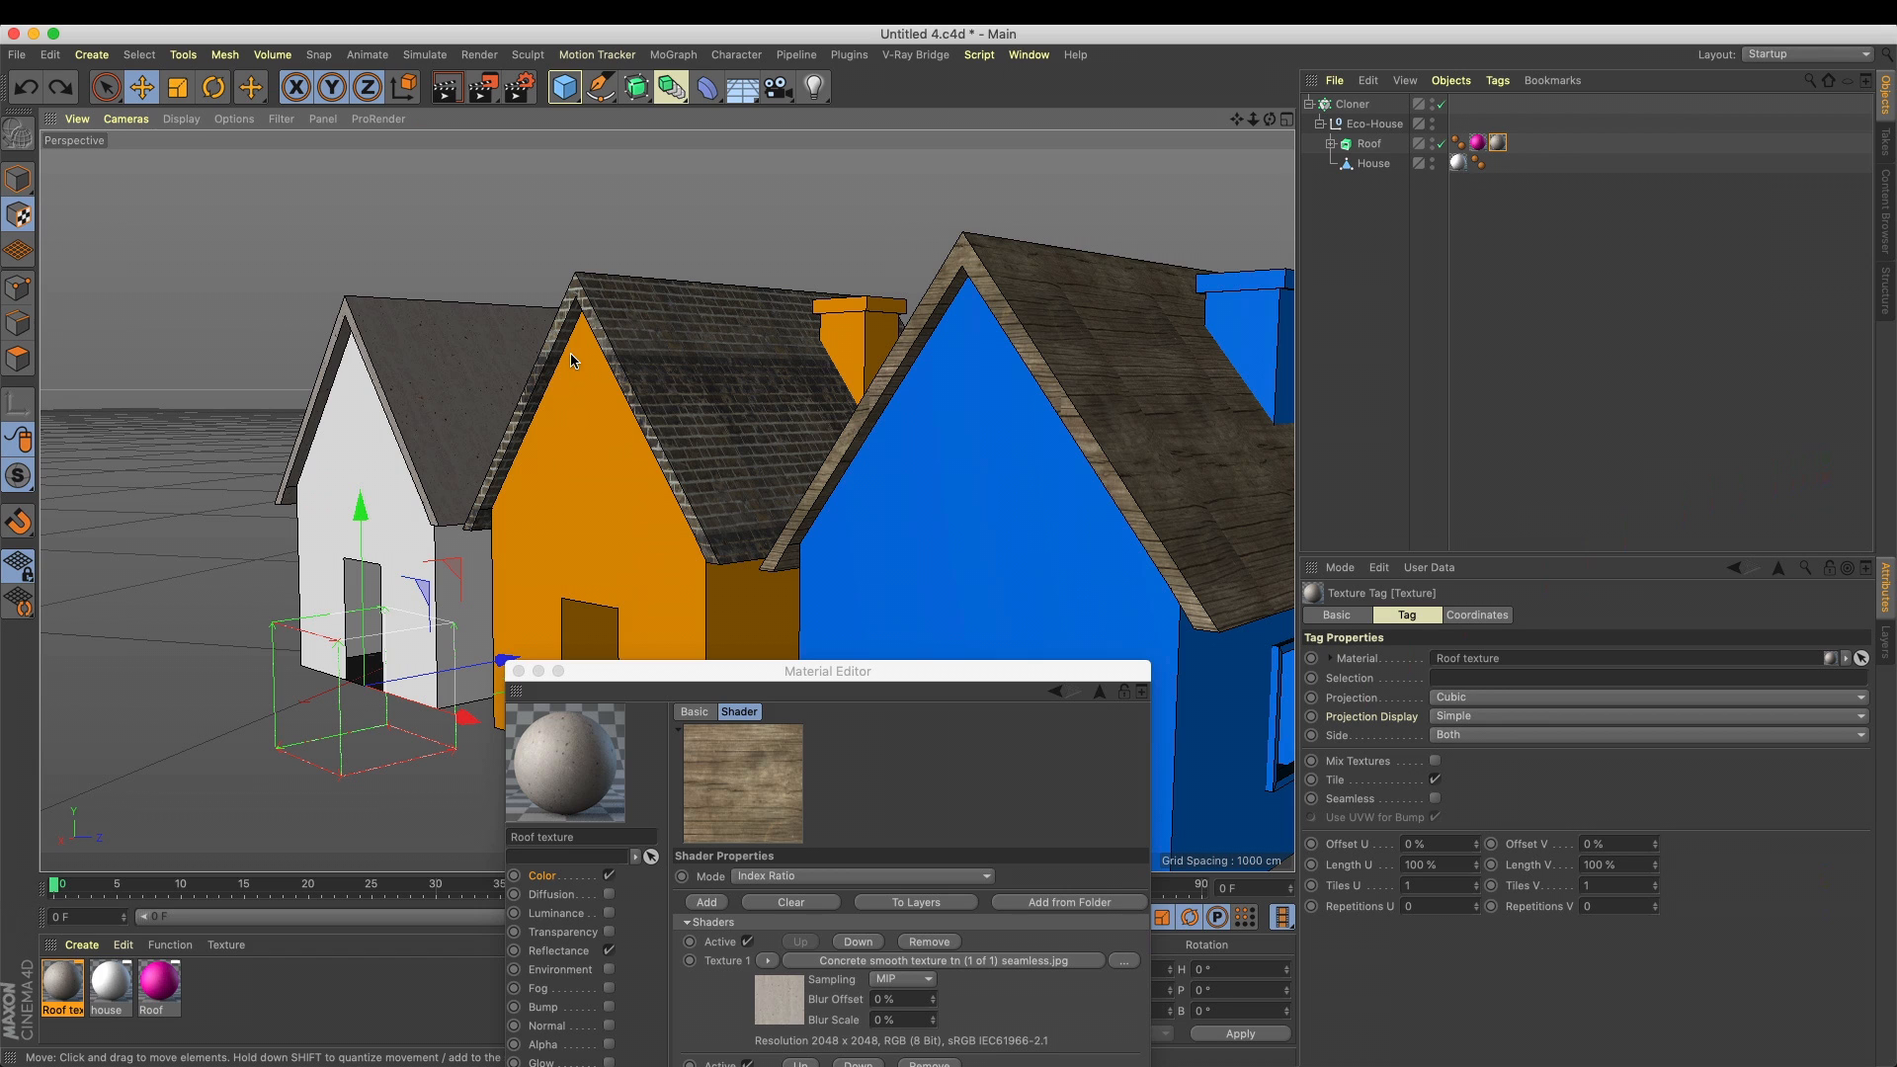
{"action": "left_click", "coordinate": [19, 181]}
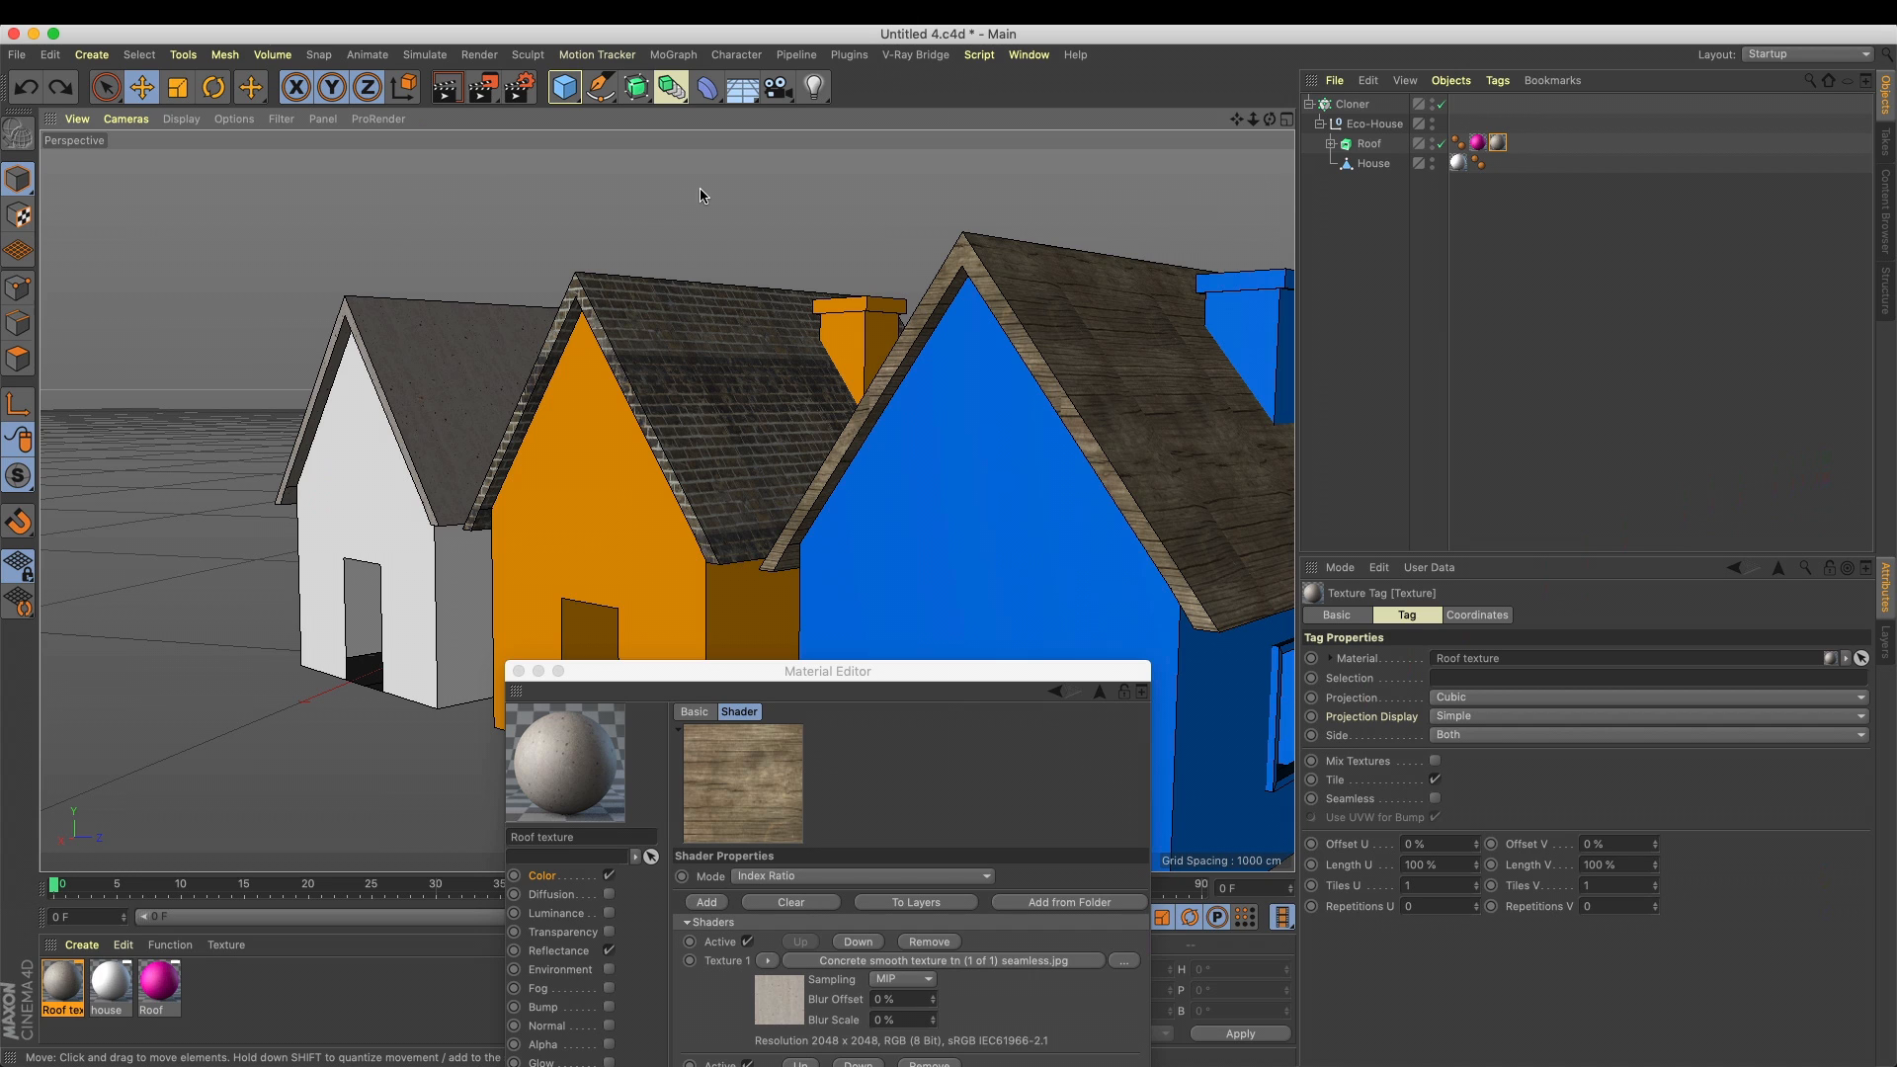
Create a new material and assign a MoGraph Multi Shader to its Color texture
{"action": "double_click", "coordinate": [264, 978]}
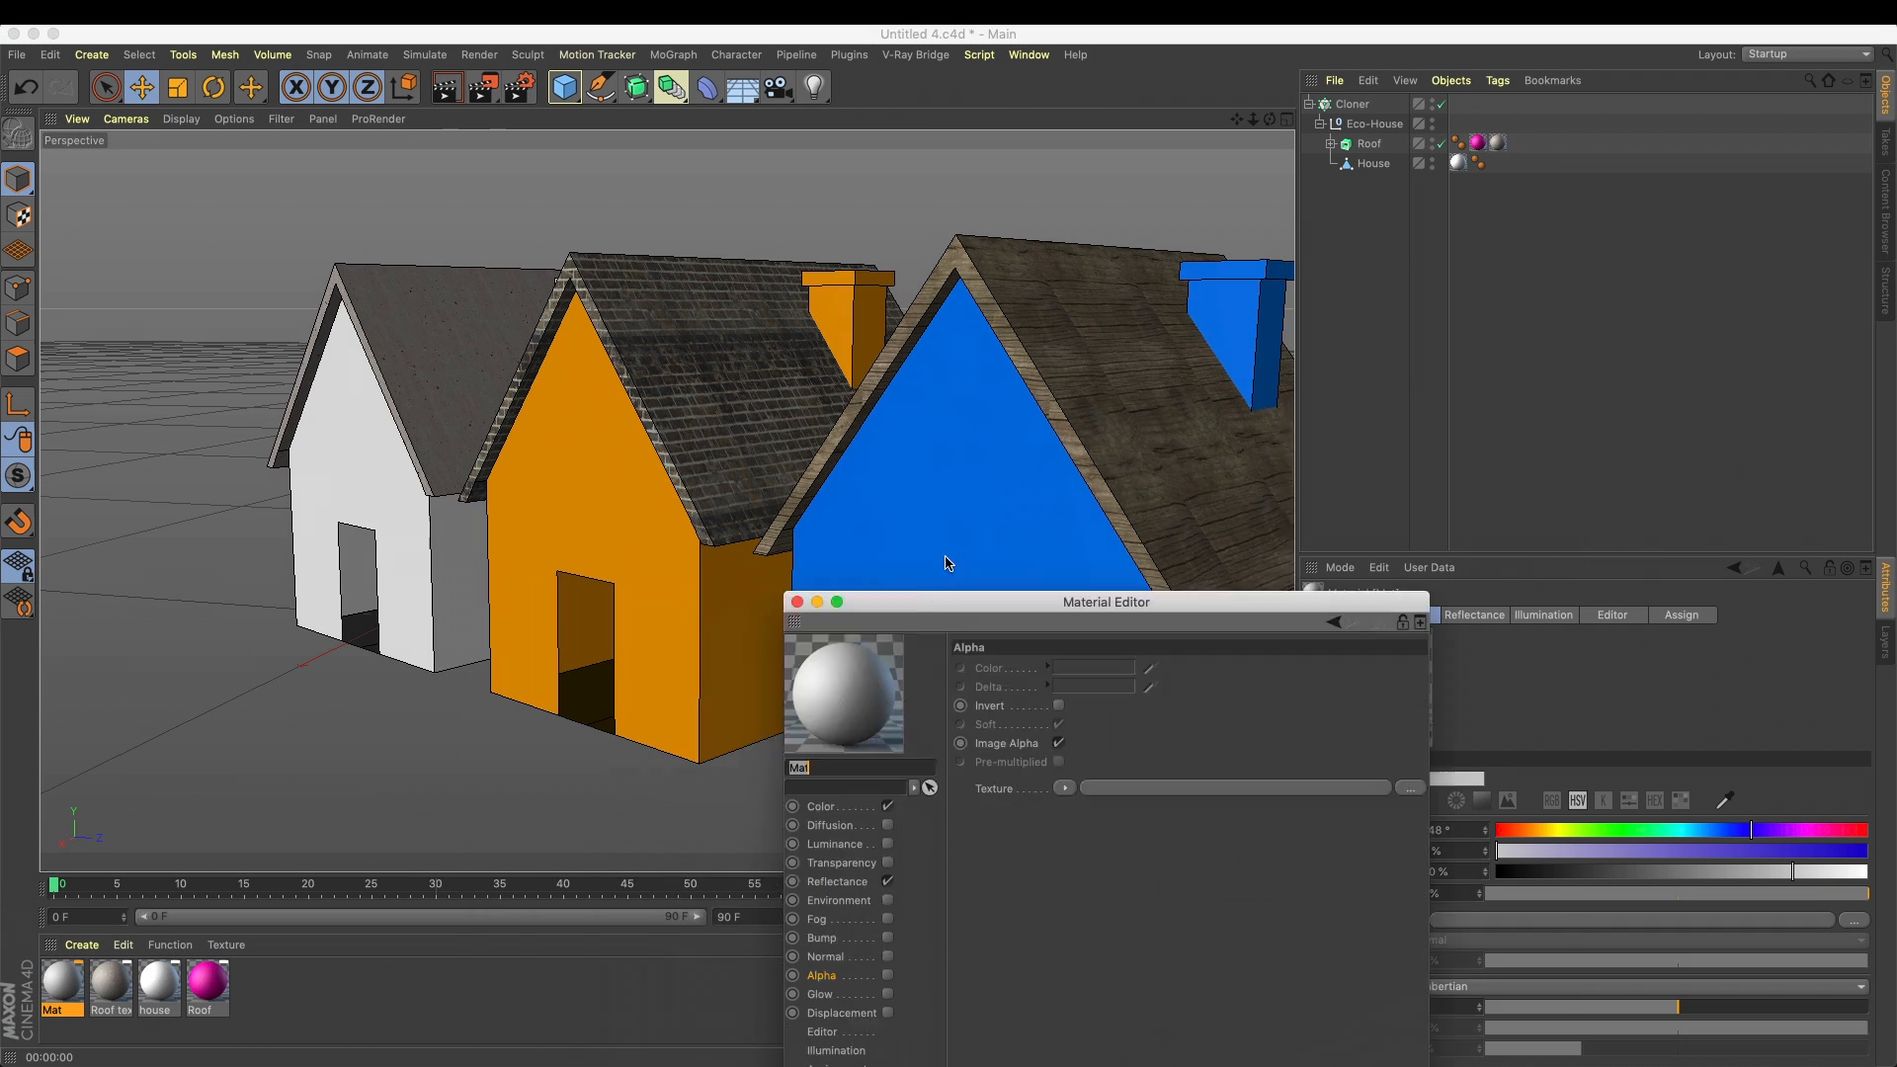
{"action": "left_click_drag", "start_coordinate": [942, 555], "coordinate": [902, 318]}
{"action": "left_click", "coordinate": [866, 518]}
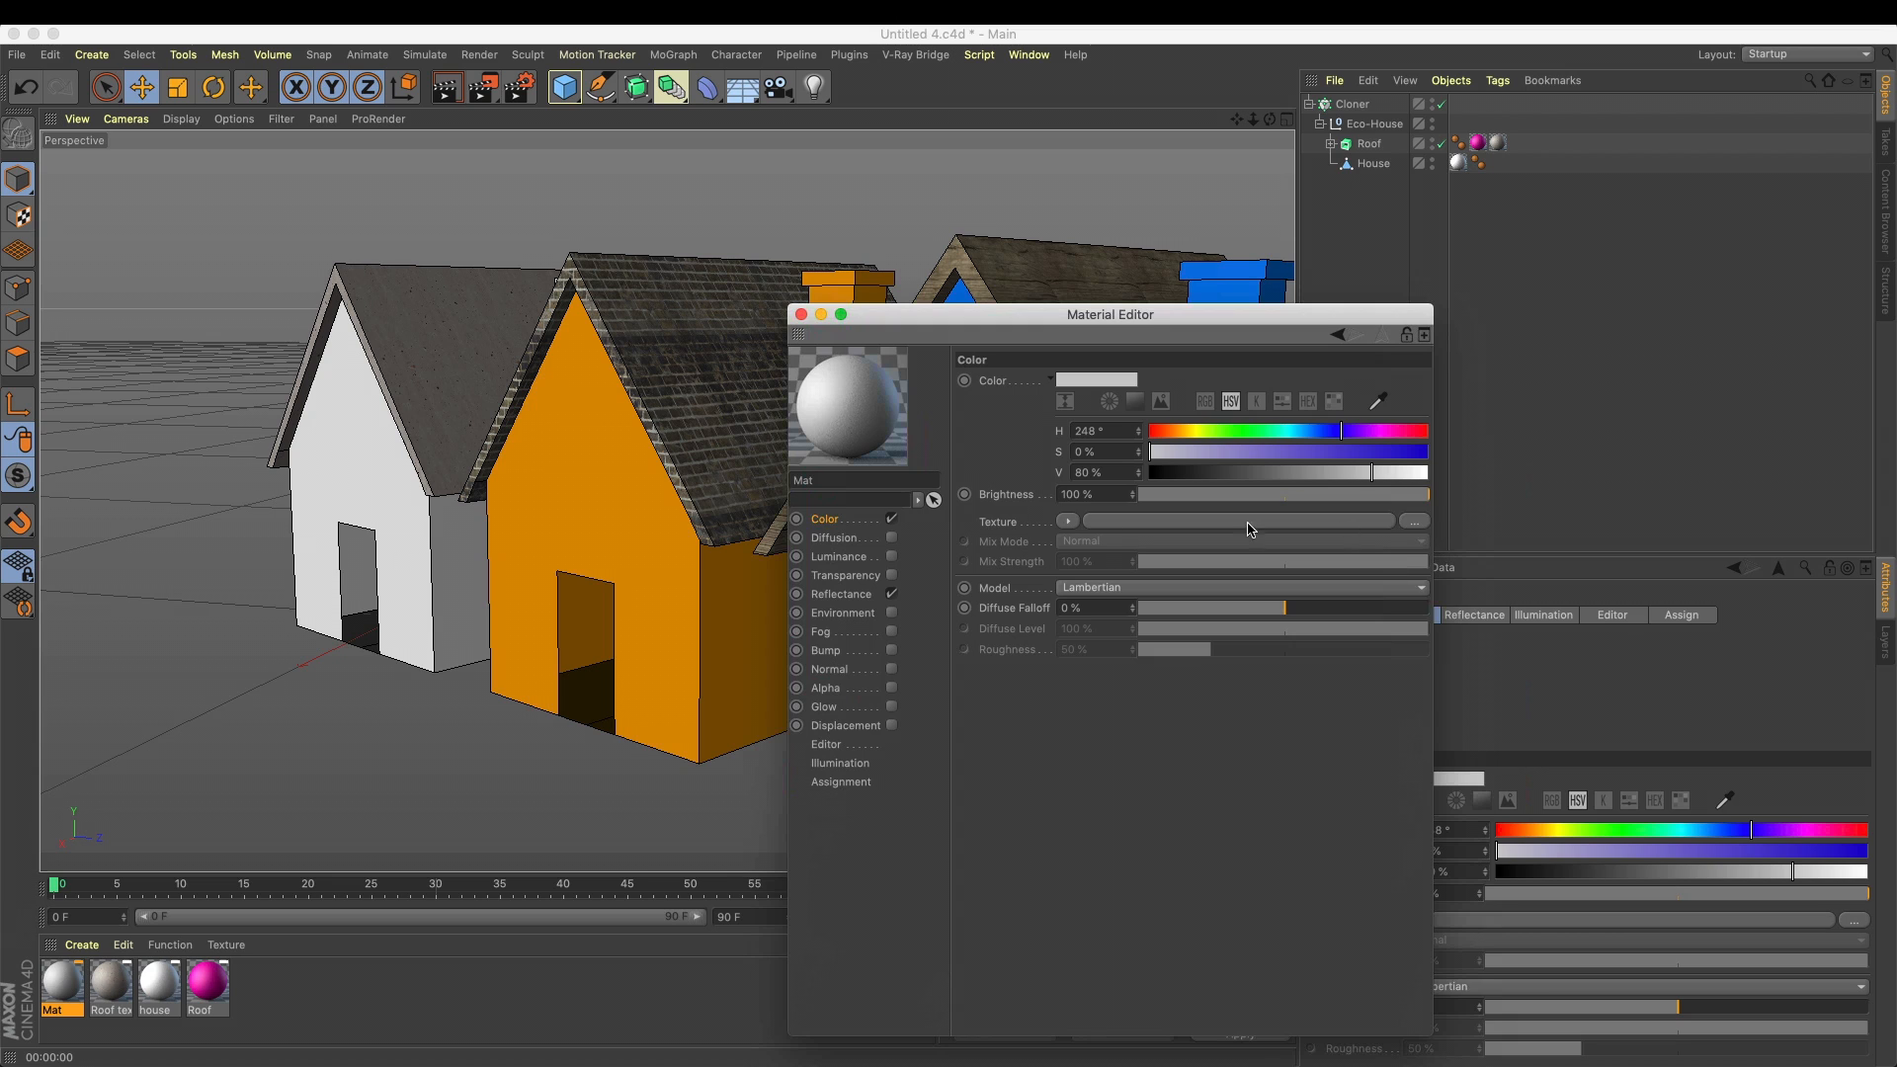
{"action": "left_click", "coordinate": [1068, 524]}
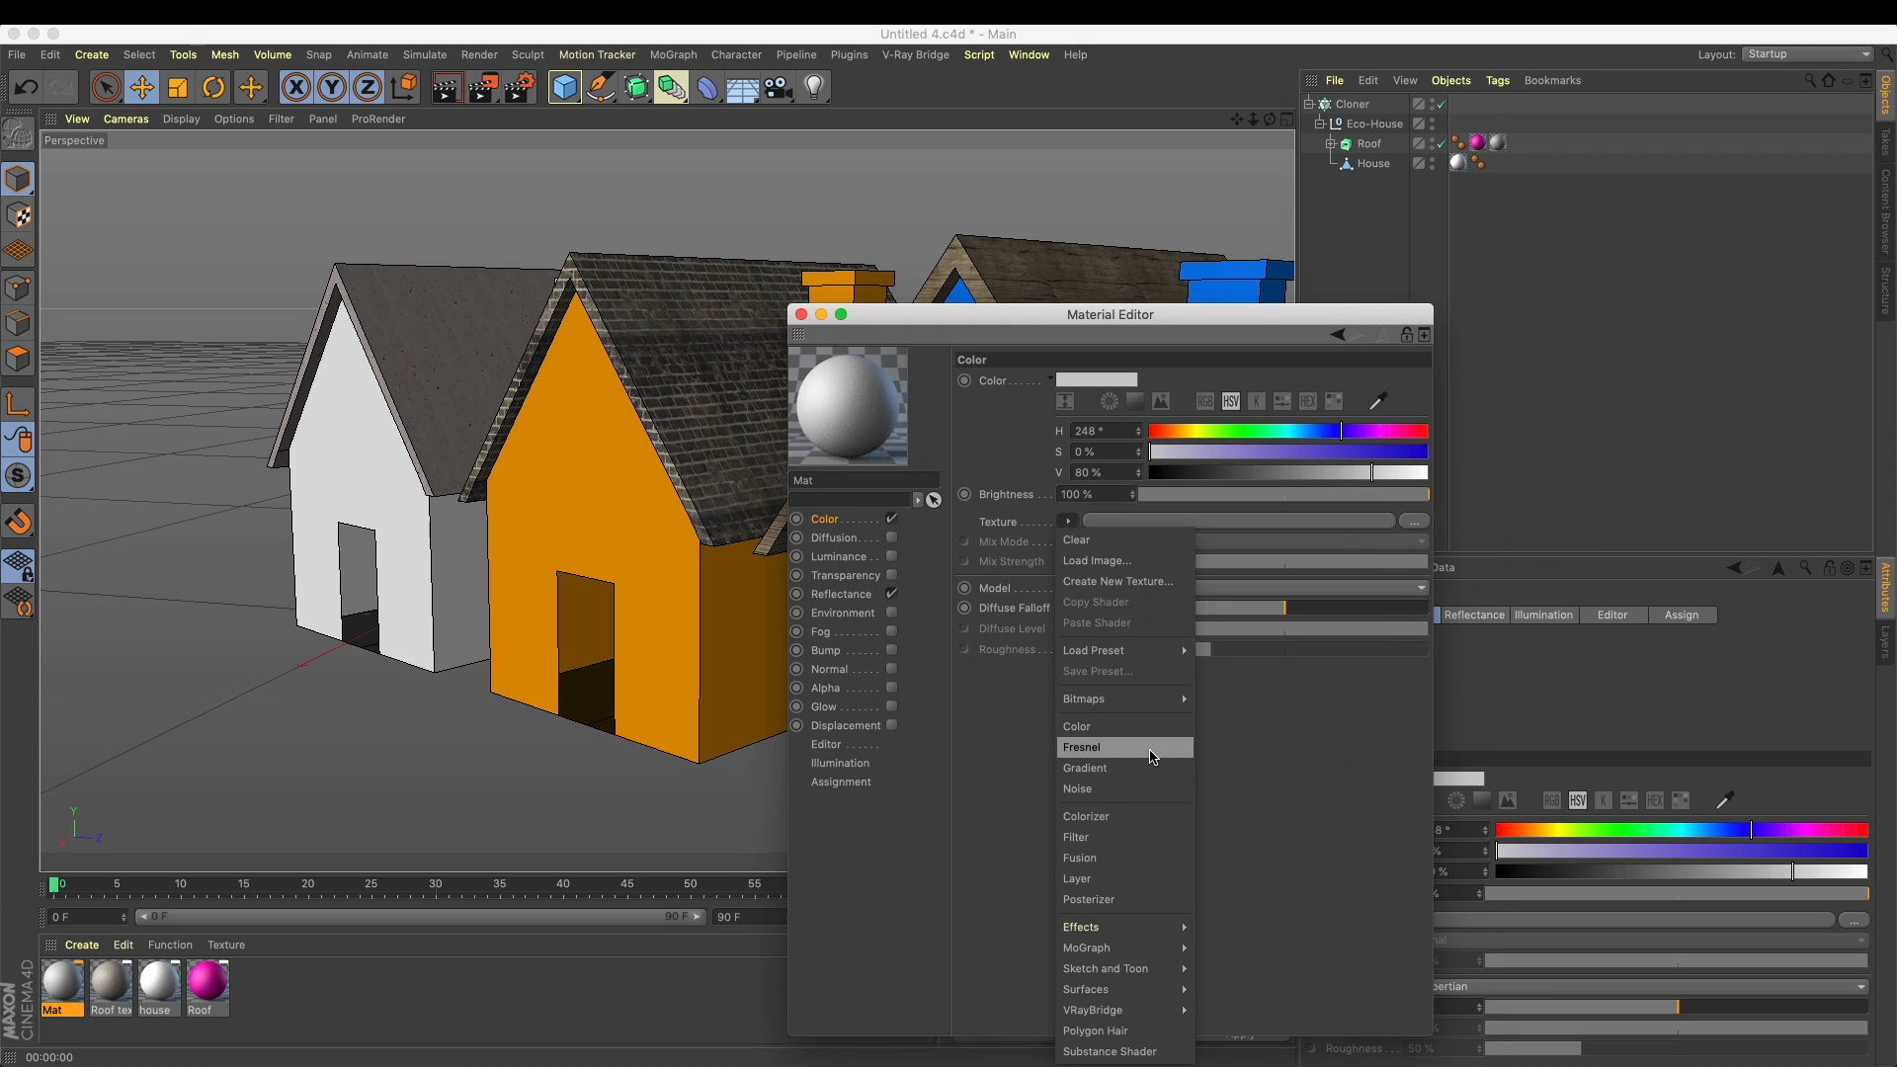
{"action": "mouse_move", "coordinate": [1156, 951]}
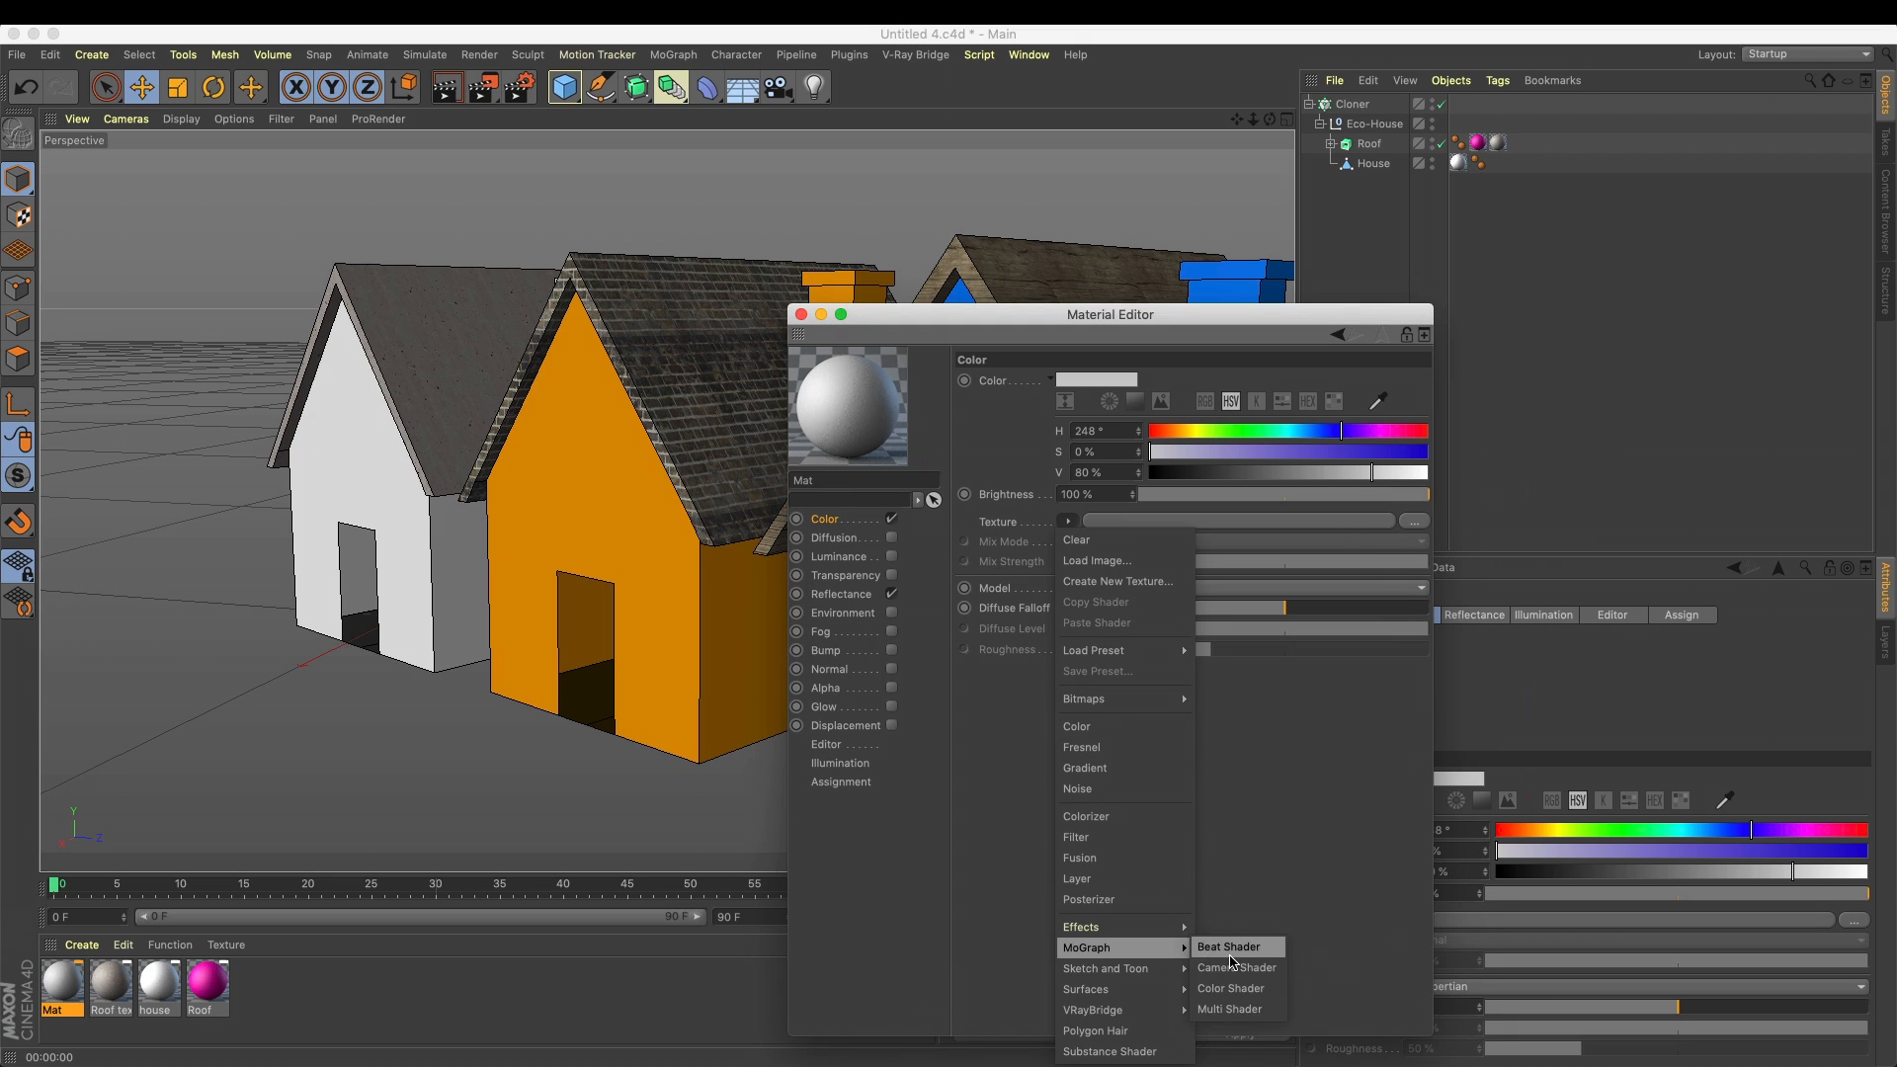
{"action": "left_click", "coordinate": [1225, 1010]}
Rename the new Multi Shader material as "secondary roof"
{"action": "left_click", "coordinate": [48, 1003]}
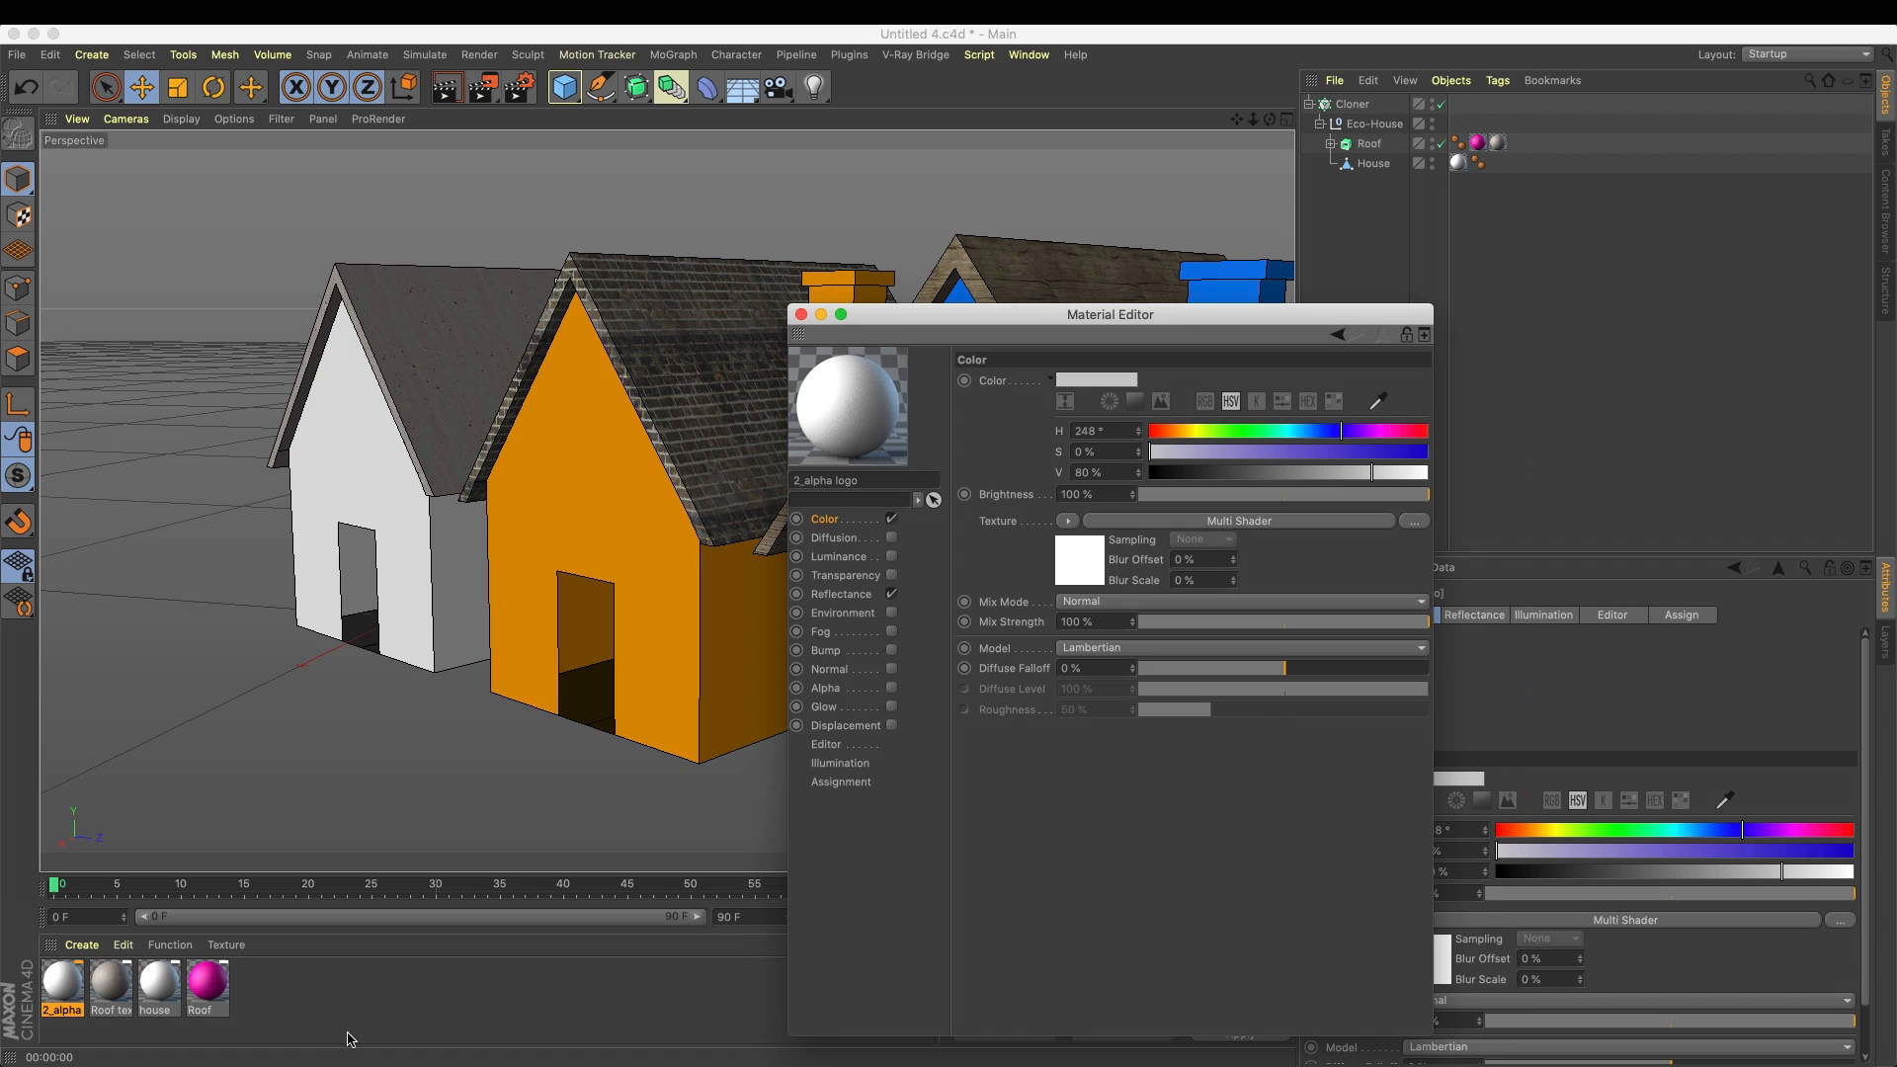
{"action": "double_click", "coordinate": [55, 1010]}
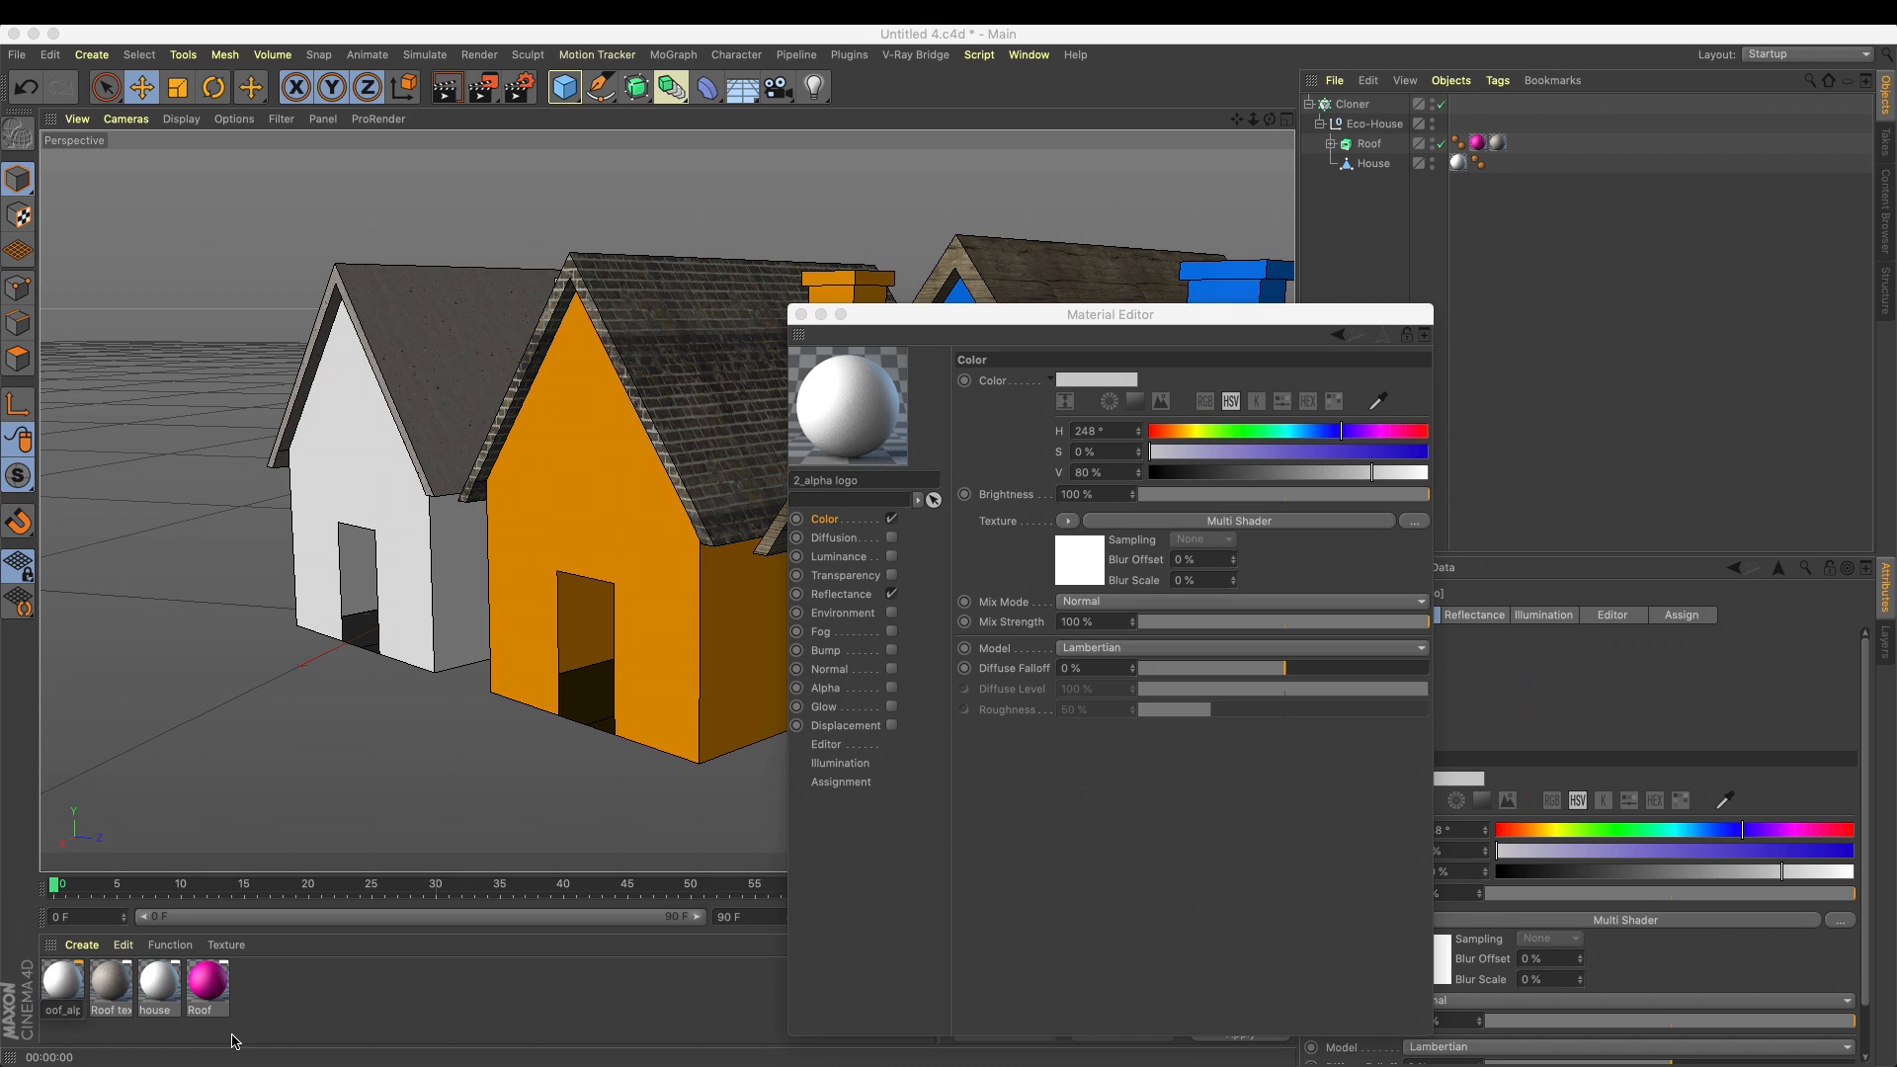
{"action": "key", "text": "Return"}
{"action": "left_click", "coordinate": [65, 1000]}
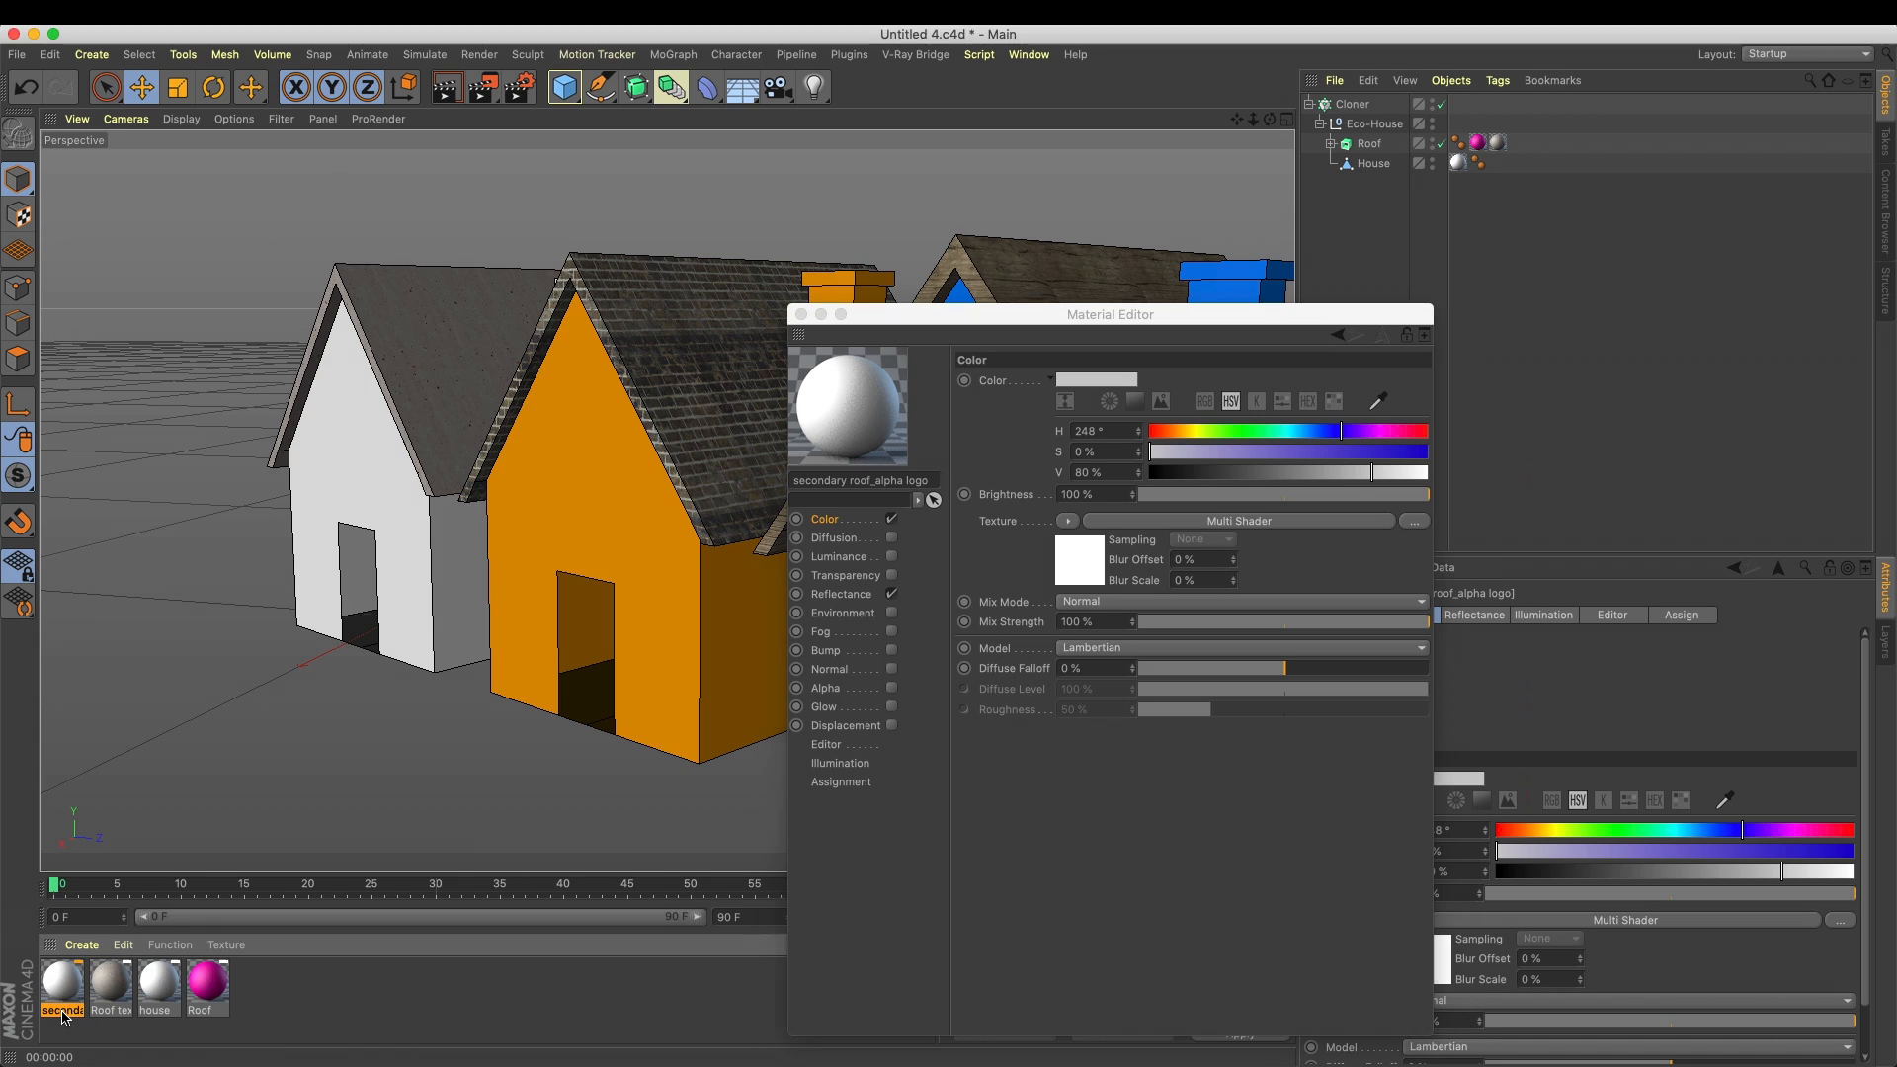
{"action": "key", "text": "BackSpace"}
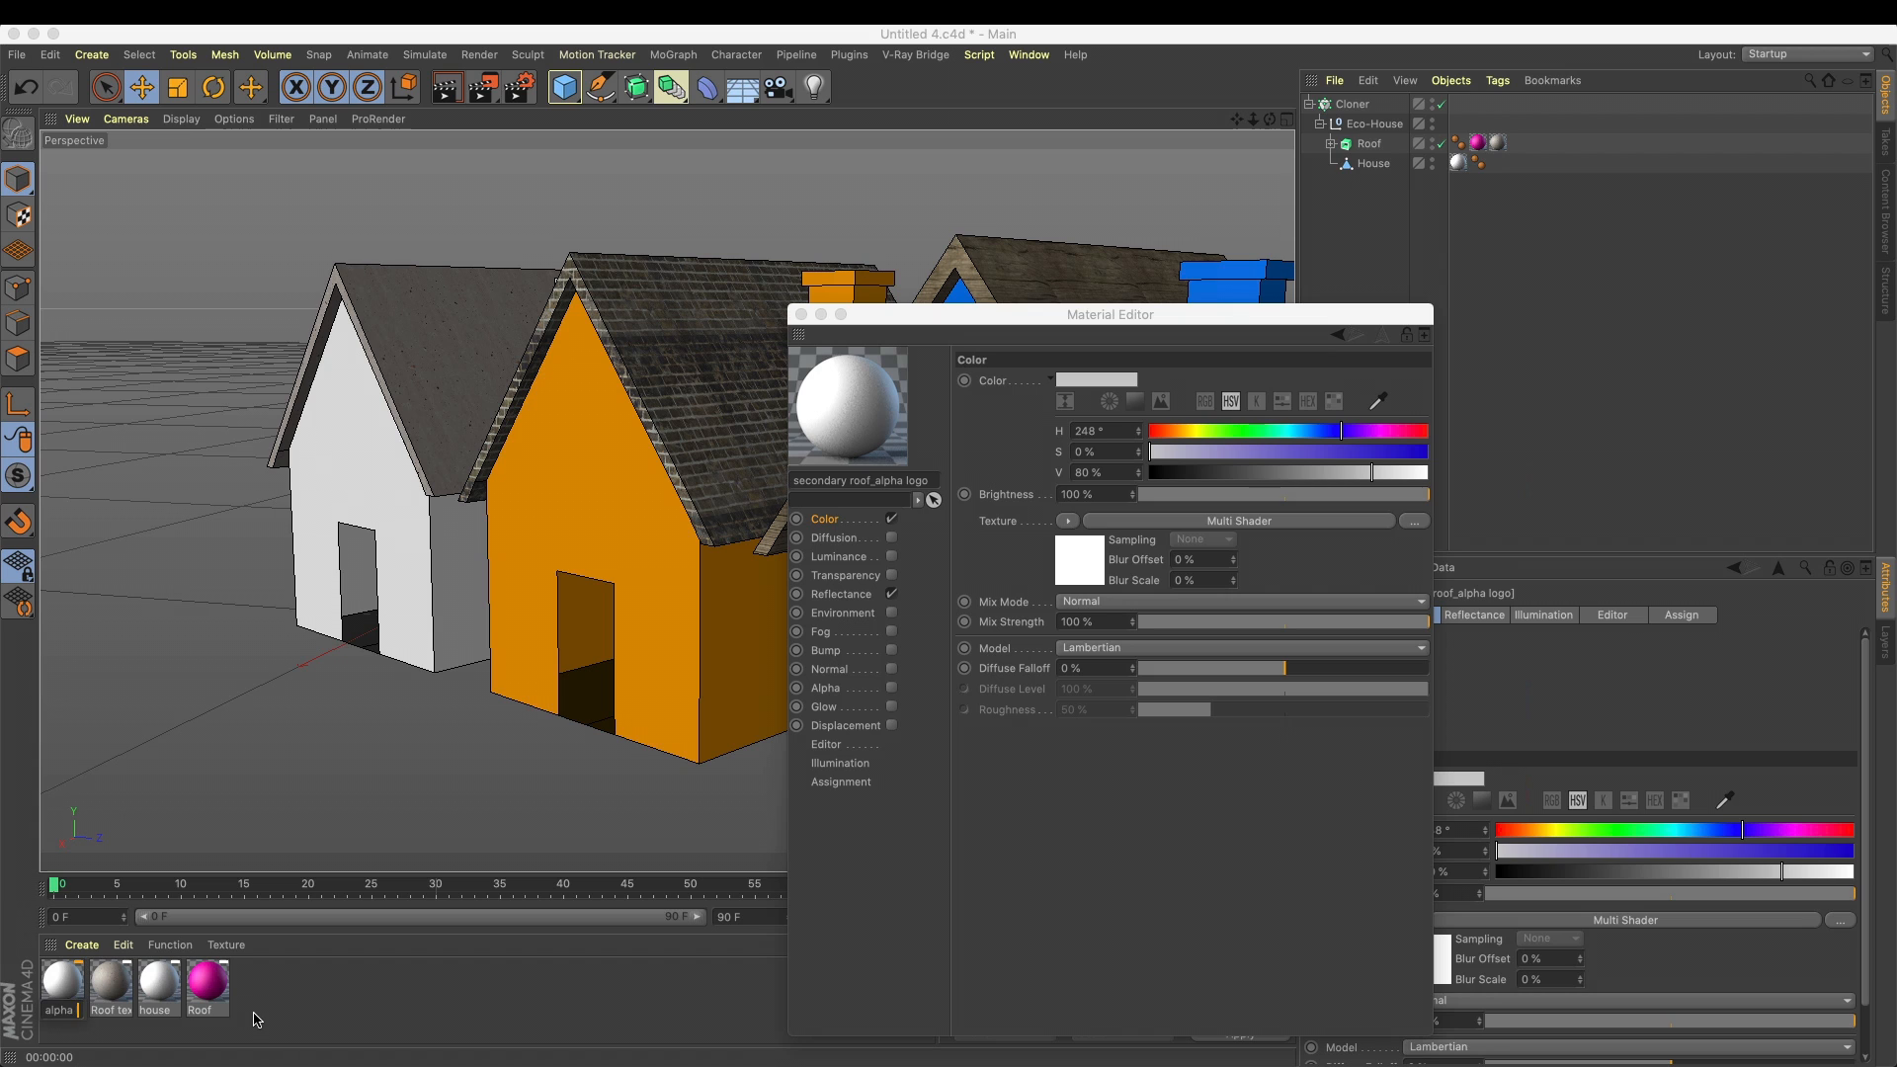
{"action": "left_click", "coordinate": [408, 1000]}
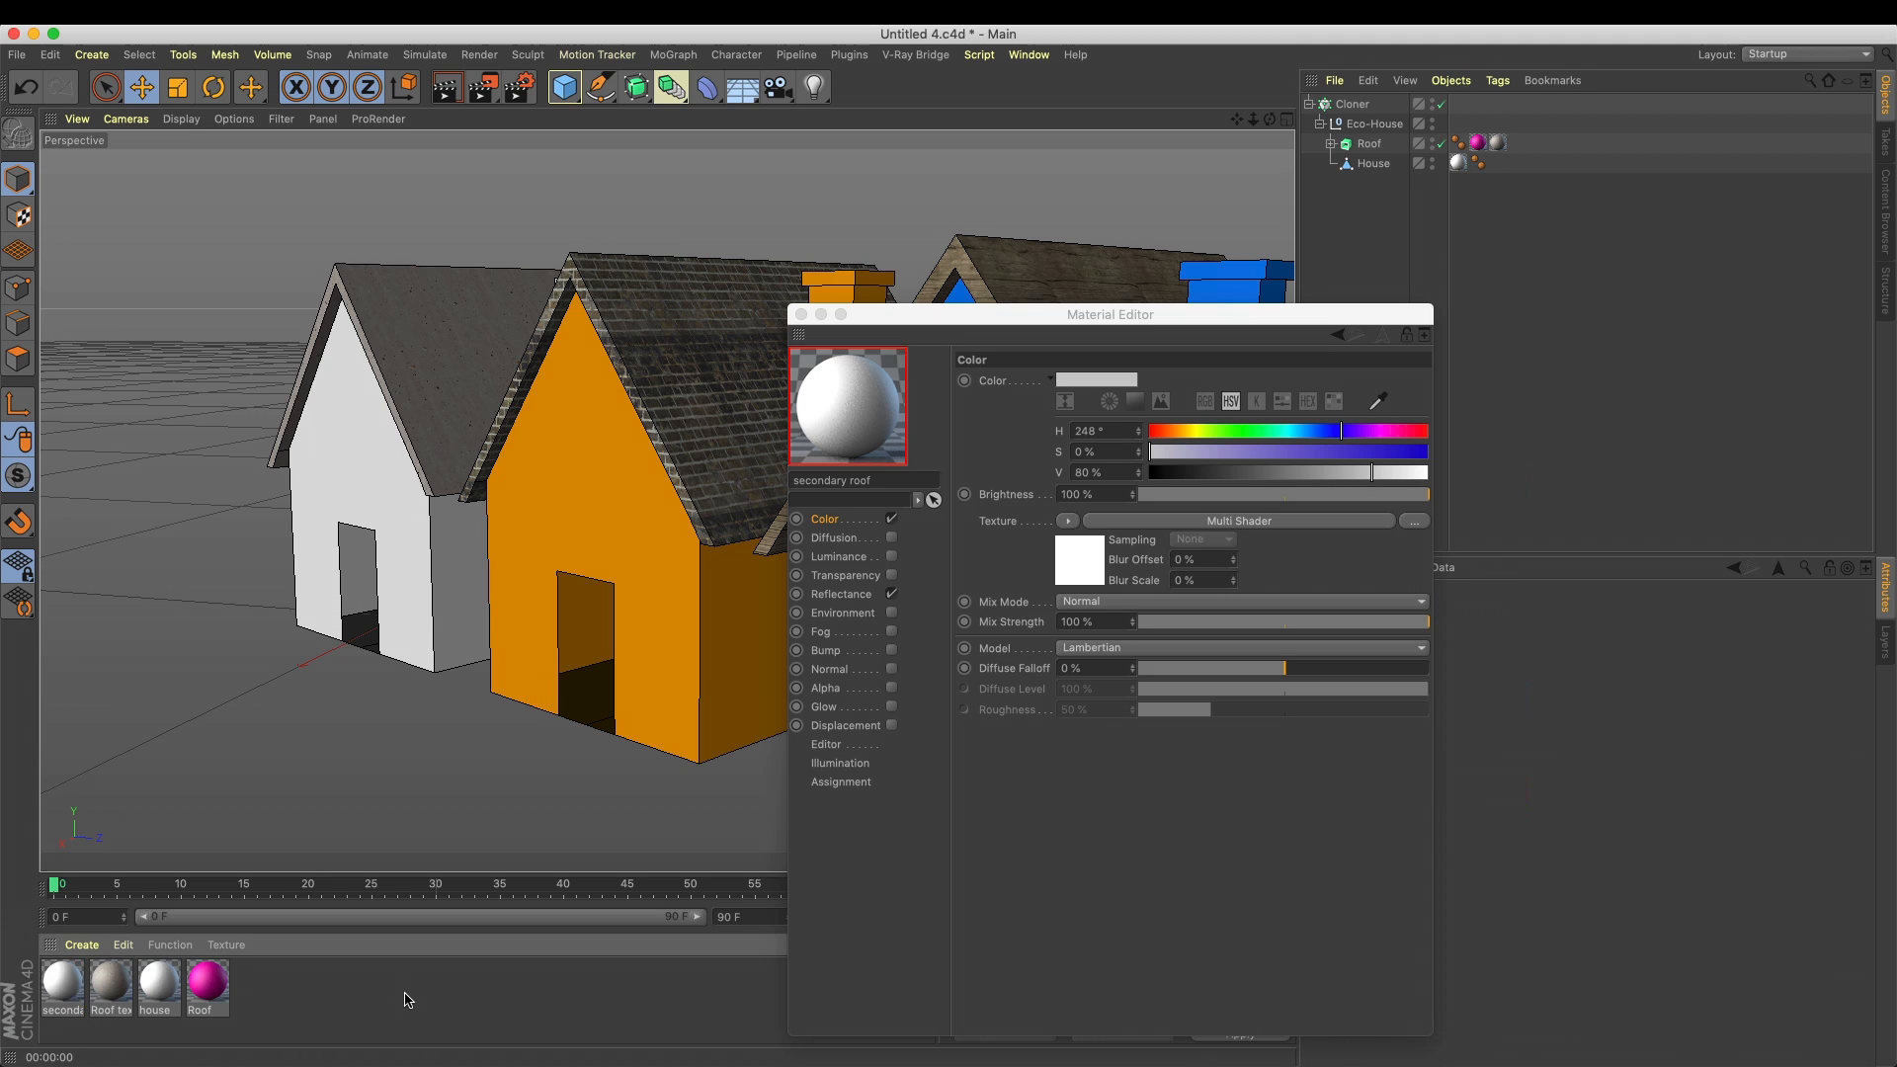
In the secondary roof material's Multi Shader, set the mode to Index Ratio and load nike-swoosh-transparent-background-22.png as Texture 2
{"action": "double_click", "coordinate": [56, 983]}
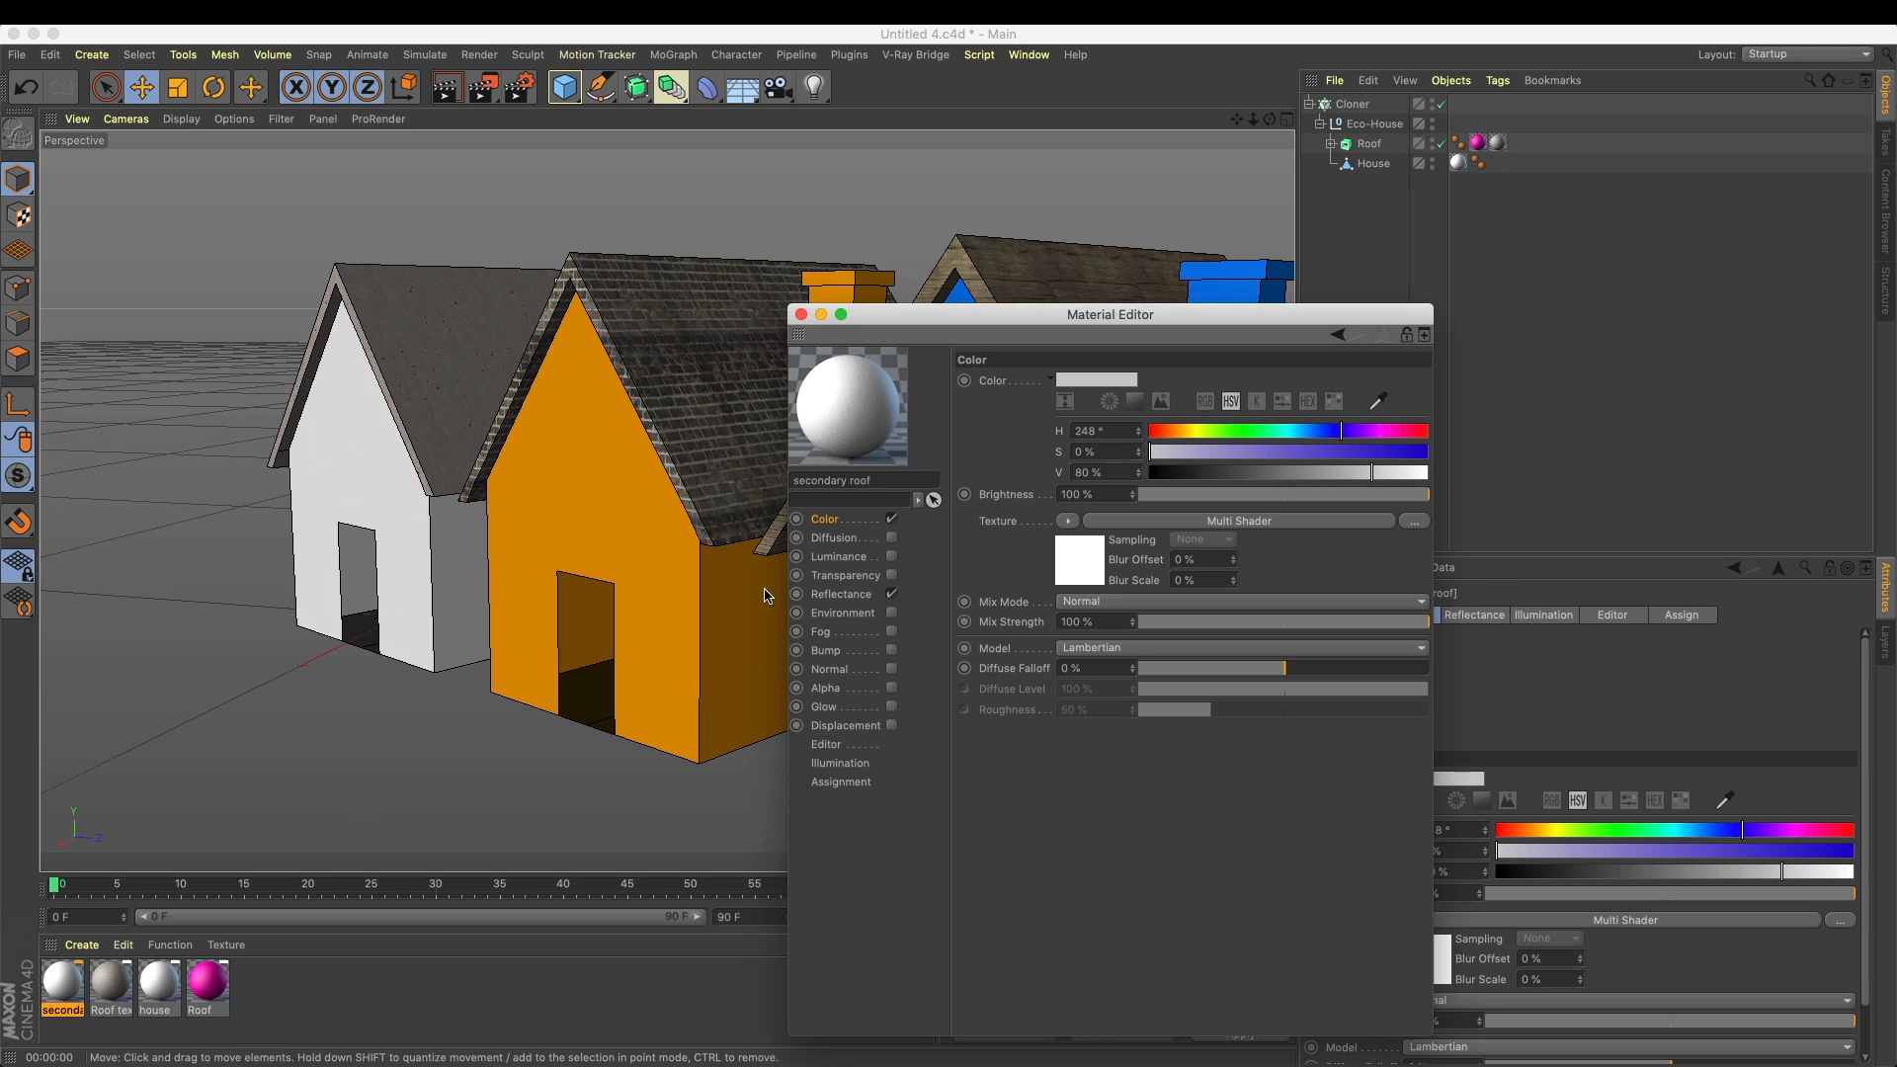
{"action": "left_click", "coordinate": [1087, 521]}
{"action": "left_click", "coordinate": [989, 545]}
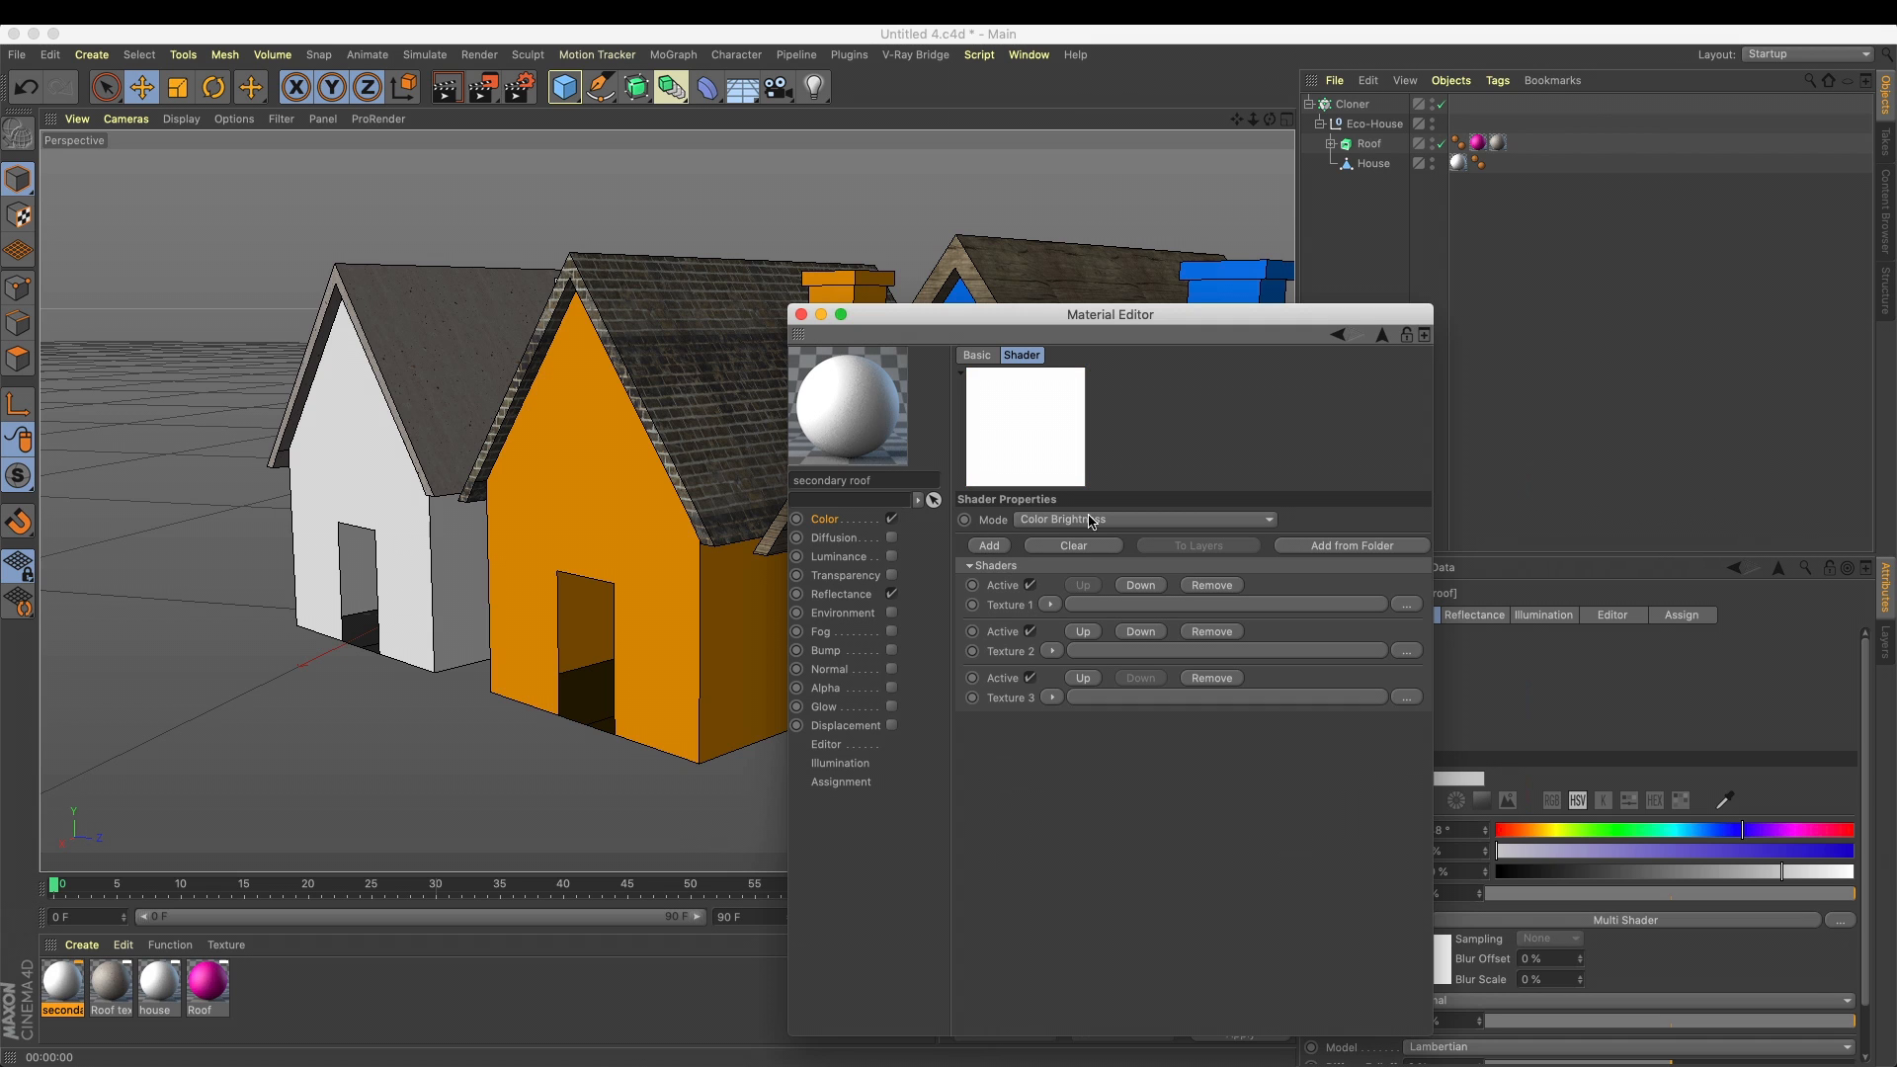
{"action": "left_click_drag", "start_coordinate": [1119, 311], "coordinate": [1479, 263]}
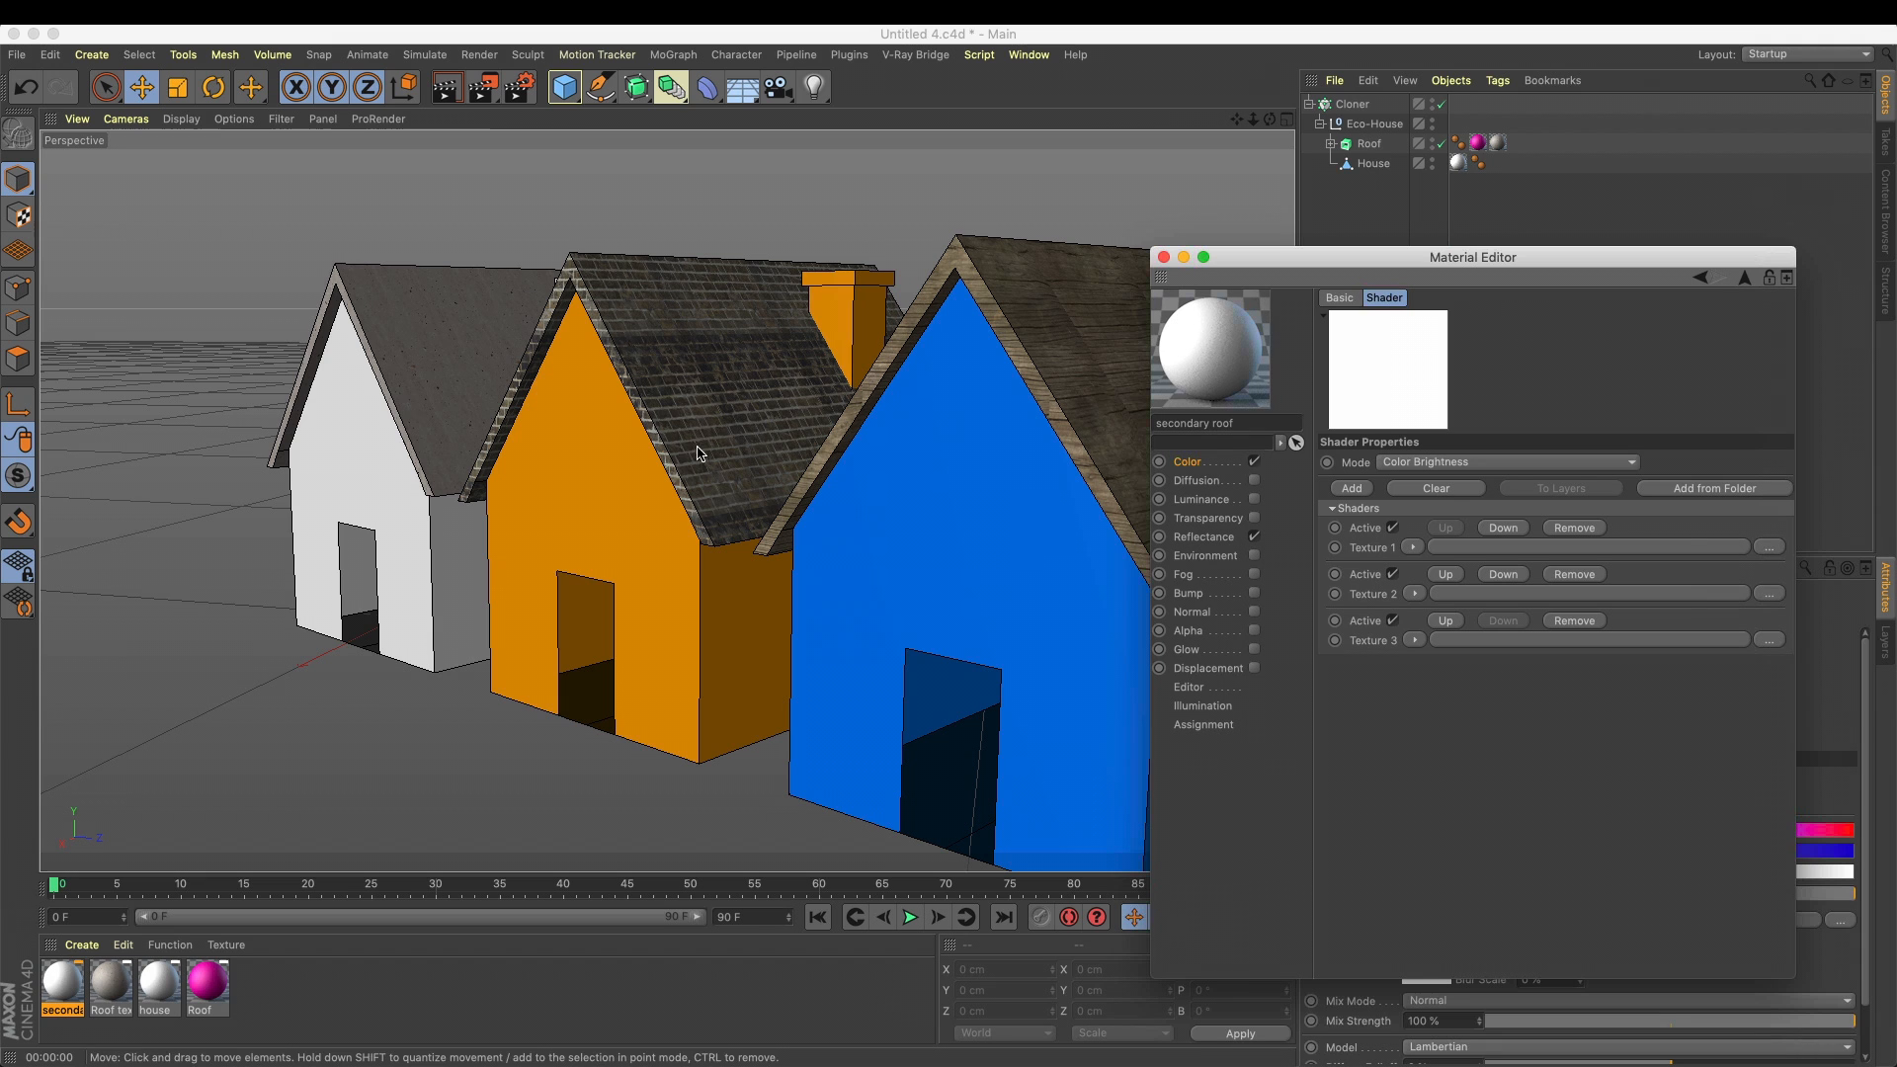
{"action": "left_click_drag", "start_coordinate": [722, 411], "coordinate": [590, 447], "text": "alt"}
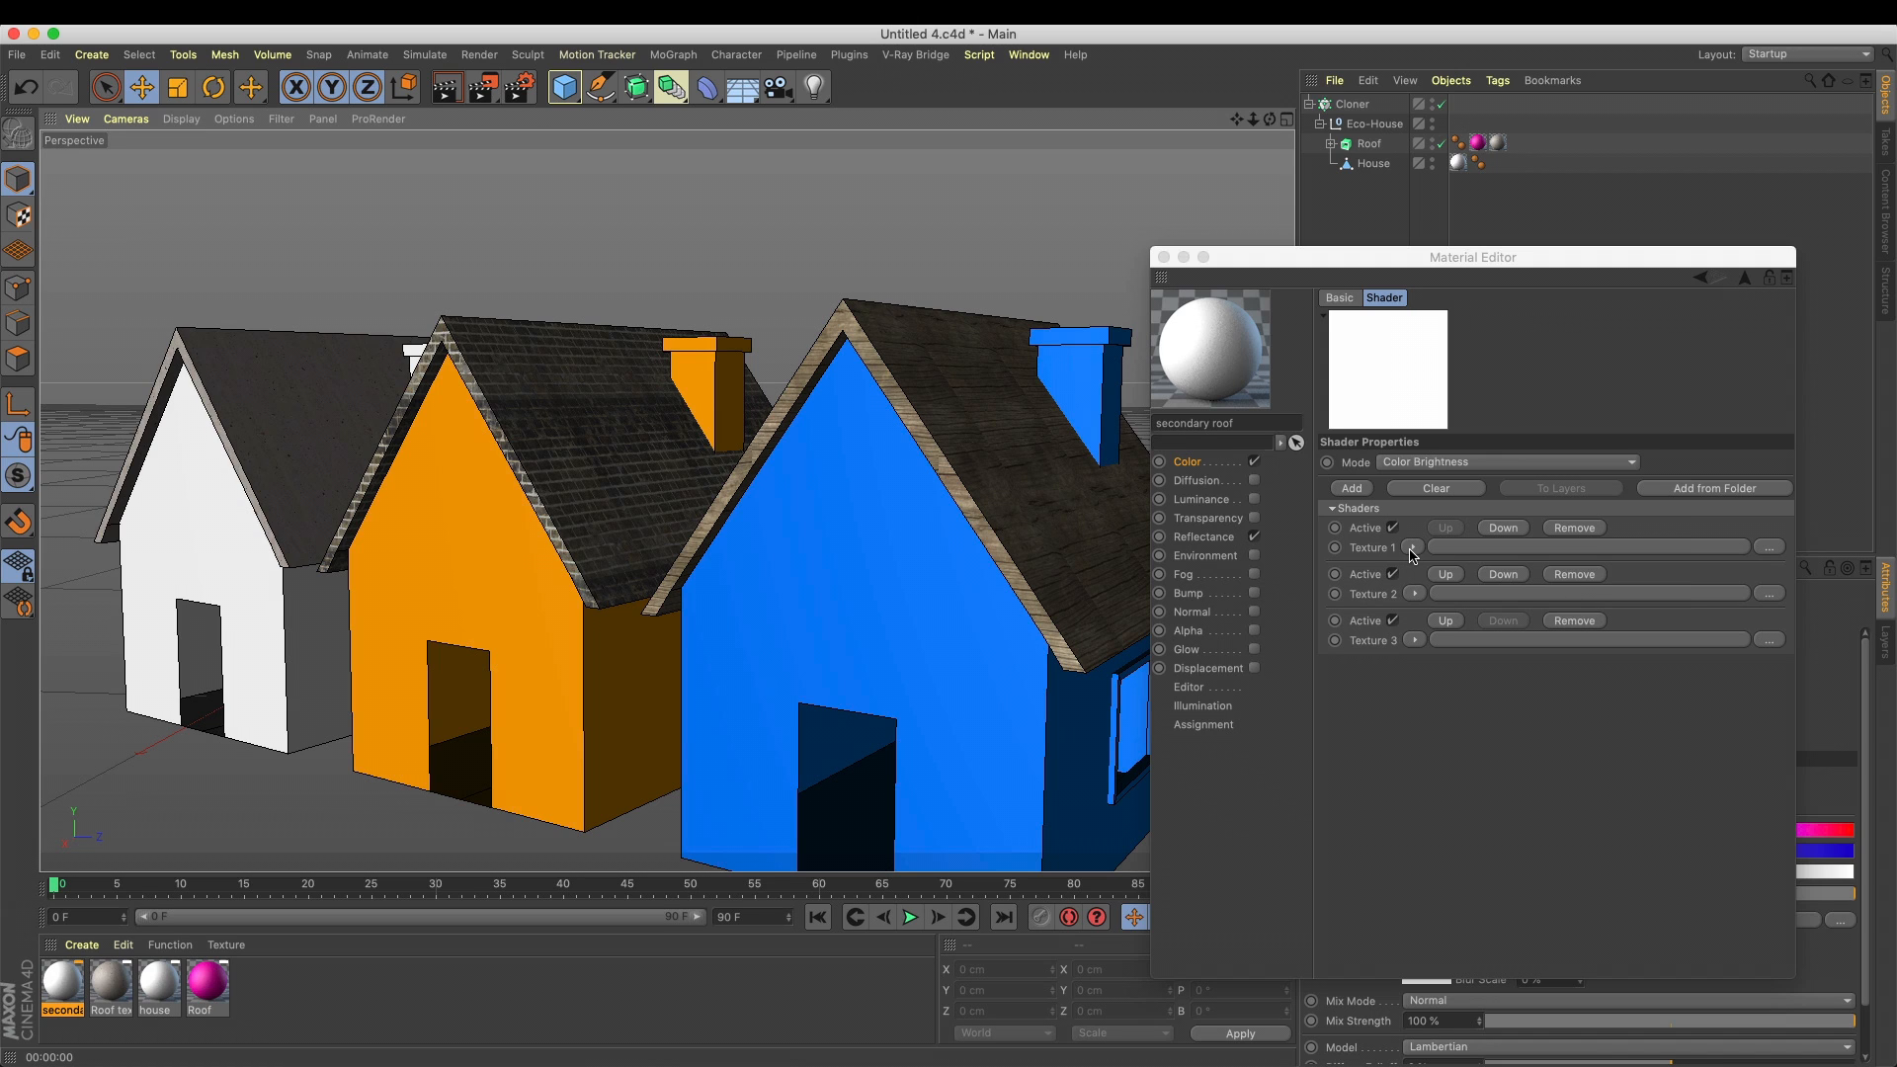
{"action": "left_click", "coordinate": [1373, 552]}
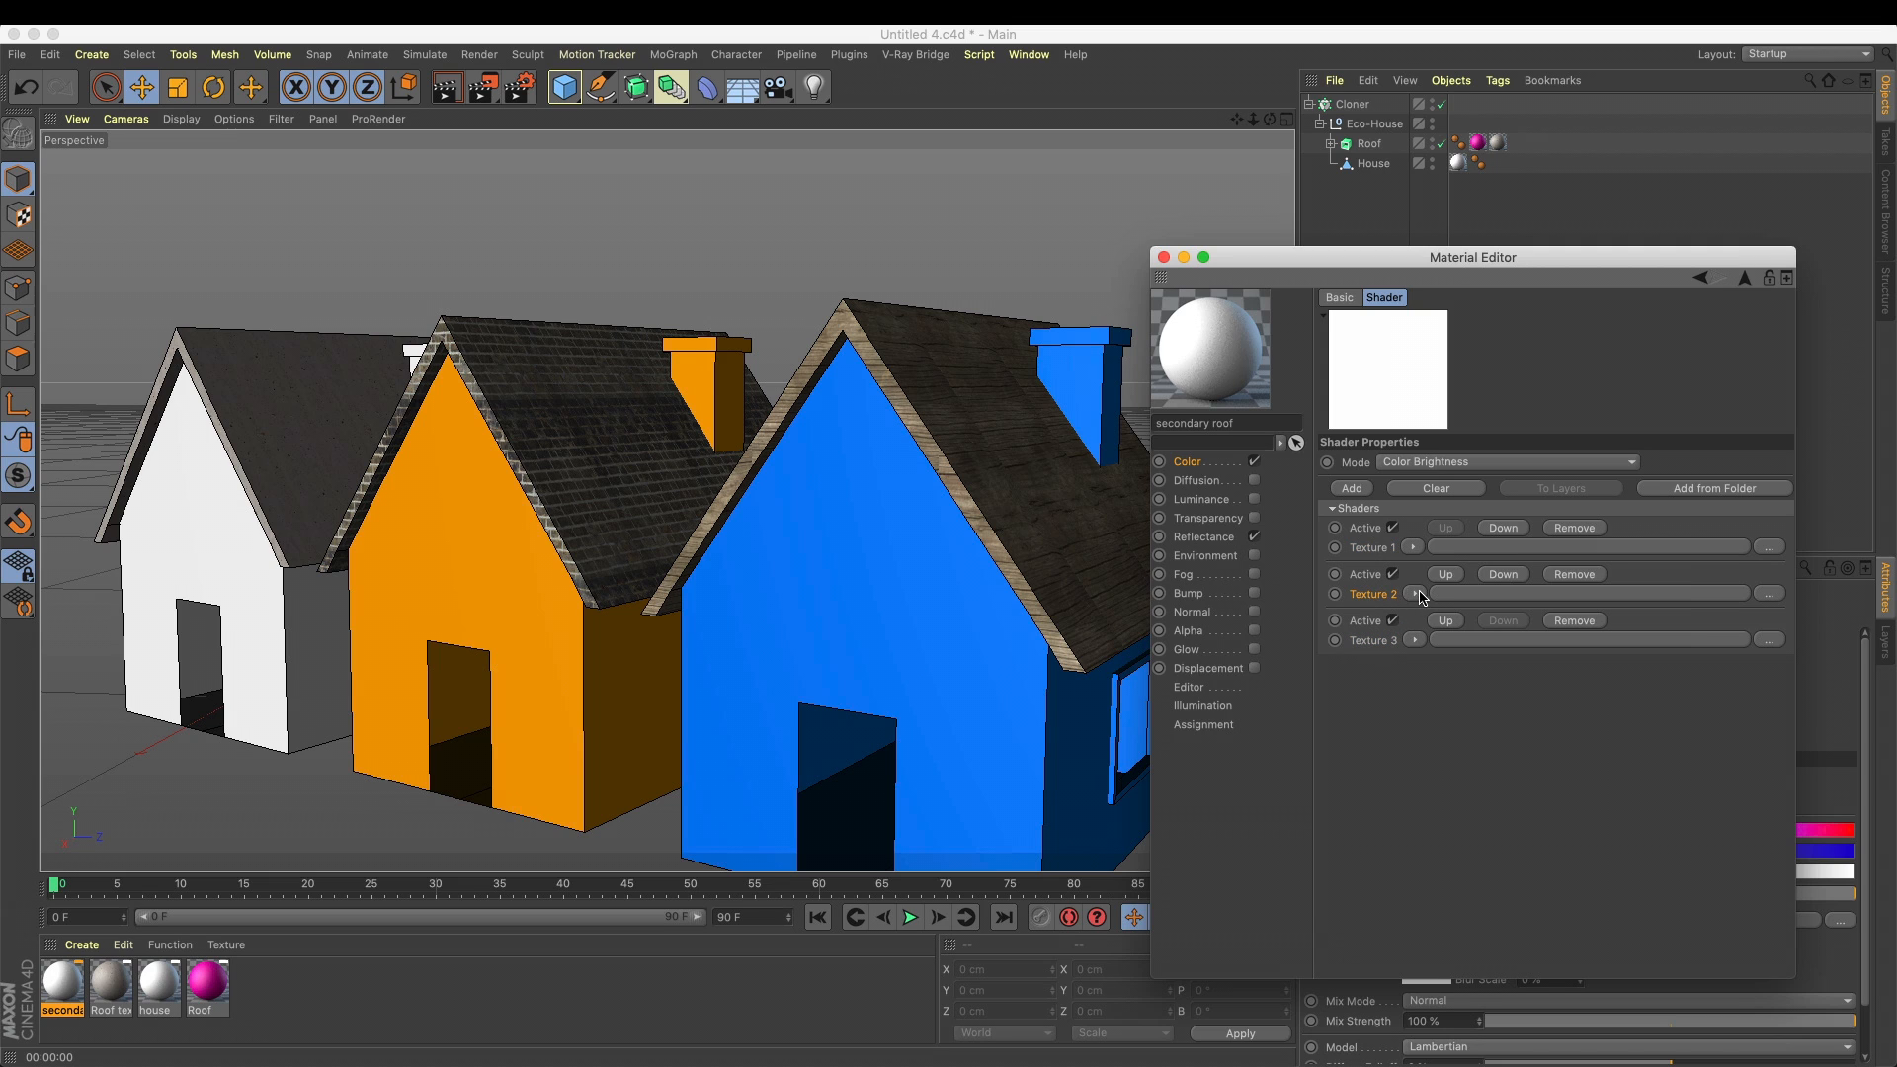
{"action": "left_click", "coordinate": [1435, 463]}
{"action": "left_click", "coordinate": [1432, 481]}
{"action": "left_click", "coordinate": [1769, 593]}
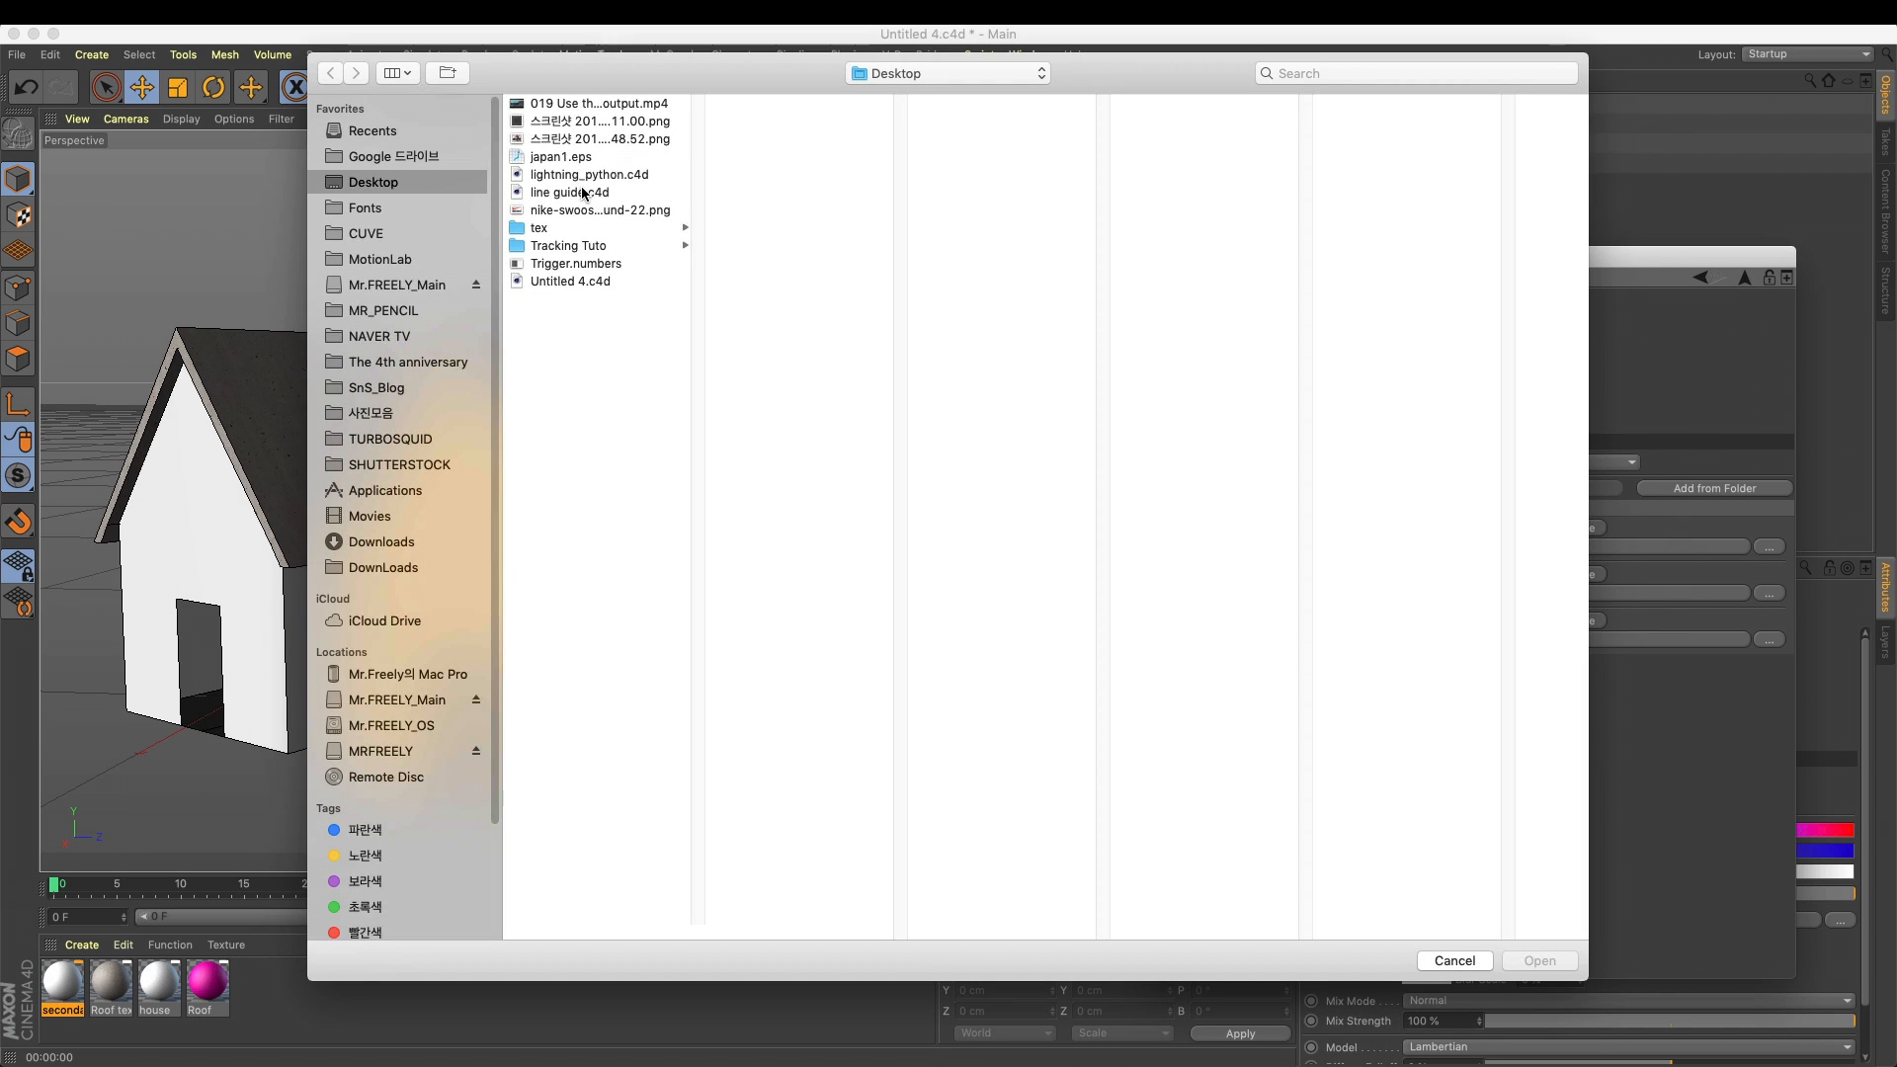
{"action": "double_click", "coordinate": [589, 209]}
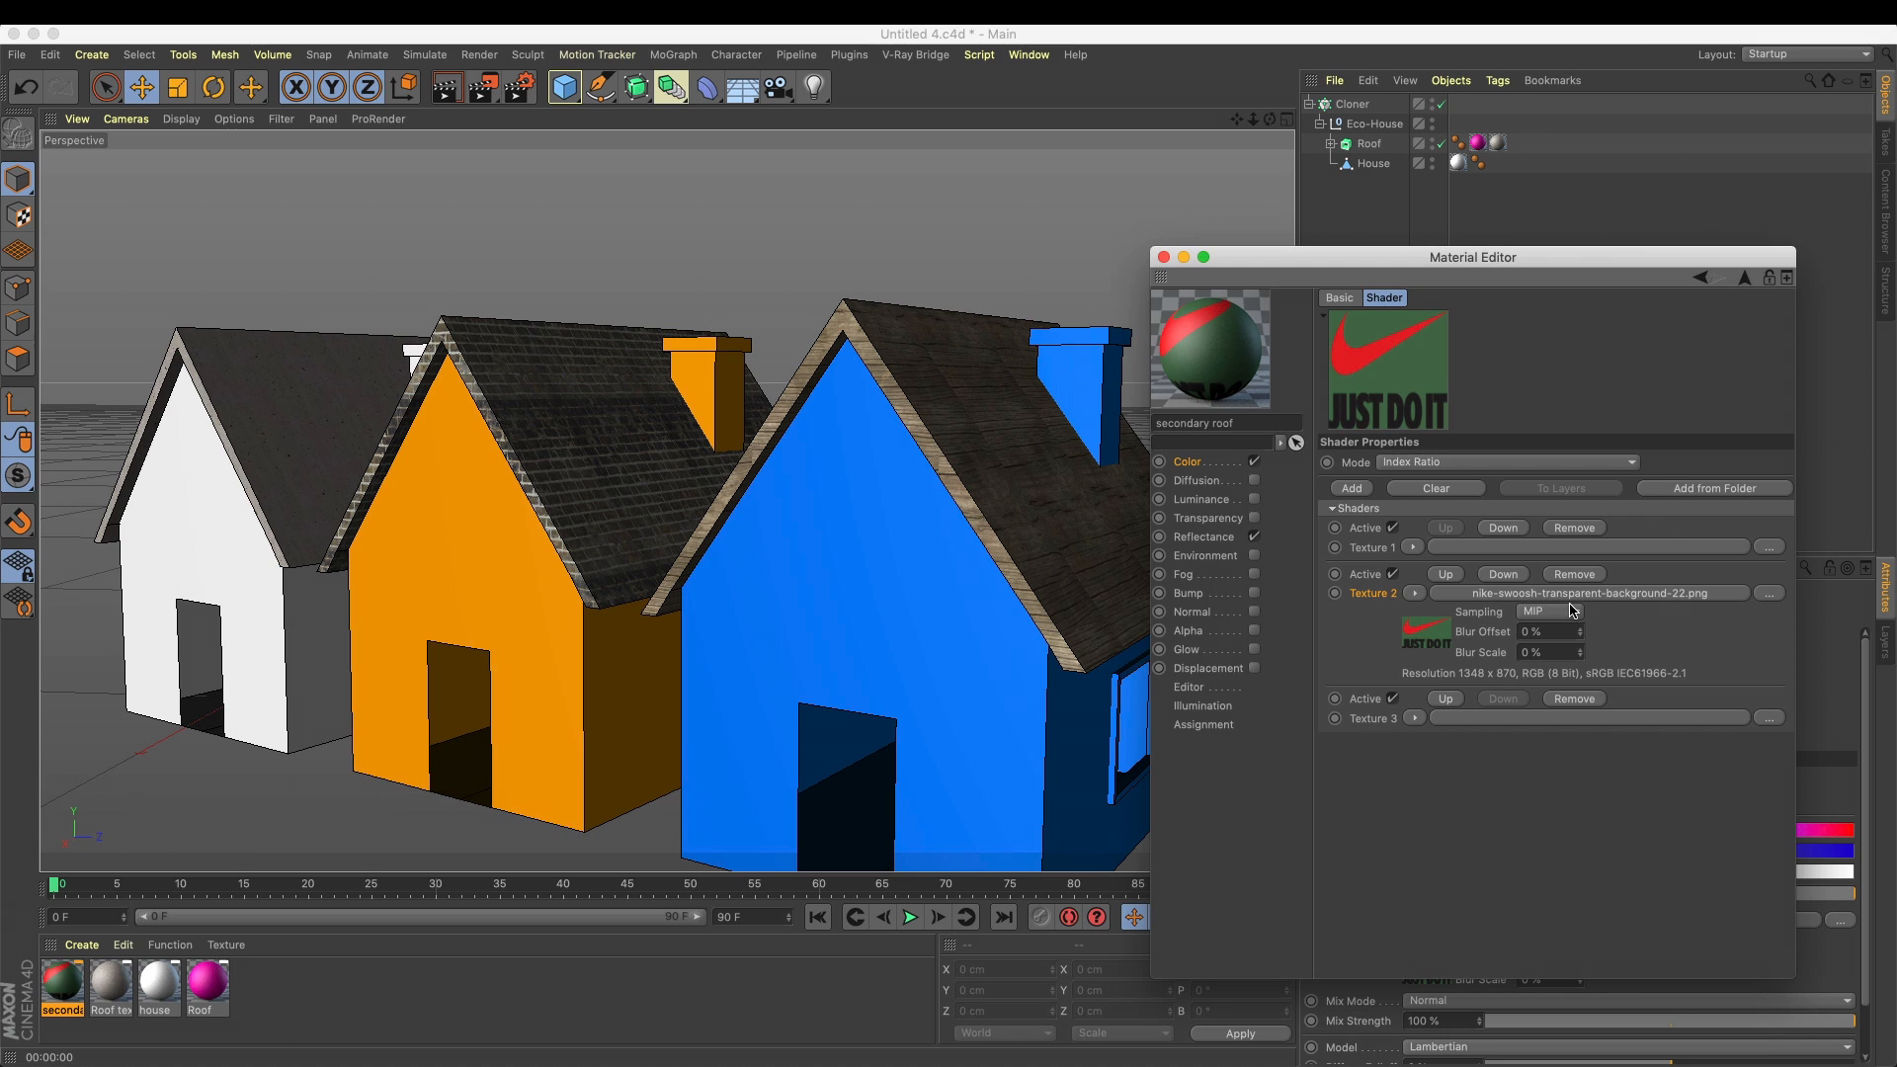
Apply the secondary roof material to the Roof object with Flat projection and tiling disabled
{"action": "left_click_drag", "start_coordinate": [69, 981], "coordinate": [1393, 143]}
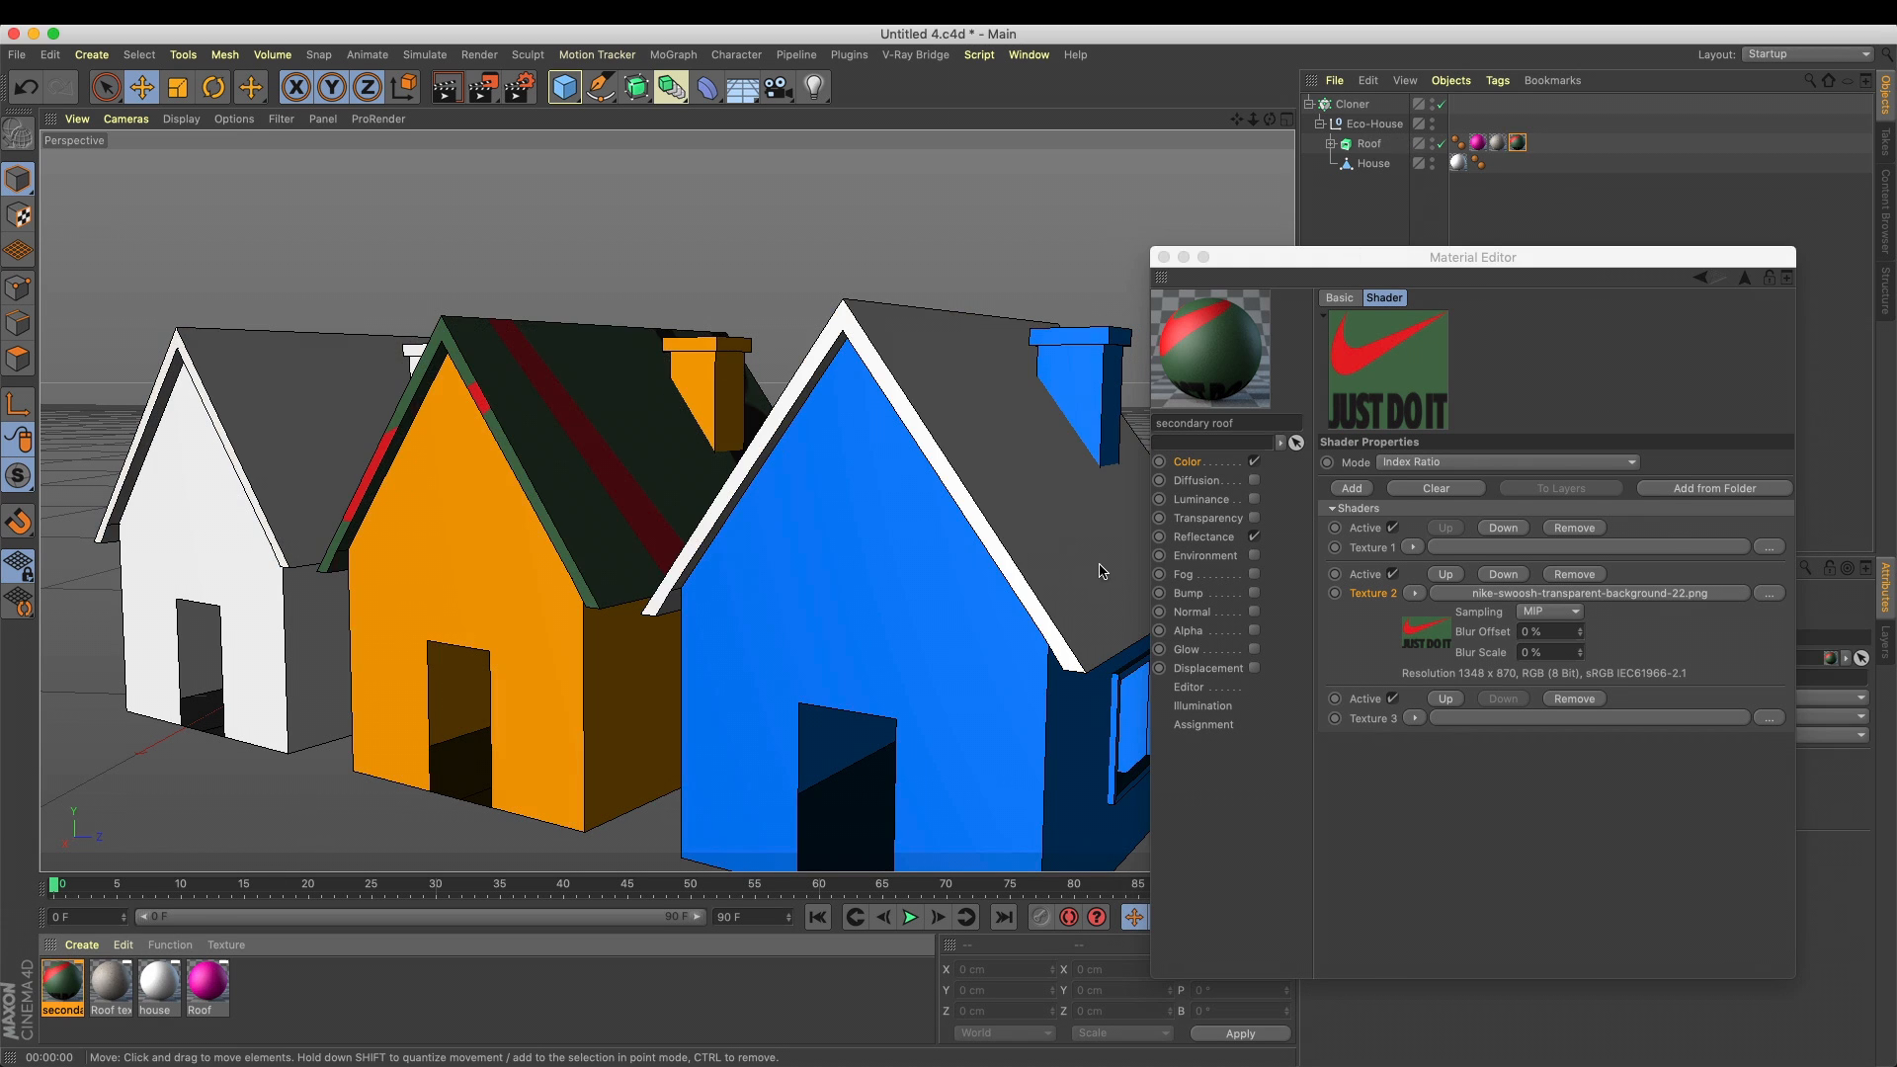
{"action": "left_click_drag", "start_coordinate": [1398, 257], "coordinate": [975, 967]}
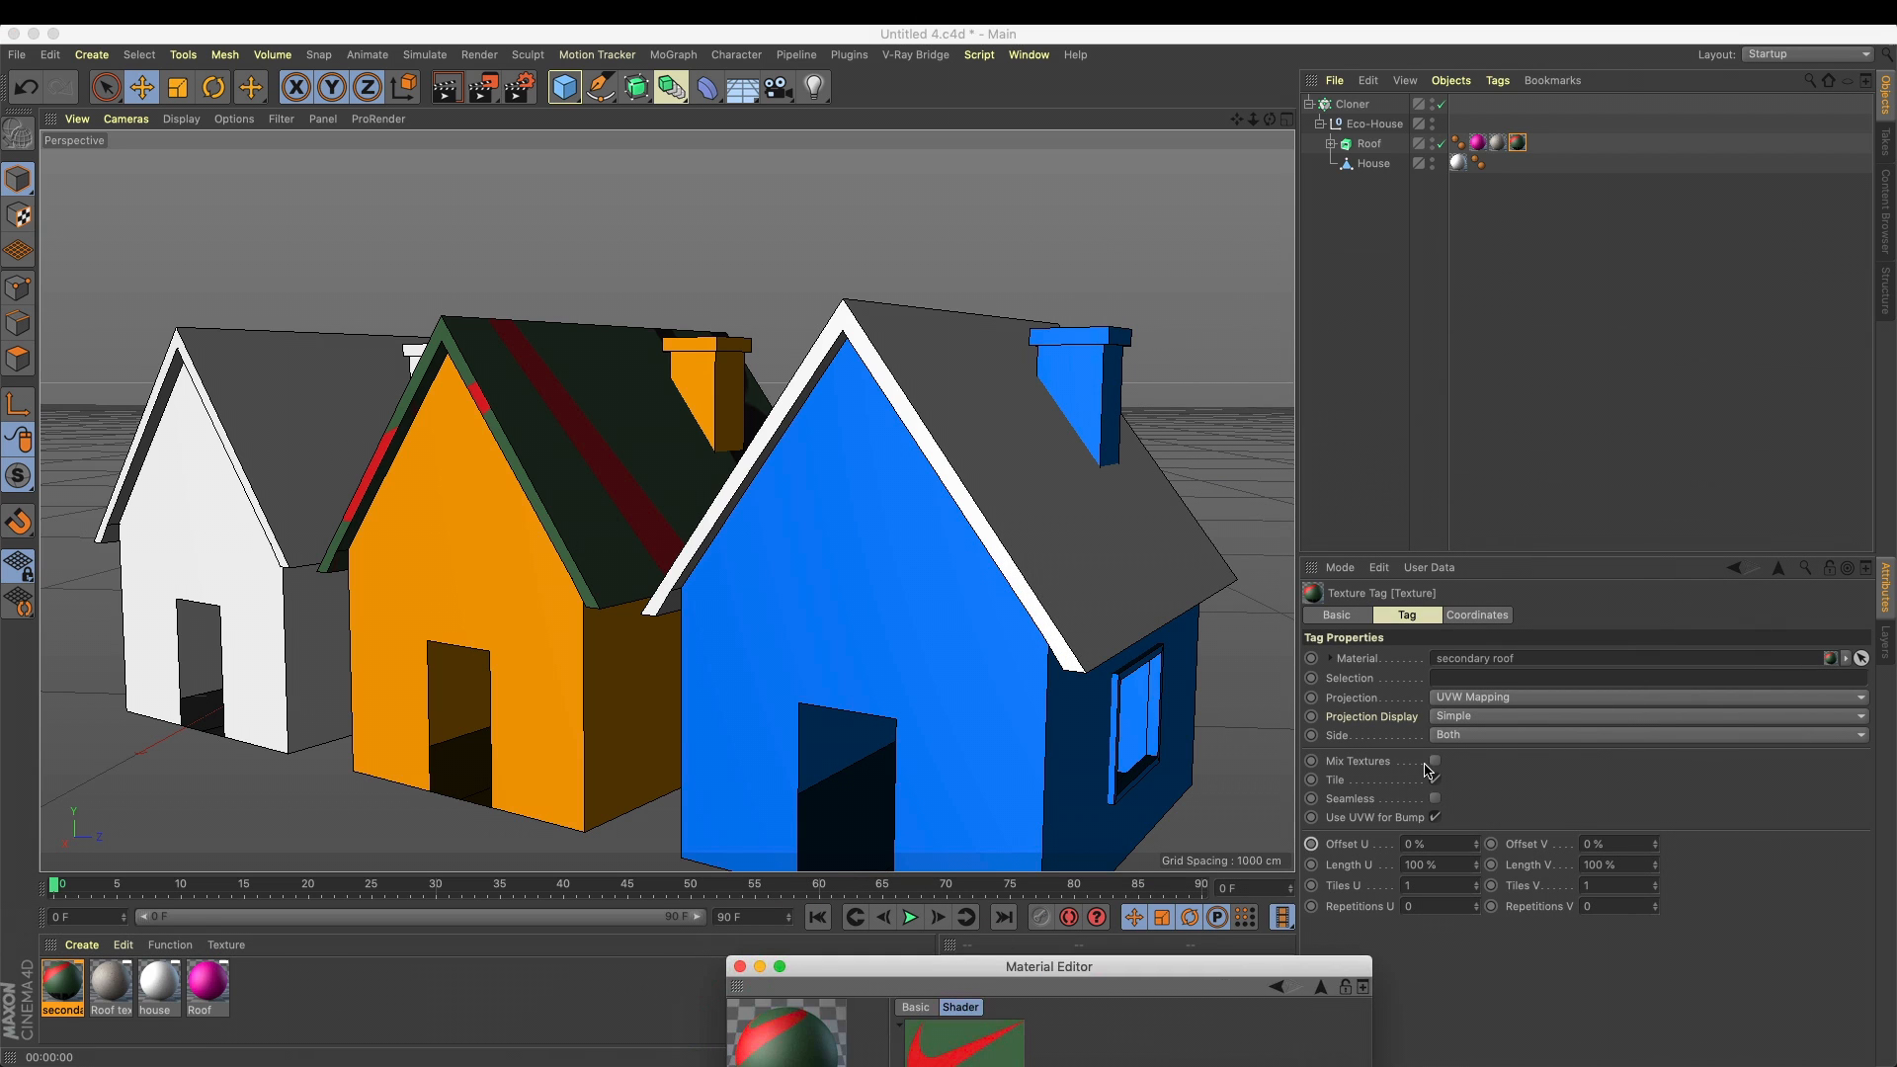
{"action": "left_click", "coordinate": [1468, 700]}
{"action": "left_click", "coordinate": [1465, 760]}
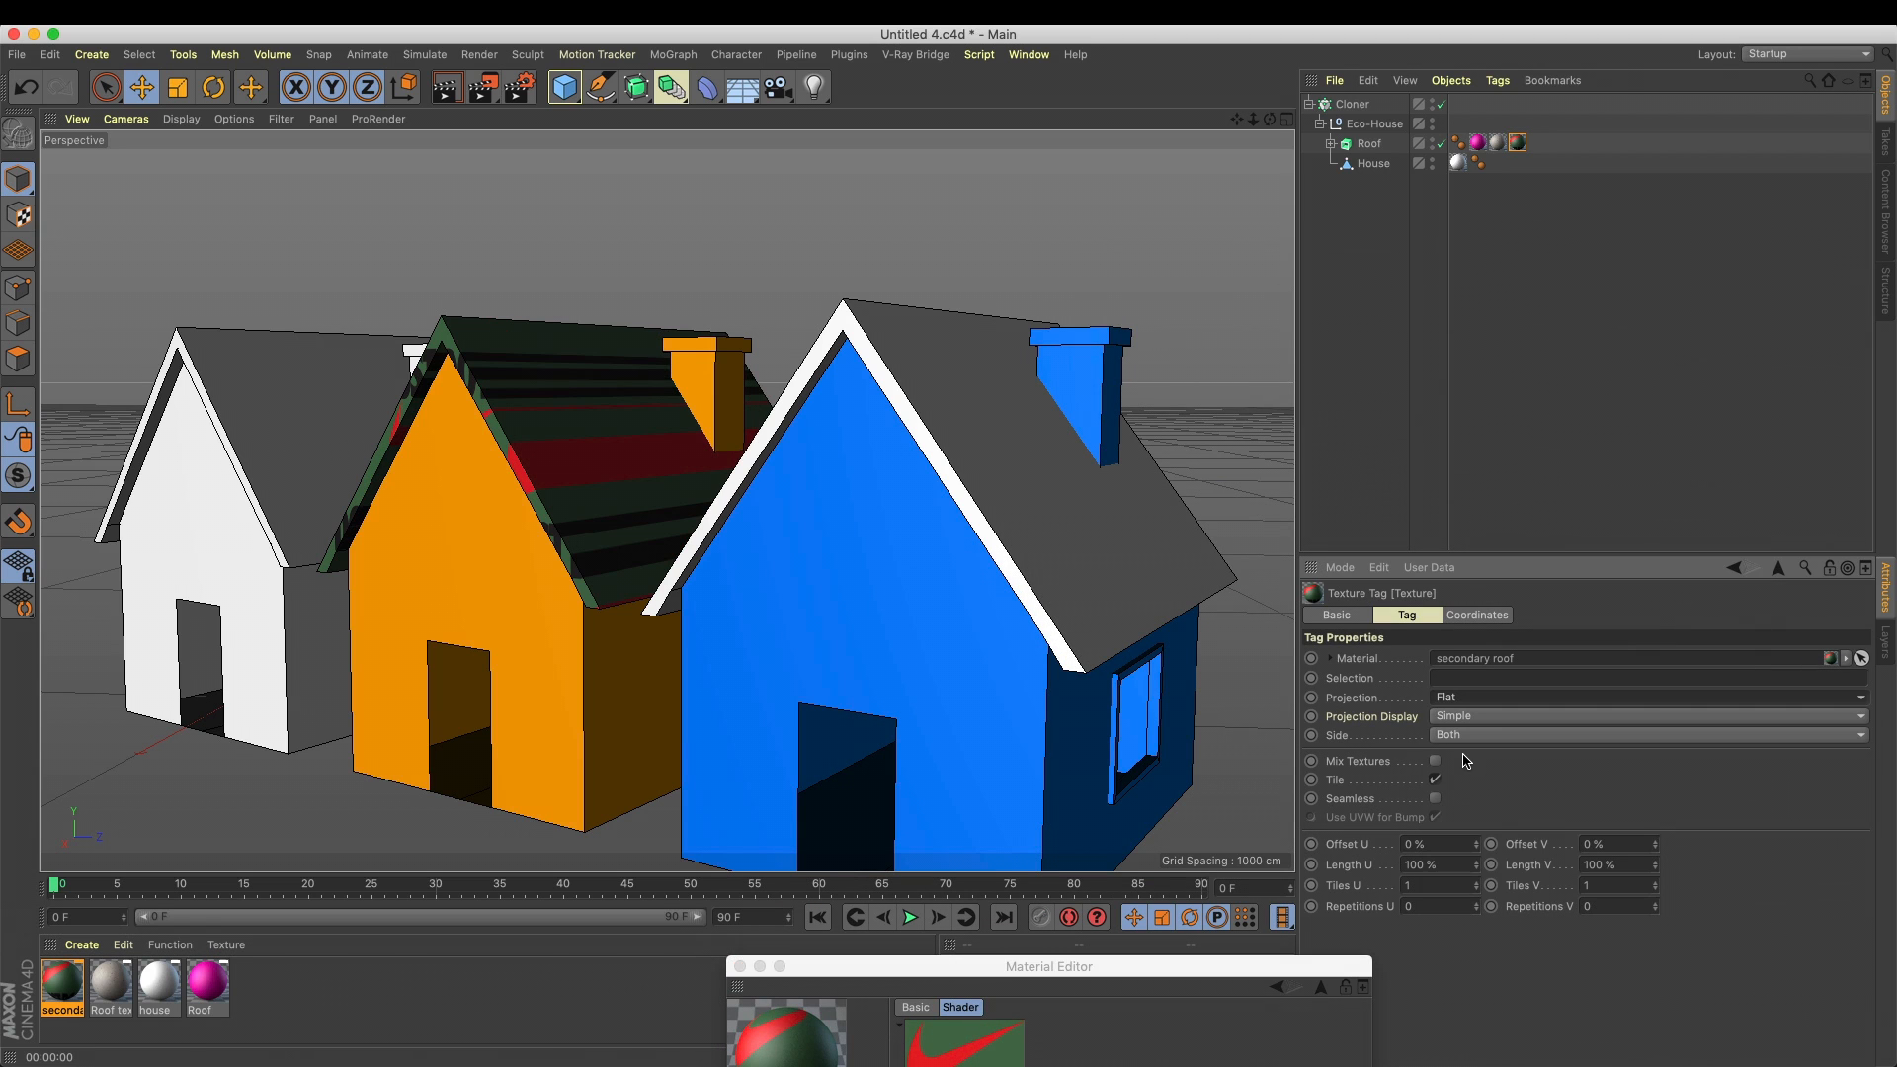
{"action": "left_click", "coordinate": [1437, 780]}
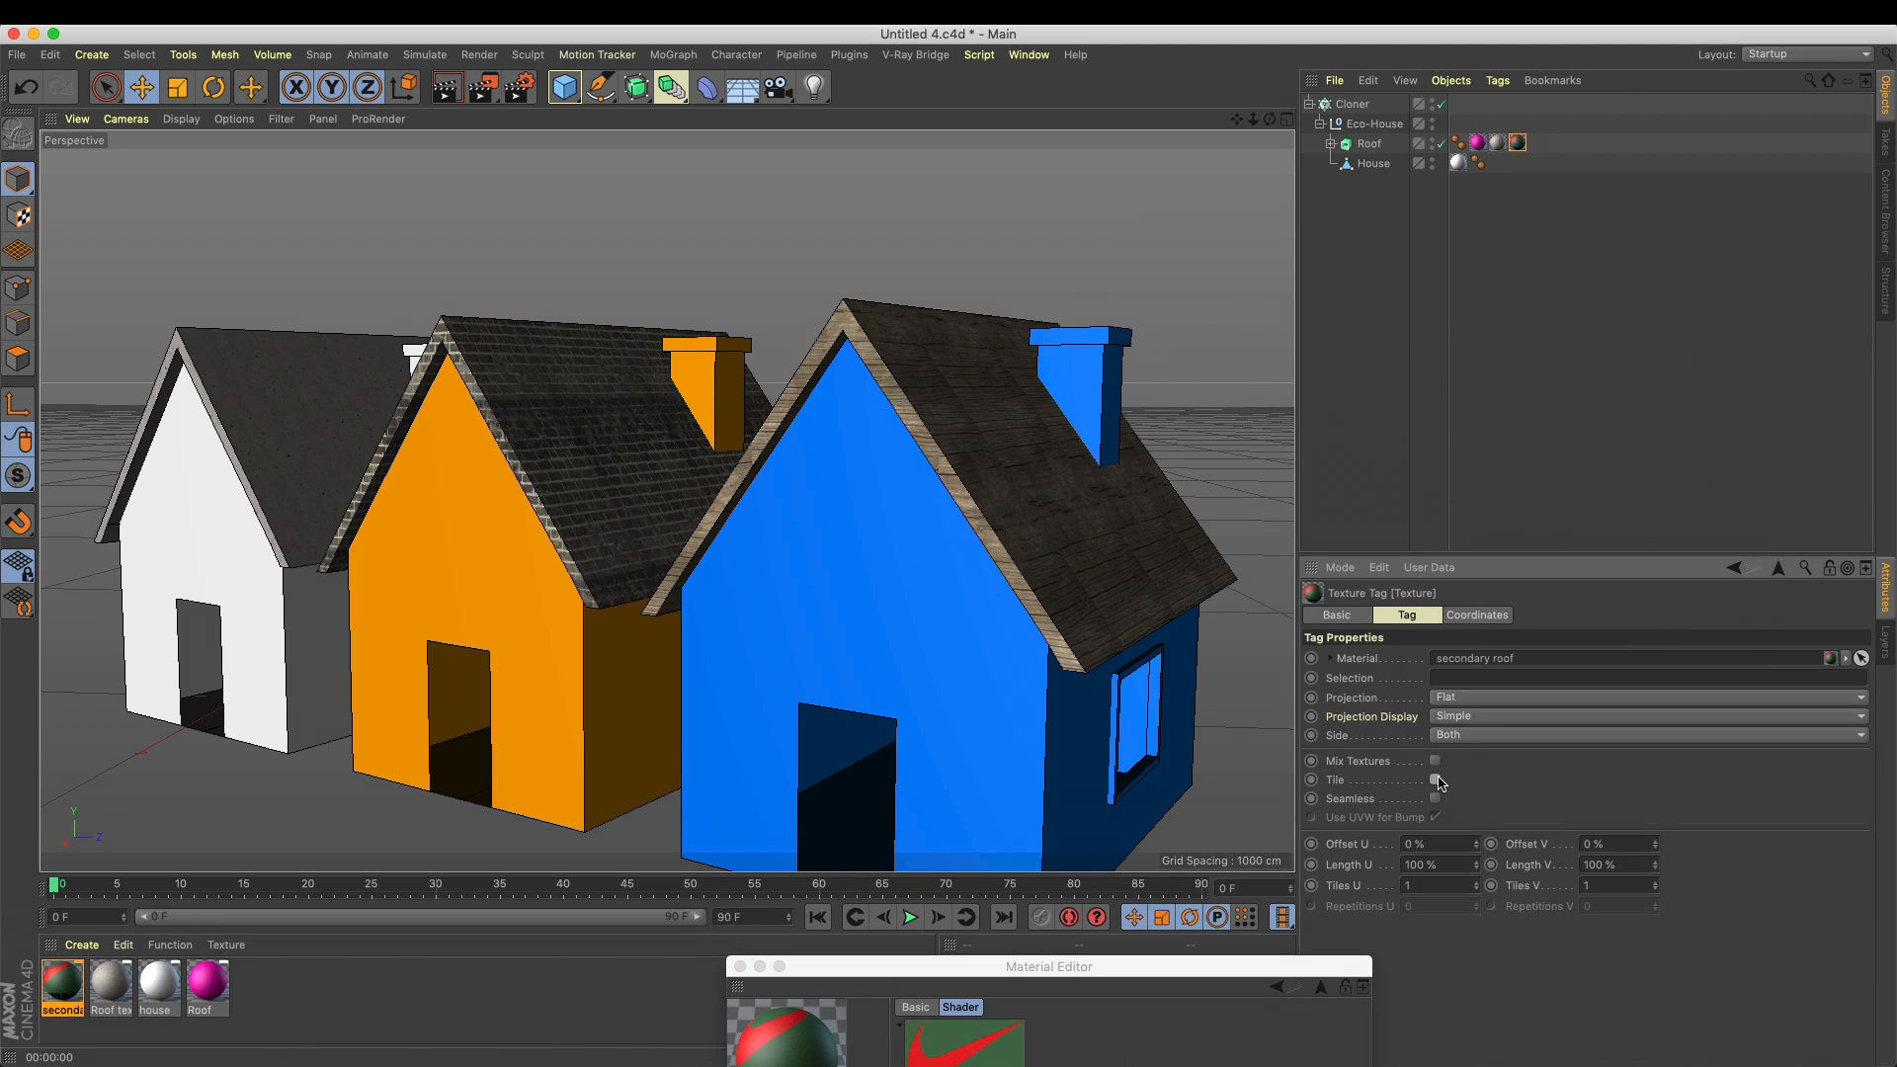
Try fitting the secondary roof texture tag to the object, then compare it with the Roof texture tag
{"action": "right_click", "coordinate": [1519, 142]}
{"action": "left_click", "coordinate": [1581, 468]}
{"action": "left_click", "coordinate": [1102, 367]}
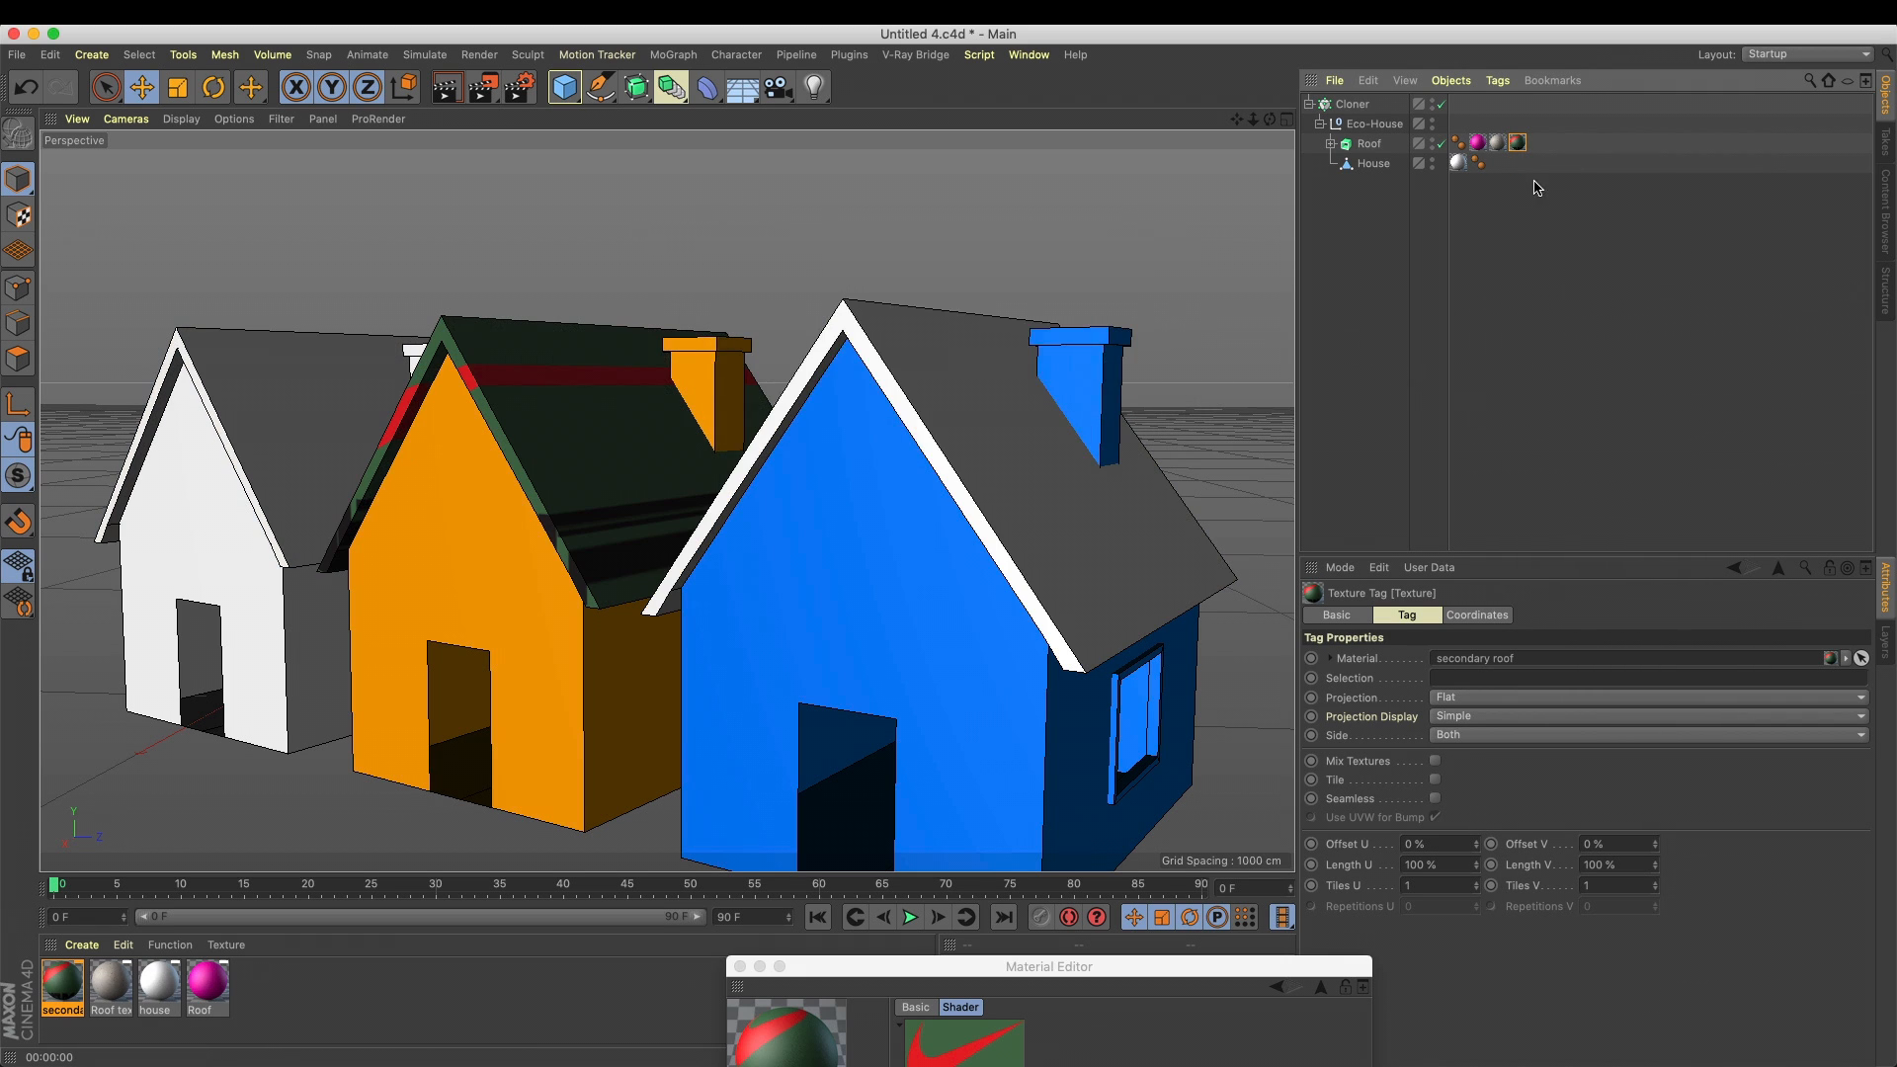
{"action": "left_click", "coordinate": [1498, 142]}
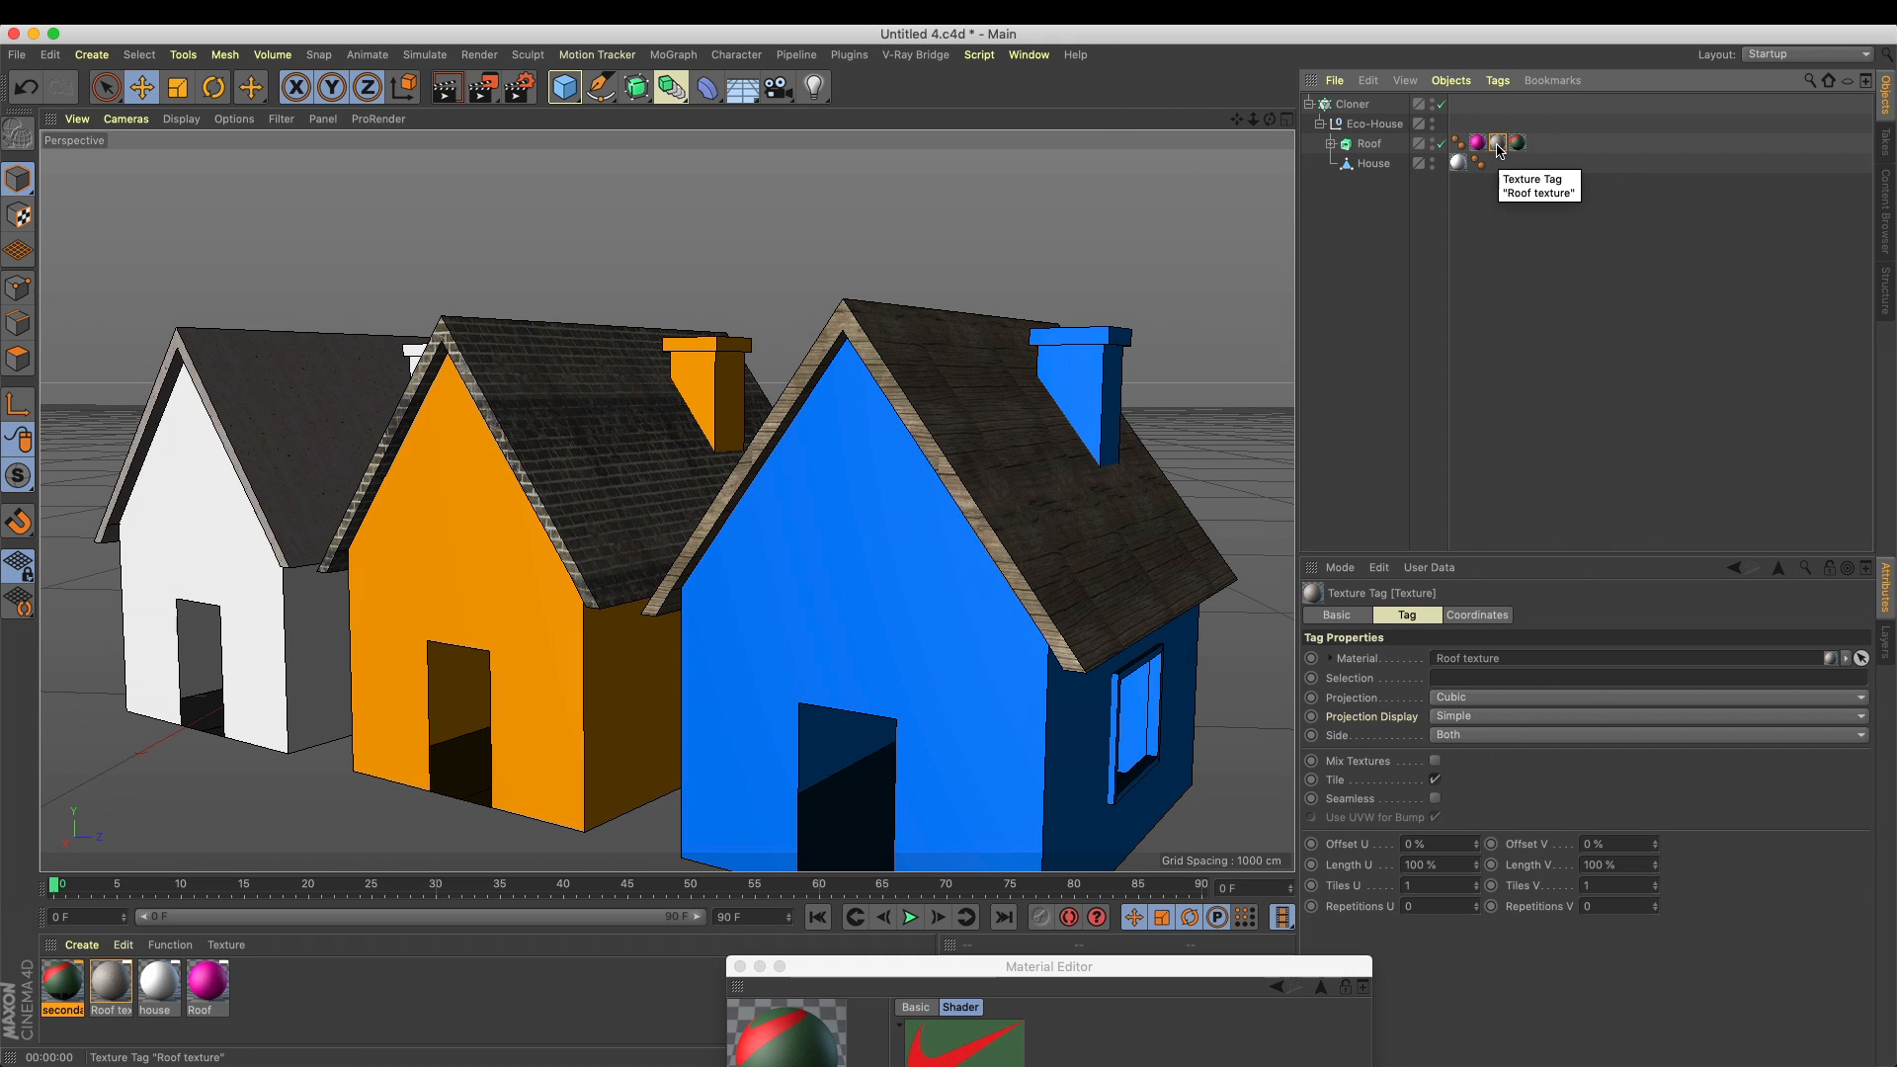
{"action": "left_click", "coordinate": [1518, 142]}
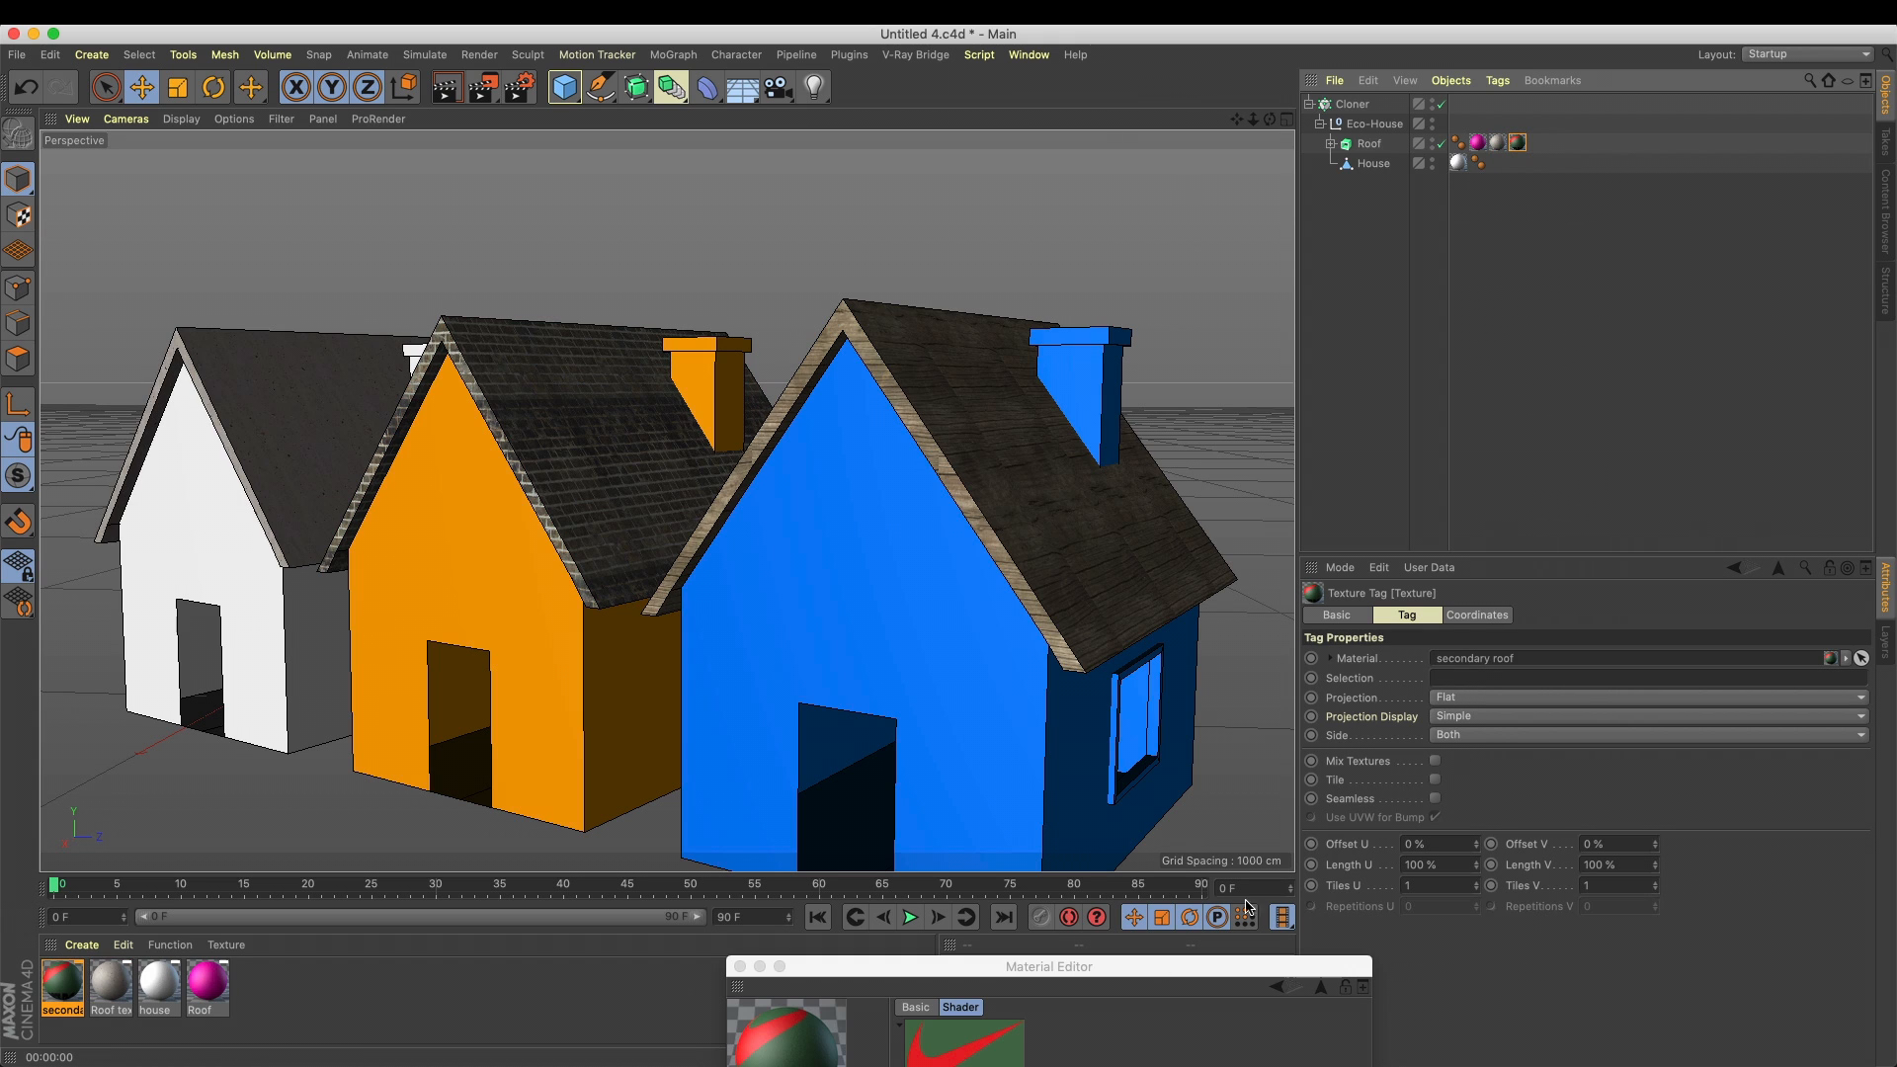
{"action": "left_click_drag", "start_coordinate": [1129, 976], "coordinate": [1553, 388]}
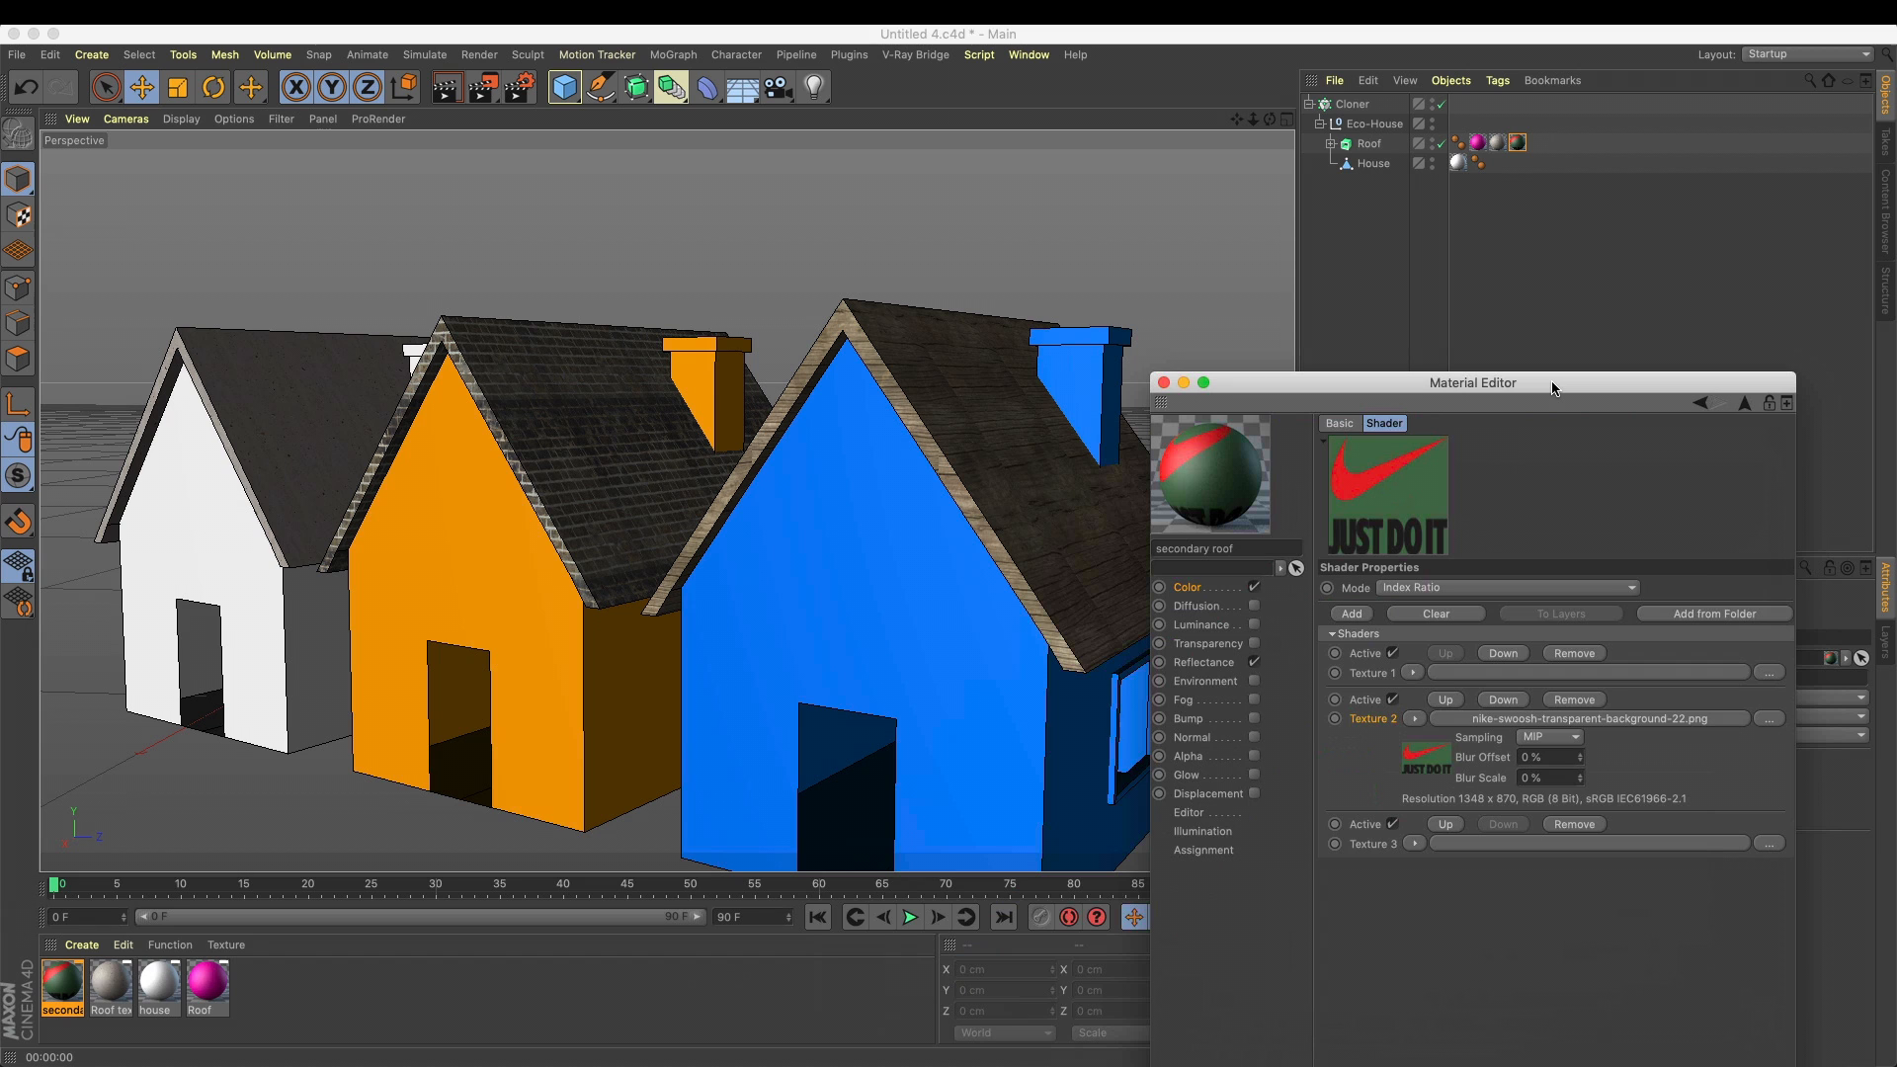
{"action": "left_click_drag", "start_coordinate": [1474, 384], "coordinate": [1286, 667]}
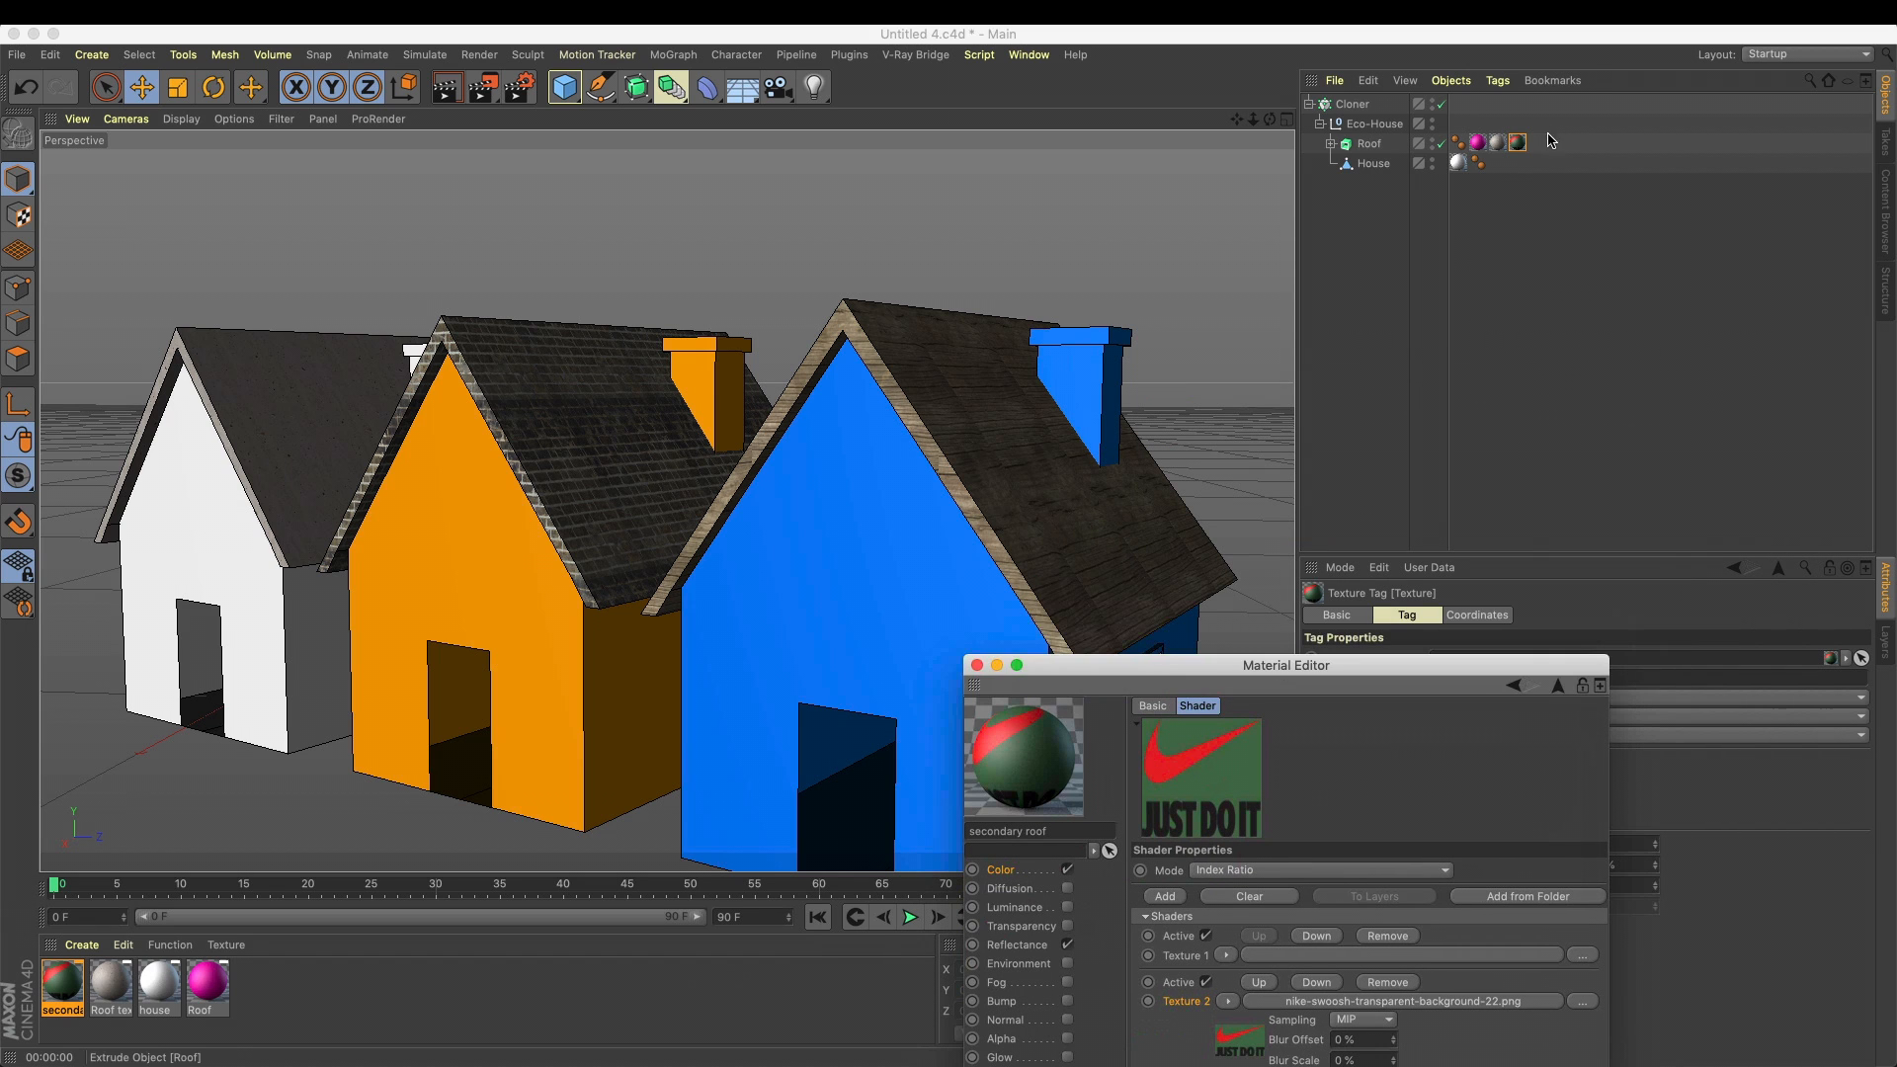
Try fitting the secondary roof texture to a region drawn around the orange house's roof
{"action": "right_click", "coordinate": [1517, 142]}
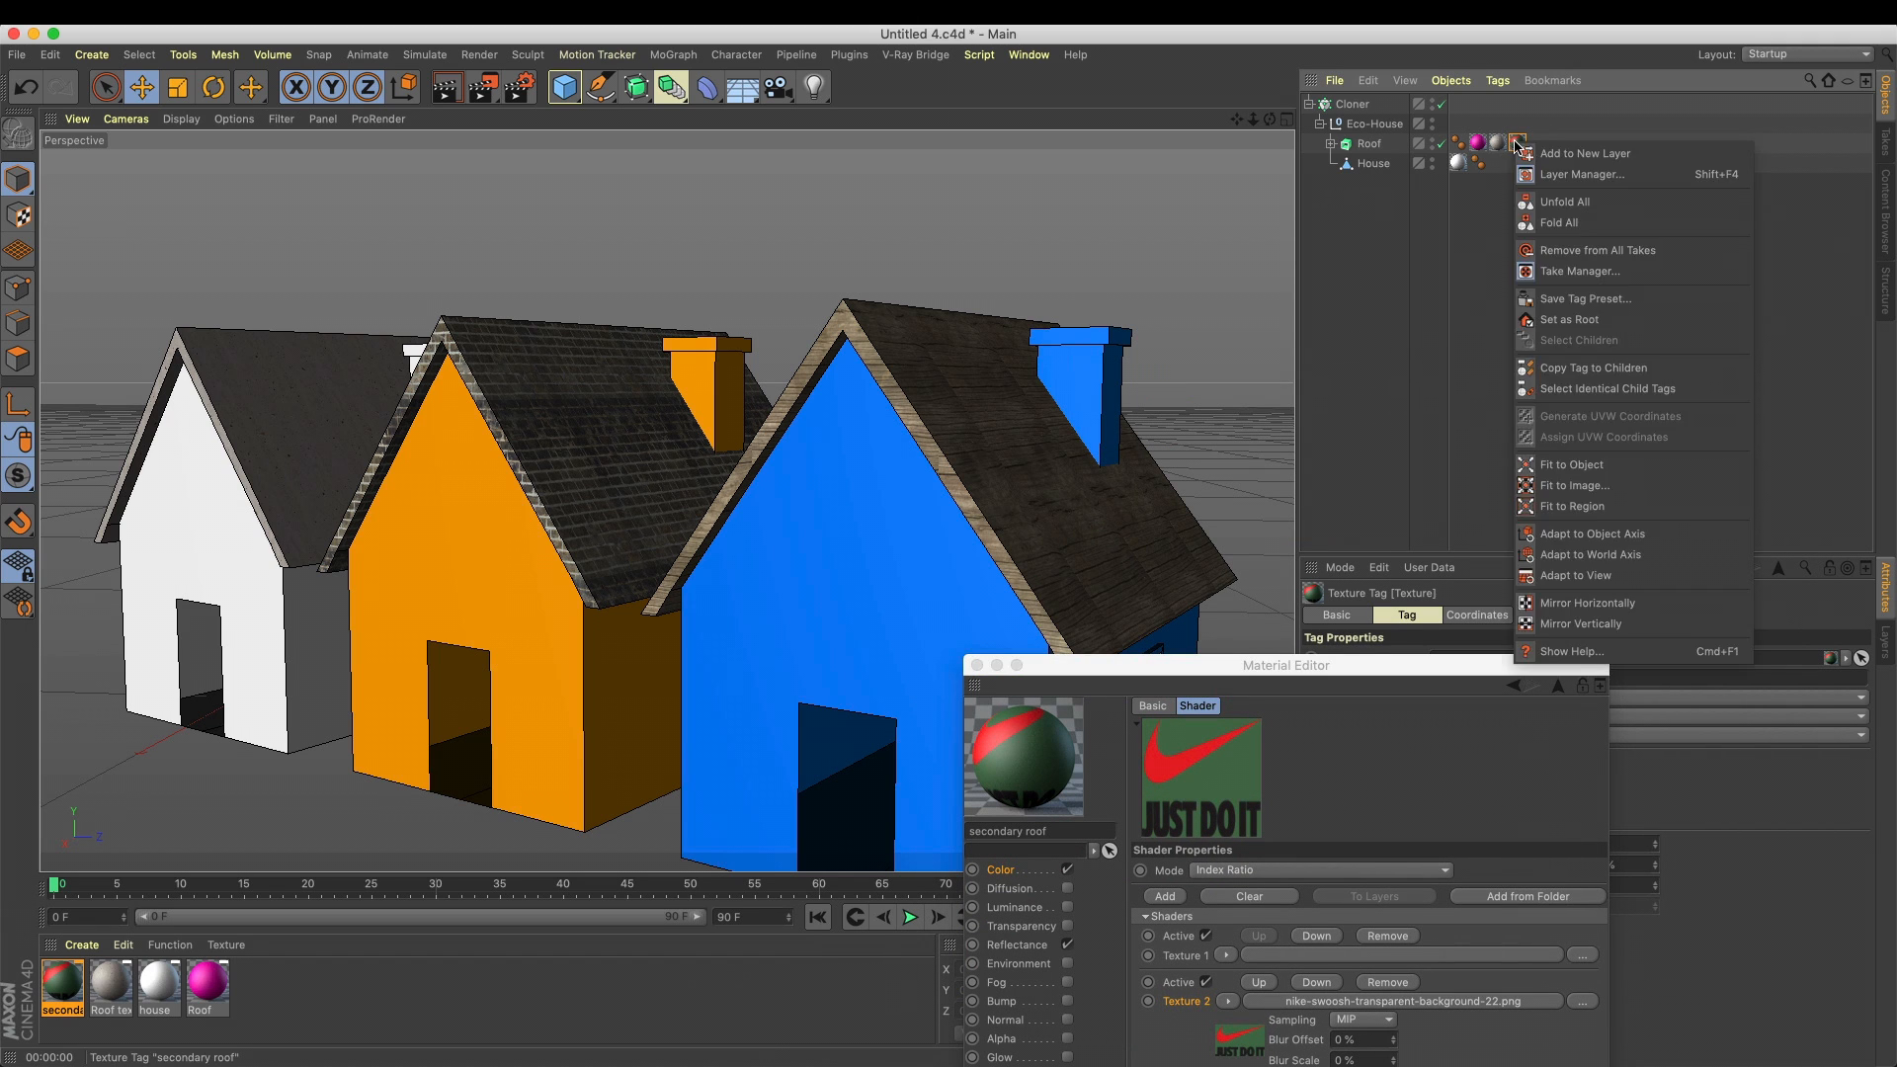
{"action": "left_click", "coordinate": [1594, 507]}
{"action": "left_click_drag", "start_coordinate": [480, 335], "coordinate": [771, 535]}
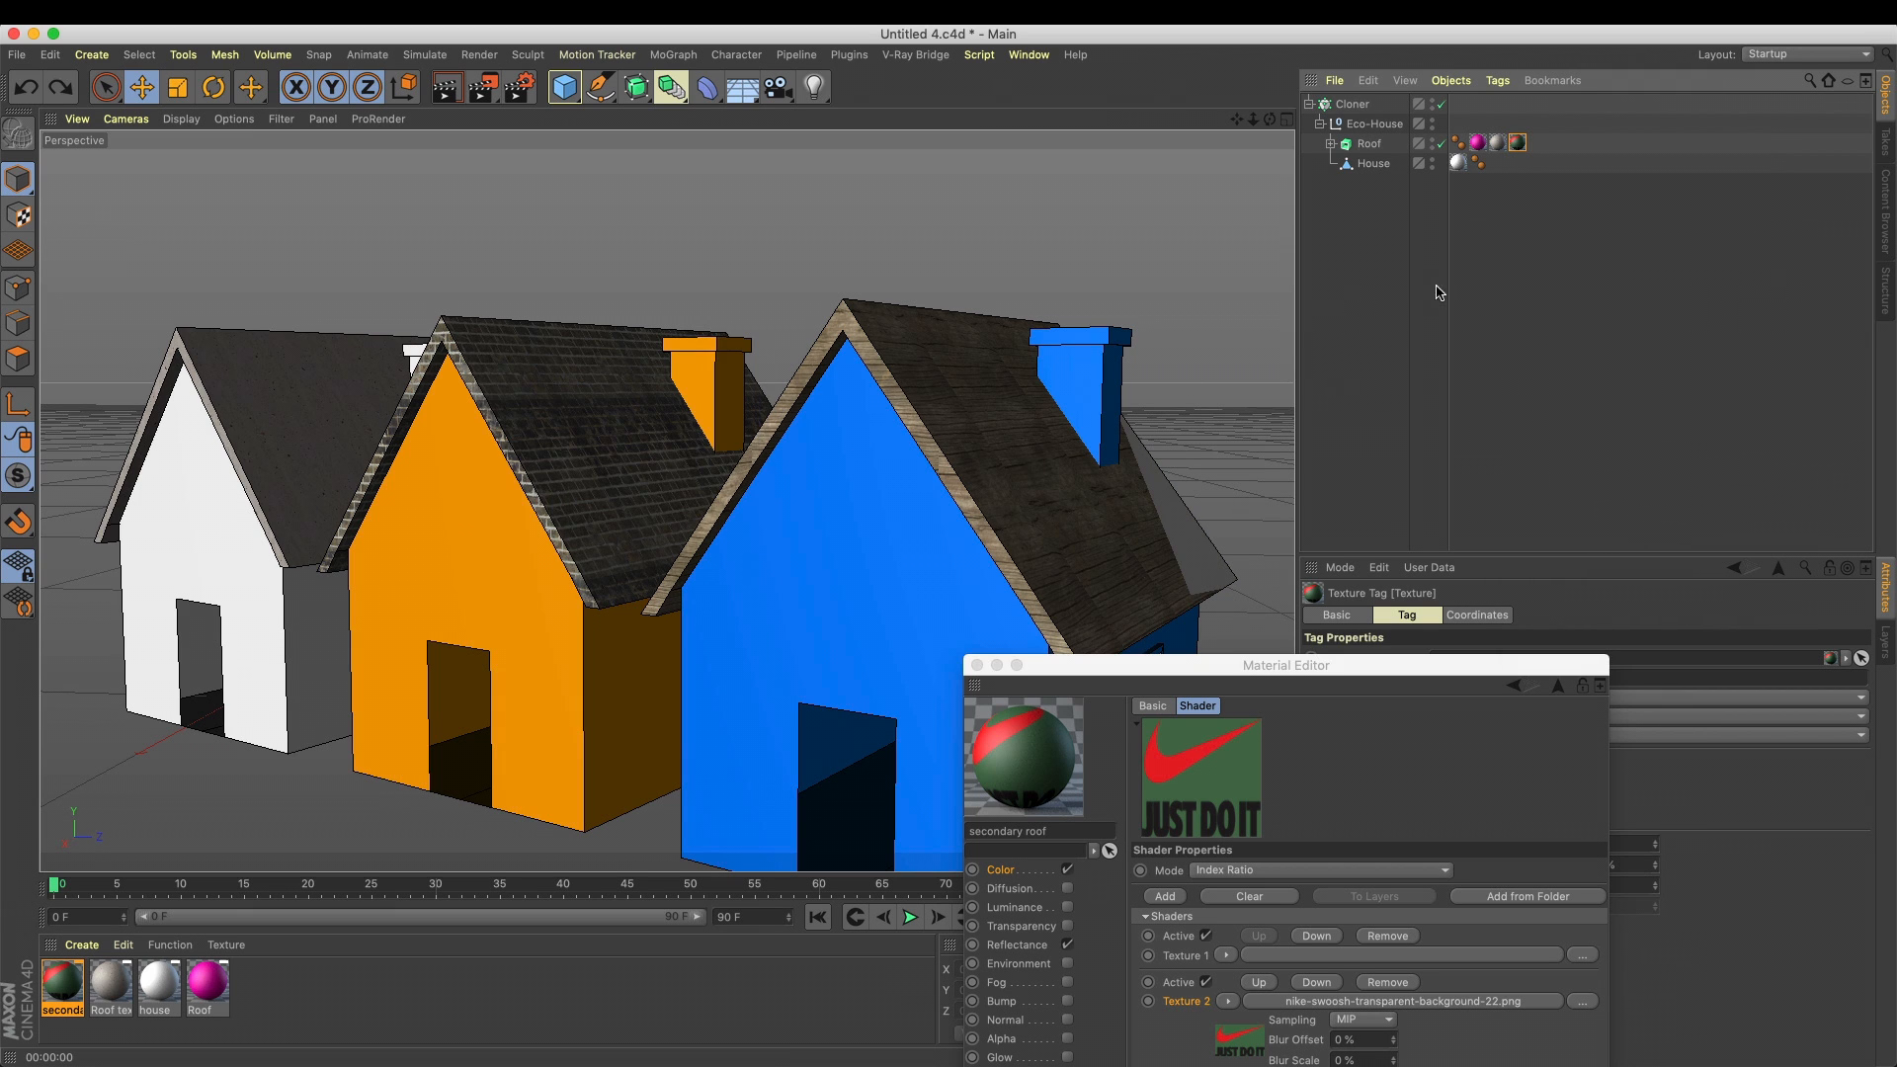
Try Cubic projection on the secondary roof tag with tiling off, and fit the texture to the object
{"action": "left_click_drag", "start_coordinate": [1420, 663], "coordinate": [950, 932]}
{"action": "left_click", "coordinate": [1509, 696]}
{"action": "left_click", "coordinate": [1503, 782]}
{"action": "left_click", "coordinate": [1436, 780]}
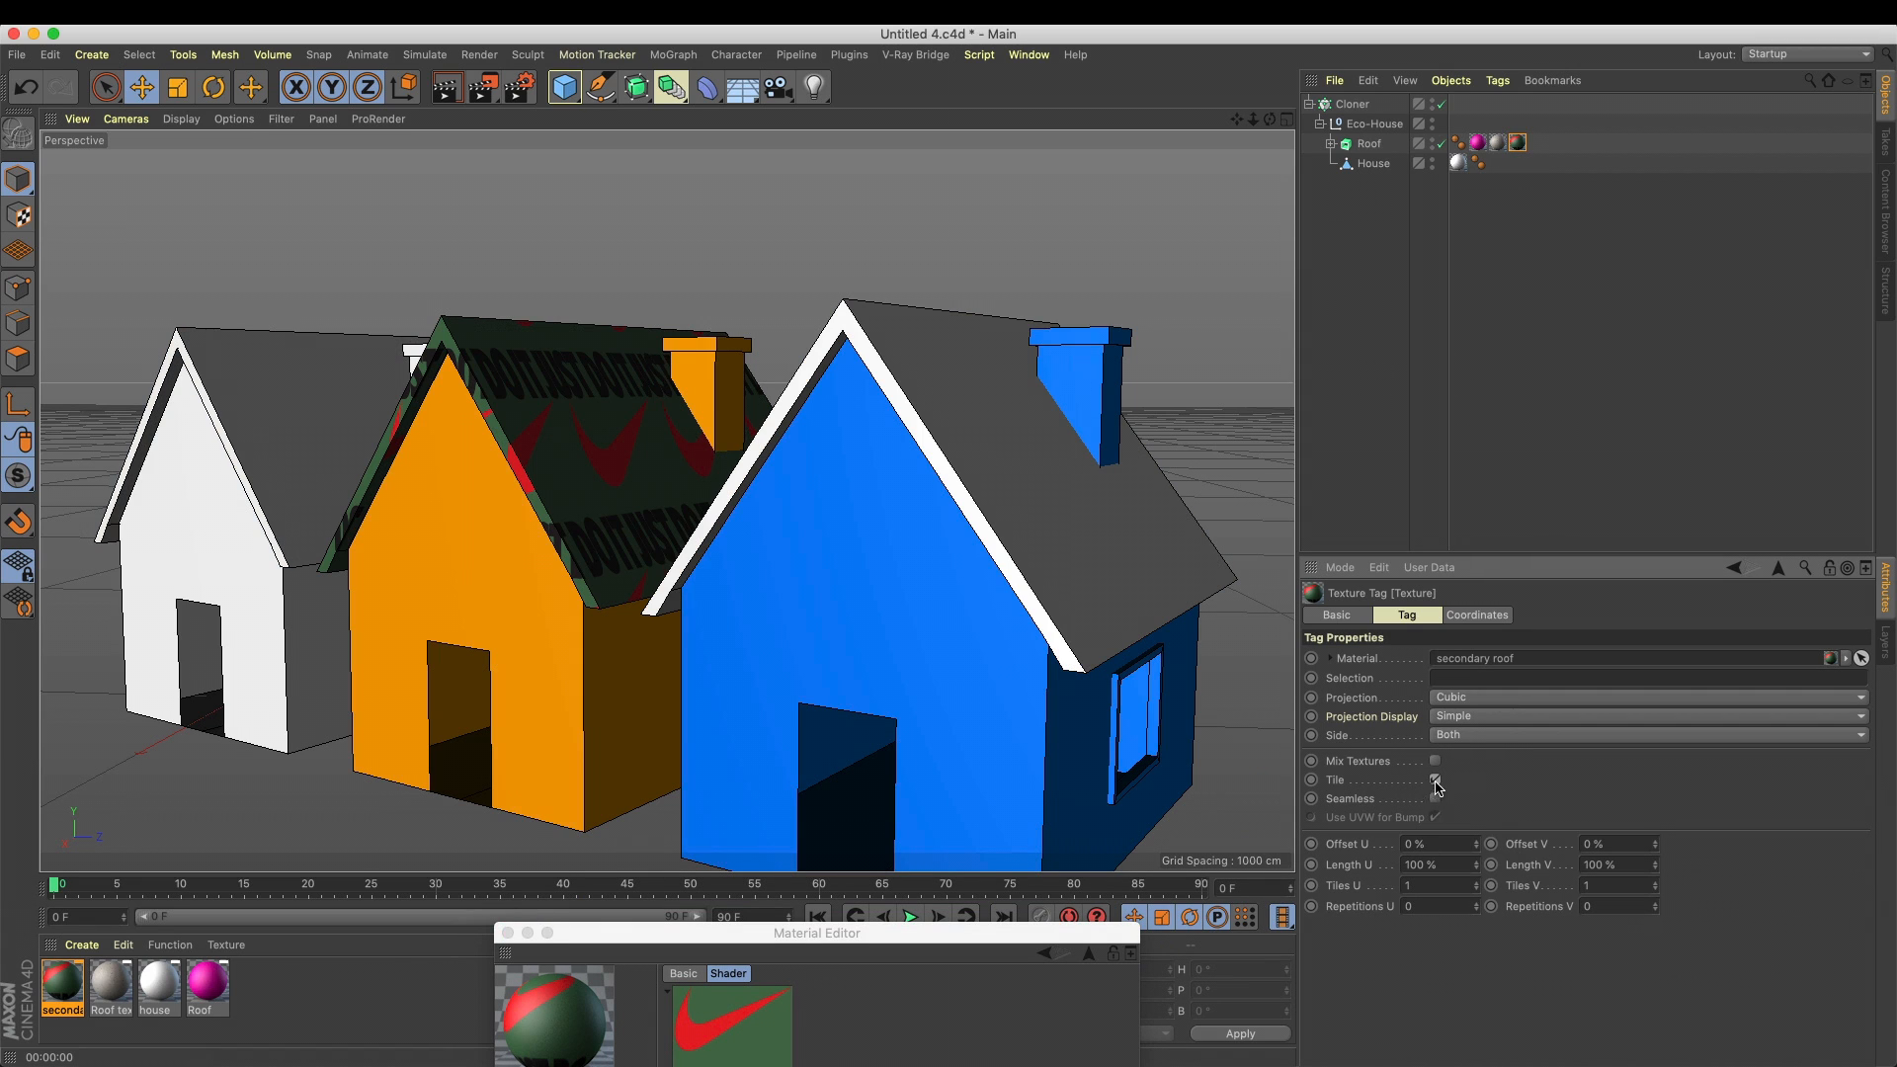
{"action": "left_click", "coordinate": [1436, 779]}
{"action": "right_click", "coordinate": [1517, 143]}
{"action": "left_click", "coordinate": [1586, 478]}
{"action": "left_click", "coordinate": [1088, 373]}
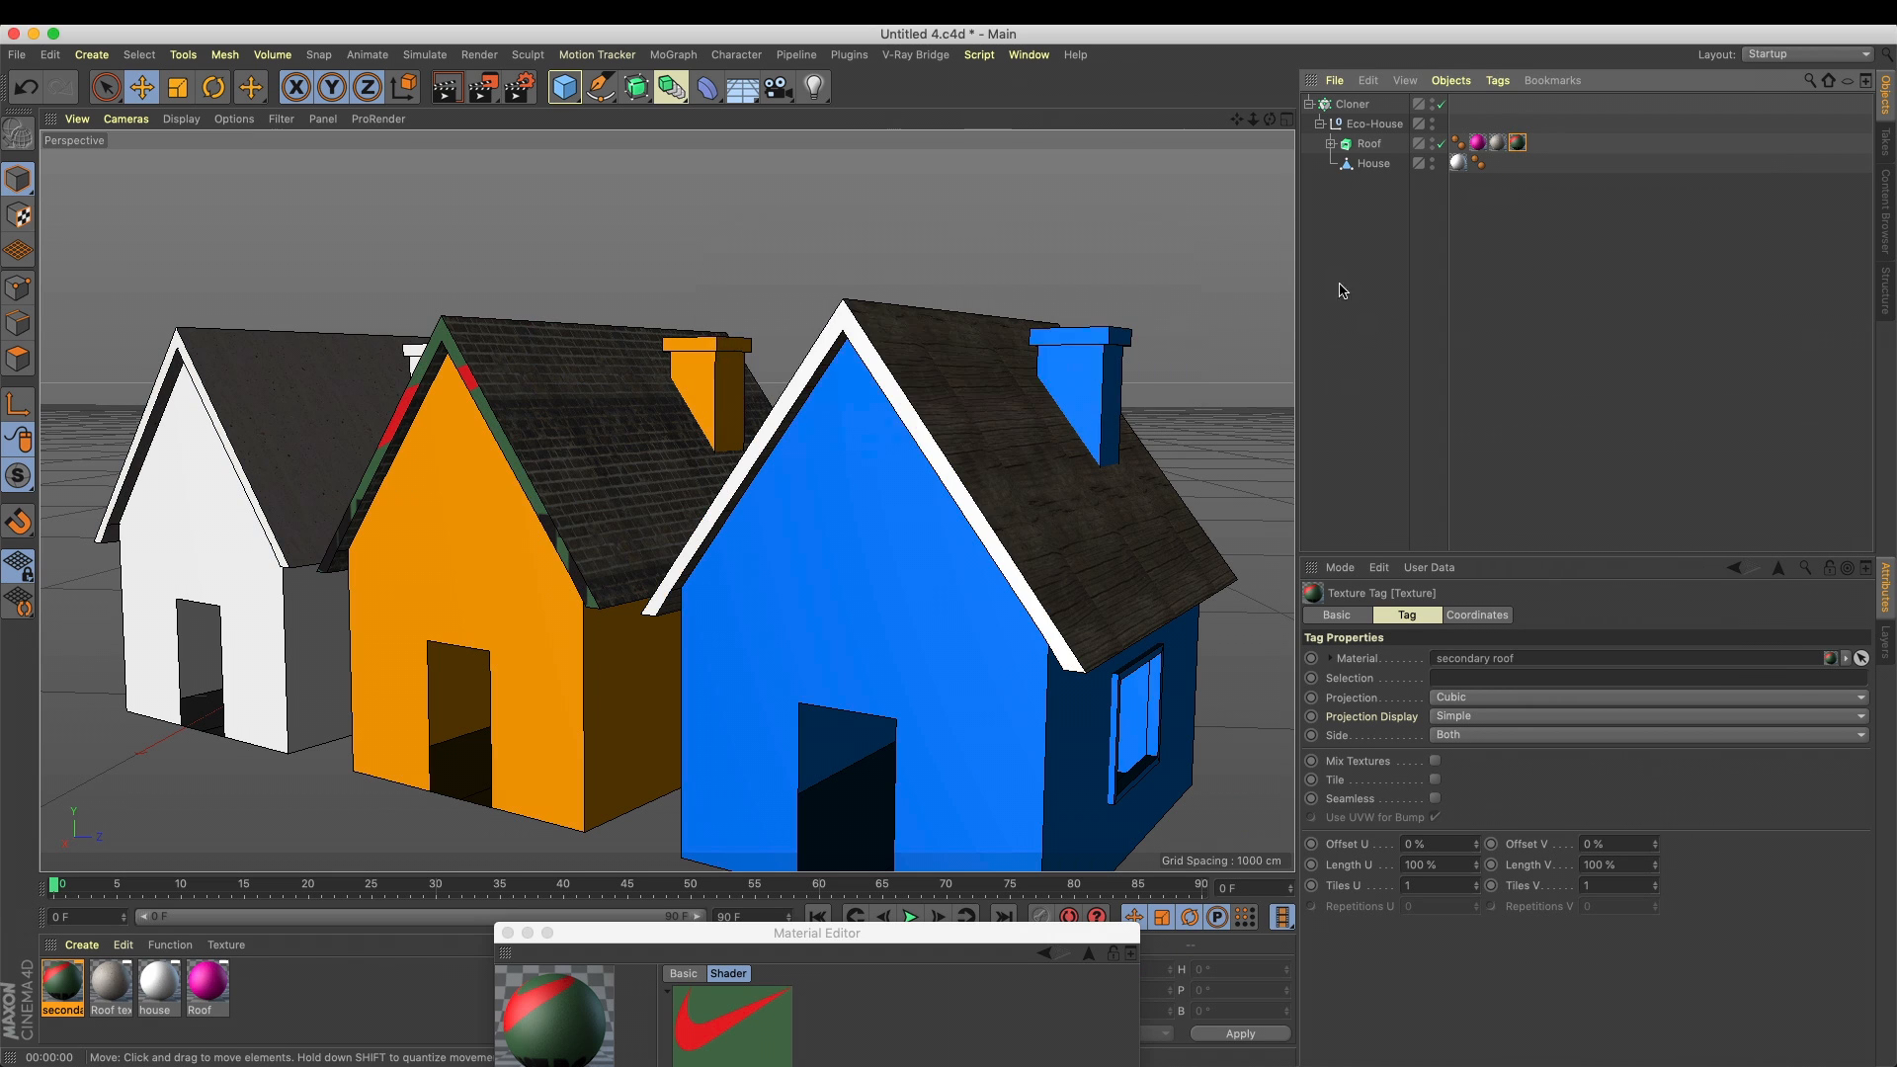
Fit the secondary roof texture to a region over the orange house's brick roof, as seen from above
{"action": "left_click_drag", "start_coordinate": [741, 935], "coordinate": [981, 486]}
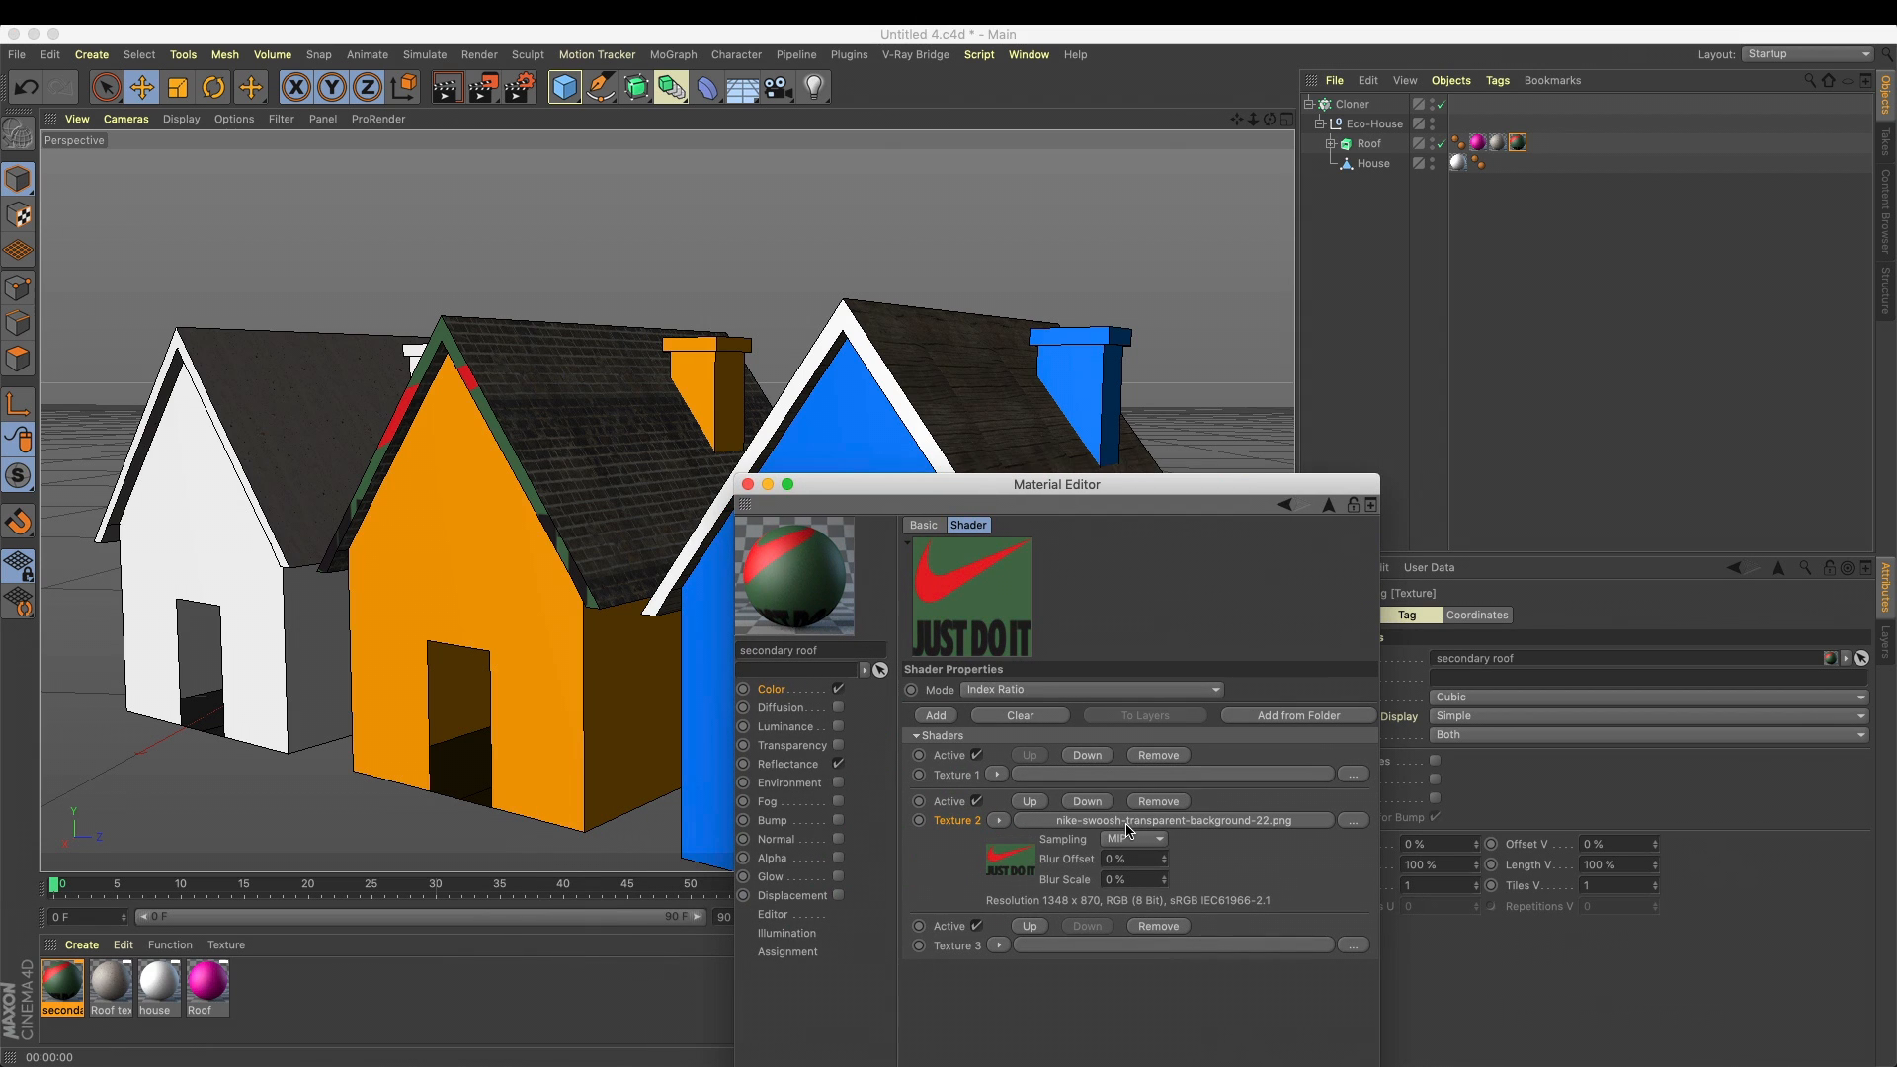
{"action": "left_click_drag", "start_coordinate": [1018, 487], "coordinate": [737, 812]}
{"action": "left_click_drag", "start_coordinate": [993, 414], "coordinate": [1013, 588], "text": "alt"}
{"action": "right_click", "coordinate": [1518, 142]}
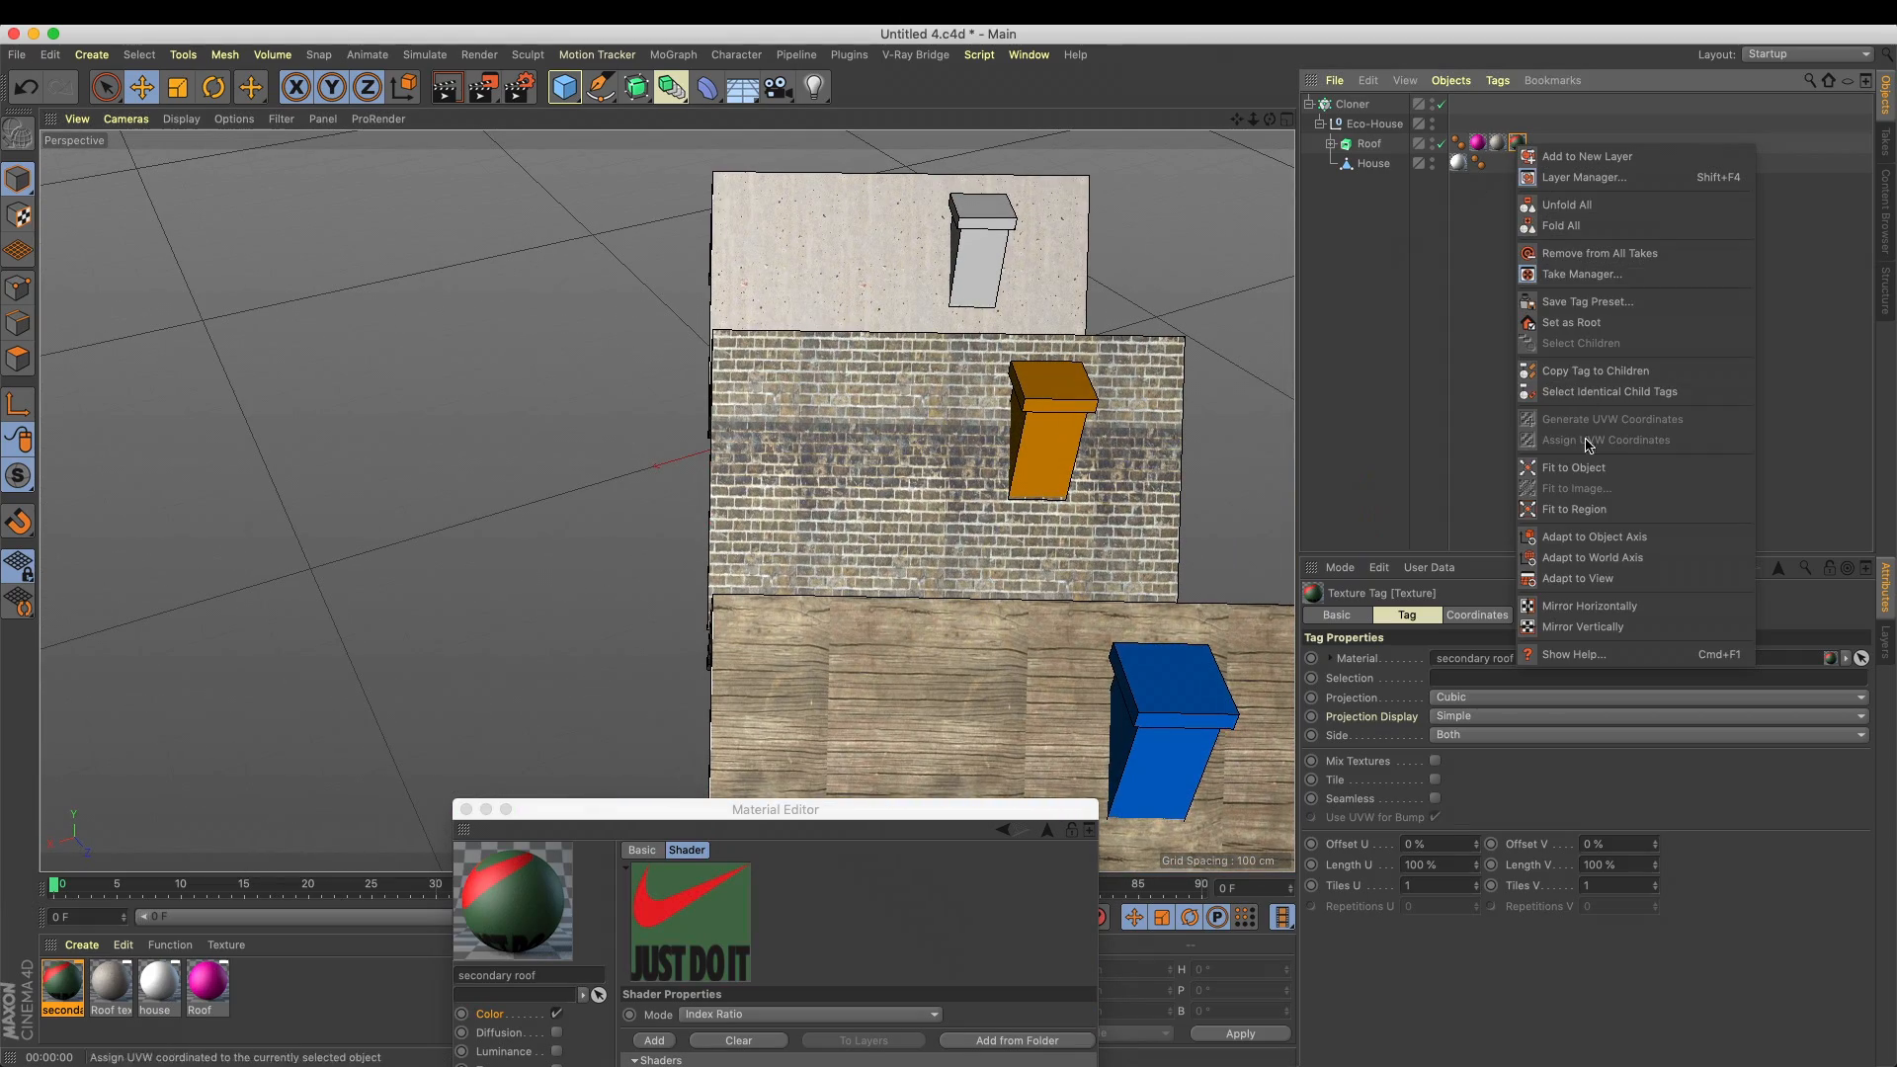
{"action": "left_click", "coordinate": [1574, 509]}
{"action": "left_click_drag", "start_coordinate": [757, 364], "coordinate": [659, 428]}
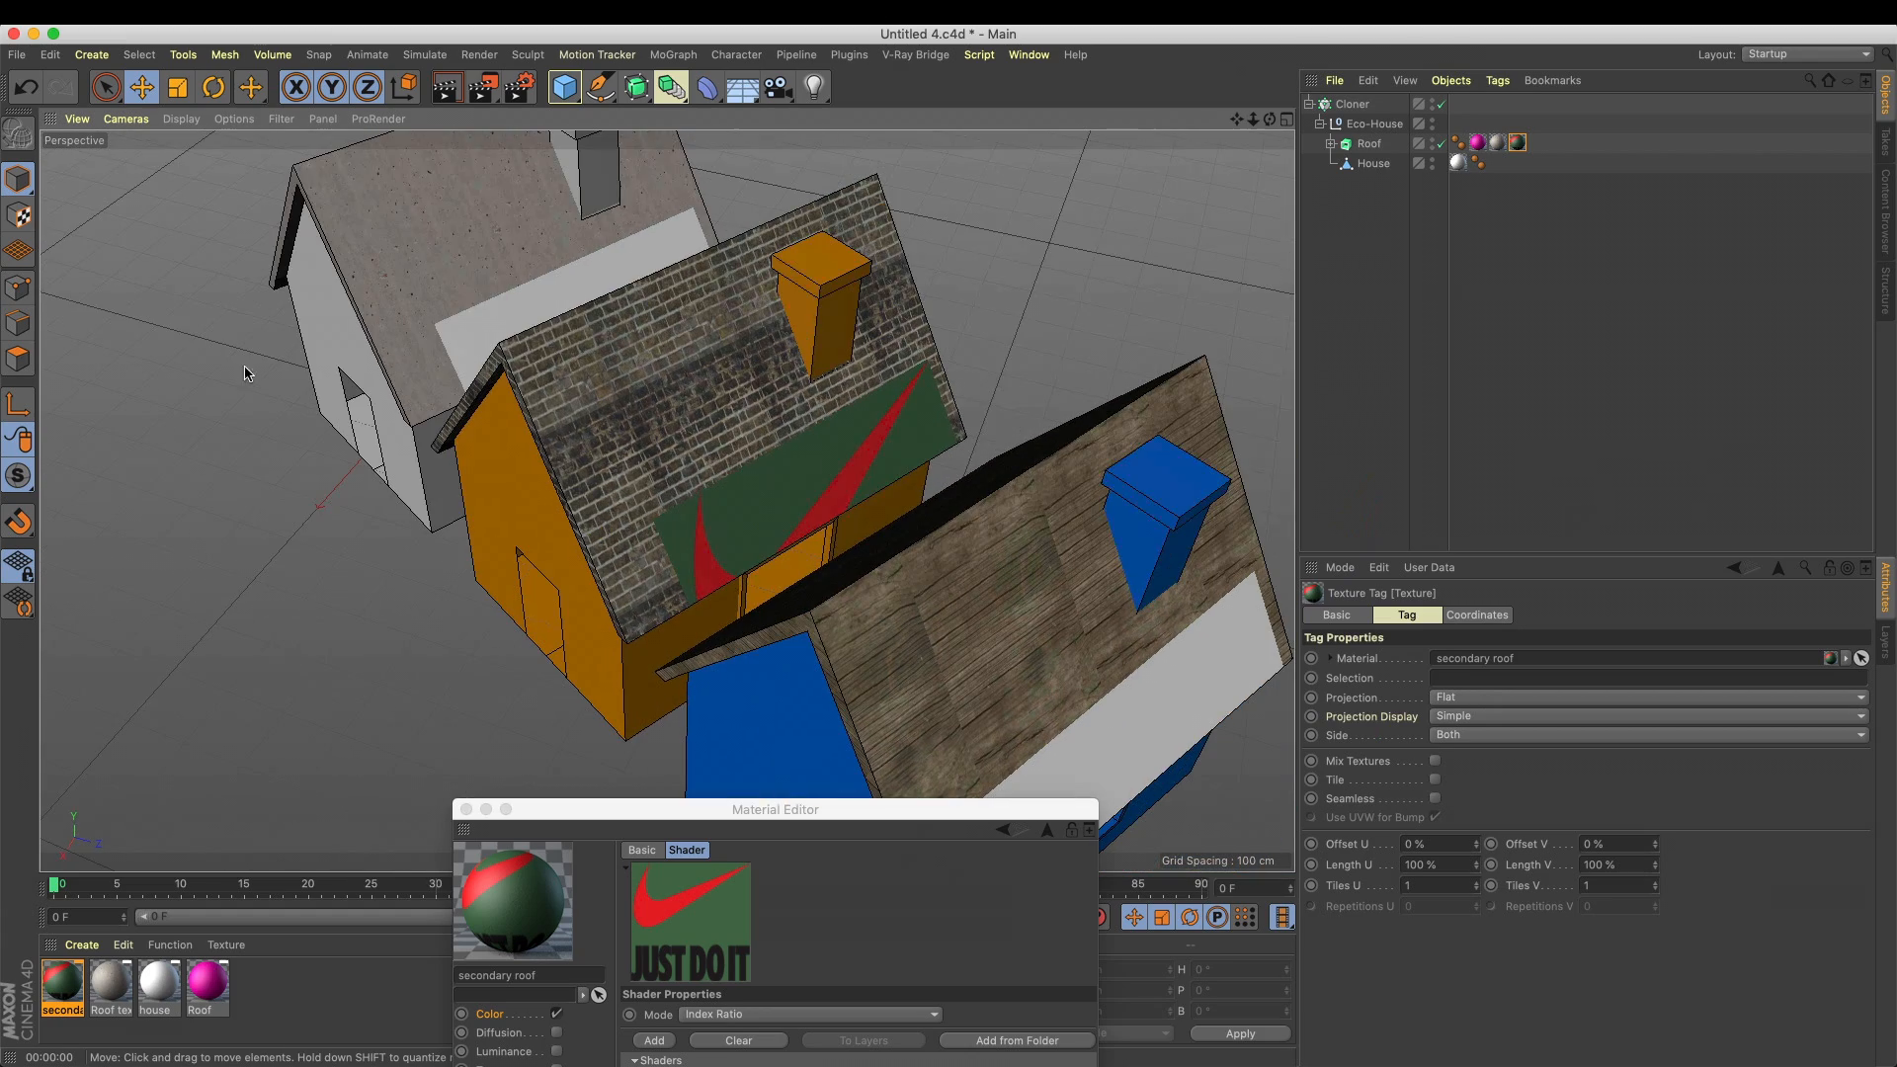
In Texture mode, move the secondary roof logo projection up the roof slope so the whole logo lies on it
{"action": "left_click", "coordinate": [17, 251]}
{"action": "left_click_drag", "start_coordinate": [510, 417], "coordinate": [502, 370], "text": "alt"}
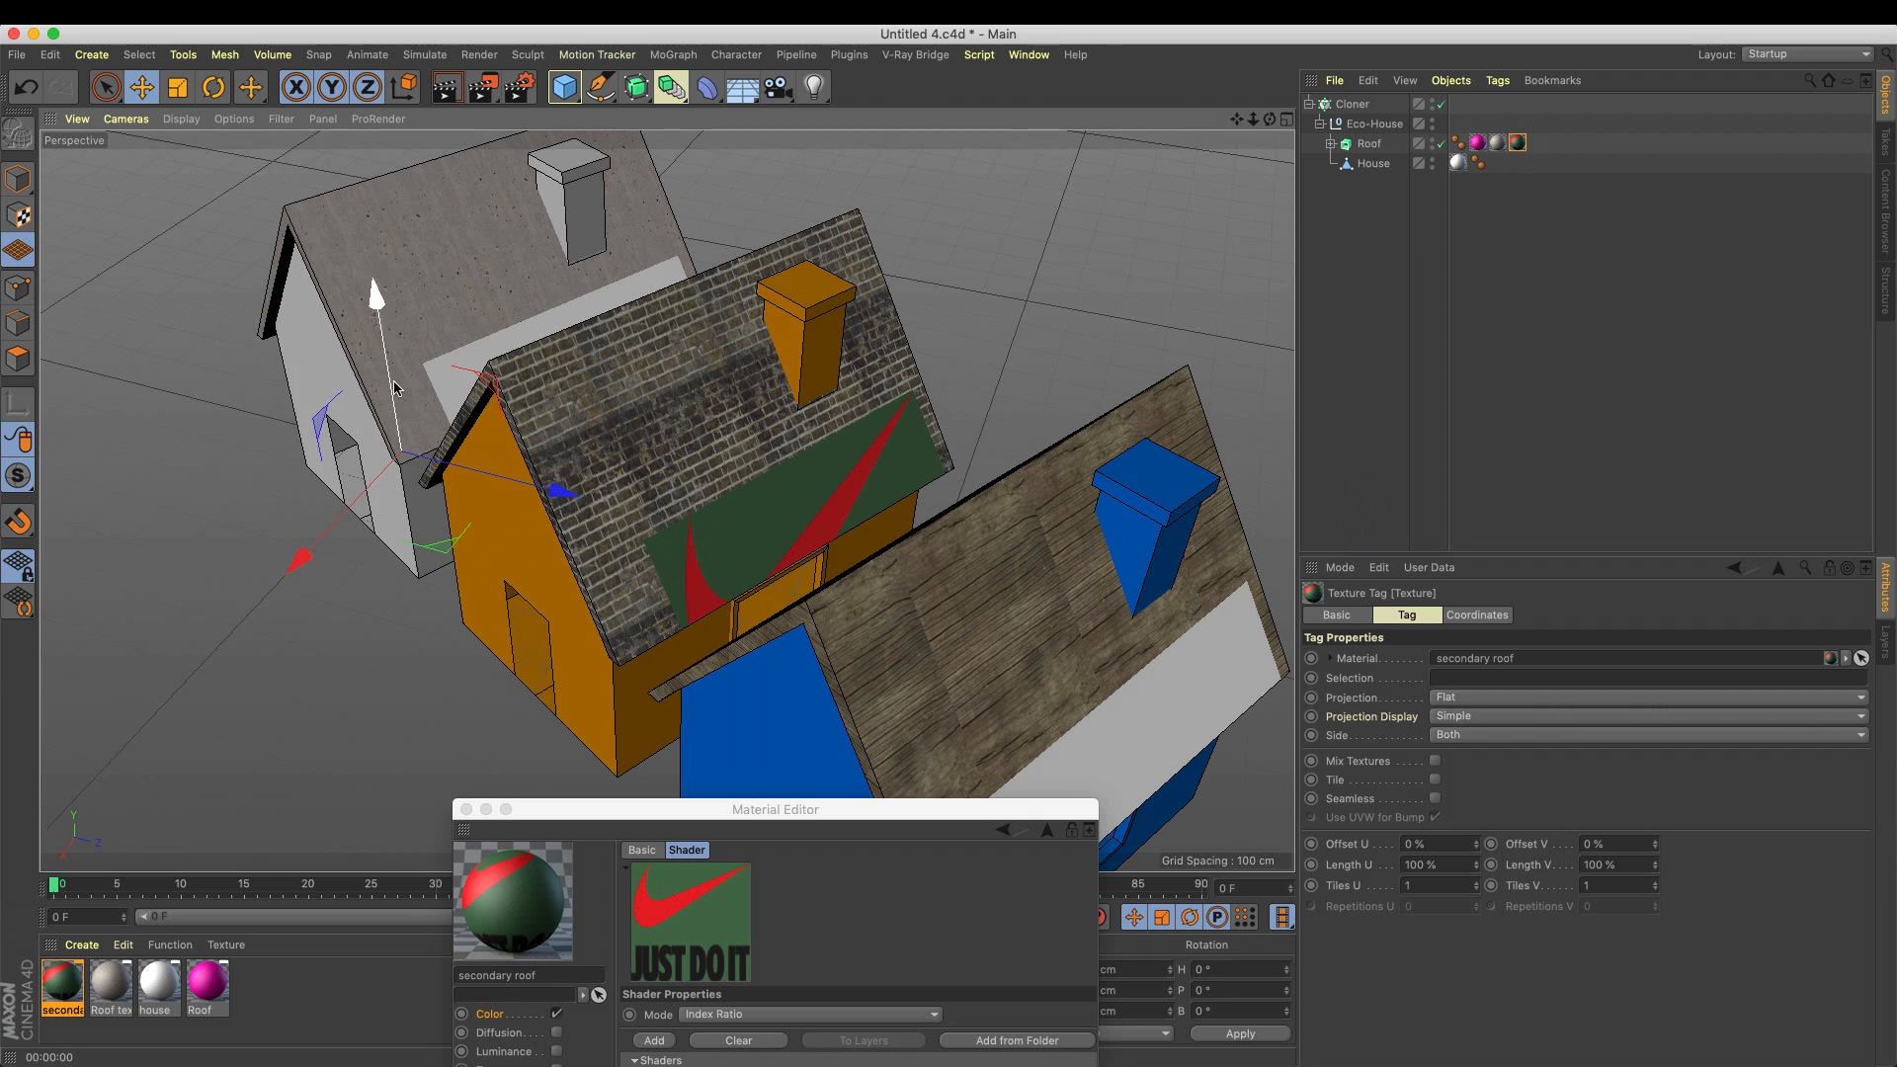
{"action": "left_click", "coordinate": [18, 216]}
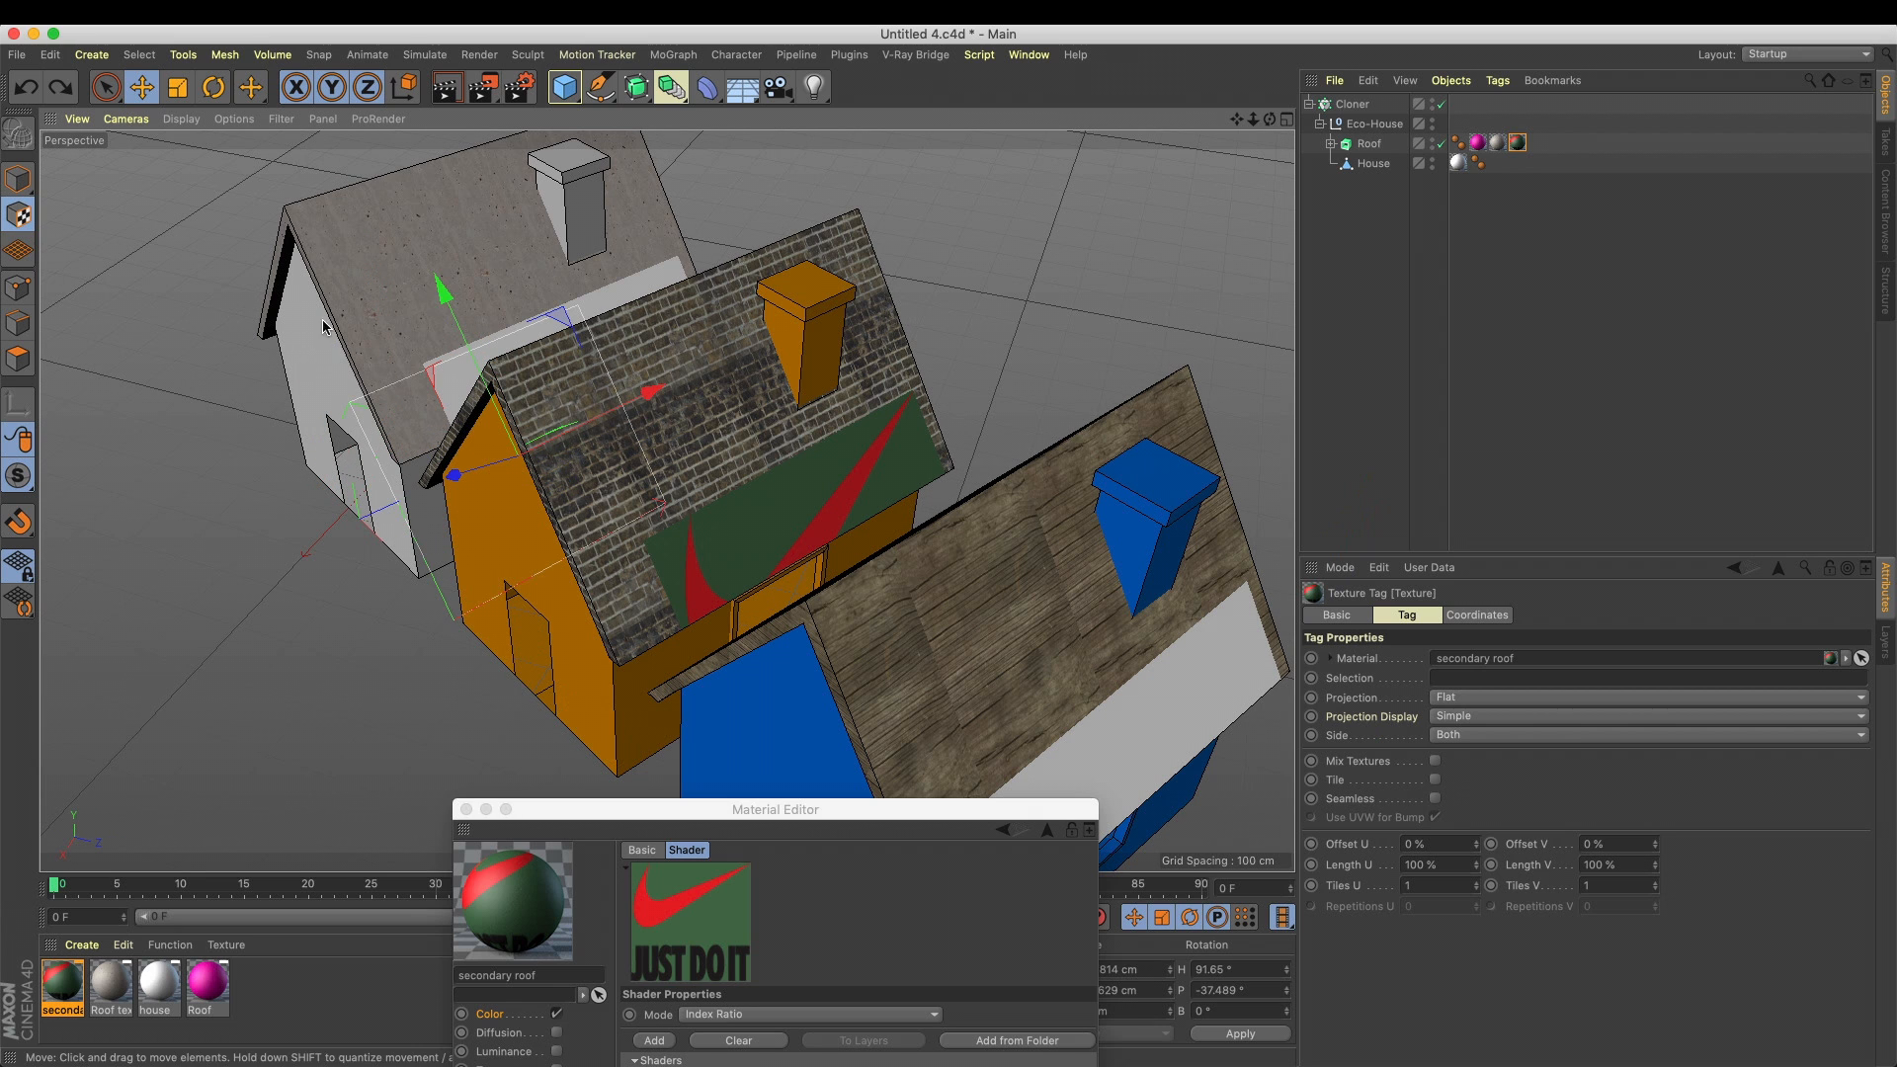
{"action": "left_click_drag", "start_coordinate": [440, 289], "coordinate": [395, 183]}
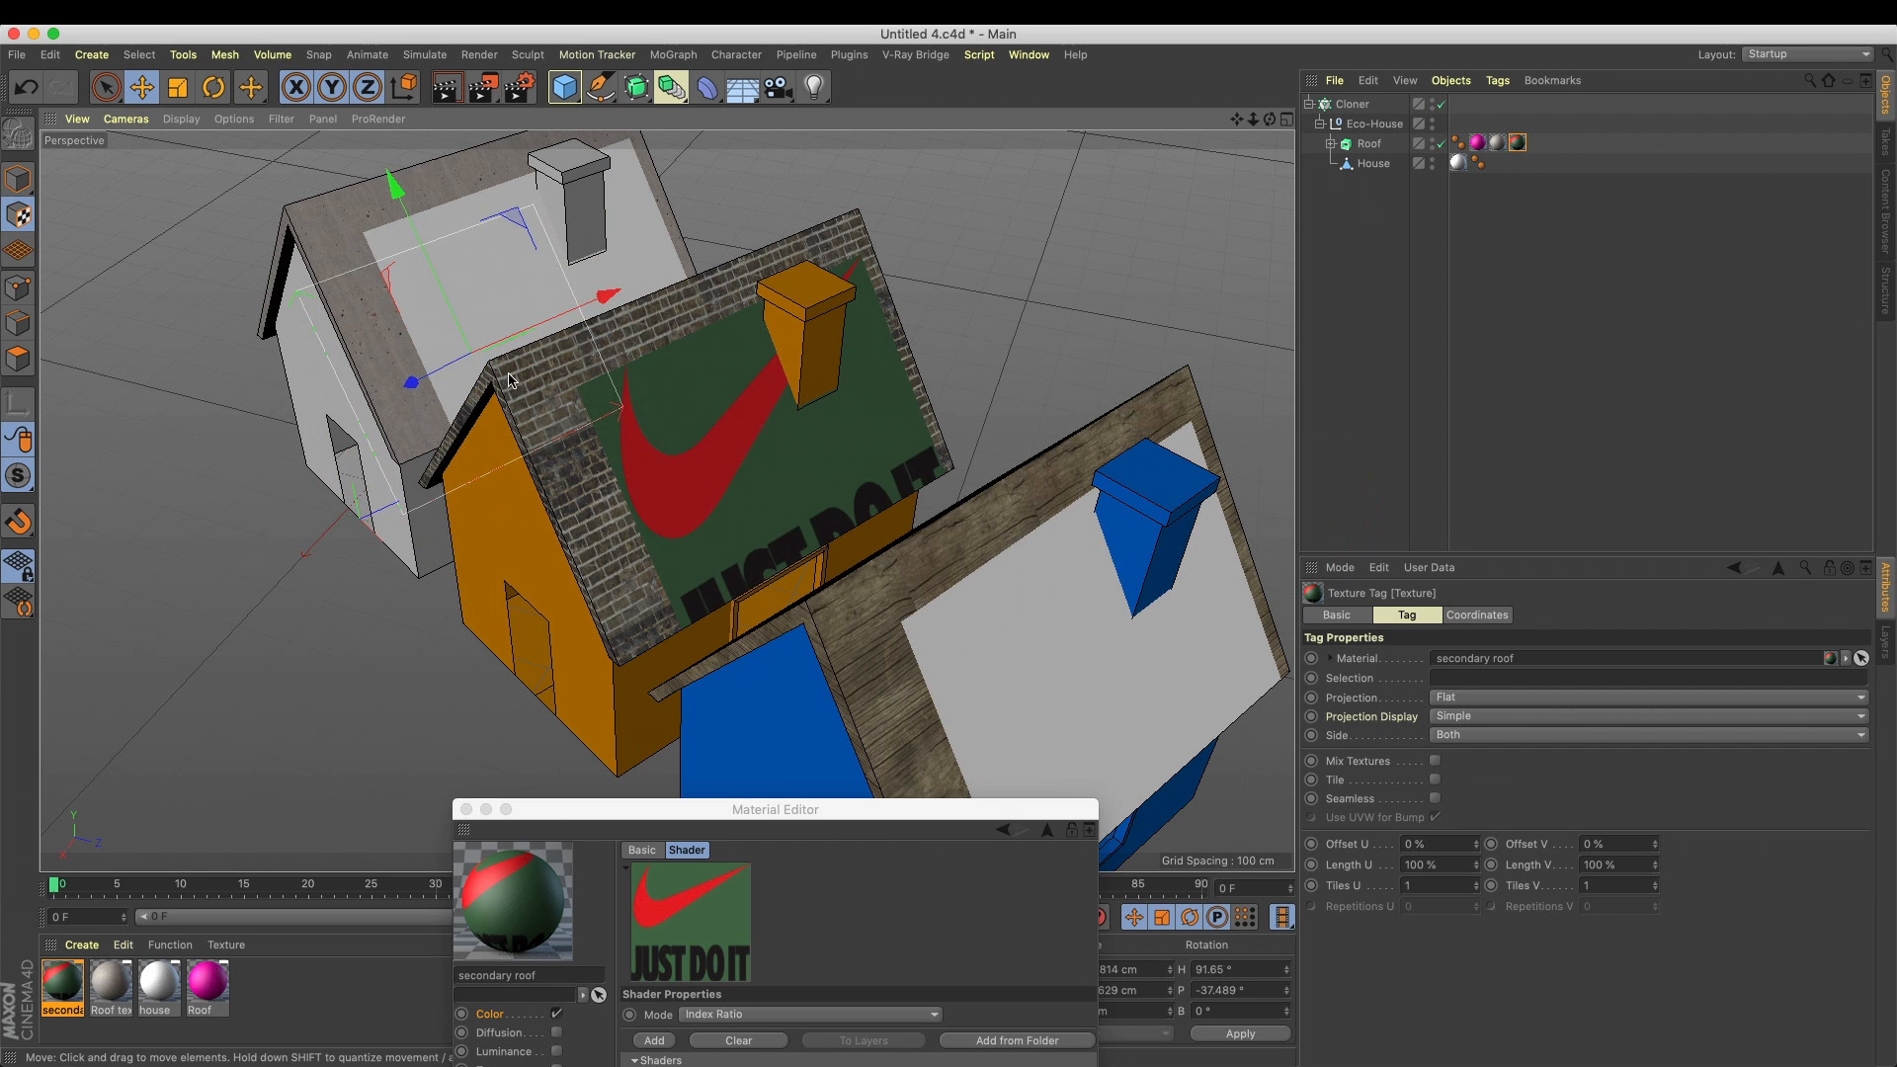
{"action": "left_click_drag", "start_coordinate": [411, 383], "coordinate": [398, 390]}
{"action": "left_click_drag", "start_coordinate": [379, 192], "coordinate": [369, 168]}
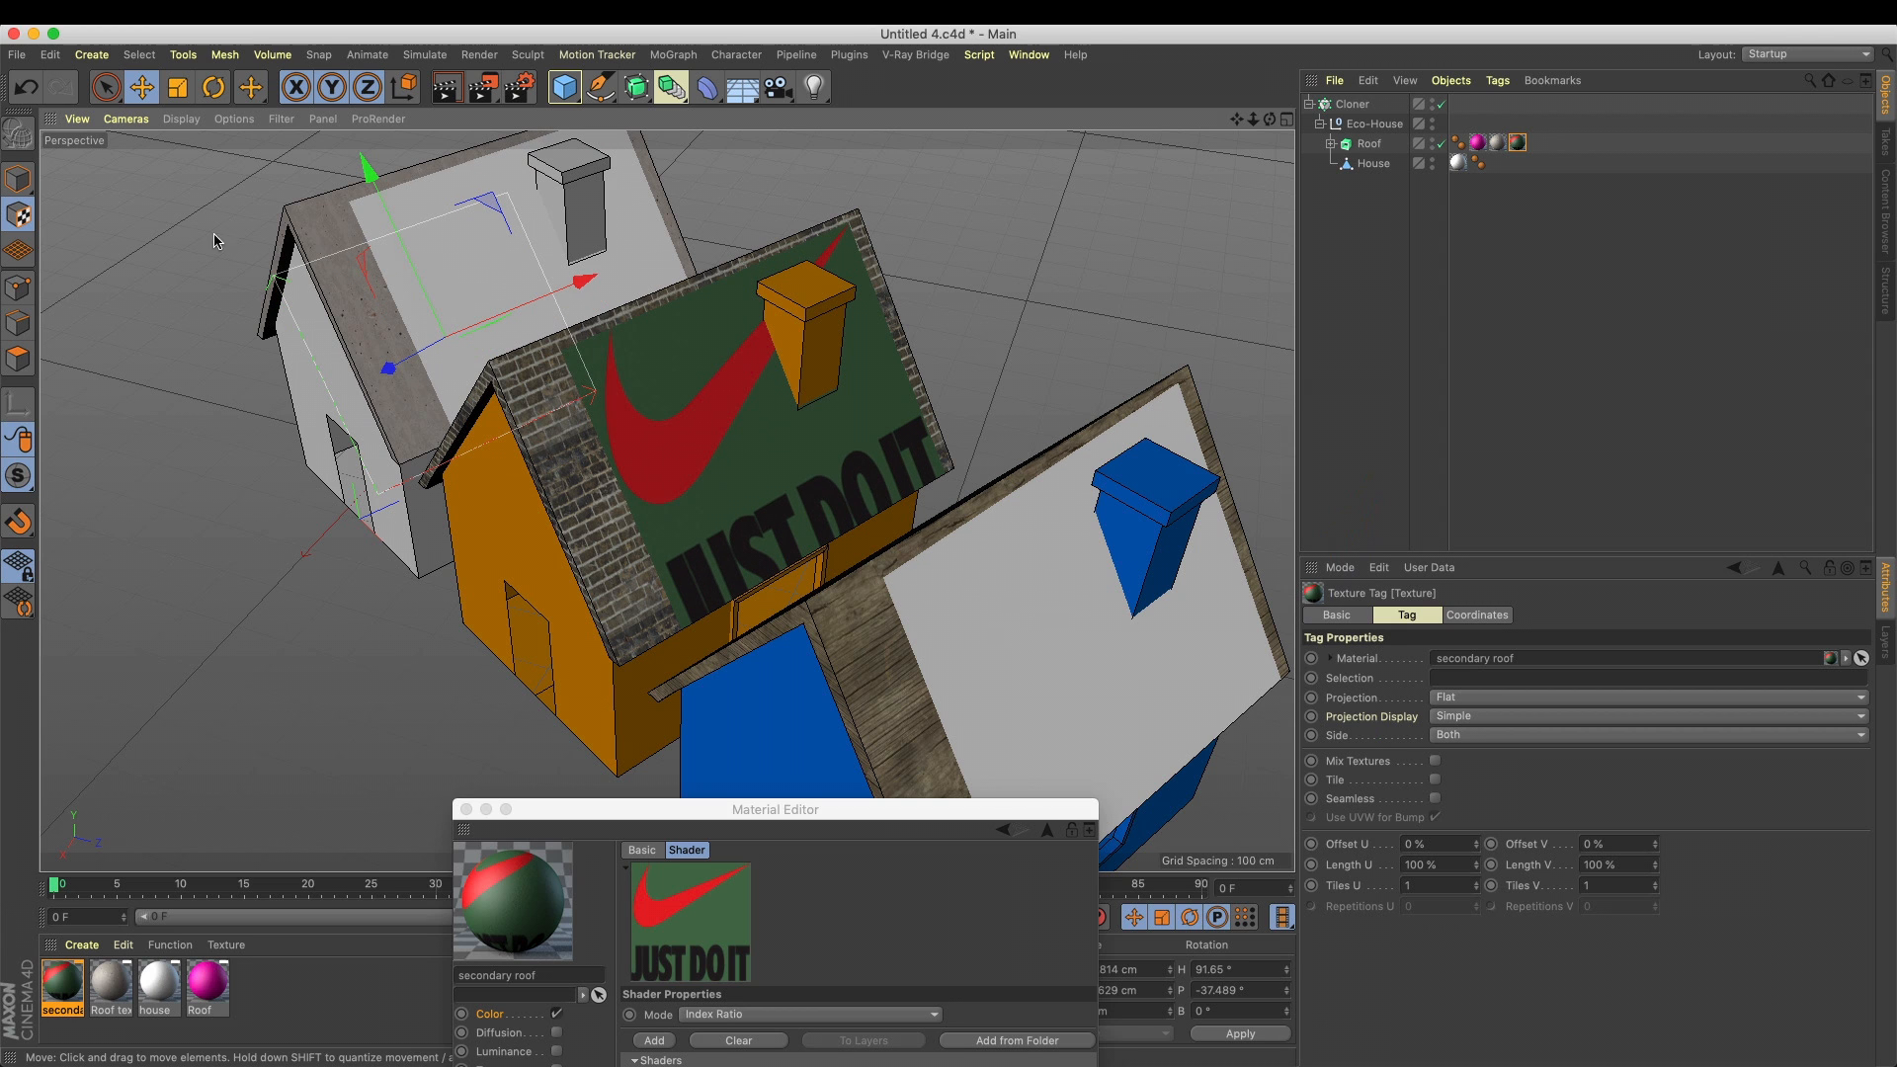
Scale the logo projection down uniformly, then try moving it along its Z axis and undo that move
{"action": "left_click", "coordinate": [178, 87]}
{"action": "left_click_drag", "start_coordinate": [542, 356], "coordinate": [200, 408]}
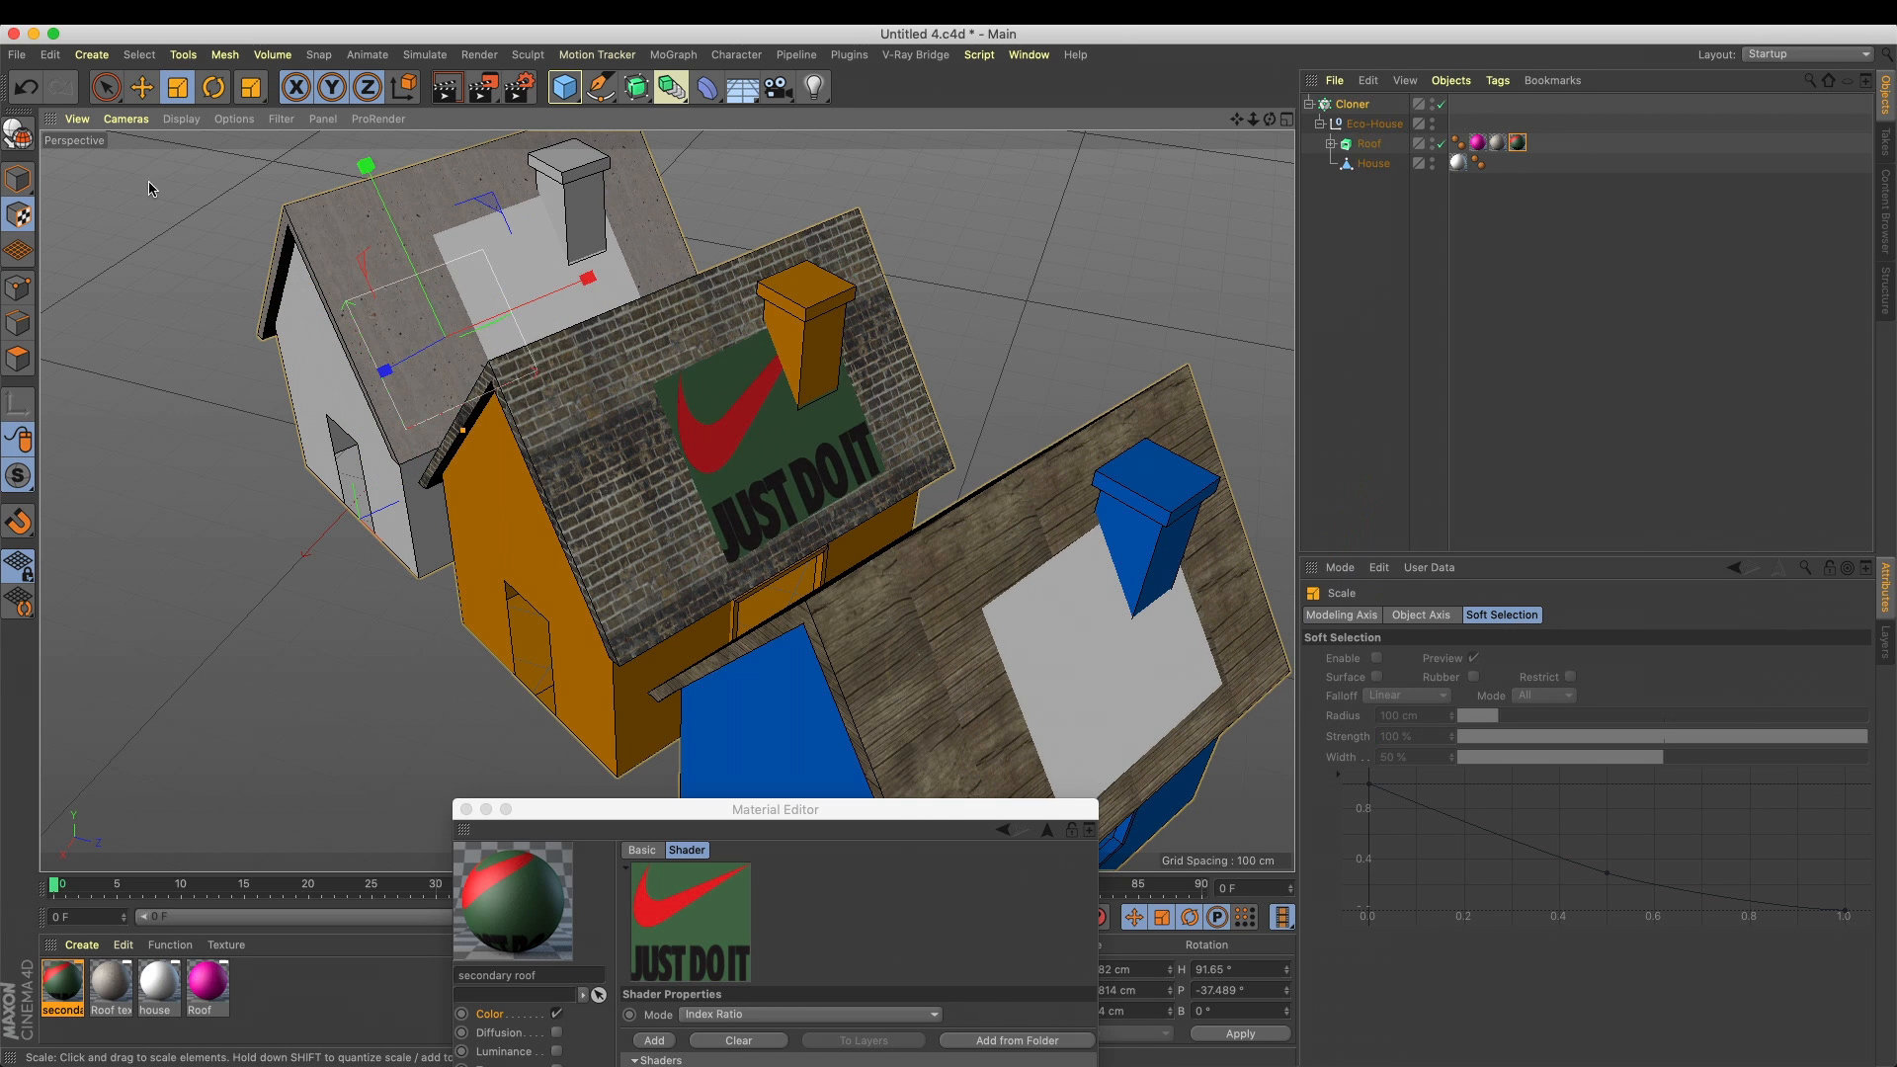
{"action": "left_click", "coordinate": [142, 87]}
{"action": "left_click_drag", "start_coordinate": [387, 368], "coordinate": [346, 388]}
{"action": "key", "text": "super+z"}
Move the logo projection up toward the roof's ridge and front edge, and render the view
{"action": "left_click_drag", "start_coordinate": [567, 397], "coordinate": [437, 470], "text": "alt"}
{"action": "left_click_drag", "start_coordinate": [519, 402], "coordinate": [436, 428]}
{"action": "left_click_drag", "start_coordinate": [320, 380], "coordinate": [306, 345]}
{"action": "left_click_drag", "start_coordinate": [446, 435], "coordinate": [586, 431], "text": "alt"}
{"action": "scroll", "coordinate": [587, 430], "scroll_direction": "up", "scroll_amount": 5}
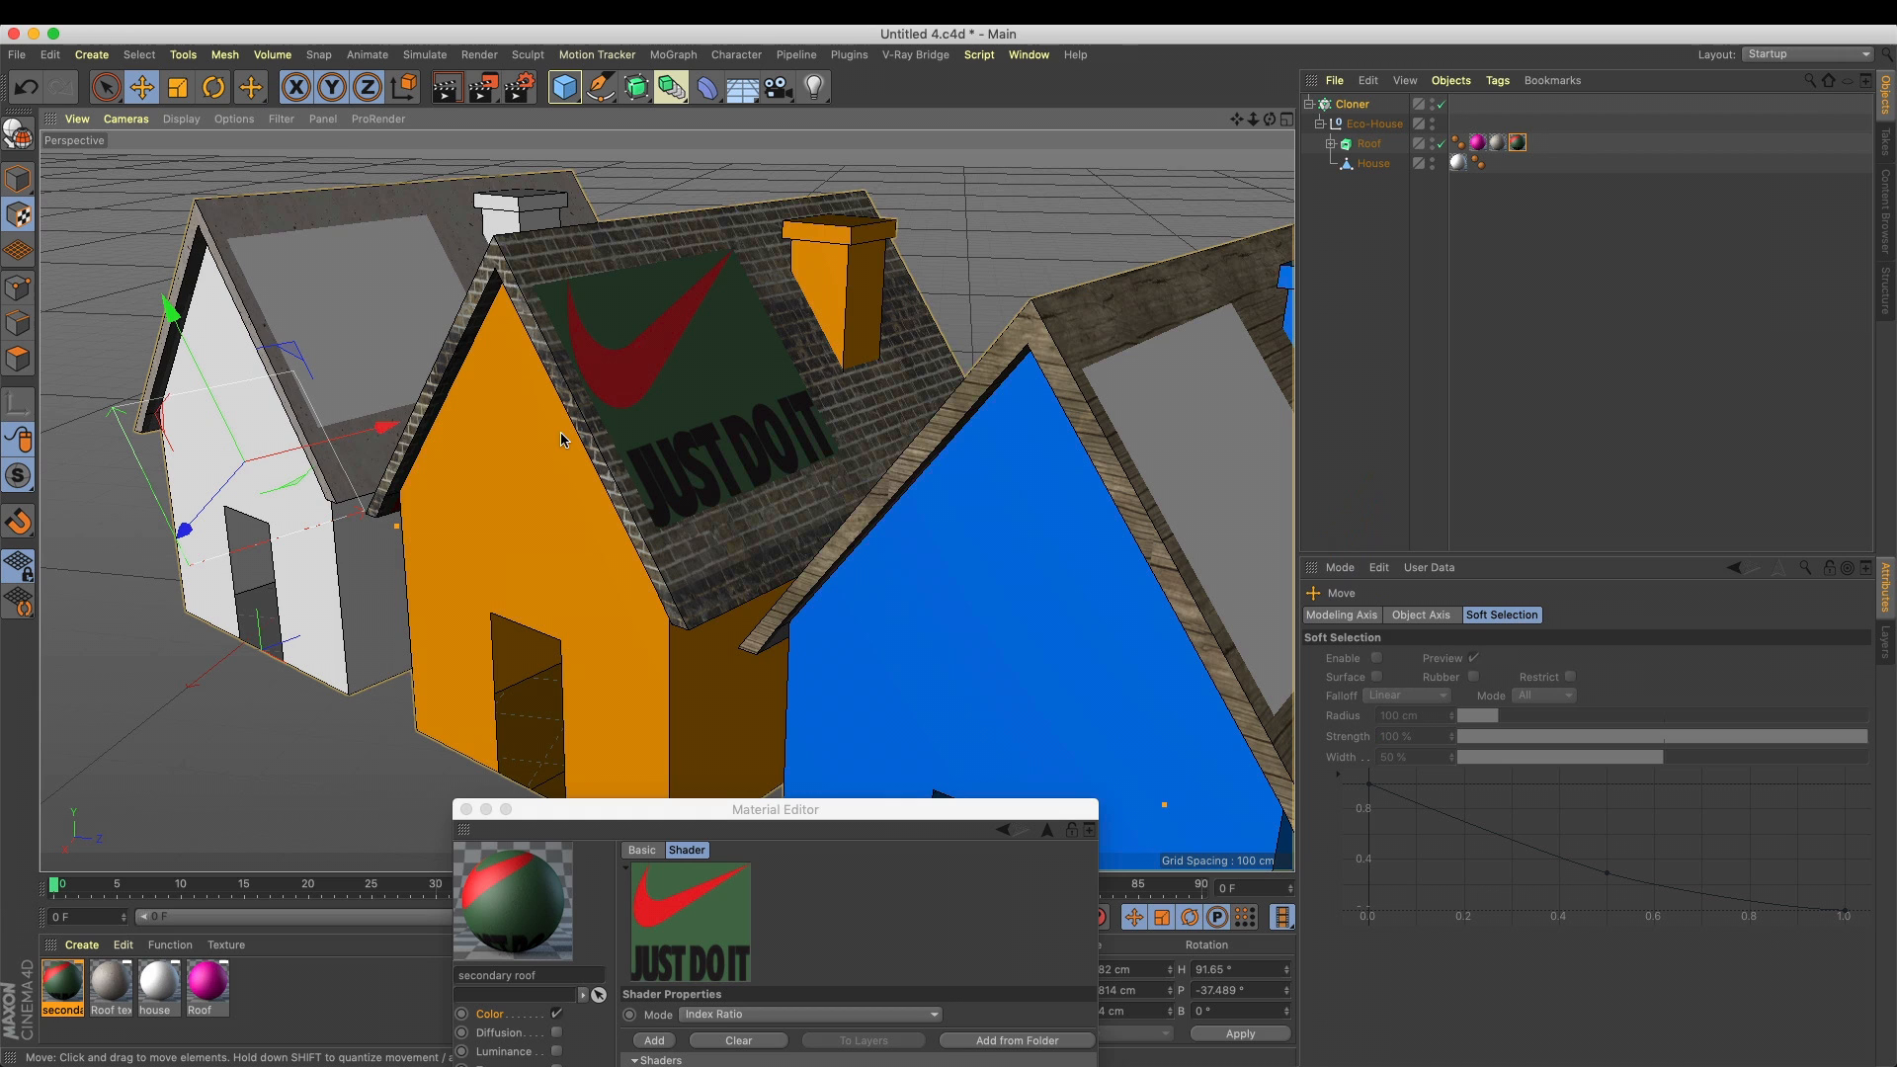
{"action": "key", "text": "ctrl+r"}
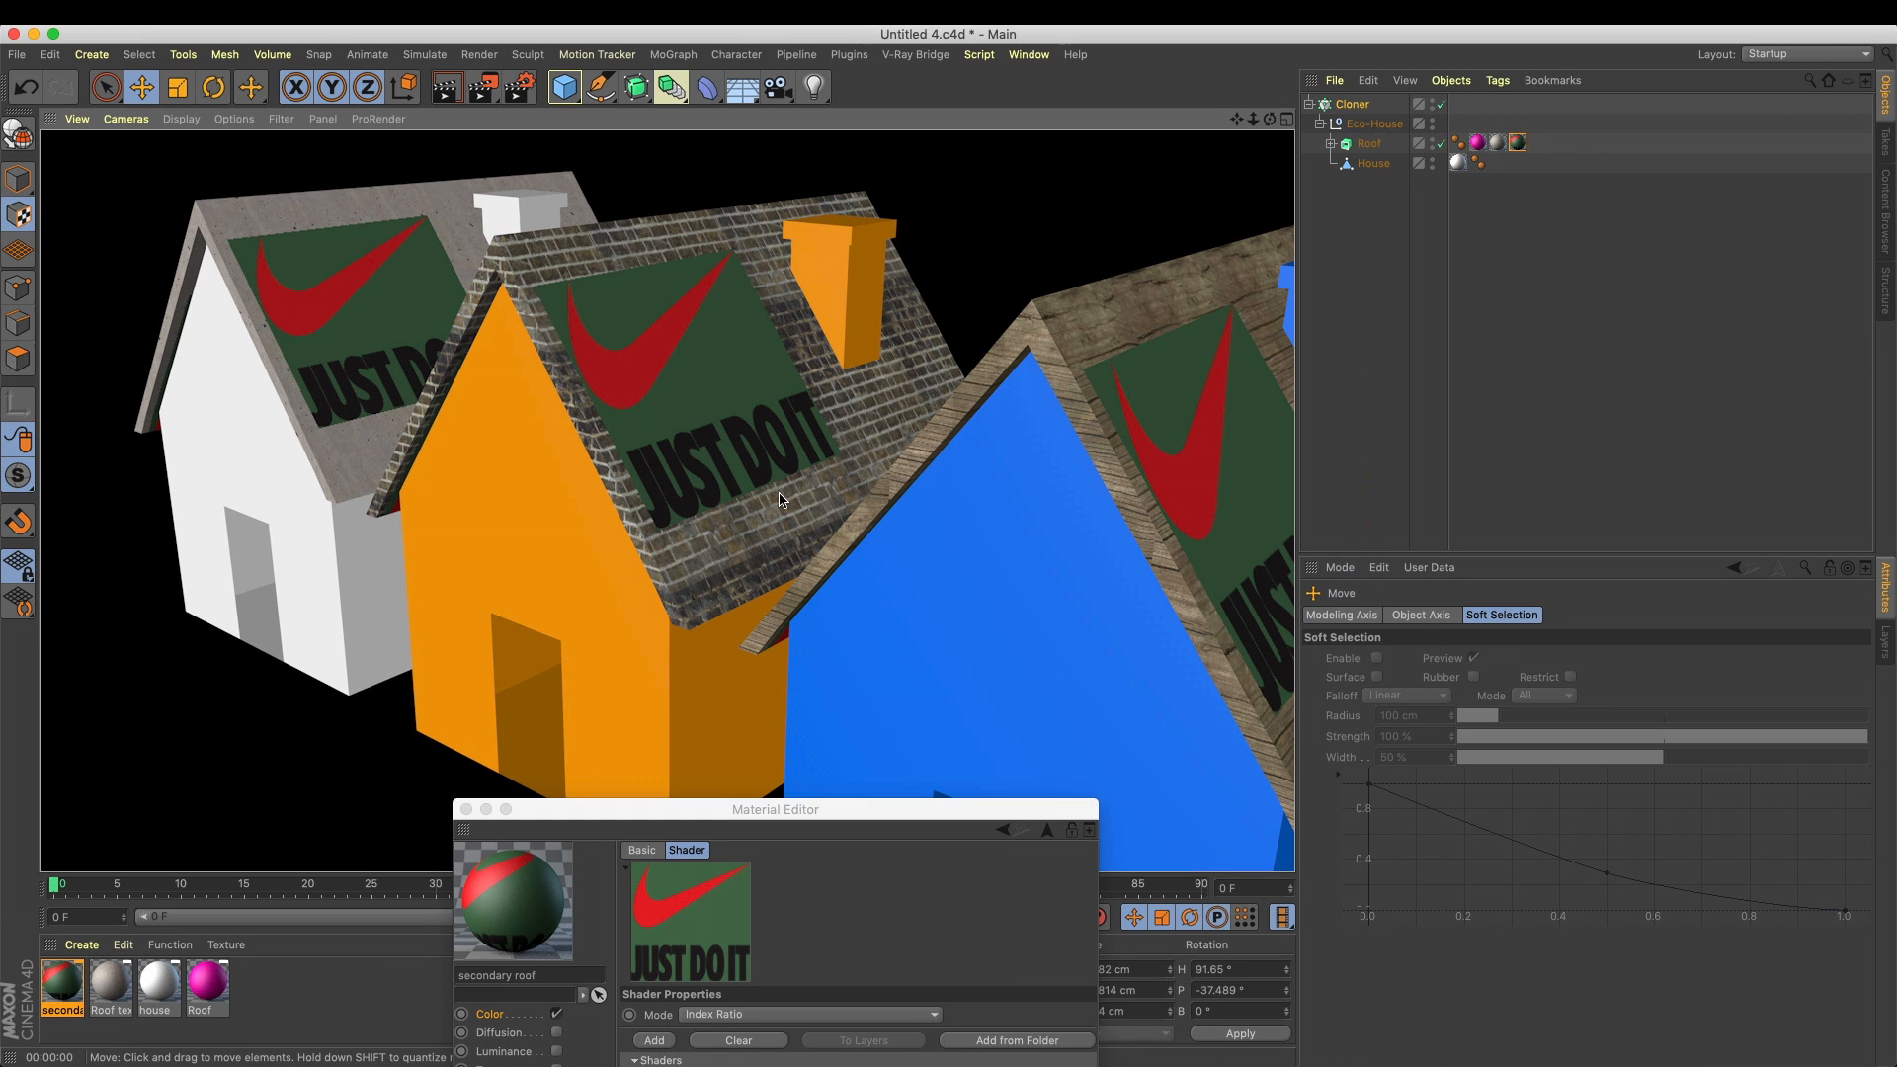
Return to the secondary roof material's Color texture, copy its Multi Shader, and enable the Alpha channel
{"action": "left_click_drag", "start_coordinate": [757, 822], "coordinate": [997, 463]}
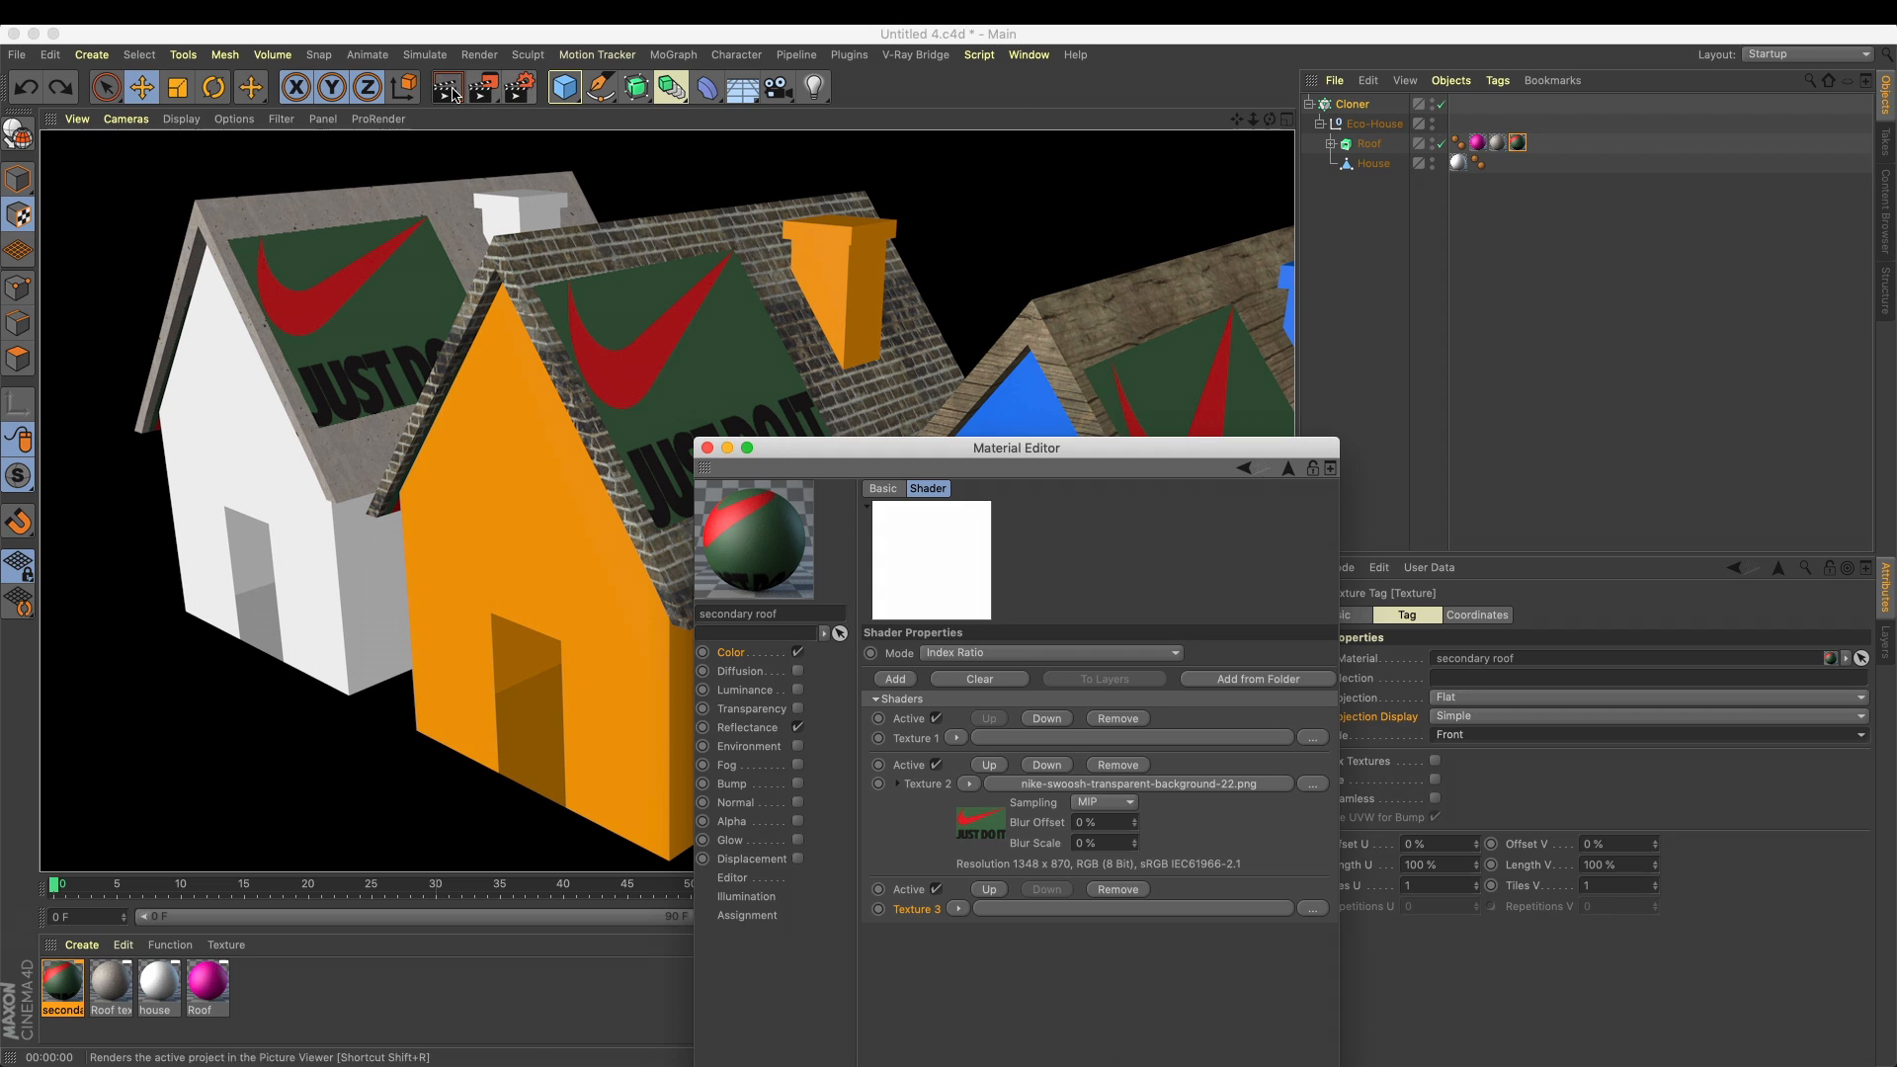
{"action": "left_click_drag", "start_coordinate": [896, 456], "coordinate": [1270, 351]}
{"action": "left_click", "coordinate": [1105, 546]}
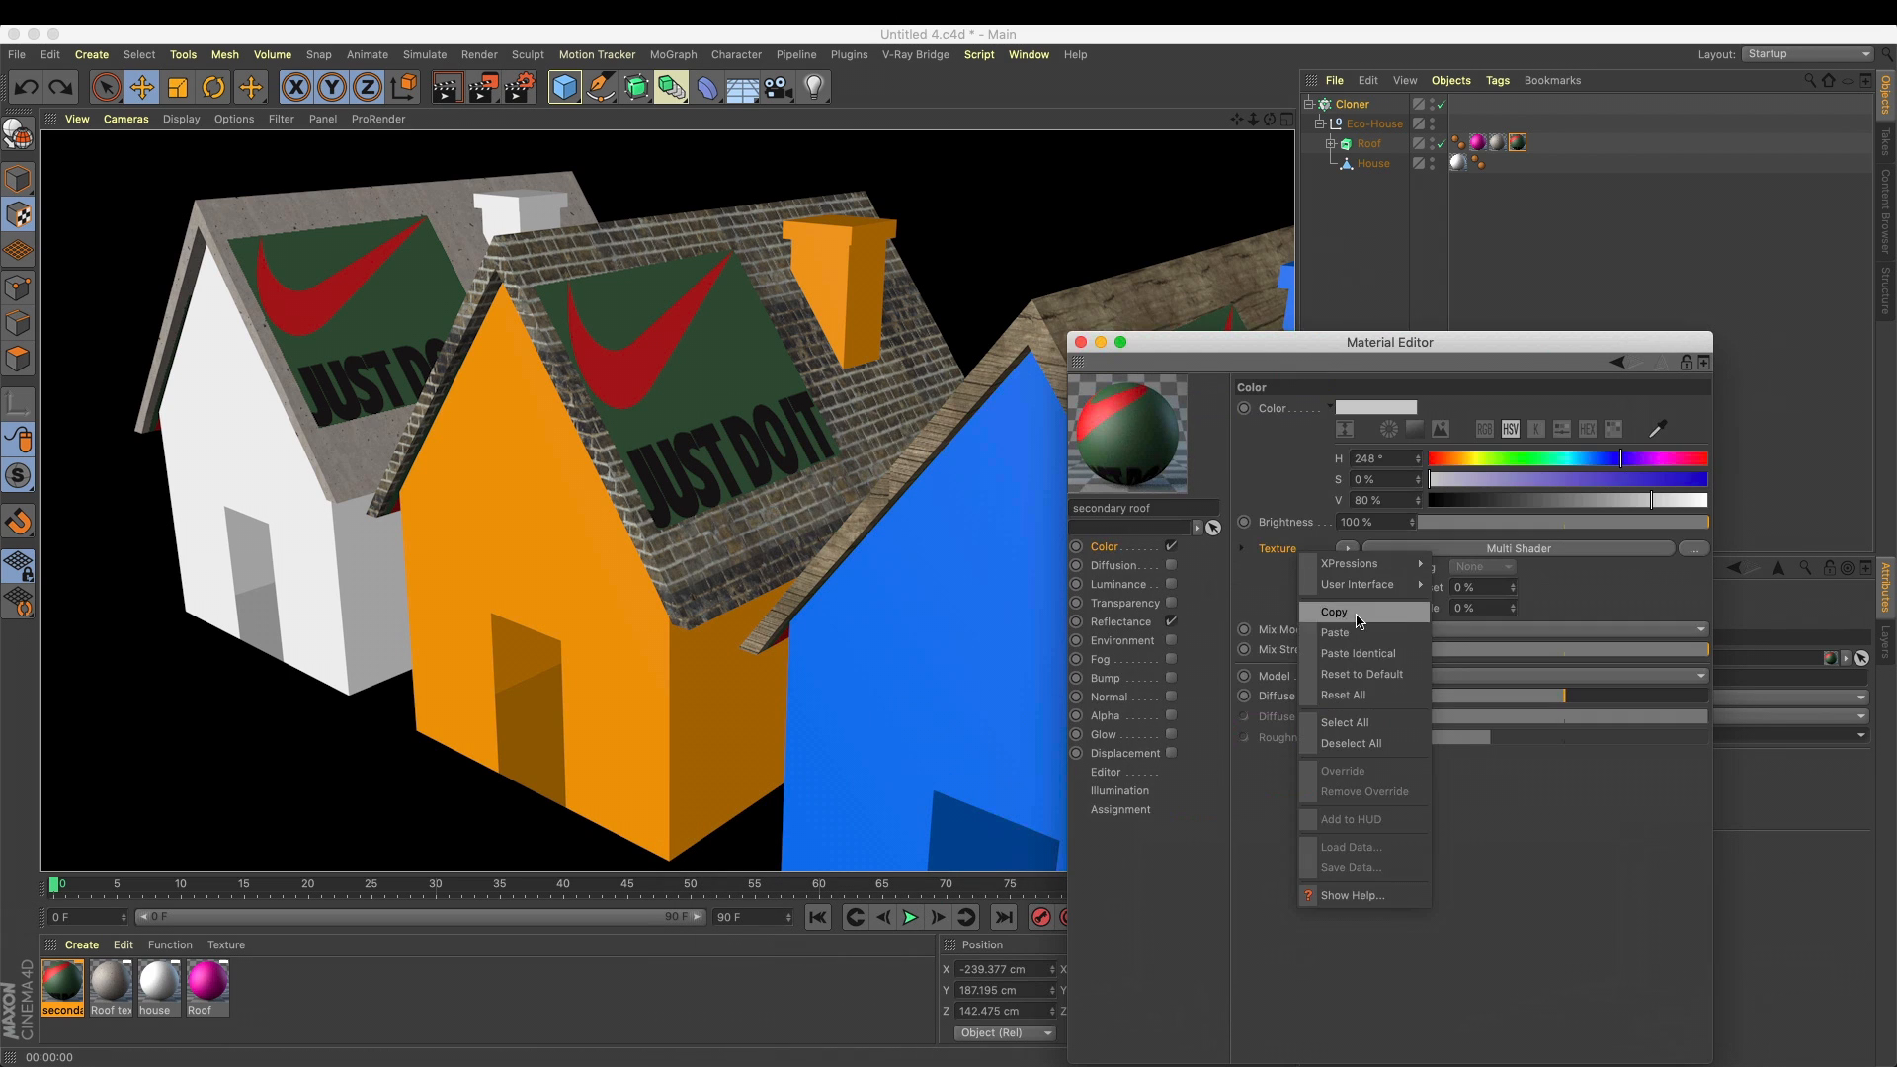
{"action": "right_click", "coordinate": [1283, 552]}
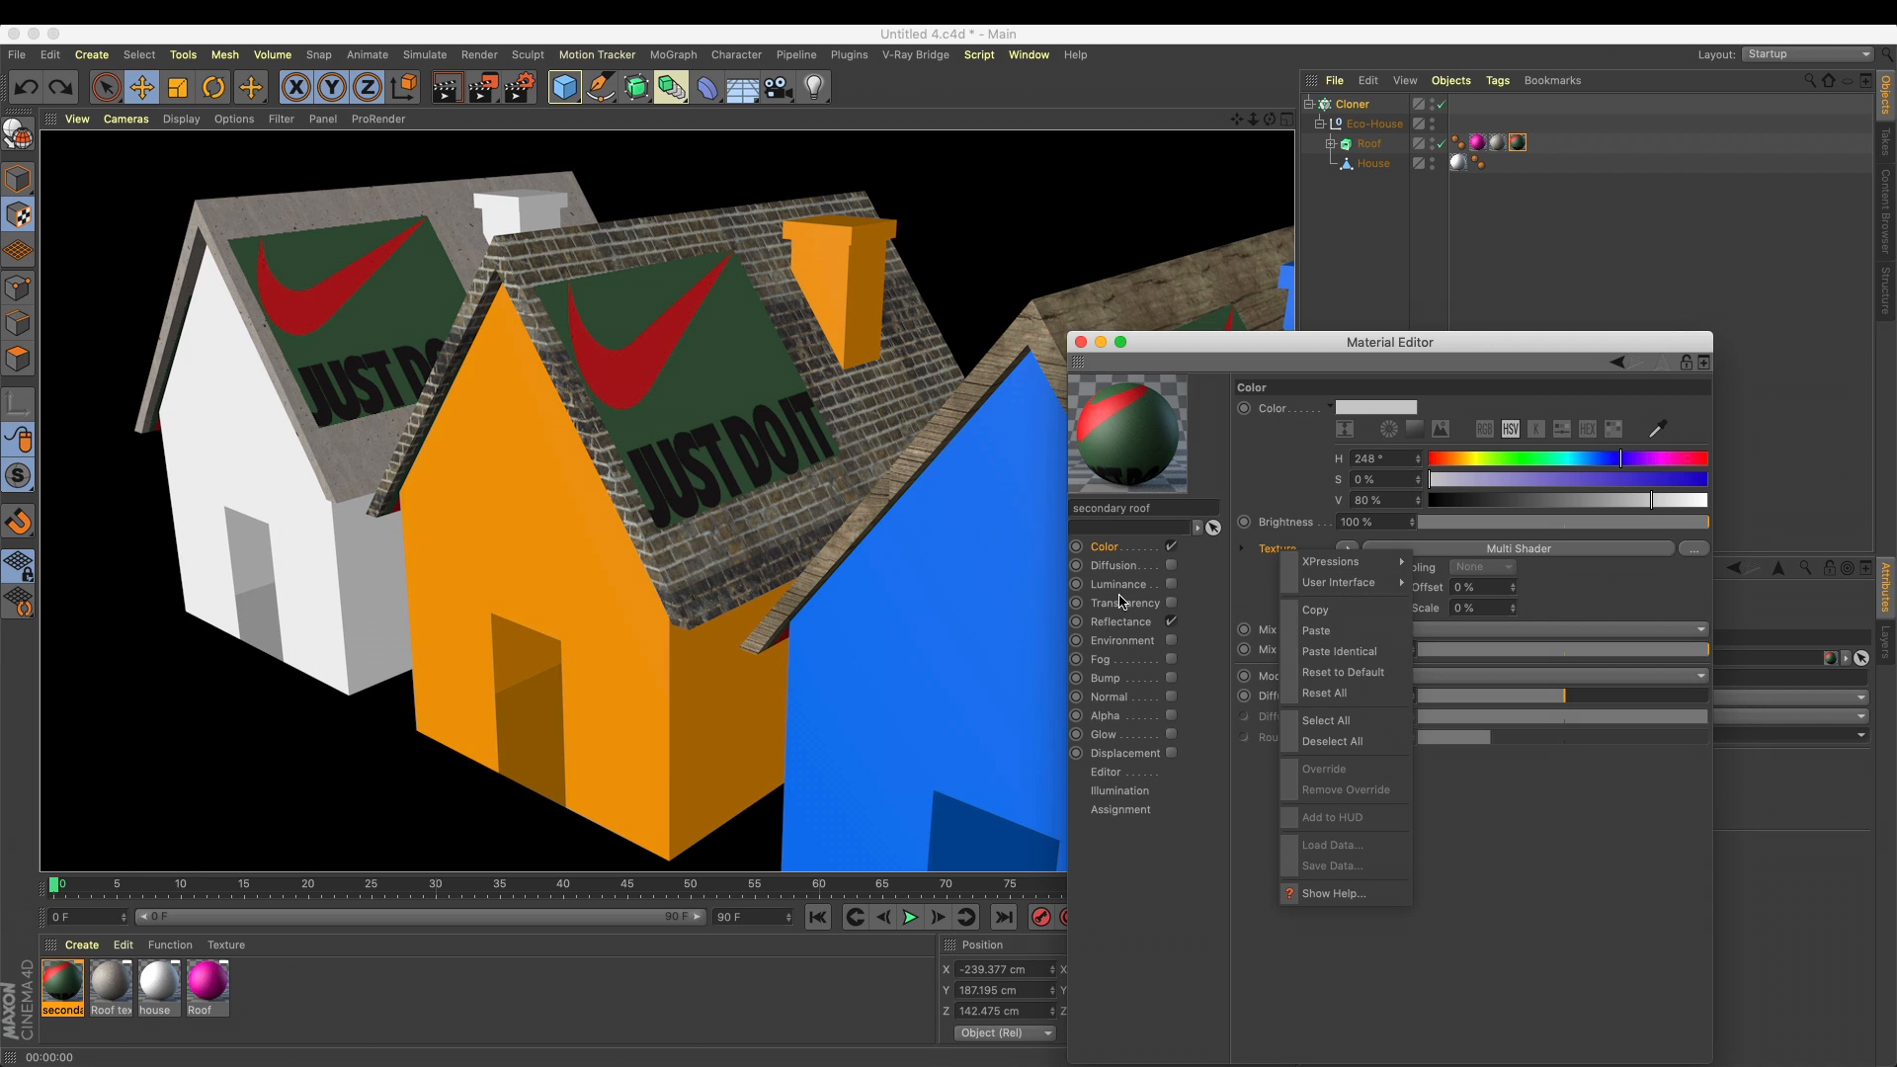
{"action": "left_click", "coordinate": [1116, 714]}
{"action": "left_click", "coordinate": [1171, 716]}
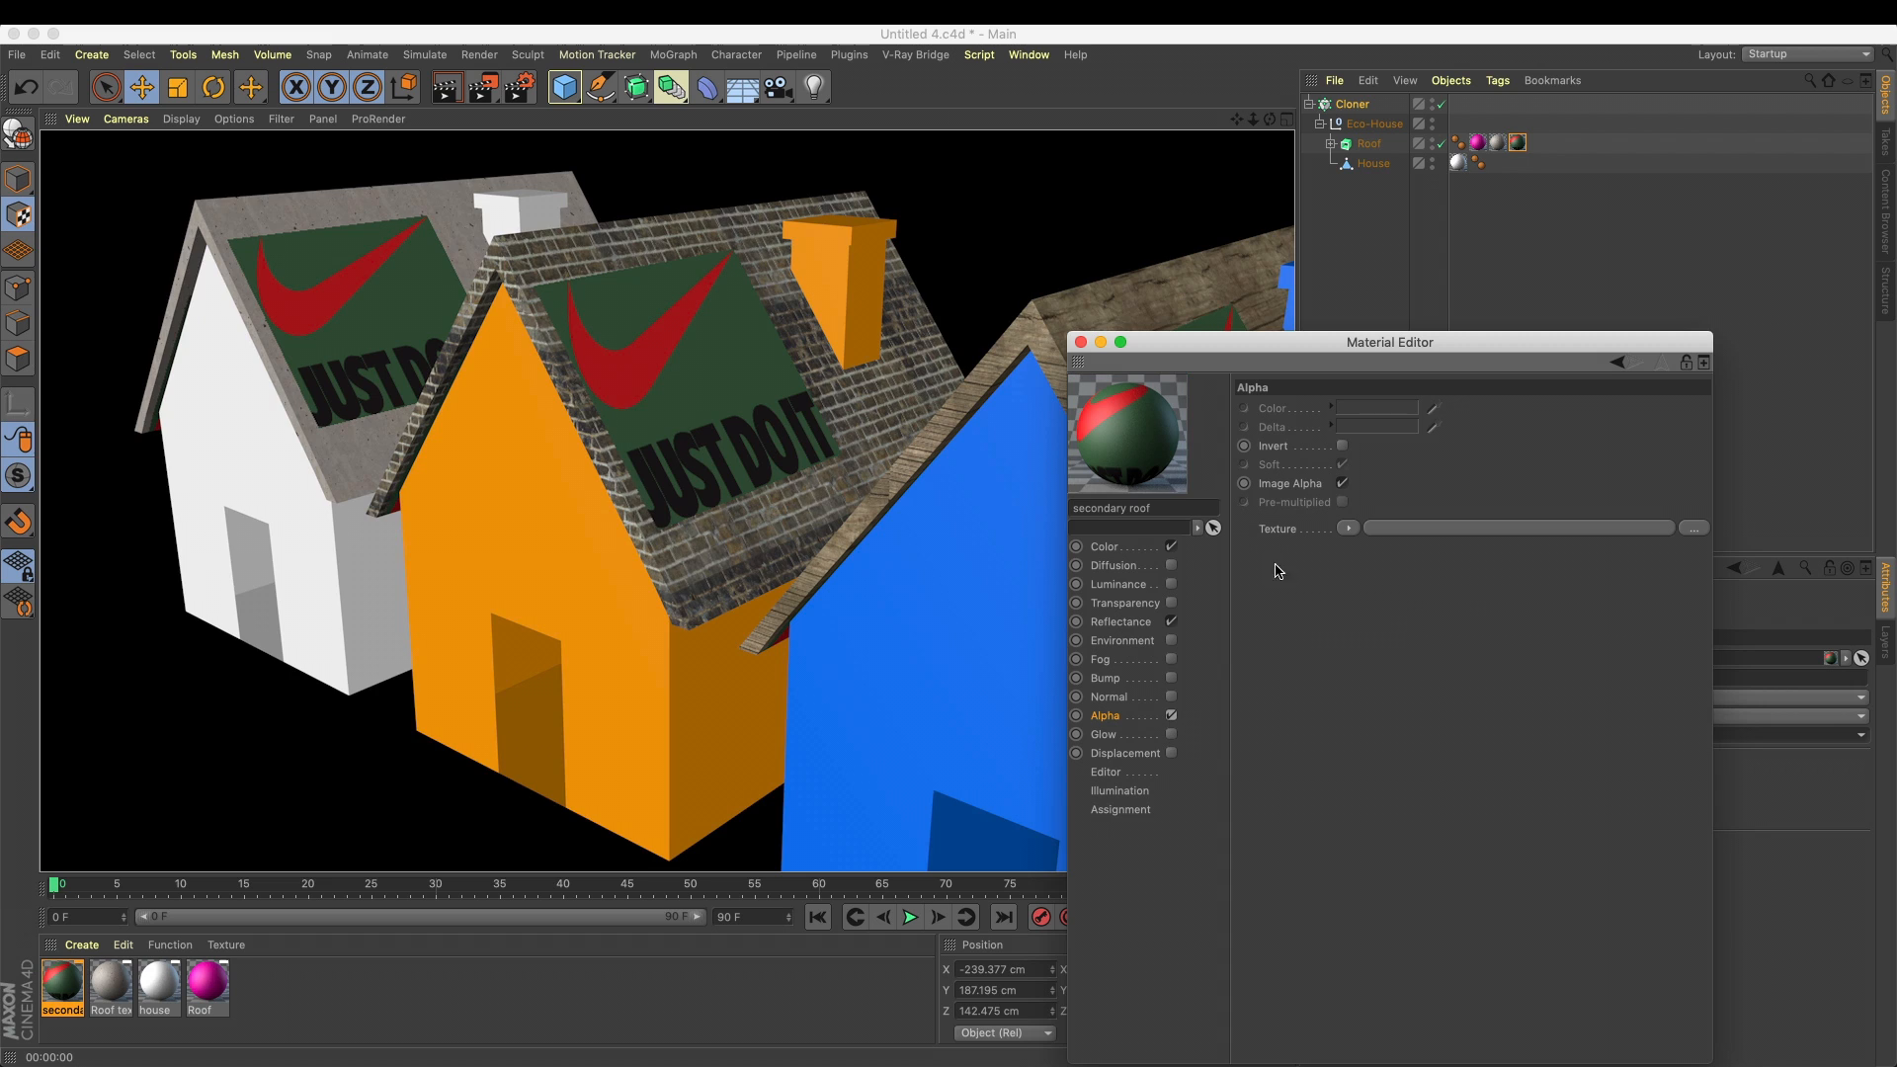
Try to paste the copied shader into the Alpha channel's empty texture slot
{"action": "left_click", "coordinate": [1349, 527]}
{"action": "mouse_move", "coordinate": [1440, 950]}
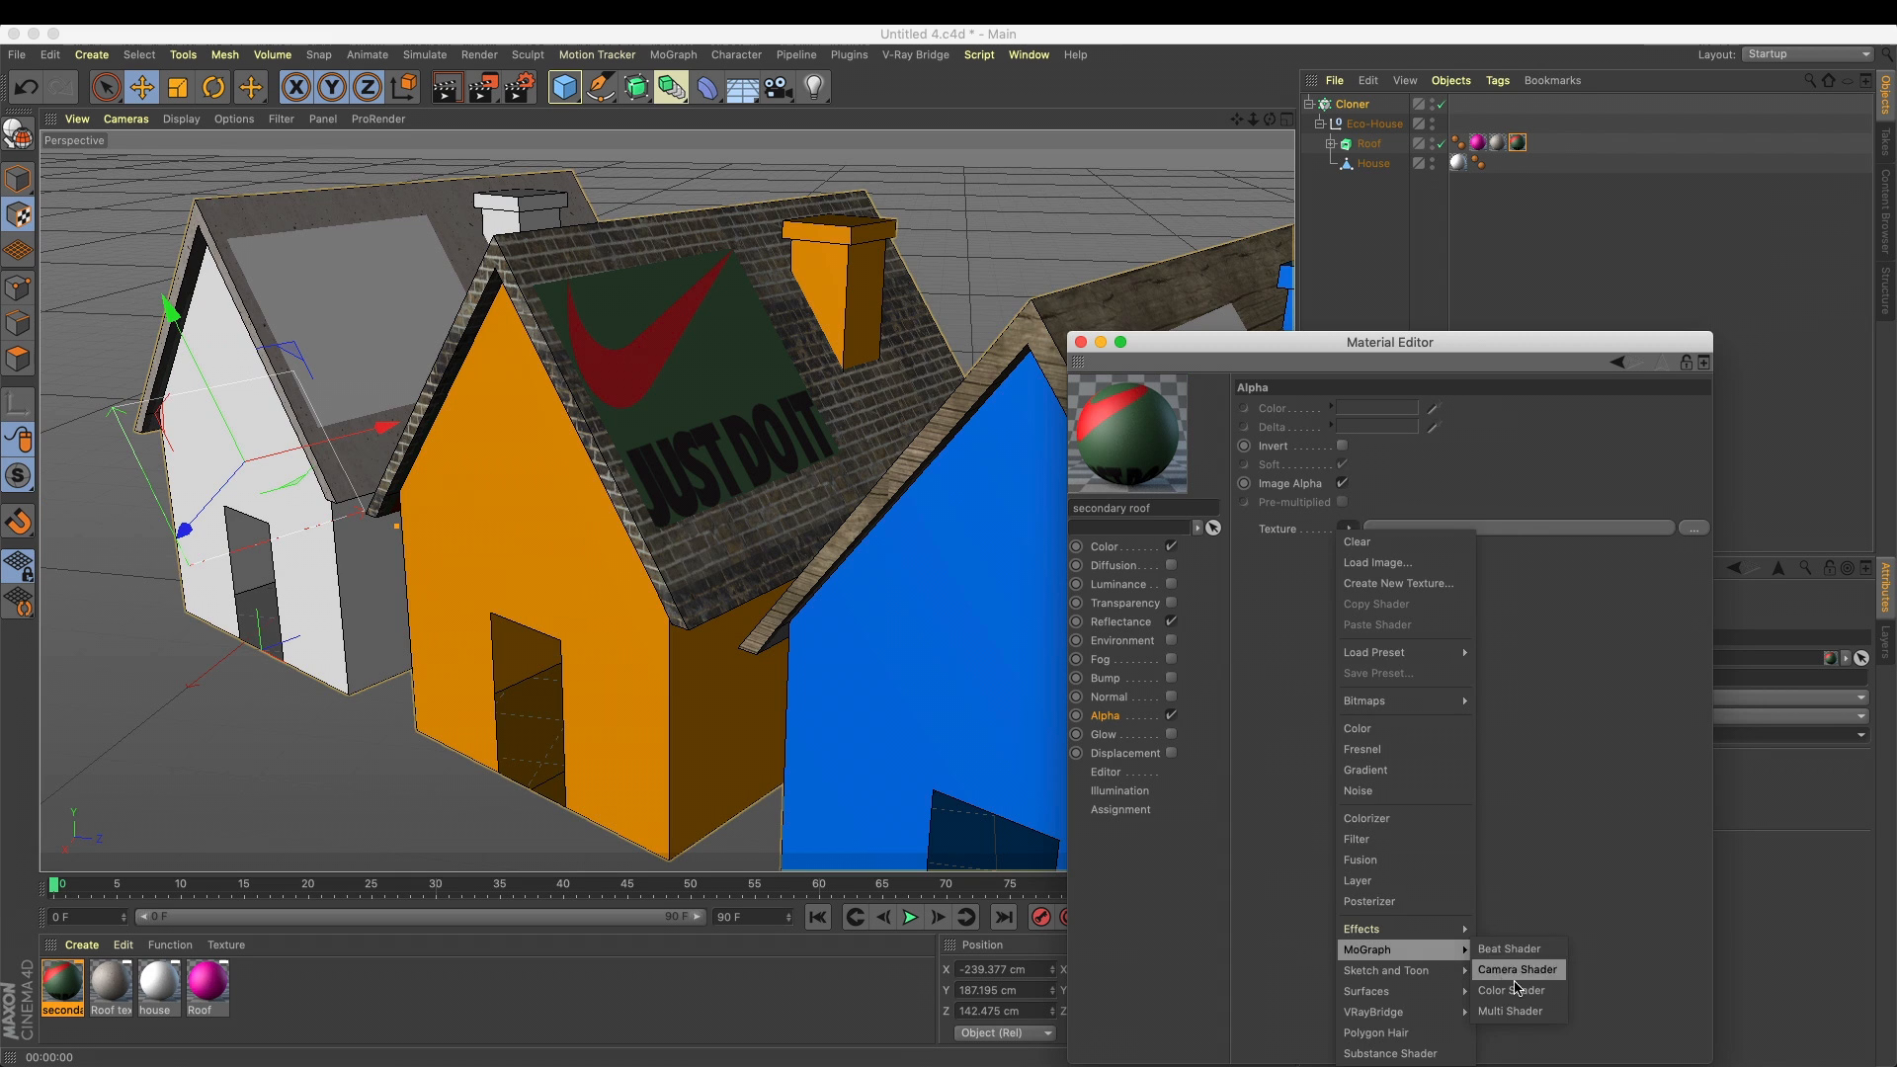
{"action": "left_click", "coordinate": [1287, 530]}
{"action": "right_click", "coordinate": [1288, 530]}
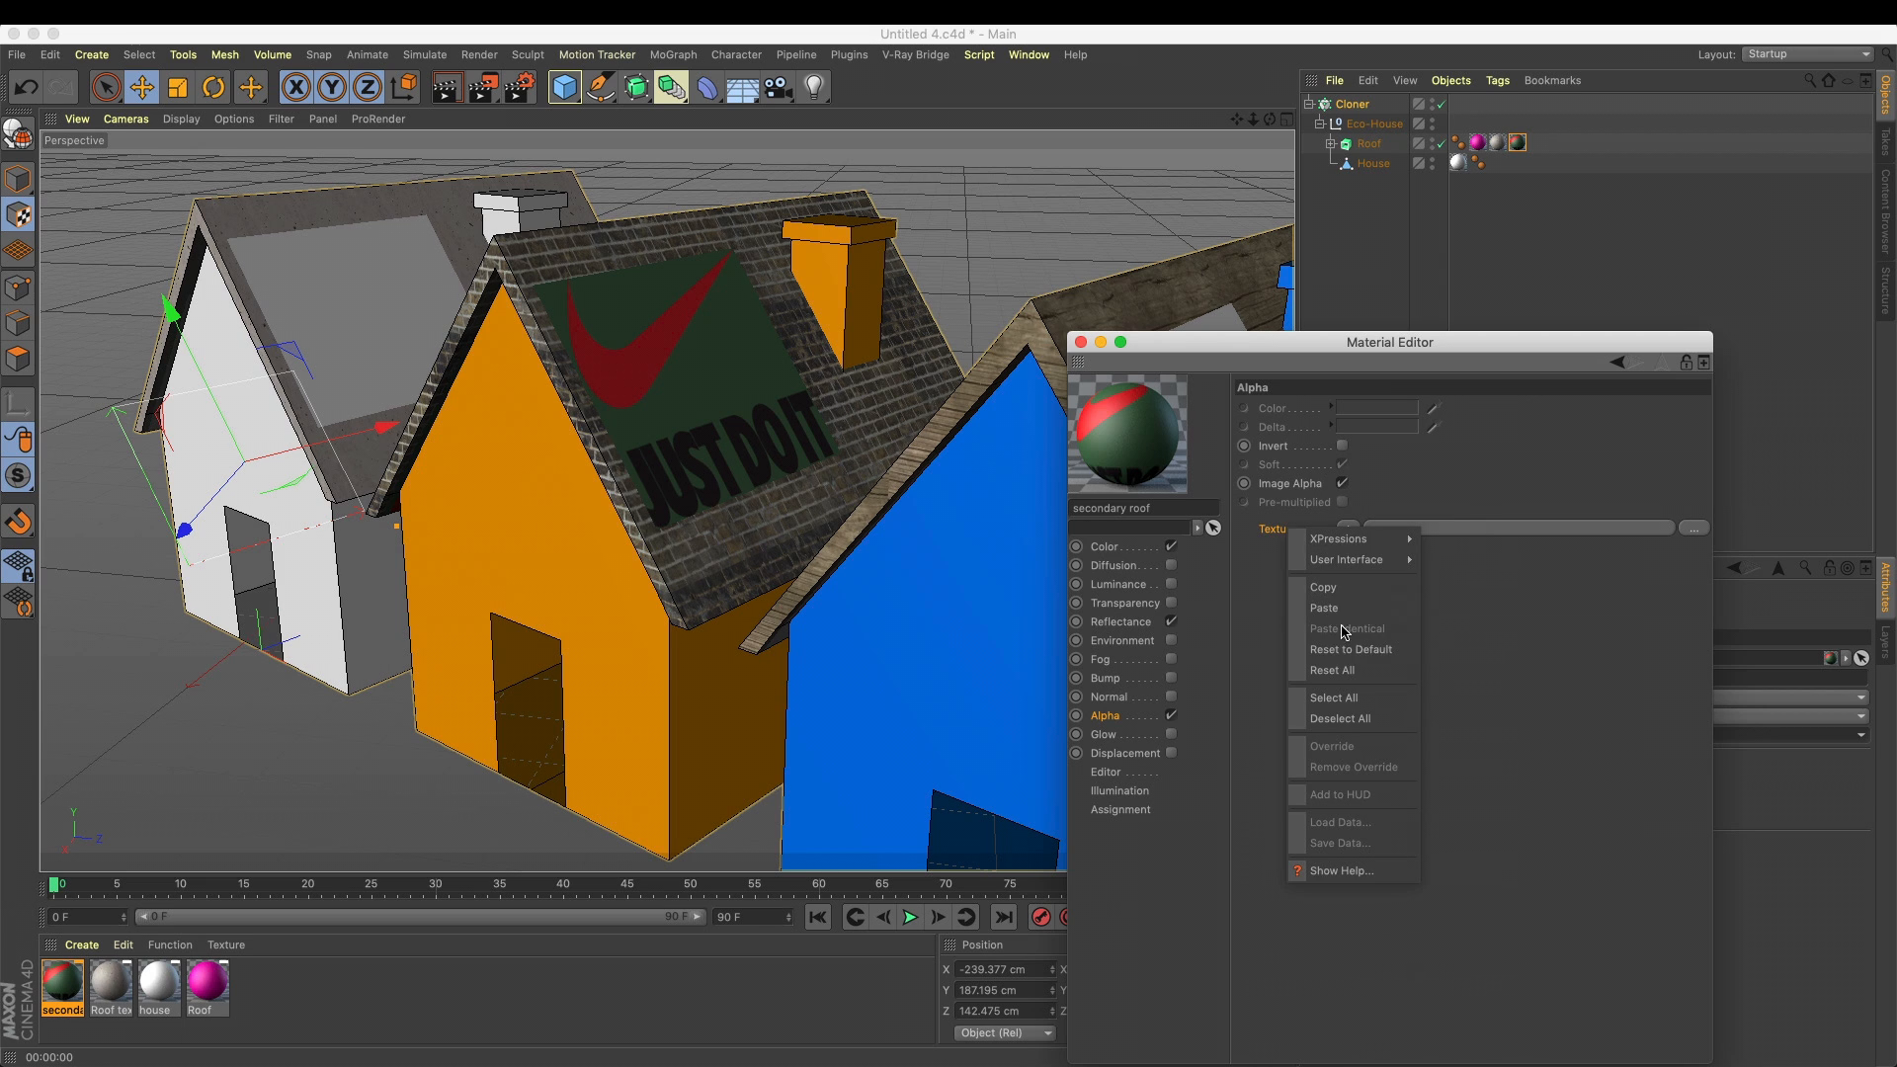
{"action": "left_click", "coordinate": [1344, 608]}
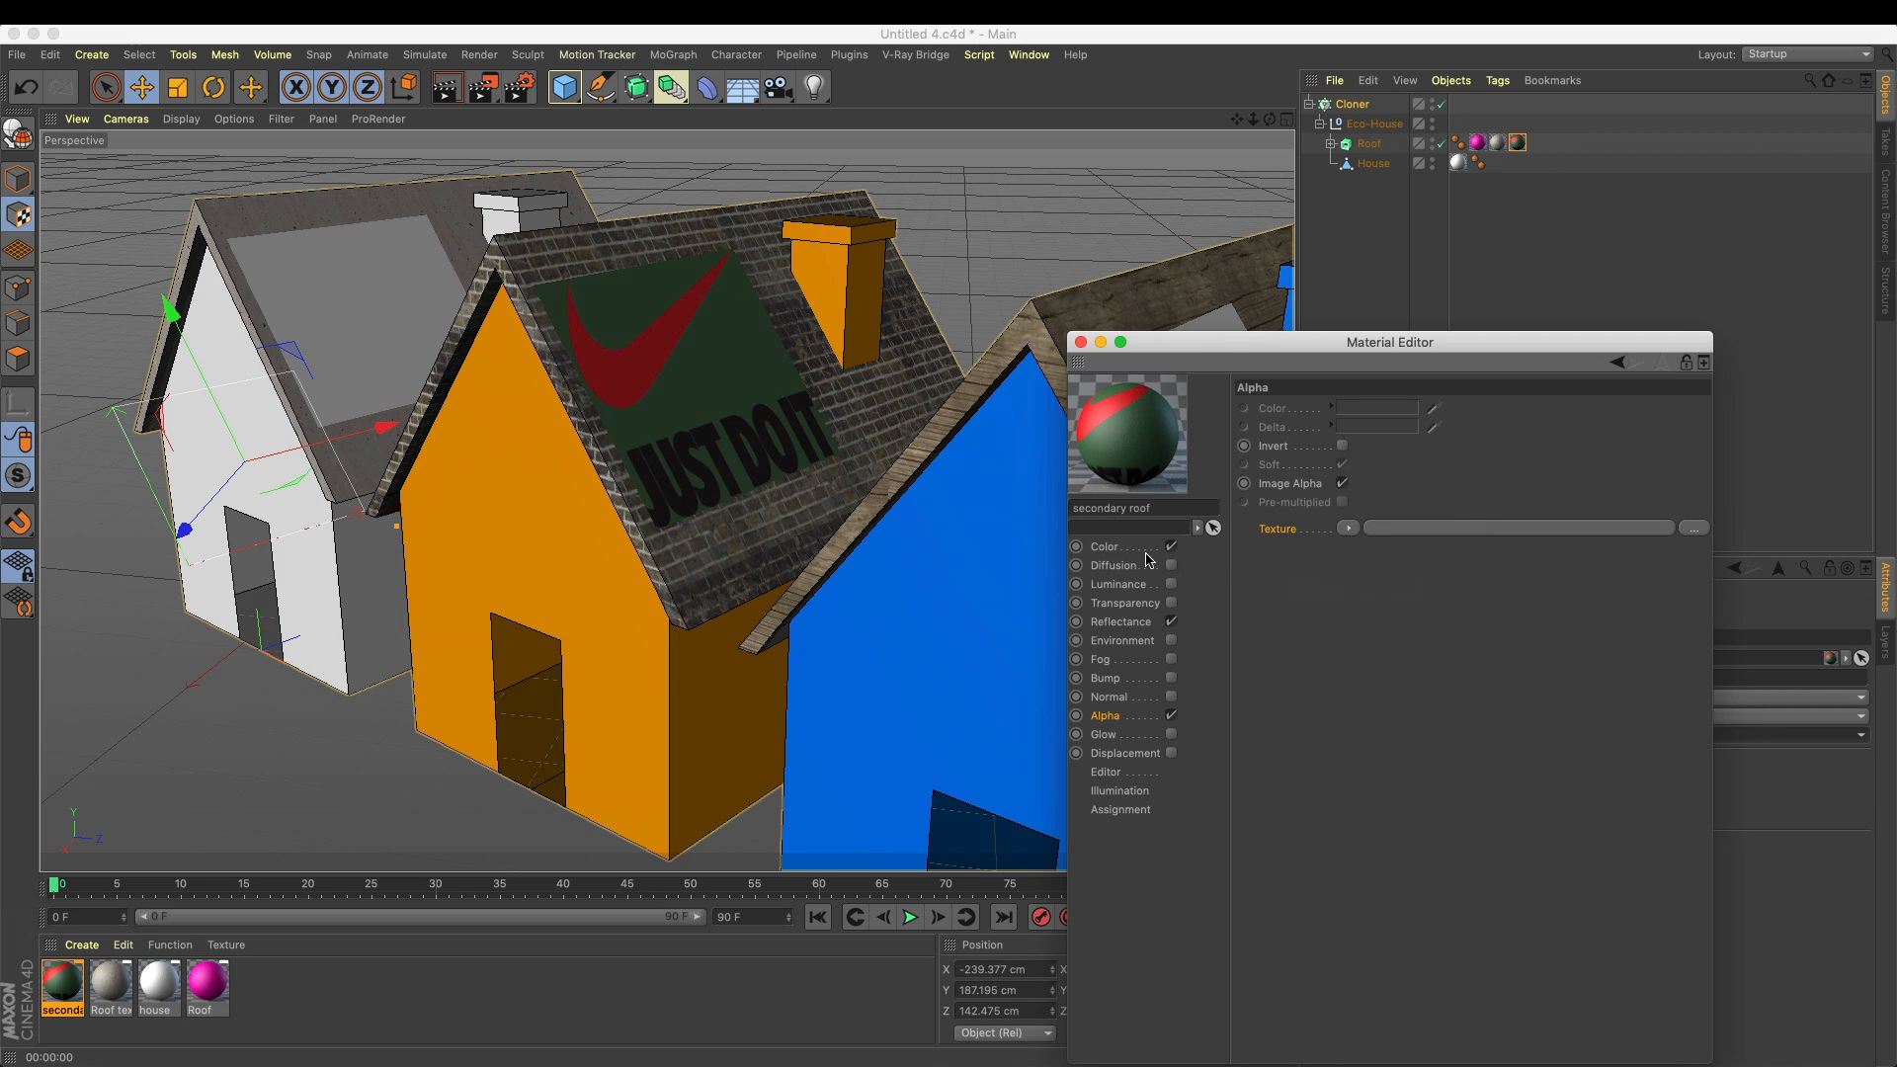
Copy the Multi Shader from the Color channel into the Alpha channel's texture, and render the view
{"action": "left_click", "coordinate": [1121, 549]}
{"action": "left_click", "coordinate": [1356, 597]}
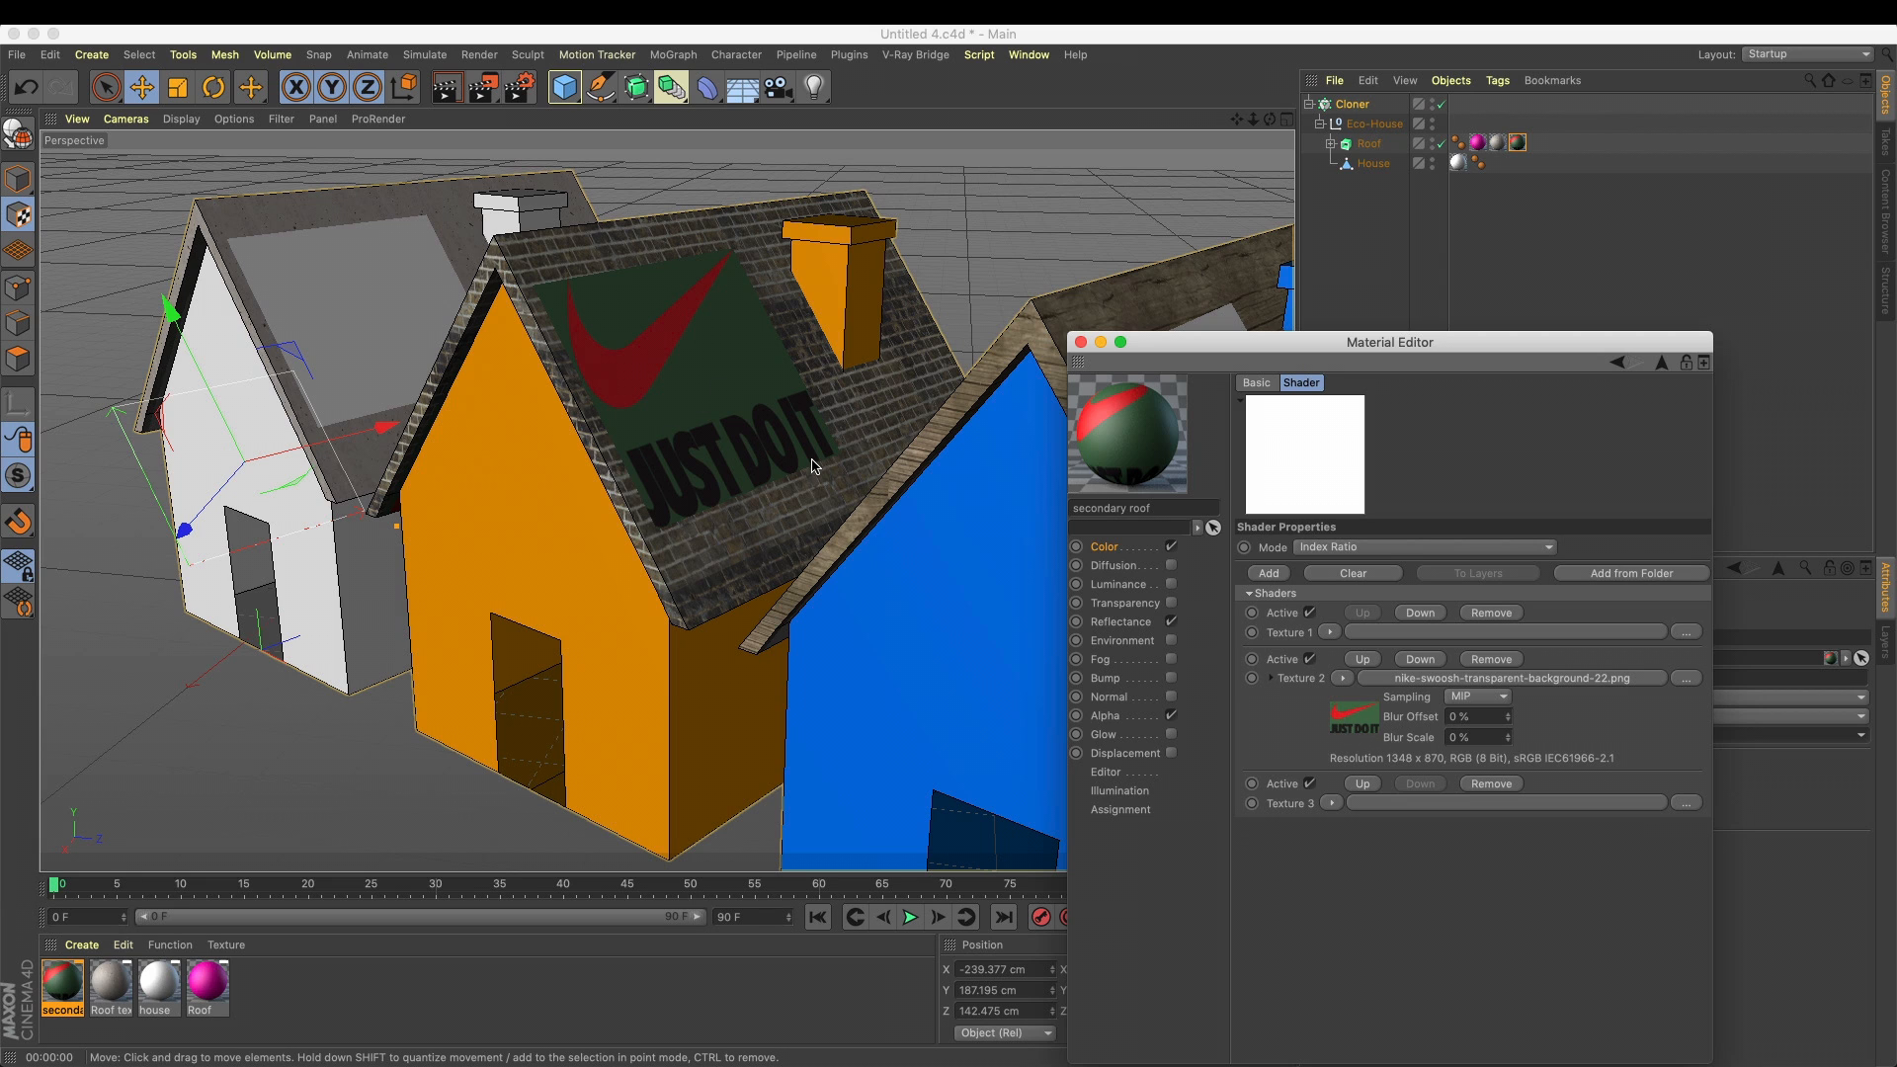
{"action": "left_click", "coordinate": [1124, 715]}
{"action": "right_click", "coordinate": [1293, 537]}
{"action": "left_click", "coordinate": [1324, 601]}
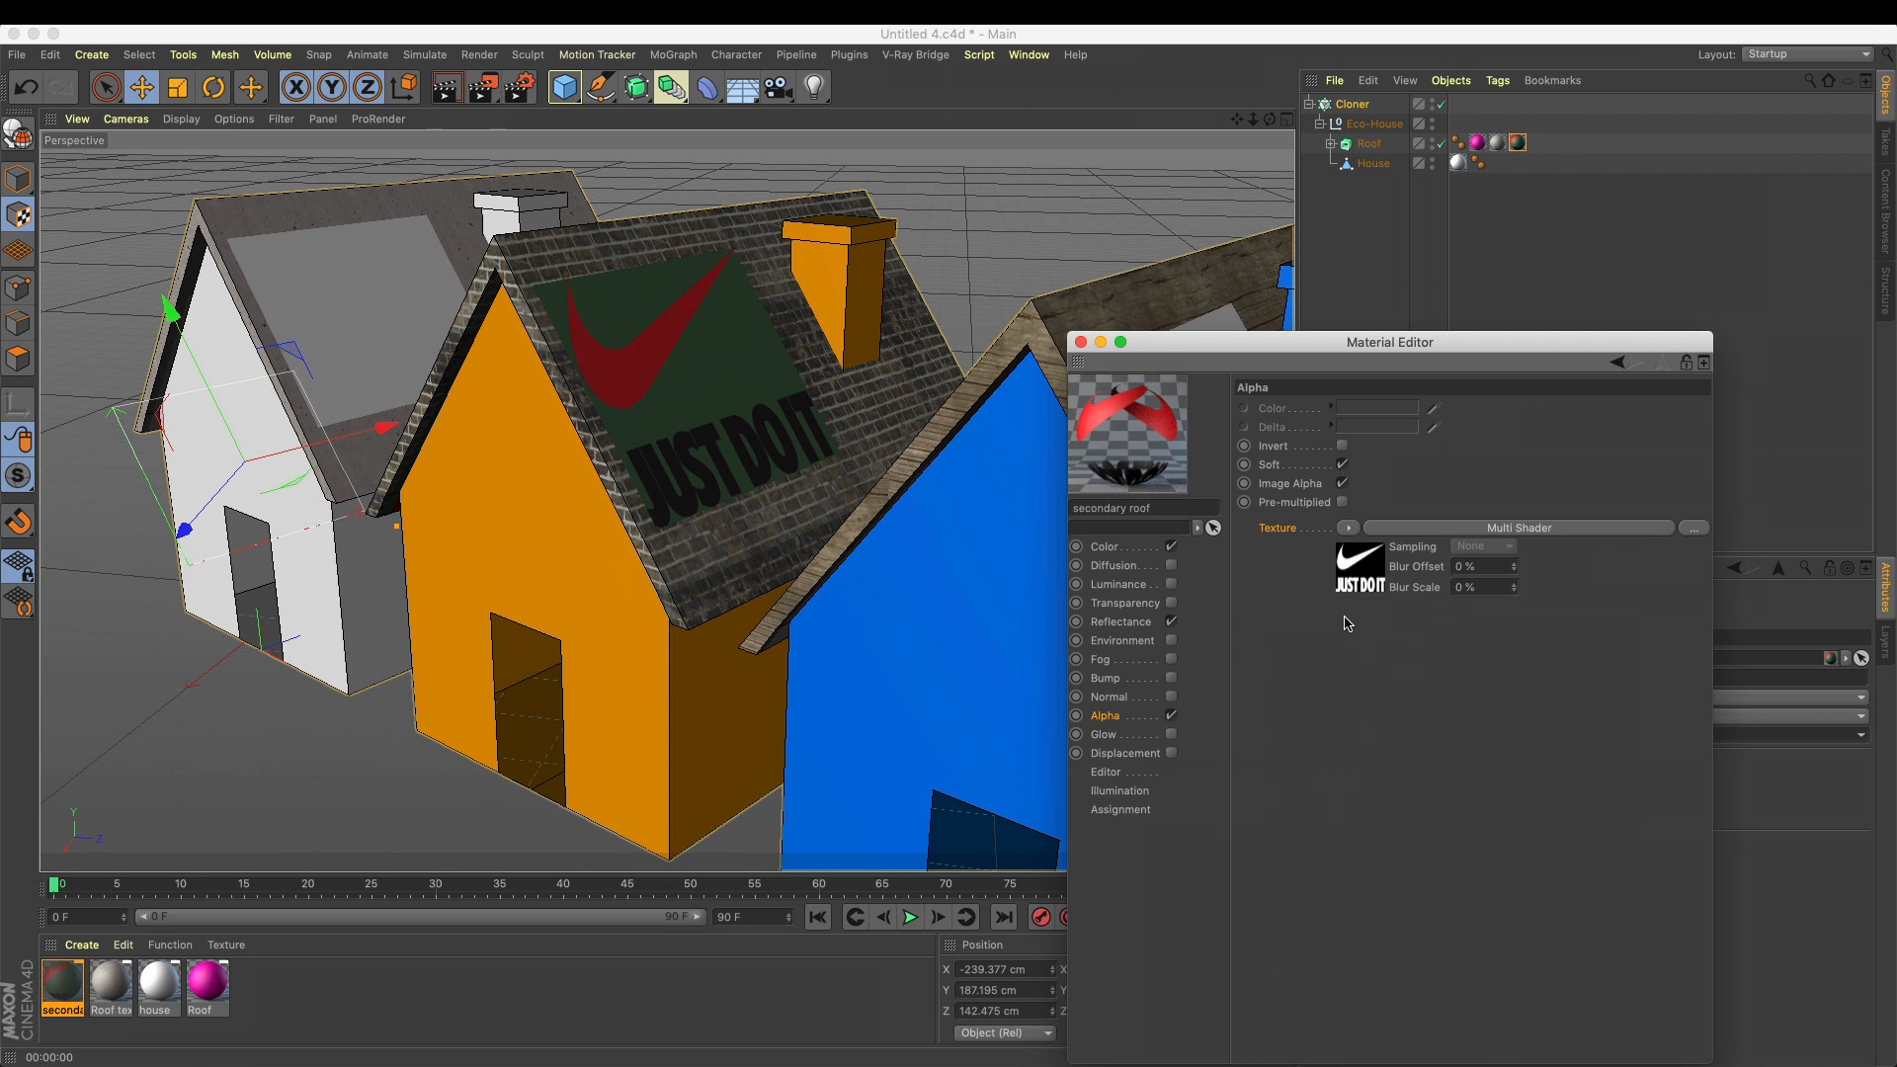
{"action": "left_click", "coordinate": [445, 89]}
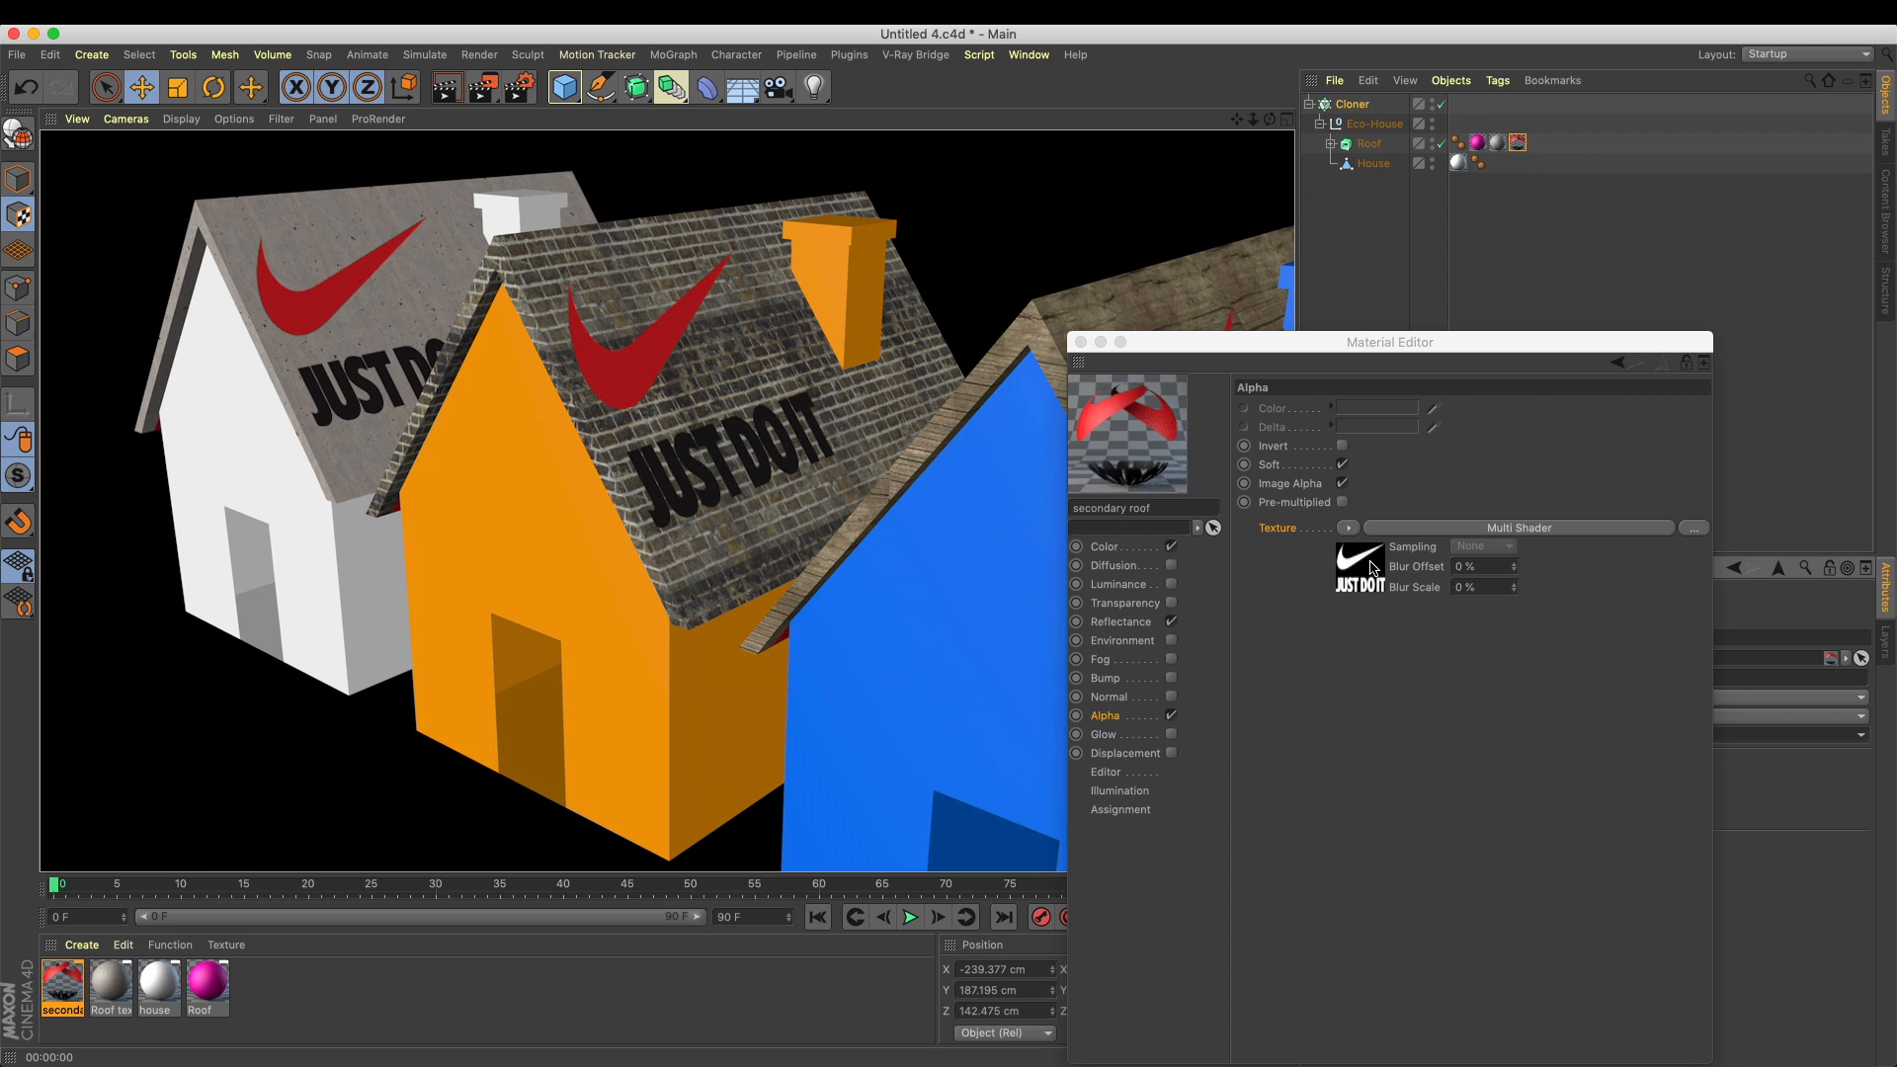
In the Alpha channel's Multi Shader, assign a black Color shader to Texture 1
{"action": "left_click", "coordinate": [1372, 567]}
{"action": "left_click", "coordinate": [1330, 632]}
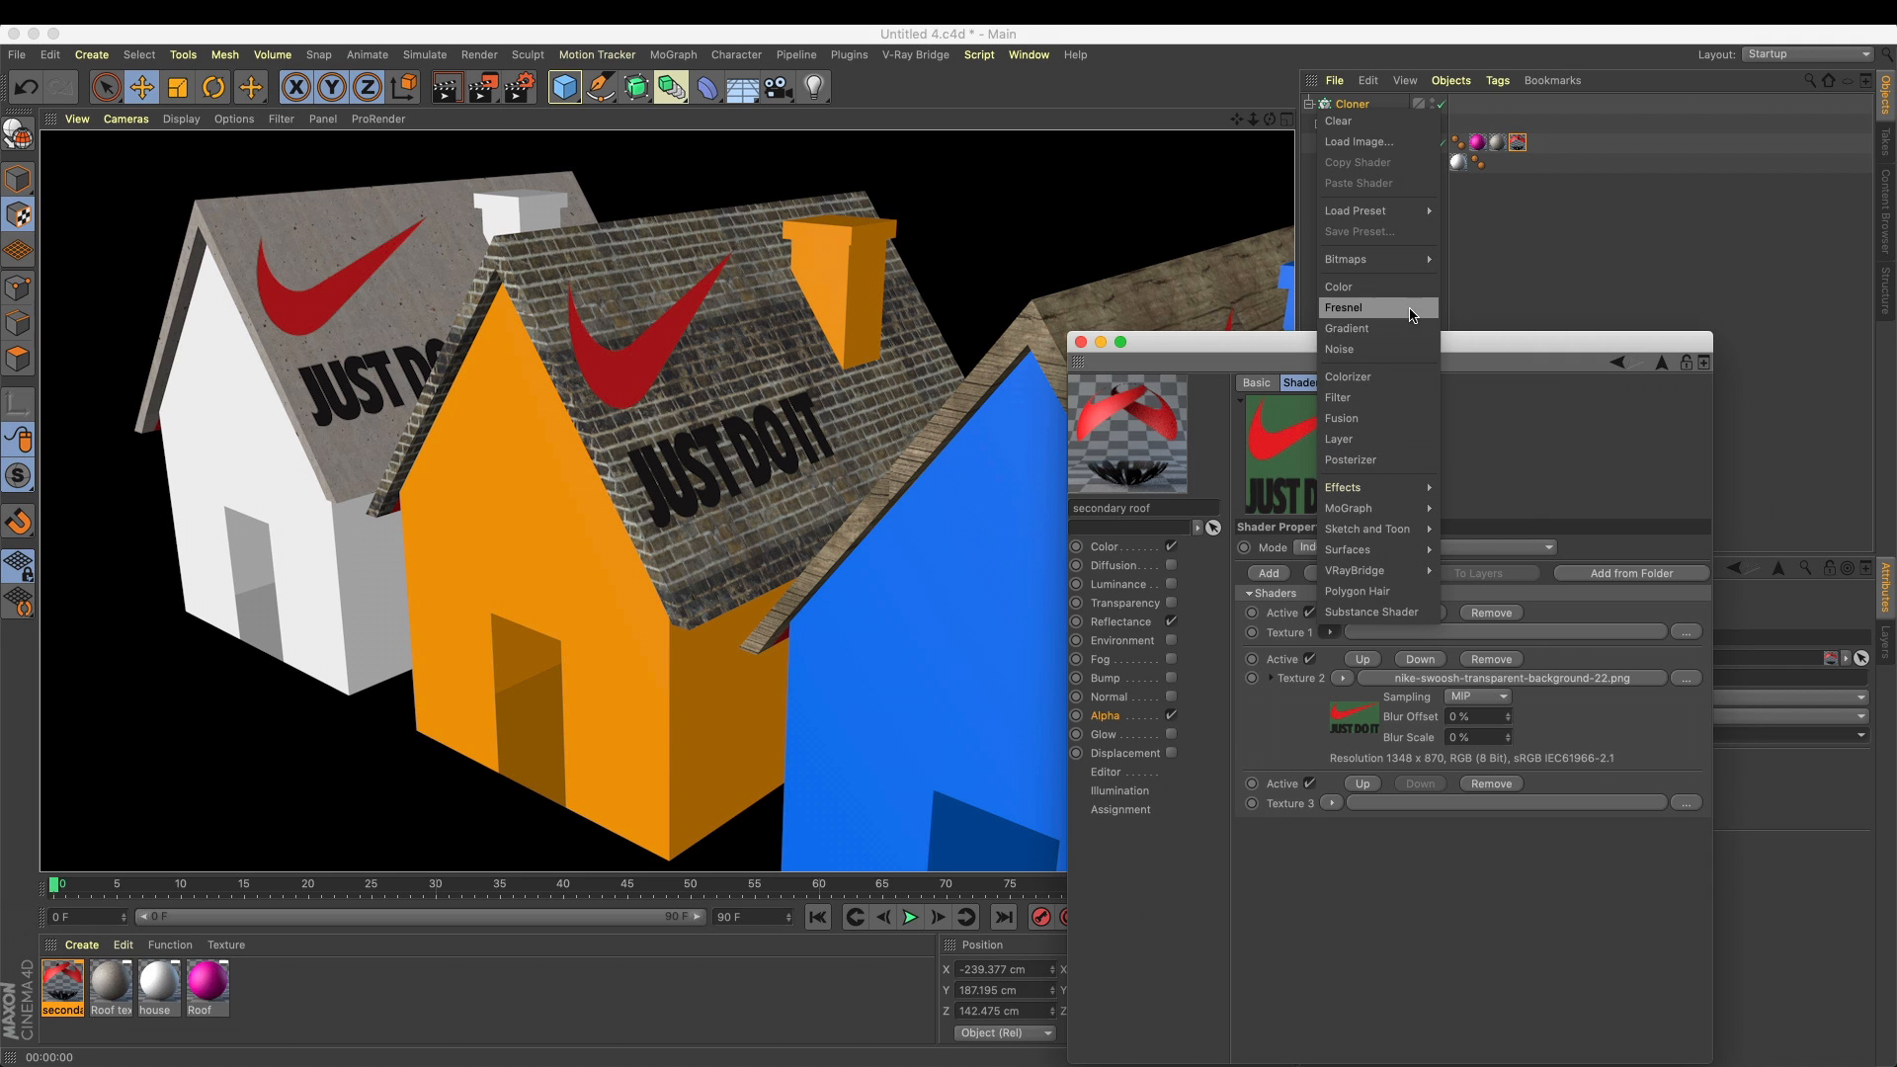
{"action": "left_click", "coordinate": [1339, 287]}
{"action": "left_click", "coordinate": [1344, 672]}
{"action": "left_click_drag", "start_coordinate": [1474, 641], "coordinate": [1349, 641]}
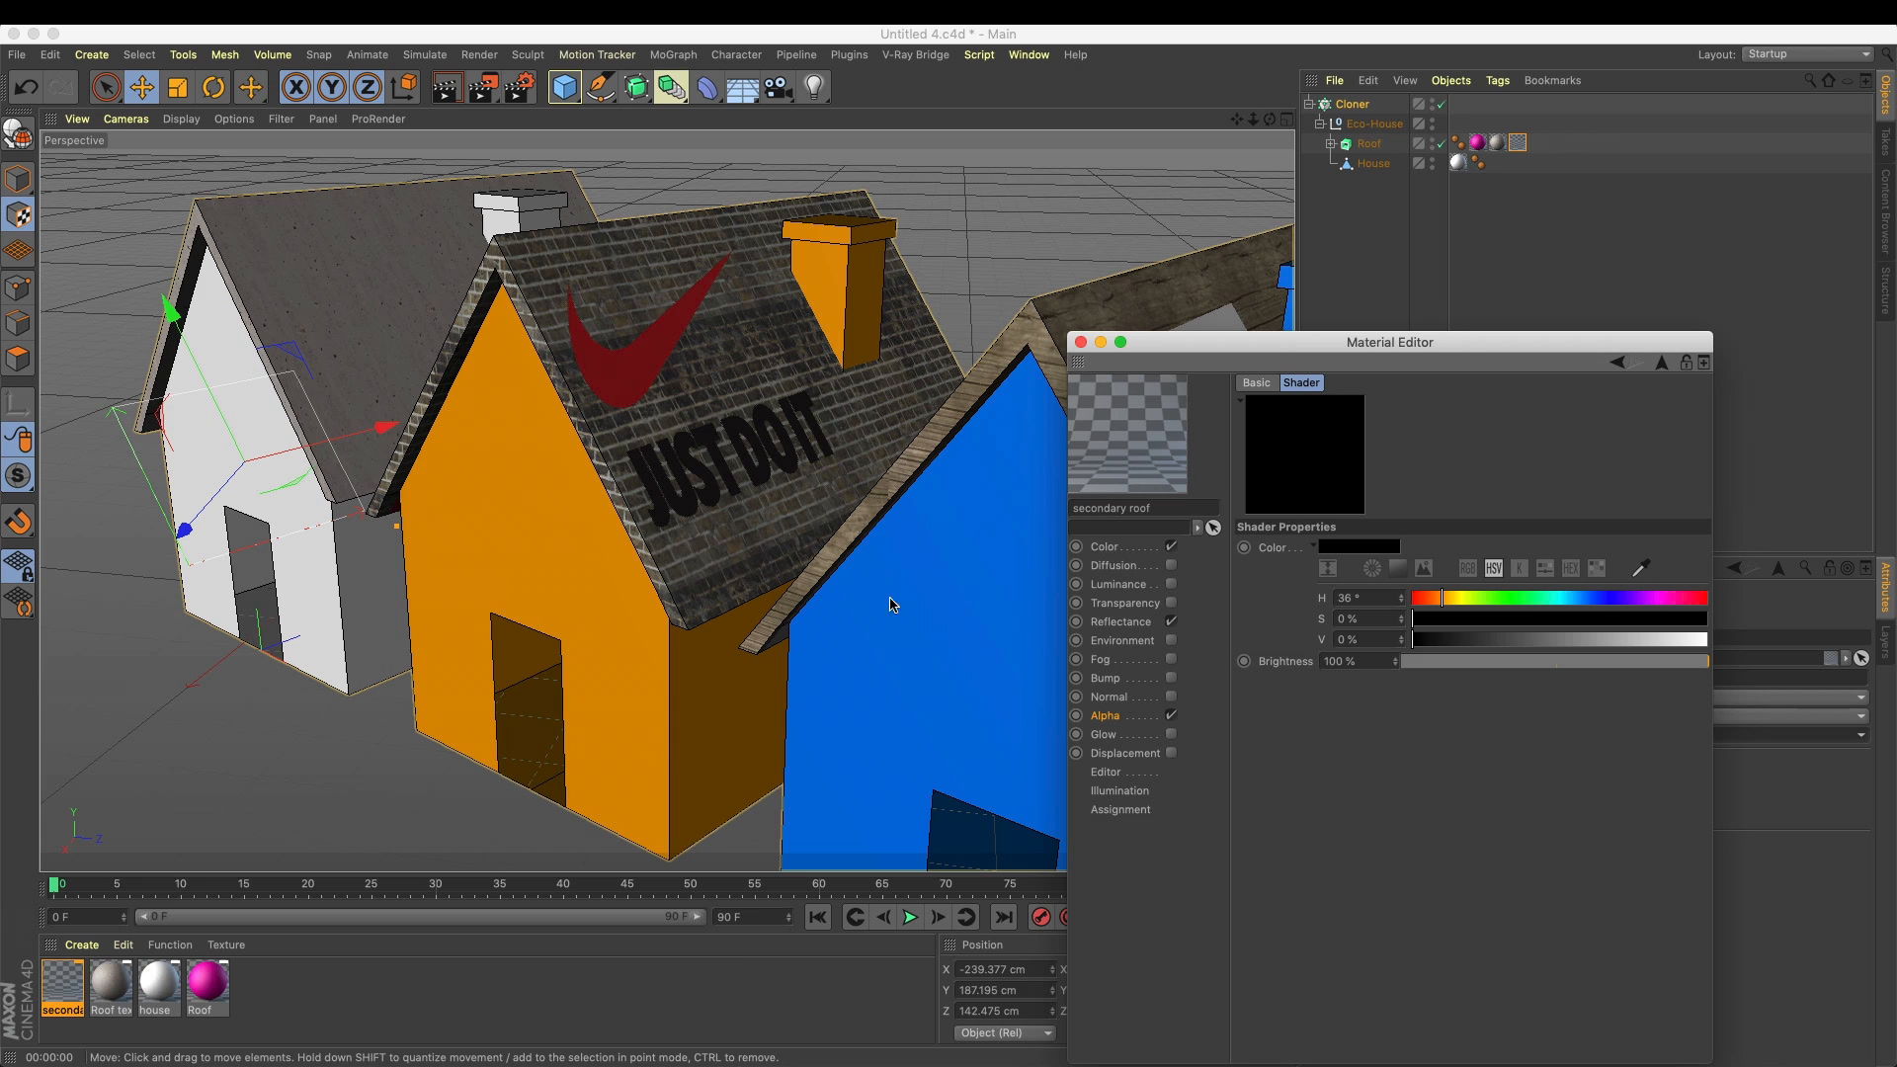
Assign a black Color shader to Texture 3 of the Alpha channel's Multi Shader
{"action": "left_click", "coordinate": [1154, 721]}
{"action": "left_click", "coordinate": [1342, 586]}
{"action": "left_click_drag", "start_coordinate": [1465, 340], "coordinate": [1610, 226]}
{"action": "left_click", "coordinate": [1476, 751]}
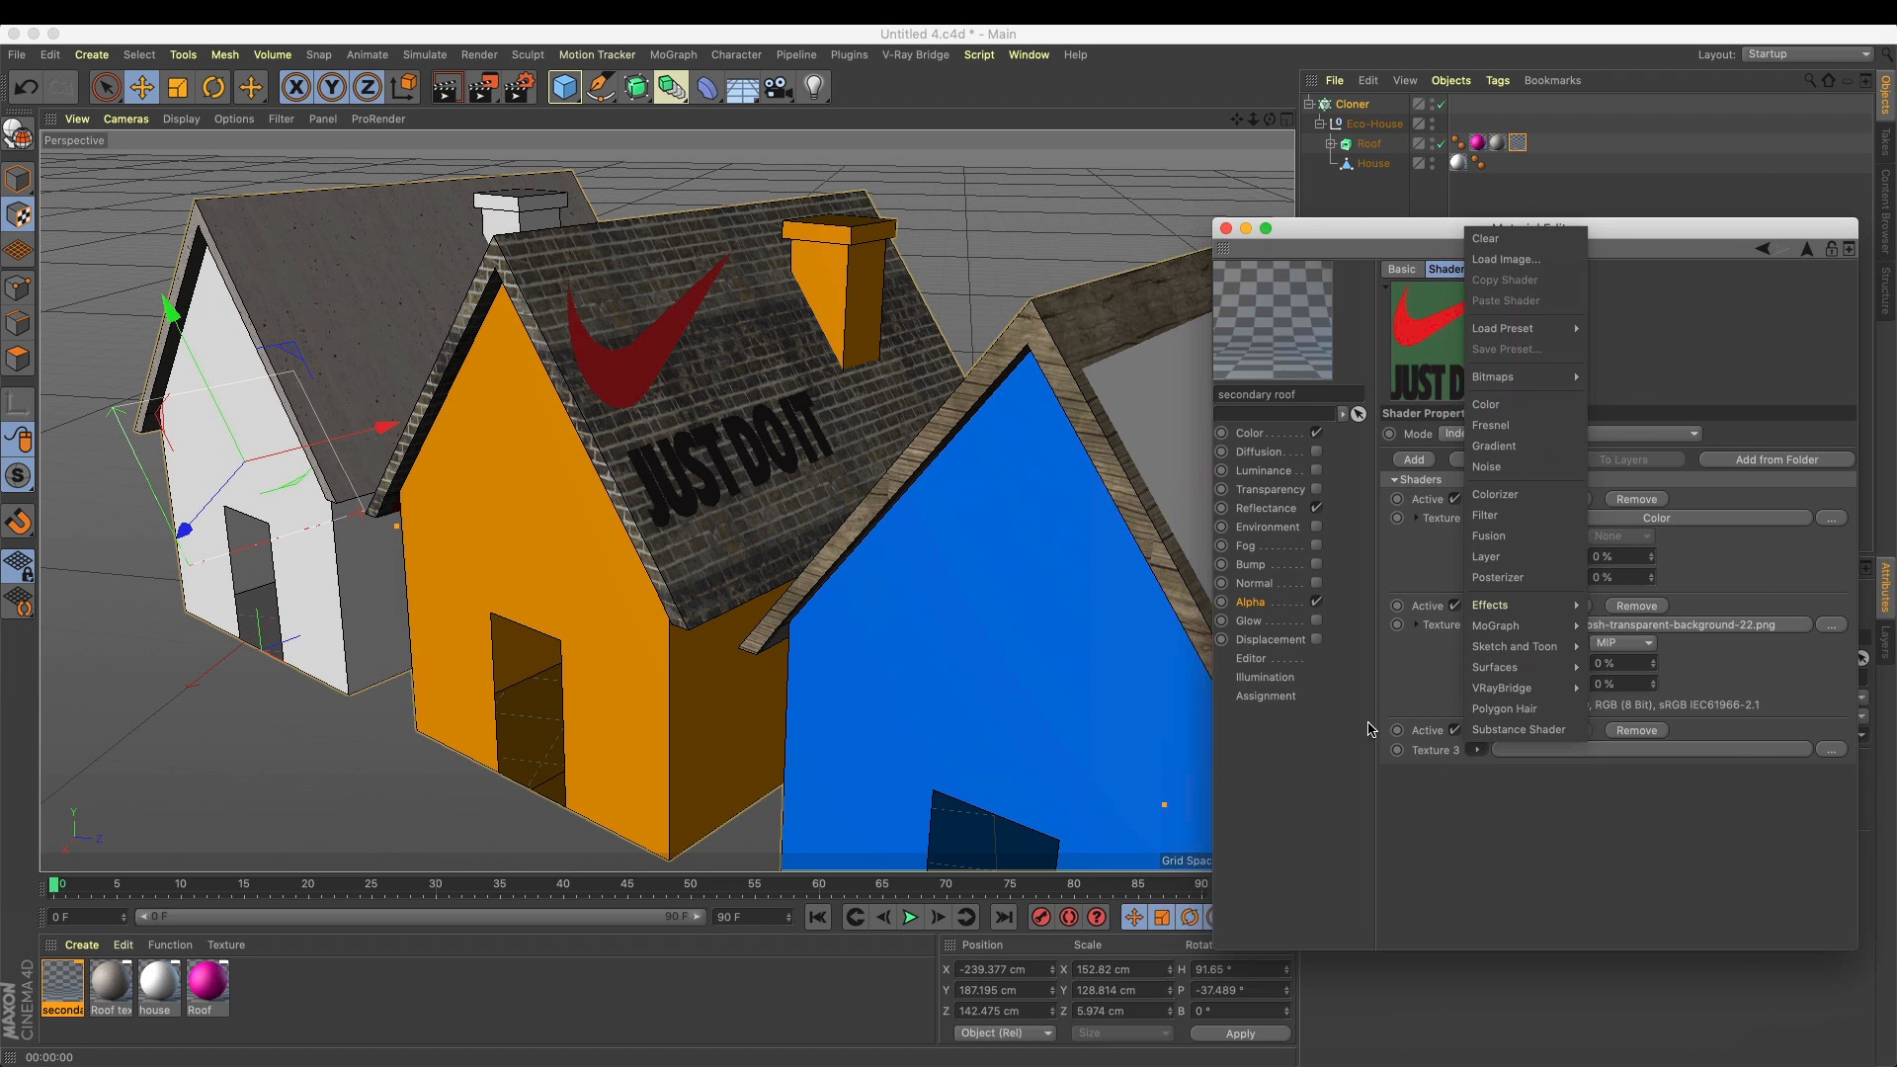
{"action": "mouse_move", "coordinate": [1482, 692]}
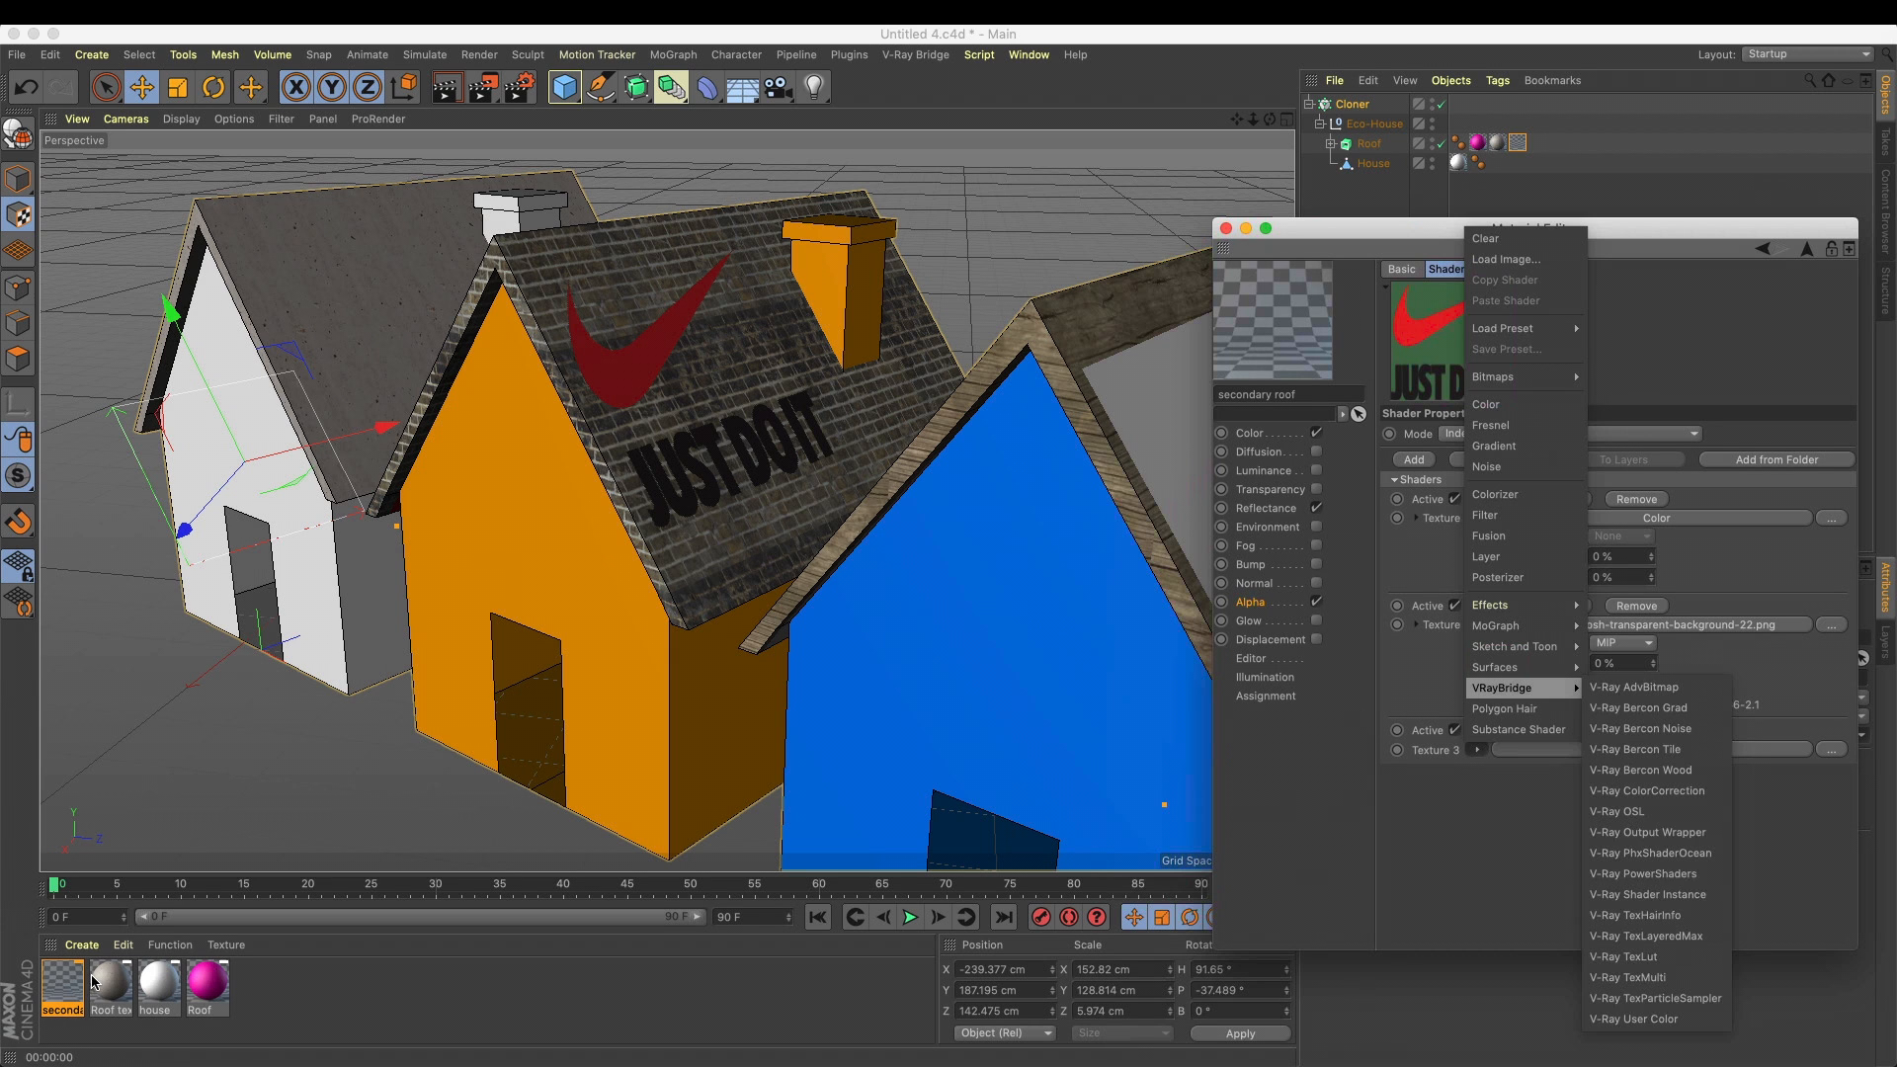
{"action": "mouse_move", "coordinate": [1526, 613]}
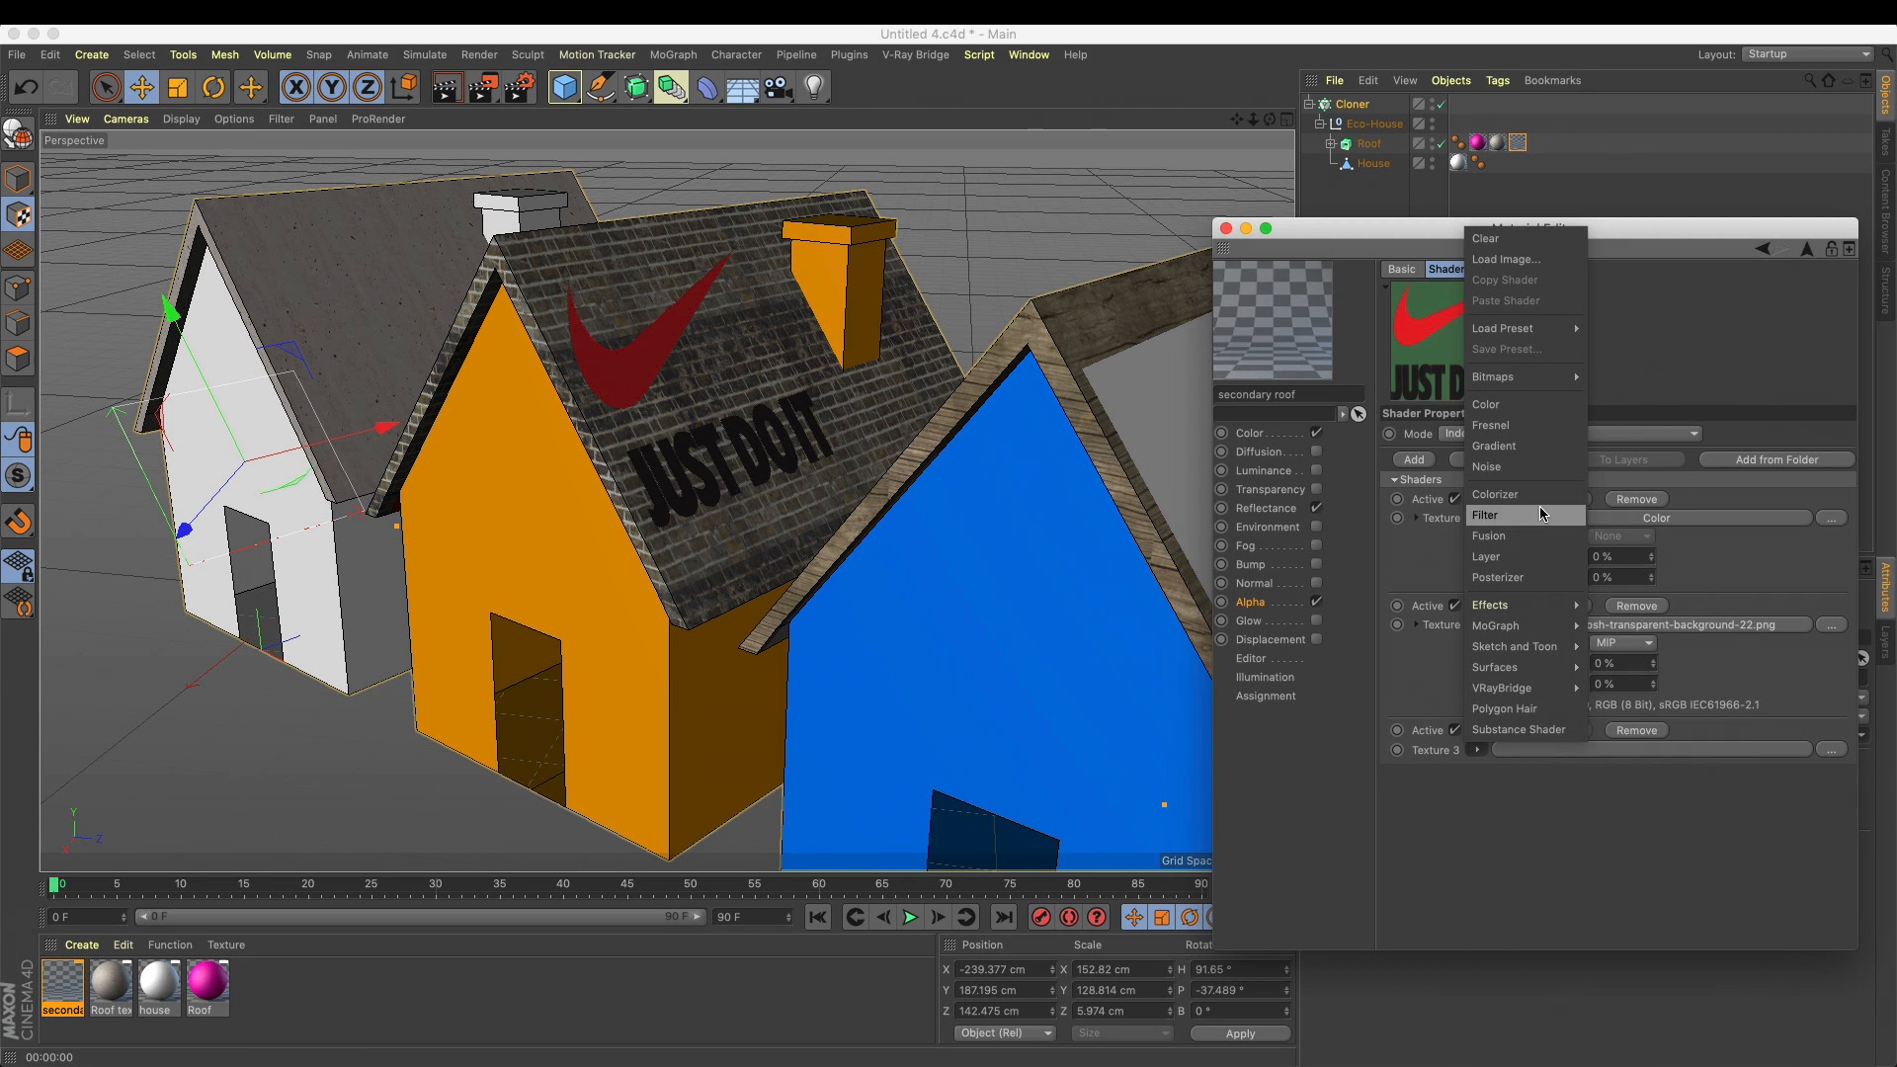
{"action": "left_click", "coordinate": [1521, 404]}
{"action": "left_click", "coordinate": [1501, 797]}
{"action": "left_click_drag", "start_coordinate": [1628, 522], "coordinate": [1541, 524]}
Close the secondary roof material and render the view to check the logo on all three roofs
{"action": "left_click", "coordinate": [1257, 435]}
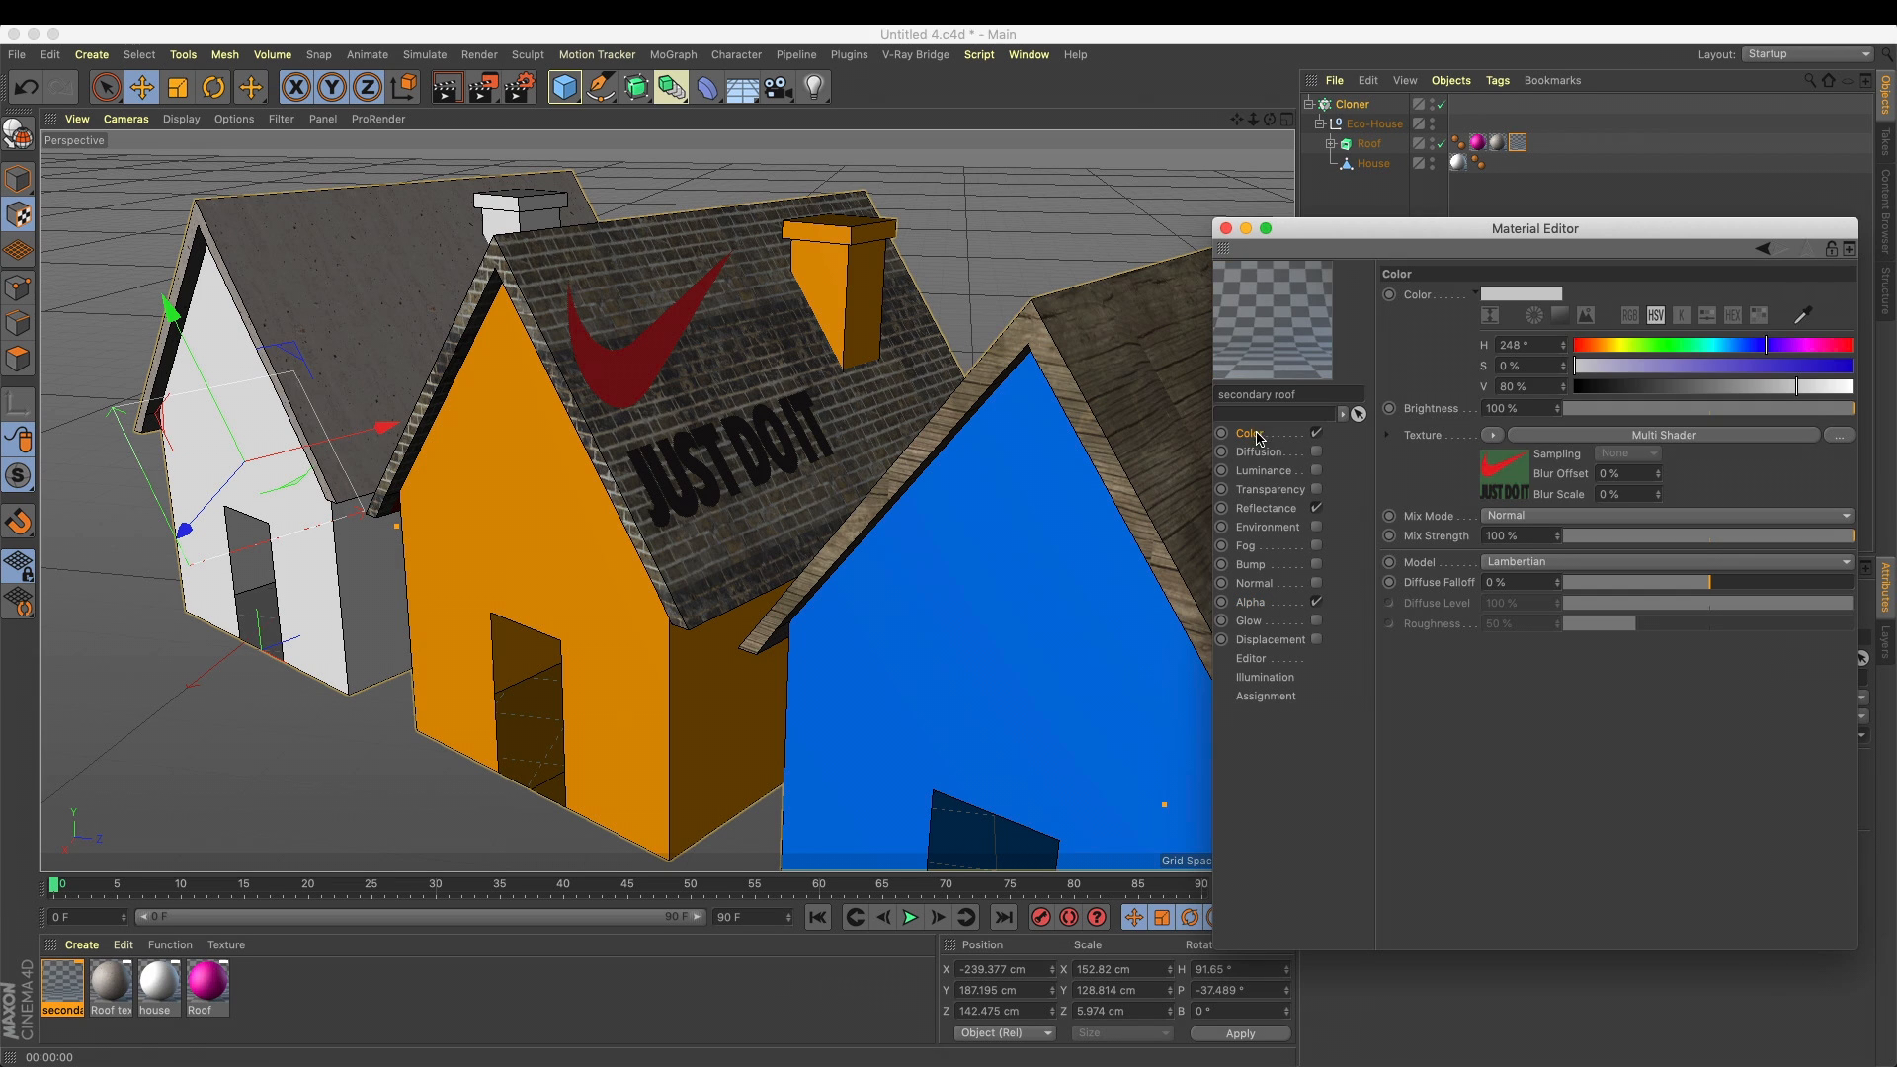
{"action": "left_click", "coordinate": [1226, 228]}
{"action": "left_click", "coordinate": [441, 93]}
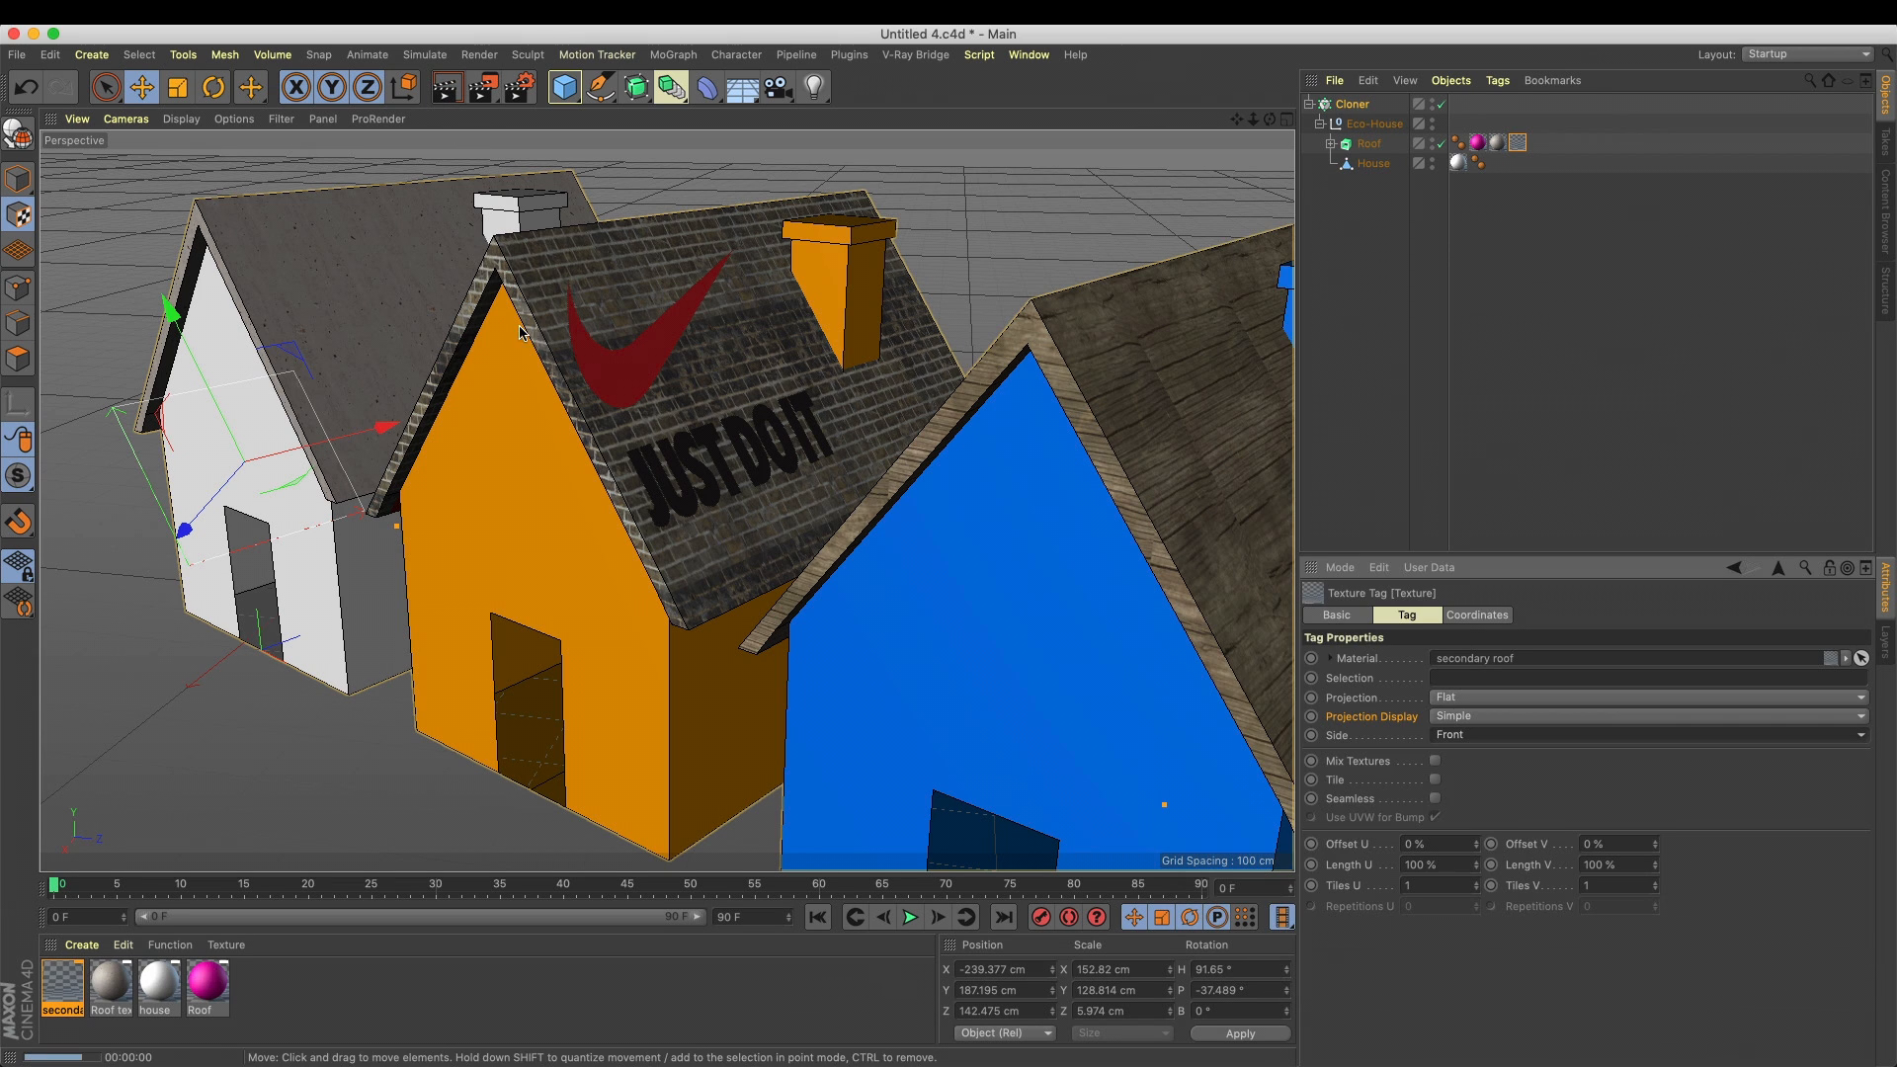
{"action": "left_click", "coordinate": [896, 568]}
{"action": "left_click_drag", "start_coordinate": [1237, 118], "coordinate": [1134, 195]}
{"action": "scroll", "coordinate": [1141, 328], "scroll_direction": "up", "scroll_amount": 3}
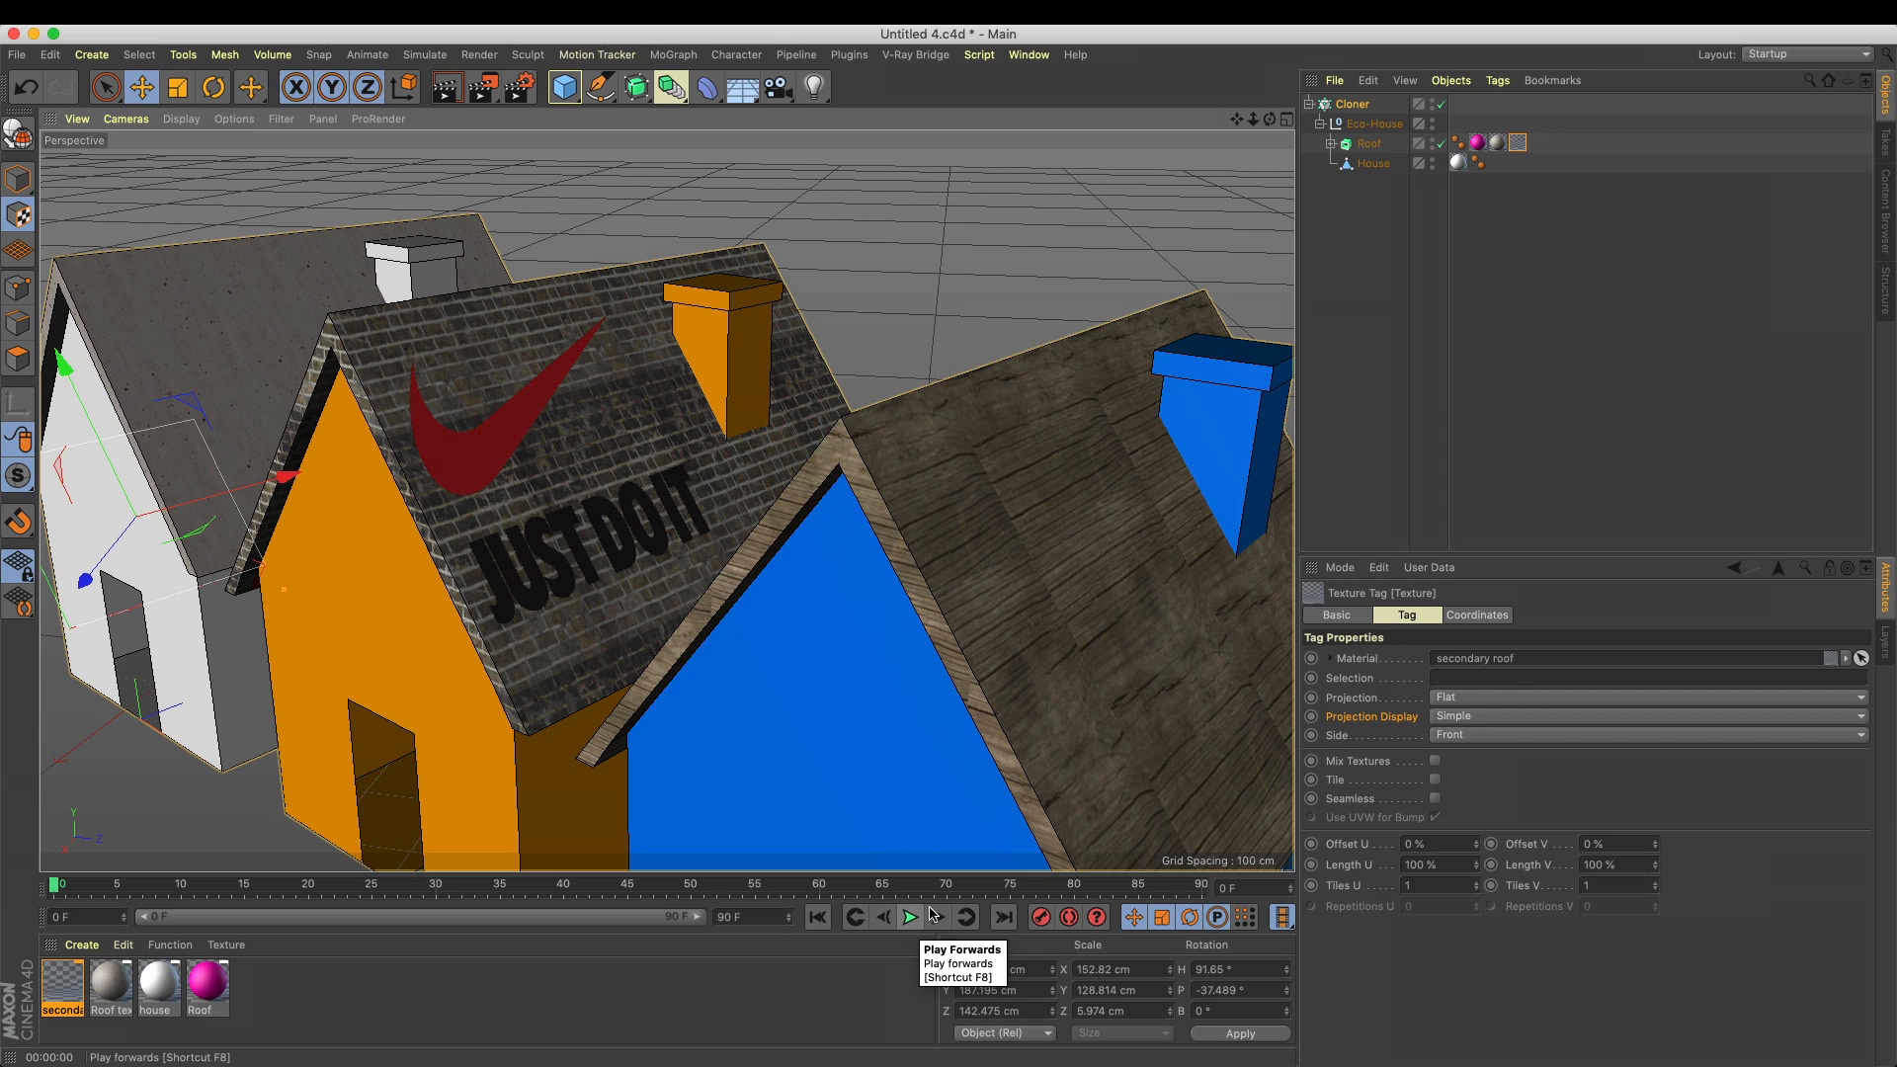
Select a chimney face on the House object in polygon mode and store it as a polygon selection
{"action": "left_click", "coordinate": [1373, 165]}
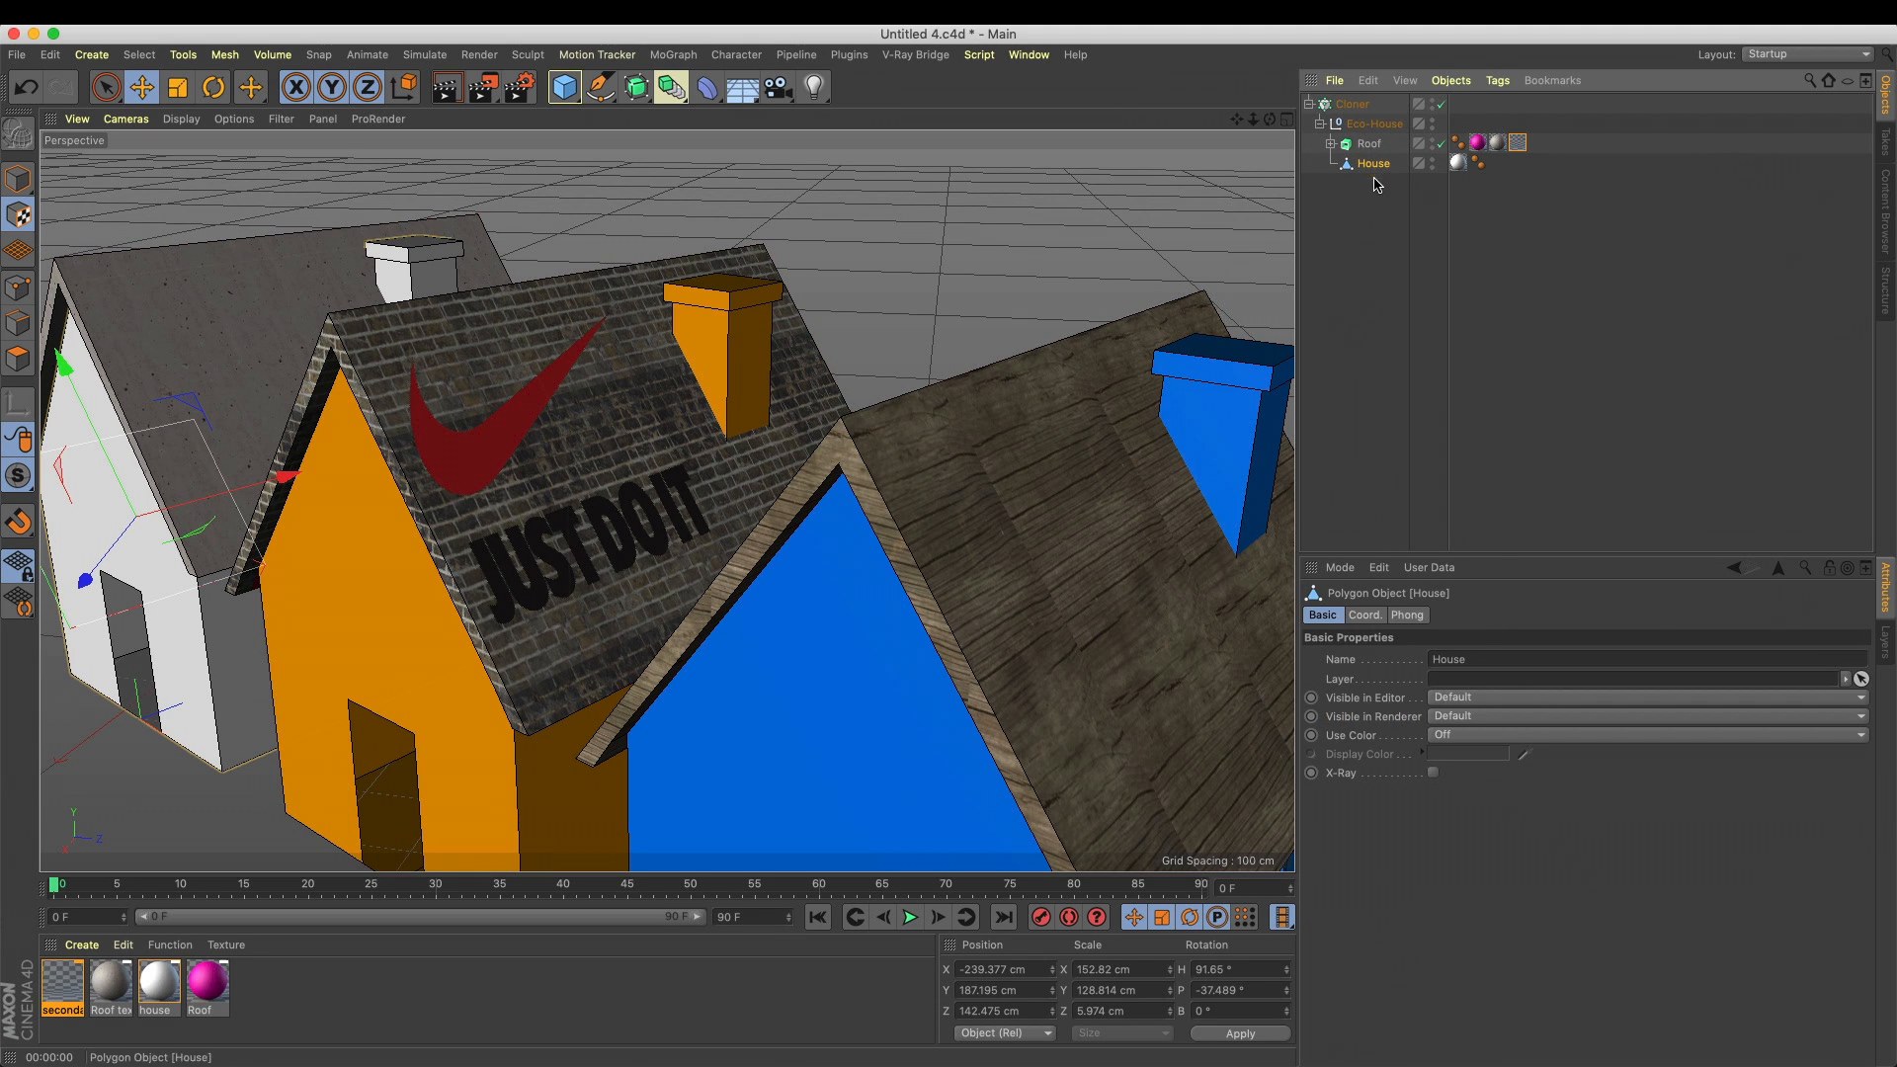
{"action": "left_click", "coordinate": [18, 359]}
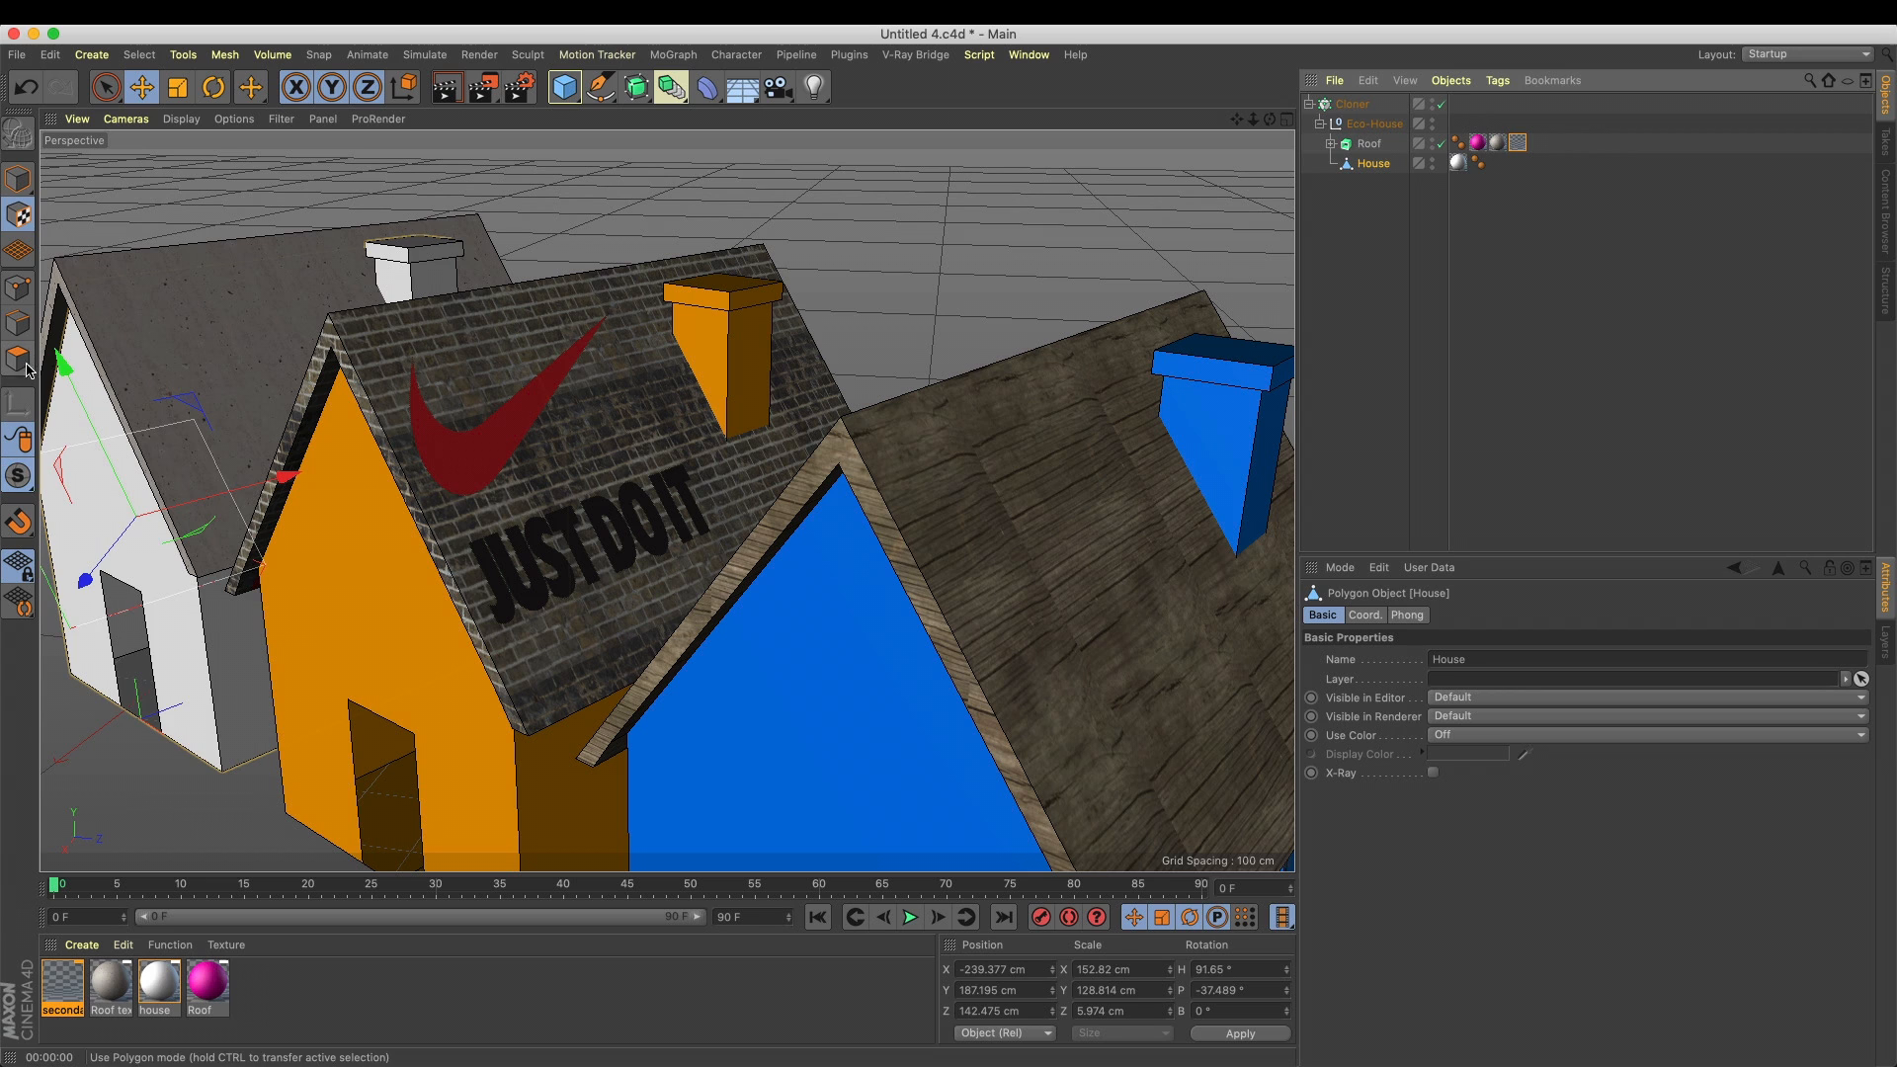
{"action": "left_click", "coordinate": [103, 458]}
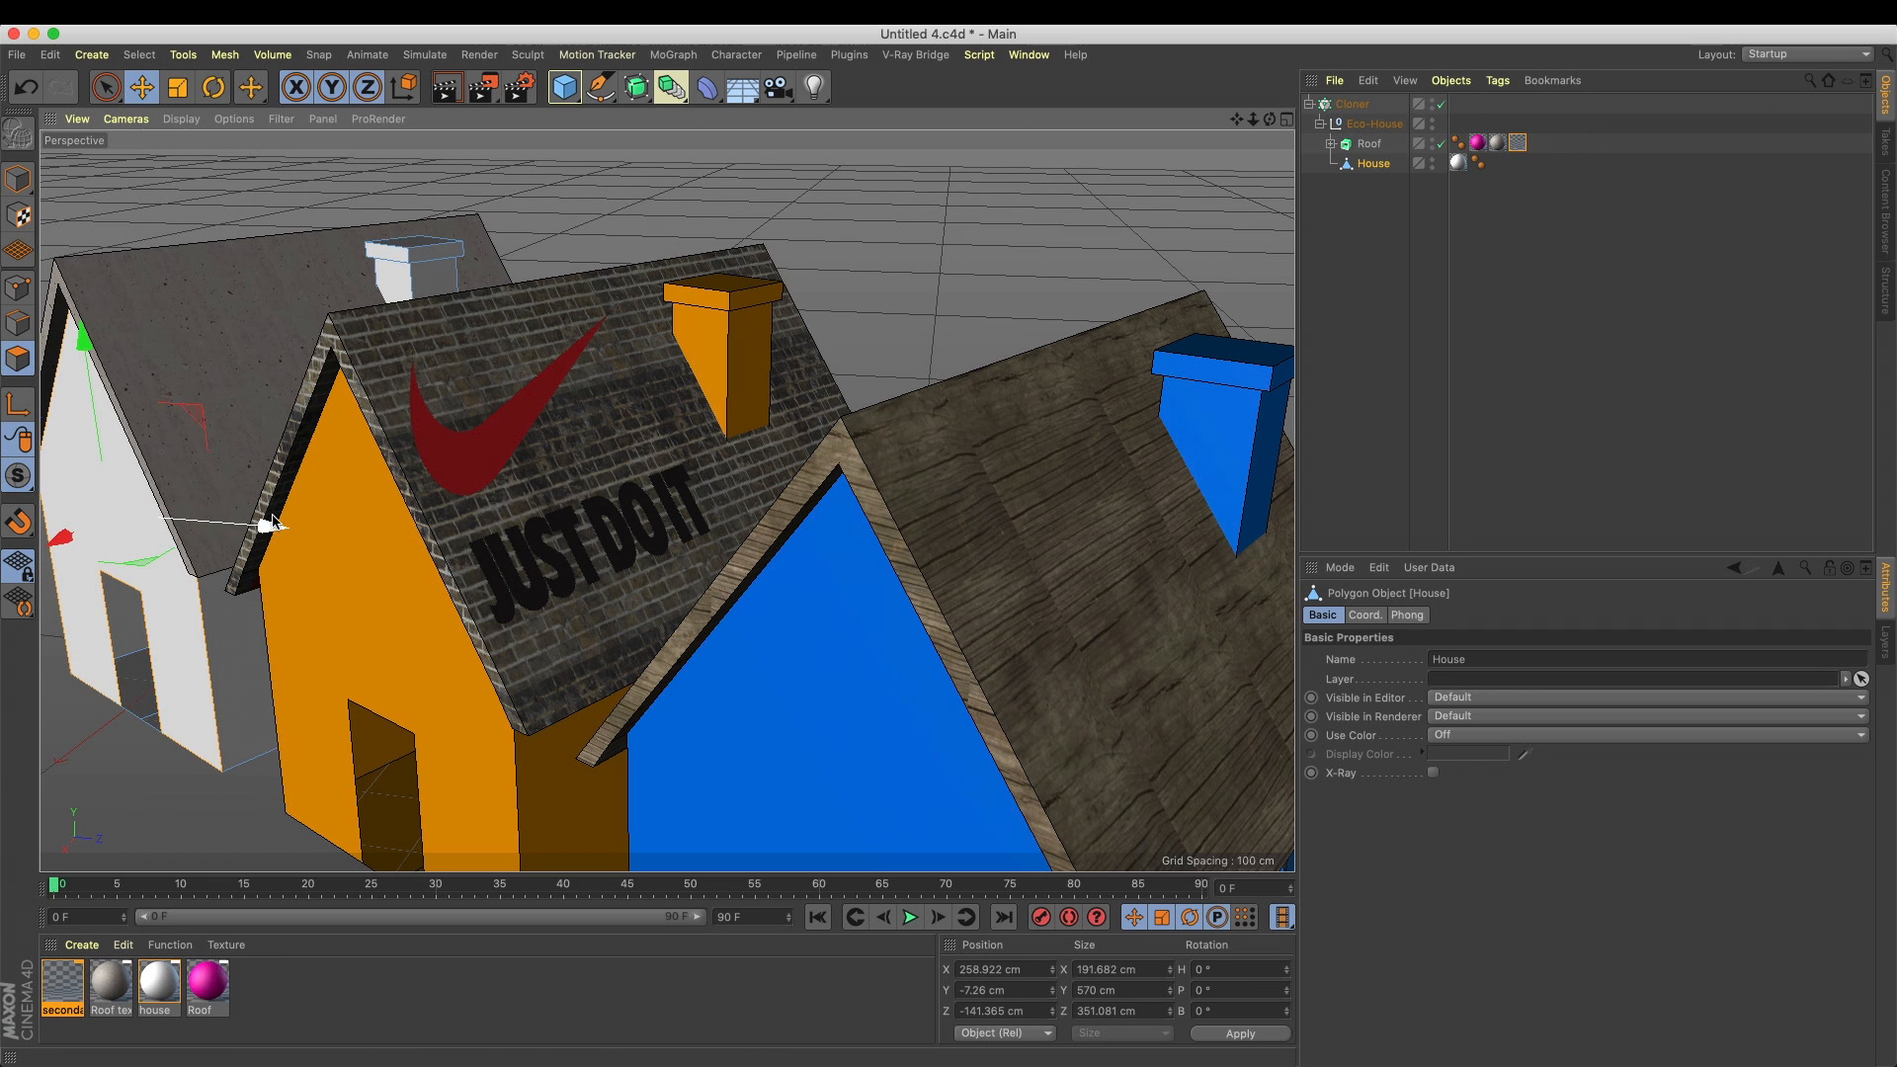
{"action": "left_click", "coordinate": [430, 282]}
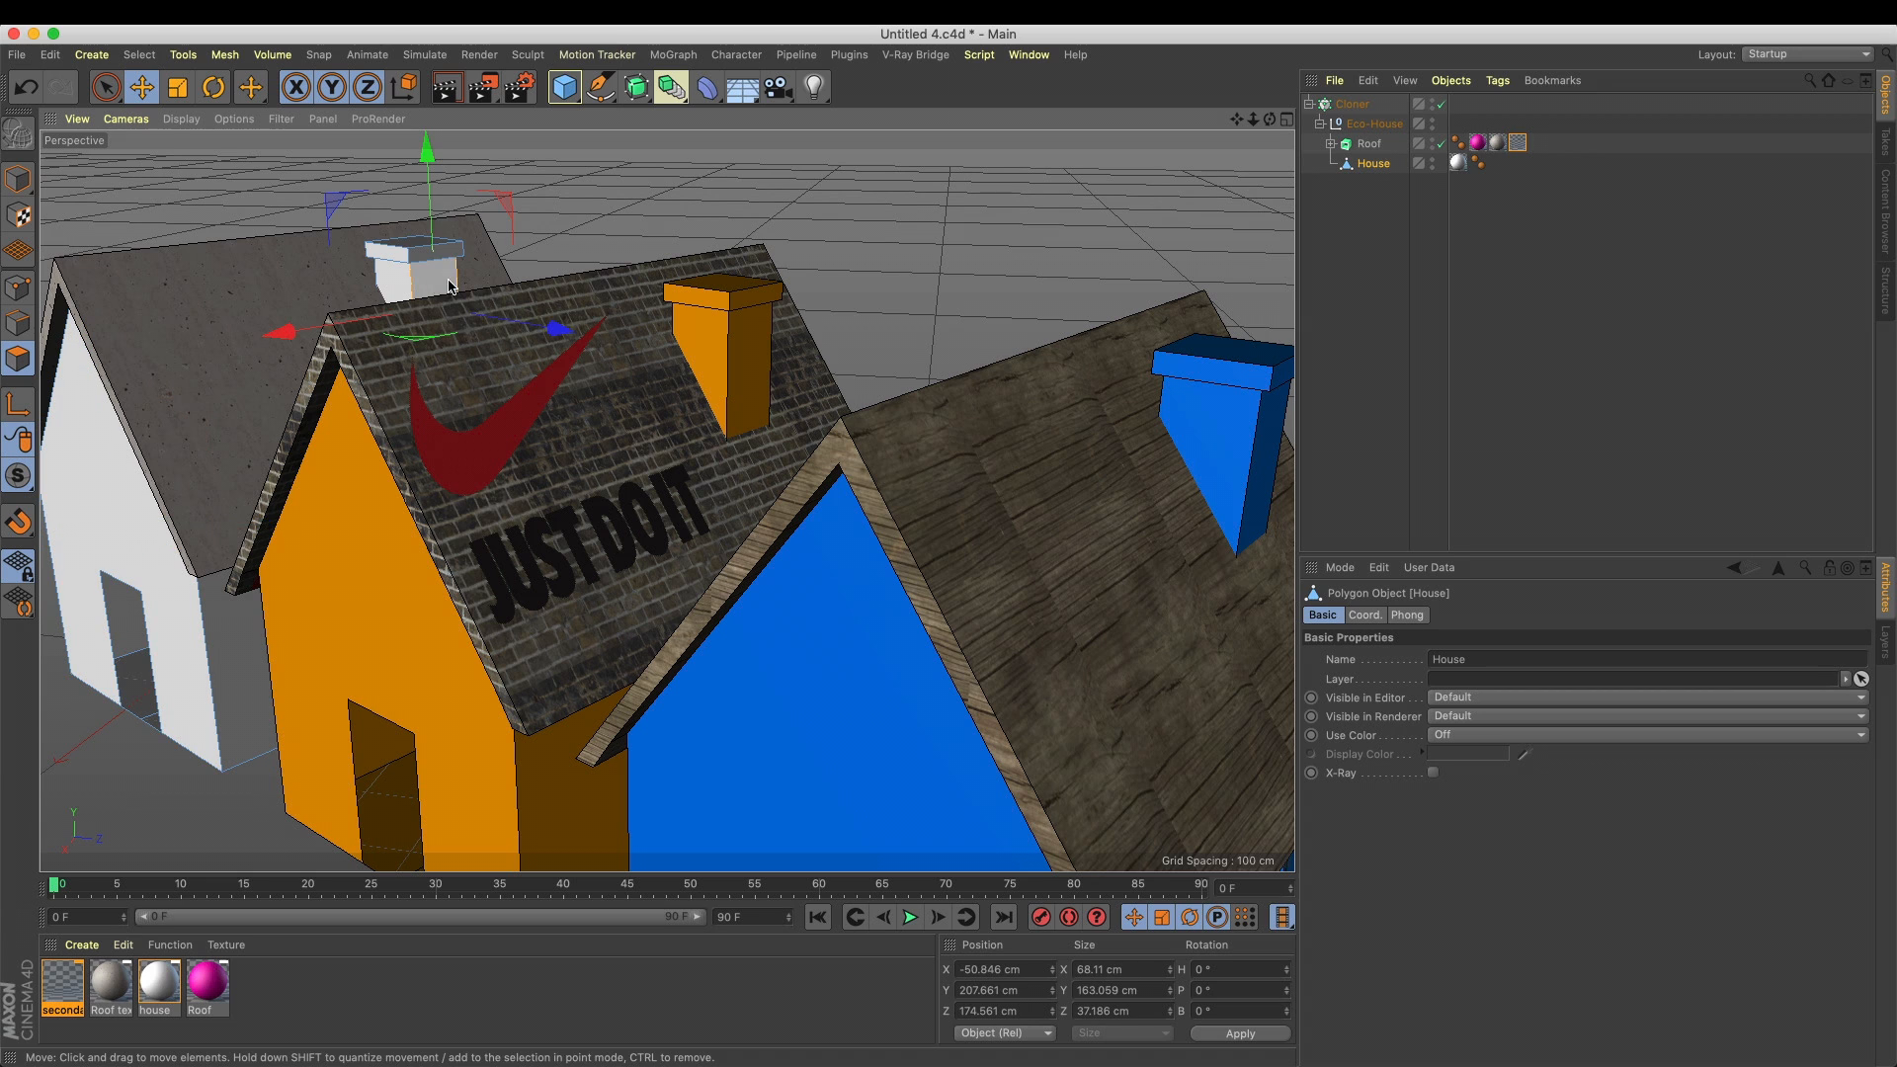
{"action": "left_click", "coordinate": [138, 55]}
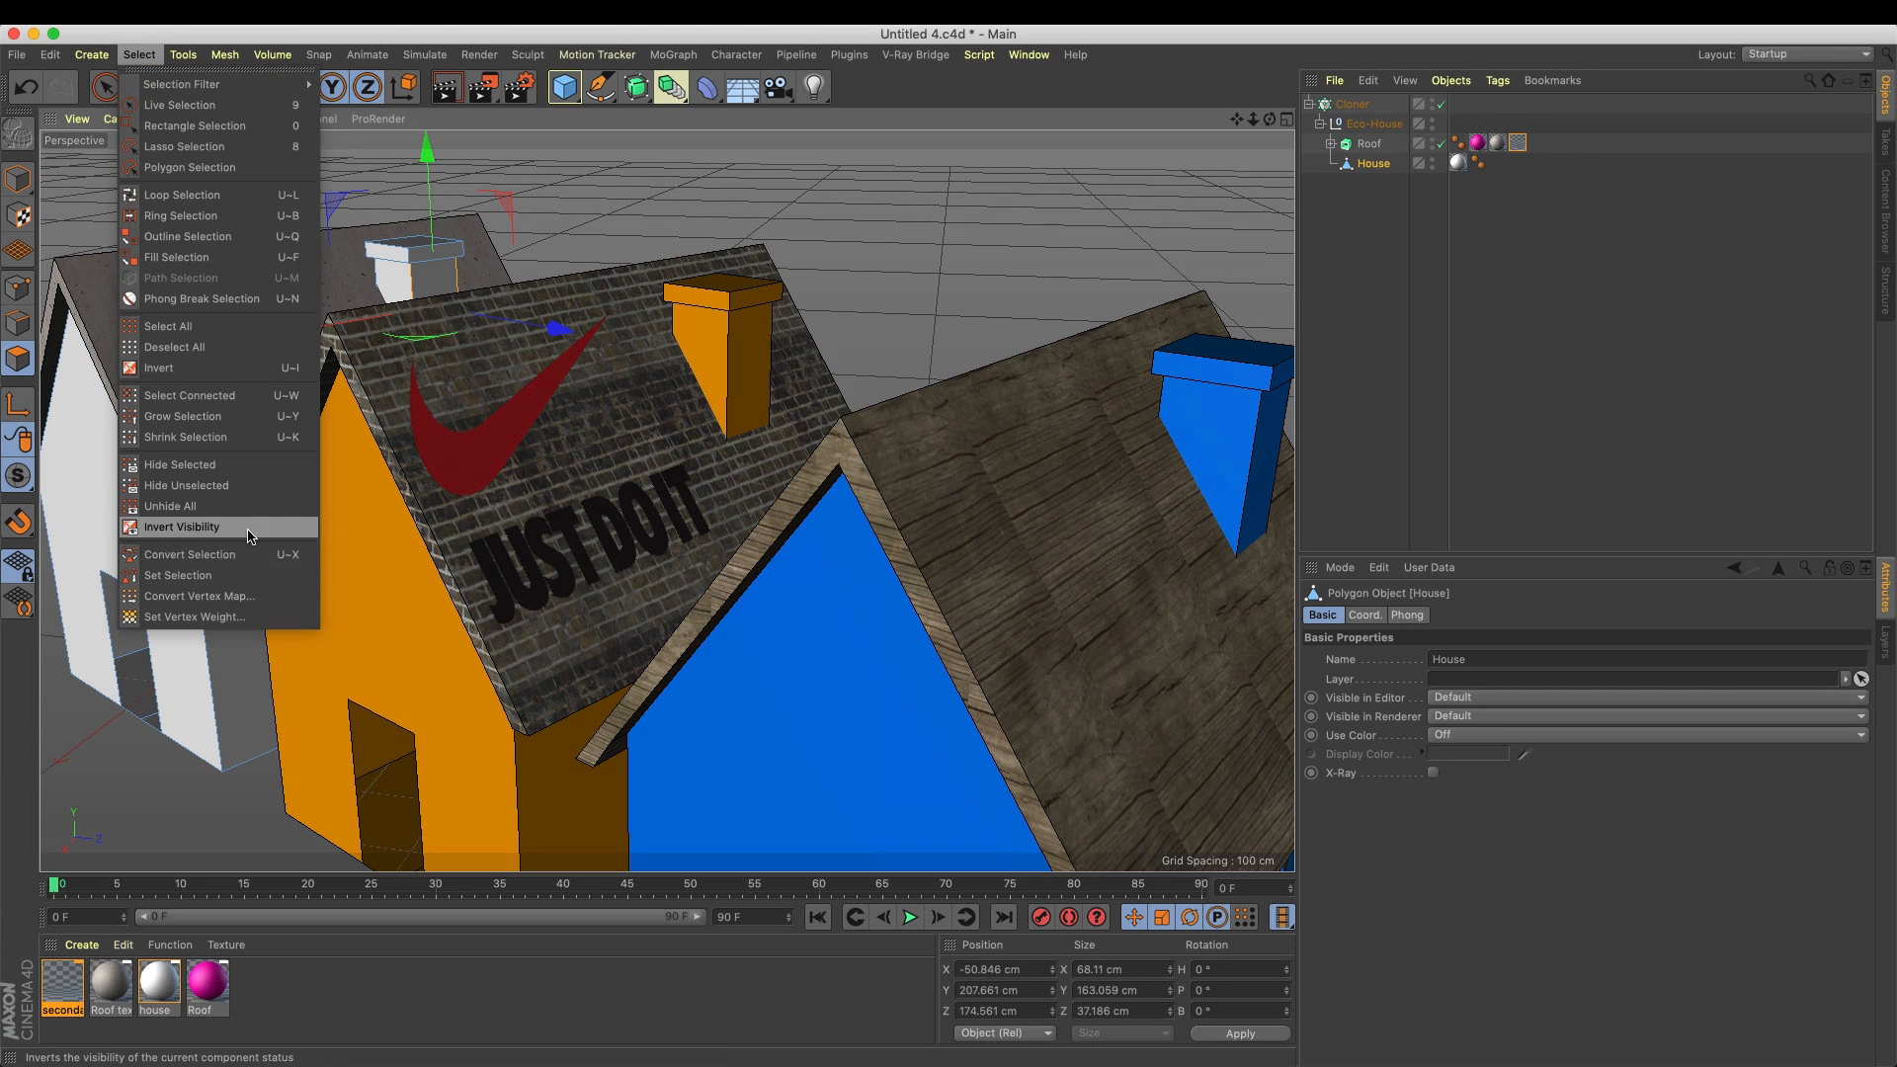
{"action": "left_click", "coordinate": [247, 575]}
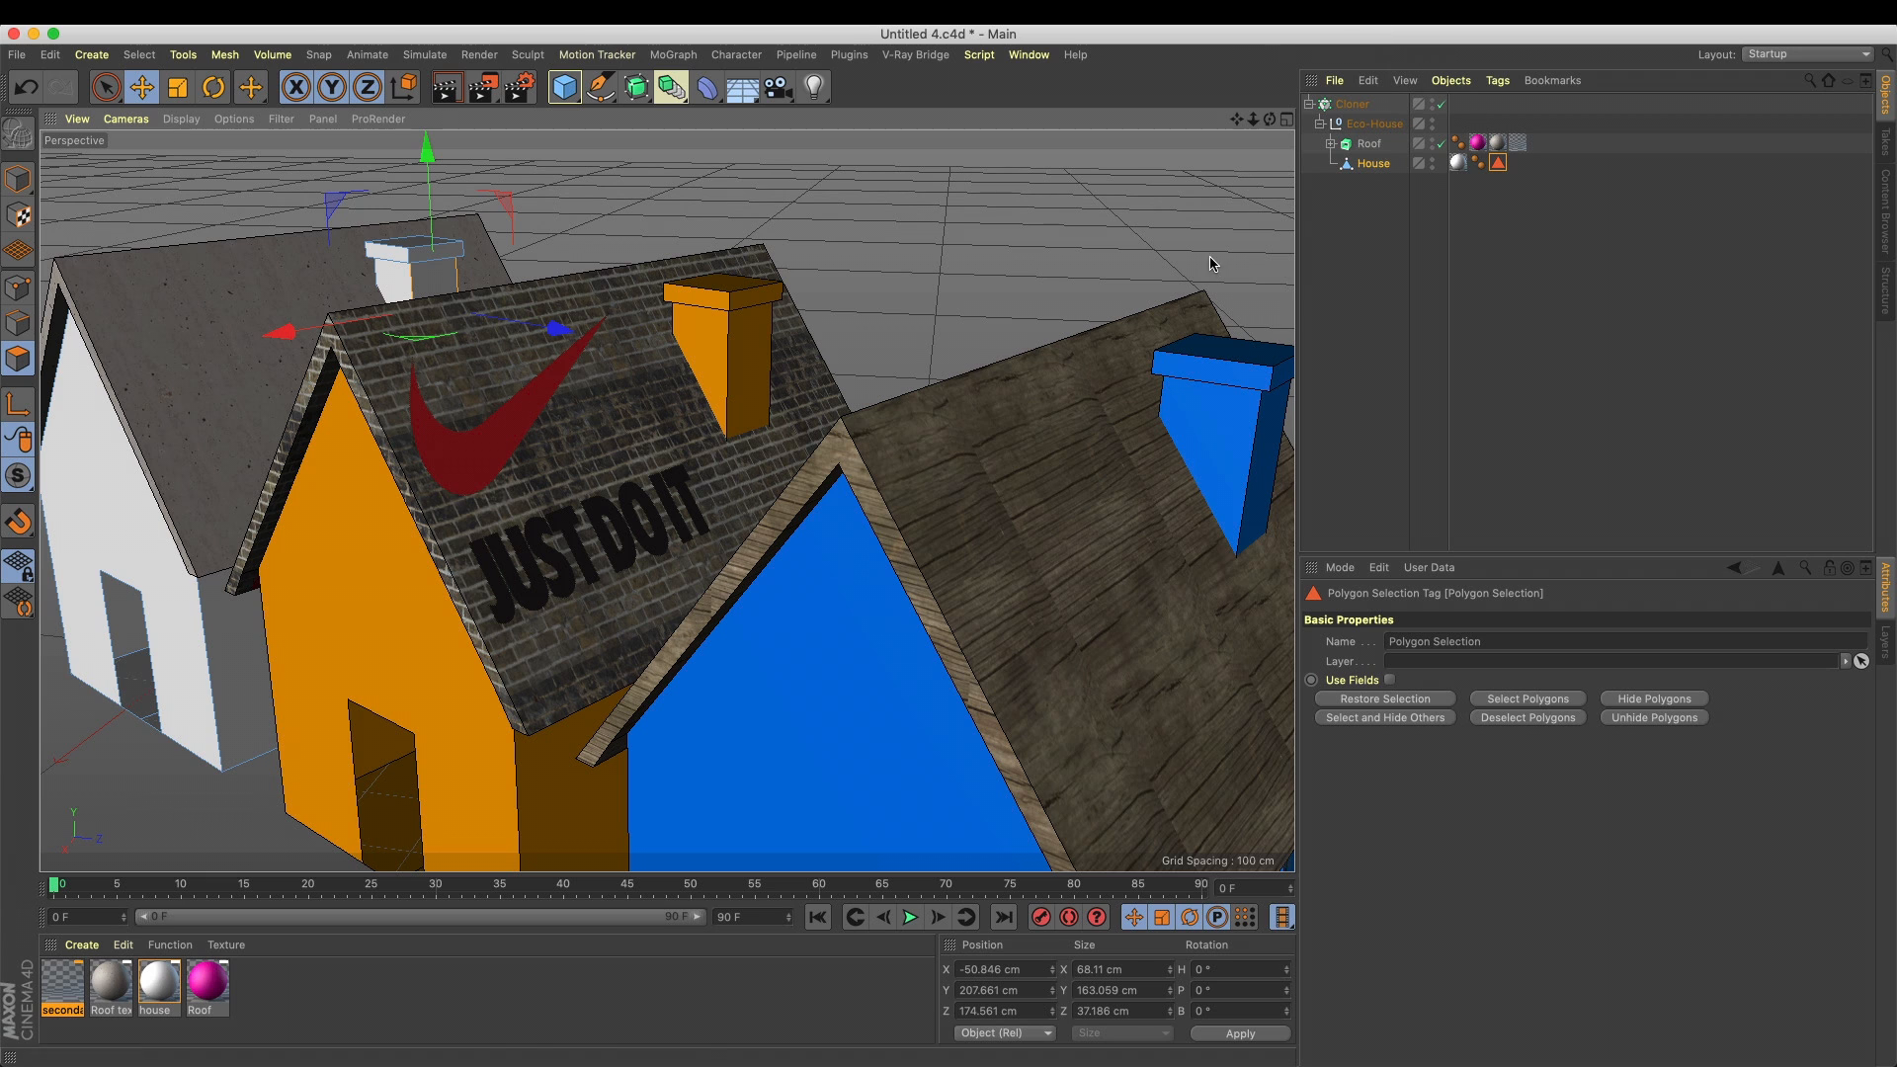
Restrict the house texture tag to the stored polygon selection and open the house material for editing
{"action": "left_click_drag", "start_coordinate": [1461, 168], "coordinate": [1482, 684]}
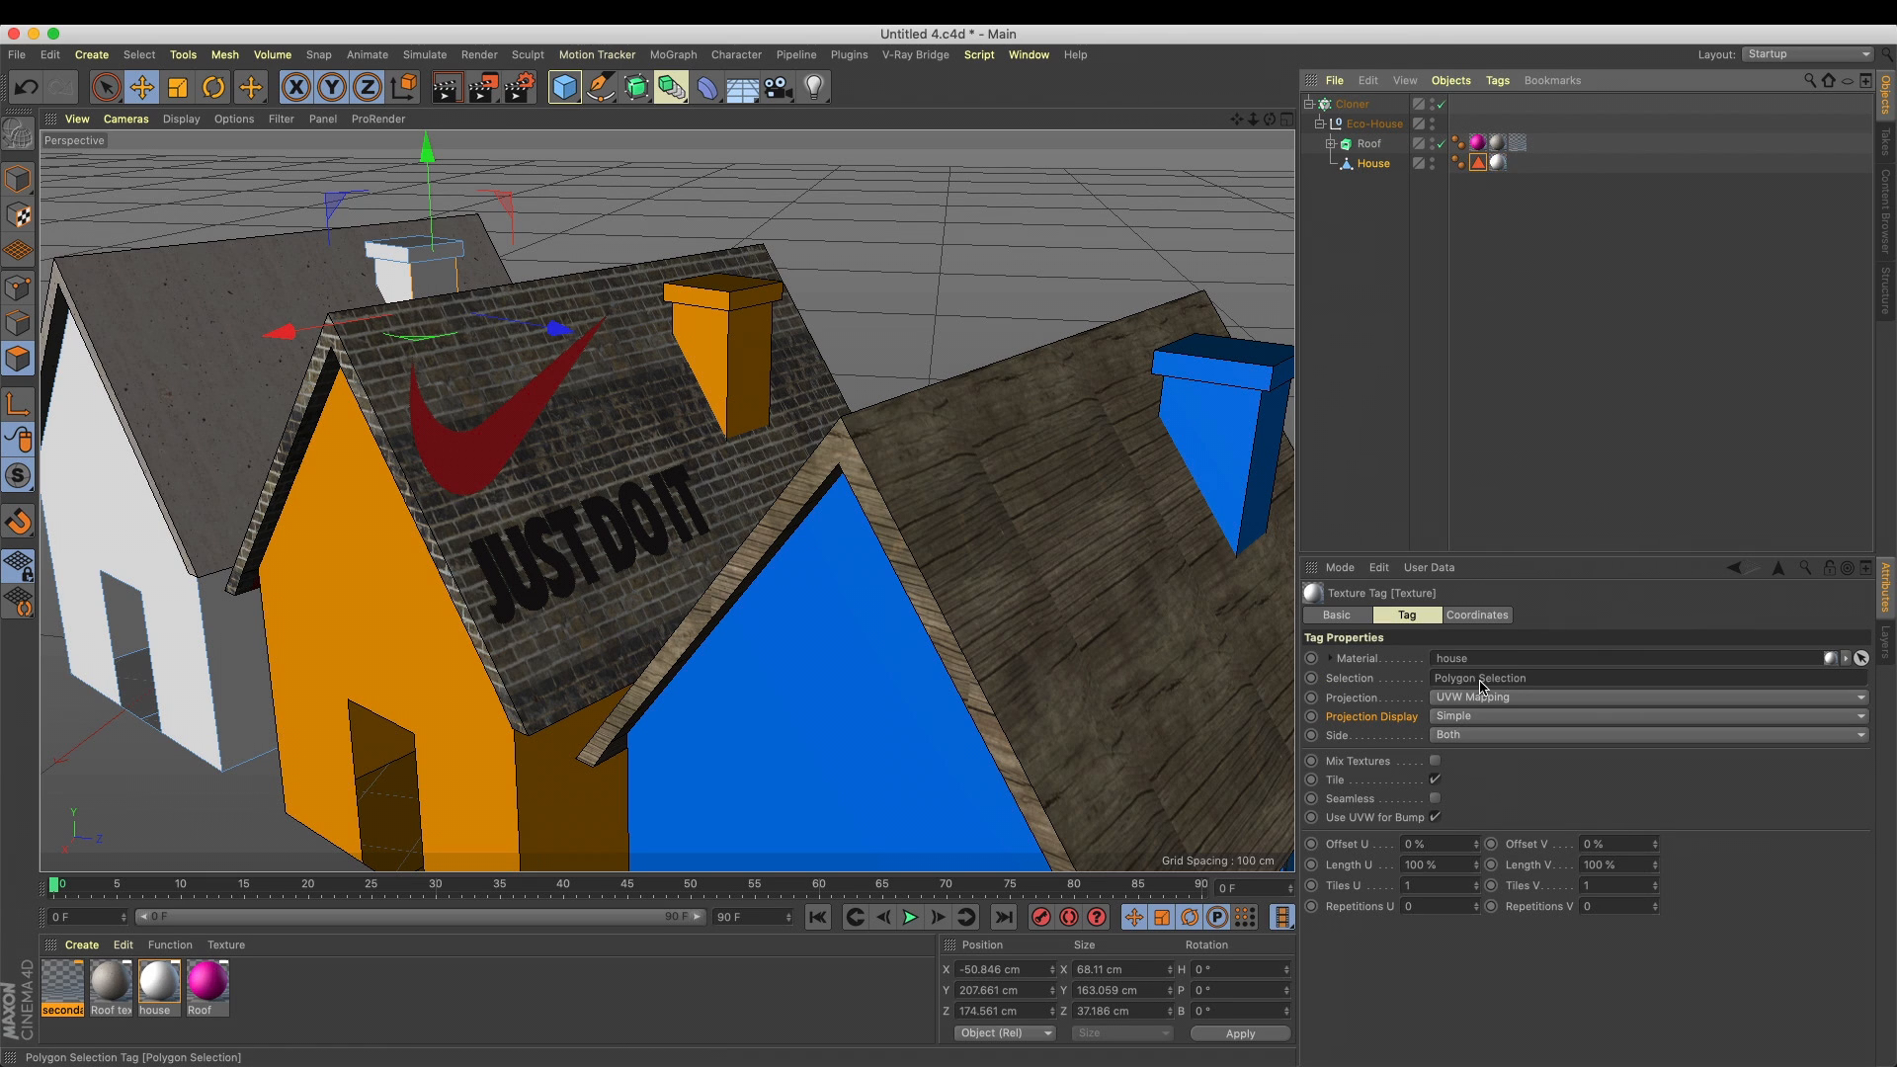
{"action": "double_click", "coordinate": [1455, 664]}
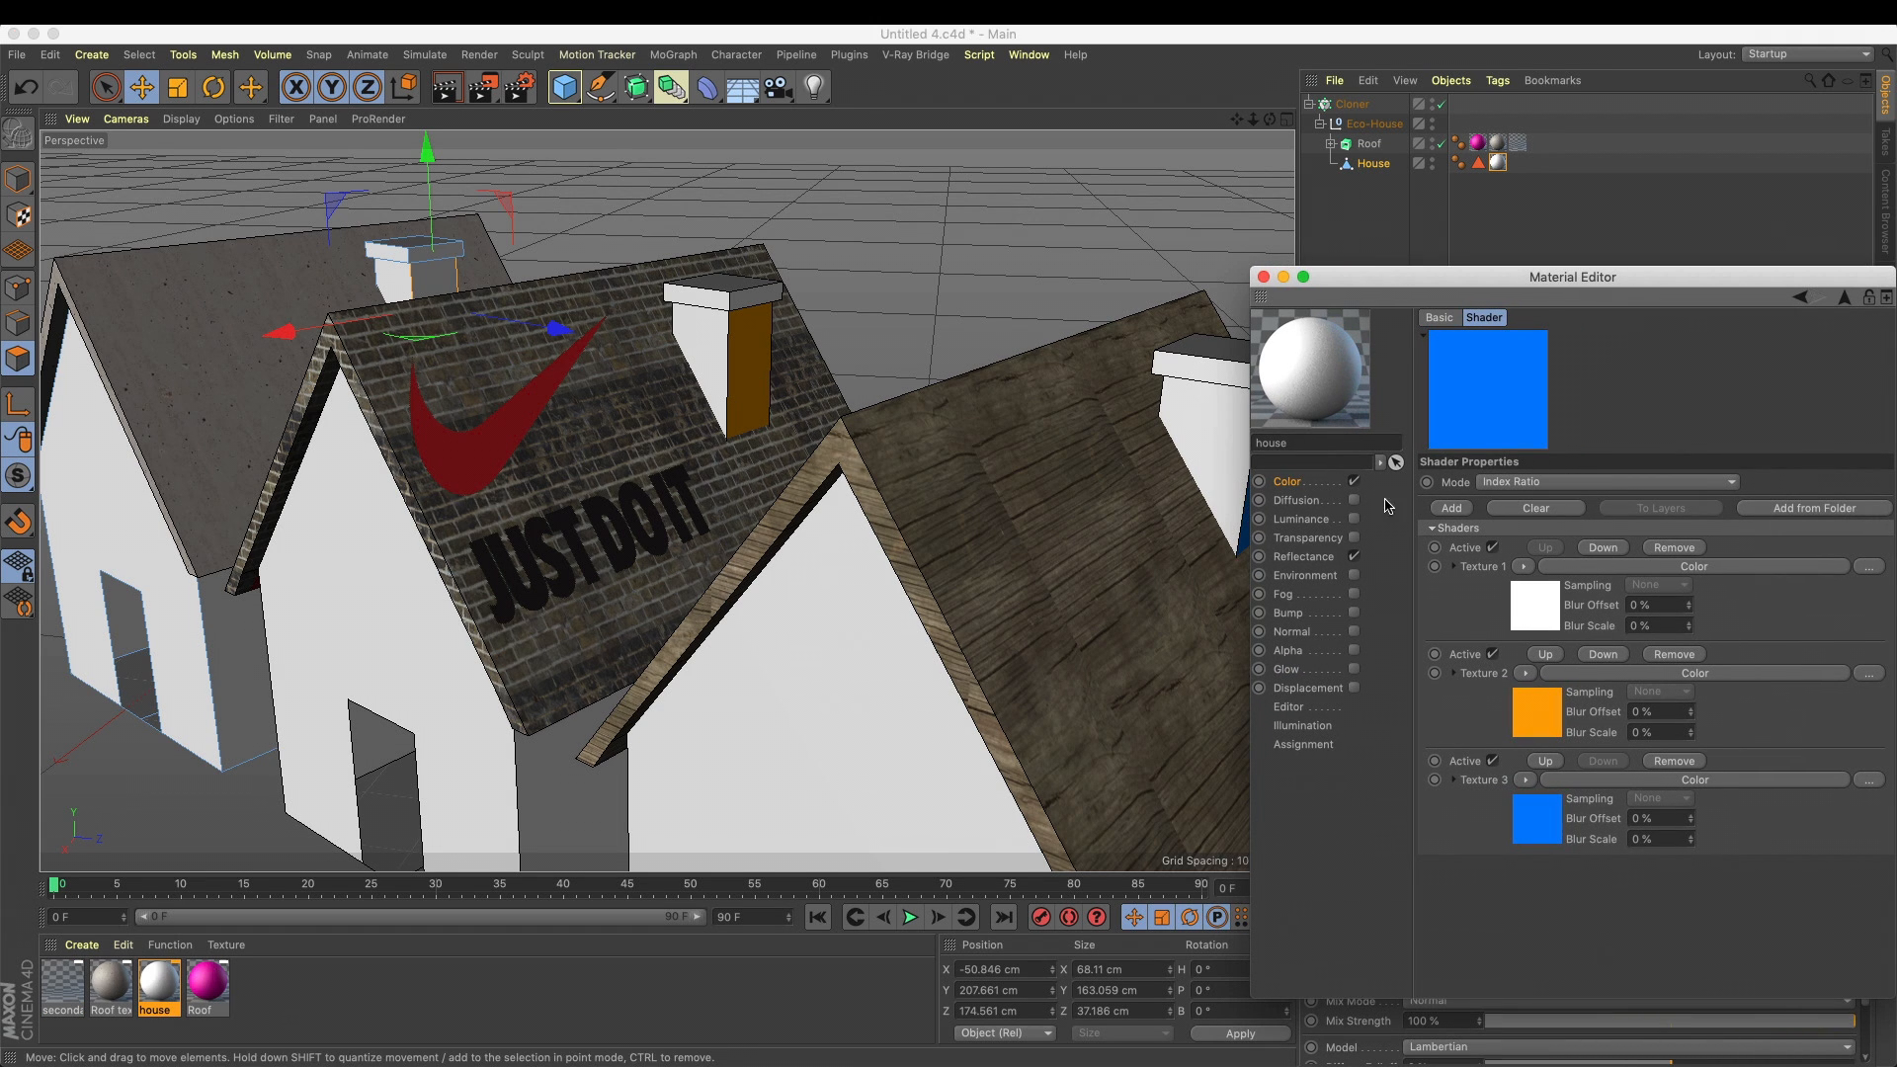
{"action": "left_click_drag", "start_coordinate": [1441, 281], "coordinate": [1716, 284]}
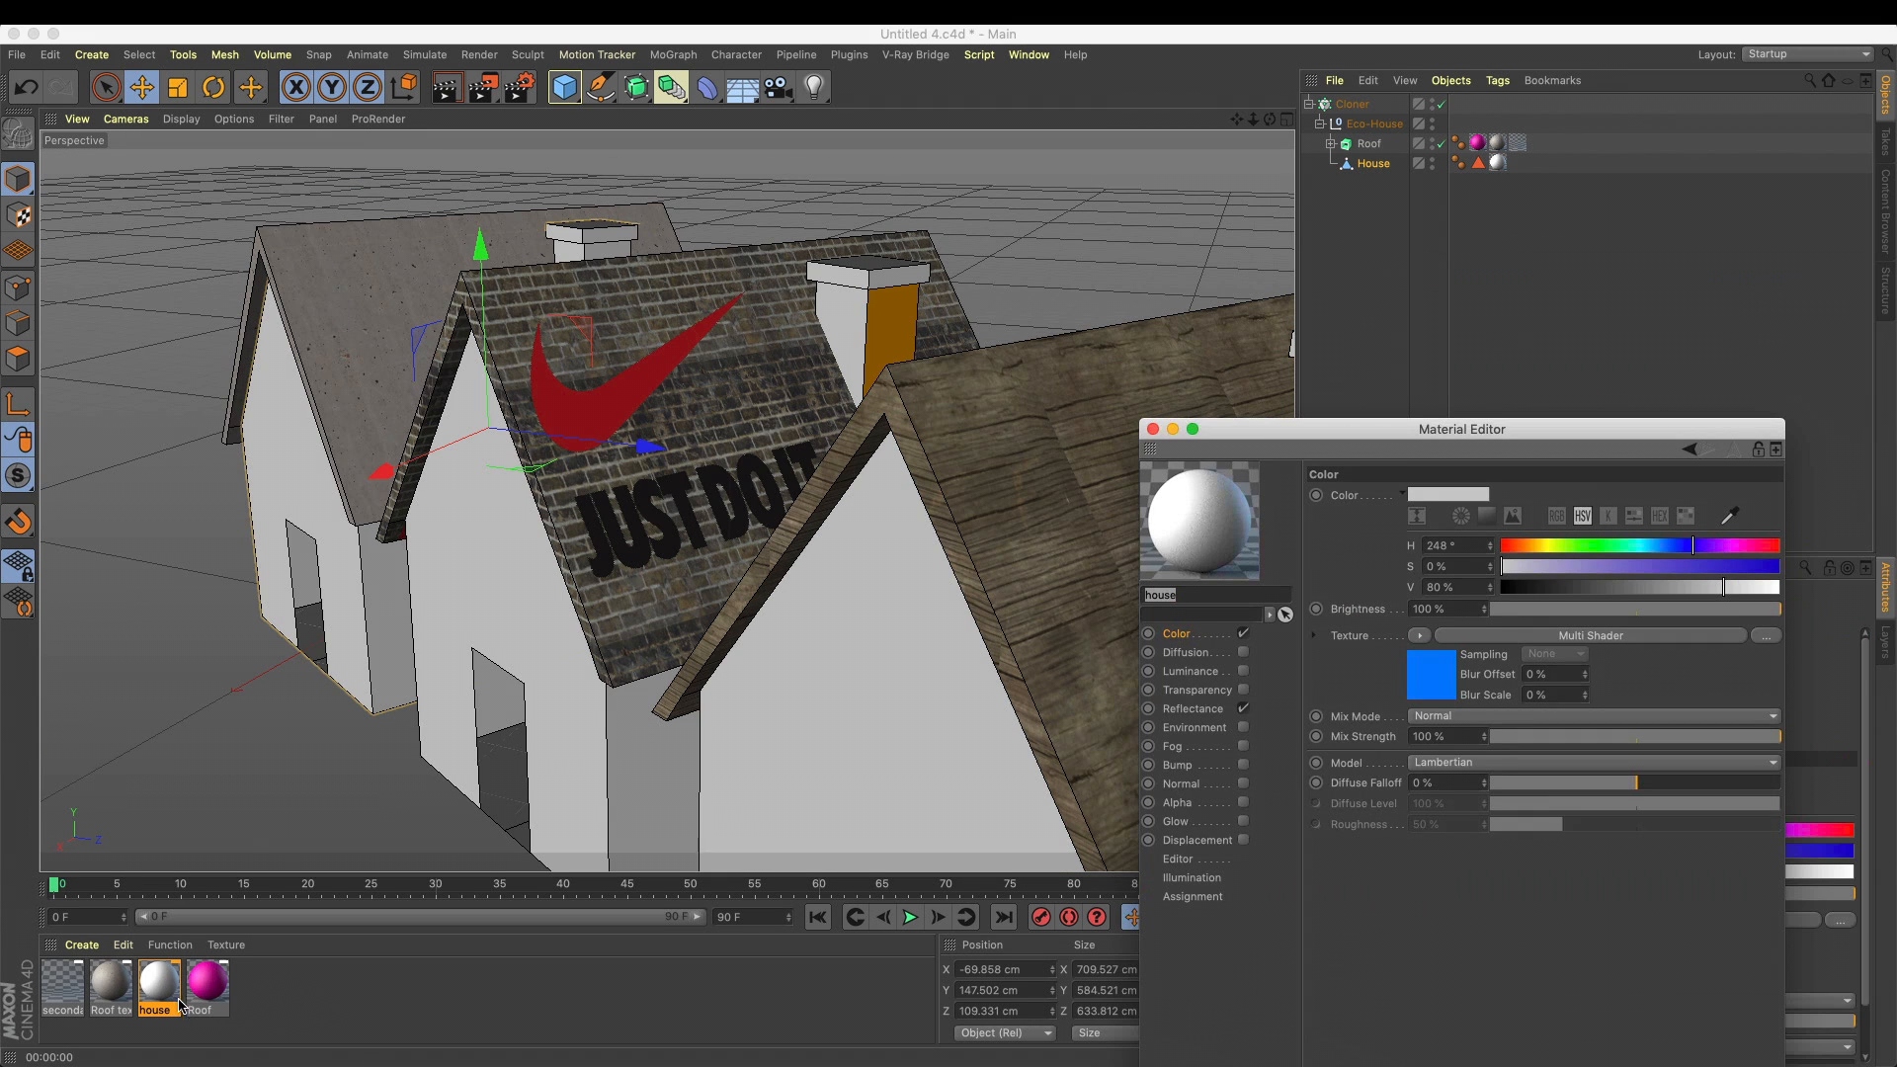
Duplicate the house material as house.1 and apply the copy to the House object
{"action": "left_click_drag", "start_coordinate": [163, 998], "coordinate": [455, 988], "text": "ctrl"}
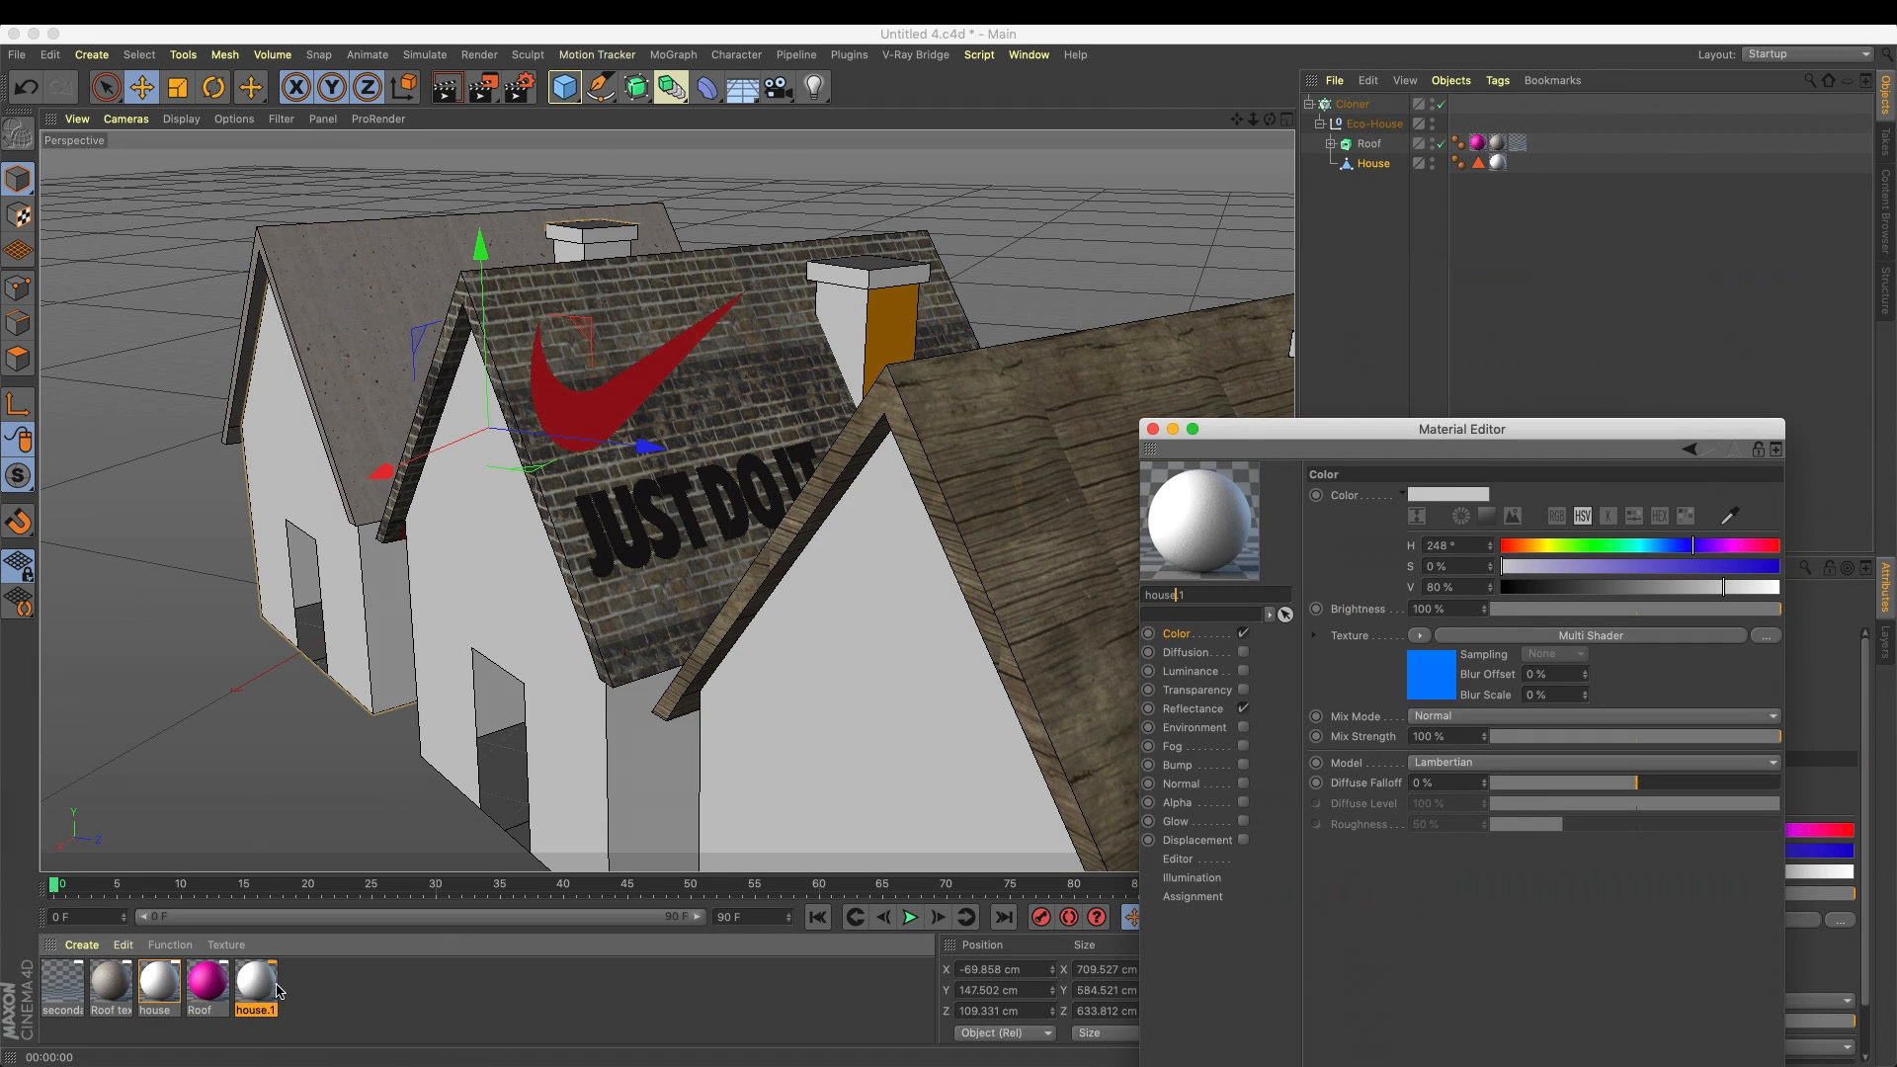
{"action": "left_click_drag", "start_coordinate": [1395, 429], "coordinate": [1361, 413]}
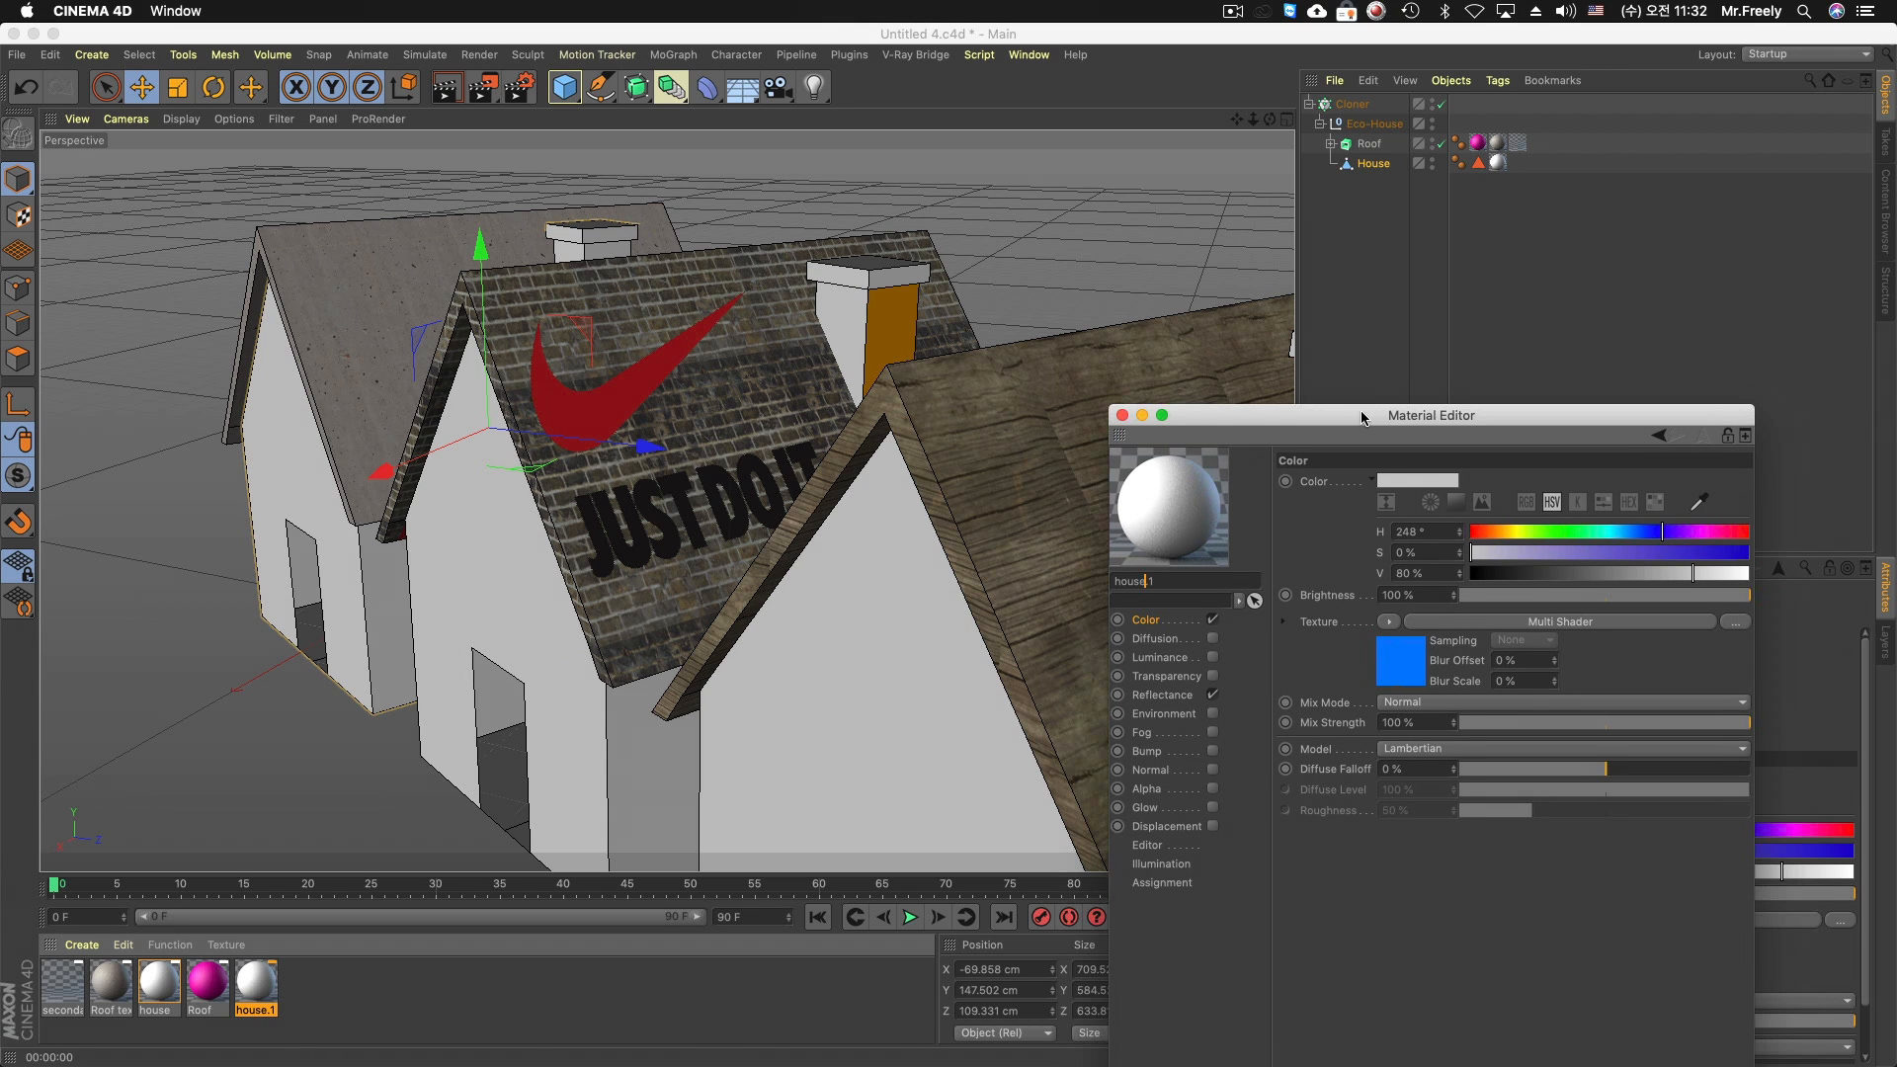
{"action": "left_click_drag", "start_coordinate": [267, 993], "coordinate": [1383, 166]}
Open the house.1 material's Multi Shader and browse to the Texture folder in 3D Sources for the Texture 1 image
{"action": "left_click", "coordinate": [1420, 651]}
{"action": "left_click", "coordinate": [1723, 704]}
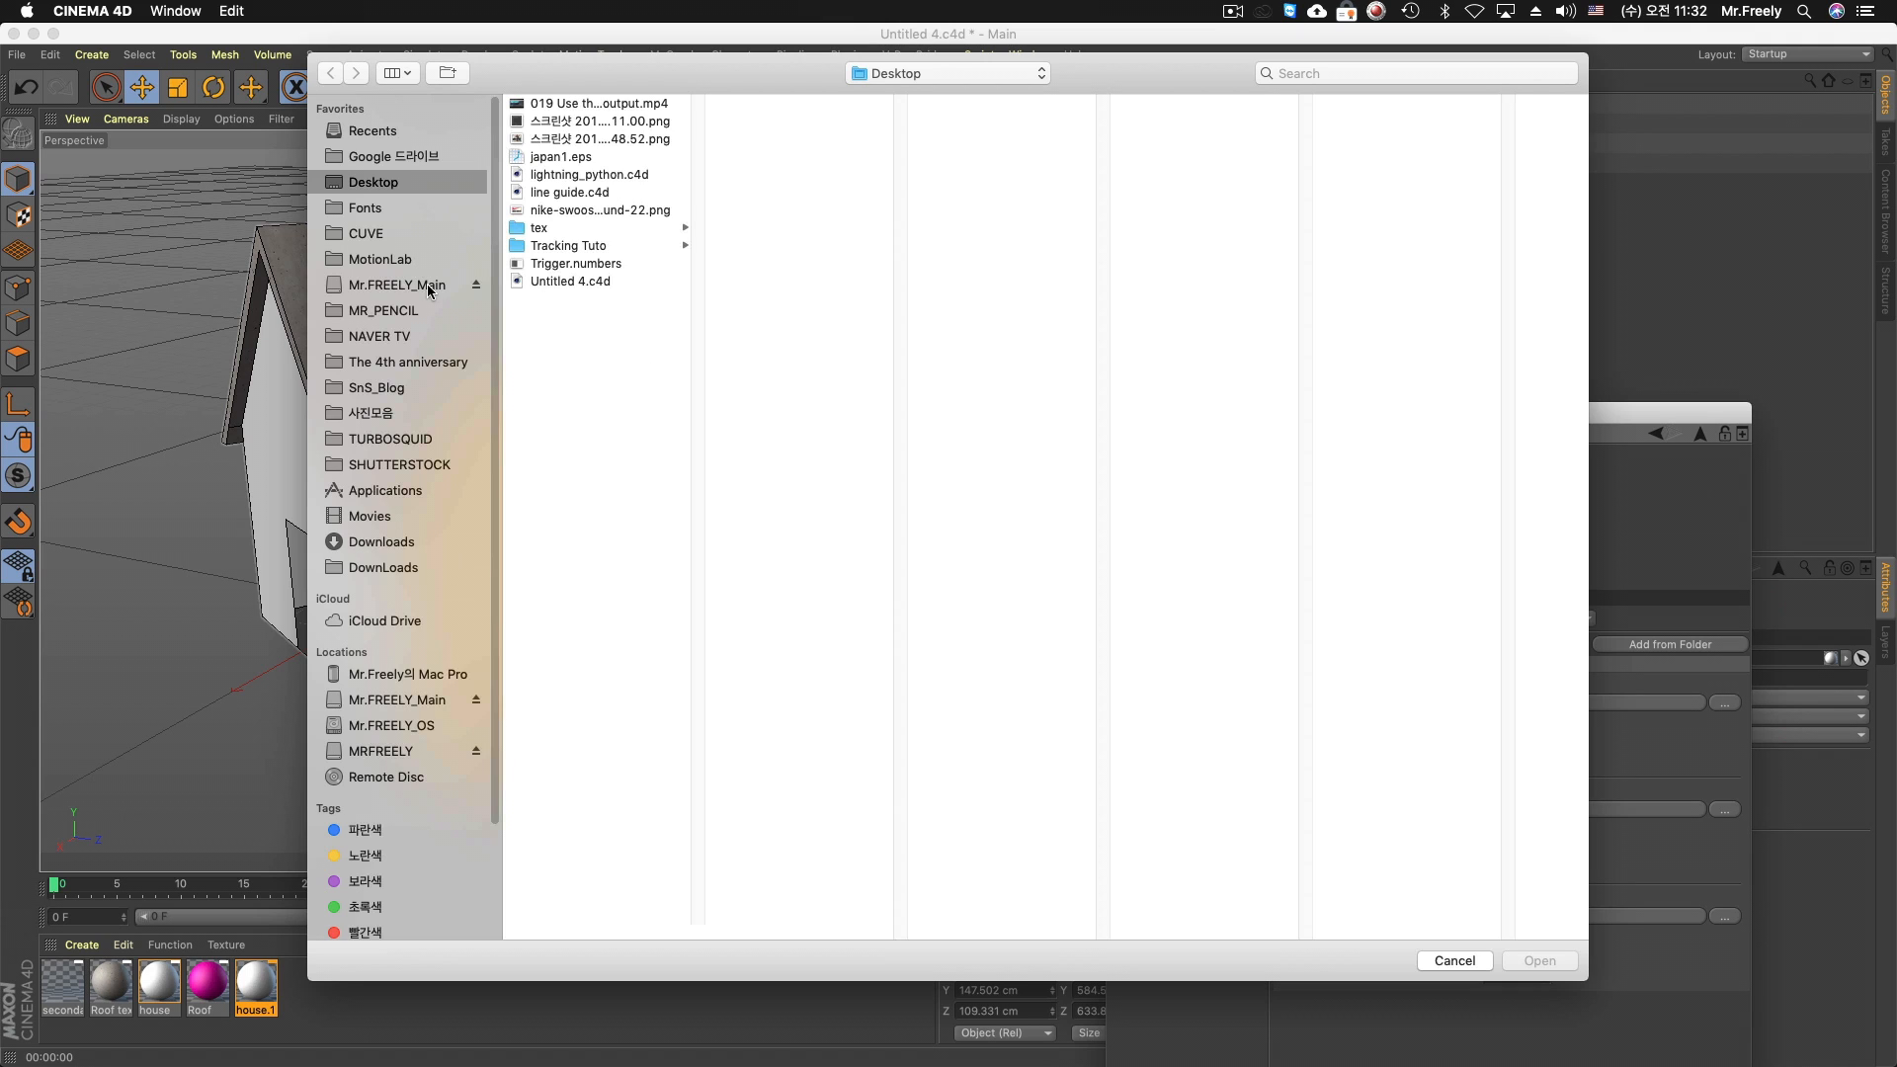
{"action": "left_click", "coordinate": [392, 235]}
{"action": "left_click", "coordinate": [431, 286]}
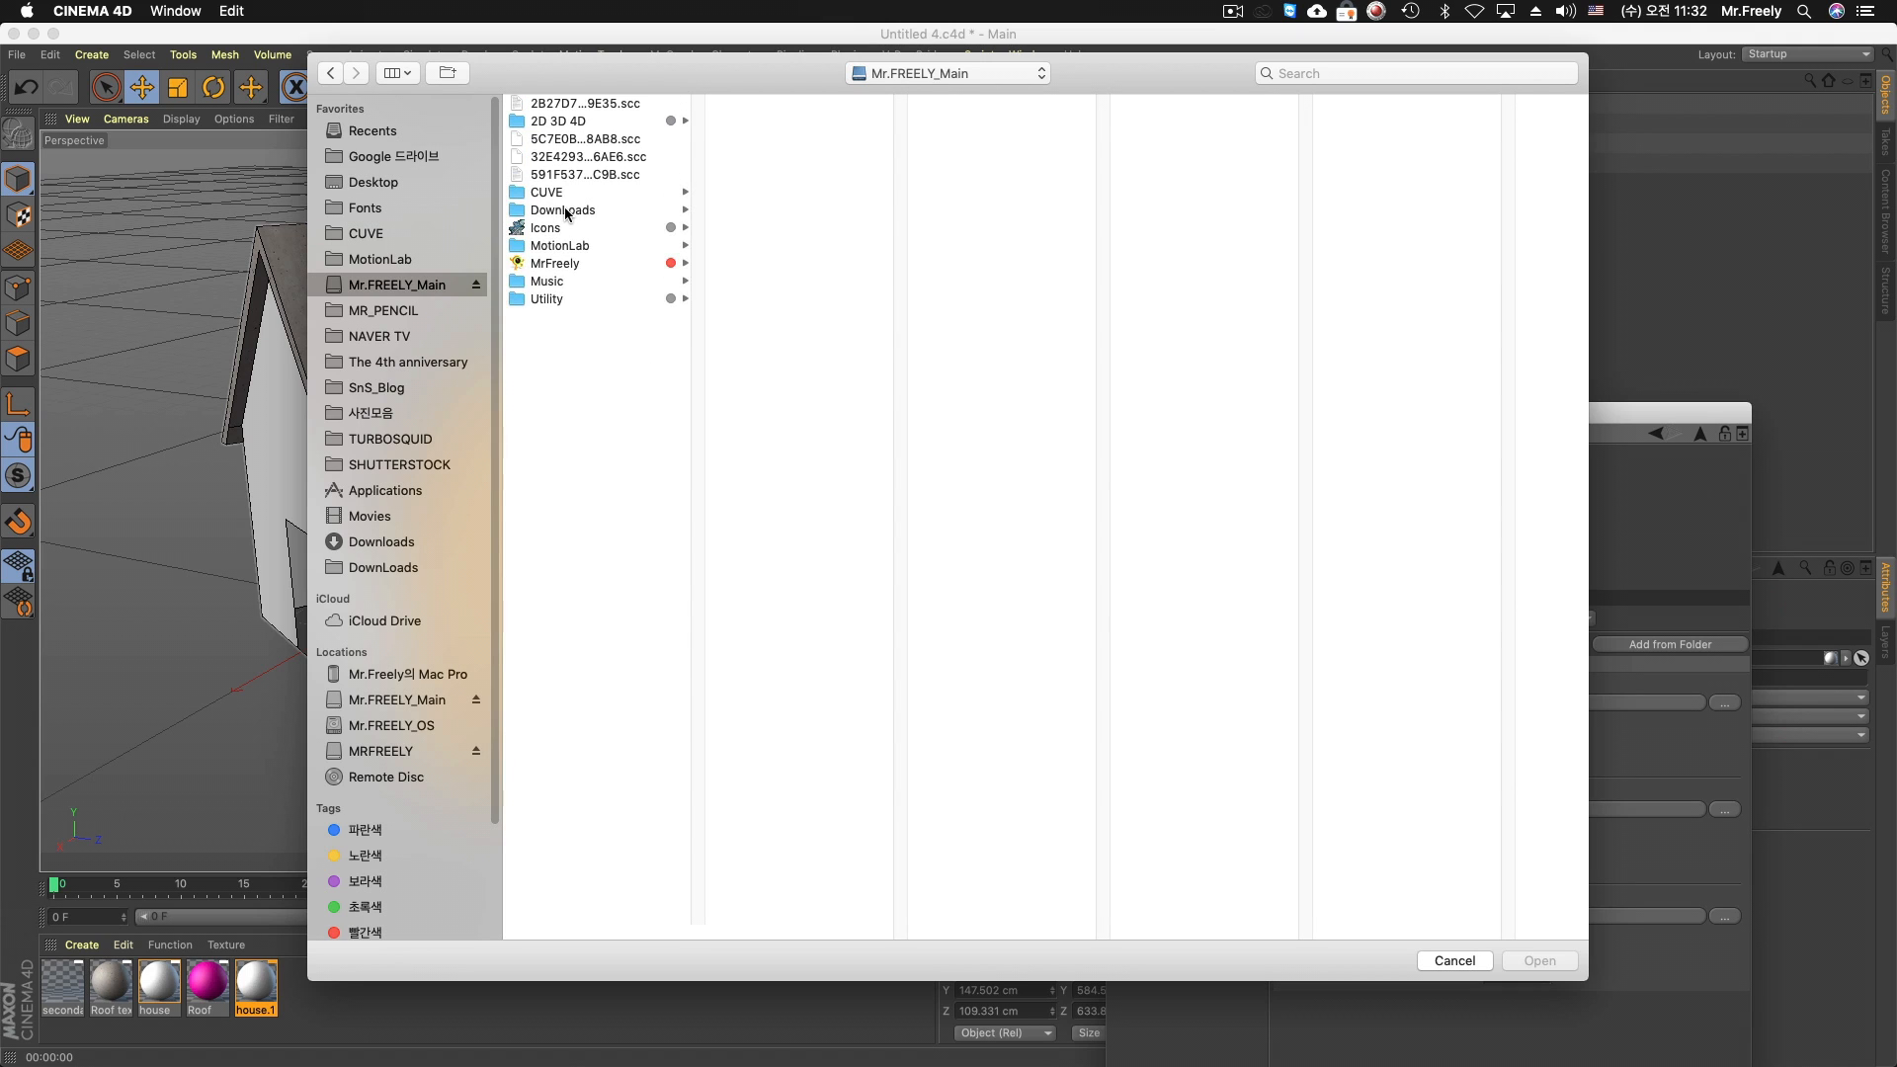
{"action": "left_click", "coordinate": [578, 122]}
{"action": "left_click", "coordinate": [819, 125]}
{"action": "left_click", "coordinate": [781, 103]}
{"action": "left_click", "coordinate": [954, 138]}
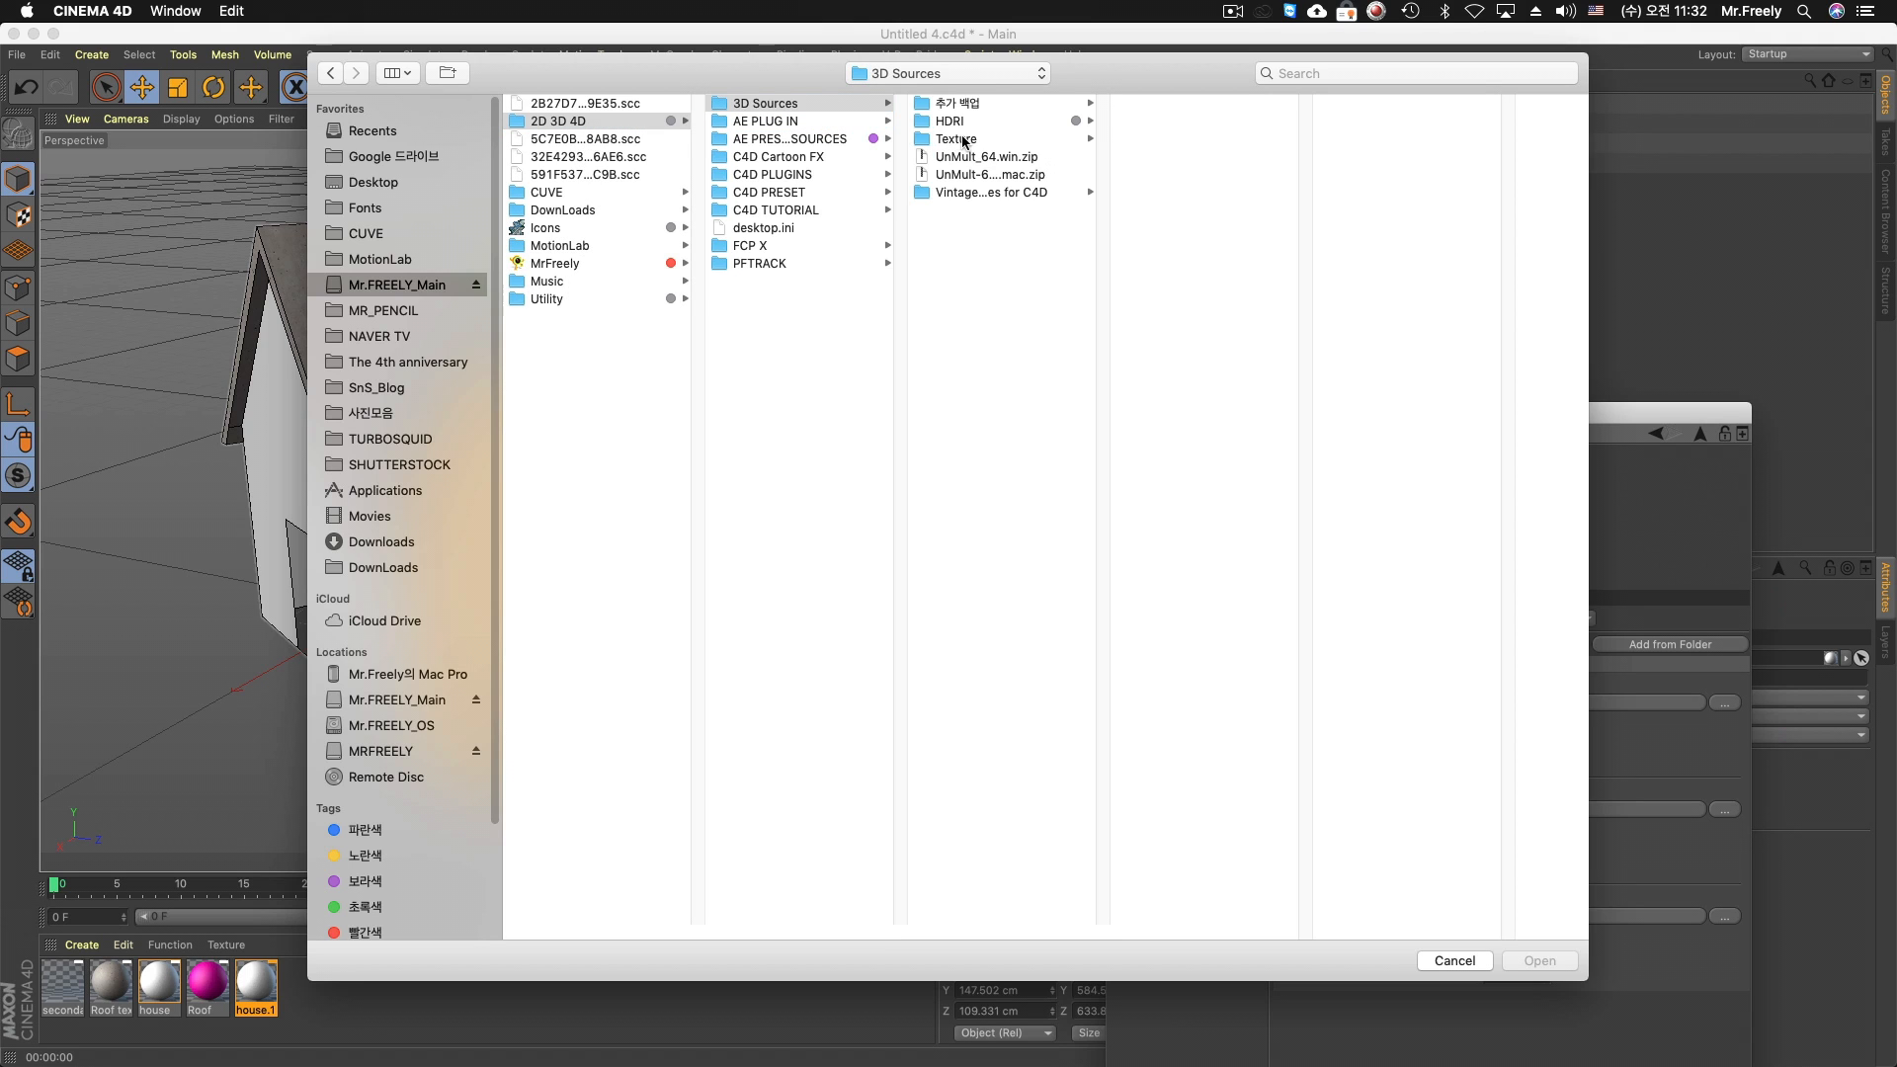
Preview candidate images in the Texture Pack - 600 folder and in the 3DCollective texture pack's mask, scratch, dust and extra texture folders
{"action": "left_click", "coordinate": [1207, 122]}
{"action": "left_click", "coordinate": [1375, 122]}
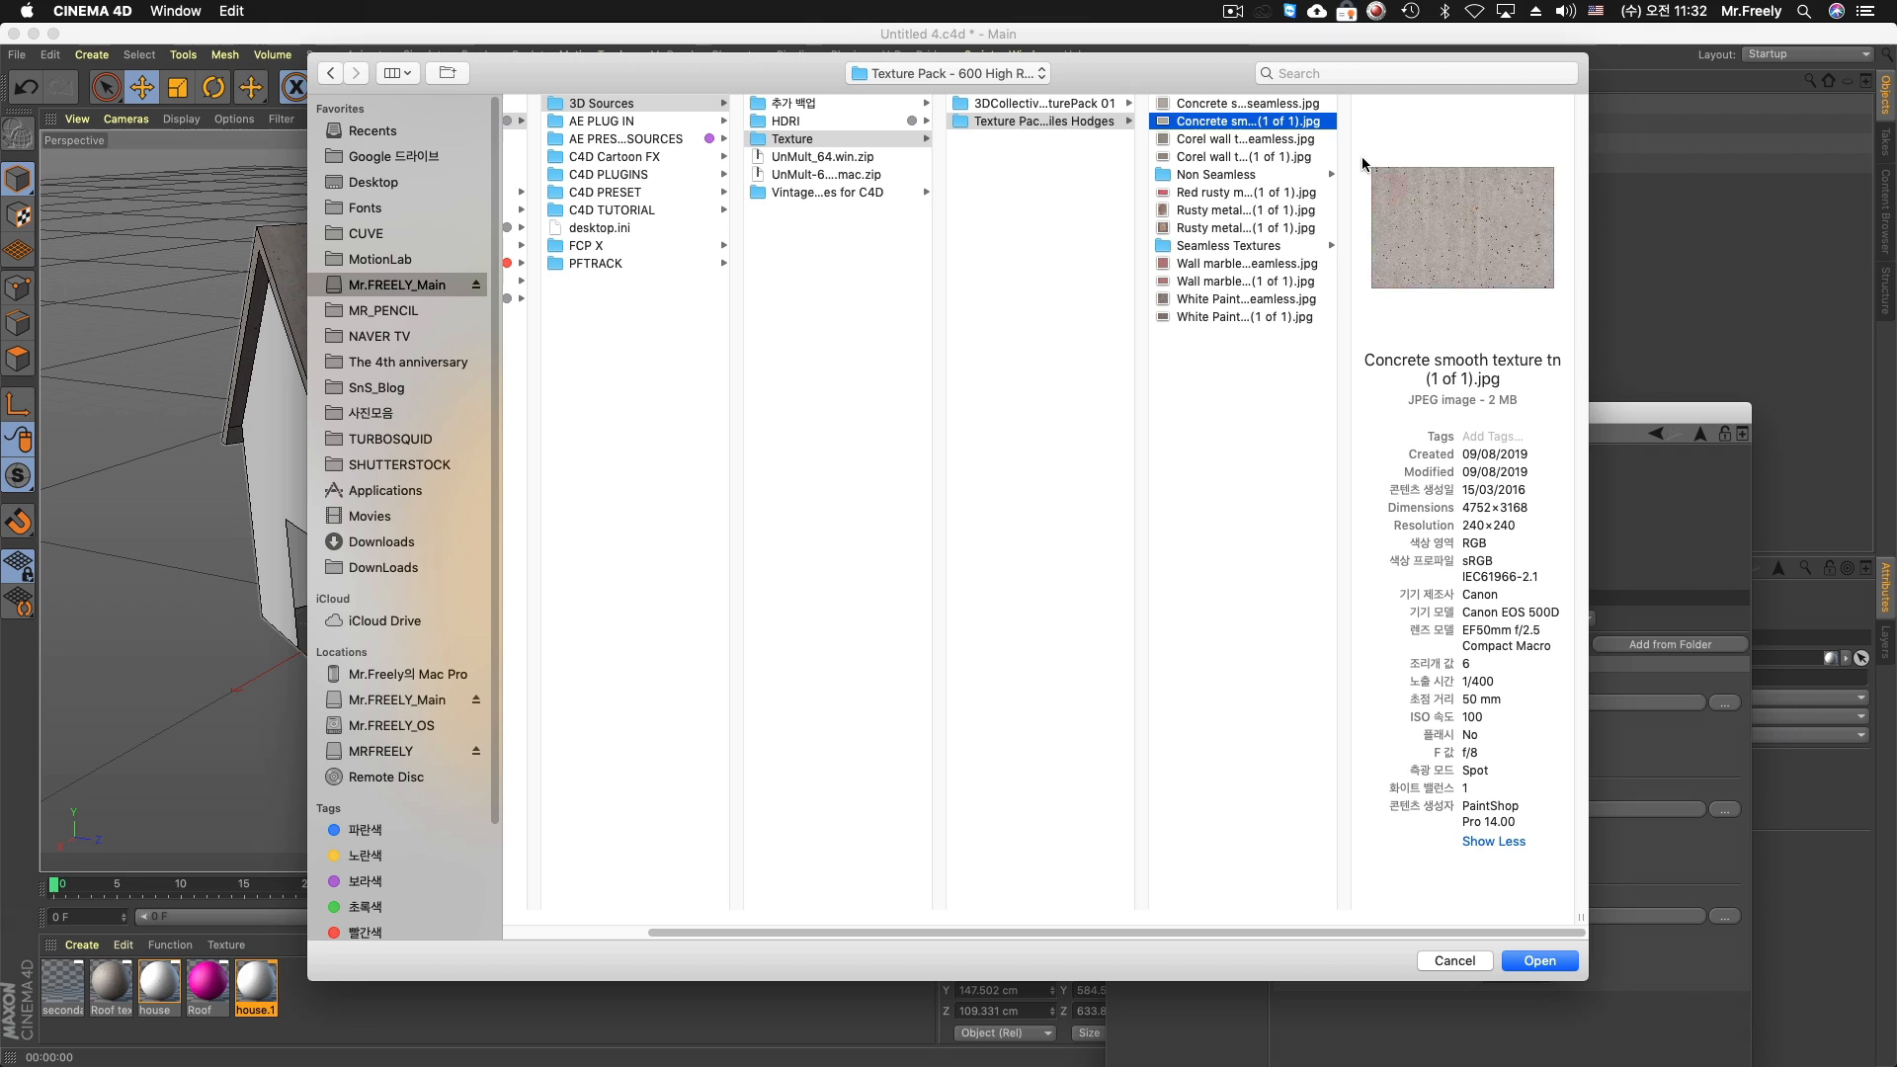
{"action": "left_click", "coordinate": [1227, 192]}
{"action": "left_click", "coordinate": [1227, 227]}
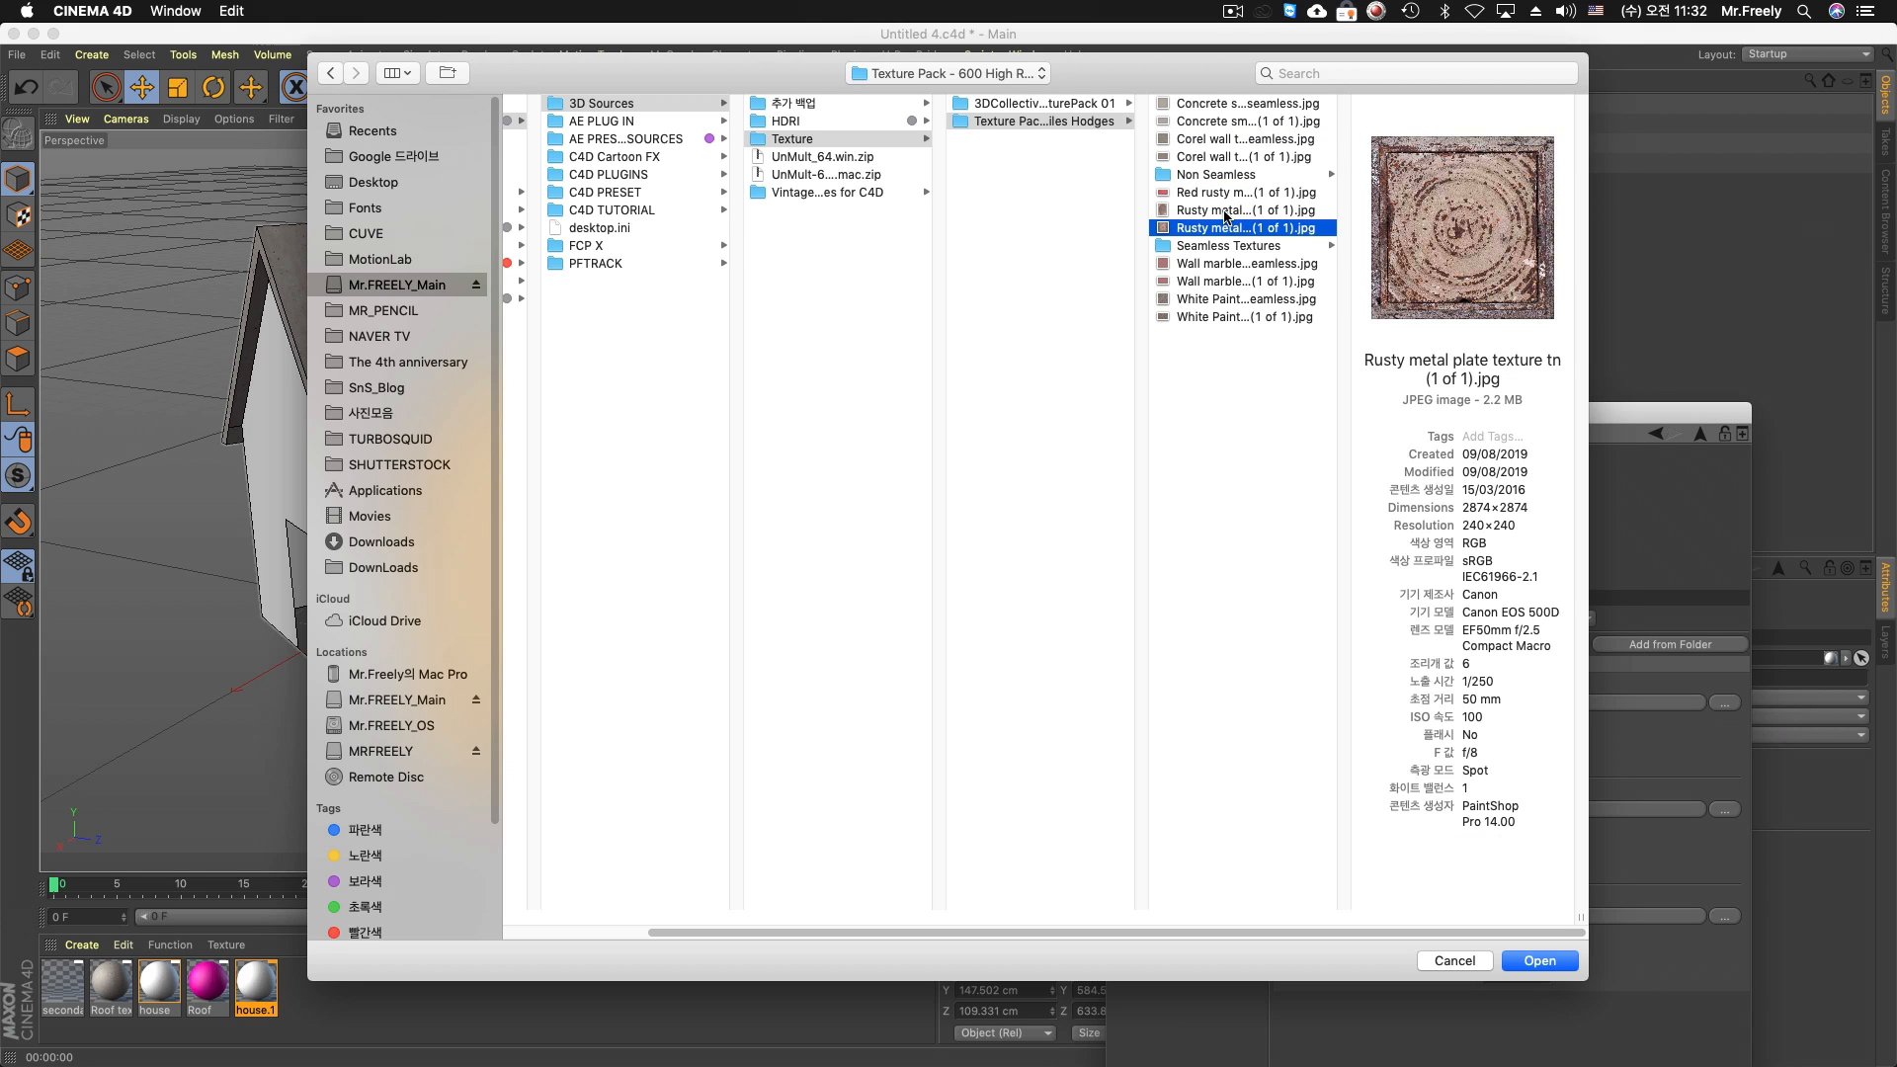
{"action": "left_click", "coordinate": [1070, 105]}
{"action": "left_click", "coordinate": [1222, 123]}
{"action": "left_click", "coordinate": [1413, 123]}
{"action": "left_click", "coordinate": [1230, 371]}
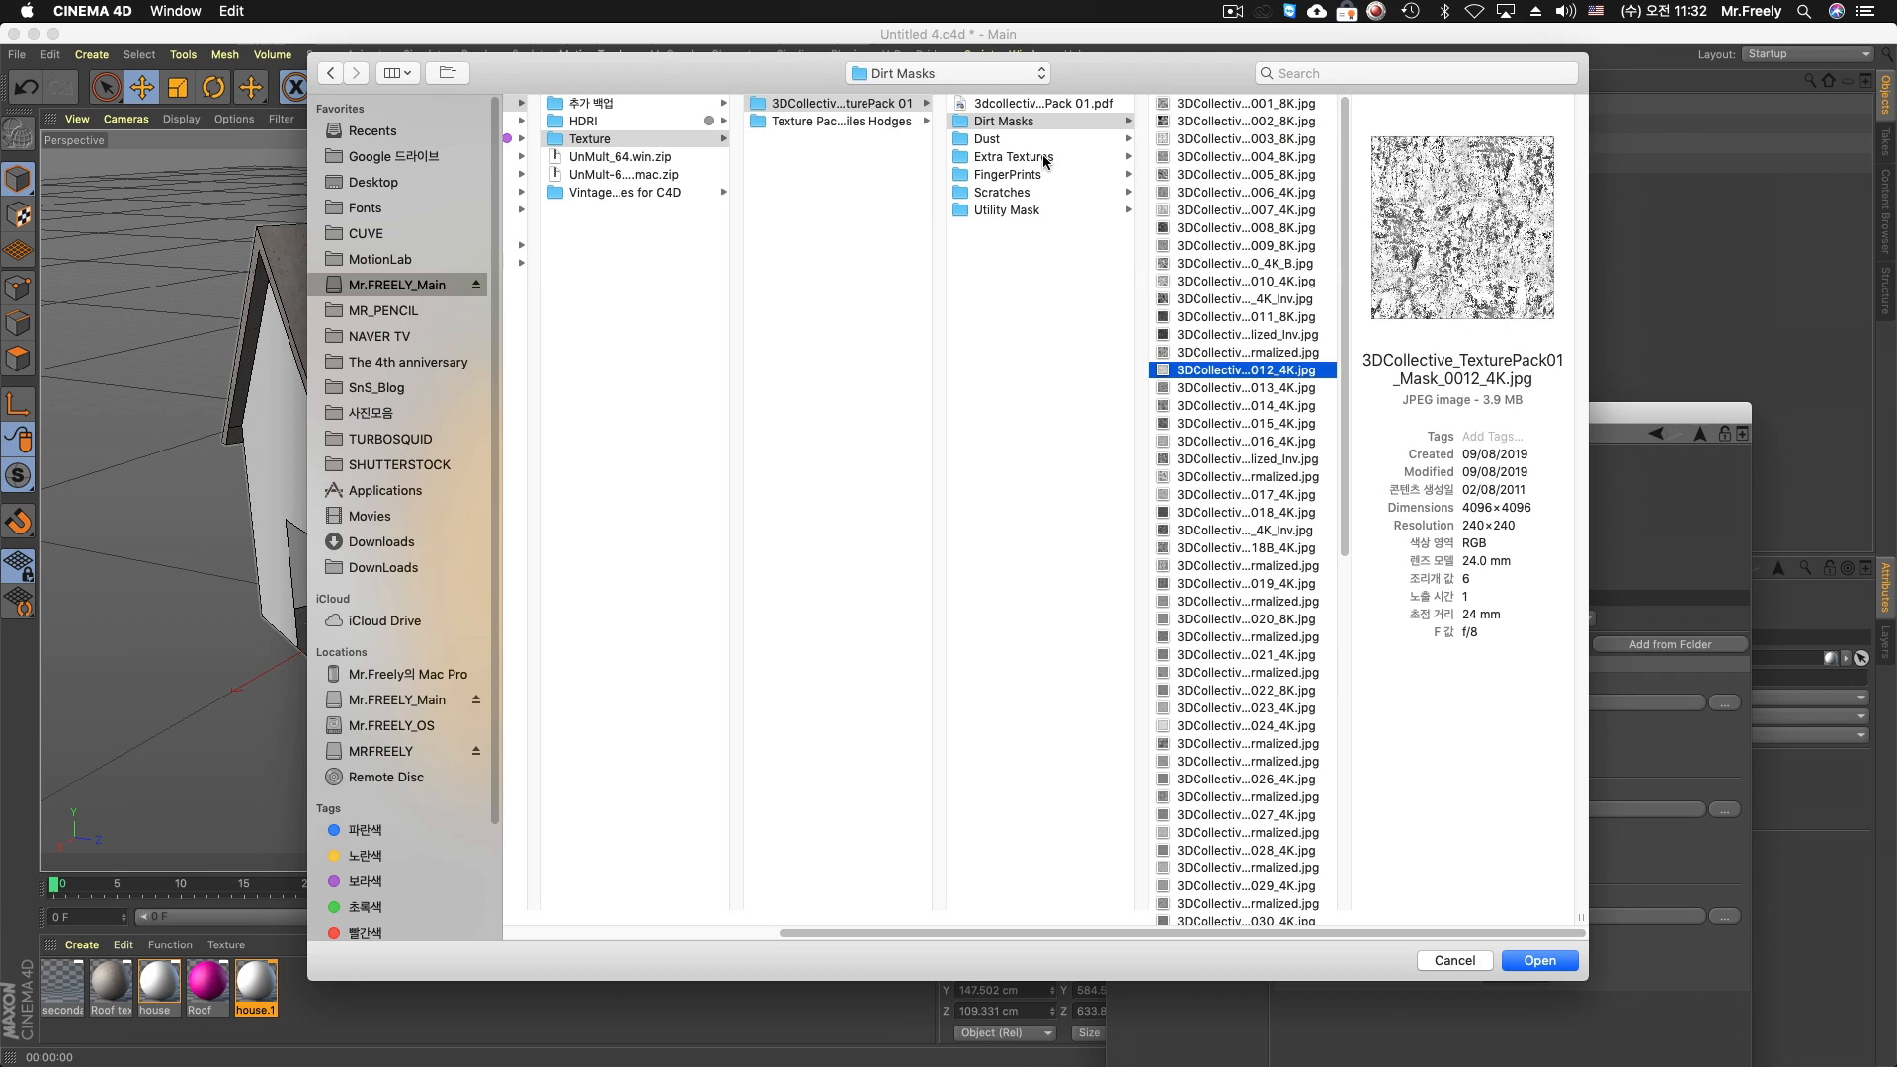
{"action": "left_click", "coordinate": [1046, 158]}
{"action": "left_click", "coordinate": [1247, 228]}
{"action": "left_click", "coordinate": [1016, 193]}
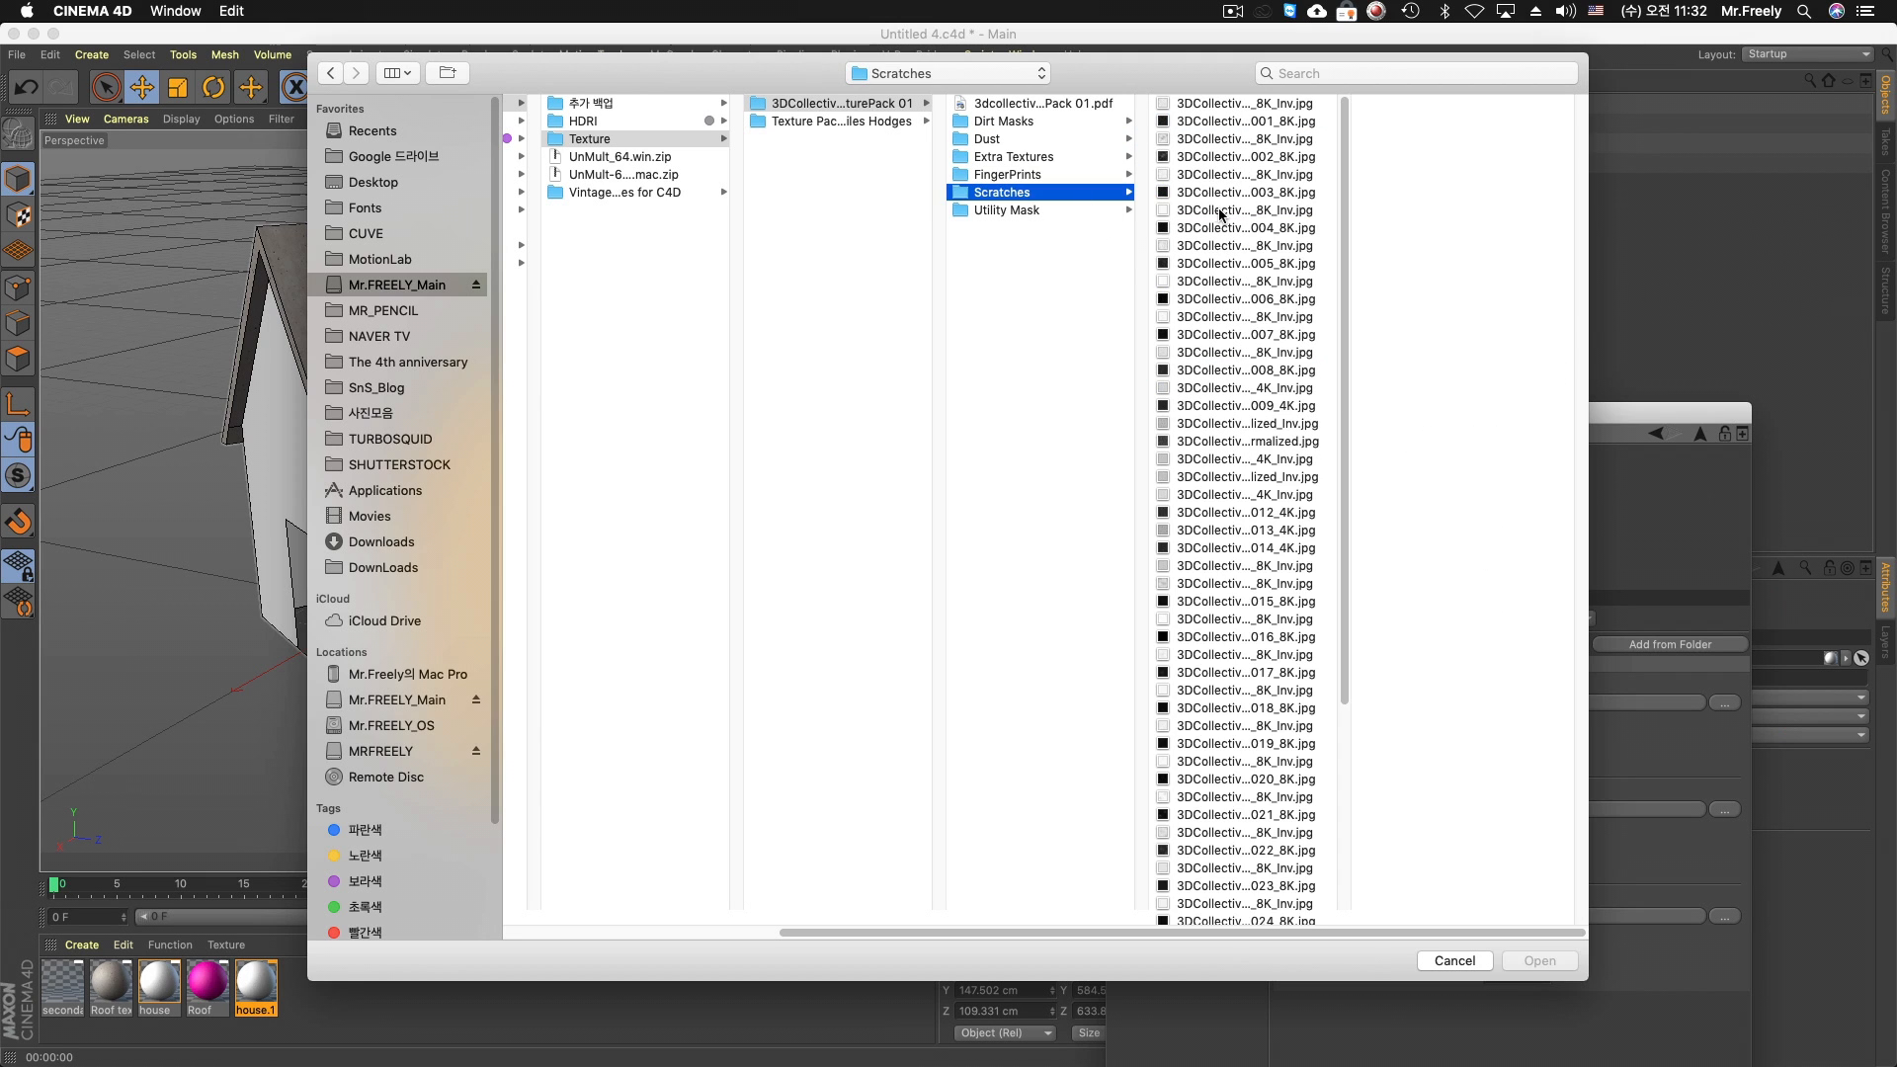
{"action": "left_click", "coordinate": [1225, 210]}
{"action": "left_click", "coordinate": [1018, 174]}
{"action": "left_click", "coordinate": [1046, 211]}
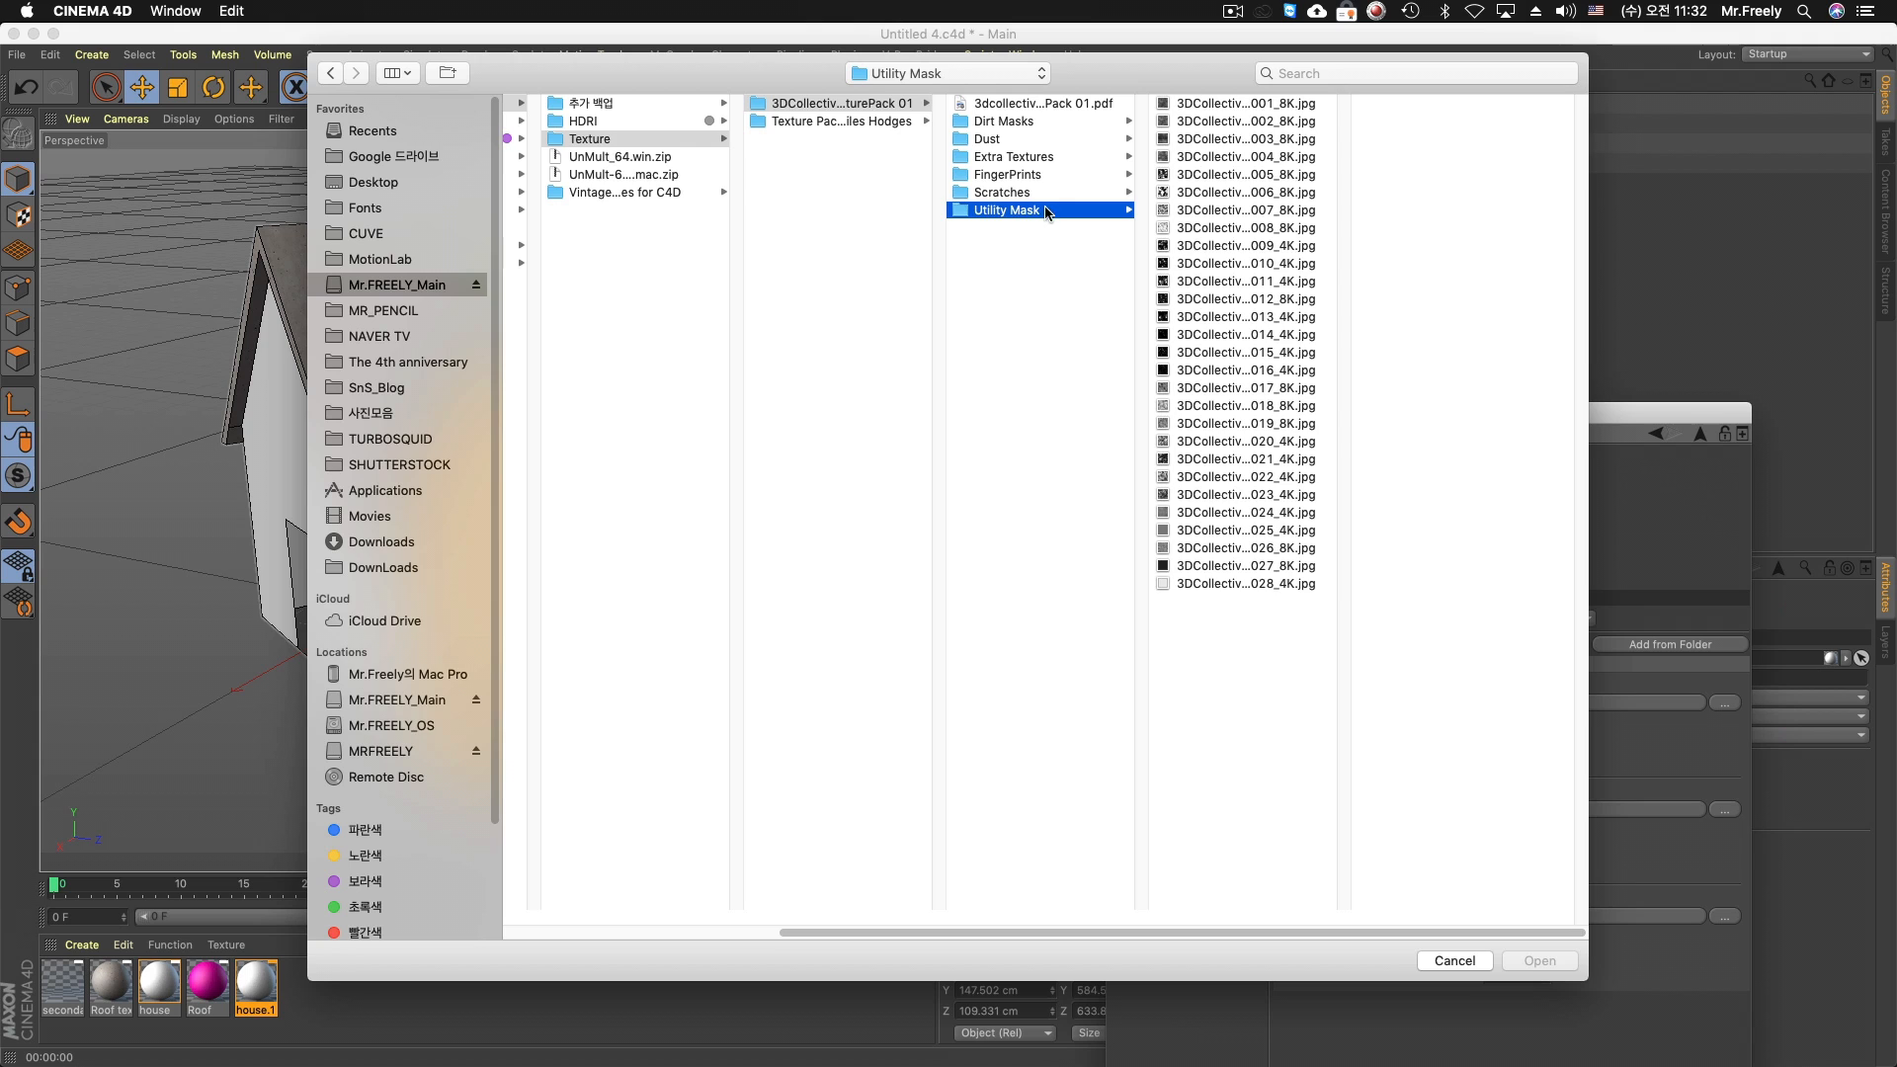
{"action": "left_click", "coordinate": [1049, 139]}
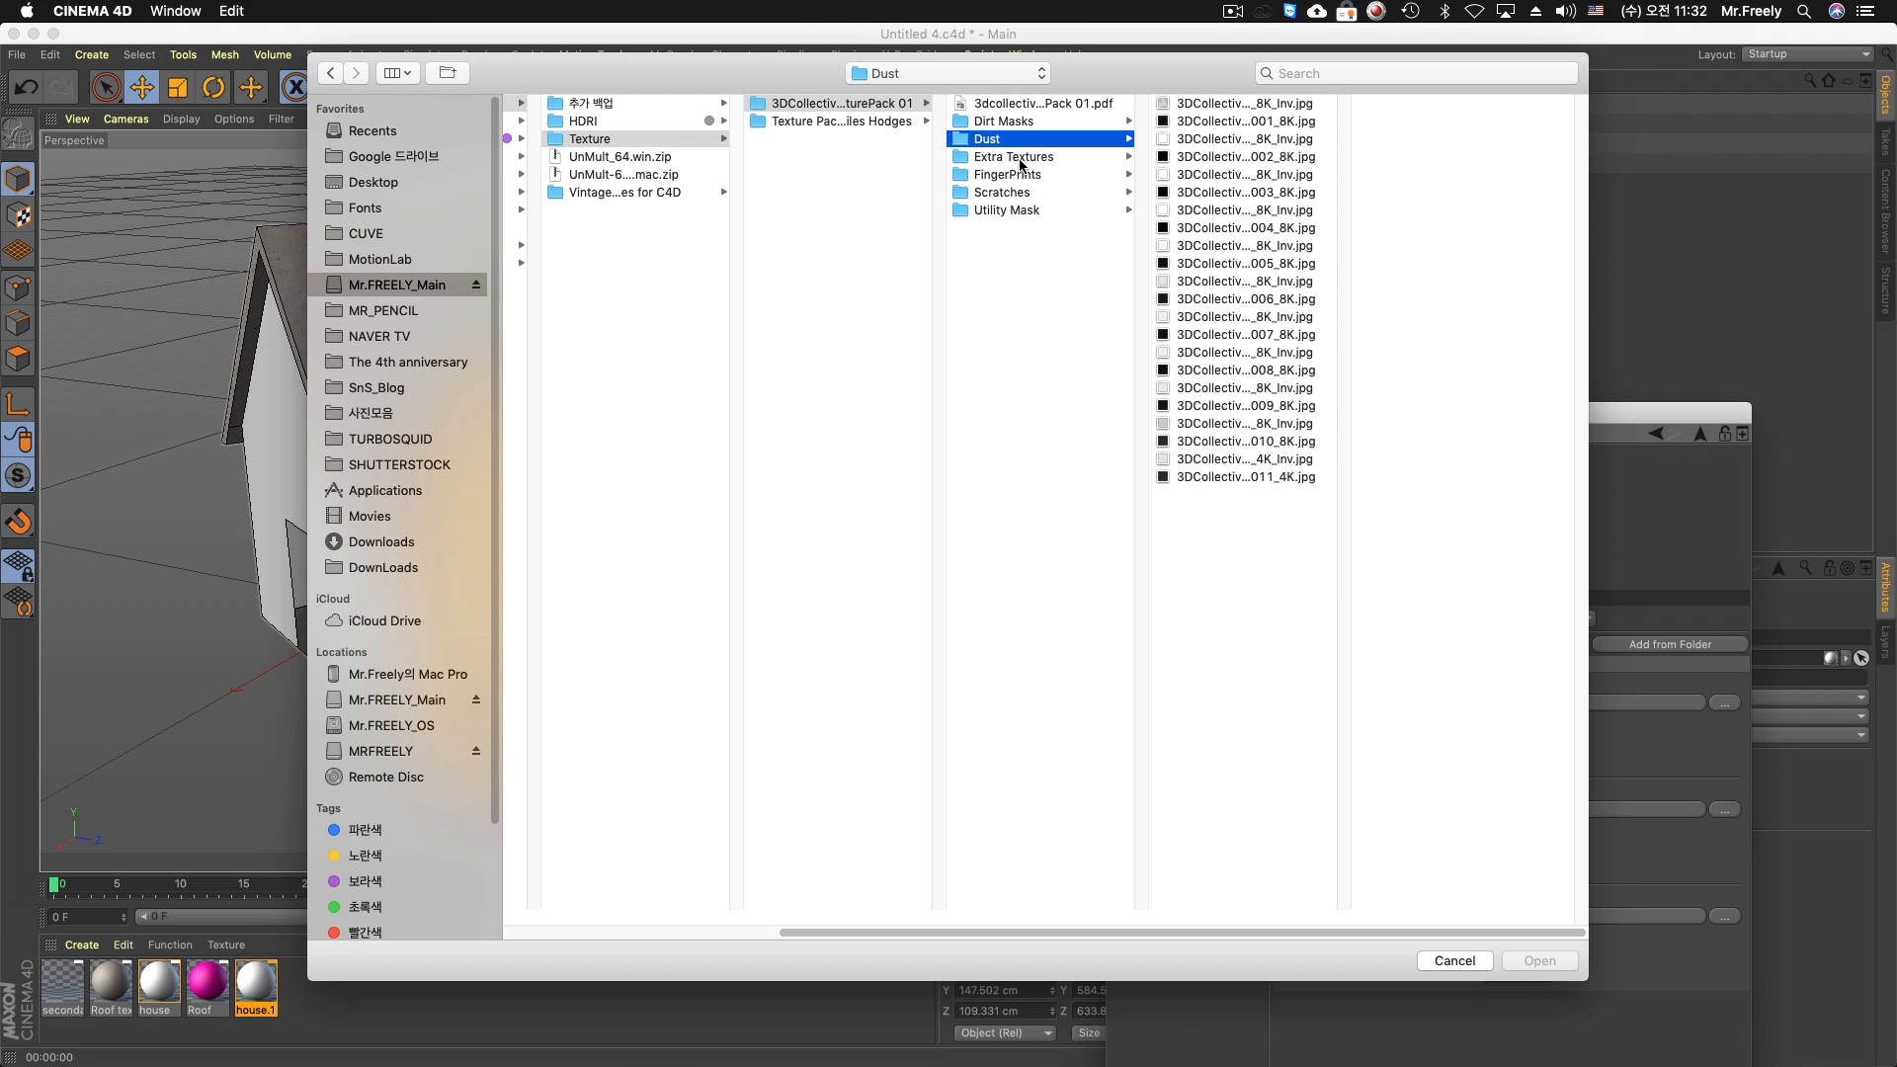
{"action": "left_click", "coordinate": [1018, 157]}
Compare brick images in the Non Seamless folder with the patterns in the Seamless Textures folder of the other texture pack
{"action": "left_click", "coordinate": [886, 120]}
{"action": "left_click", "coordinate": [989, 122]}
{"action": "left_click", "coordinate": [1017, 175]}
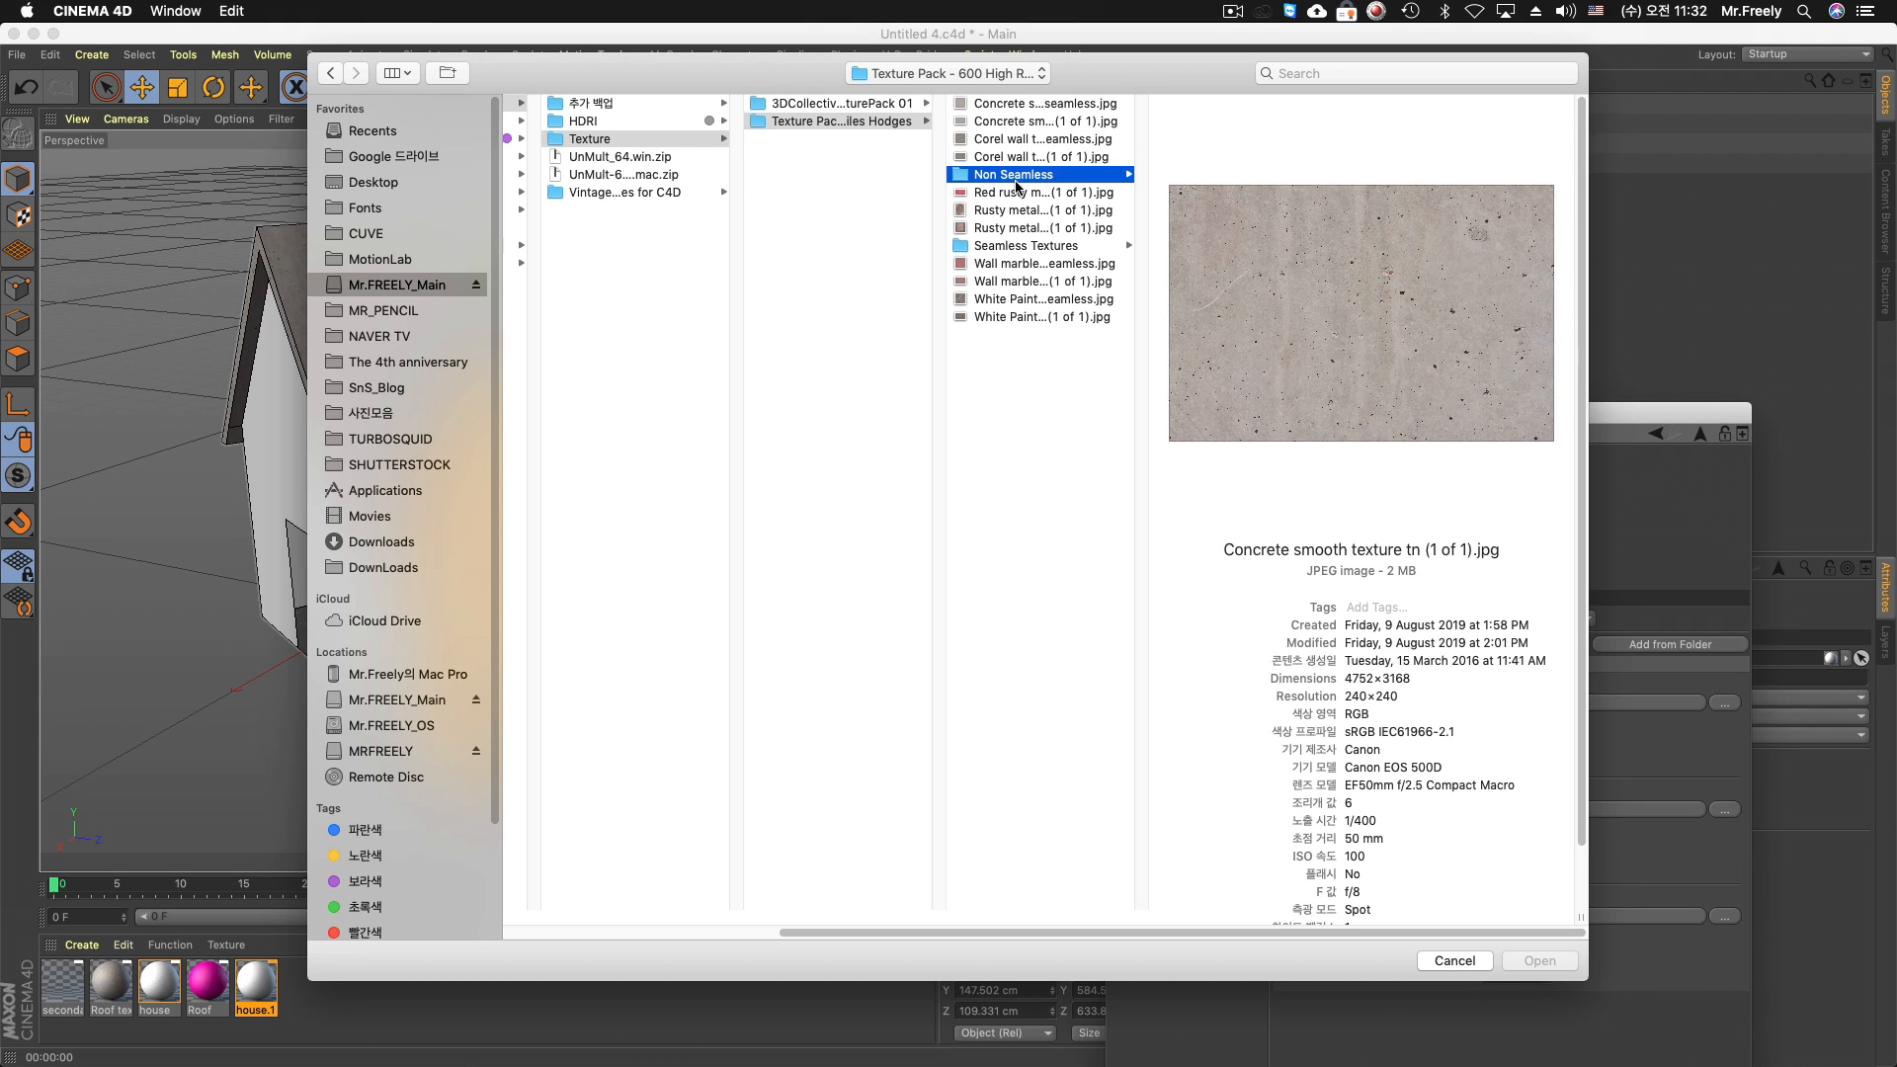
{"action": "left_click", "coordinate": [1225, 263]}
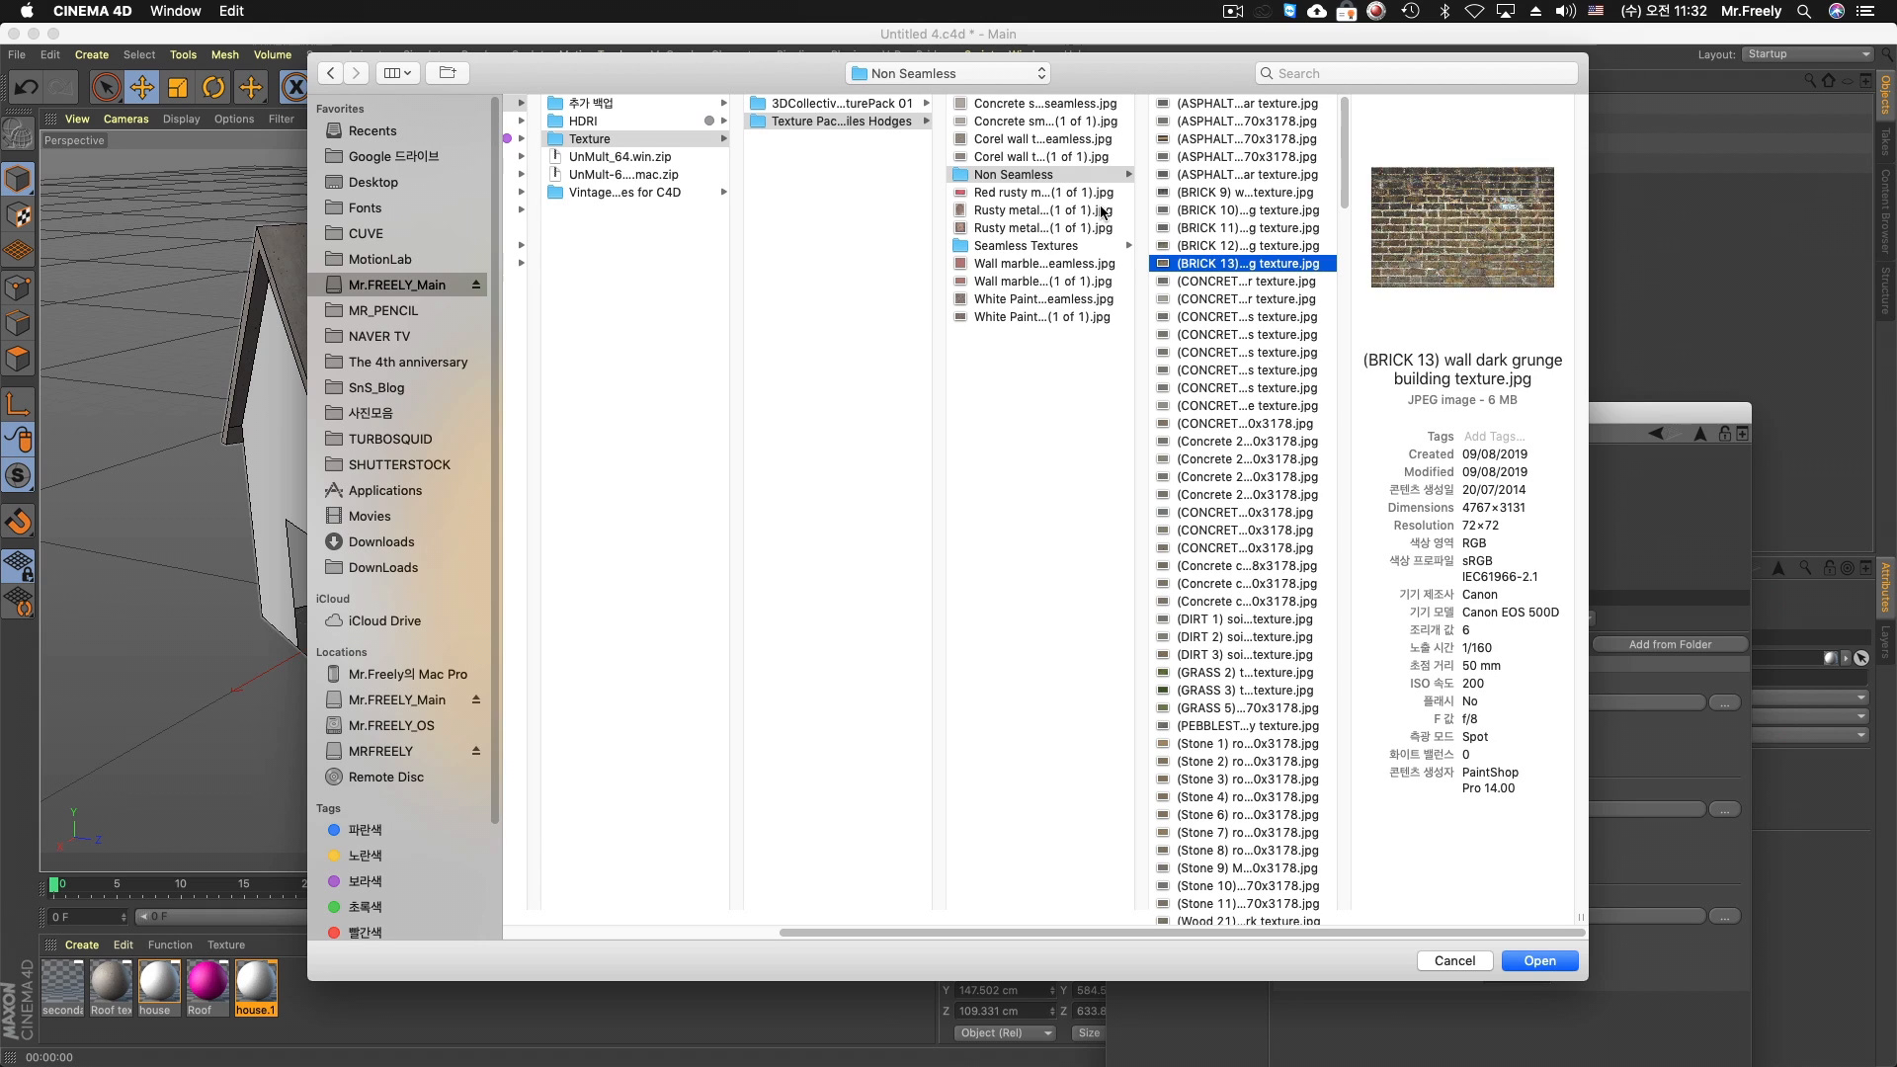
{"action": "left_click", "coordinate": [1056, 247]}
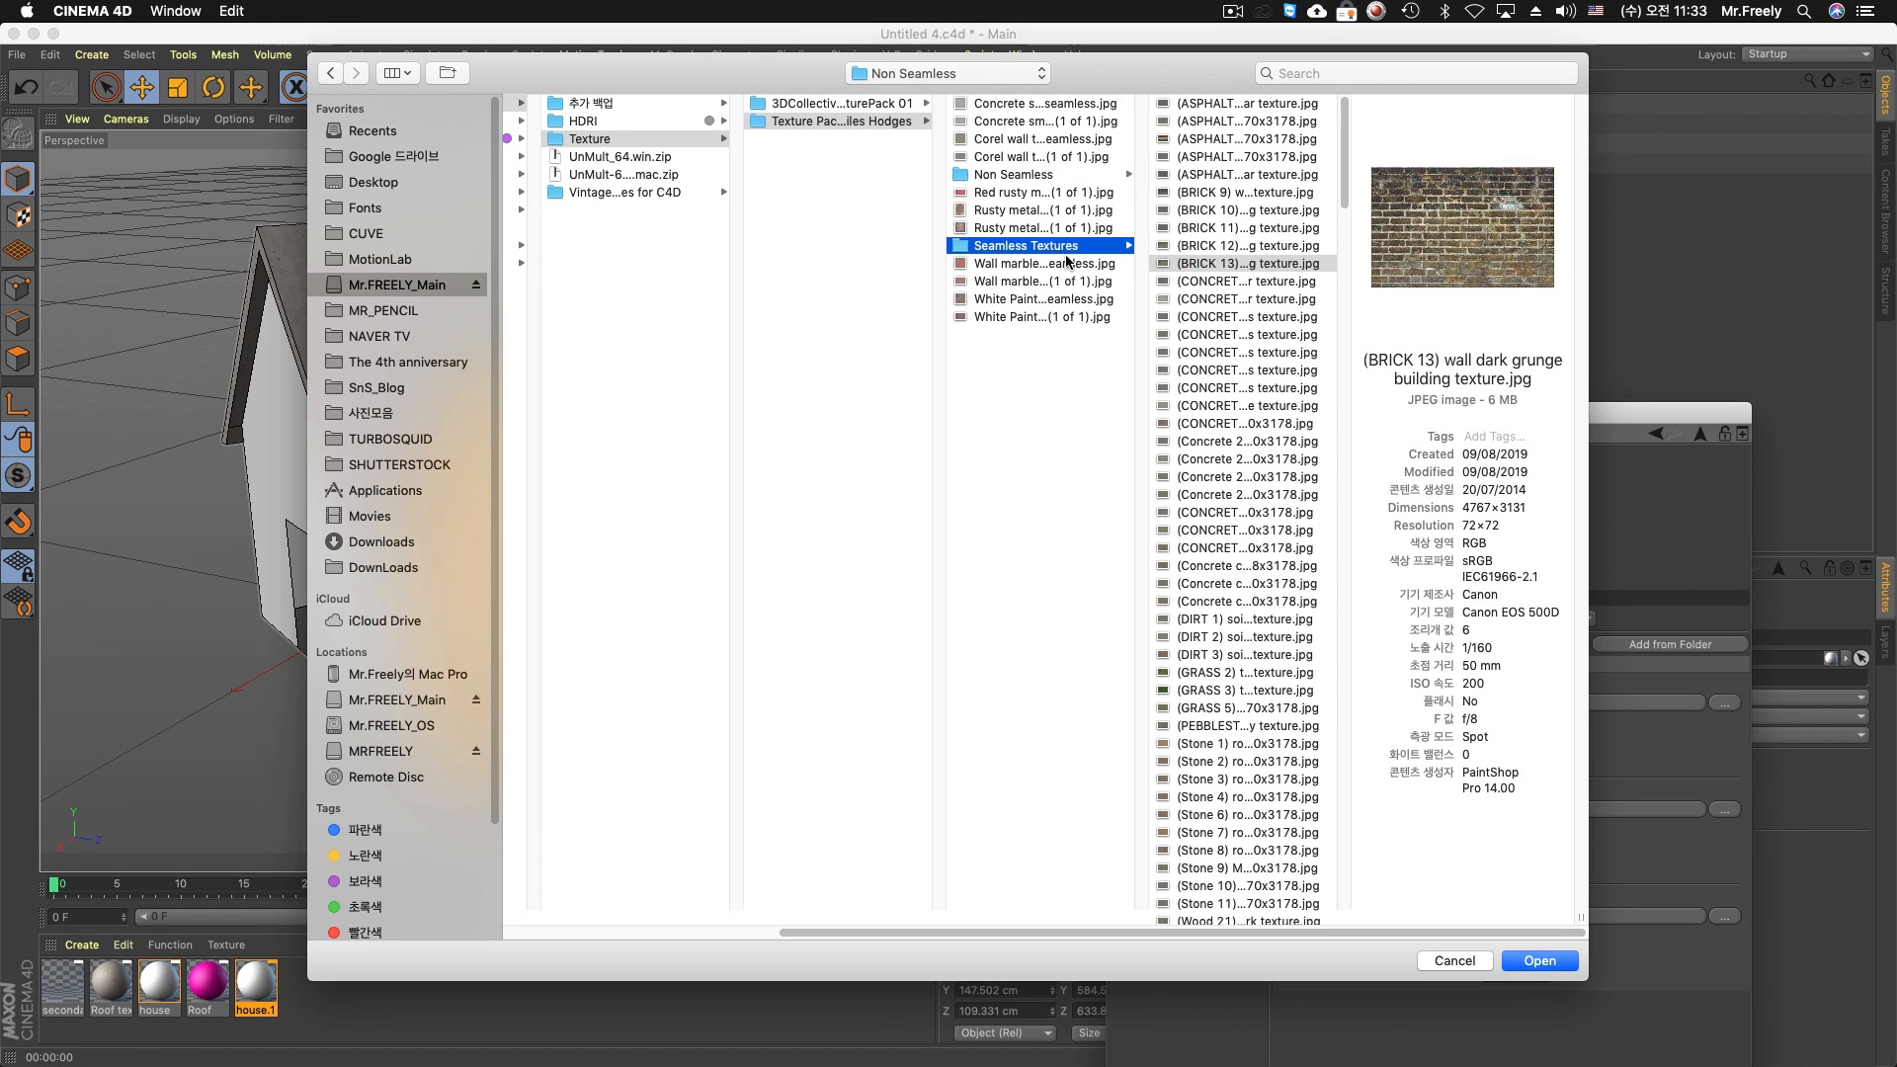
{"action": "left_click", "coordinate": [1225, 424]}
{"action": "key", "text": "Down"}
{"action": "key", "text": "Down"}
{"action": "key", "text": "Down"}
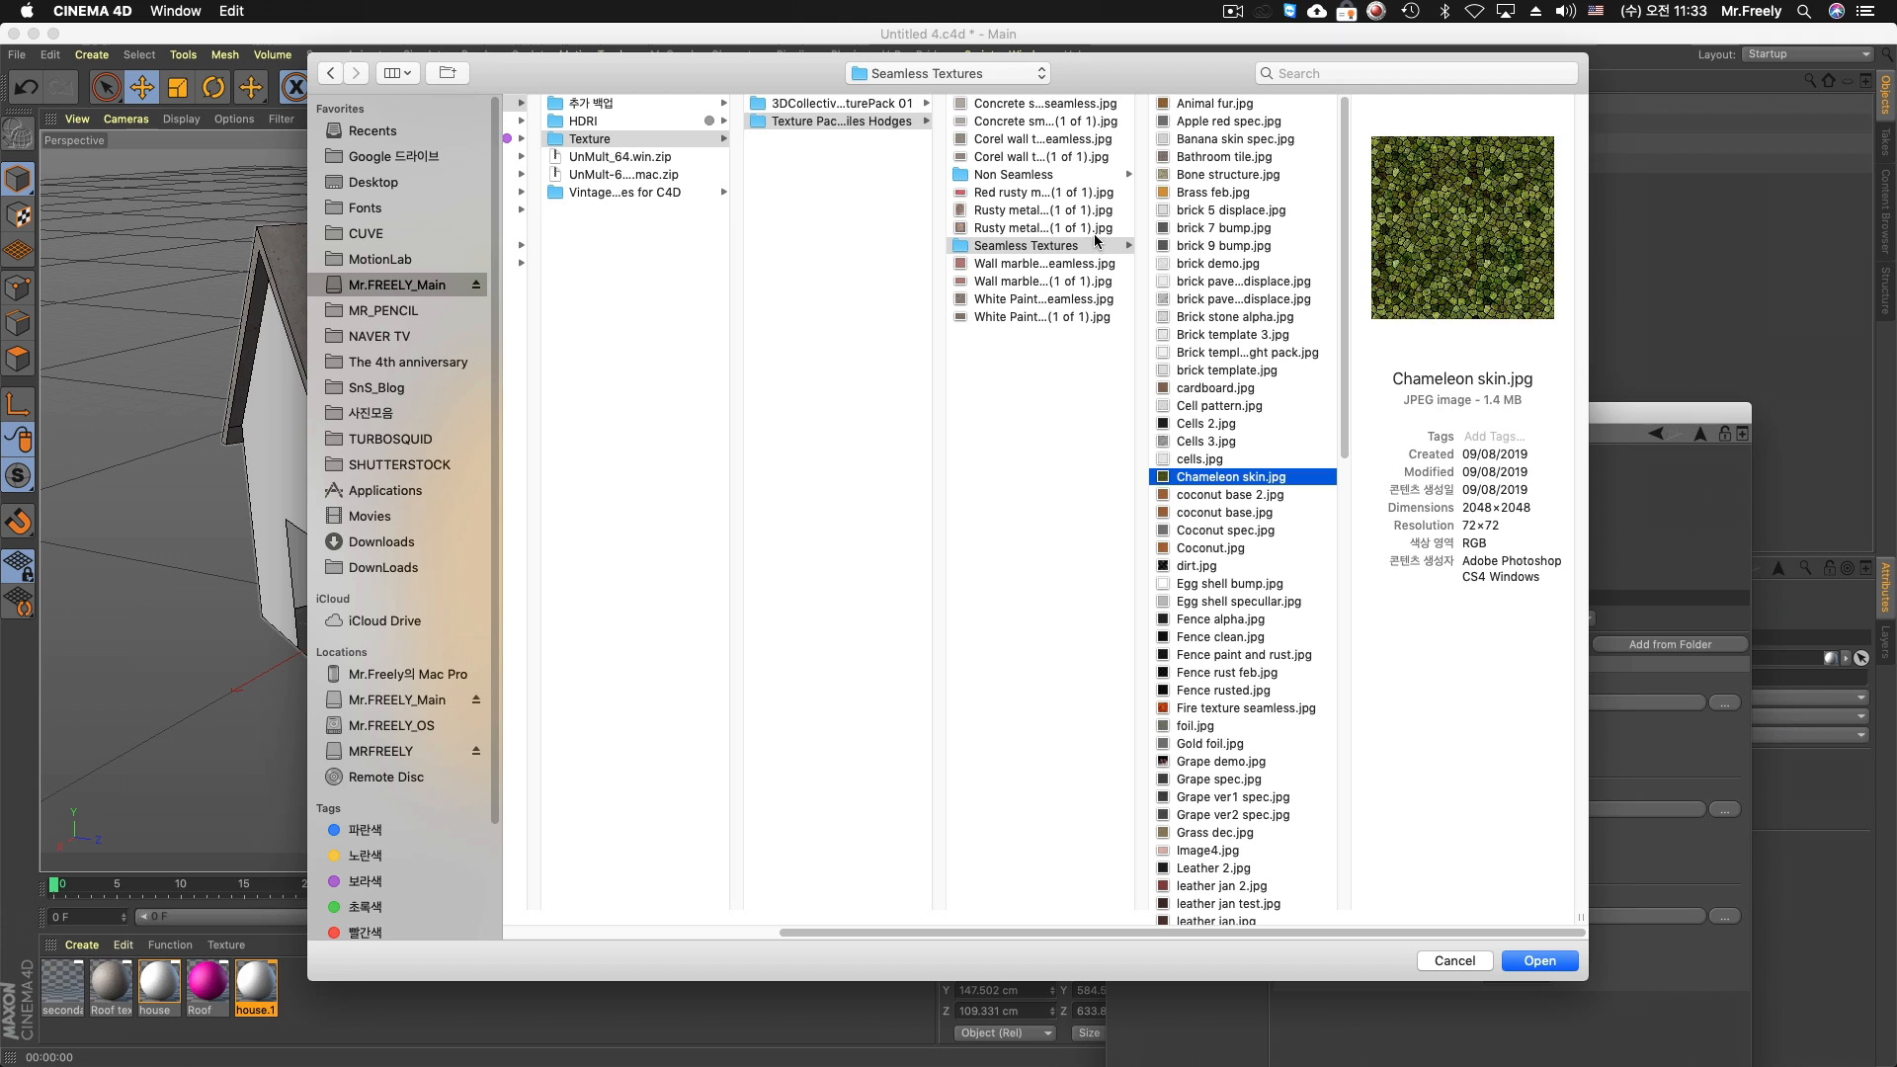
Load Wood fence texture-1.jpg from the Non Seamless folder as Texture 1 and copy the image to the project location
{"action": "left_click", "coordinate": [1056, 175]}
{"action": "scroll", "coordinate": [1255, 494], "scroll_direction": "down", "scroll_amount": 5}
{"action": "left_click", "coordinate": [1253, 656]}
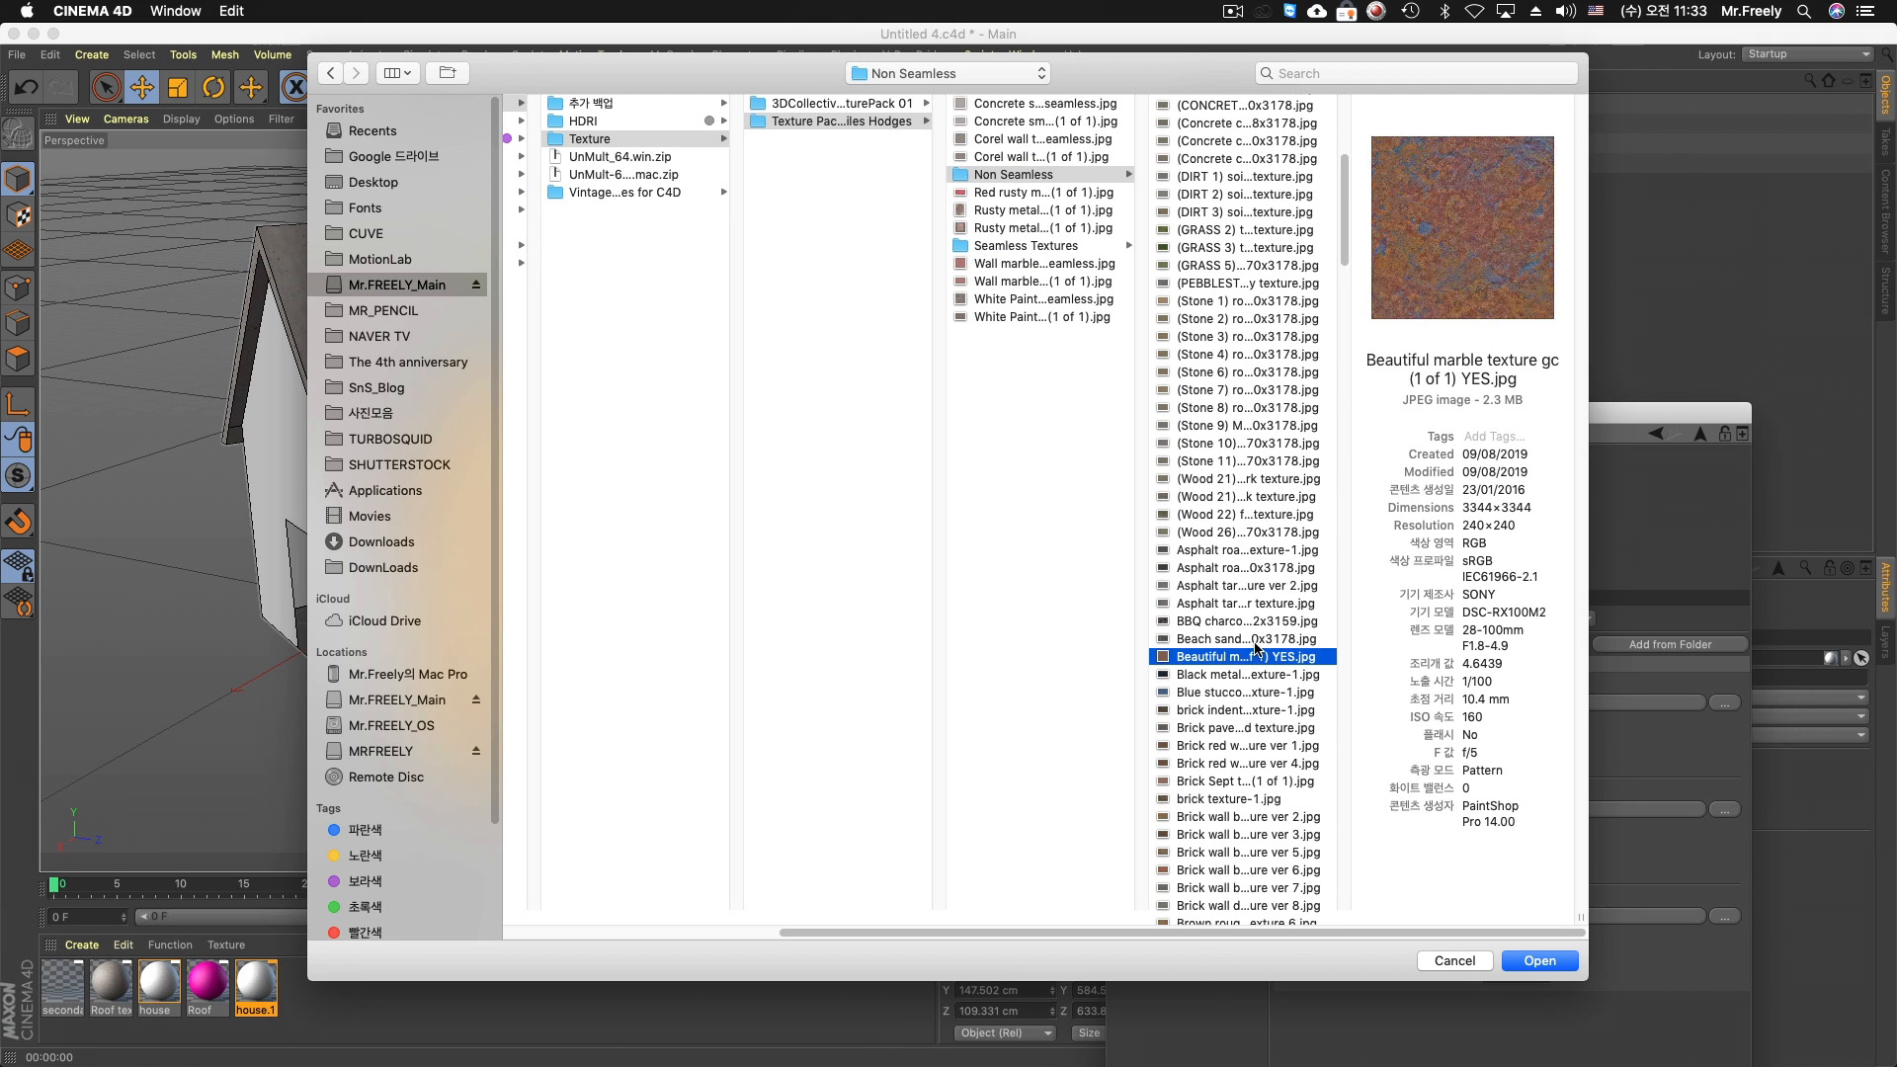
{"action": "left_click", "coordinate": [1263, 514]}
{"action": "scroll", "coordinate": [1263, 514], "scroll_direction": "down", "scroll_amount": 3}
{"action": "left_click_drag", "start_coordinate": [1345, 262], "coordinate": [1350, 808]}
{"action": "left_click", "coordinate": [1275, 786]}
{"action": "left_click", "coordinate": [1265, 643]}
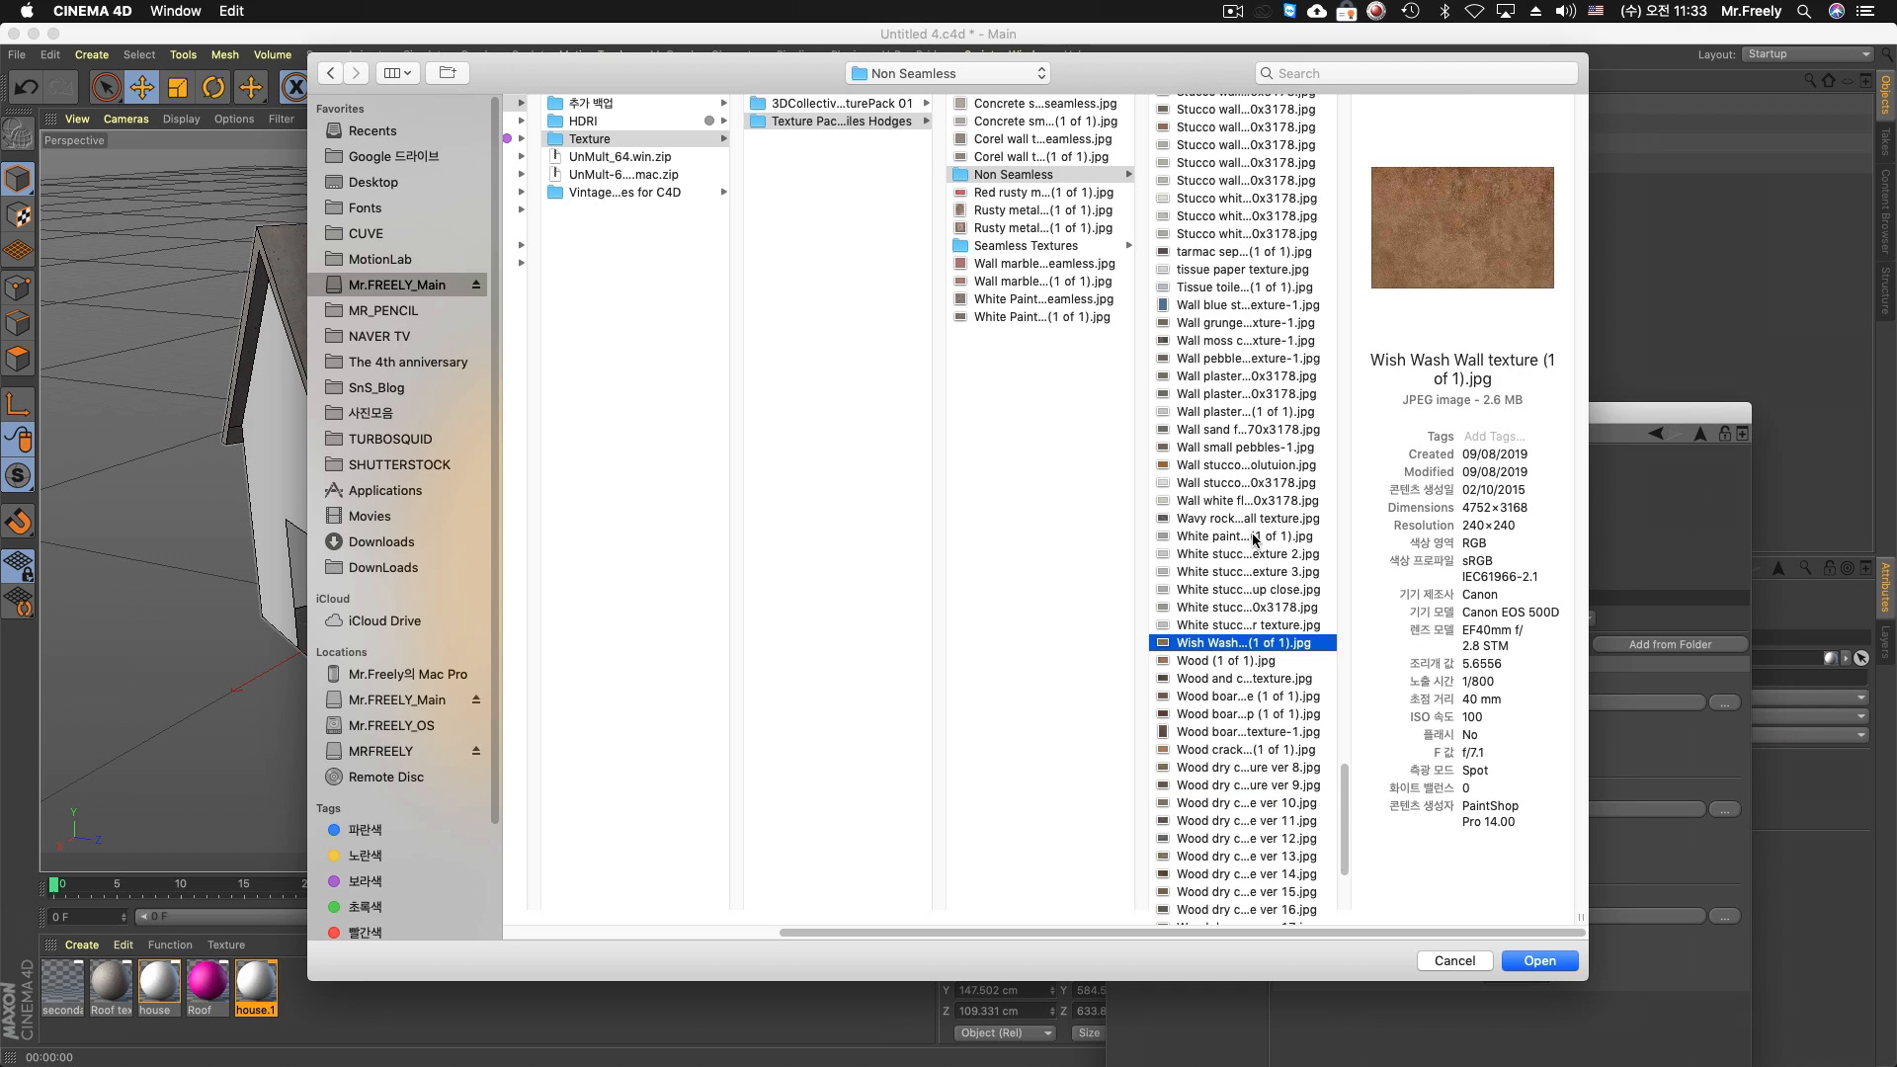
{"action": "left_click", "coordinate": [1257, 536]}
{"action": "left_click", "coordinate": [1247, 429]}
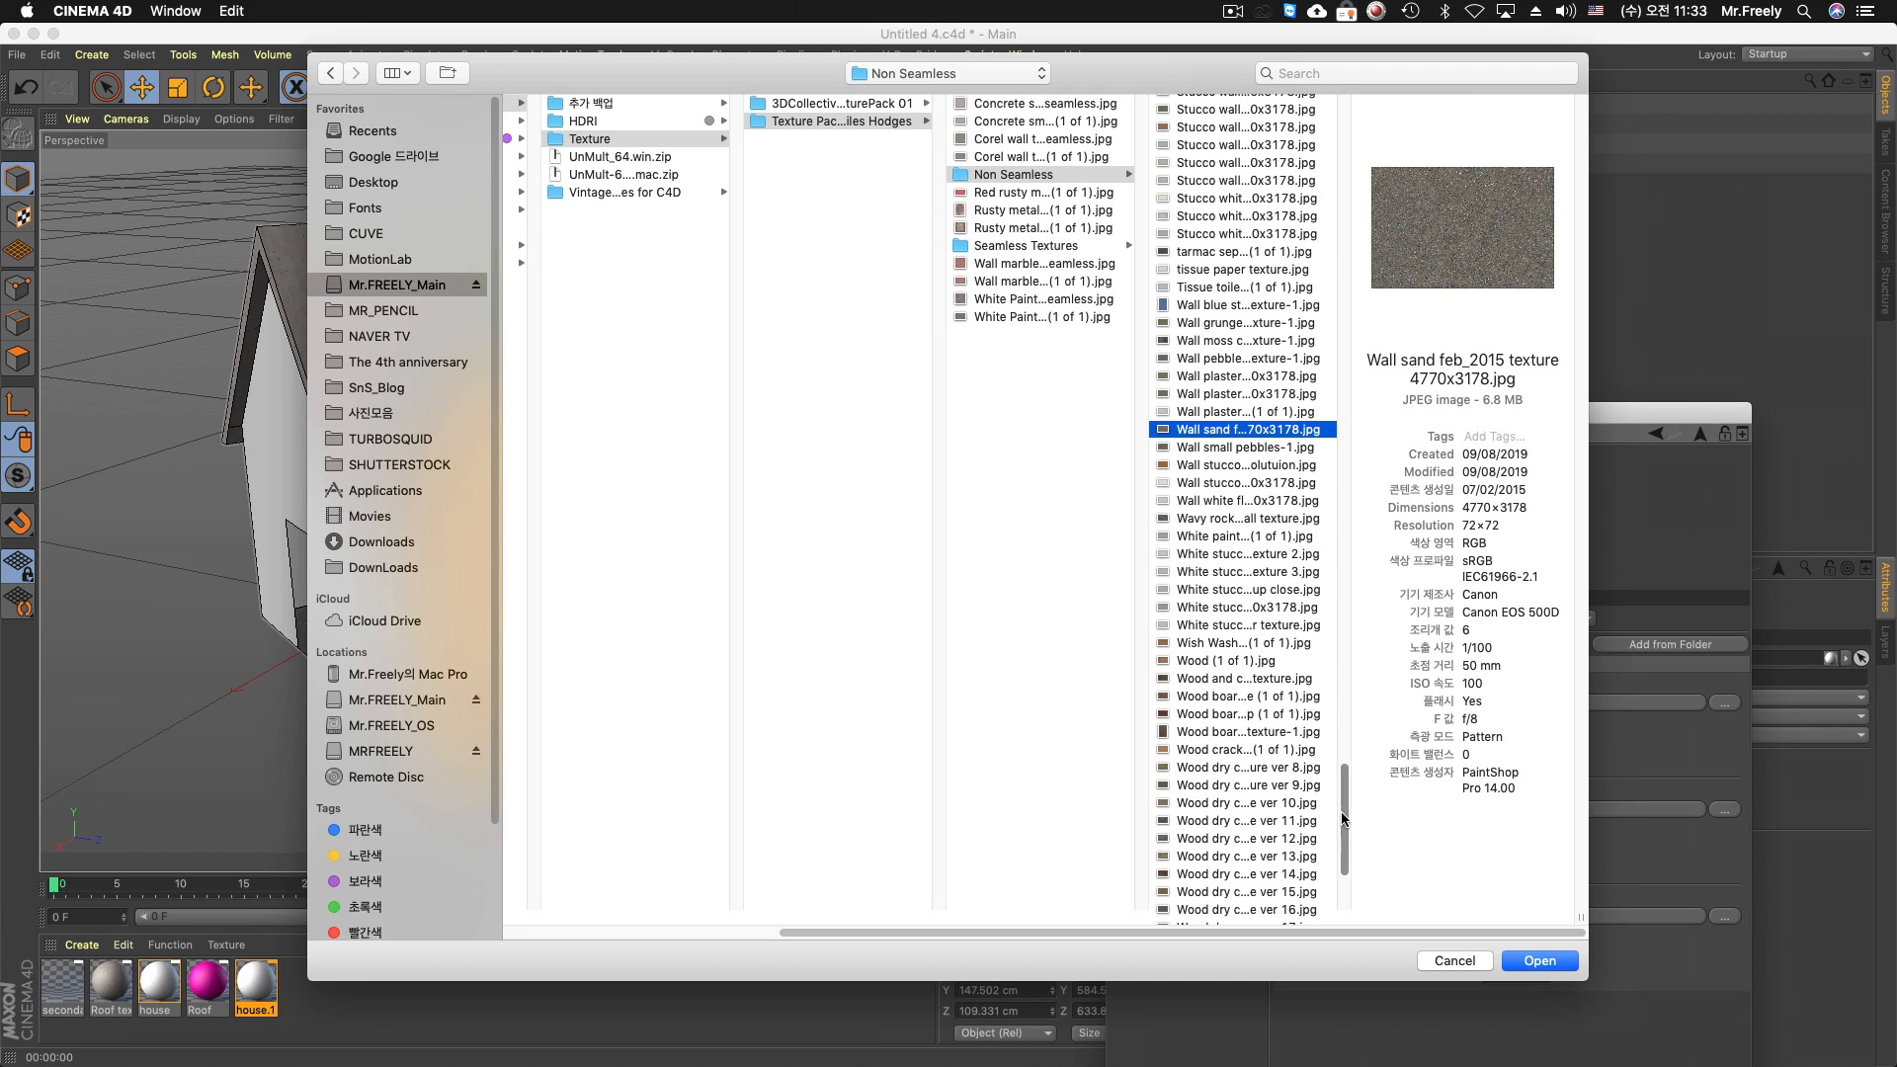
{"action": "left_click_drag", "start_coordinate": [1345, 874], "coordinate": [1353, 906]}
{"action": "left_click", "coordinate": [1247, 863]}
{"action": "left_click", "coordinate": [1525, 961]}
{"action": "left_click", "coordinate": [1125, 370]}
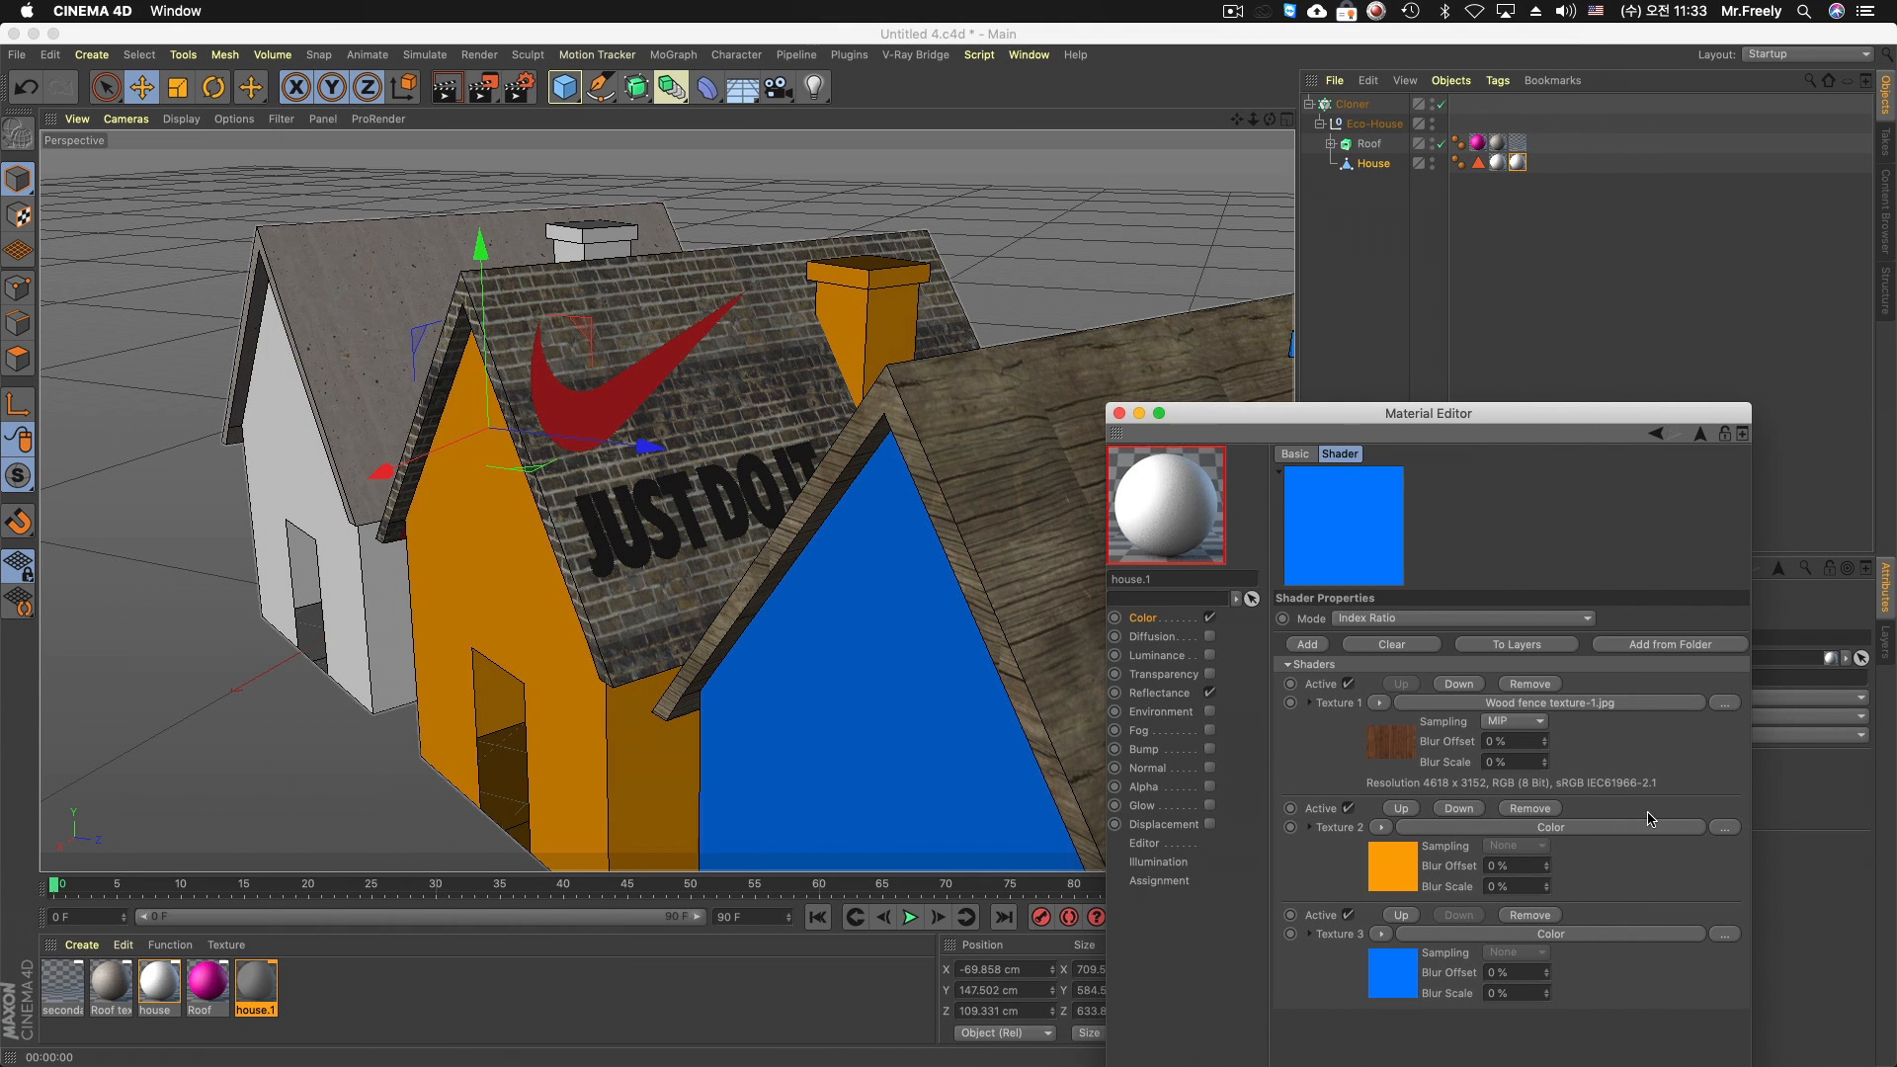
Load (BRICK 9) wall dark grunge building texture.jpg as Texture 2 and copy the image to the project location
{"action": "left_click", "coordinate": [1725, 827]}
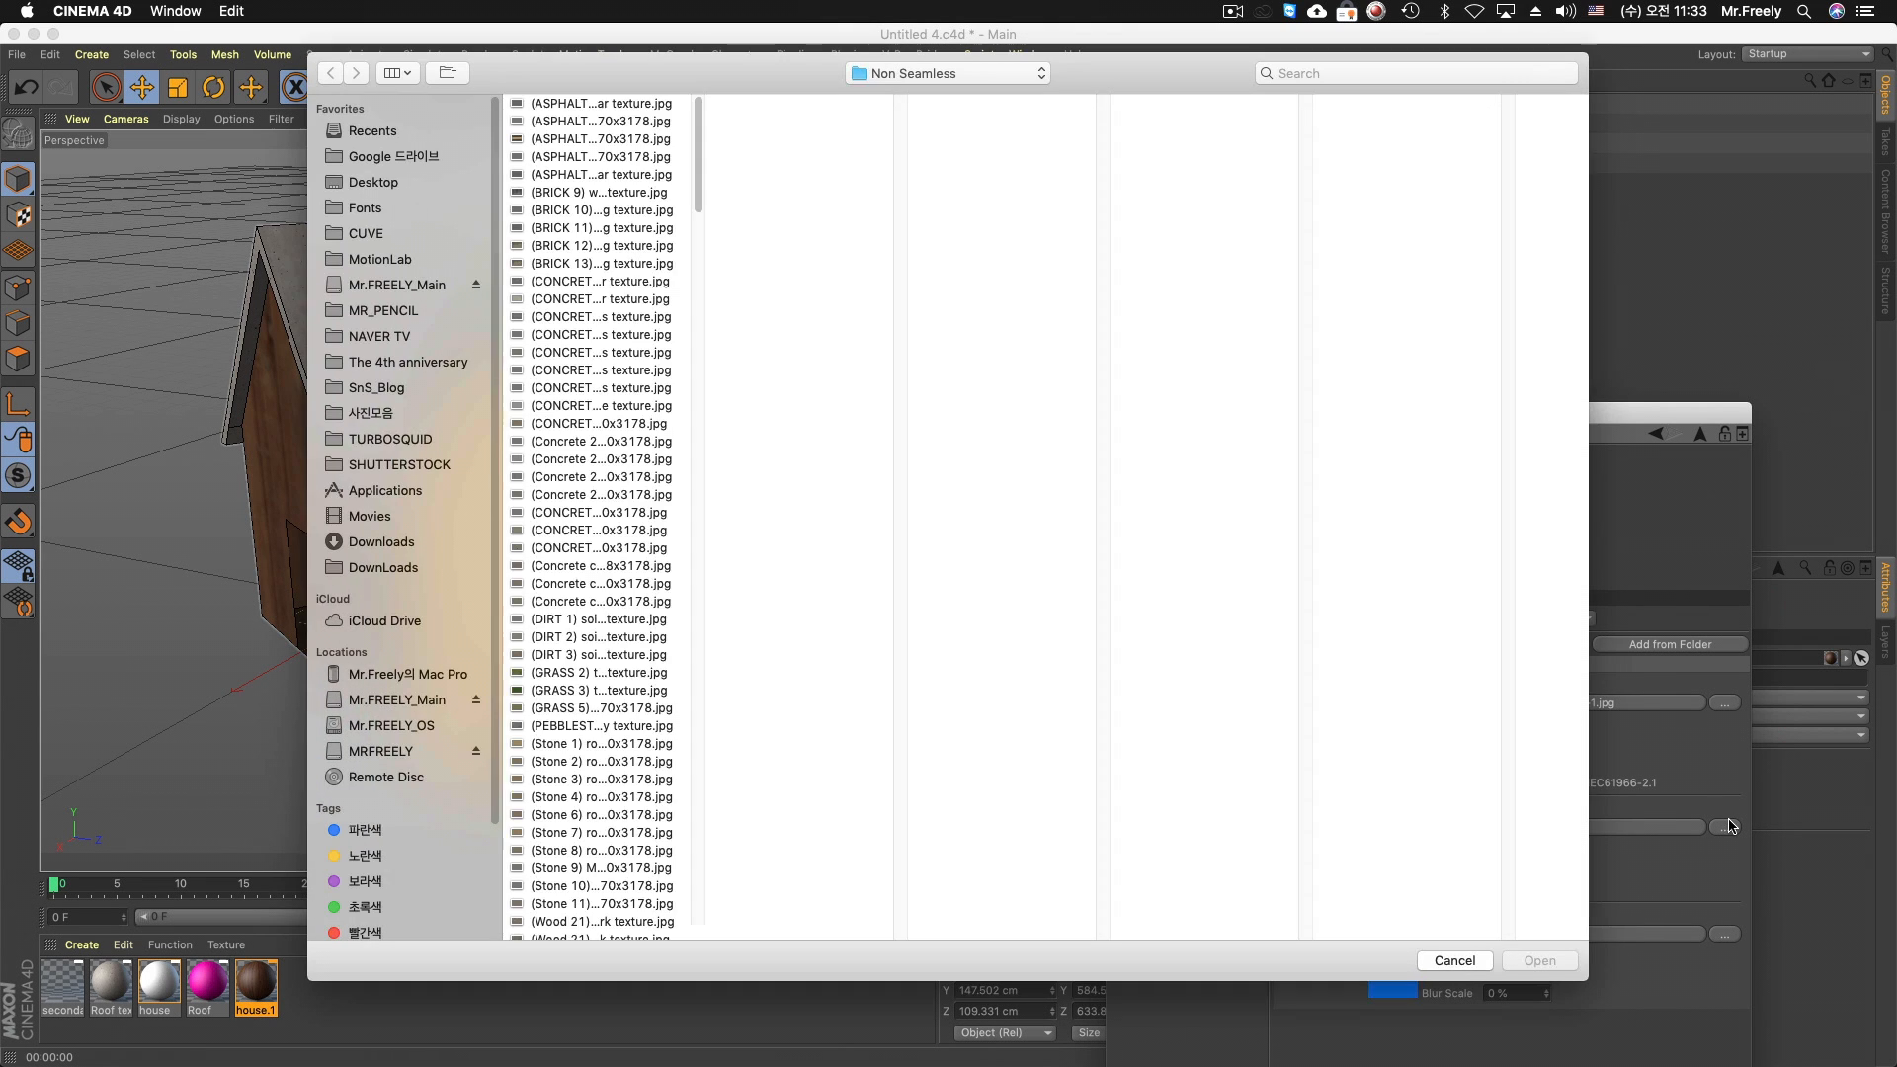
{"action": "left_click", "coordinate": [566, 285]}
{"action": "left_click", "coordinate": [591, 195]}
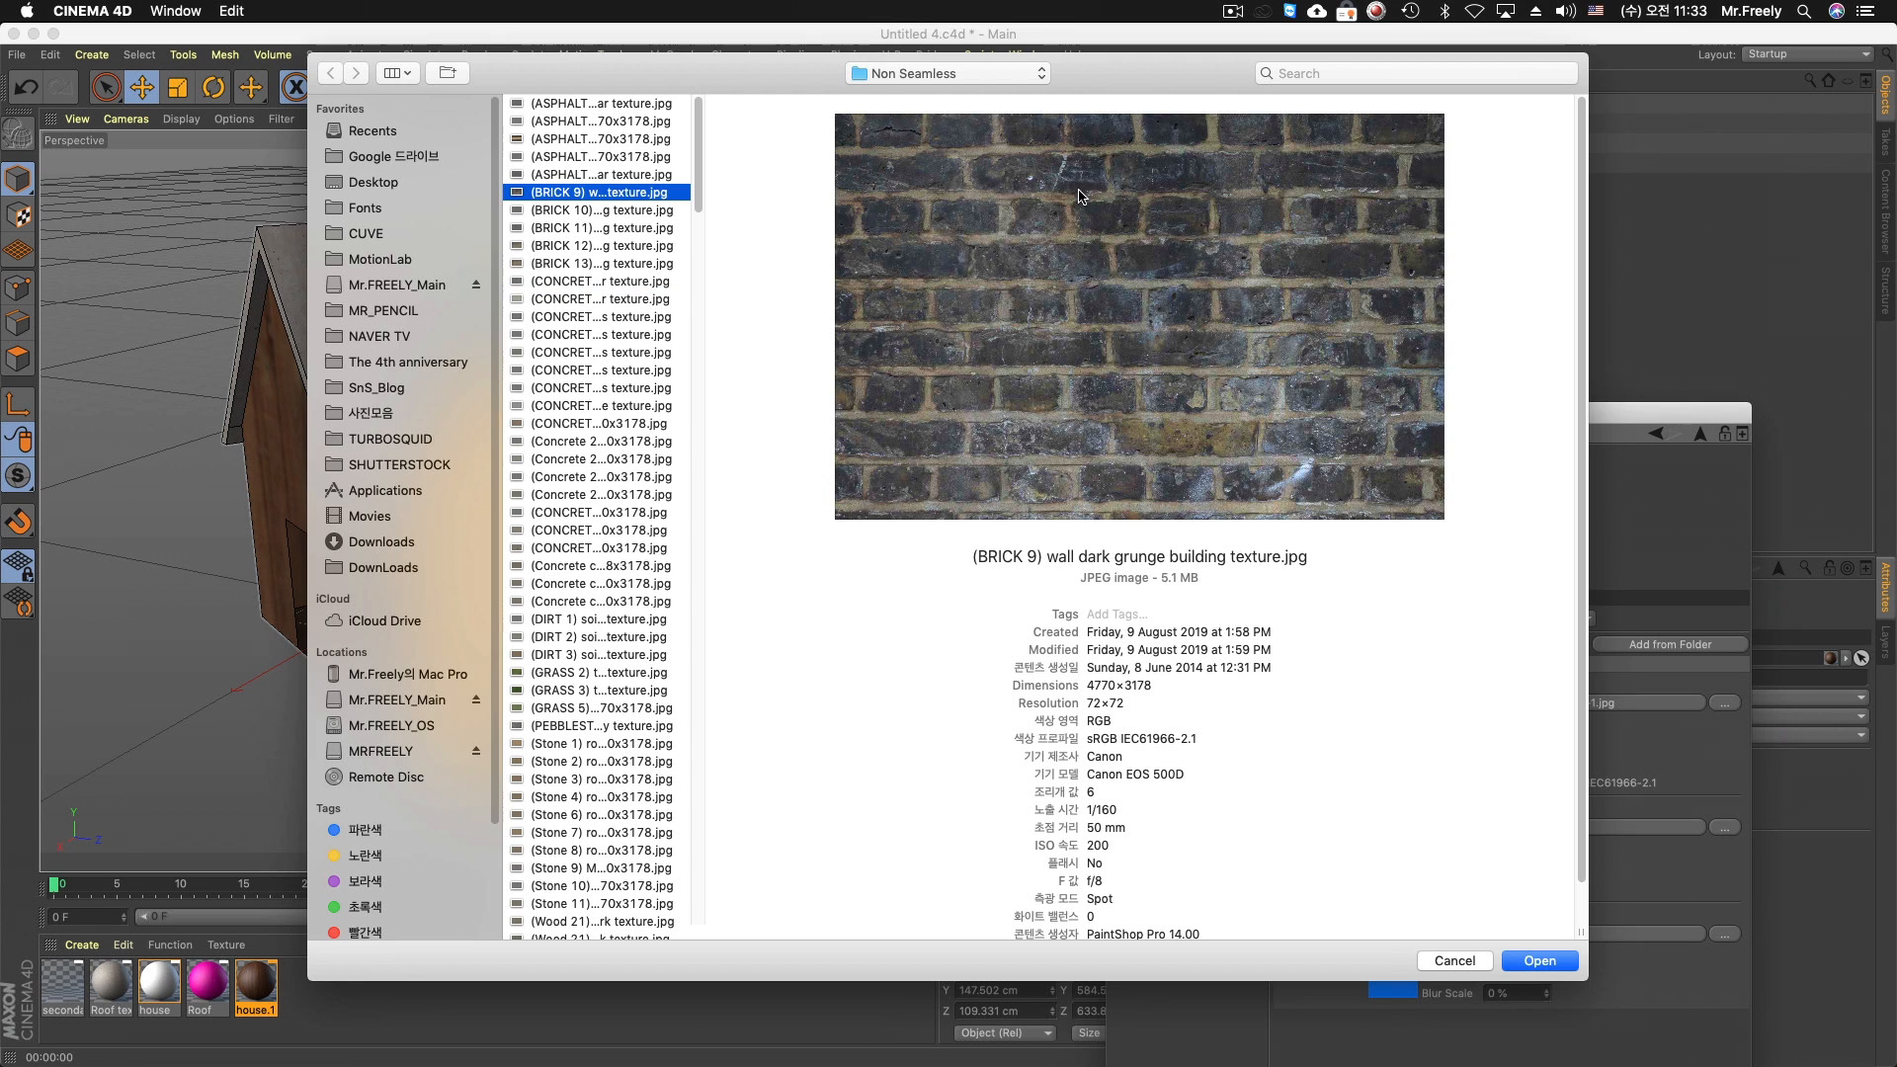
{"action": "left_click", "coordinate": [1532, 973]}
{"action": "left_click", "coordinate": [1094, 369]}
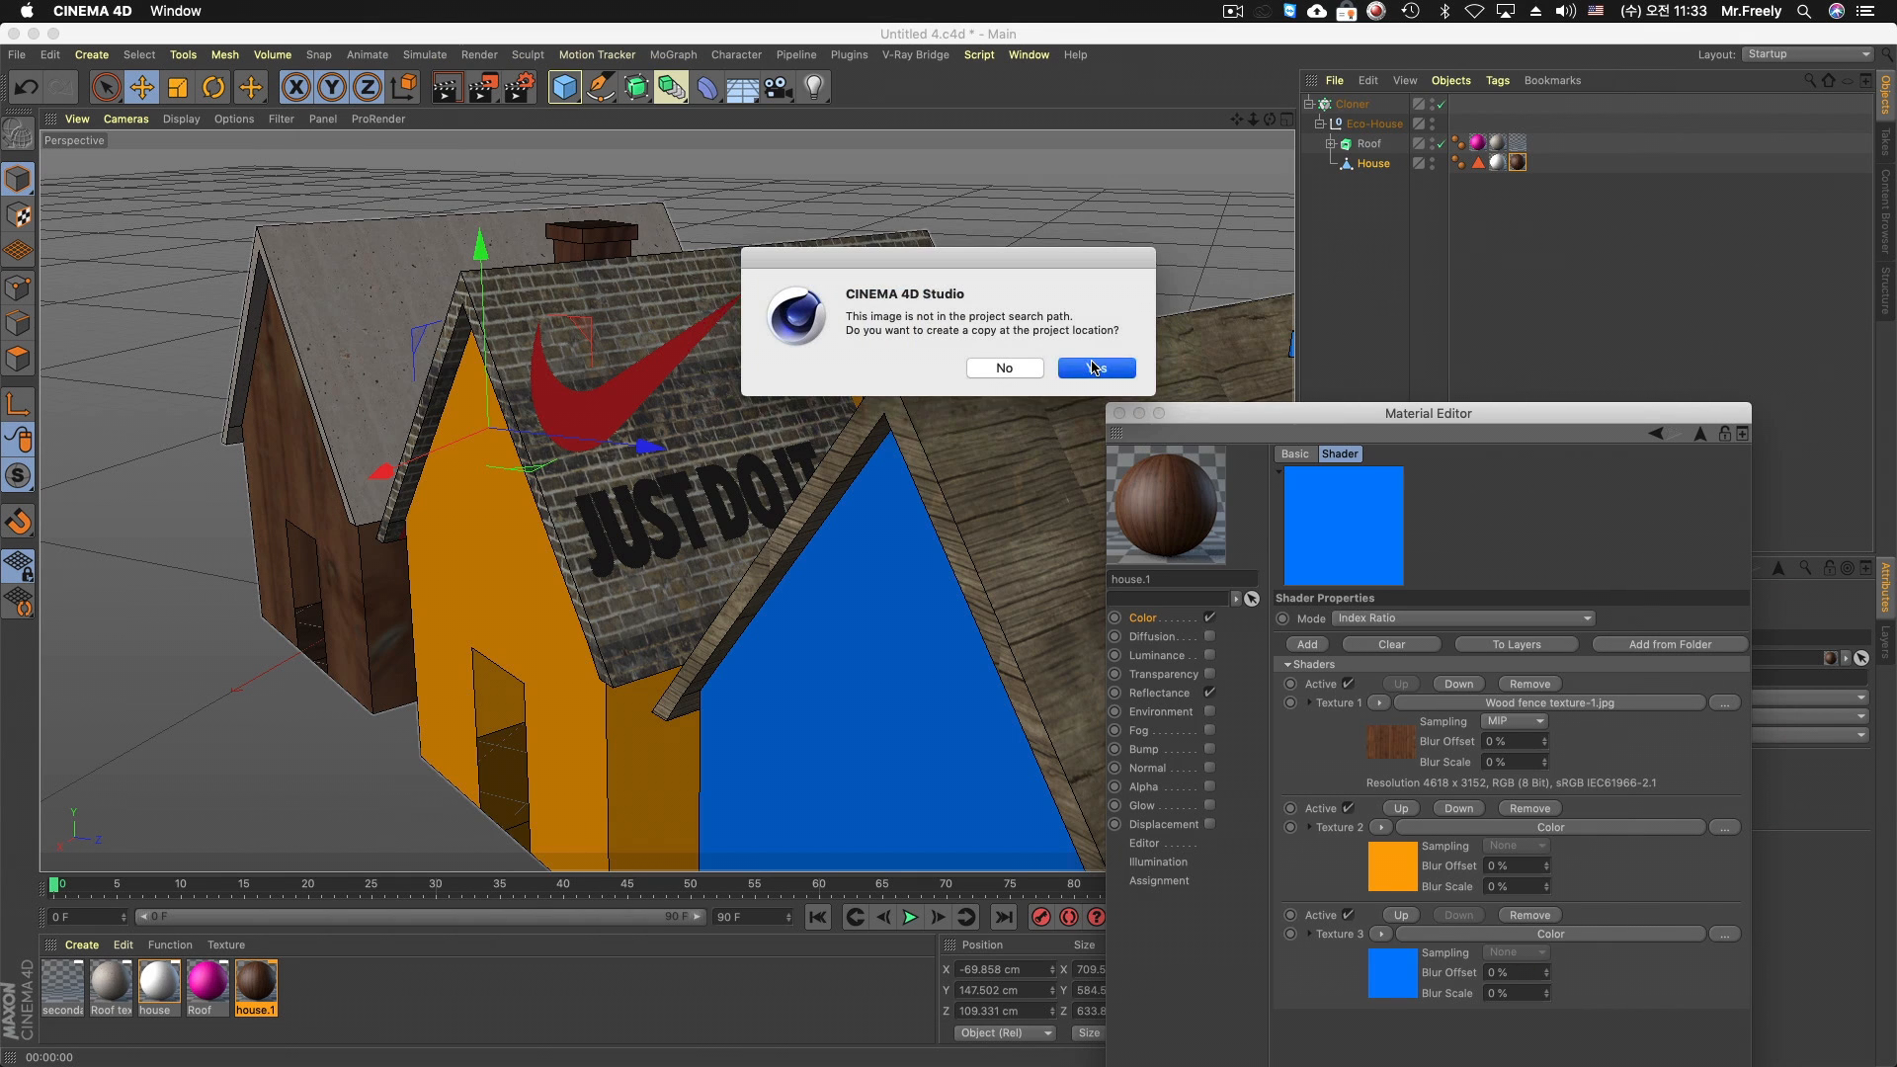
Open the image selection for Texture 3 and preview asphalt, concrete, stone and dirt textures in the Non Seamless folder
{"action": "left_click", "coordinate": [1724, 951]}
{"action": "left_click", "coordinate": [597, 143]}
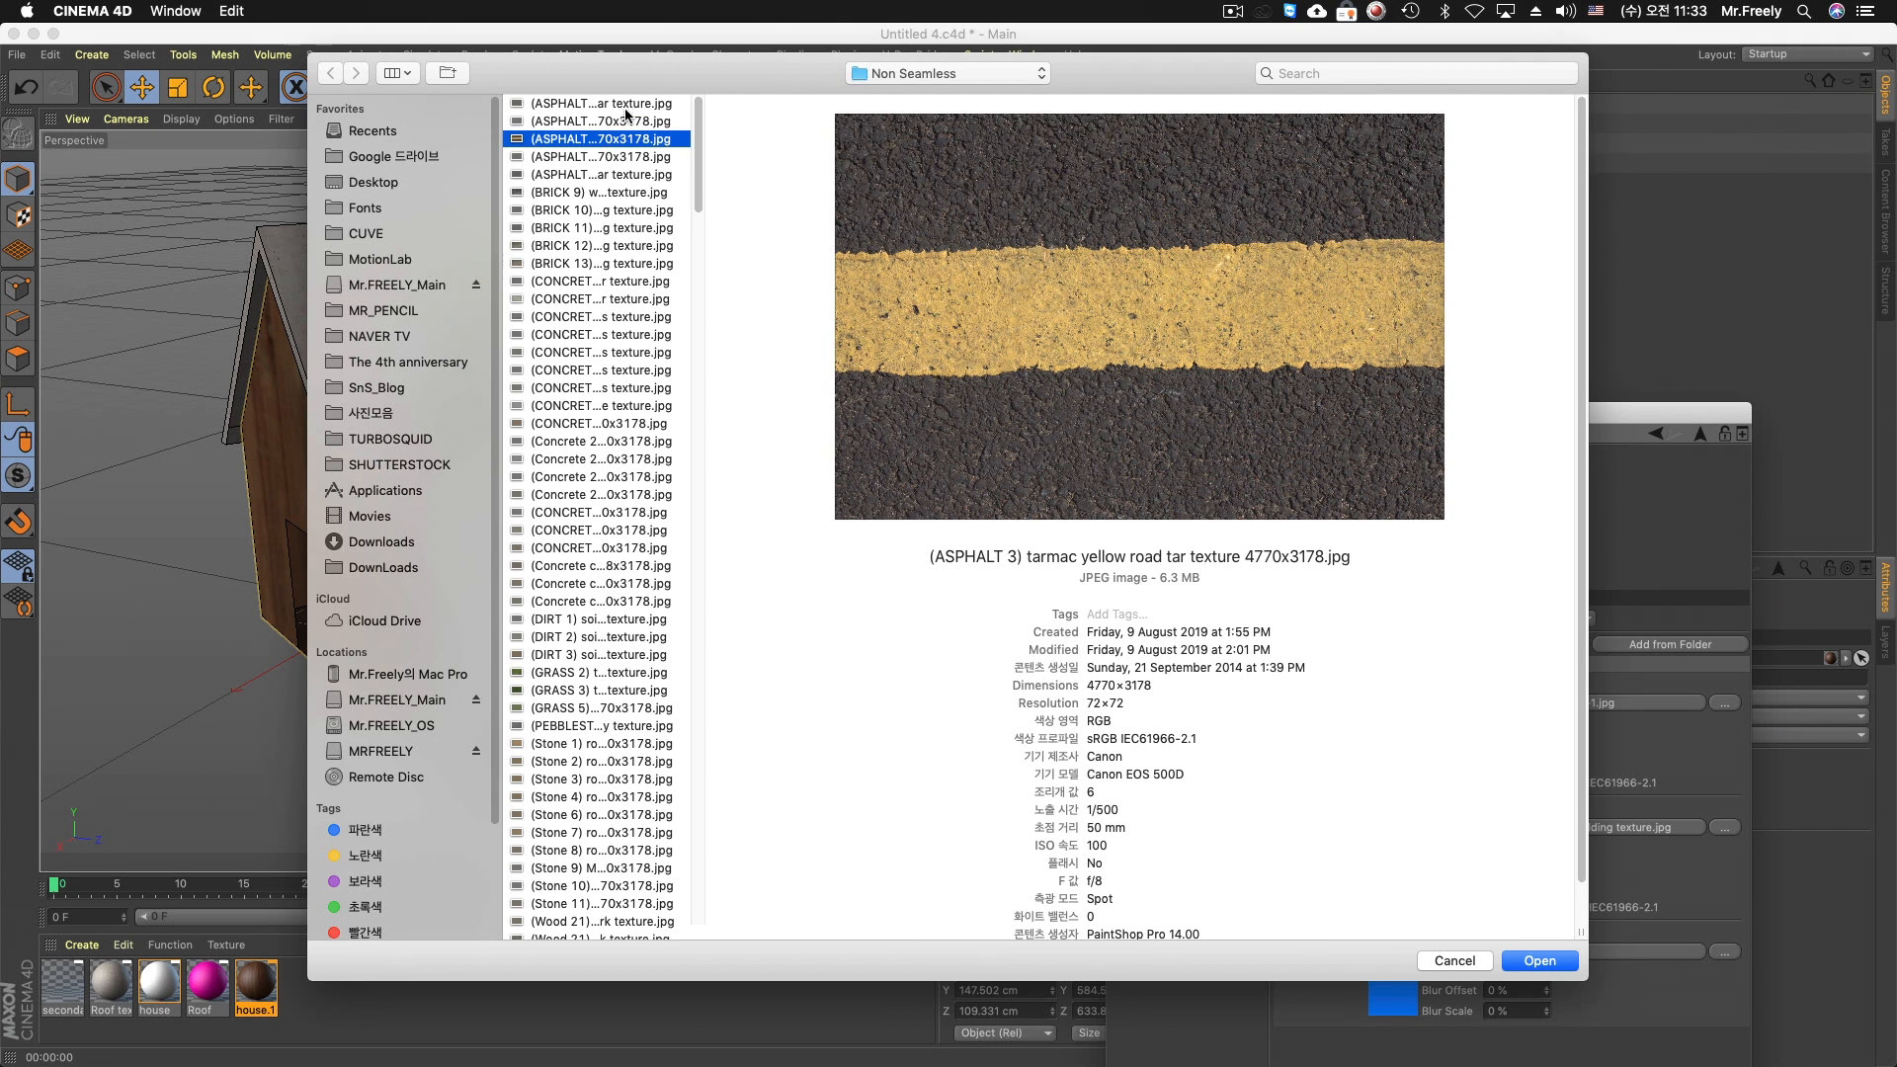
{"action": "left_click", "coordinate": [625, 108]}
{"action": "left_click", "coordinate": [614, 424]}
{"action": "left_click", "coordinate": [607, 530]}
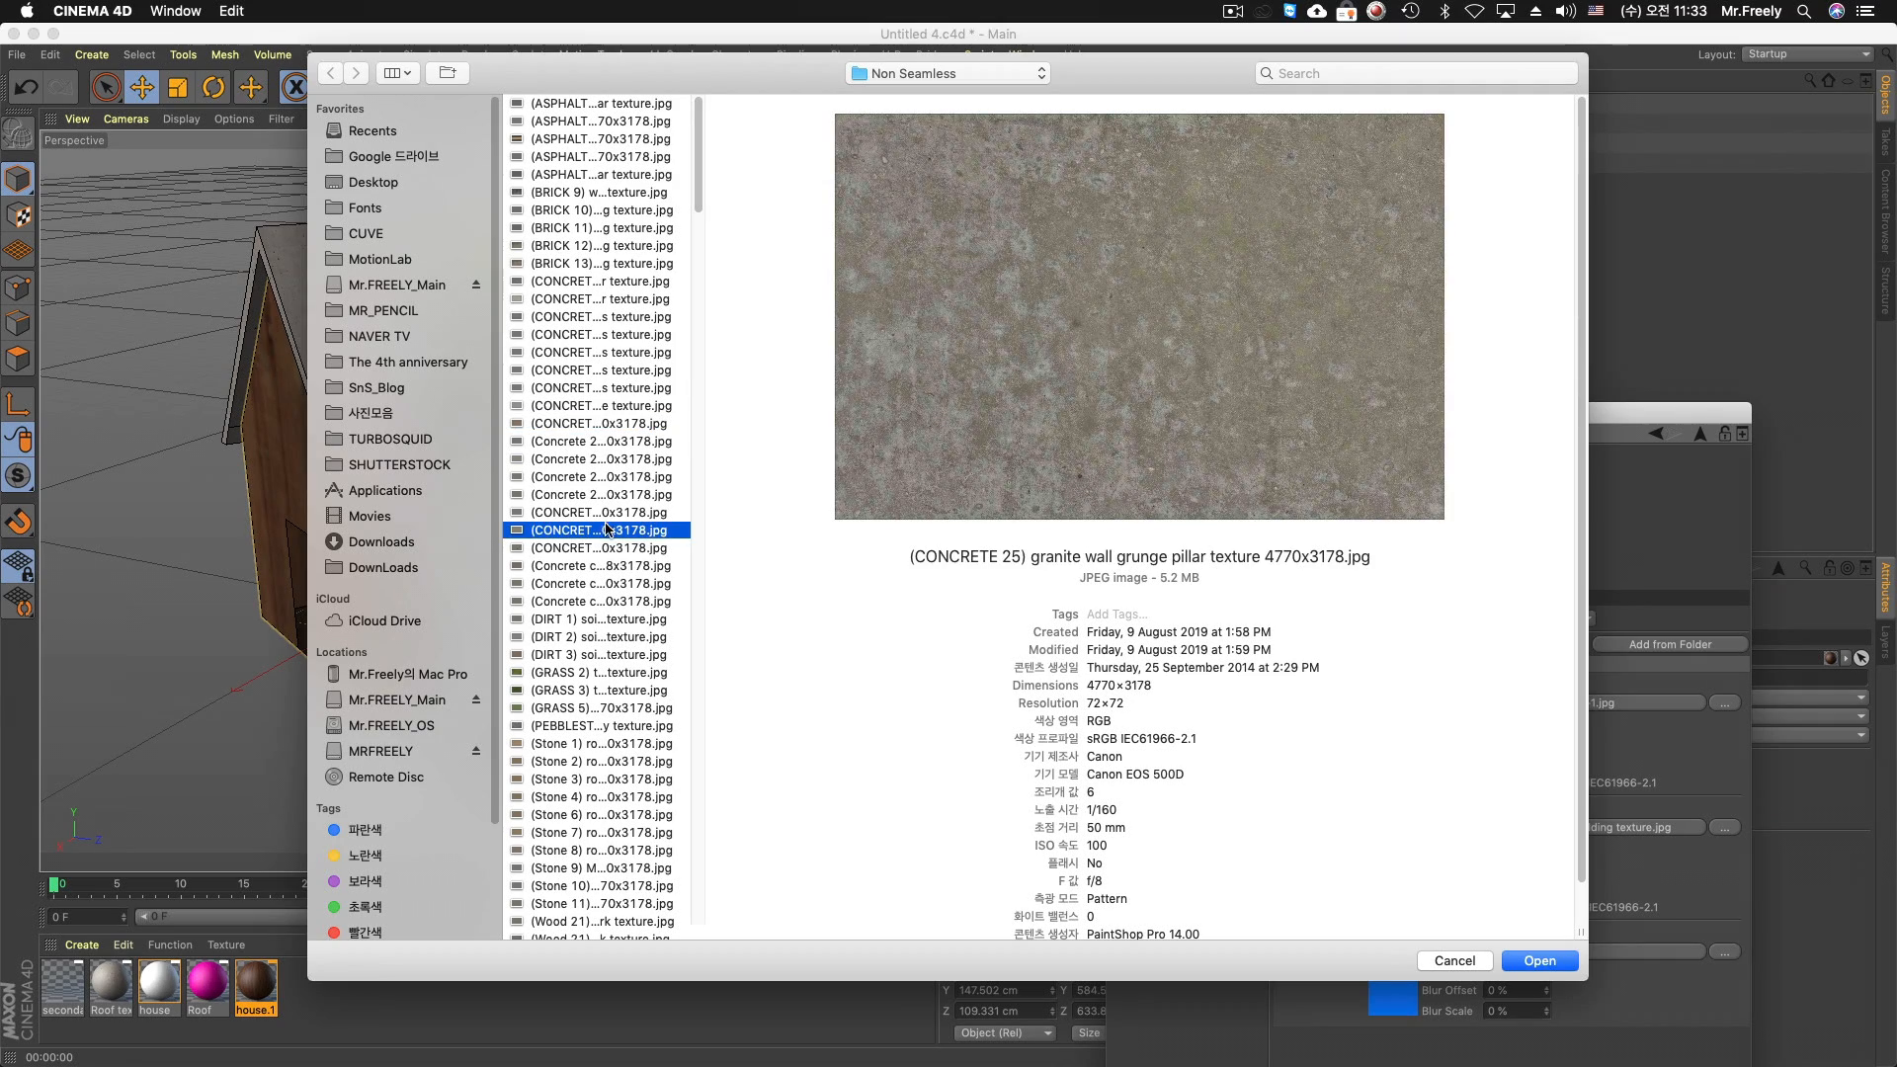
{"action": "left_click", "coordinate": [586, 634]}
{"action": "left_click", "coordinate": [620, 764]}
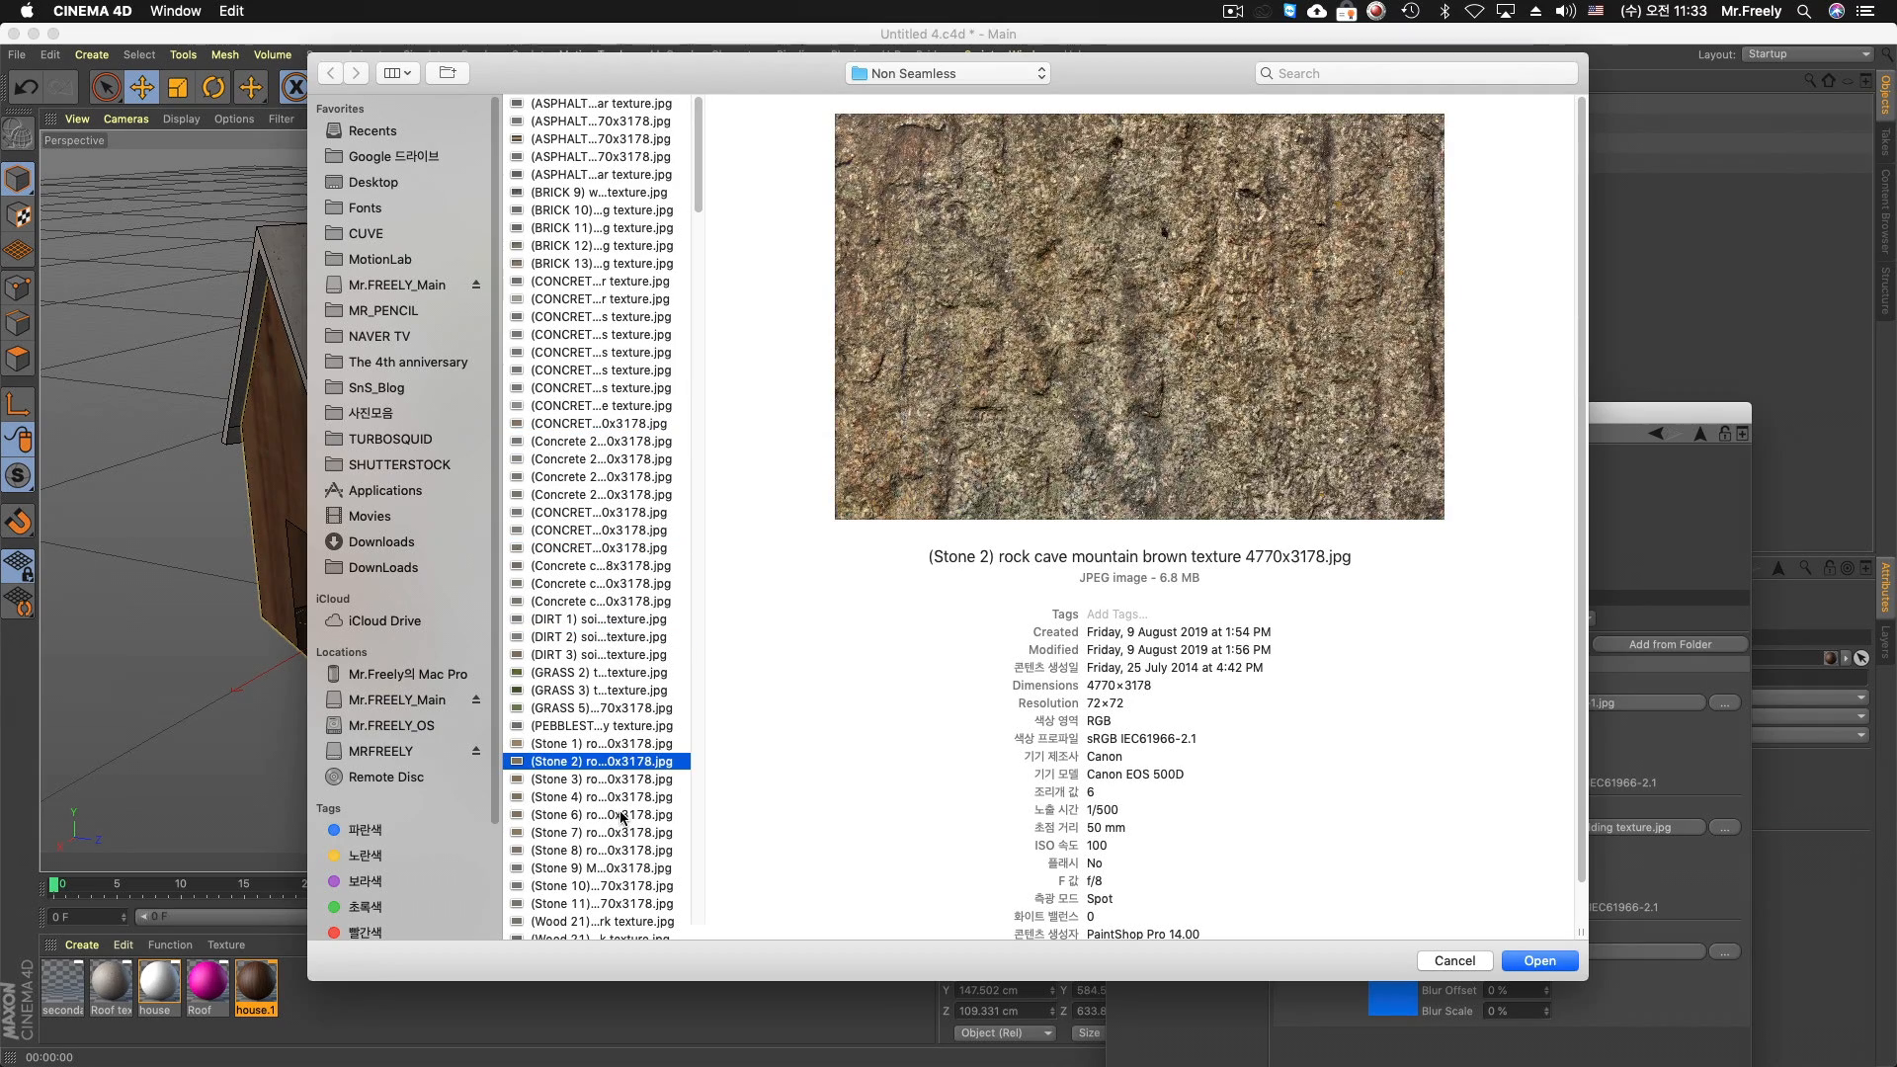
{"action": "left_click", "coordinate": [622, 815]}
{"action": "scroll", "coordinate": [623, 593], "scroll_direction": "down", "scroll_amount": 15}
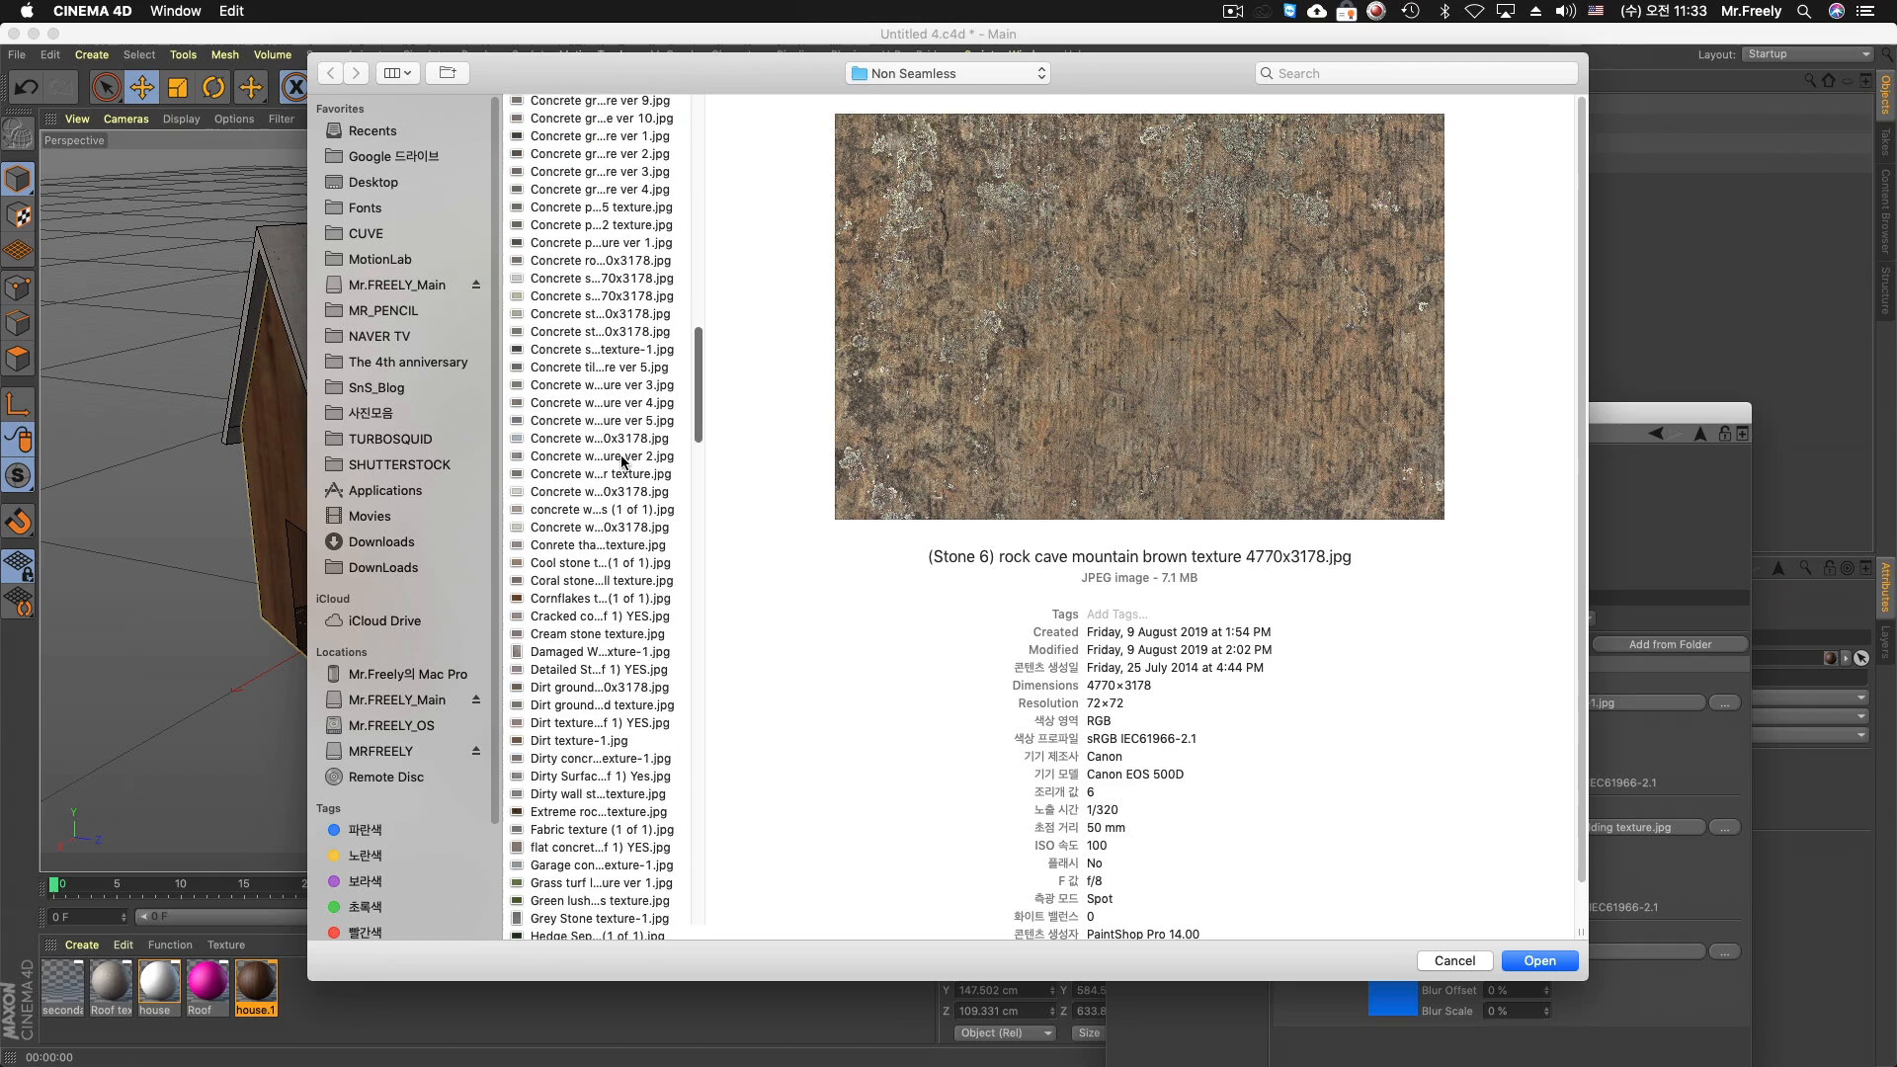
{"action": "left_click", "coordinate": [622, 457]}
{"action": "left_click", "coordinate": [613, 578]}
{"action": "left_click", "coordinate": [604, 702]}
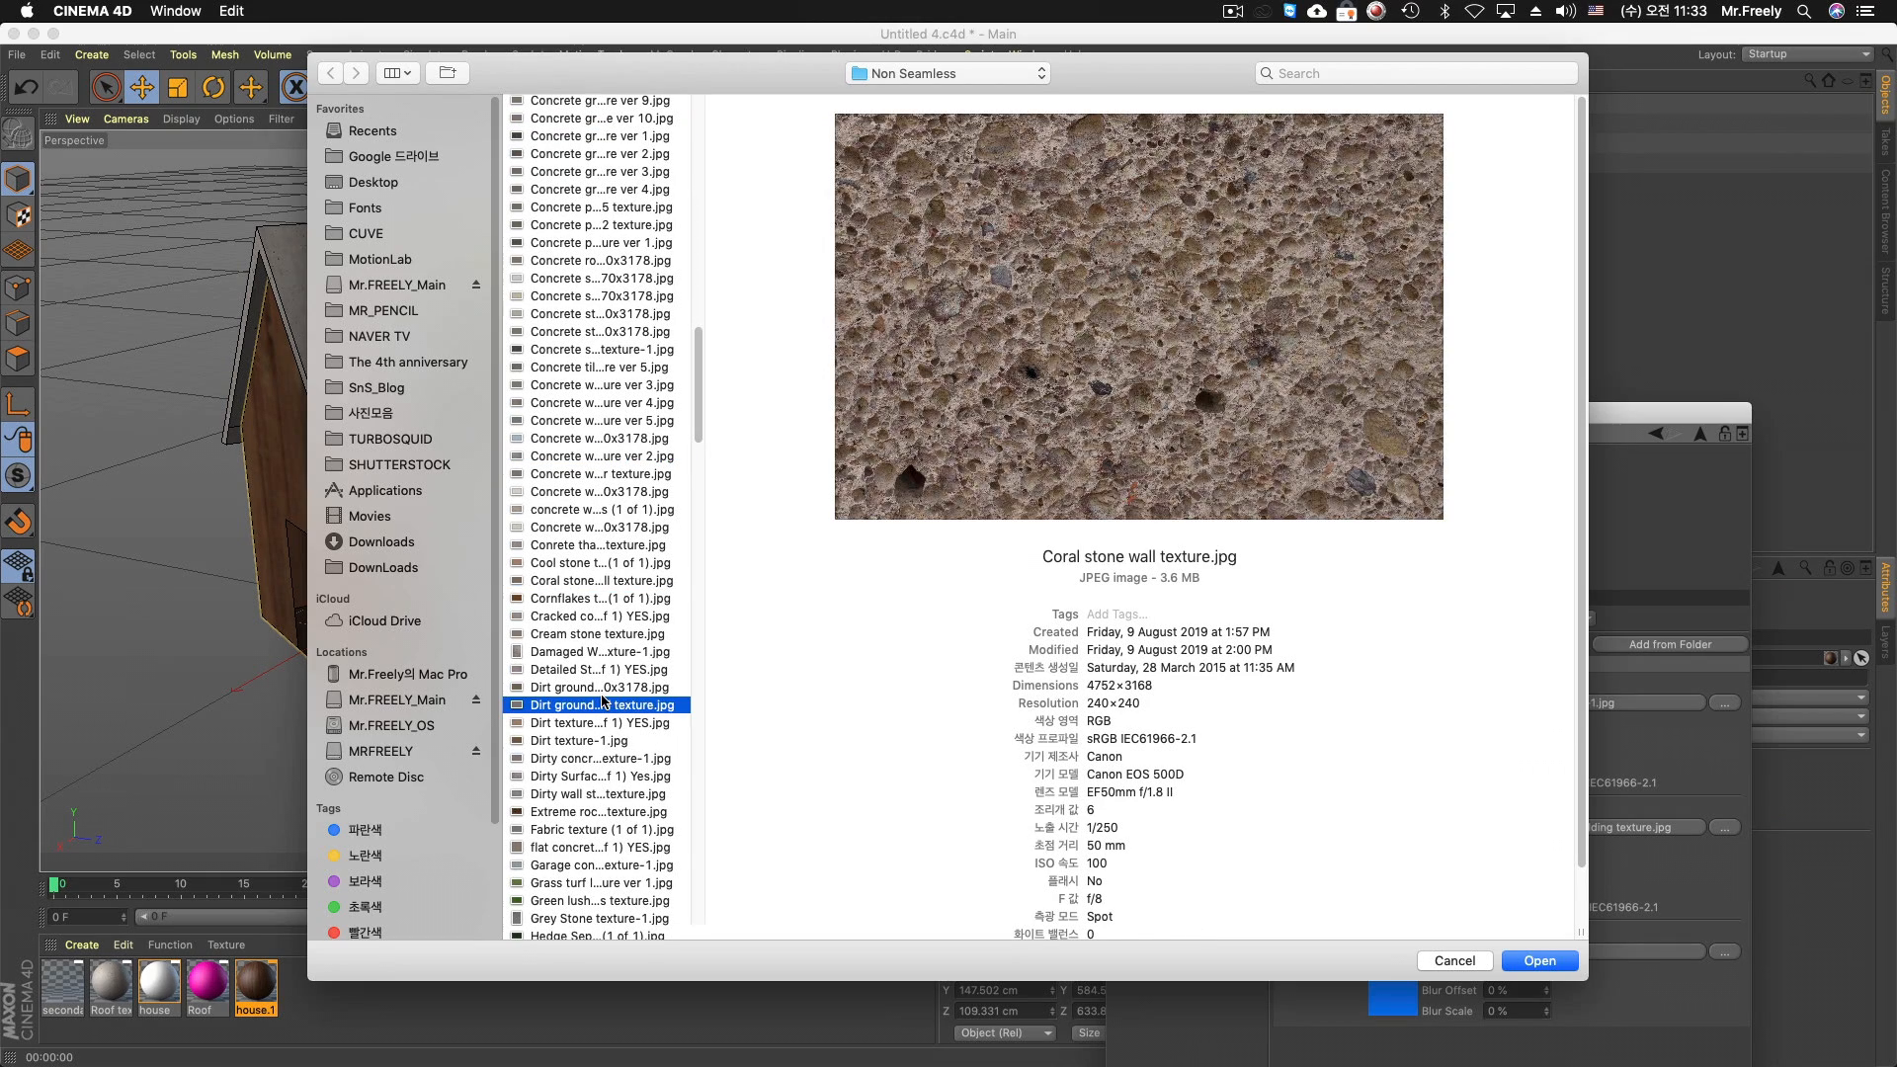
{"action": "left_click", "coordinate": [604, 758]}
Preview the metal and marble textures in the Non Seamless folder as candidates for Texture 3
{"action": "scroll", "coordinate": [605, 771], "scroll_direction": "down", "scroll_amount": 10}
{"action": "left_click", "coordinate": [620, 752]}
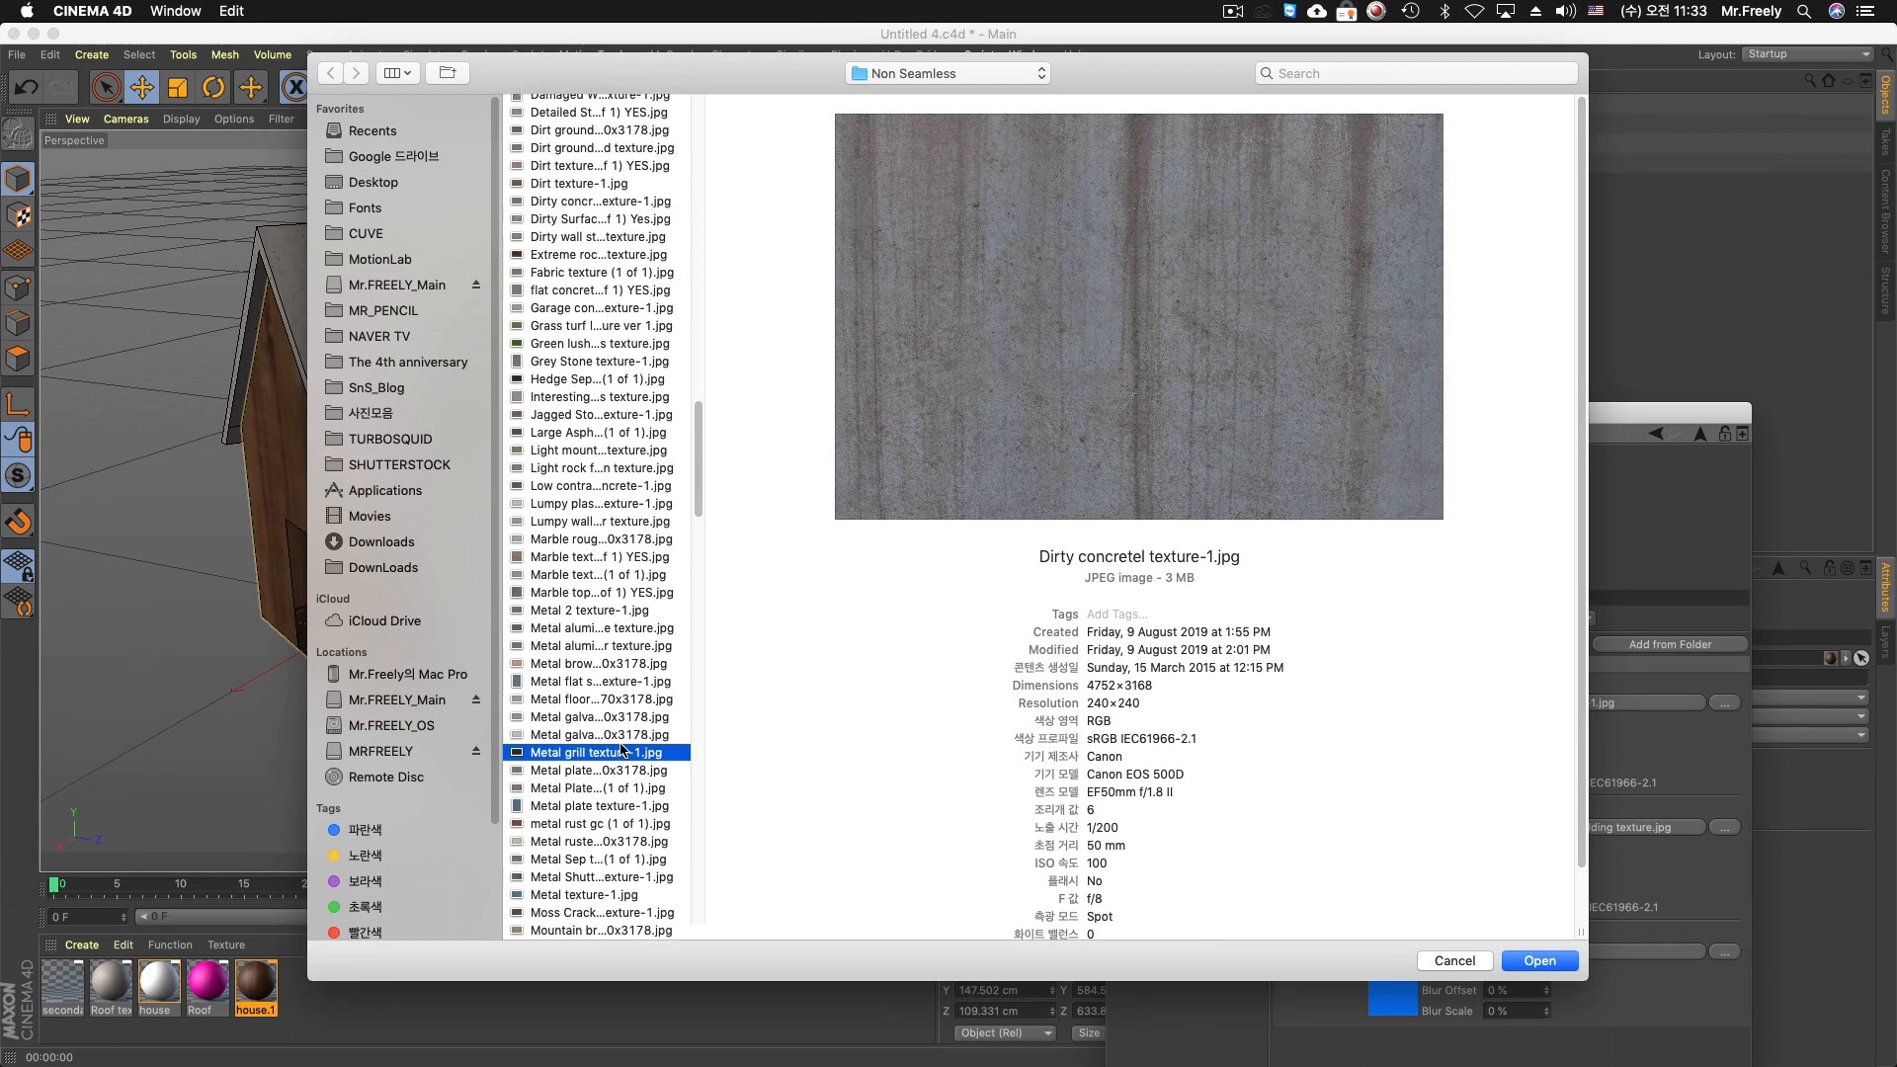
{"action": "left_click", "coordinate": [626, 629]}
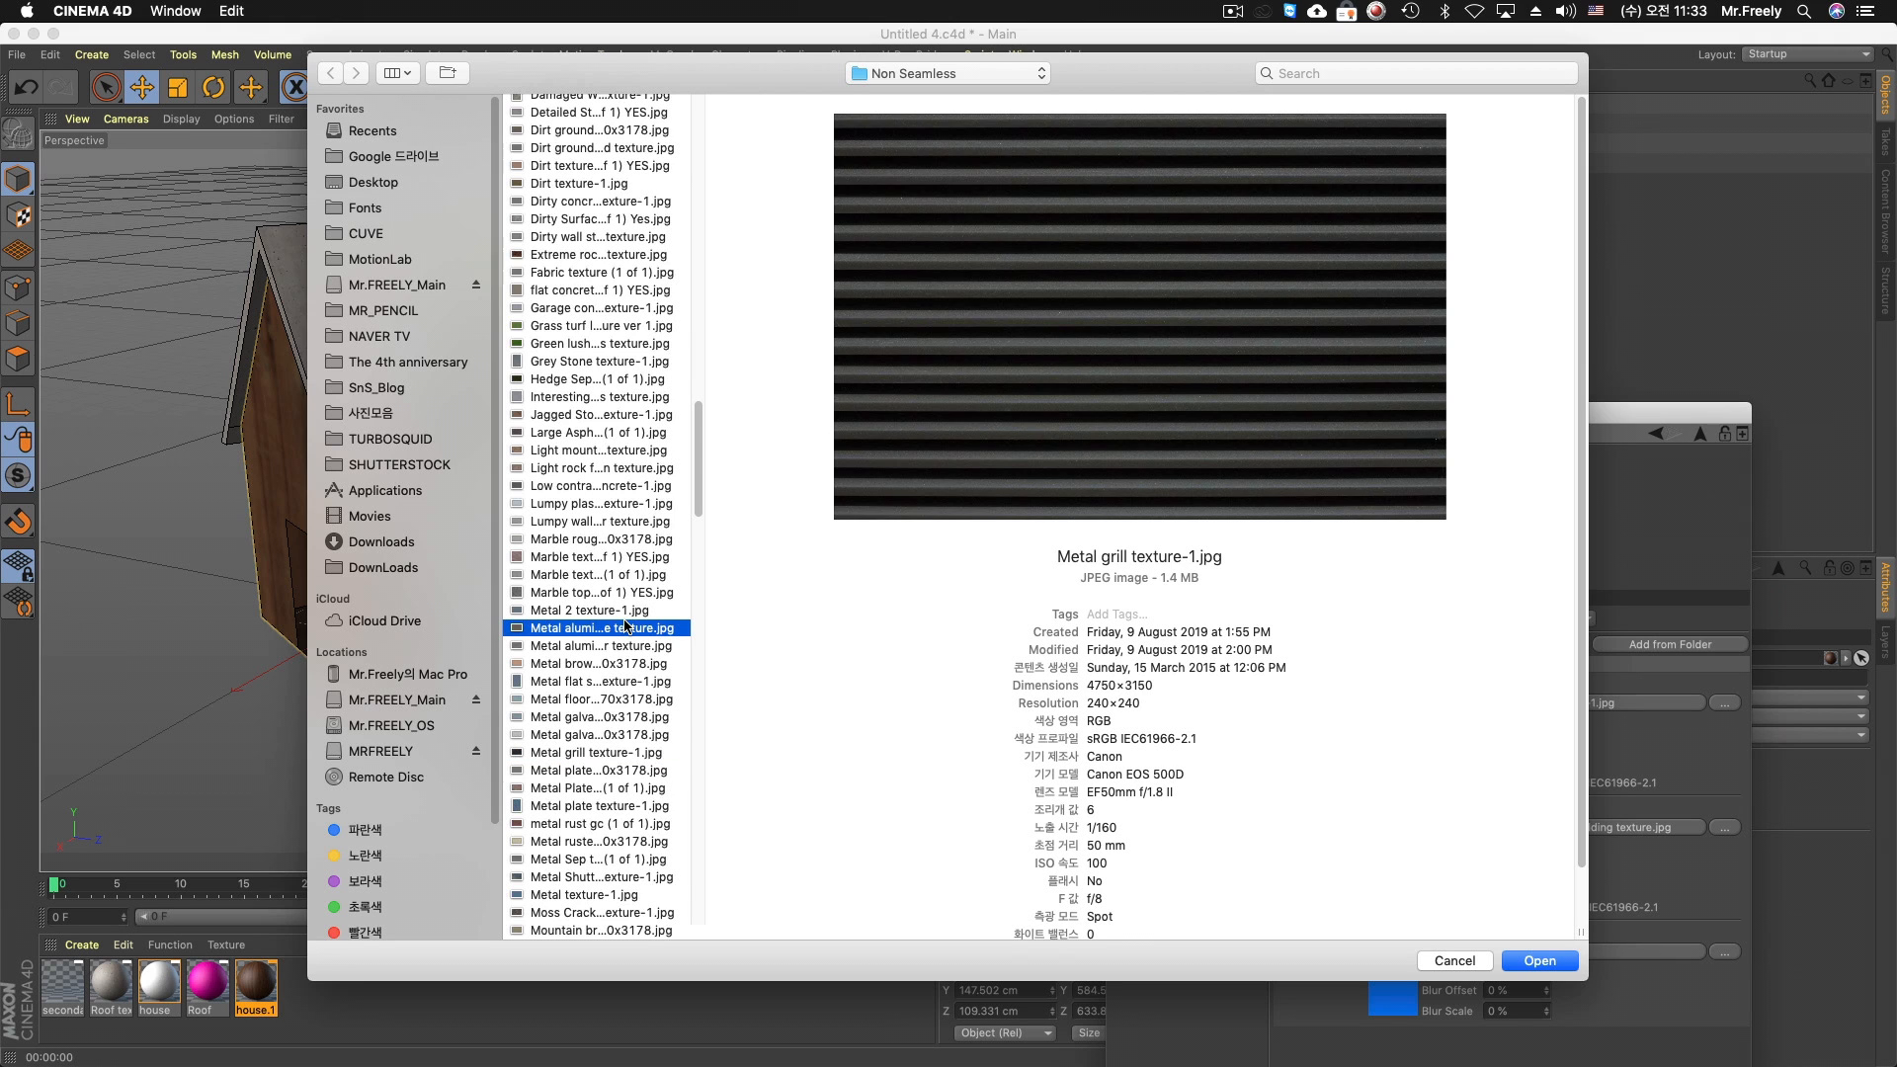
{"action": "left_click", "coordinate": [613, 664]}
{"action": "left_click", "coordinate": [612, 611]}
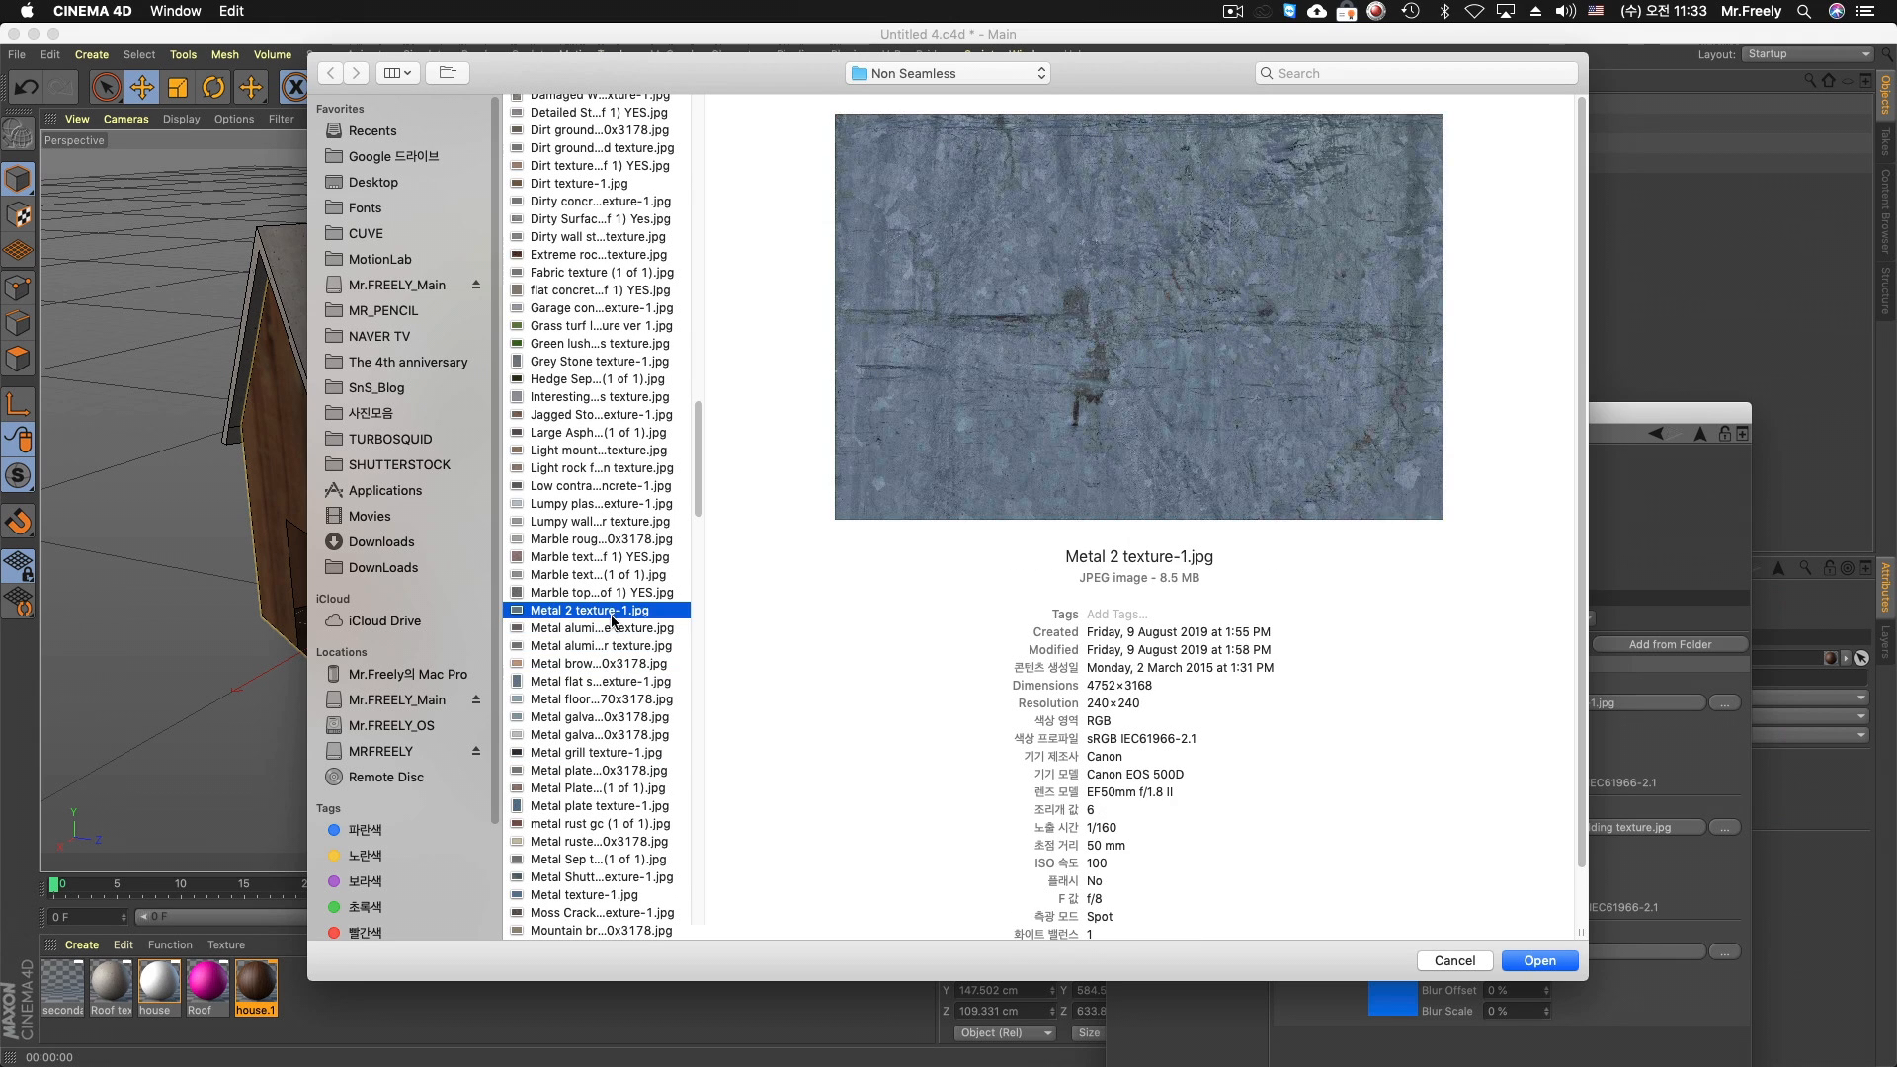
{"action": "left_click", "coordinate": [612, 645]}
{"action": "left_click", "coordinate": [613, 592]}
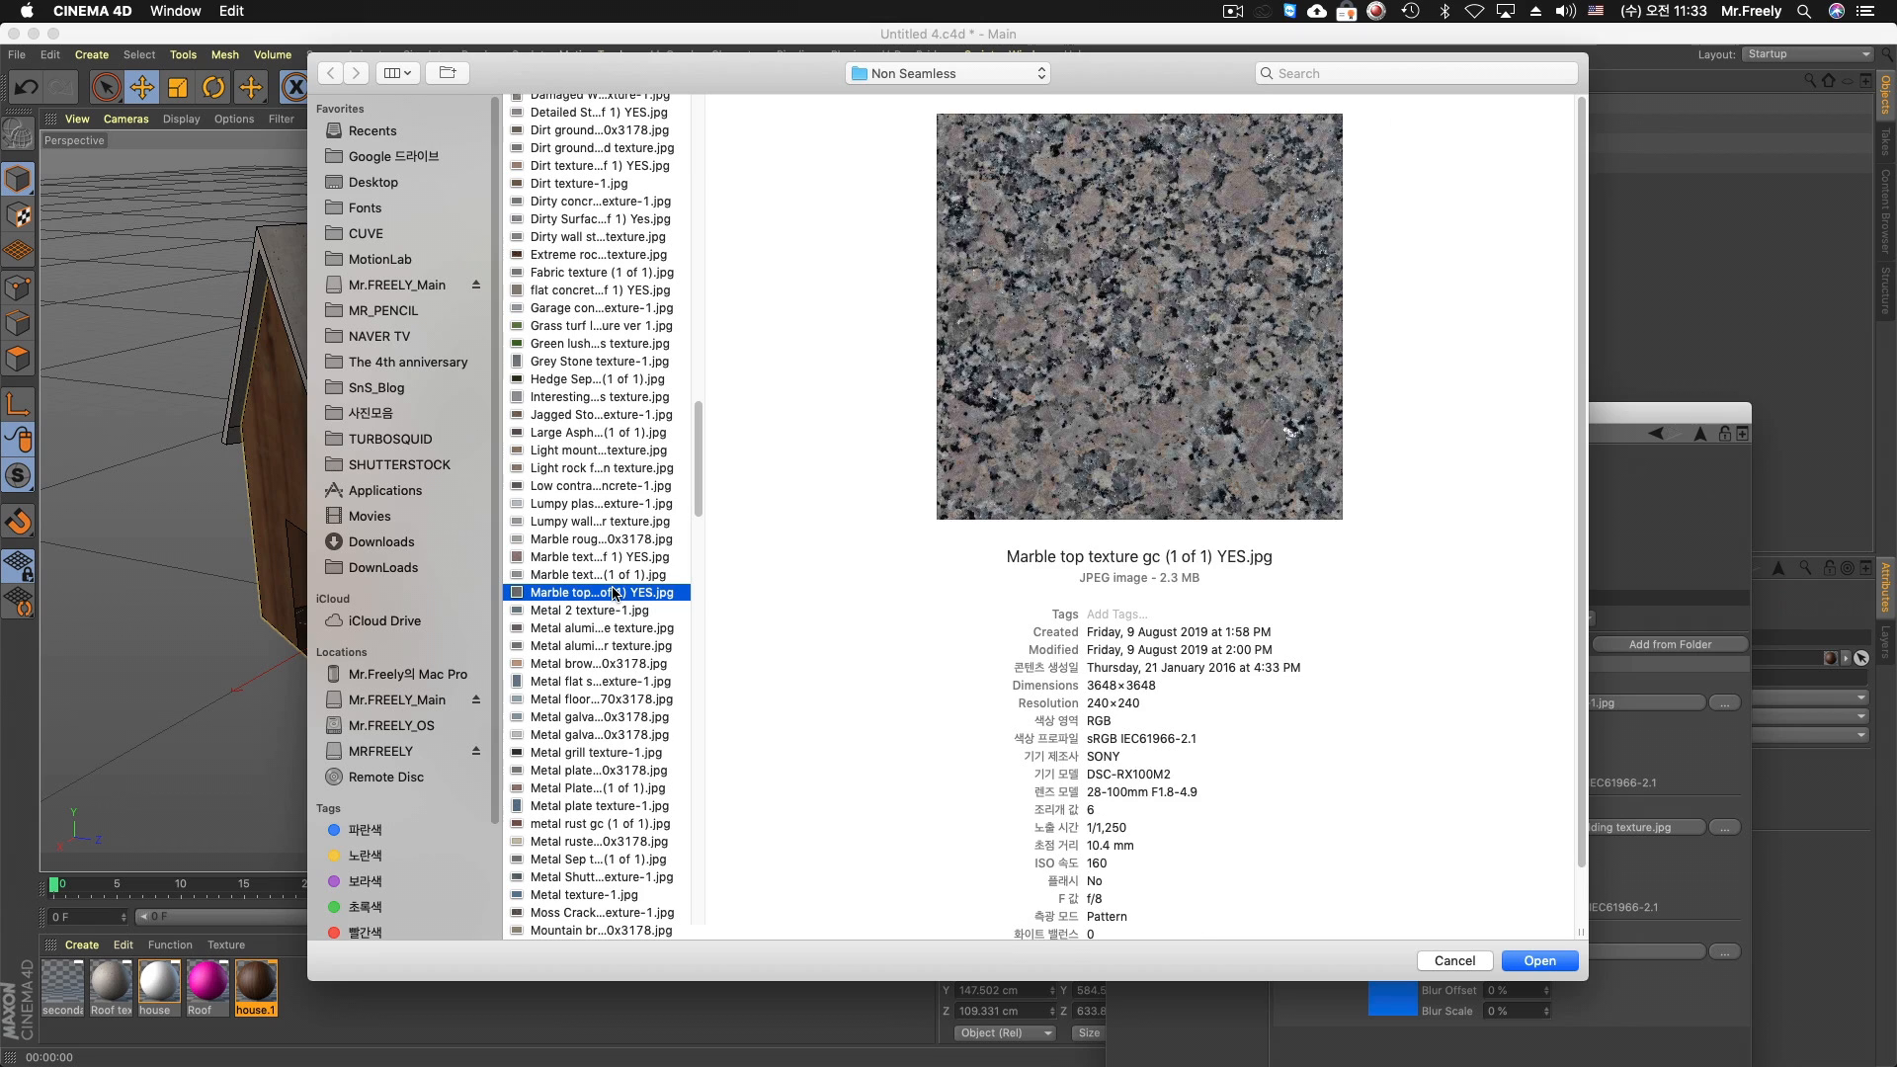
{"action": "left_click", "coordinate": [614, 575]}
{"action": "left_click", "coordinate": [594, 717]}
{"action": "left_click", "coordinate": [600, 807]}
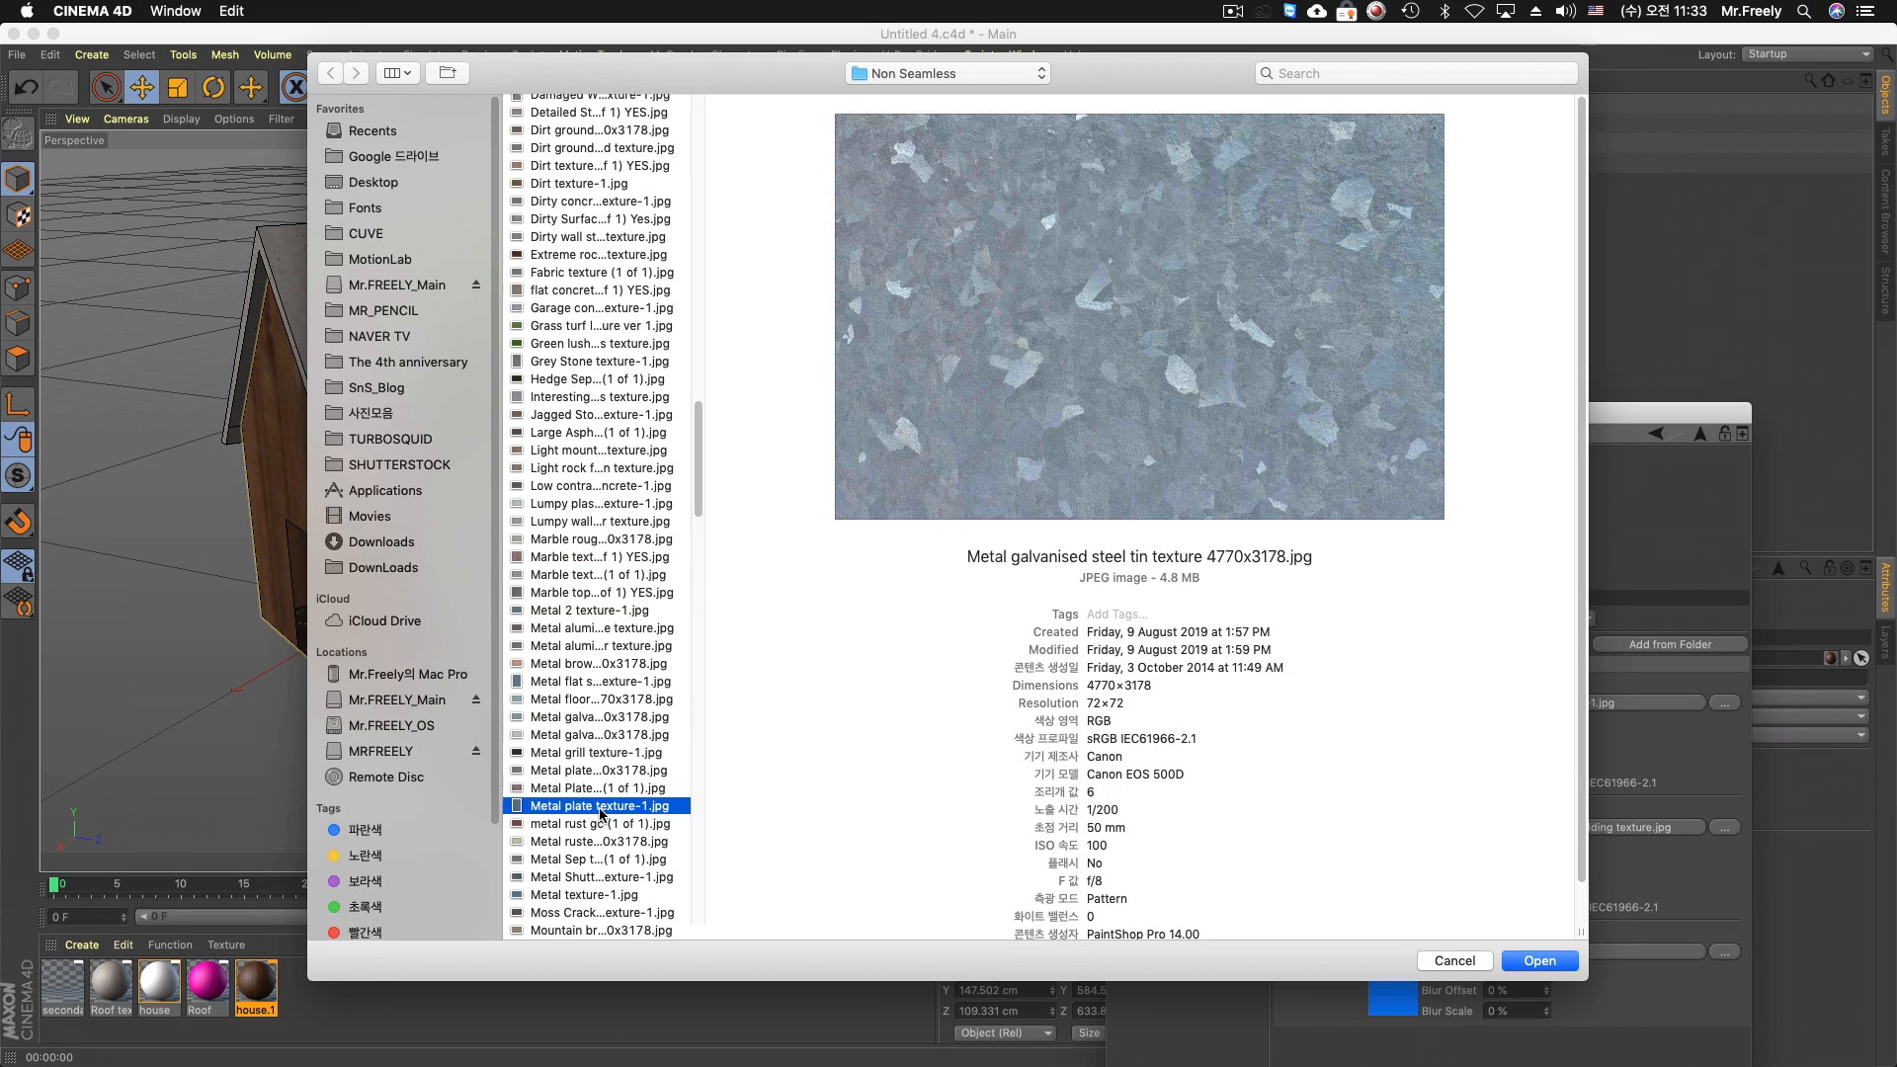
{"action": "left_click", "coordinate": [609, 859]}
{"action": "scroll", "coordinate": [605, 849], "scroll_direction": "down", "scroll_amount": 5}
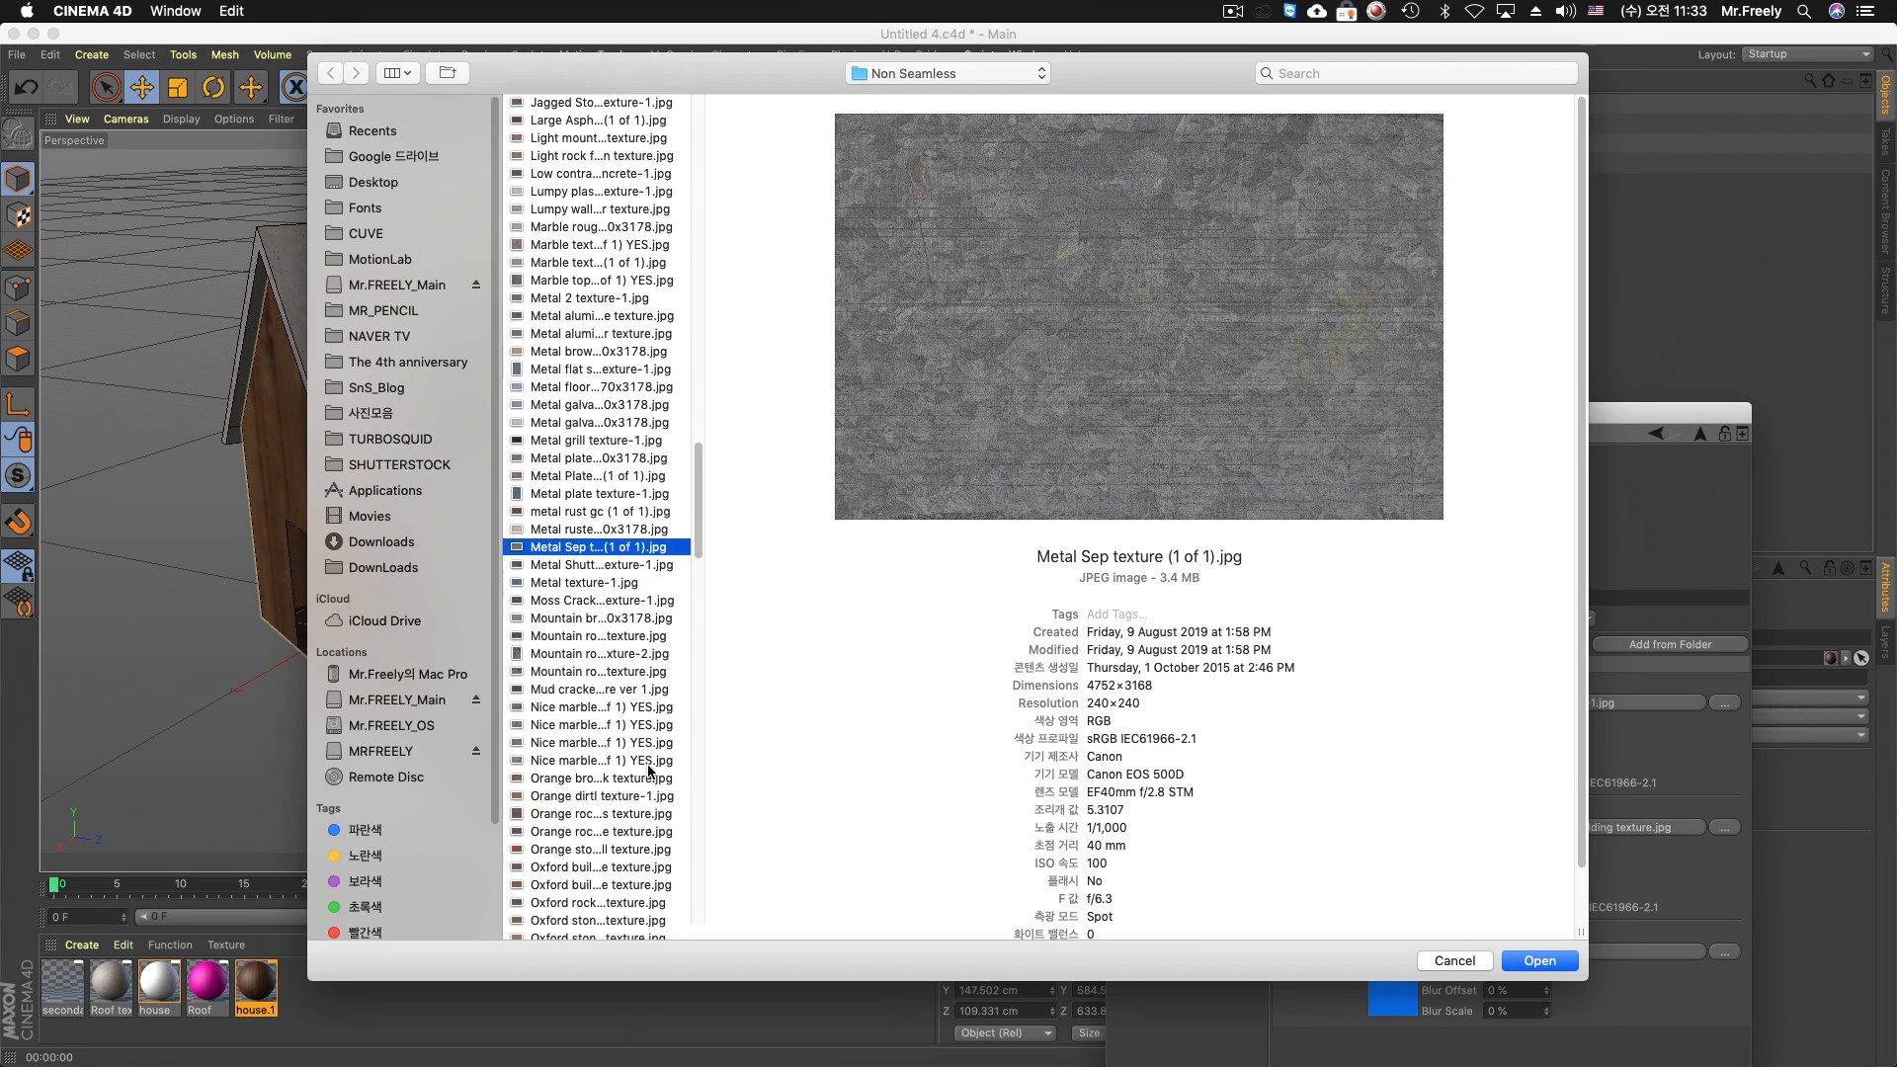
Preview the cracked mud, red paint, pebble and stone wall textures in the Non Seamless folder for Texture 3
{"action": "left_click", "coordinate": [612, 619]}
{"action": "left_click", "coordinate": [602, 689]}
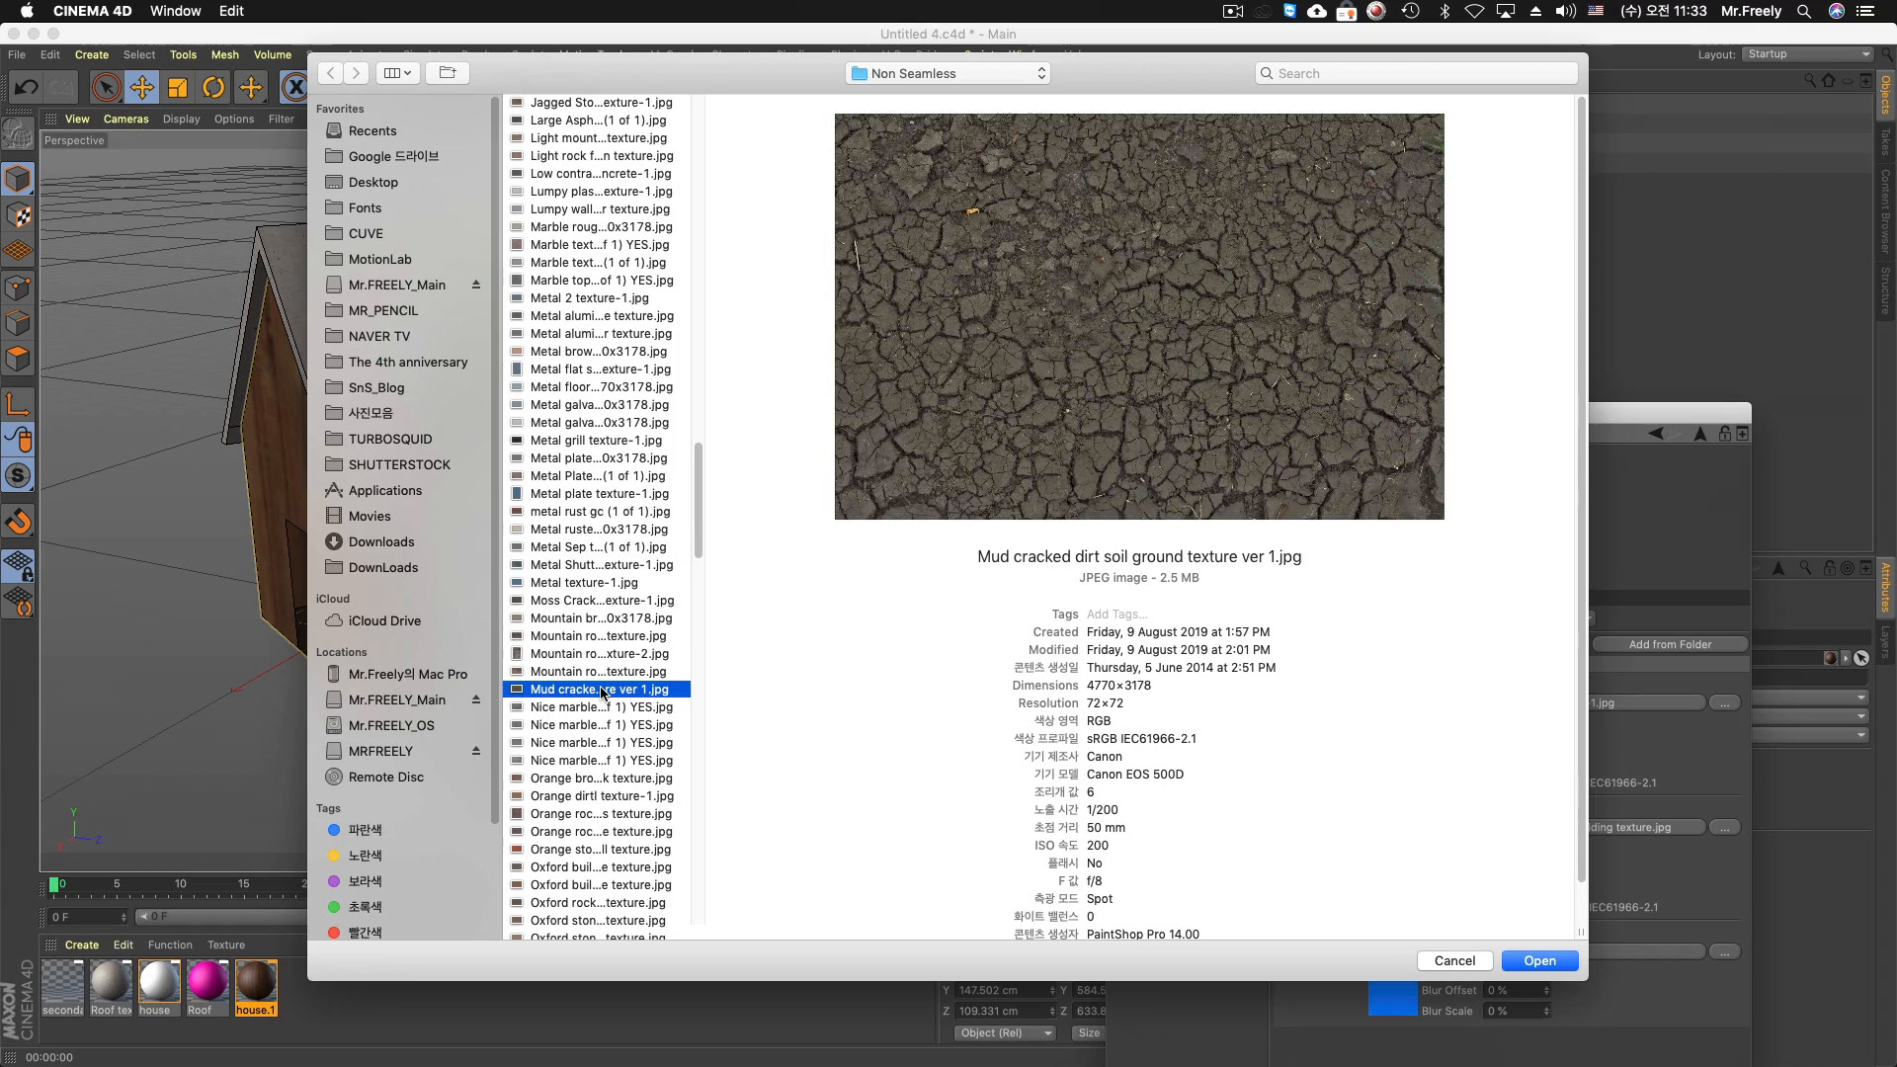
{"action": "left_click", "coordinate": [604, 761]}
{"action": "left_click", "coordinate": [598, 832]}
{"action": "scroll", "coordinate": [598, 833], "scroll_direction": "down", "scroll_amount": 9}
{"action": "left_click", "coordinate": [601, 817]}
{"action": "left_click", "coordinate": [604, 675]}
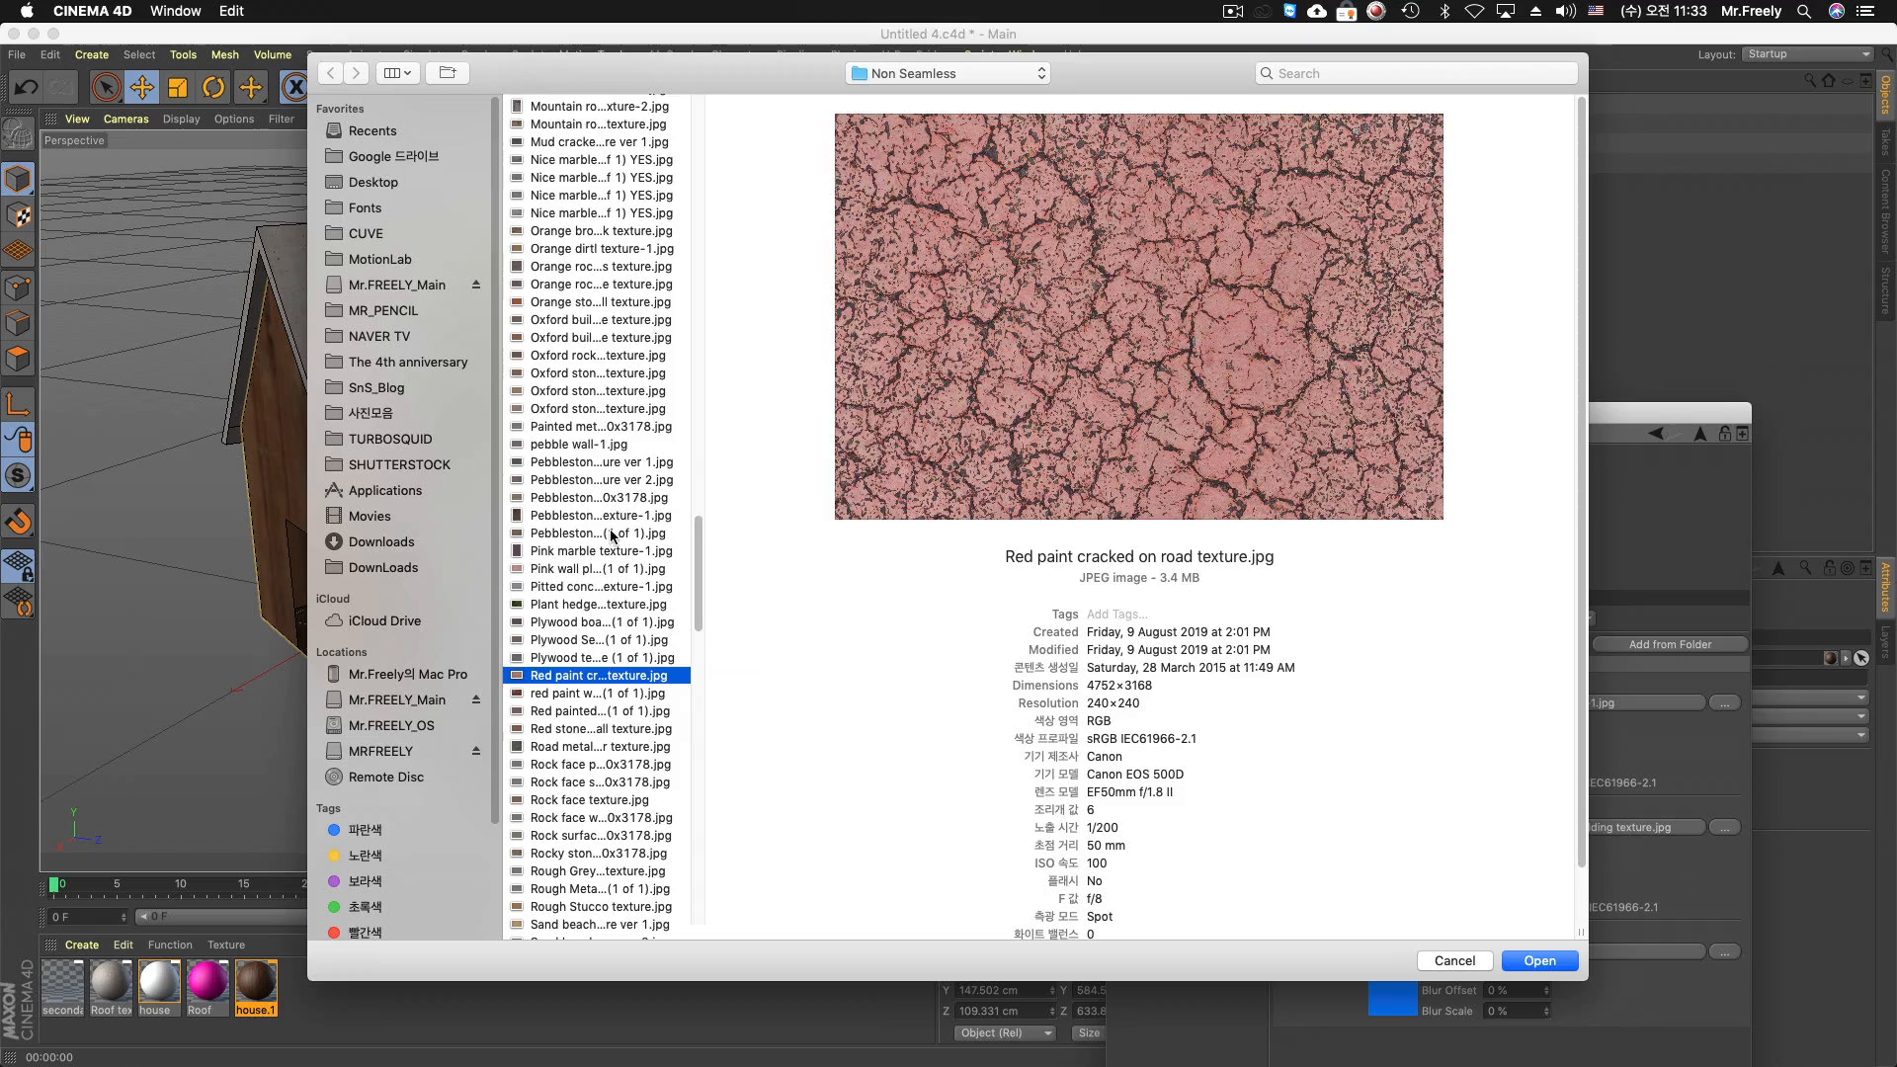
{"action": "left_click", "coordinate": [609, 533]}
{"action": "scroll", "coordinate": [601, 681], "scroll_direction": "down", "scroll_amount": 6}
{"action": "scroll", "coordinate": [601, 680], "scroll_direction": "down", "scroll_amount": 8}
{"action": "left_click", "coordinate": [611, 748]}
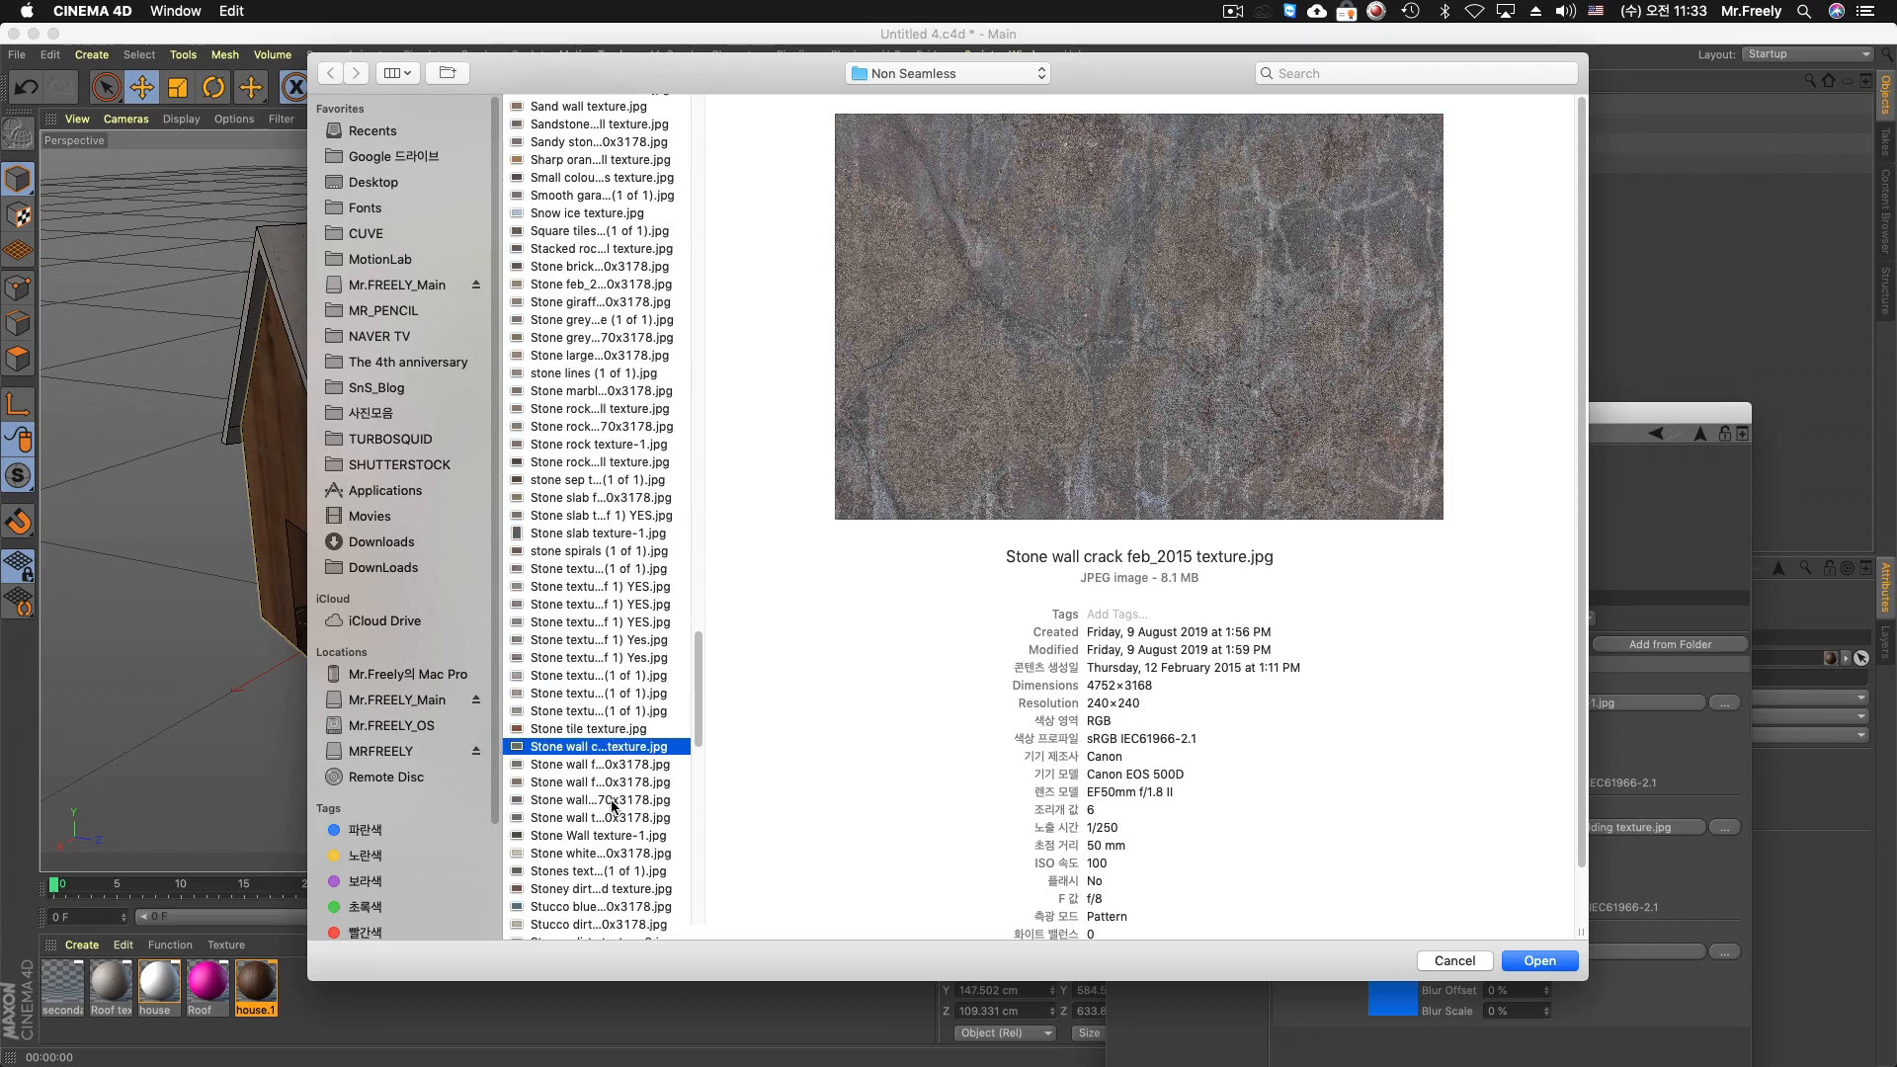
{"action": "left_click", "coordinate": [610, 800]}
{"action": "scroll", "coordinate": [611, 801], "scroll_direction": "down", "scroll_amount": 3}
{"action": "scroll", "coordinate": [610, 796], "scroll_direction": "down", "scroll_amount": 13}
Preview the wood bark, wood board and white stucco textures in the Non Seamless folder as candidates for Texture 3
{"action": "left_click", "coordinate": [600, 779]}
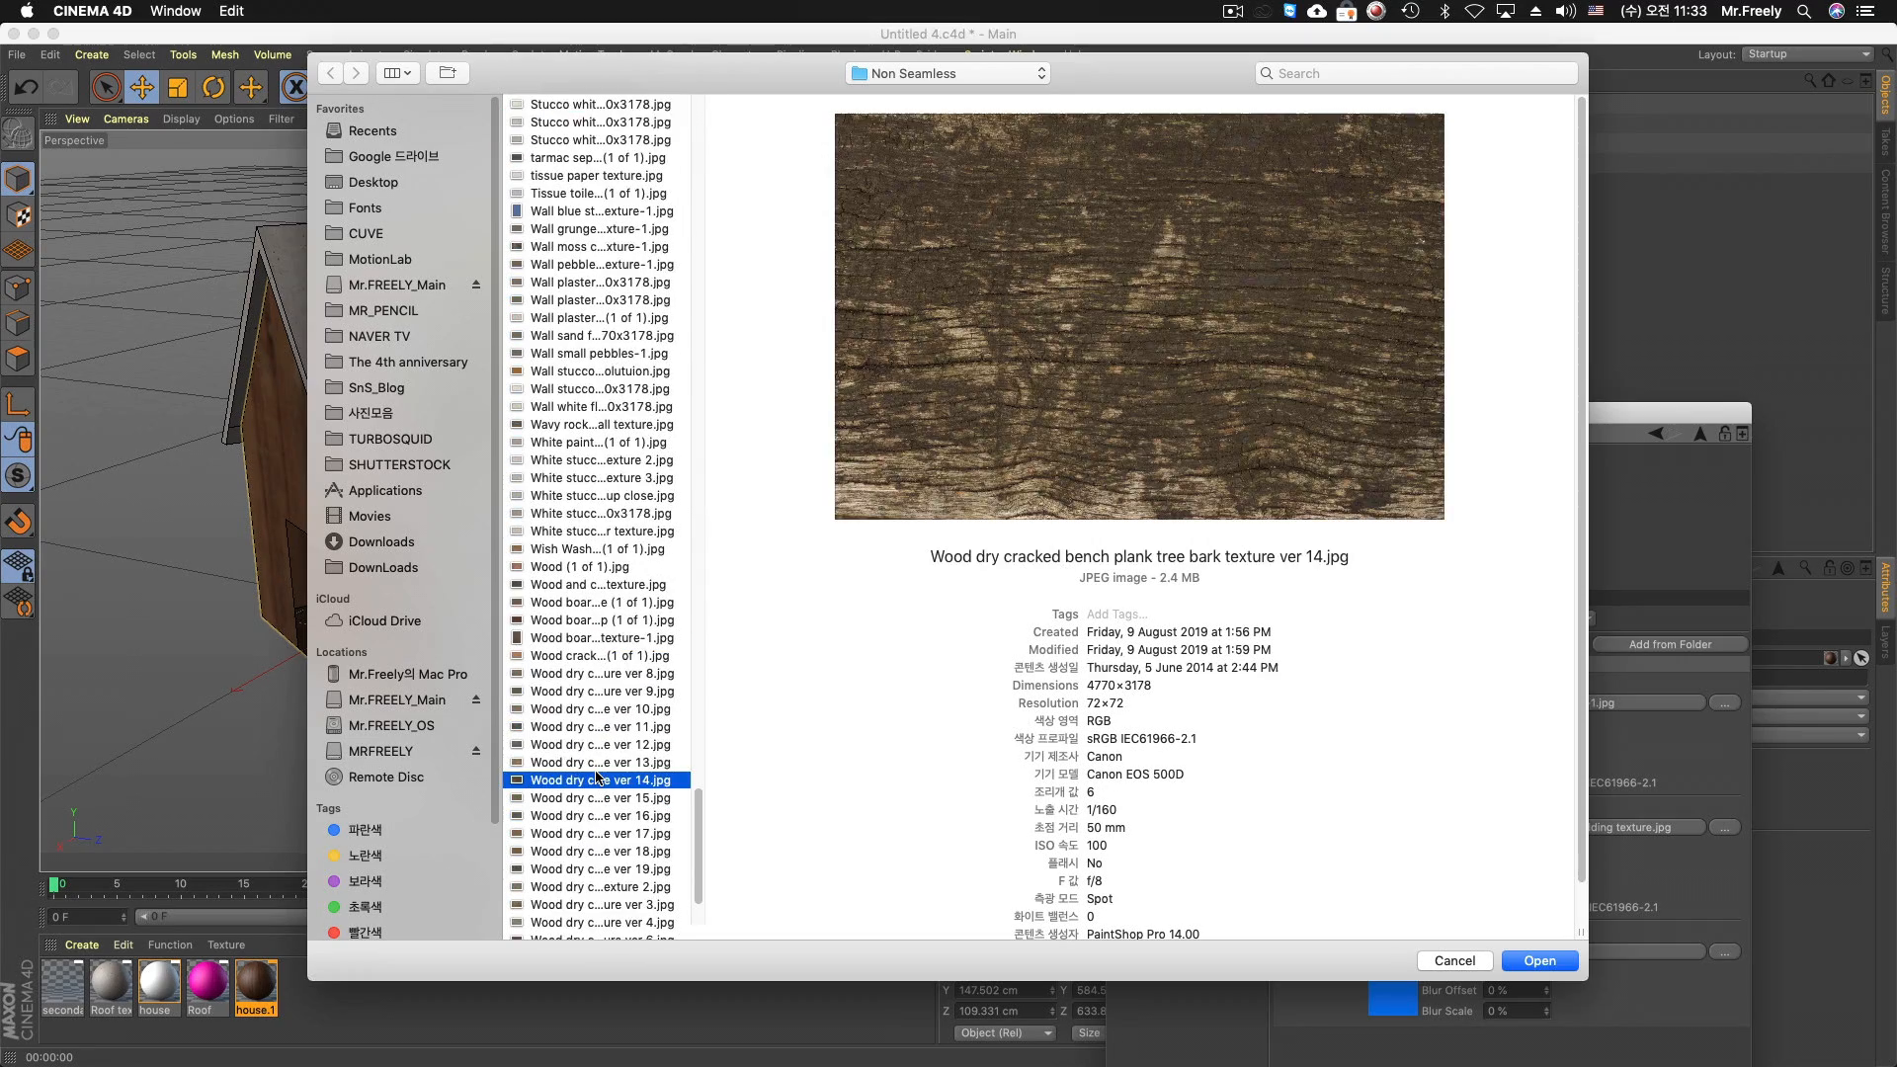
{"action": "left_click", "coordinate": [597, 691]}
{"action": "left_click", "coordinate": [648, 638]}
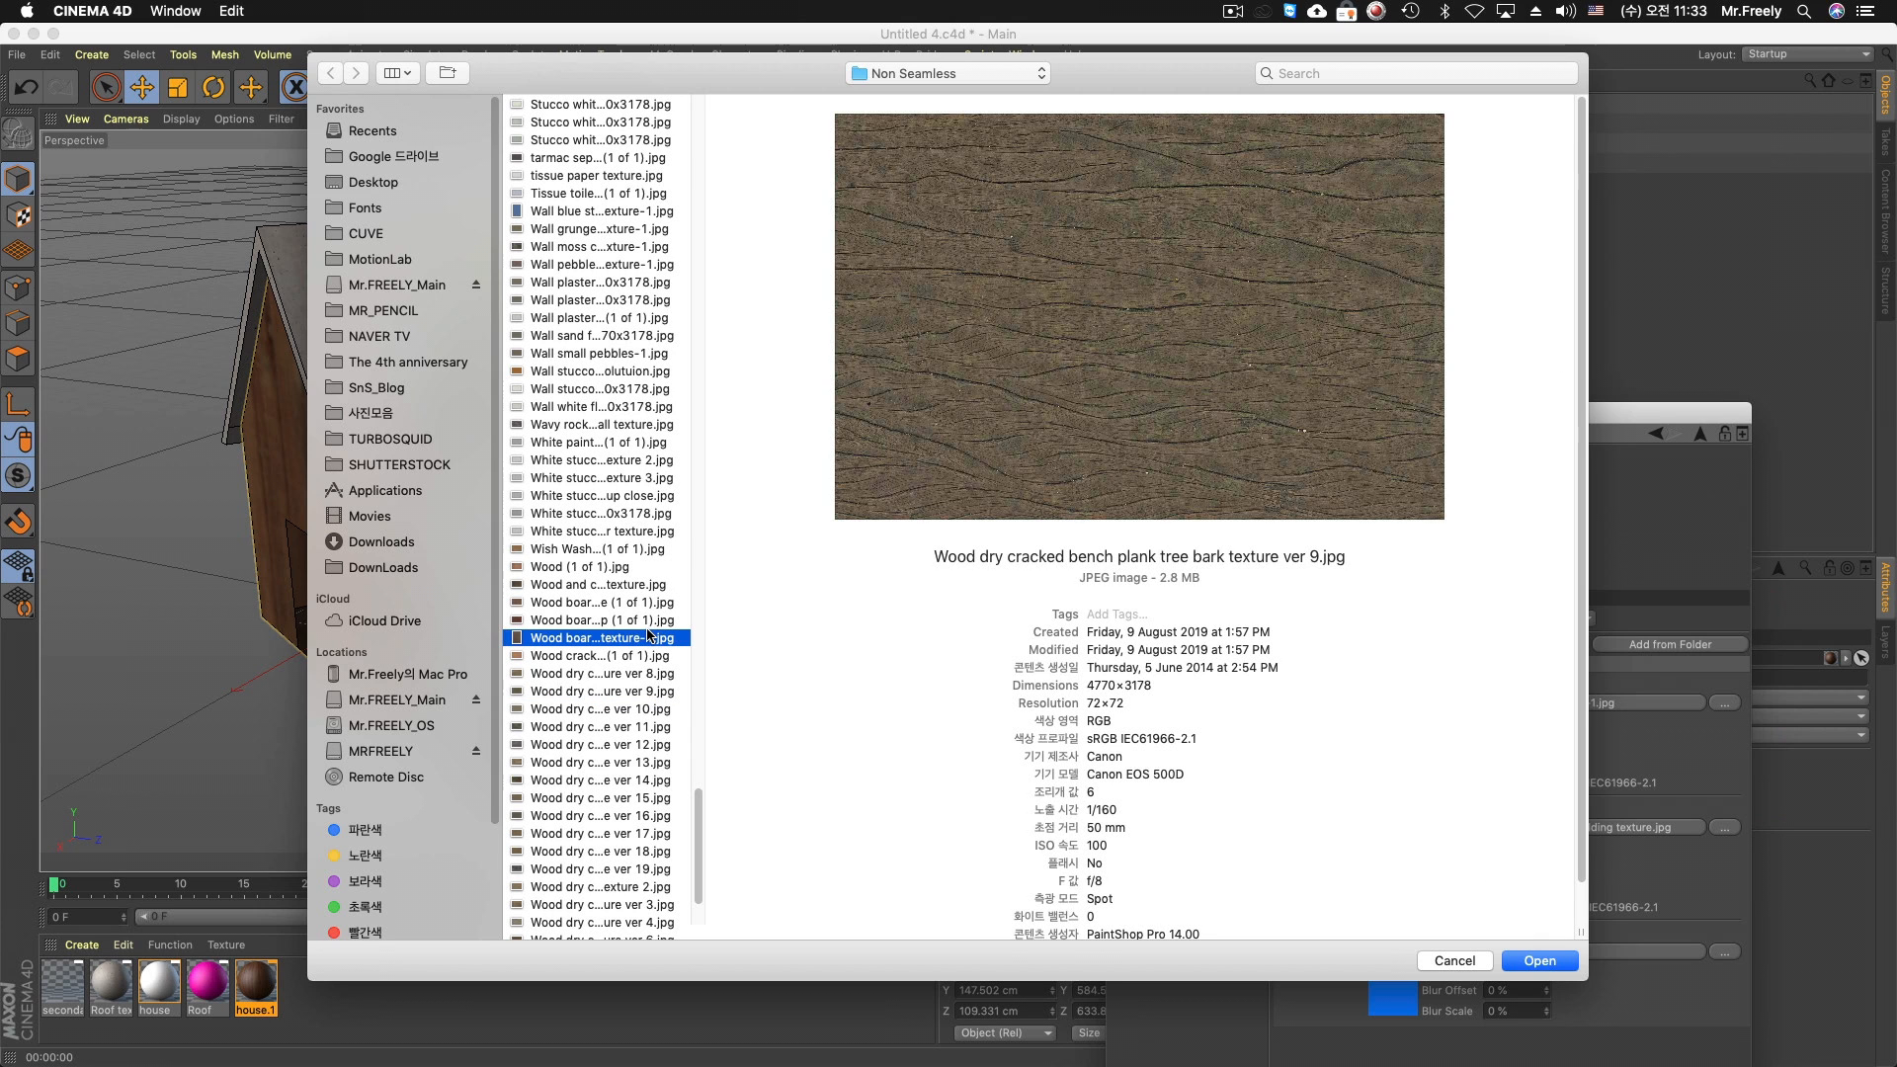
{"action": "left_click", "coordinate": [601, 533]}
{"action": "left_click", "coordinate": [603, 477]}
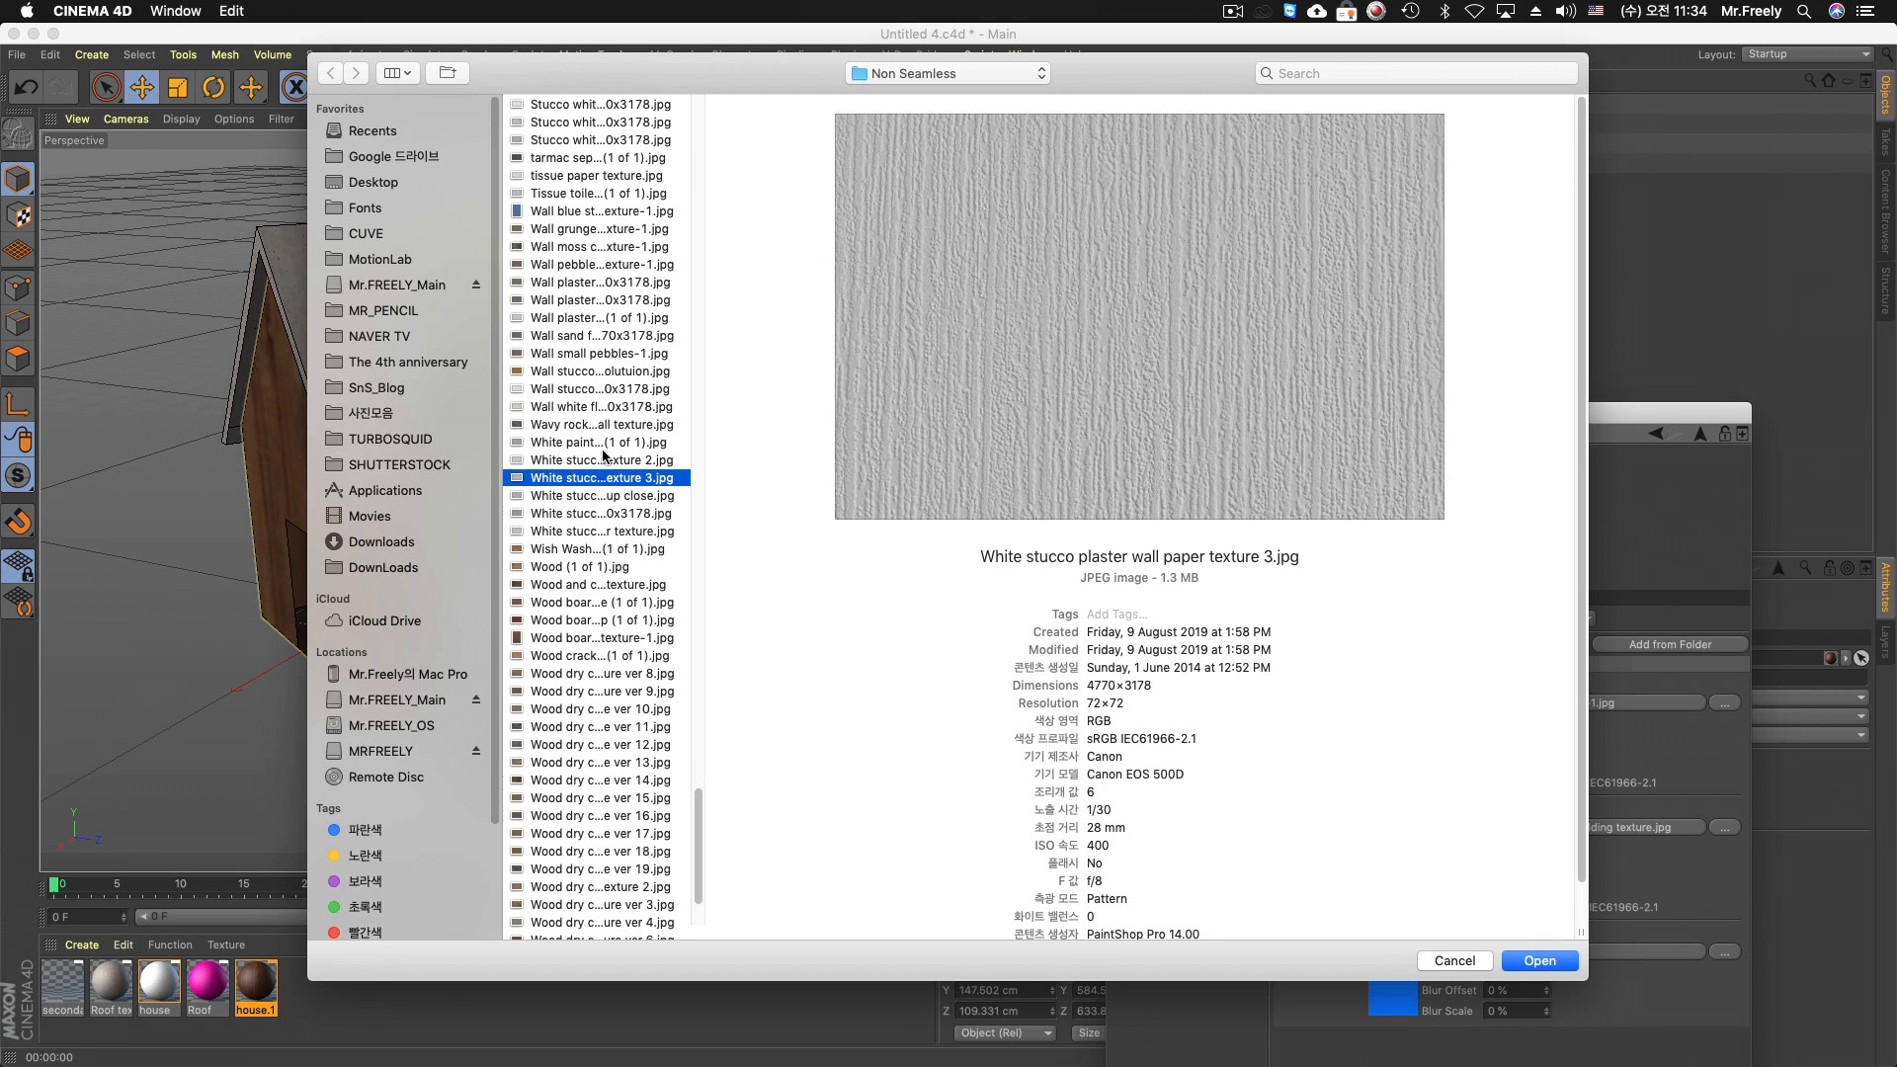
{"action": "left_click", "coordinate": [605, 424]}
{"action": "left_click", "coordinate": [610, 443]}
{"action": "left_click", "coordinate": [612, 478]}
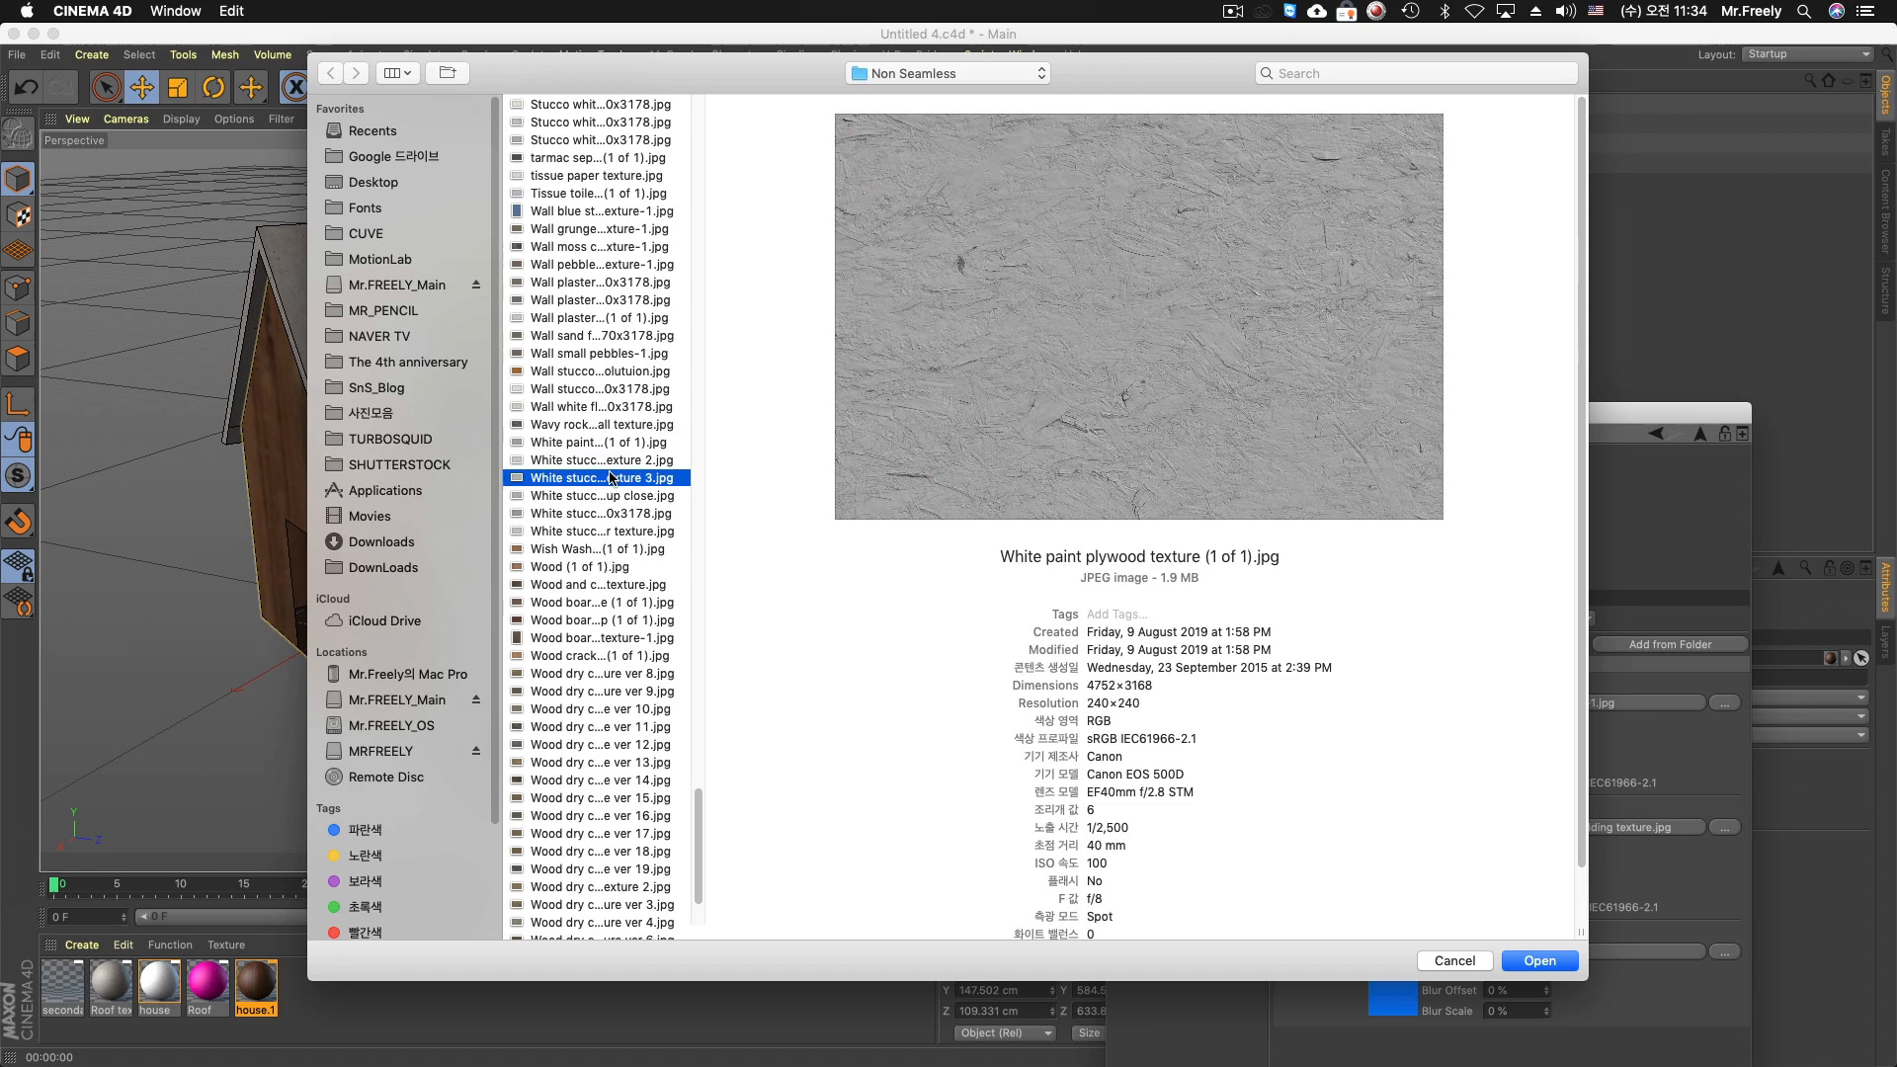
Load Wood dry cracked fence plank tree bark texture ver 20.jpg as Texture 3 of the house.1 Multi Shader
{"action": "left_click", "coordinate": [569, 744]}
{"action": "left_click", "coordinate": [579, 799]}
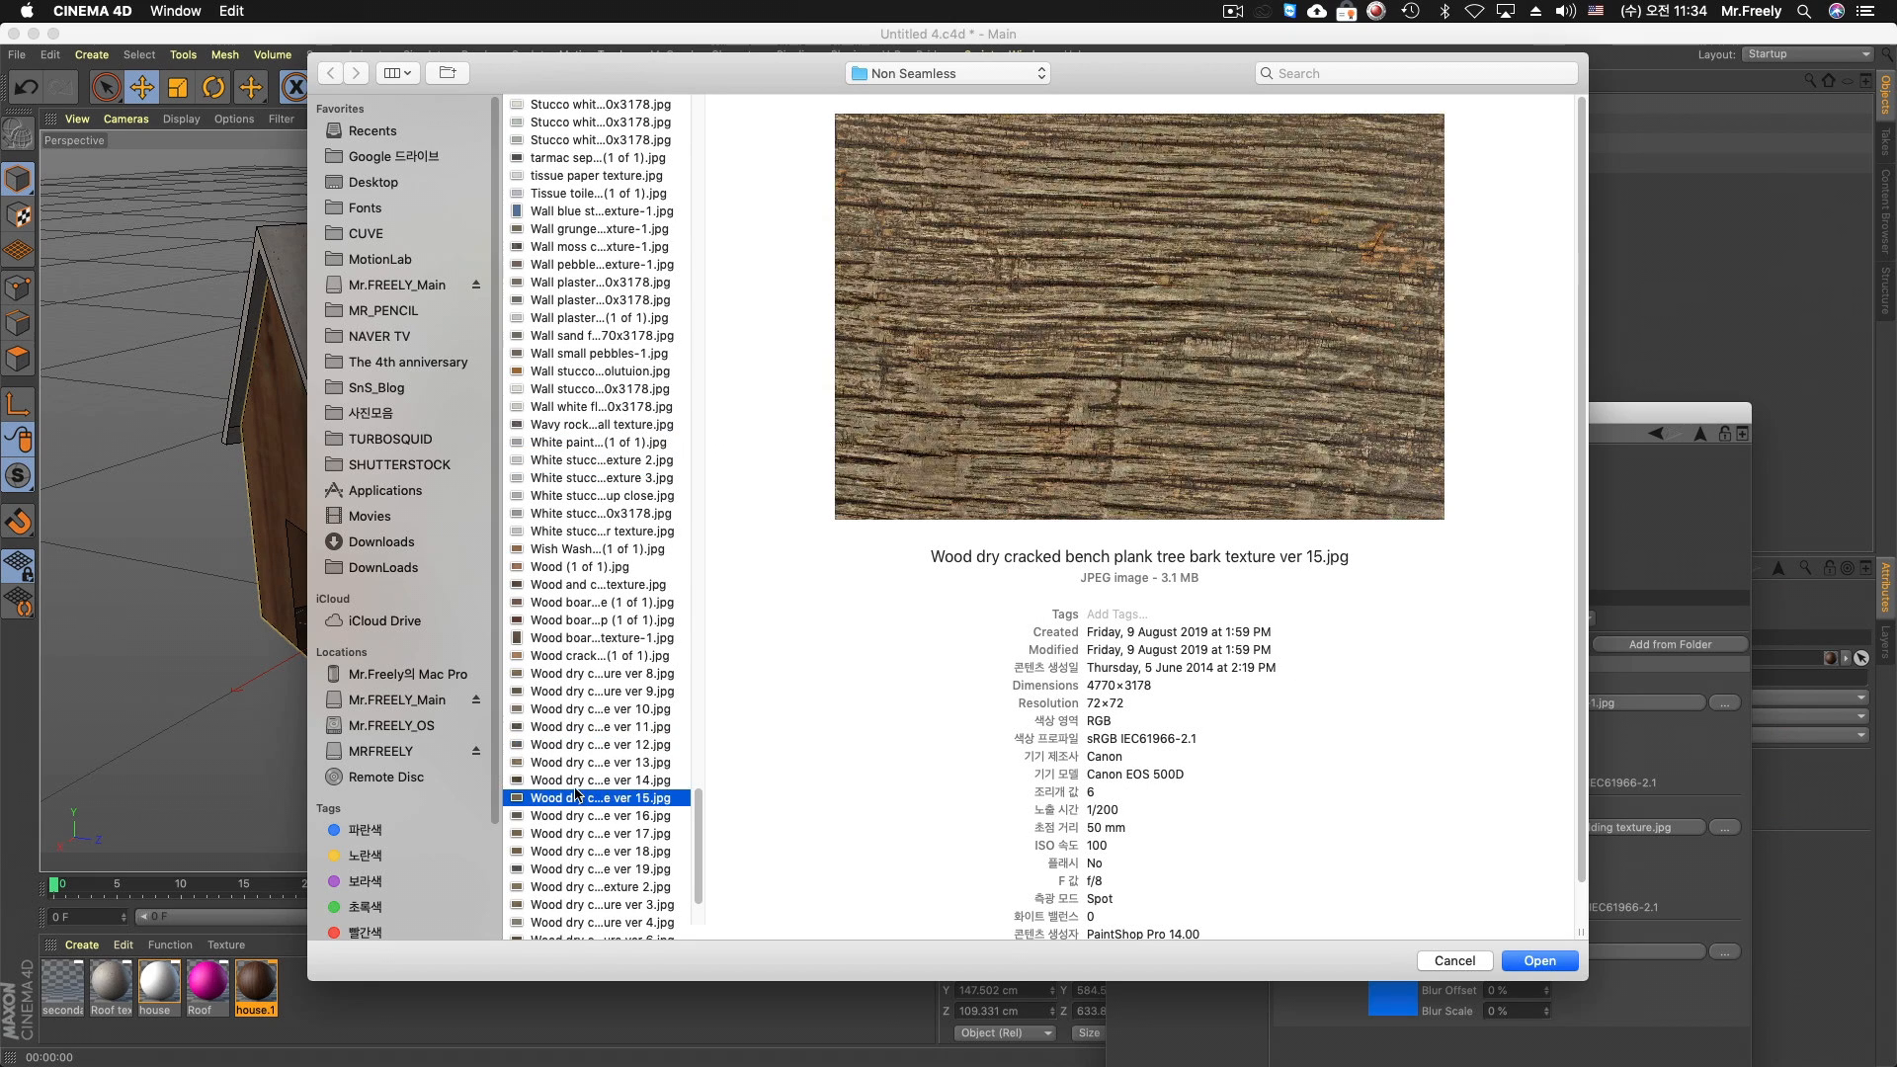
{"action": "scroll", "coordinate": [578, 798], "scroll_direction": "down", "scroll_amount": 3}
{"action": "left_click", "coordinate": [583, 788]}
{"action": "left_click", "coordinate": [583, 862]}
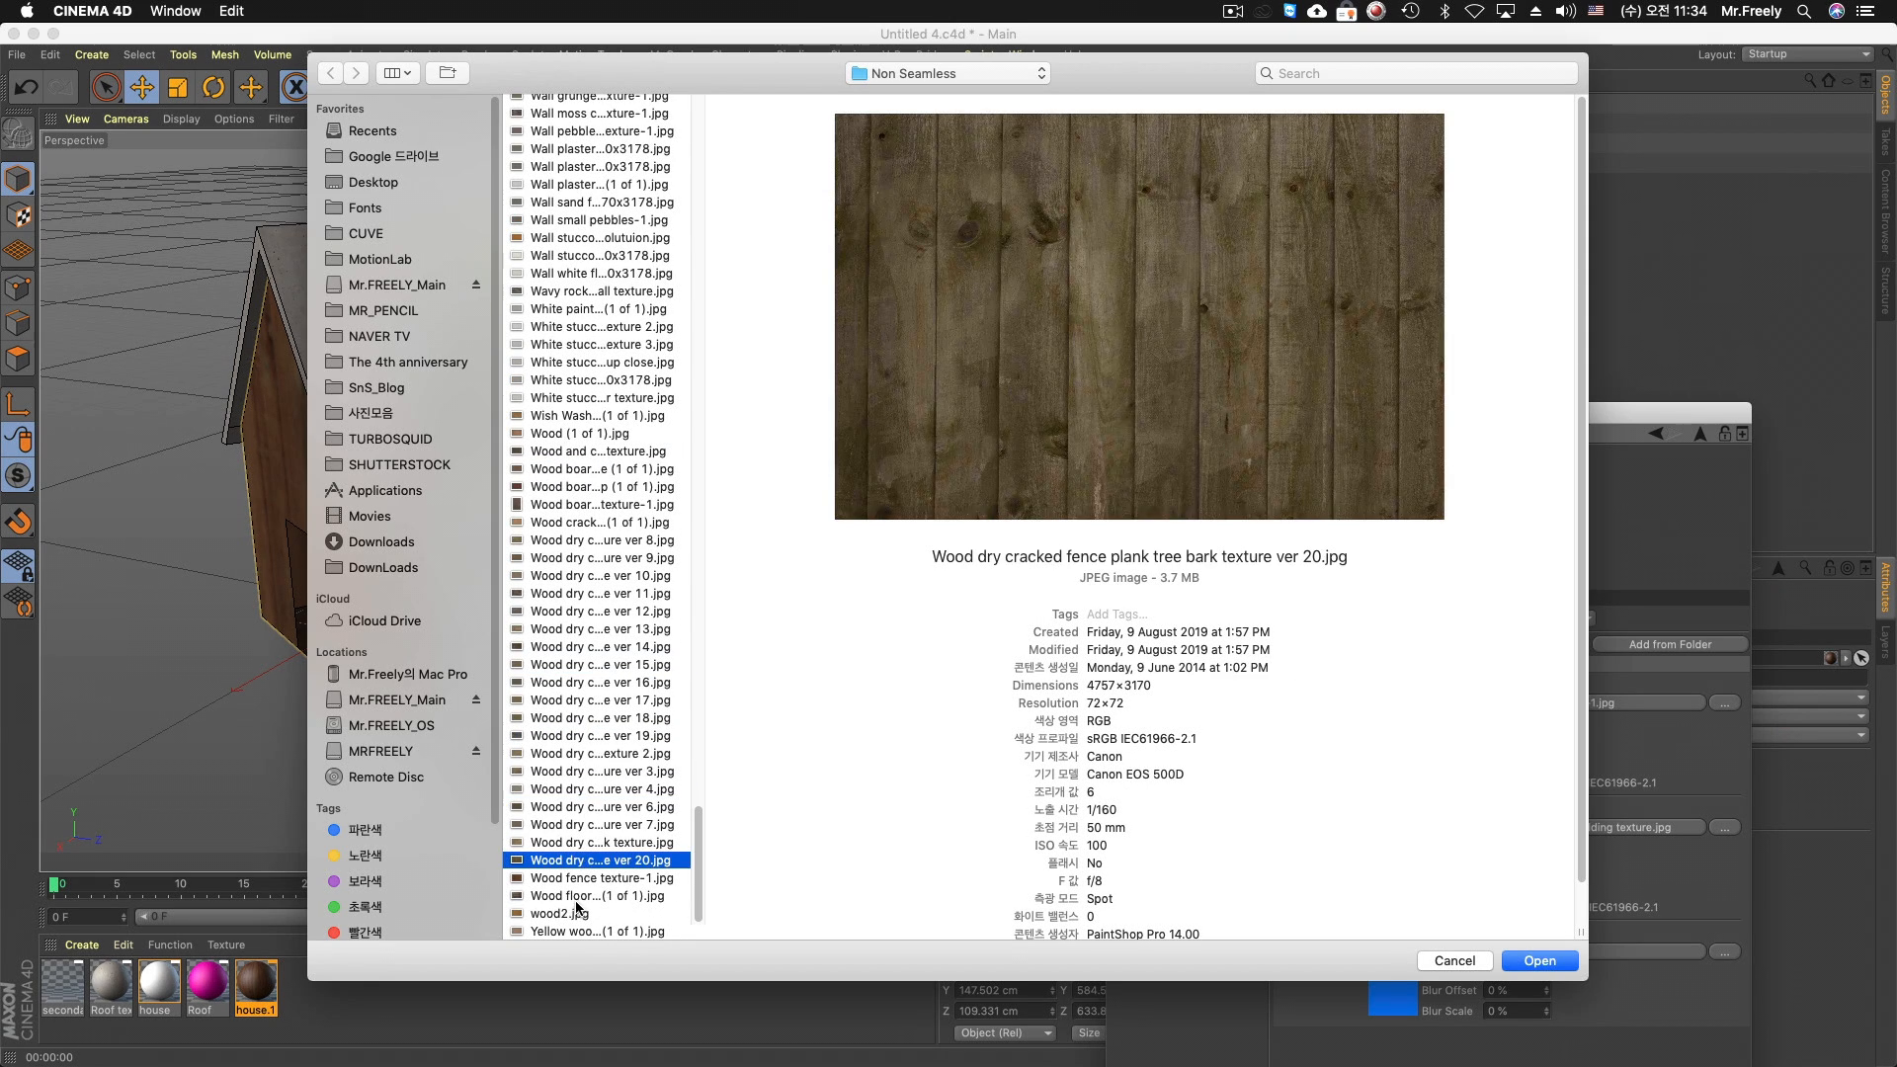
{"action": "left_click", "coordinate": [1539, 960]}
{"action": "left_click", "coordinate": [1115, 362]}
Fit the house.1 texture tag to the House object and set its projection to Cubic
{"action": "left_click_drag", "start_coordinate": [1322, 422], "coordinate": [1259, 255]}
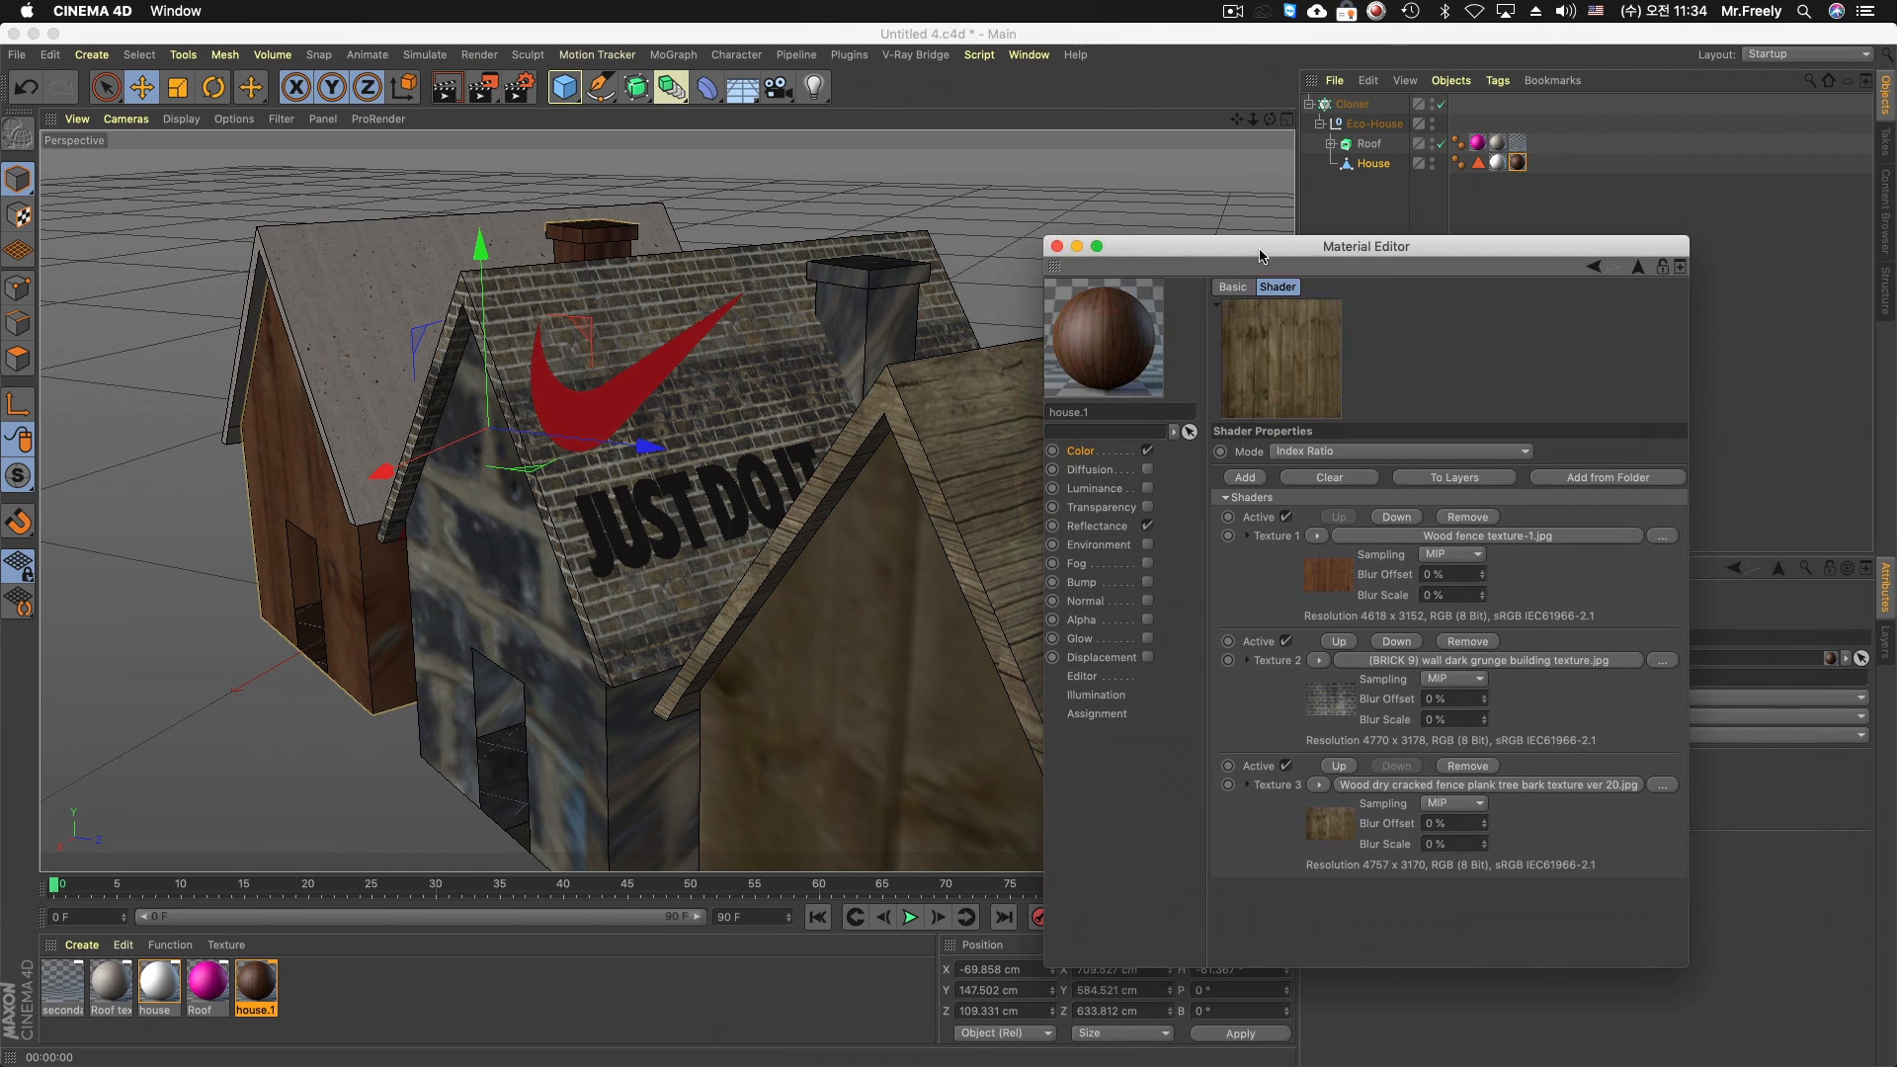
{"action": "right_click", "coordinate": [1519, 163]}
{"action": "left_click", "coordinate": [1627, 478]}
{"action": "left_click_drag", "start_coordinate": [1440, 249], "coordinate": [1093, 883]}
{"action": "left_click", "coordinate": [1441, 779]}
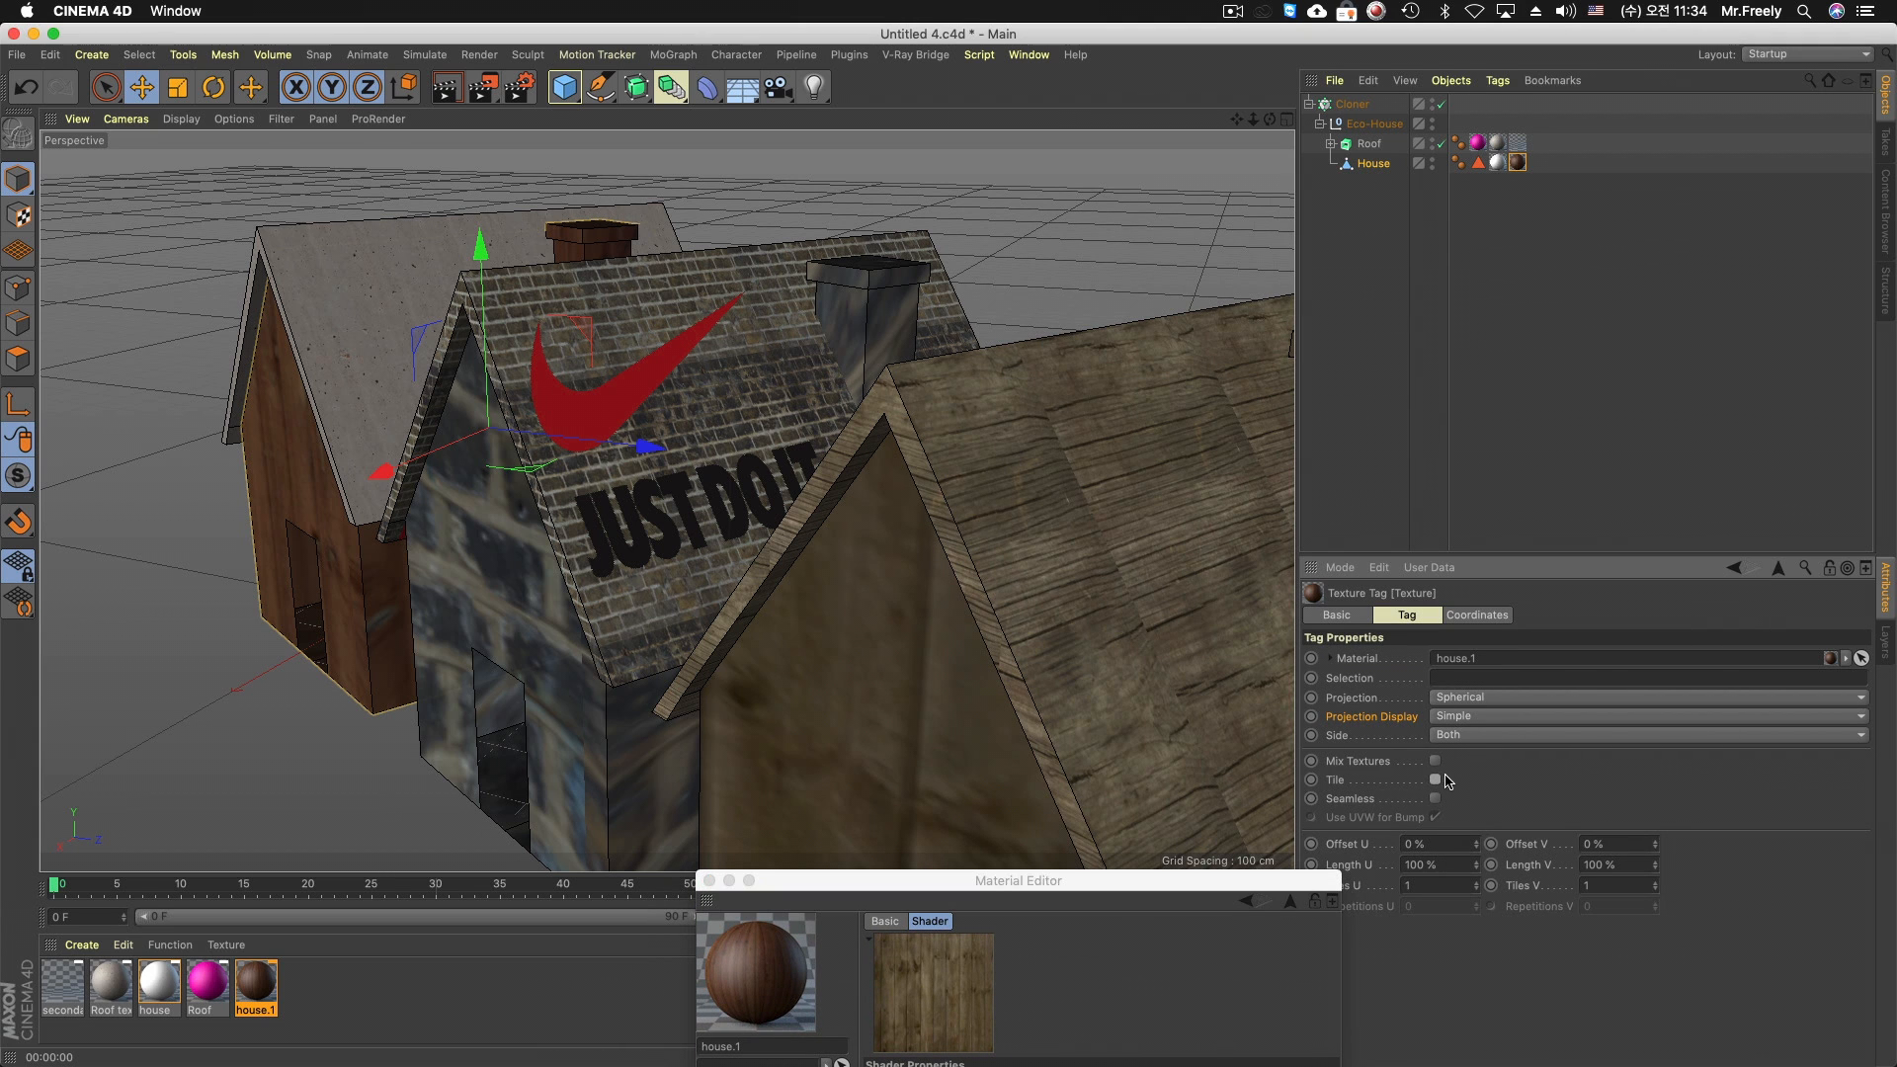
{"action": "left_click", "coordinate": [1463, 697]}
{"action": "left_click", "coordinate": [1492, 766]}
{"action": "left_click", "coordinate": [1467, 700]}
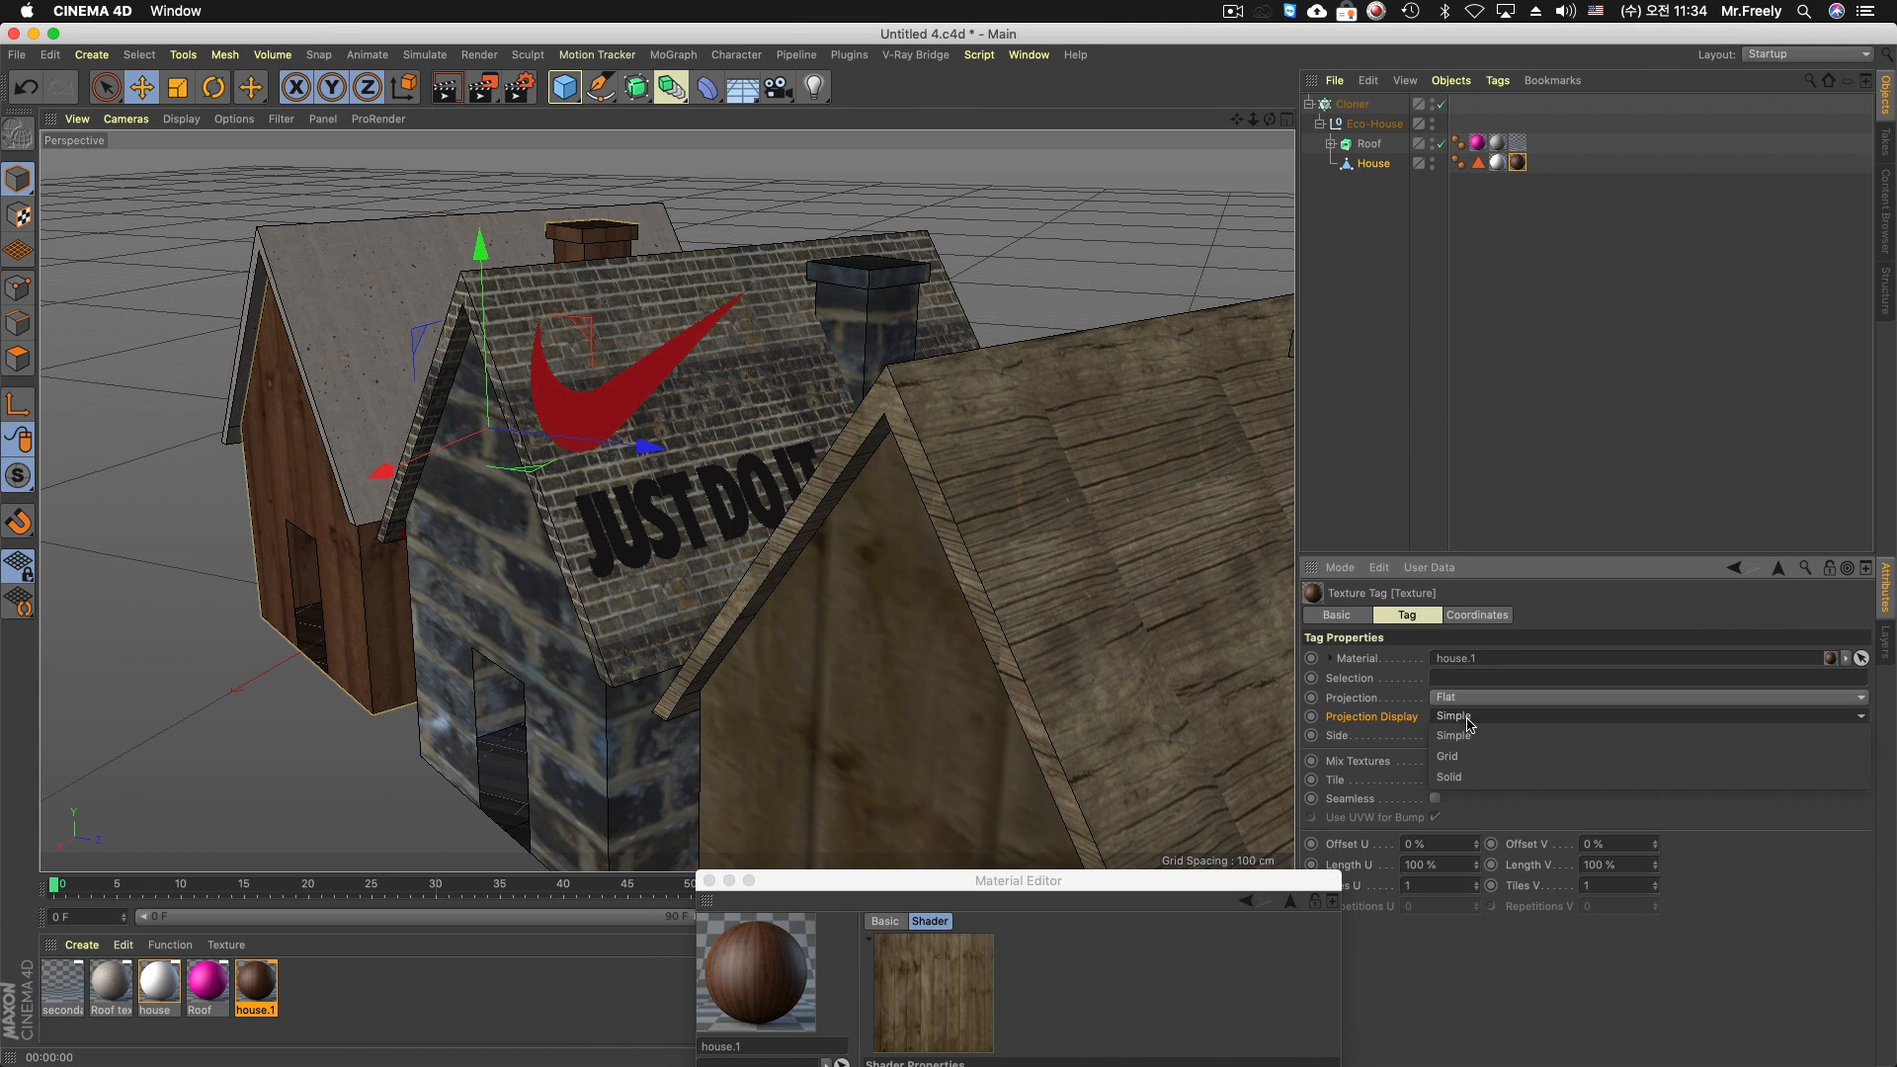
{"action": "left_click", "coordinate": [1482, 783]}
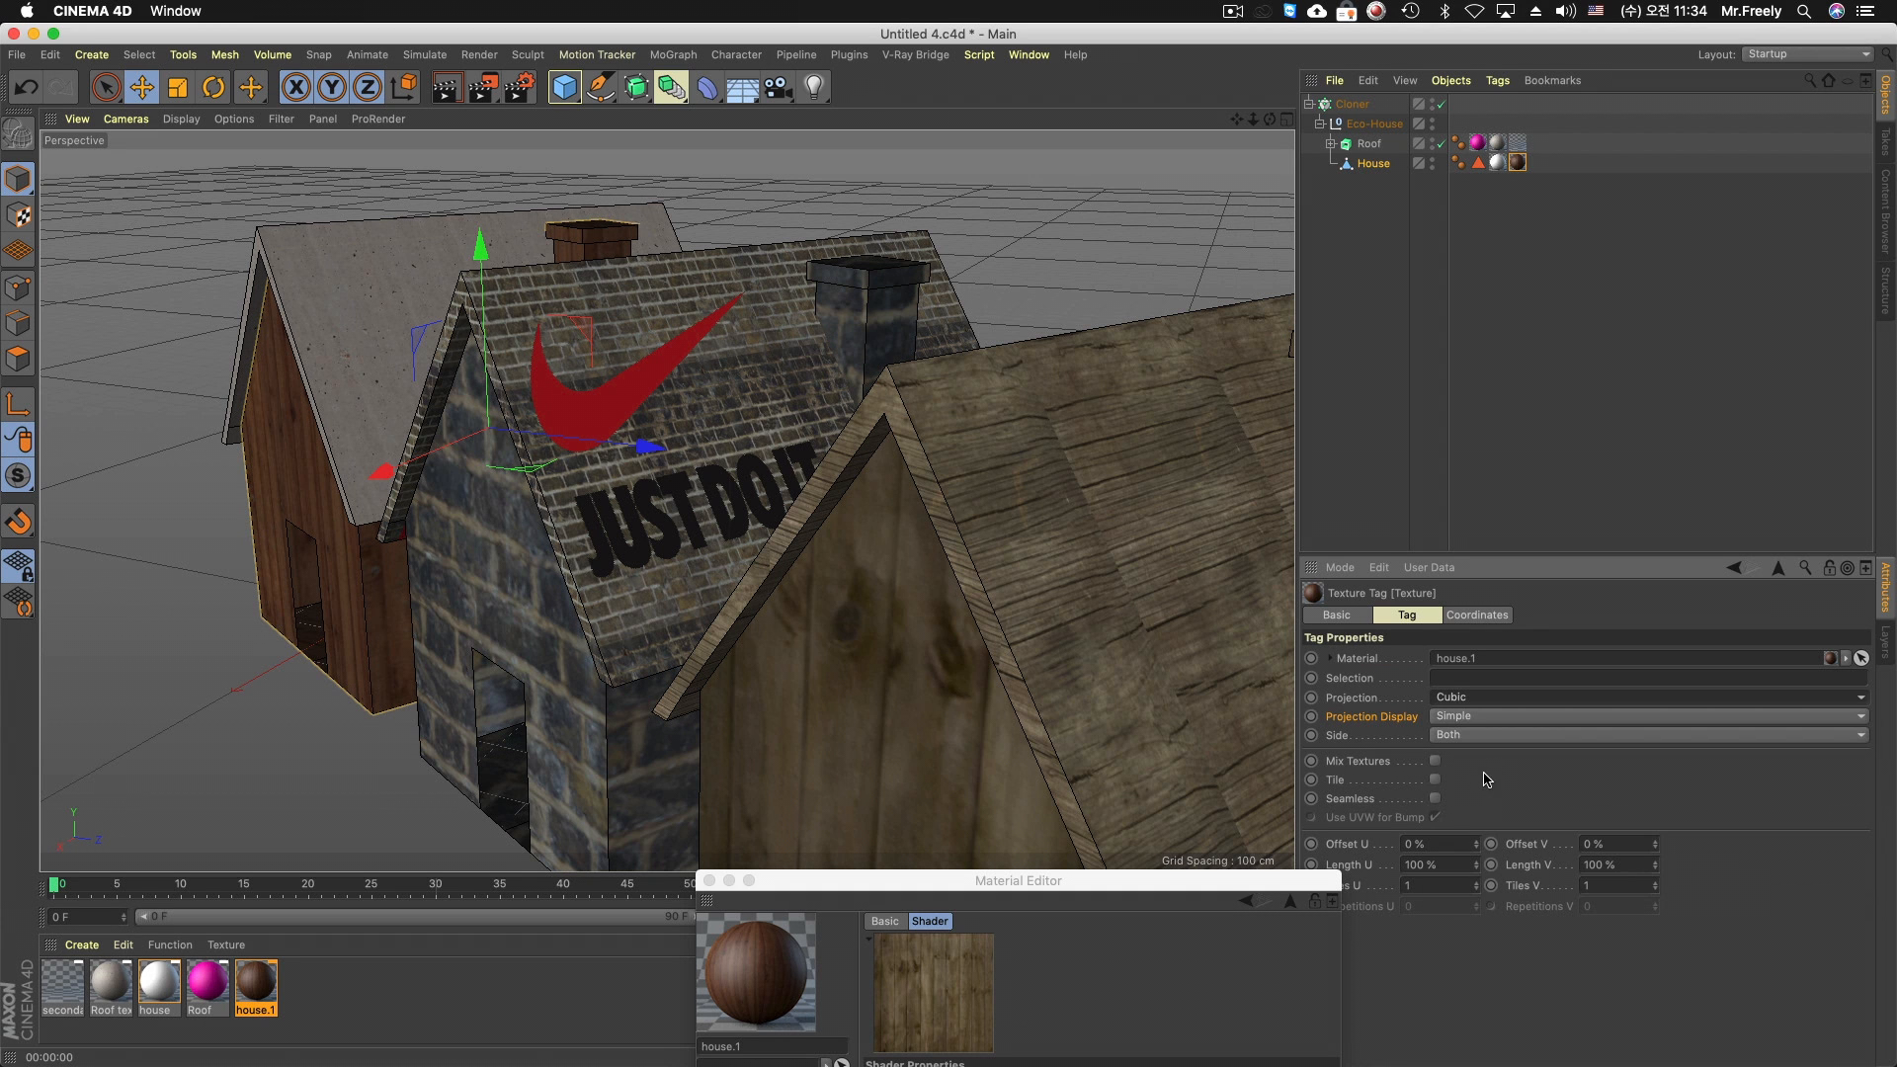
Refit the cubic-projected house.1 texture to the House object, keeping the Material Editor clear of the tag settings
{"action": "left_click", "coordinate": [1066, 881]}
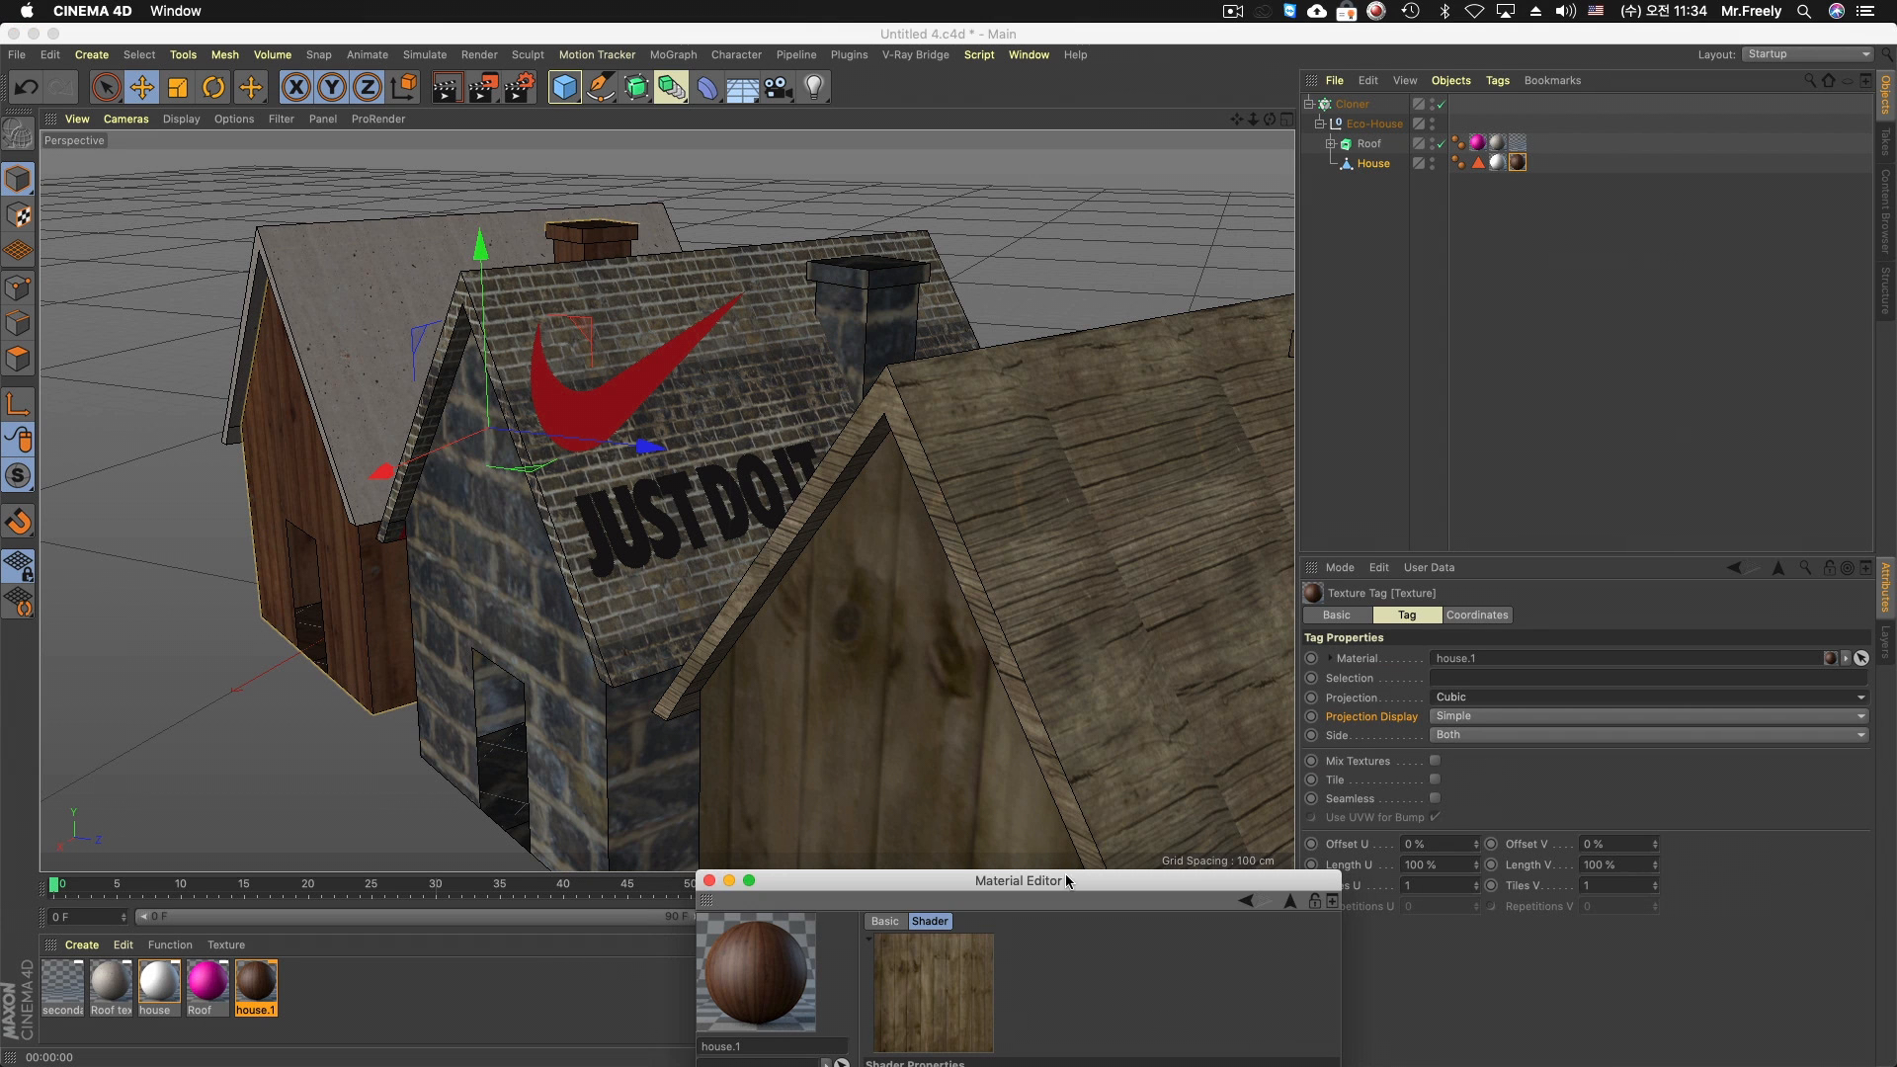
{"action": "left_click_drag", "start_coordinate": [1066, 881], "coordinate": [1608, 478]}
{"action": "left_click", "coordinate": [1527, 178]}
{"action": "right_click", "coordinate": [1516, 171]}
{"action": "left_click", "coordinate": [1599, 489]}
{"action": "left_click_drag", "start_coordinate": [1541, 482], "coordinate": [1287, 989]}
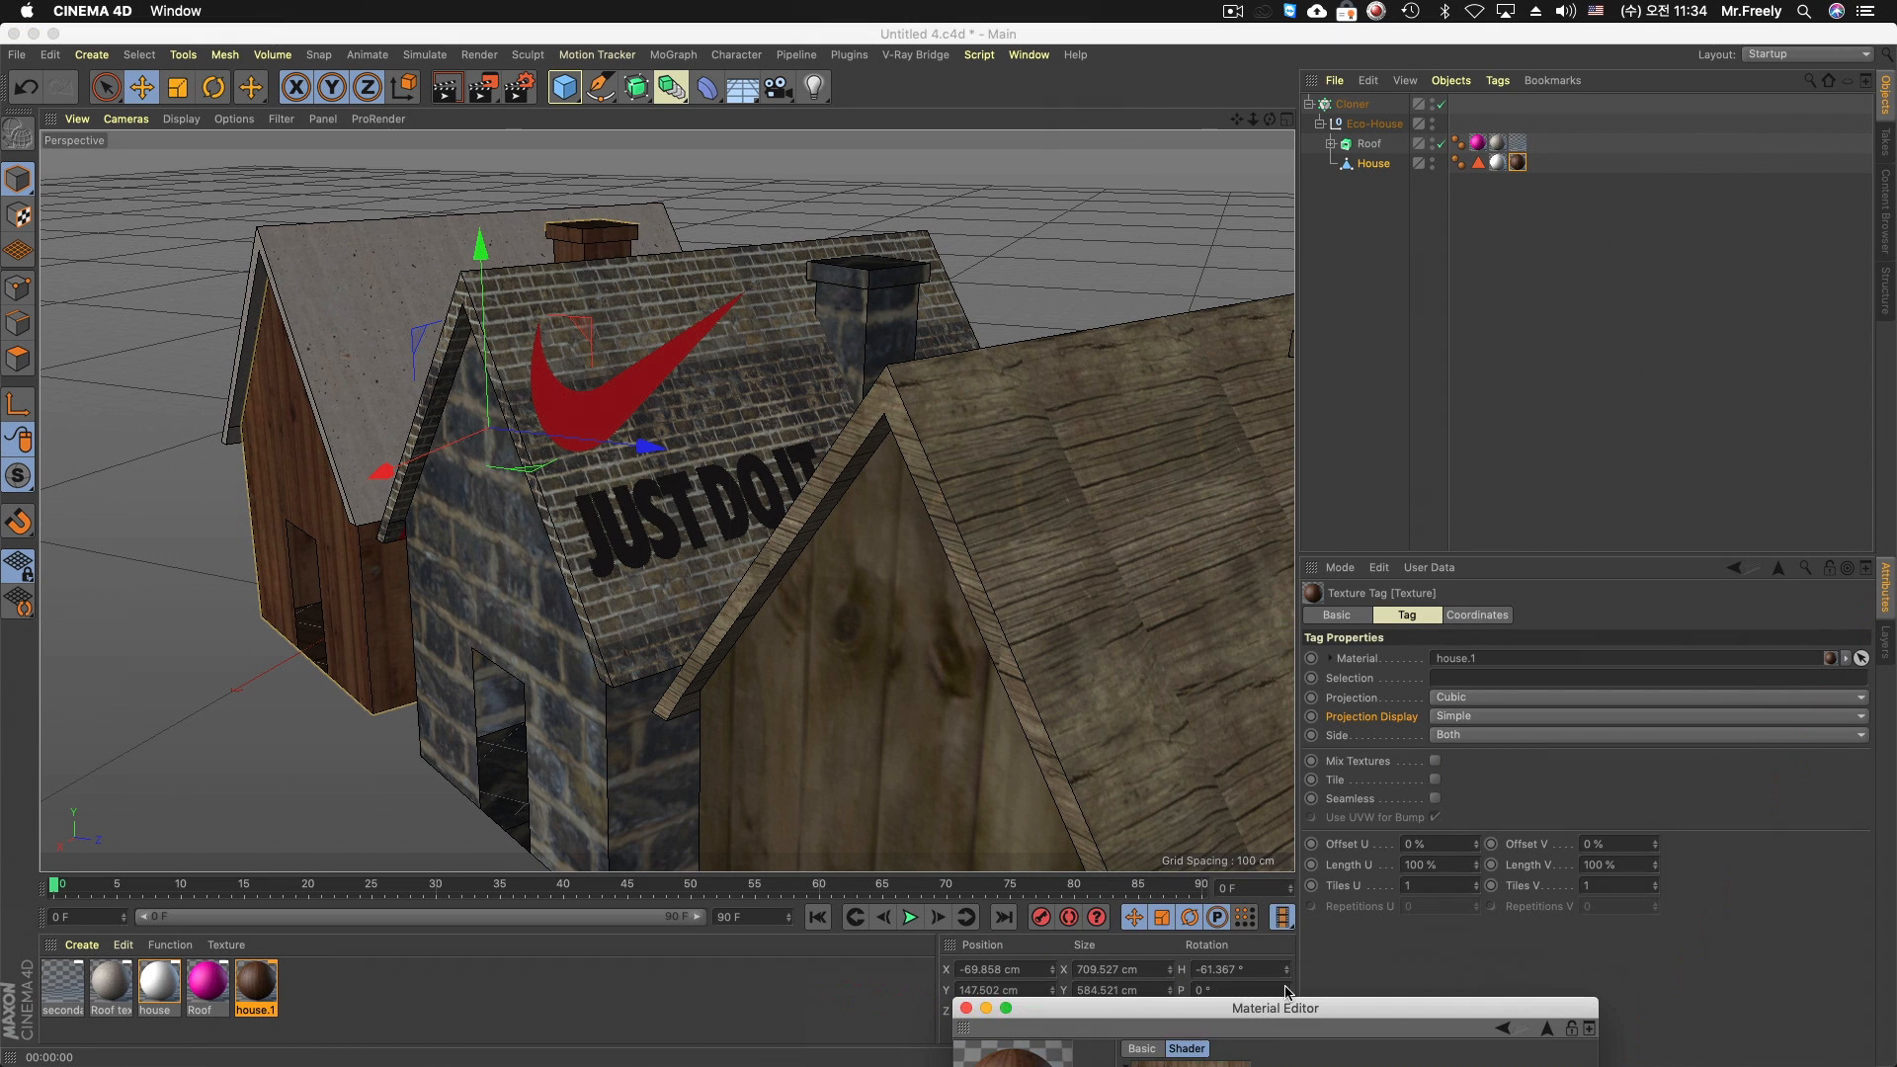
Try 50 % for Length U and Length V on the house.1 texture tag, and refit the texture to the object
{"action": "double_click", "coordinate": [1450, 871]}
{"action": "type", "text": "50"}
{"action": "key", "text": "Tab"}
{"action": "type", "text": "50"}
{"action": "key", "text": "Tab"}
{"action": "key", "text": "Return"}
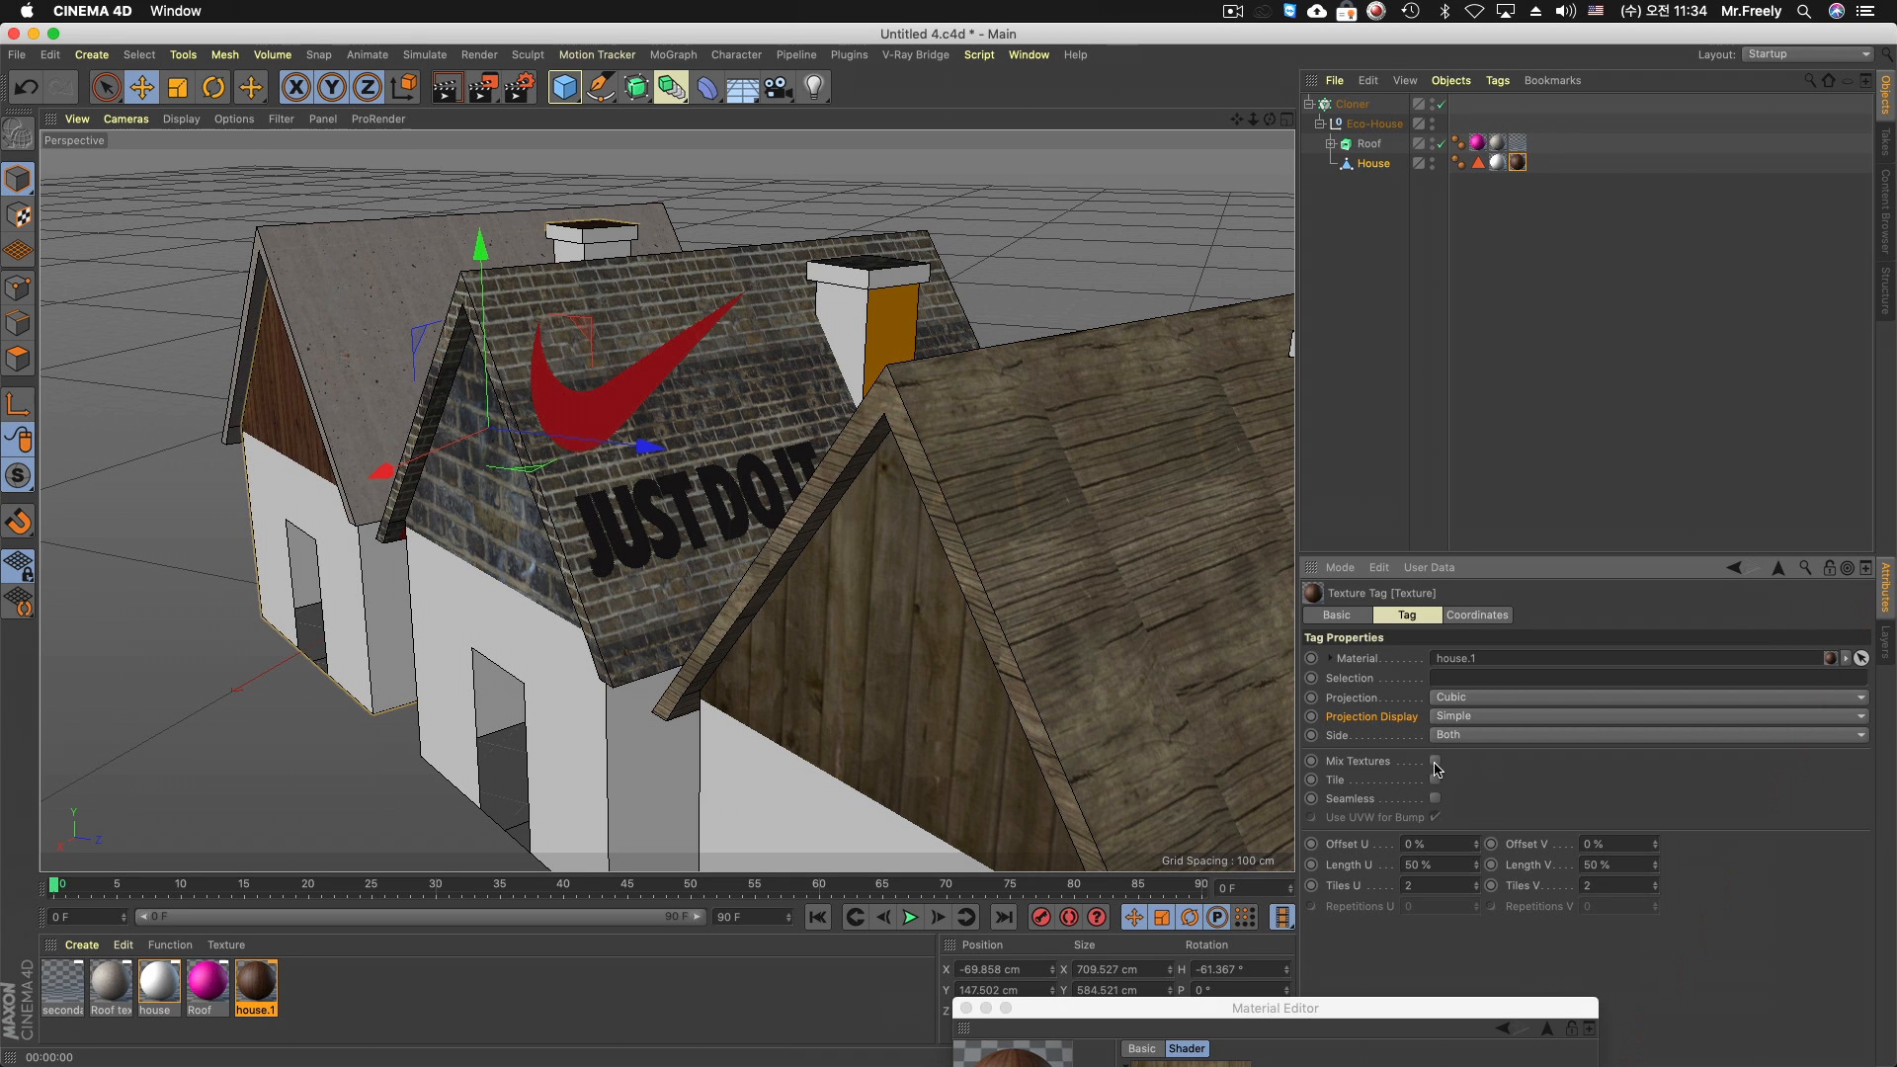
{"action": "right_click", "coordinate": [1519, 162]}
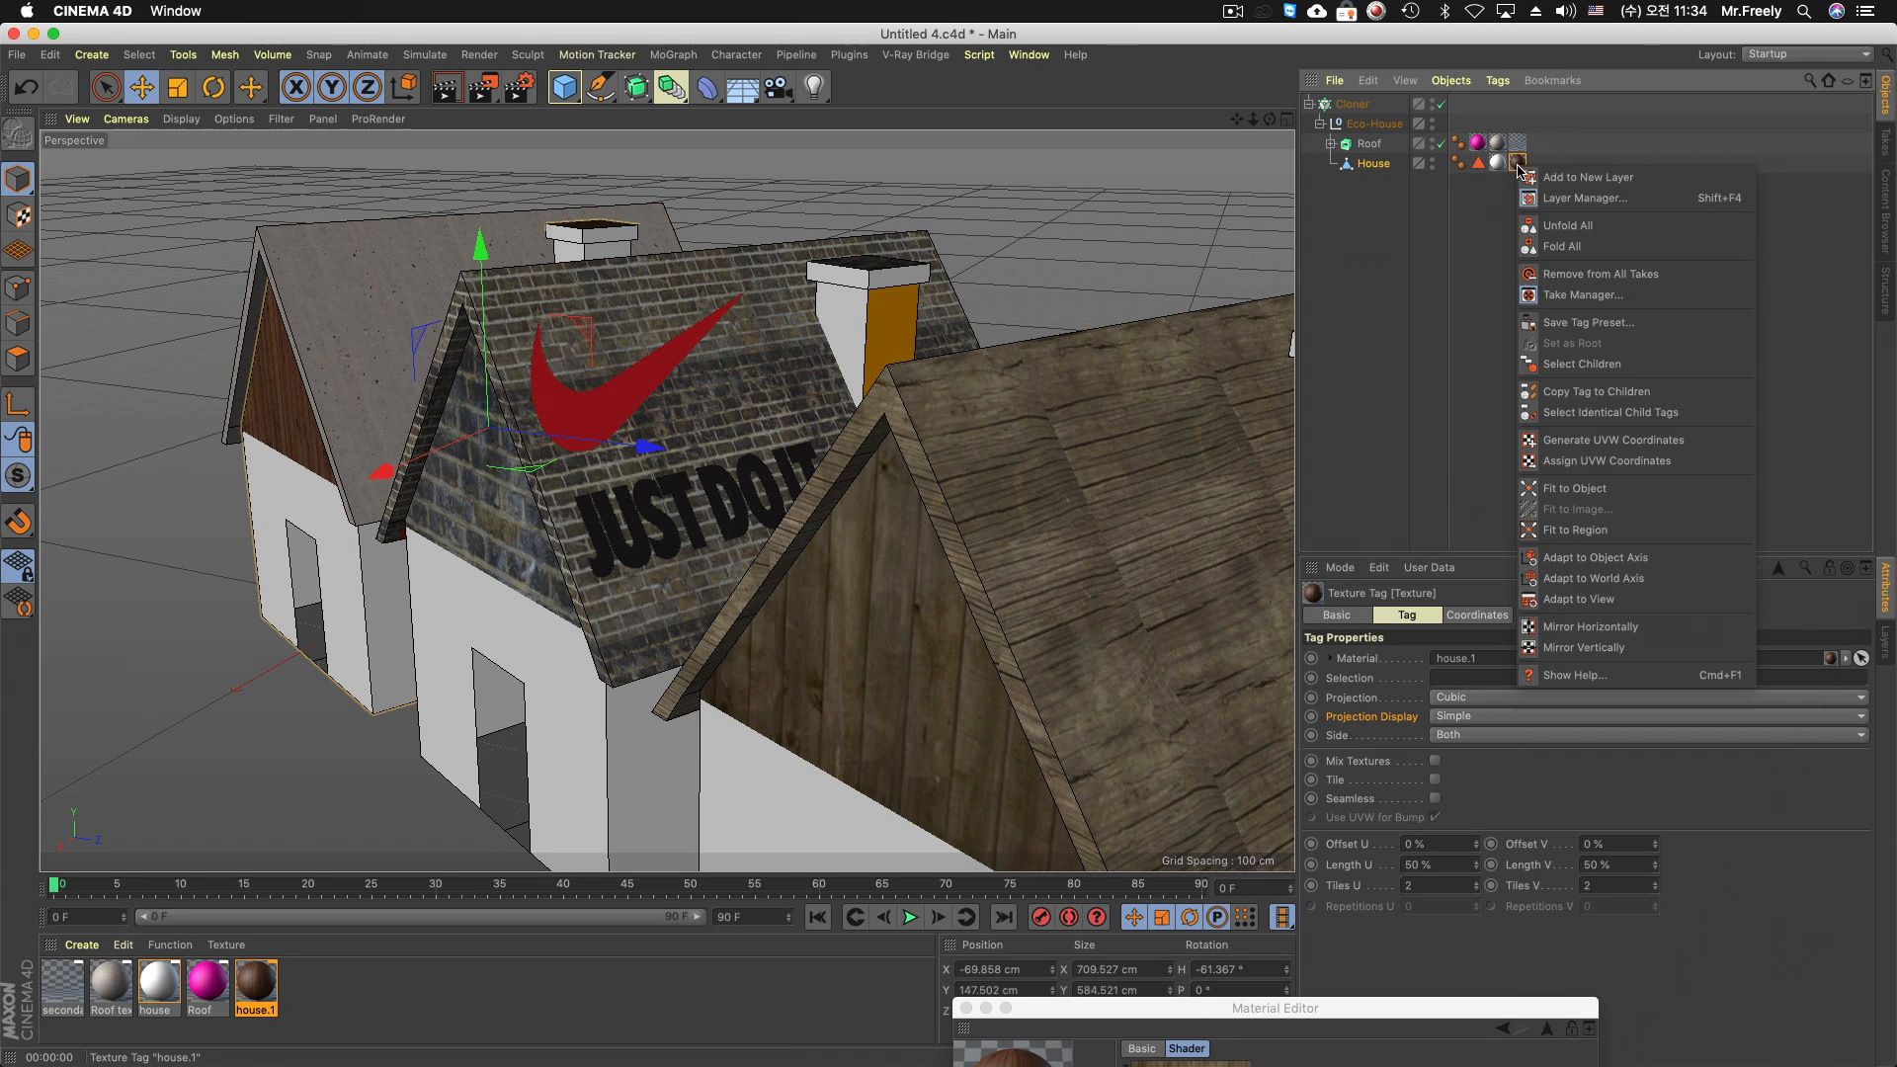
{"action": "left_click", "coordinate": [1592, 488]}
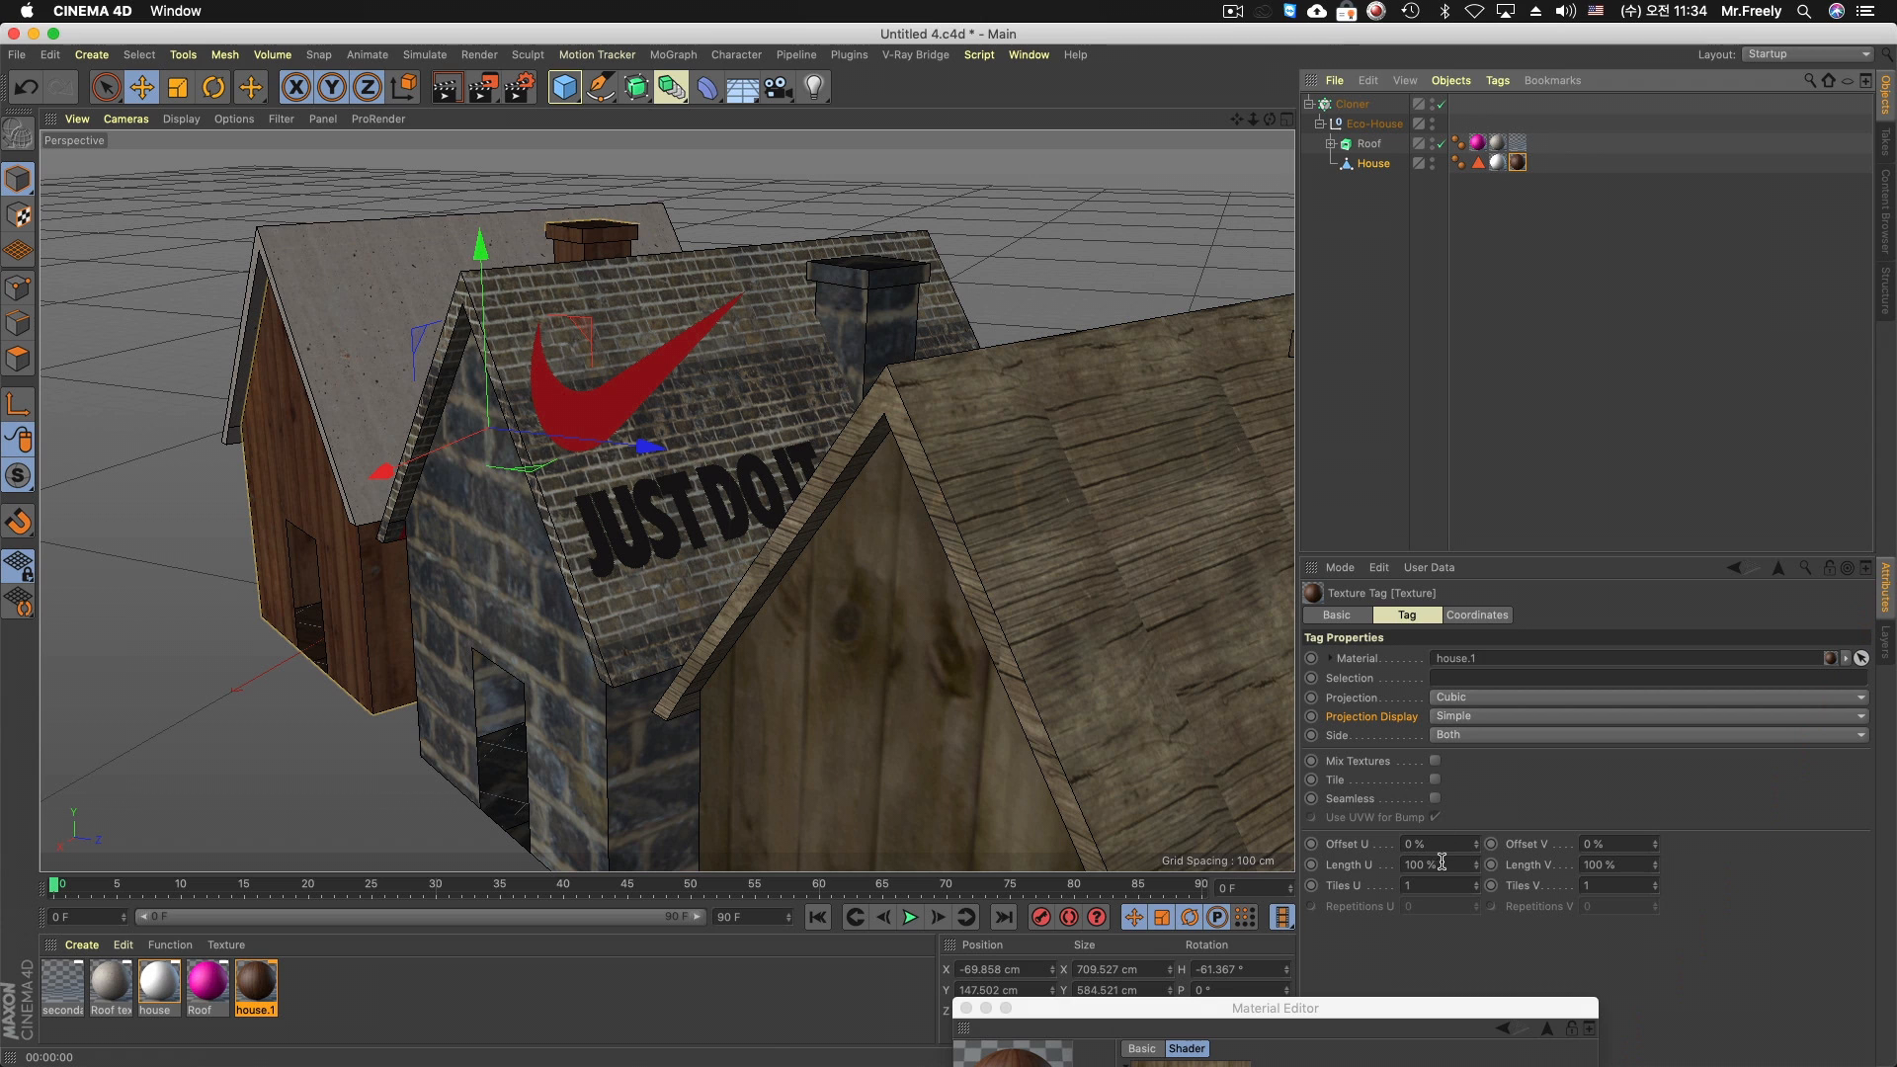
Set the house.1 tag's Length U and V to 50 % with Tile and Seamless enabled, and render the view
{"action": "left_click_drag", "start_coordinate": [1441, 863], "coordinate": [1116, 857]}
{"action": "type", "text": "50"}
{"action": "key", "text": "Tab"}
{"action": "type", "text": "50"}
{"action": "key", "text": "Return"}
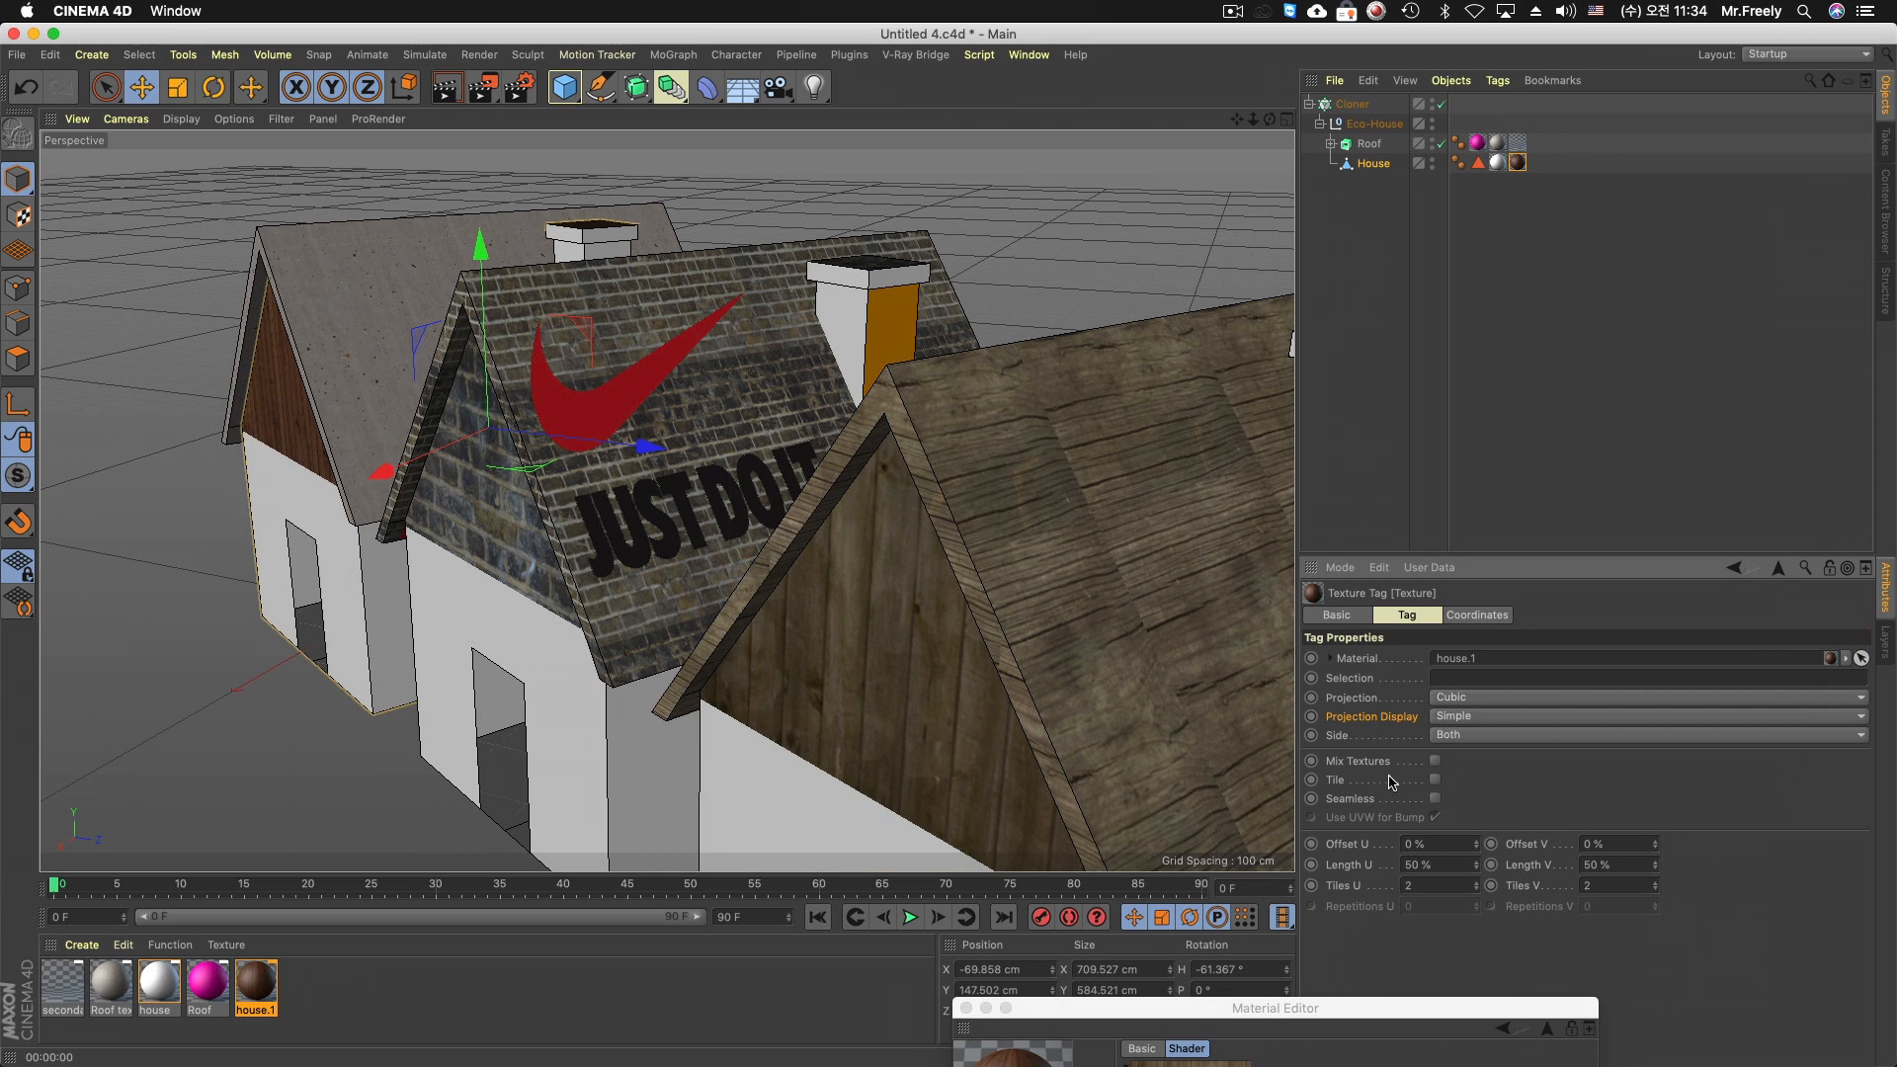
{"action": "left_click", "coordinate": [1435, 780]}
{"action": "left_click", "coordinate": [1435, 798]}
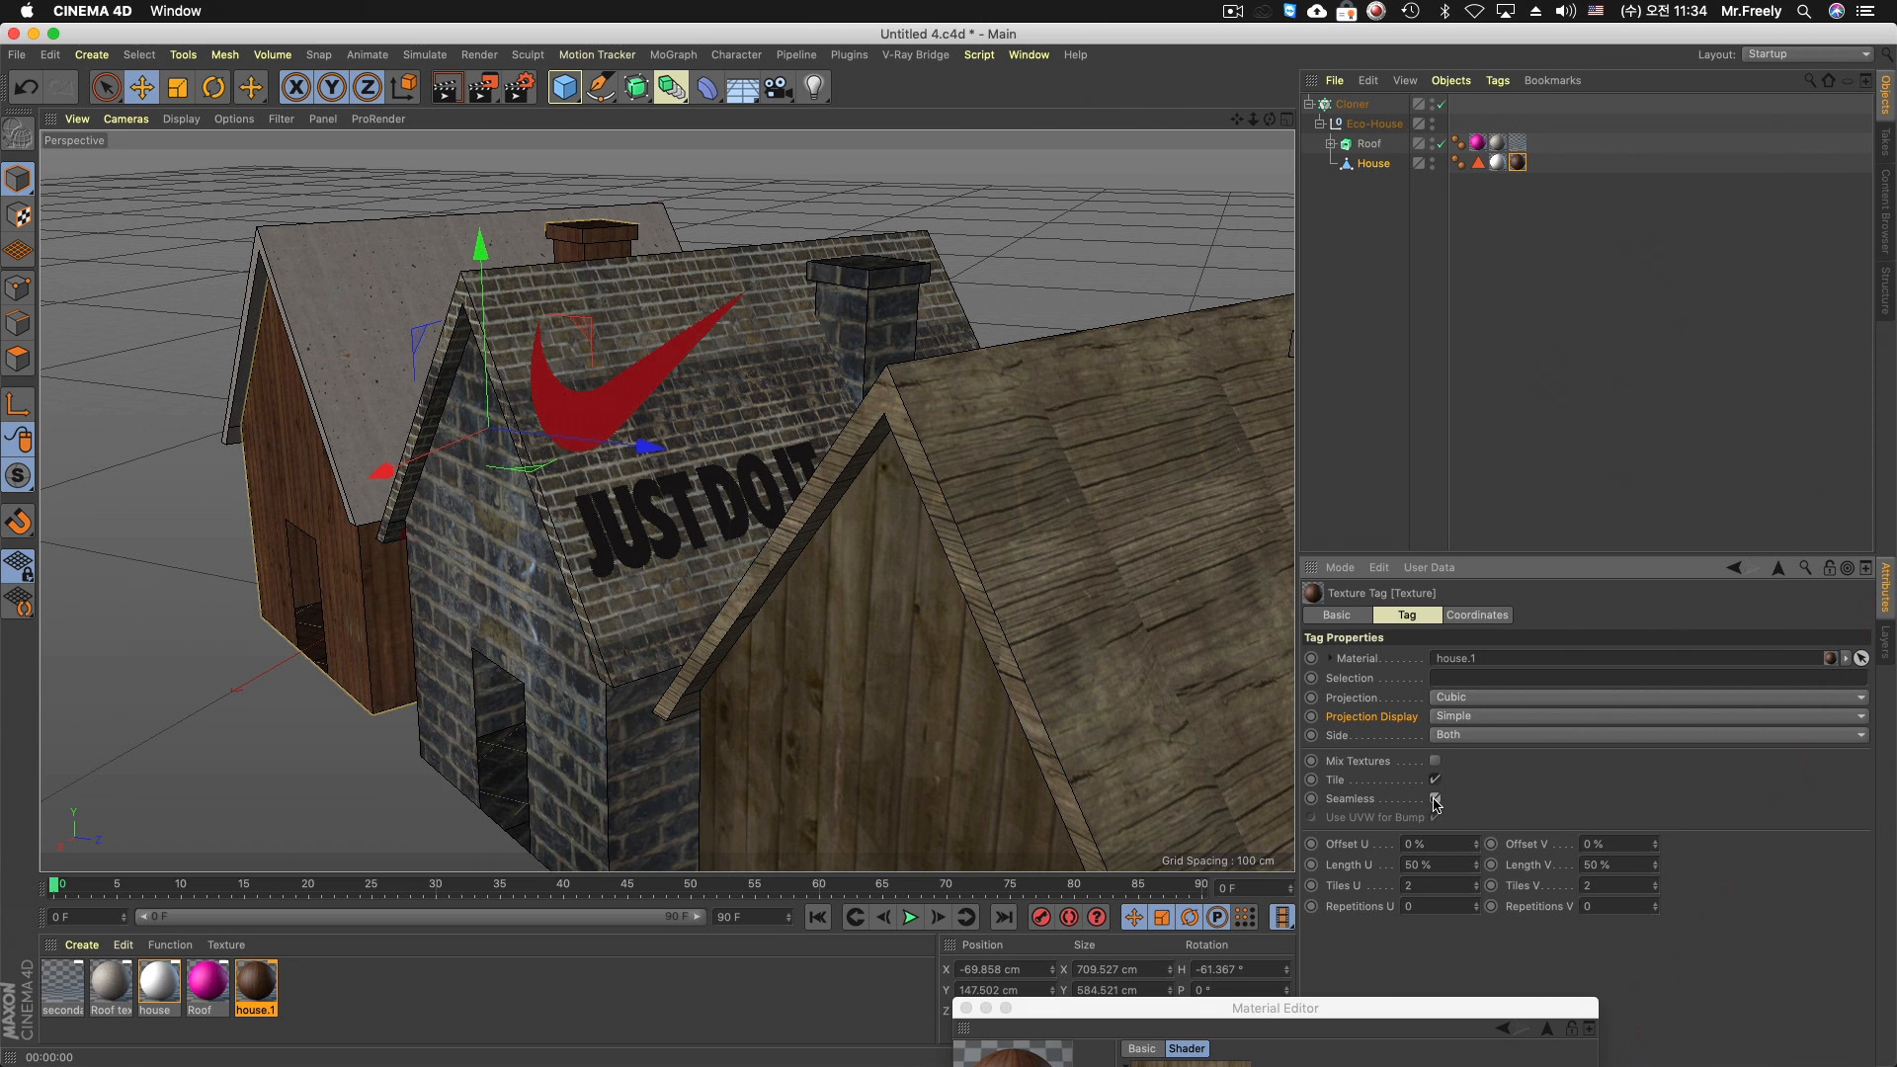
{"action": "key", "text": "ctrl+r"}
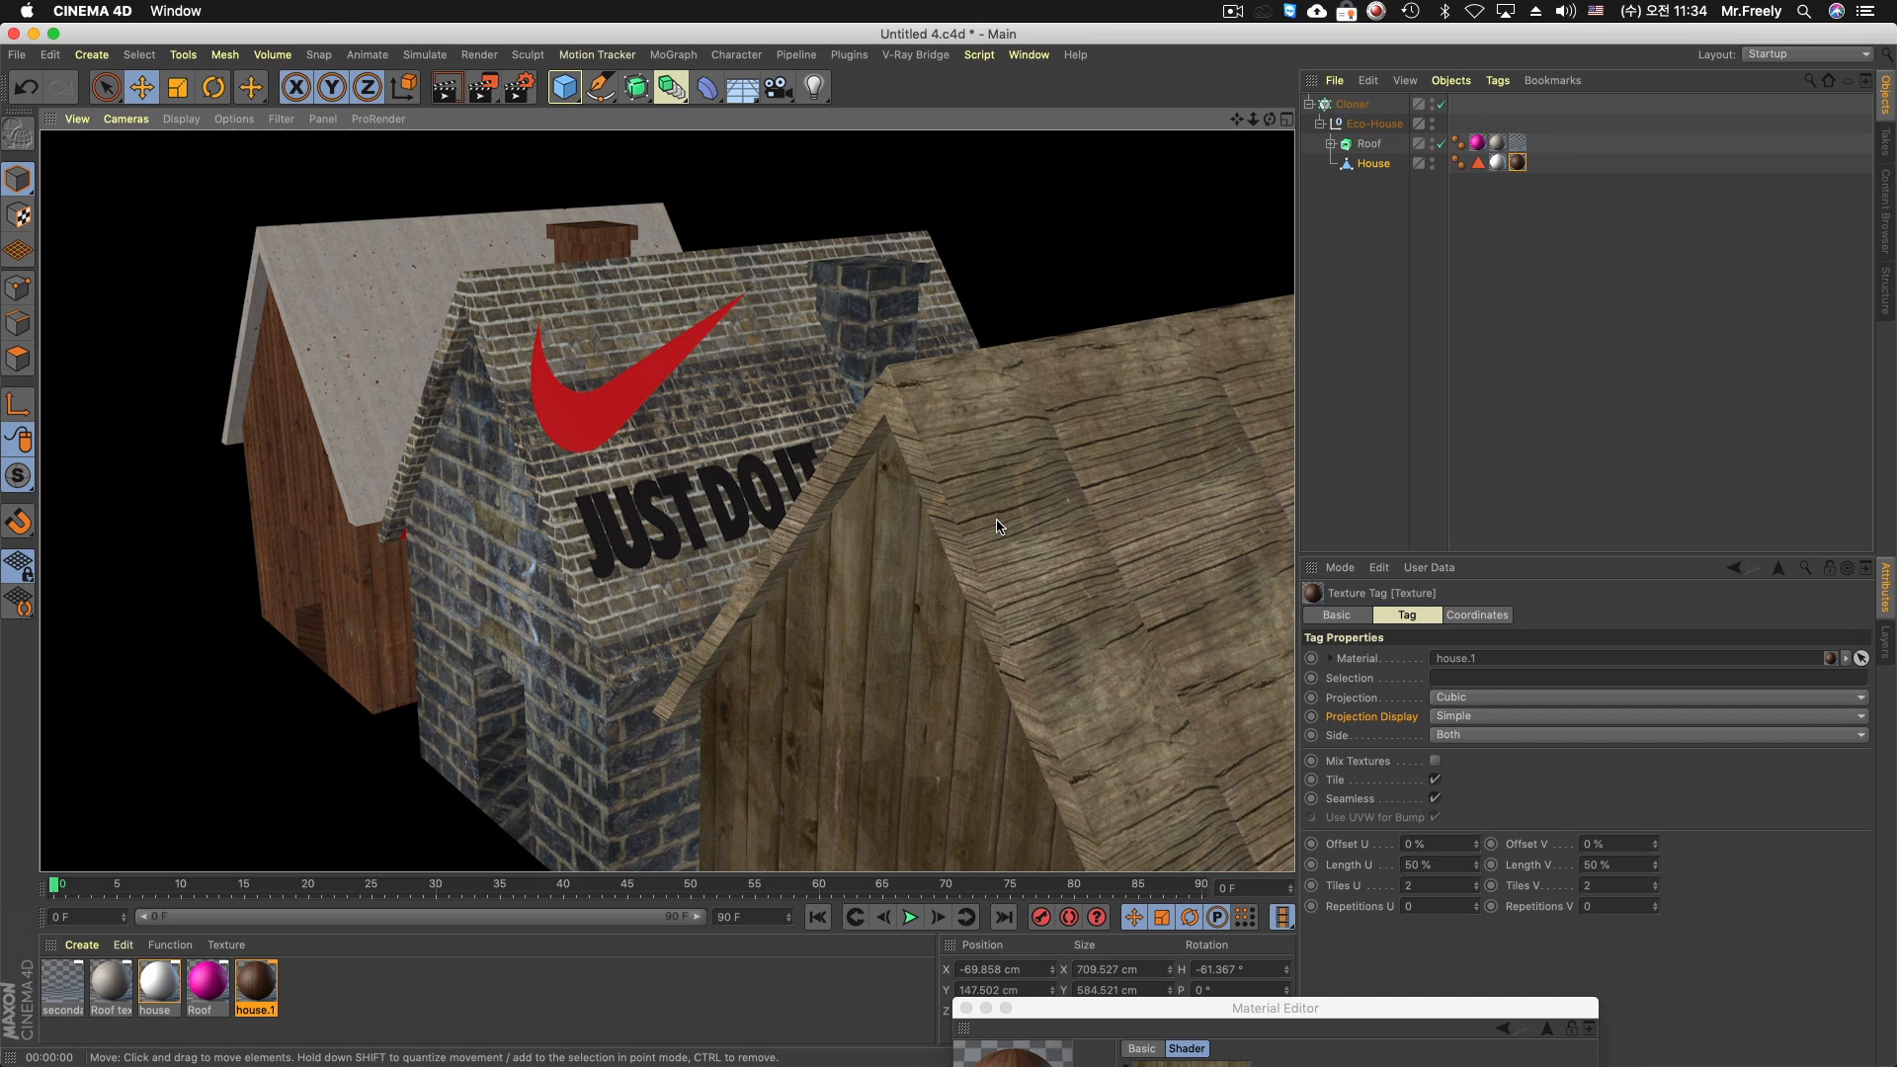
Review the Roof and House objects with their texture tags, and the Roof and house.1 materials
{"action": "left_click", "coordinate": [1371, 208]}
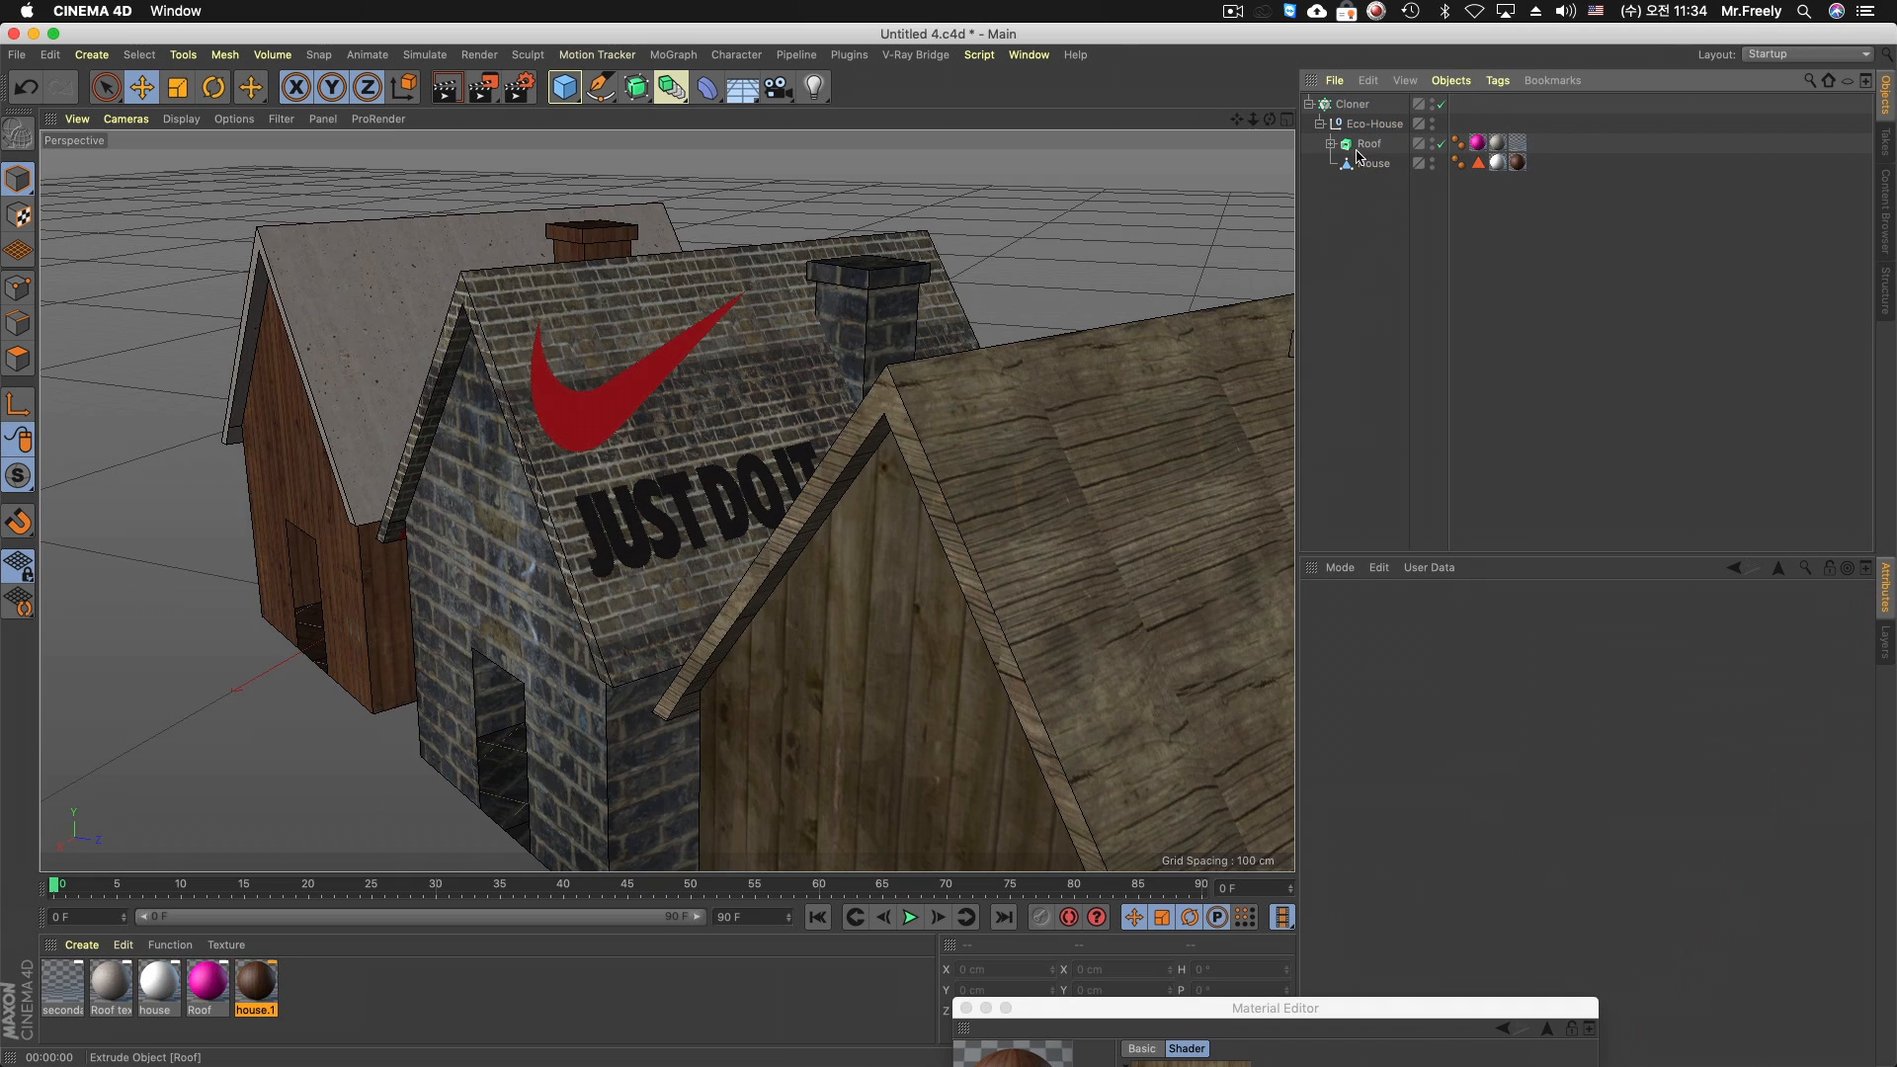
{"action": "left_click", "coordinate": [1372, 163]}
{"action": "left_click", "coordinate": [1369, 146]}
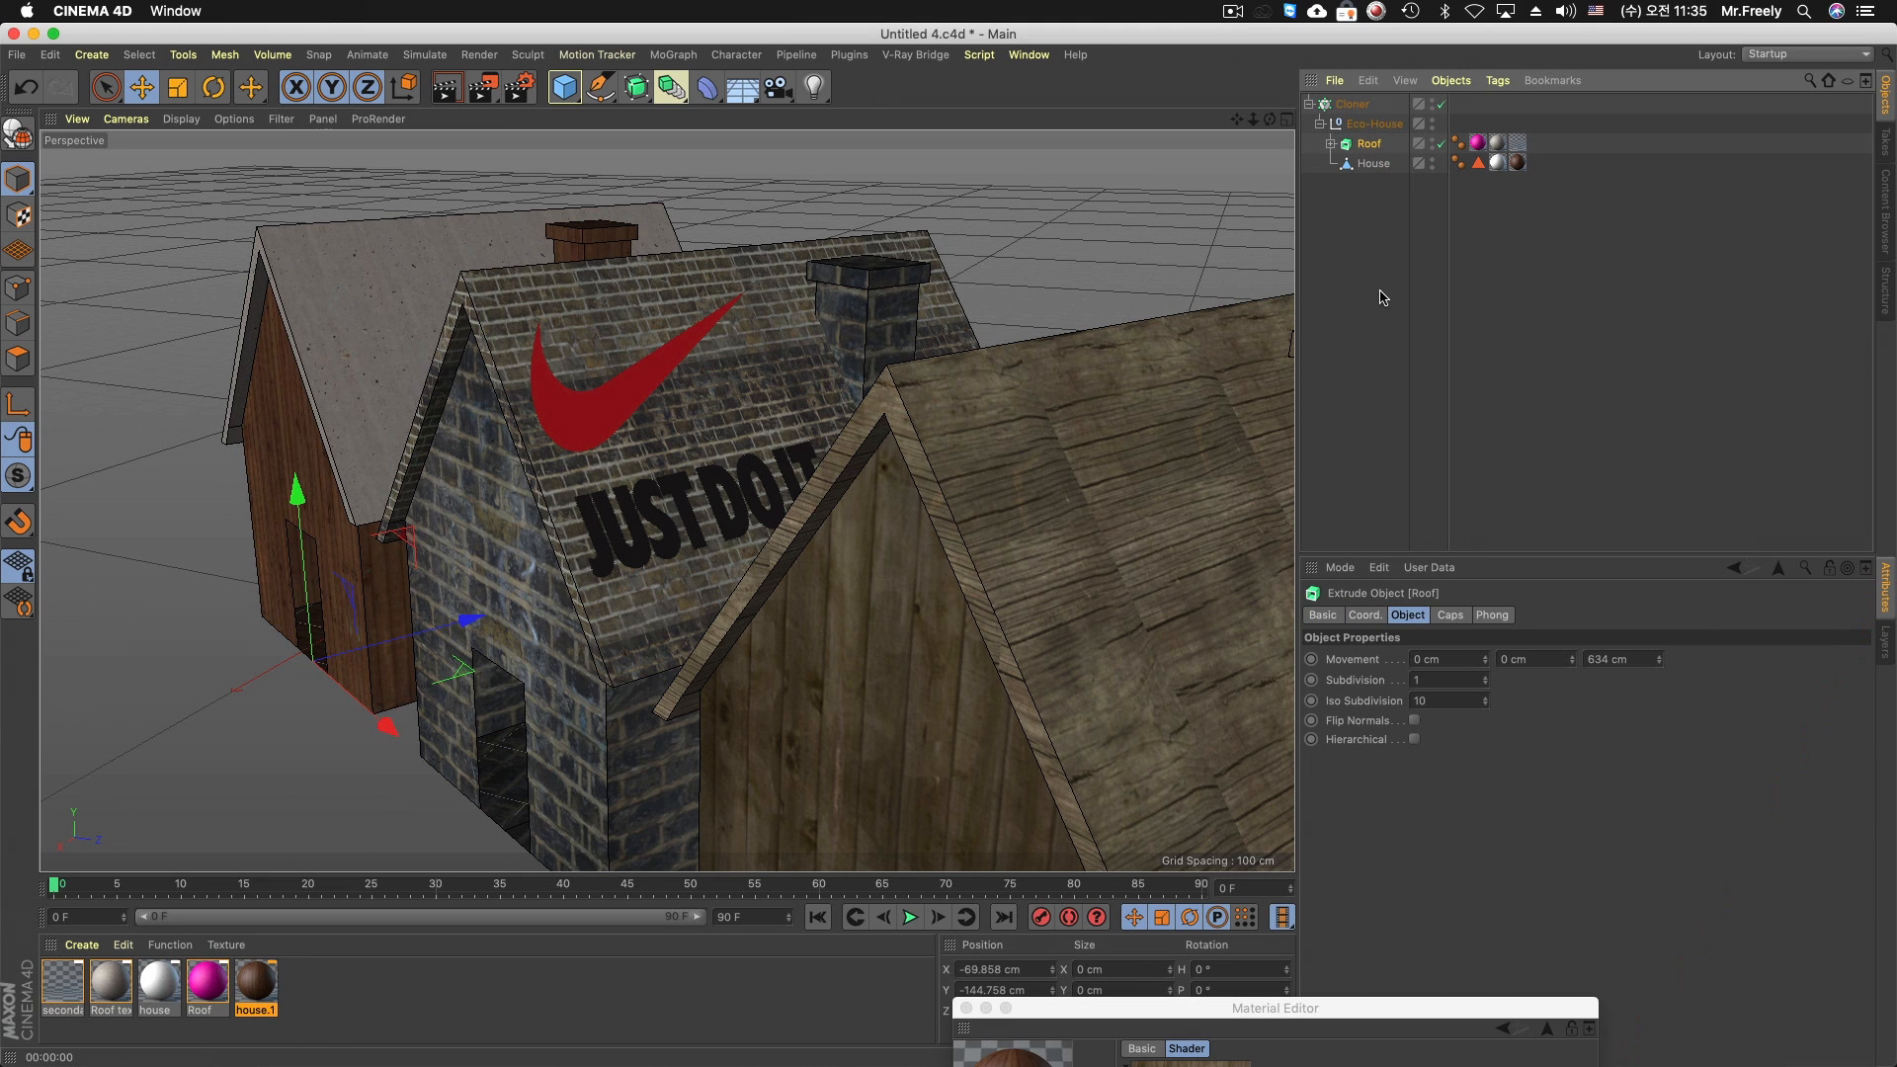
{"action": "left_click", "coordinate": [1498, 144]}
{"action": "left_click", "coordinate": [1373, 148]}
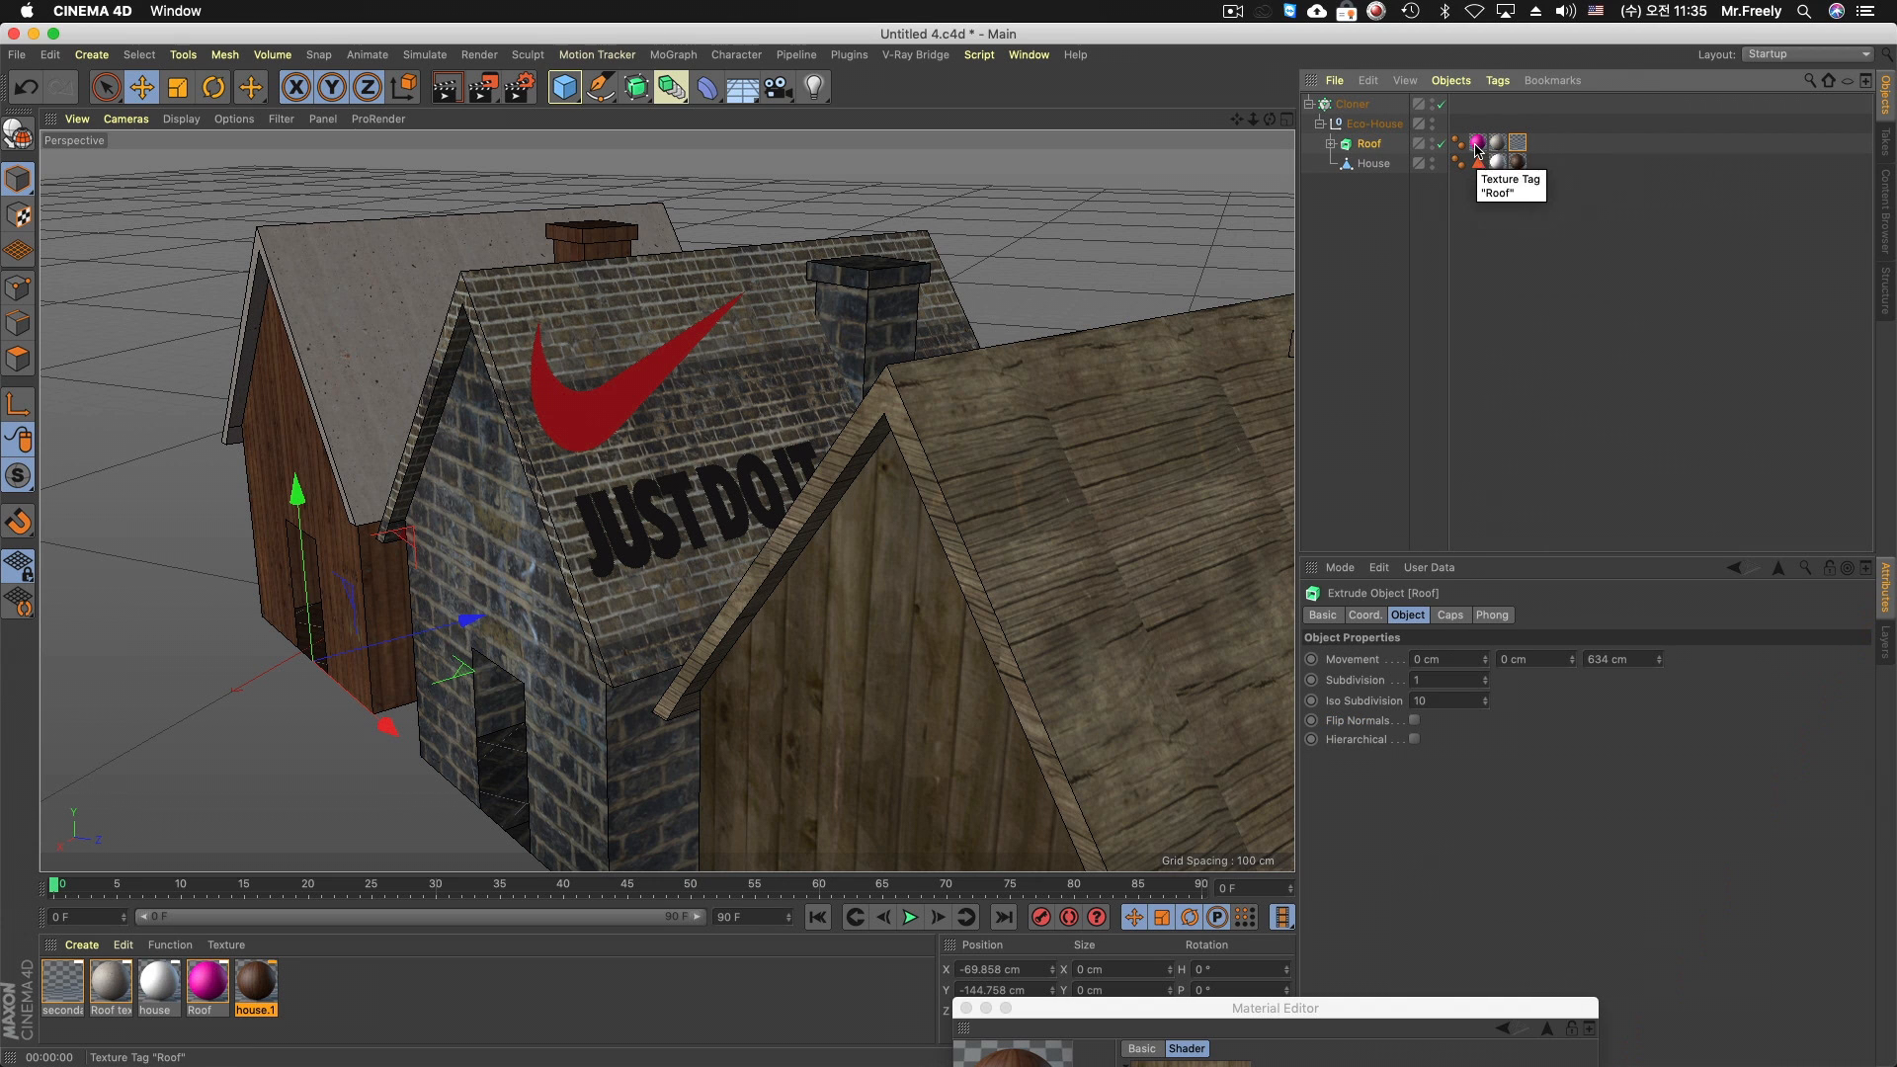
{"action": "left_click", "coordinate": [208, 983]}
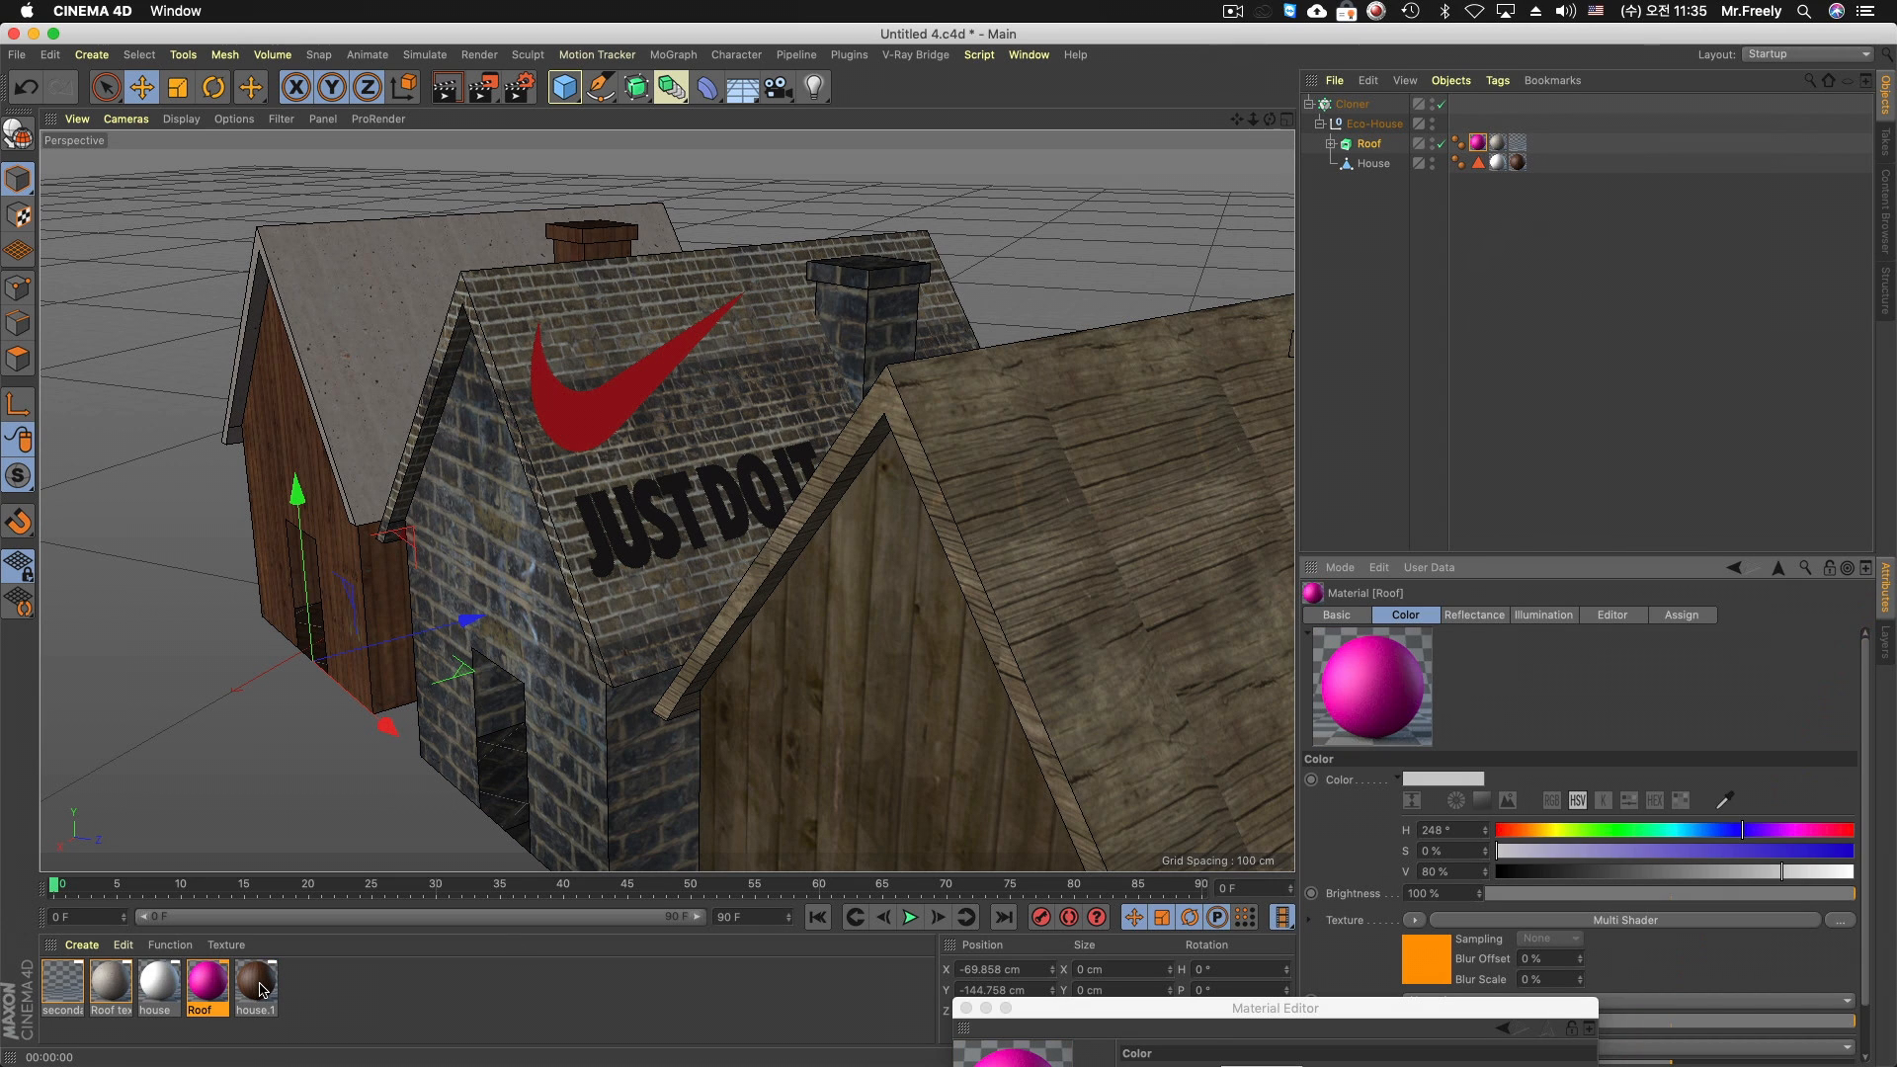
{"action": "double_click", "coordinate": [259, 984]}
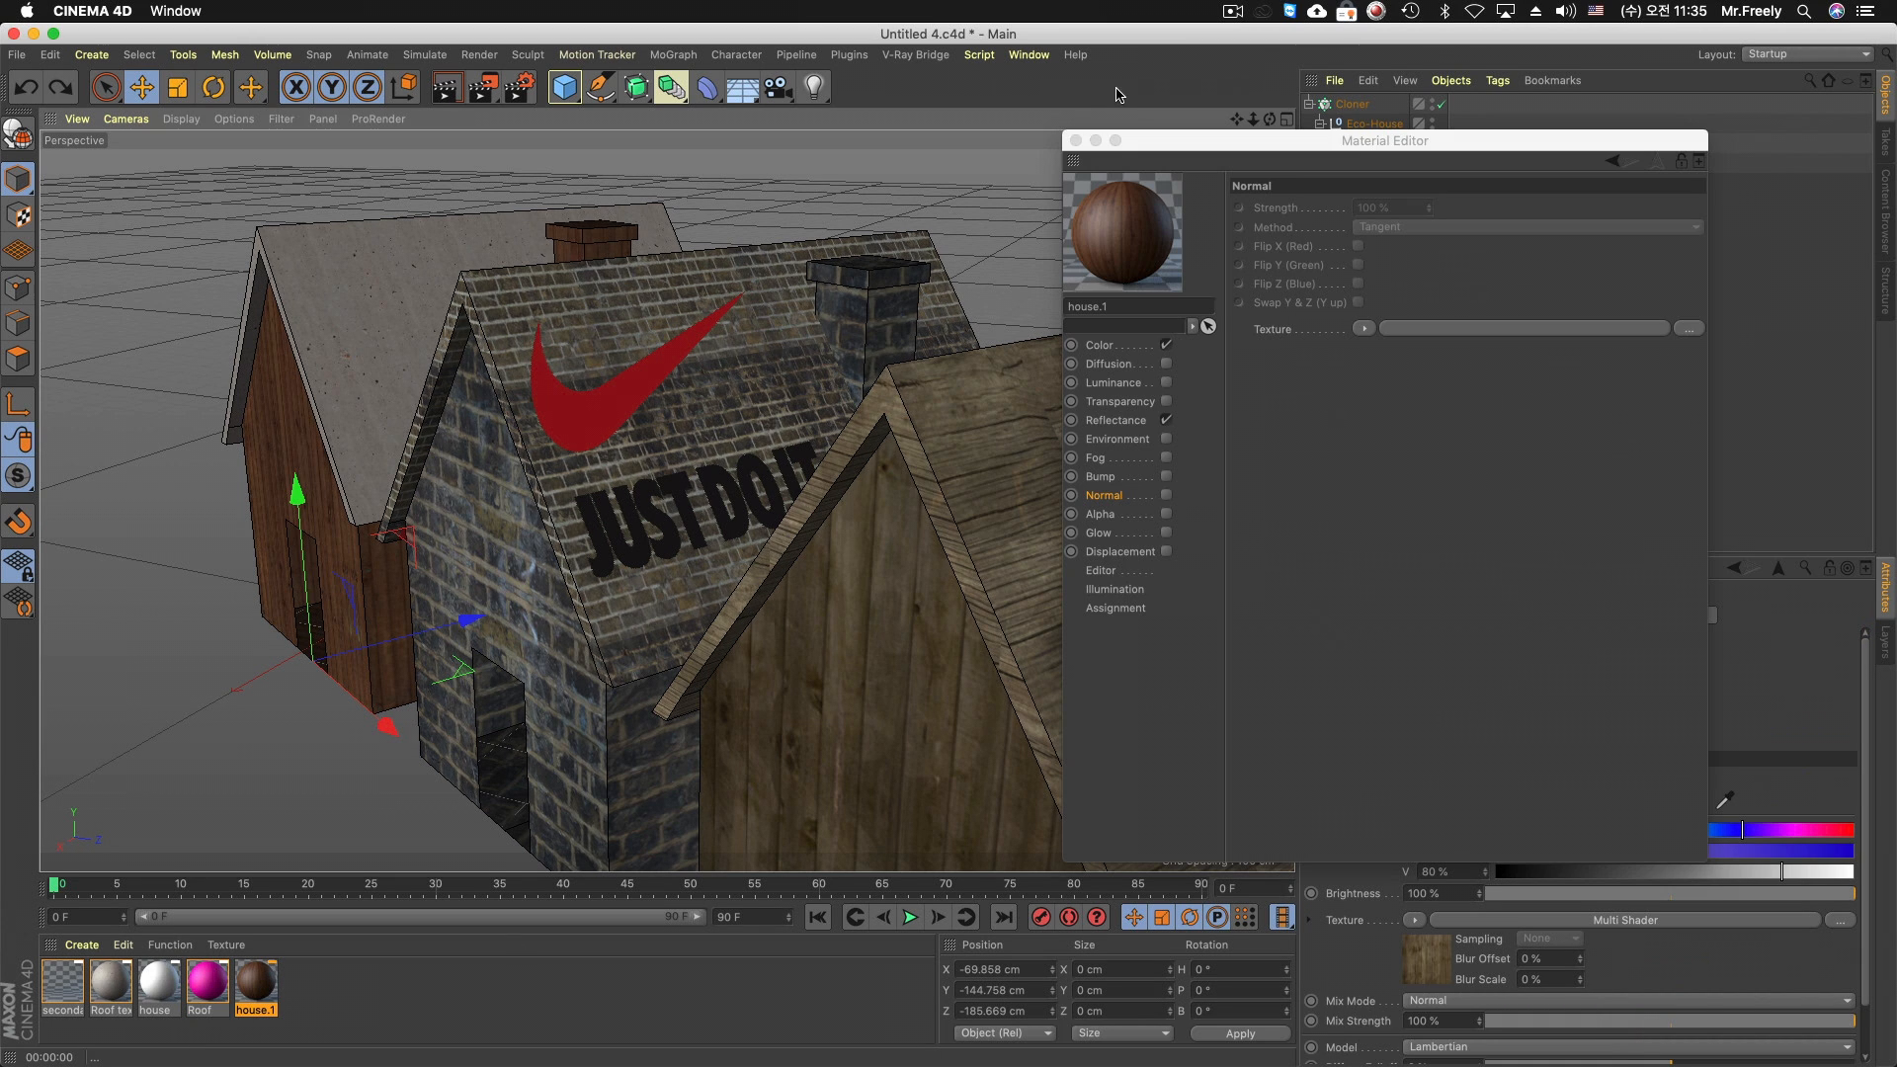
{"action": "left_click", "coordinate": [1076, 140]}
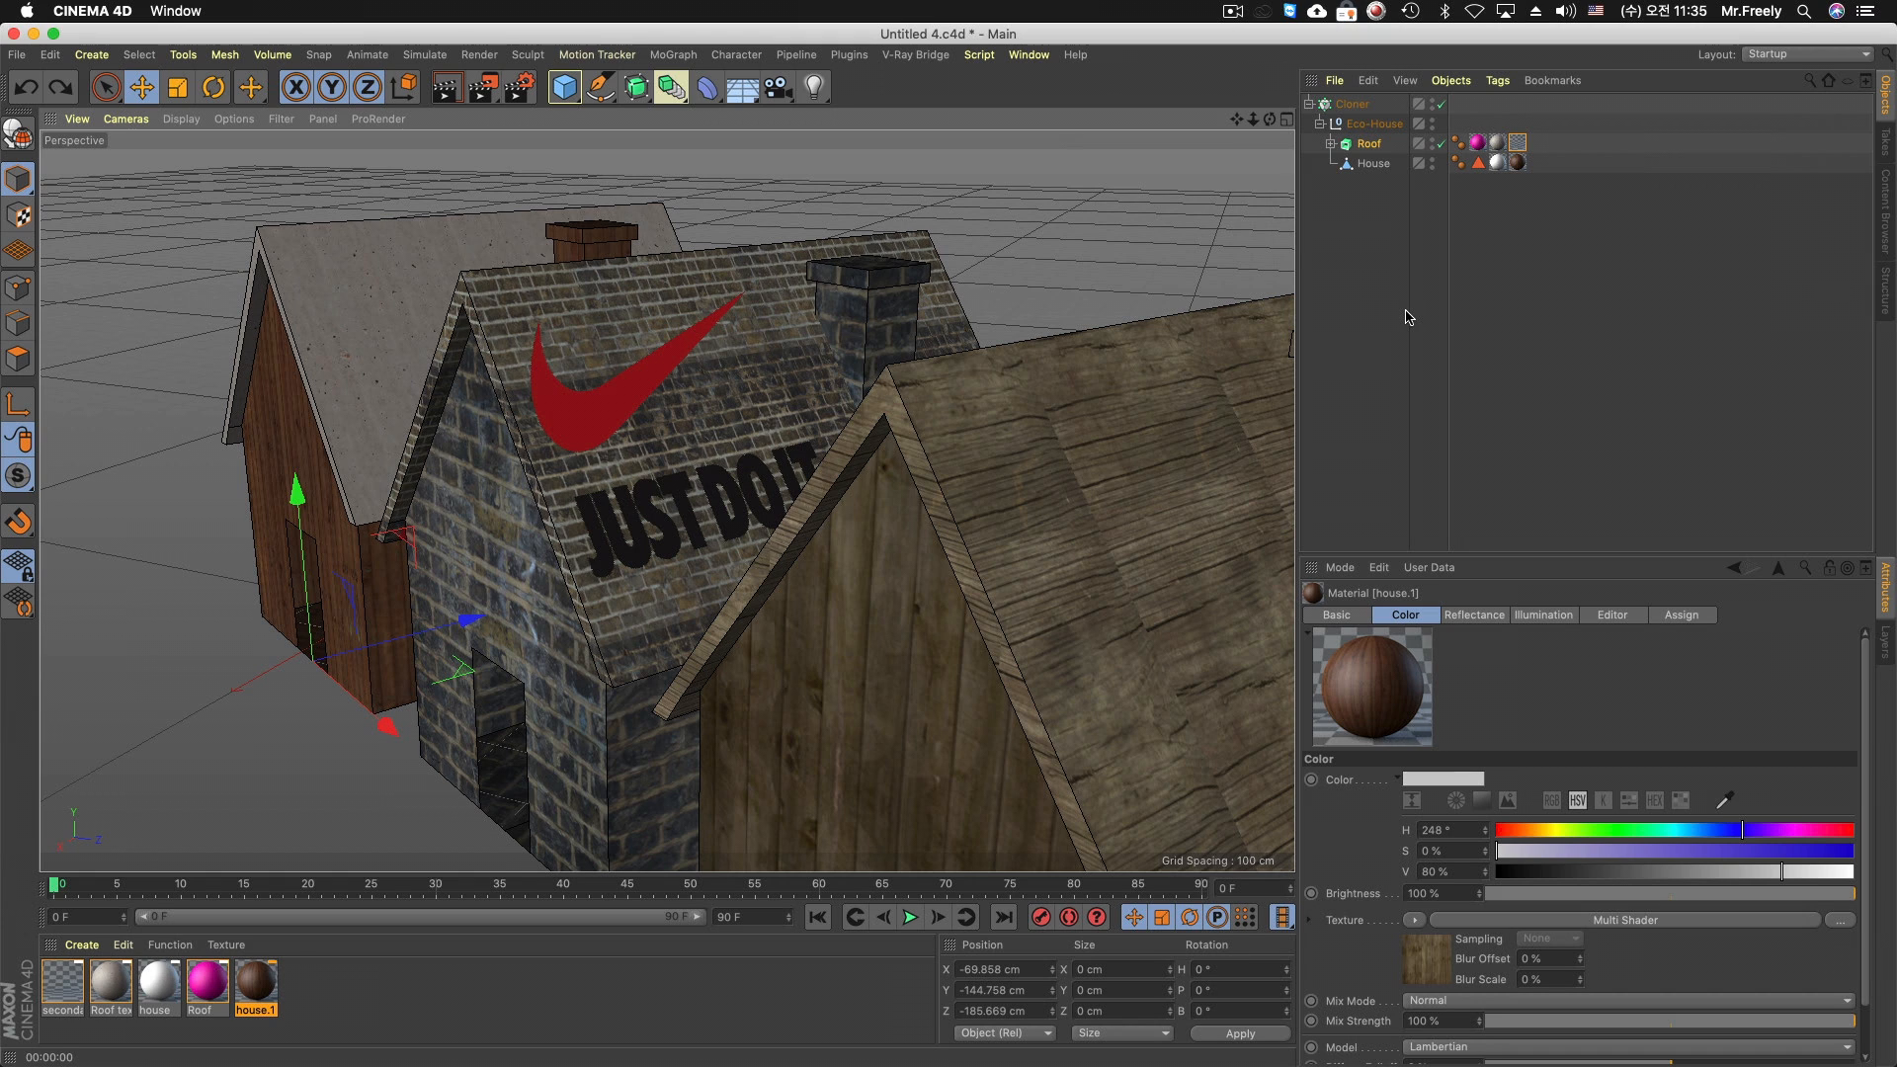
{"action": "left_click_drag", "start_coordinate": [1394, 307], "coordinate": [1247, 63]}
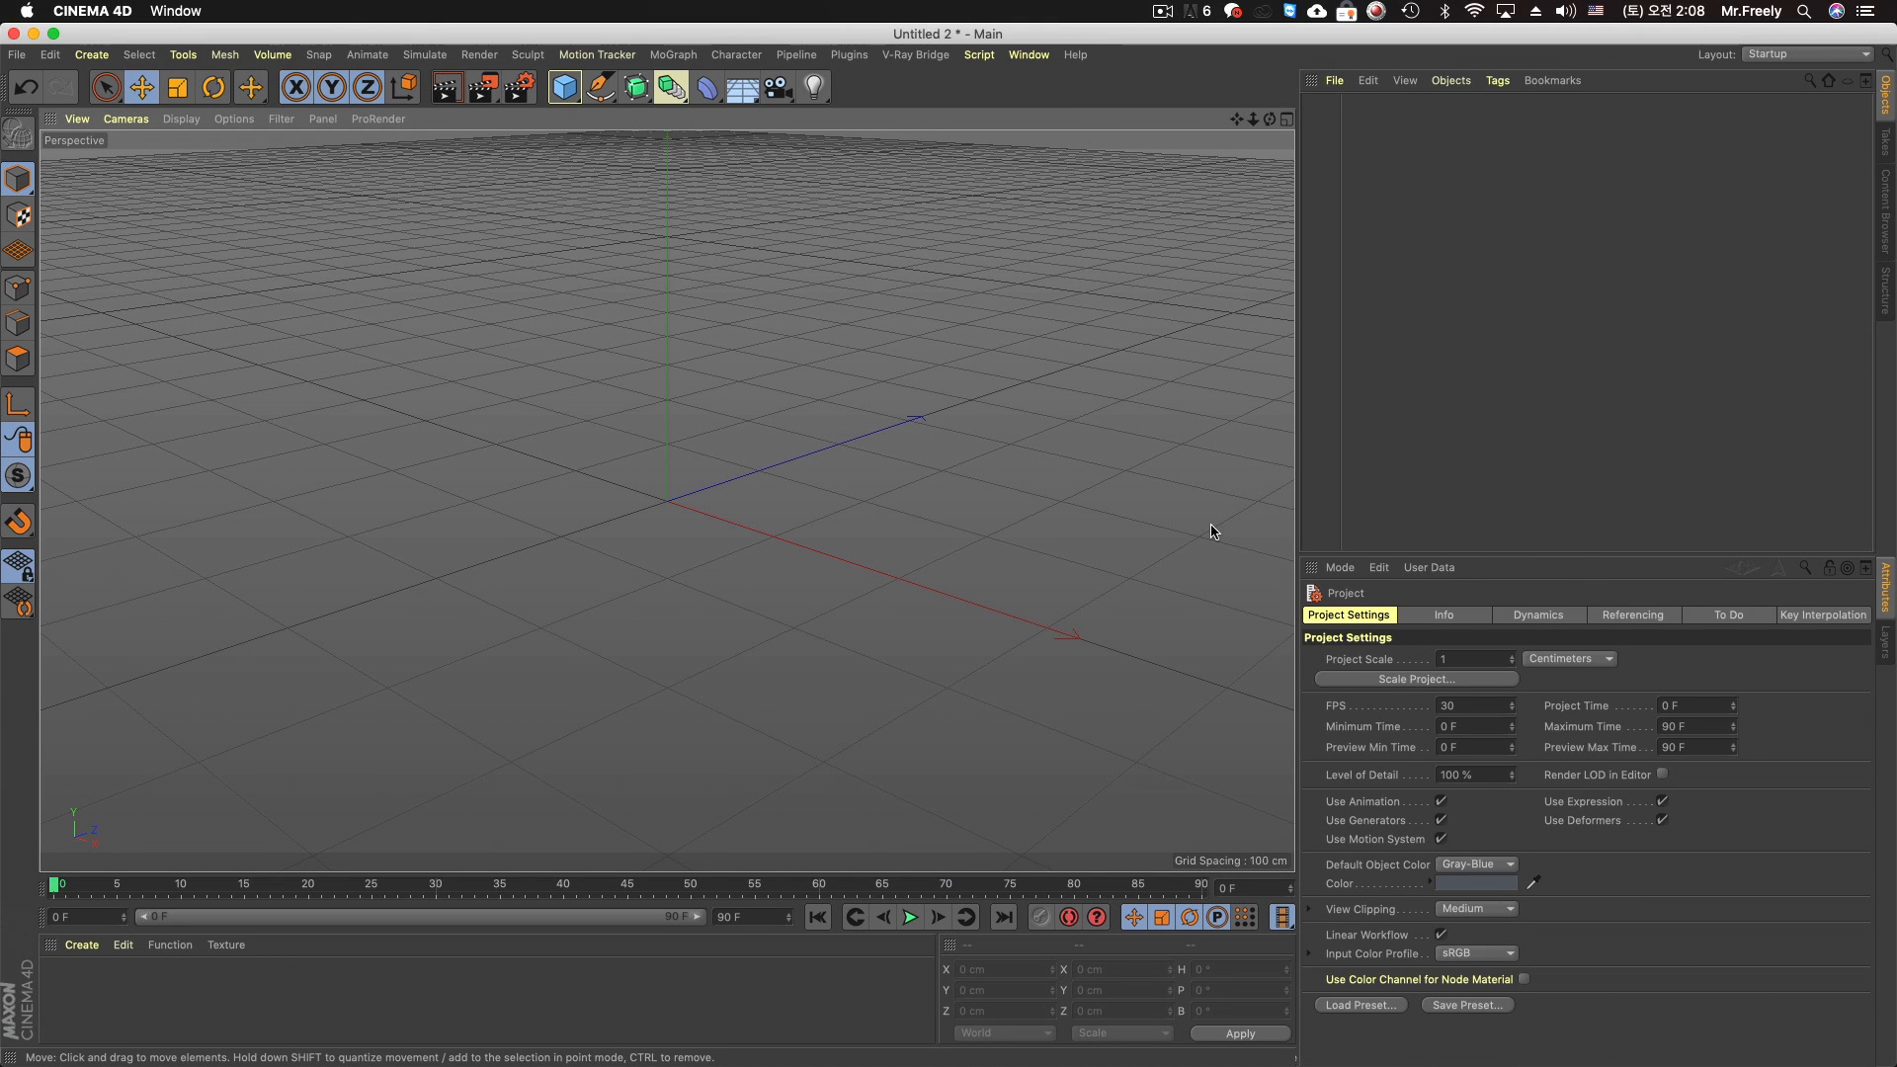
Add a MoText object to the empty Untitled 2 scene and set its text to MULTI
{"action": "left_click", "coordinate": [672, 54]}
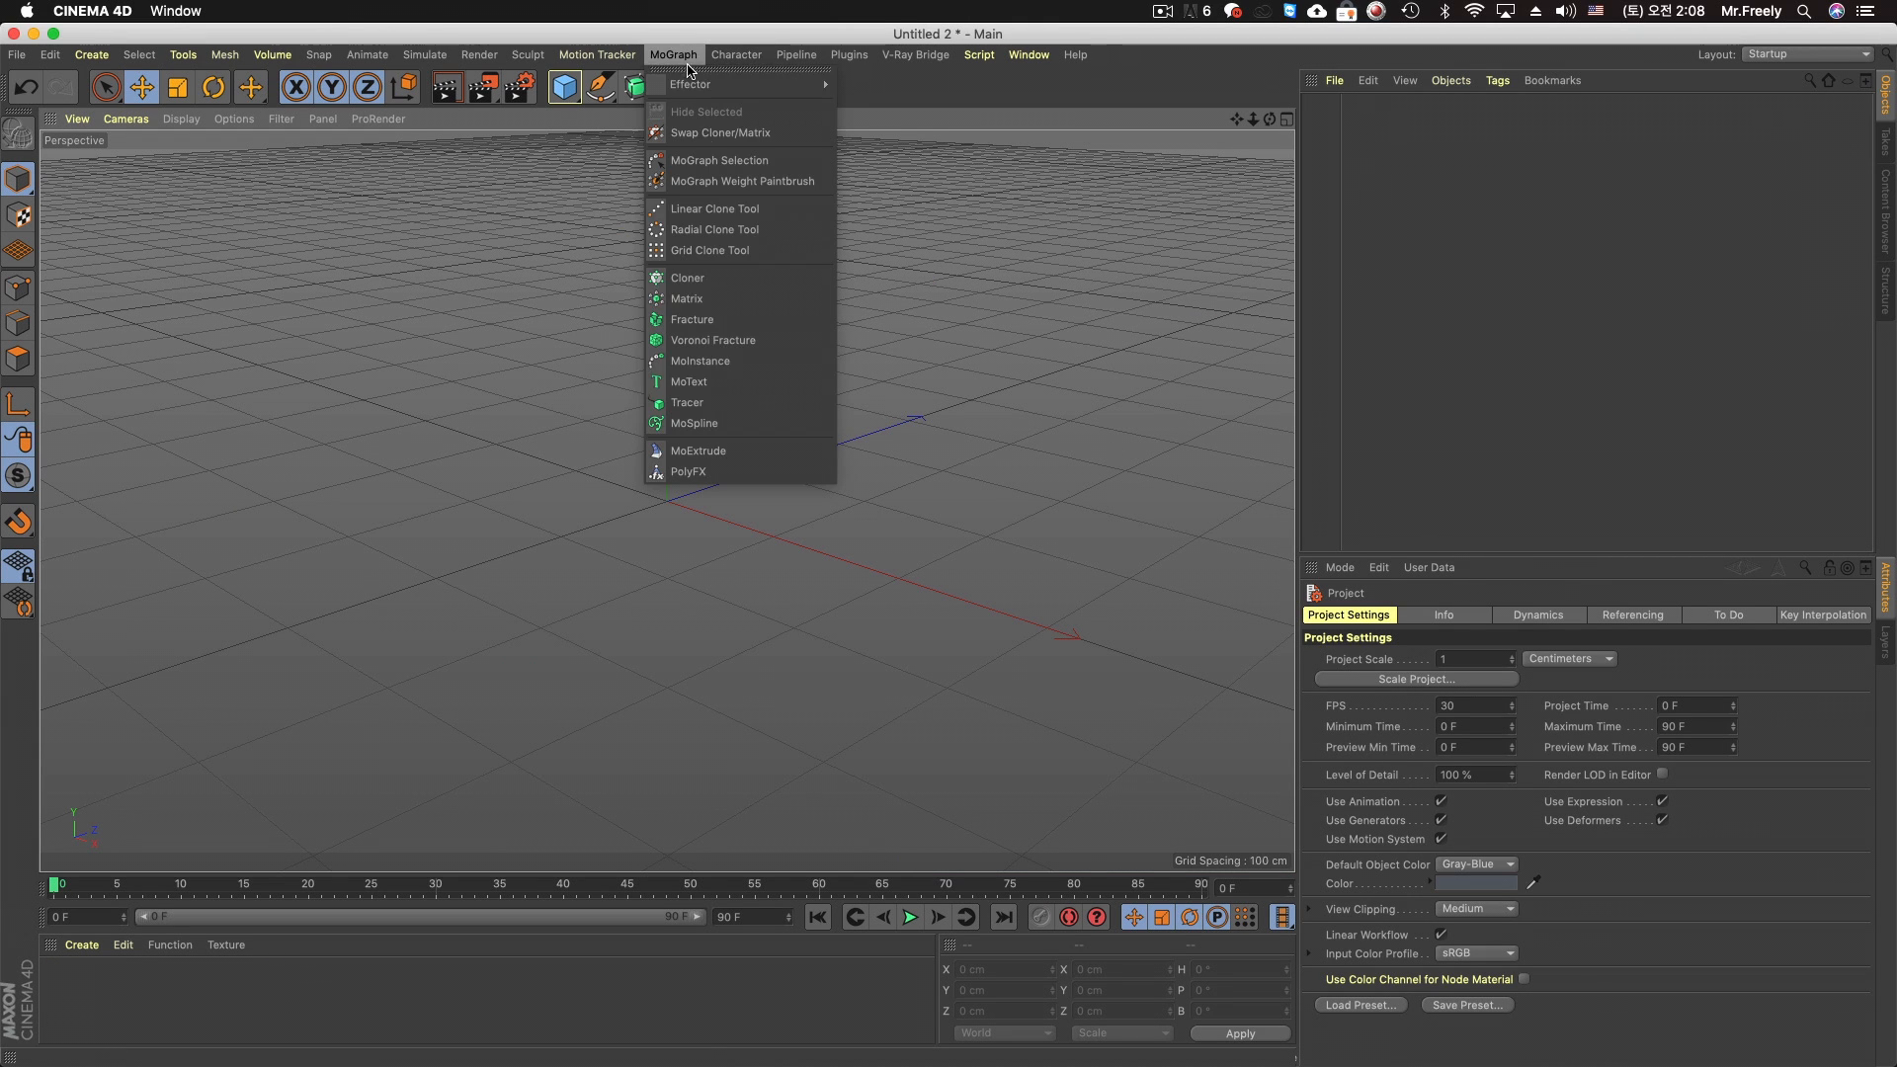
{"action": "left_click", "coordinate": [733, 383]}
{"action": "left_click_drag", "start_coordinate": [952, 445], "coordinate": [786, 433], "text": "alt"}
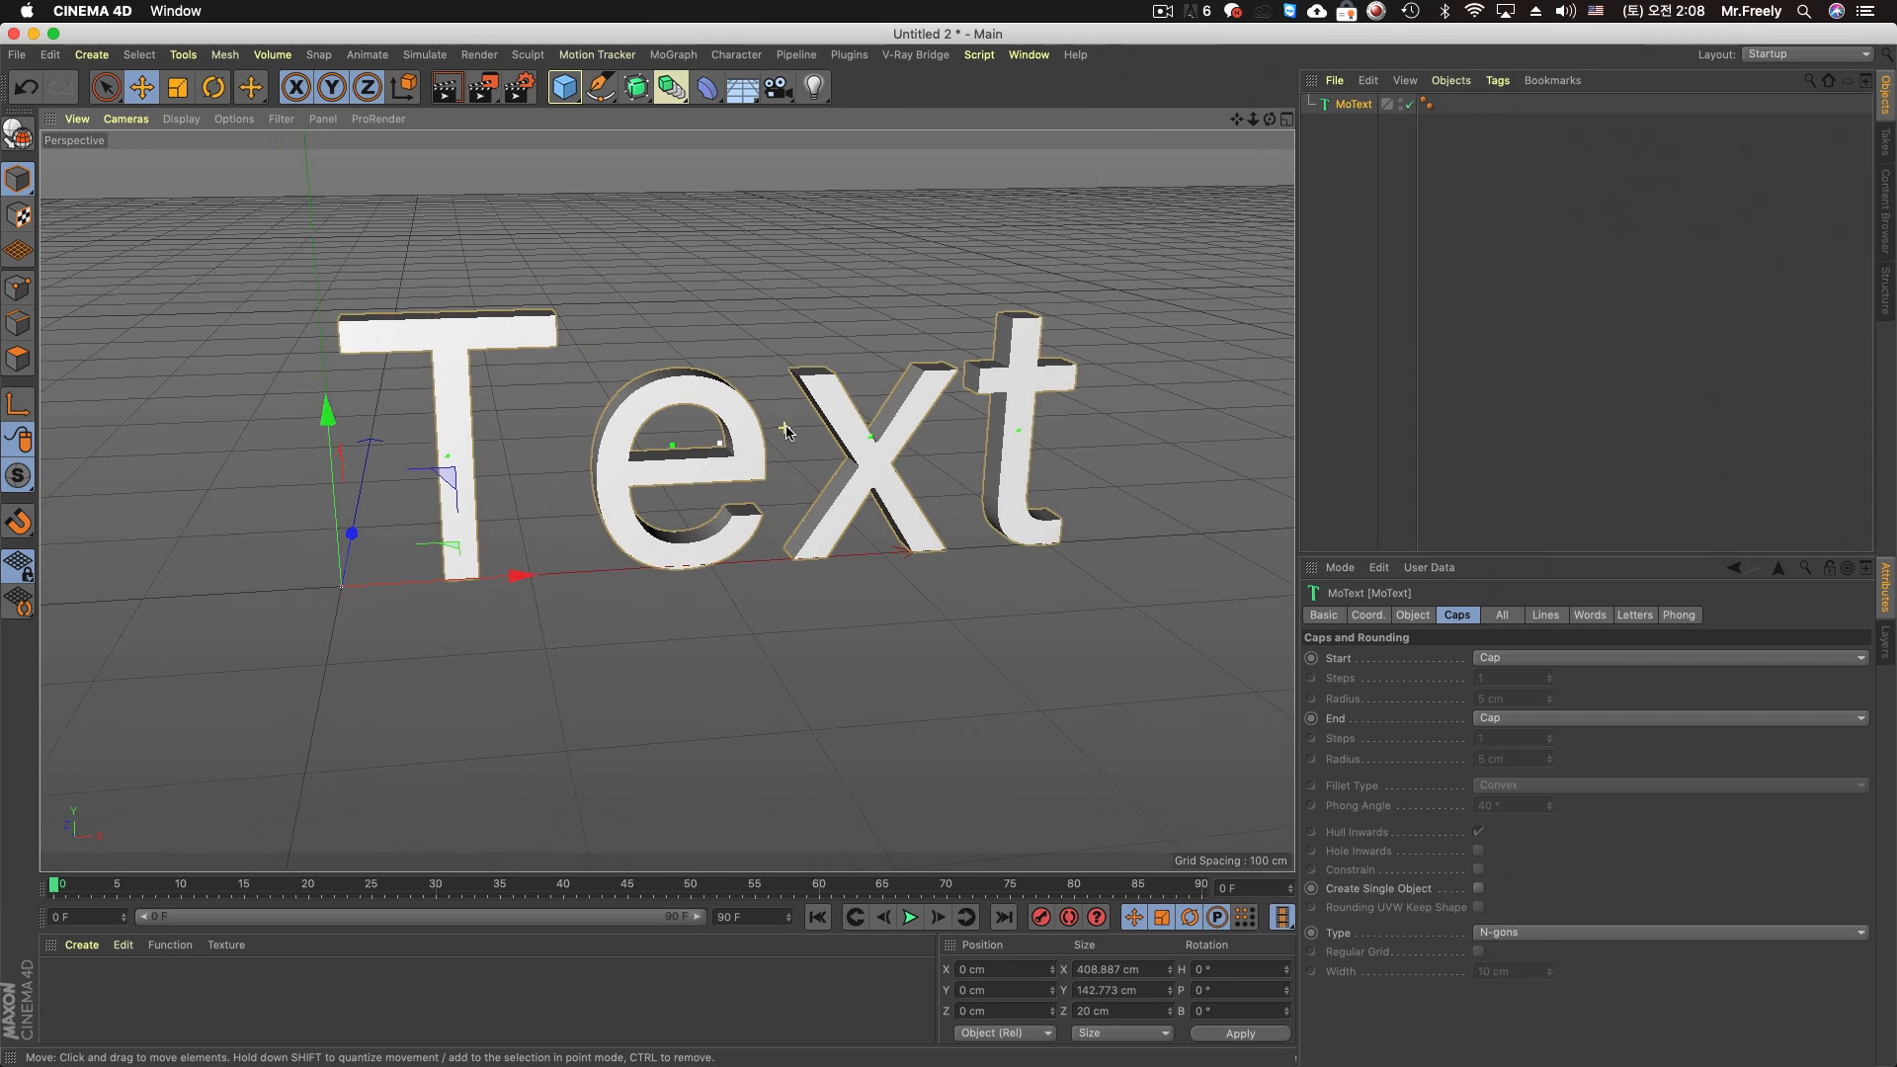
{"action": "scroll", "coordinate": [785, 434], "scroll_direction": "up", "scroll_amount": 1}
{"action": "left_click", "coordinate": [1421, 618]}
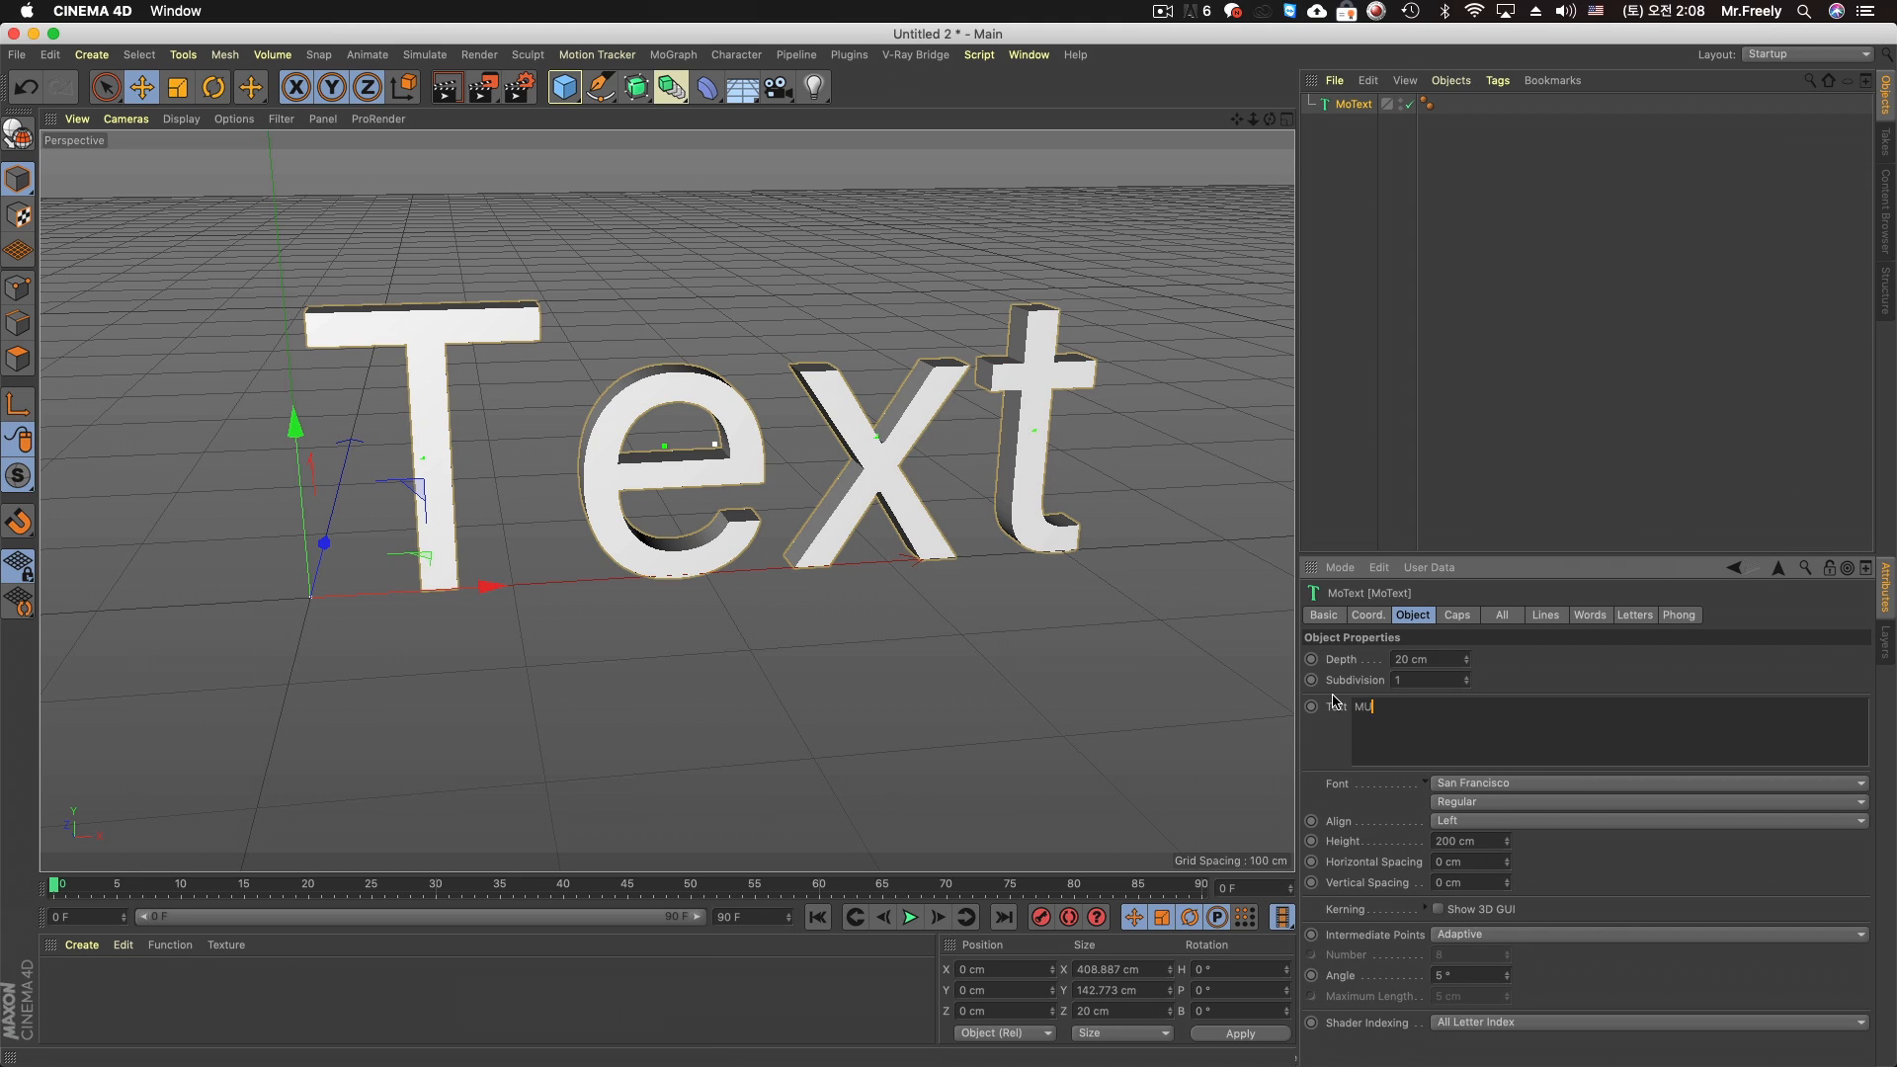
{"action": "left_click", "coordinate": [1484, 678]}
{"action": "middle_click_drag", "start_coordinate": [826, 480], "coordinate": [643, 491], "text": "alt"}
{"action": "scroll", "coordinate": [643, 491], "scroll_direction": "down", "scroll_amount": 2}
{"action": "left_click_drag", "start_coordinate": [643, 491], "coordinate": [645, 491], "text": "alt"}
{"action": "scroll", "coordinate": [650, 488], "scroll_direction": "up", "scroll_amount": 2}
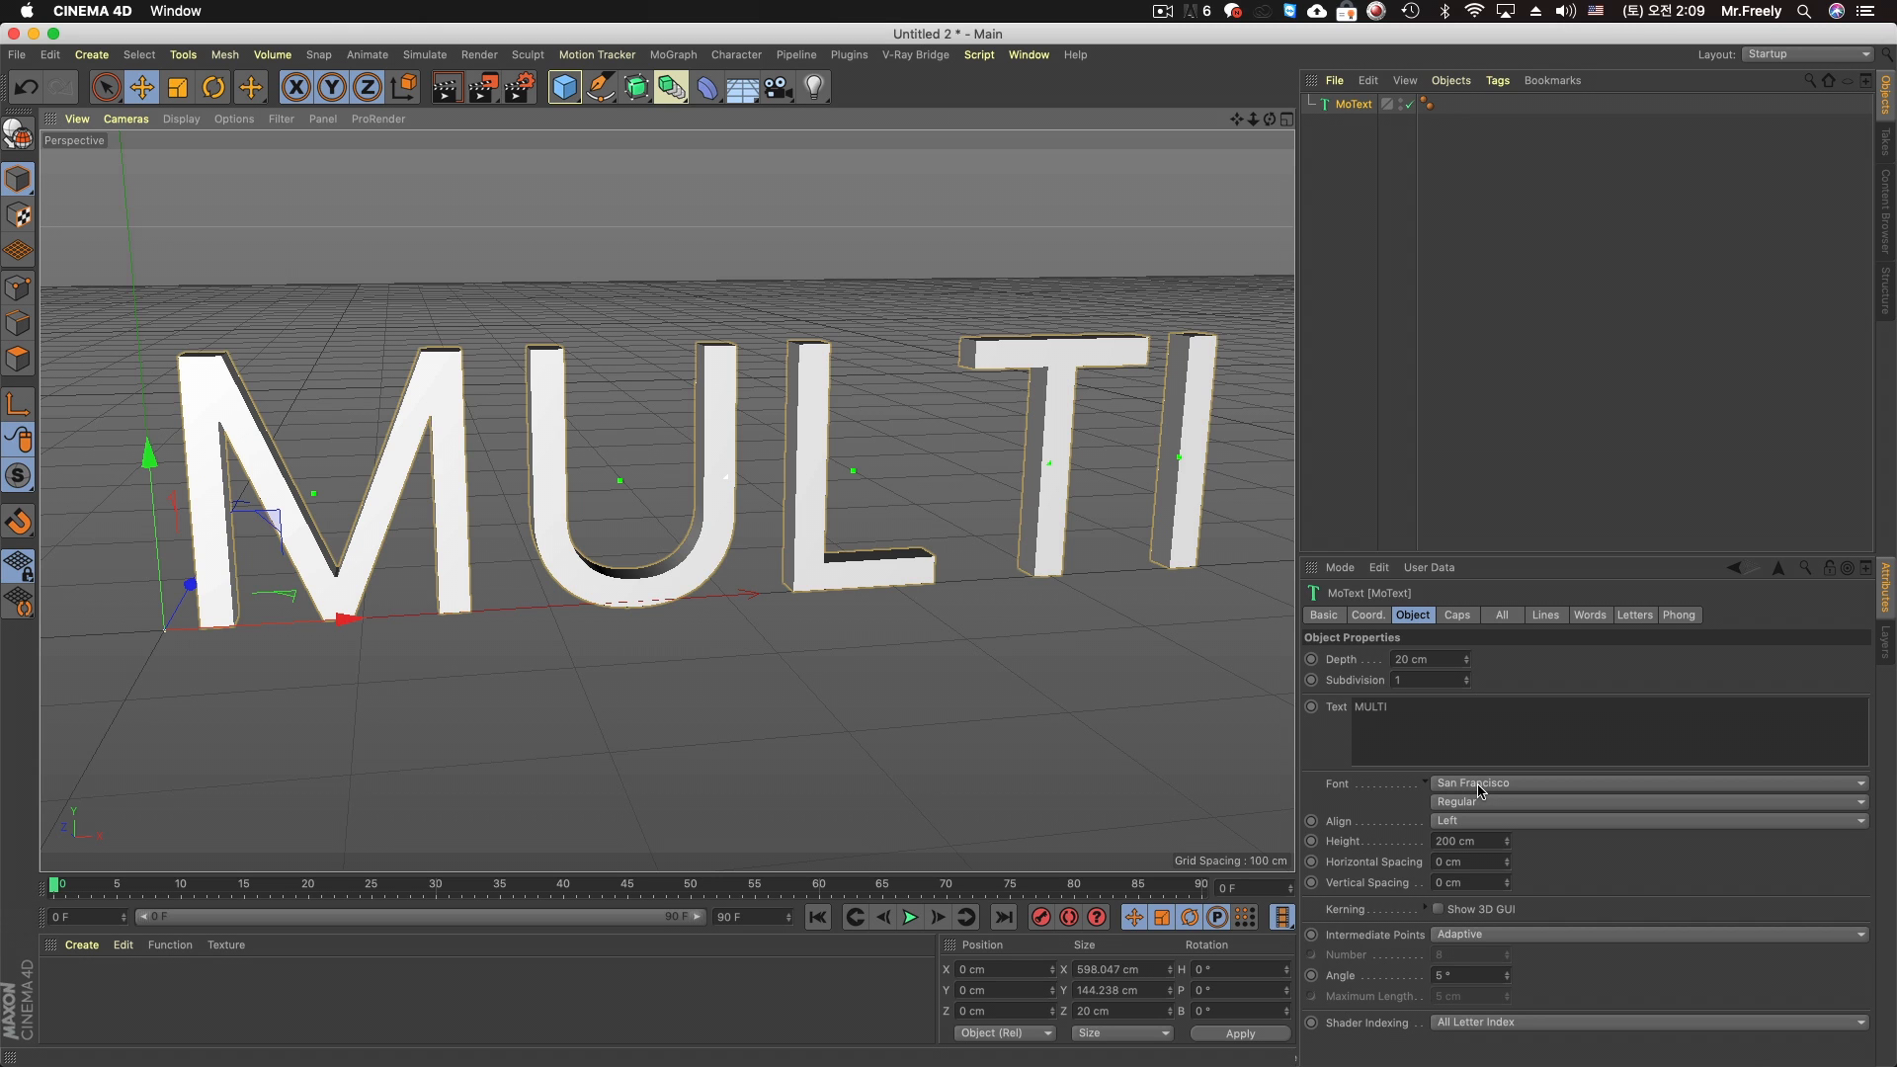
Set the MoText font to Helvetica Neue in the Bold Italic style
{"action": "scroll", "coordinate": [1535, 569], "scroll_direction": "up", "scroll_amount": 12}
{"action": "scroll", "coordinate": [1552, 600], "scroll_direction": "down", "scroll_amount": 3}
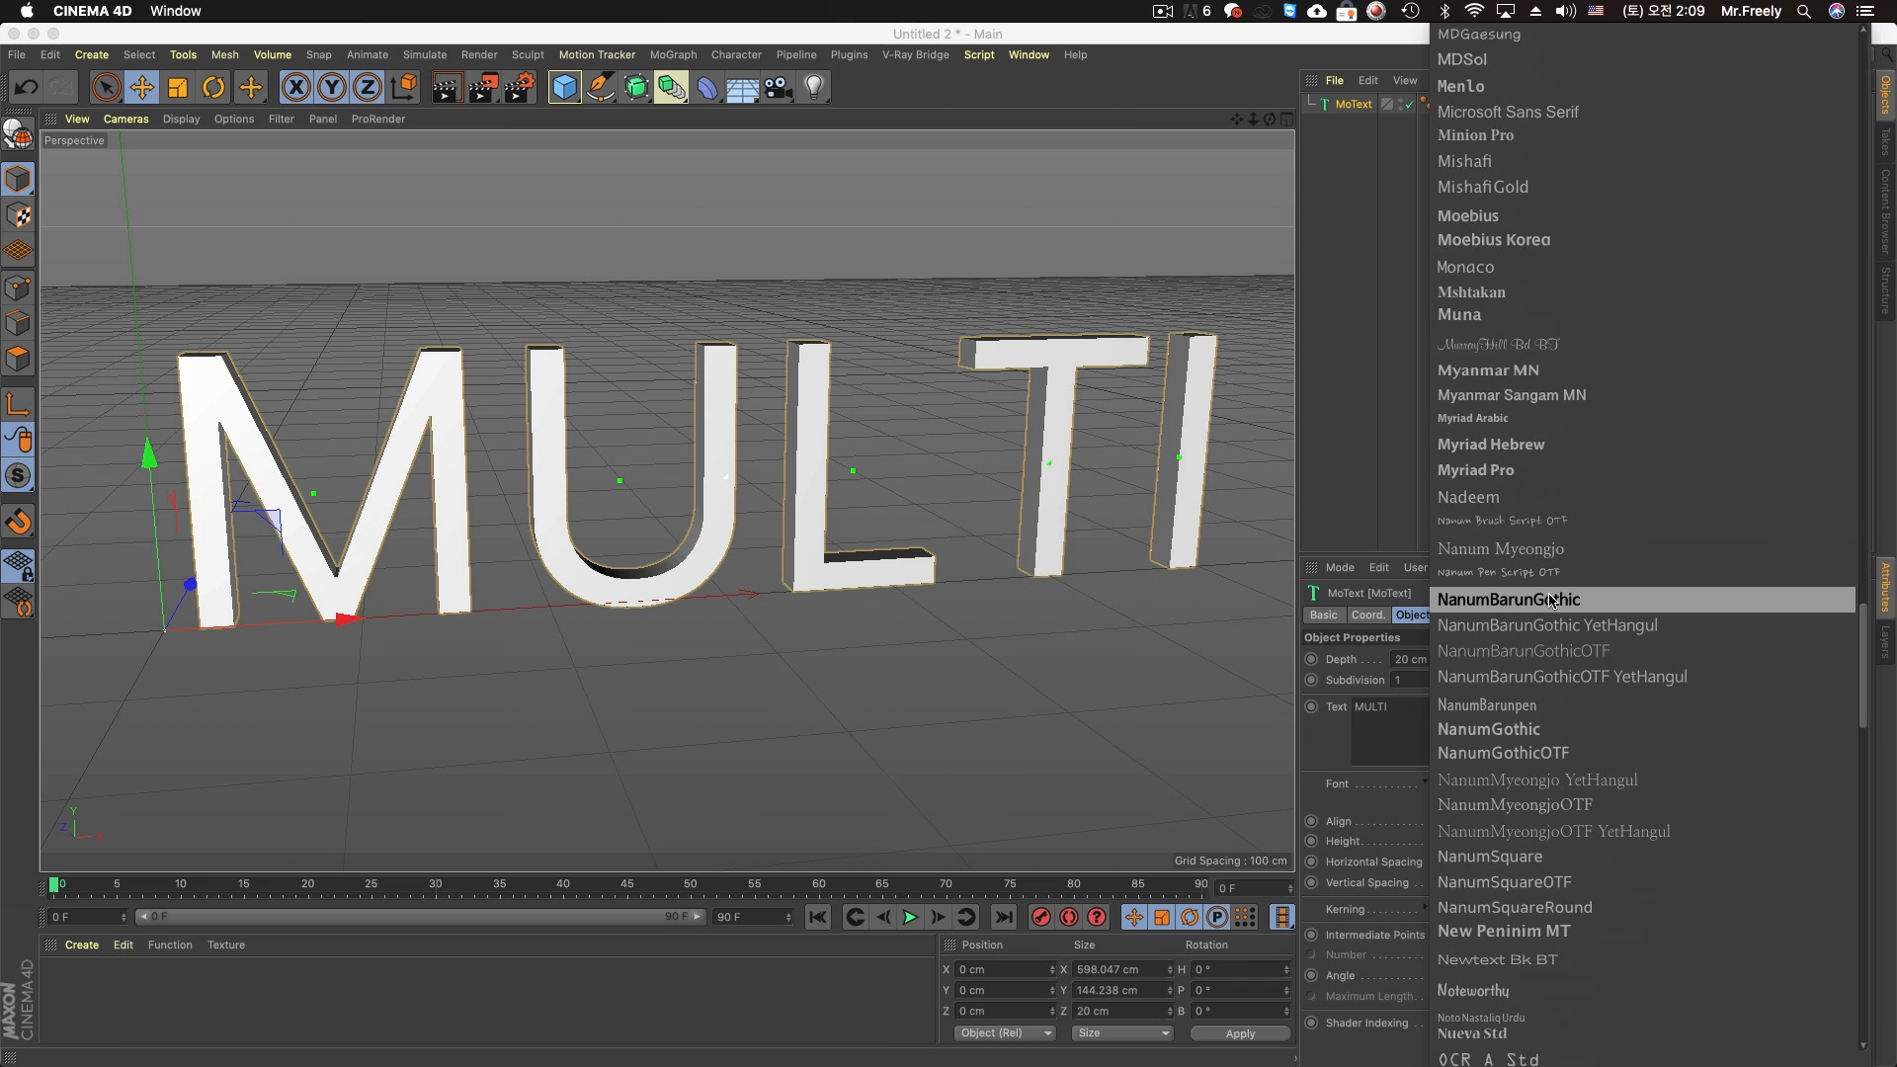
{"action": "scroll", "coordinate": [1547, 598], "scroll_direction": "up", "scroll_amount": 15}
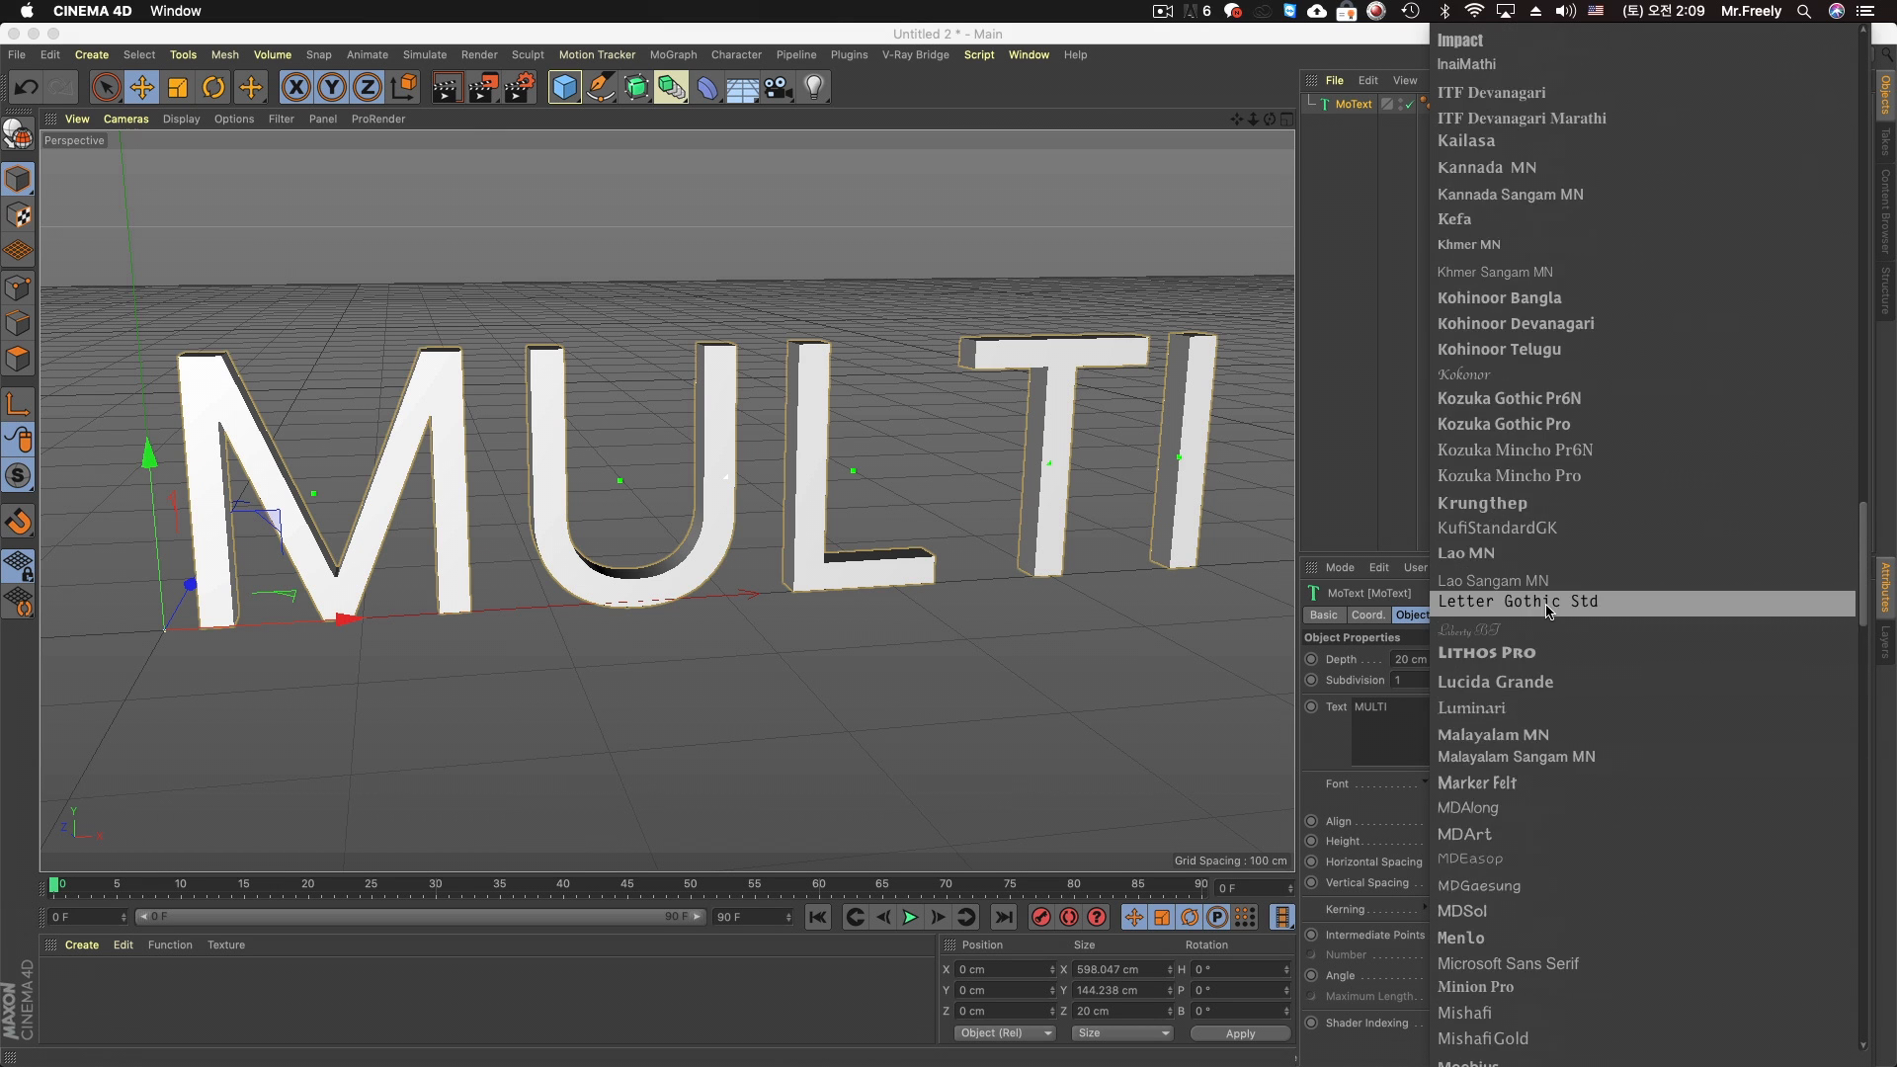
{"action": "scroll", "coordinate": [1549, 611], "scroll_direction": "up", "scroll_amount": 8}
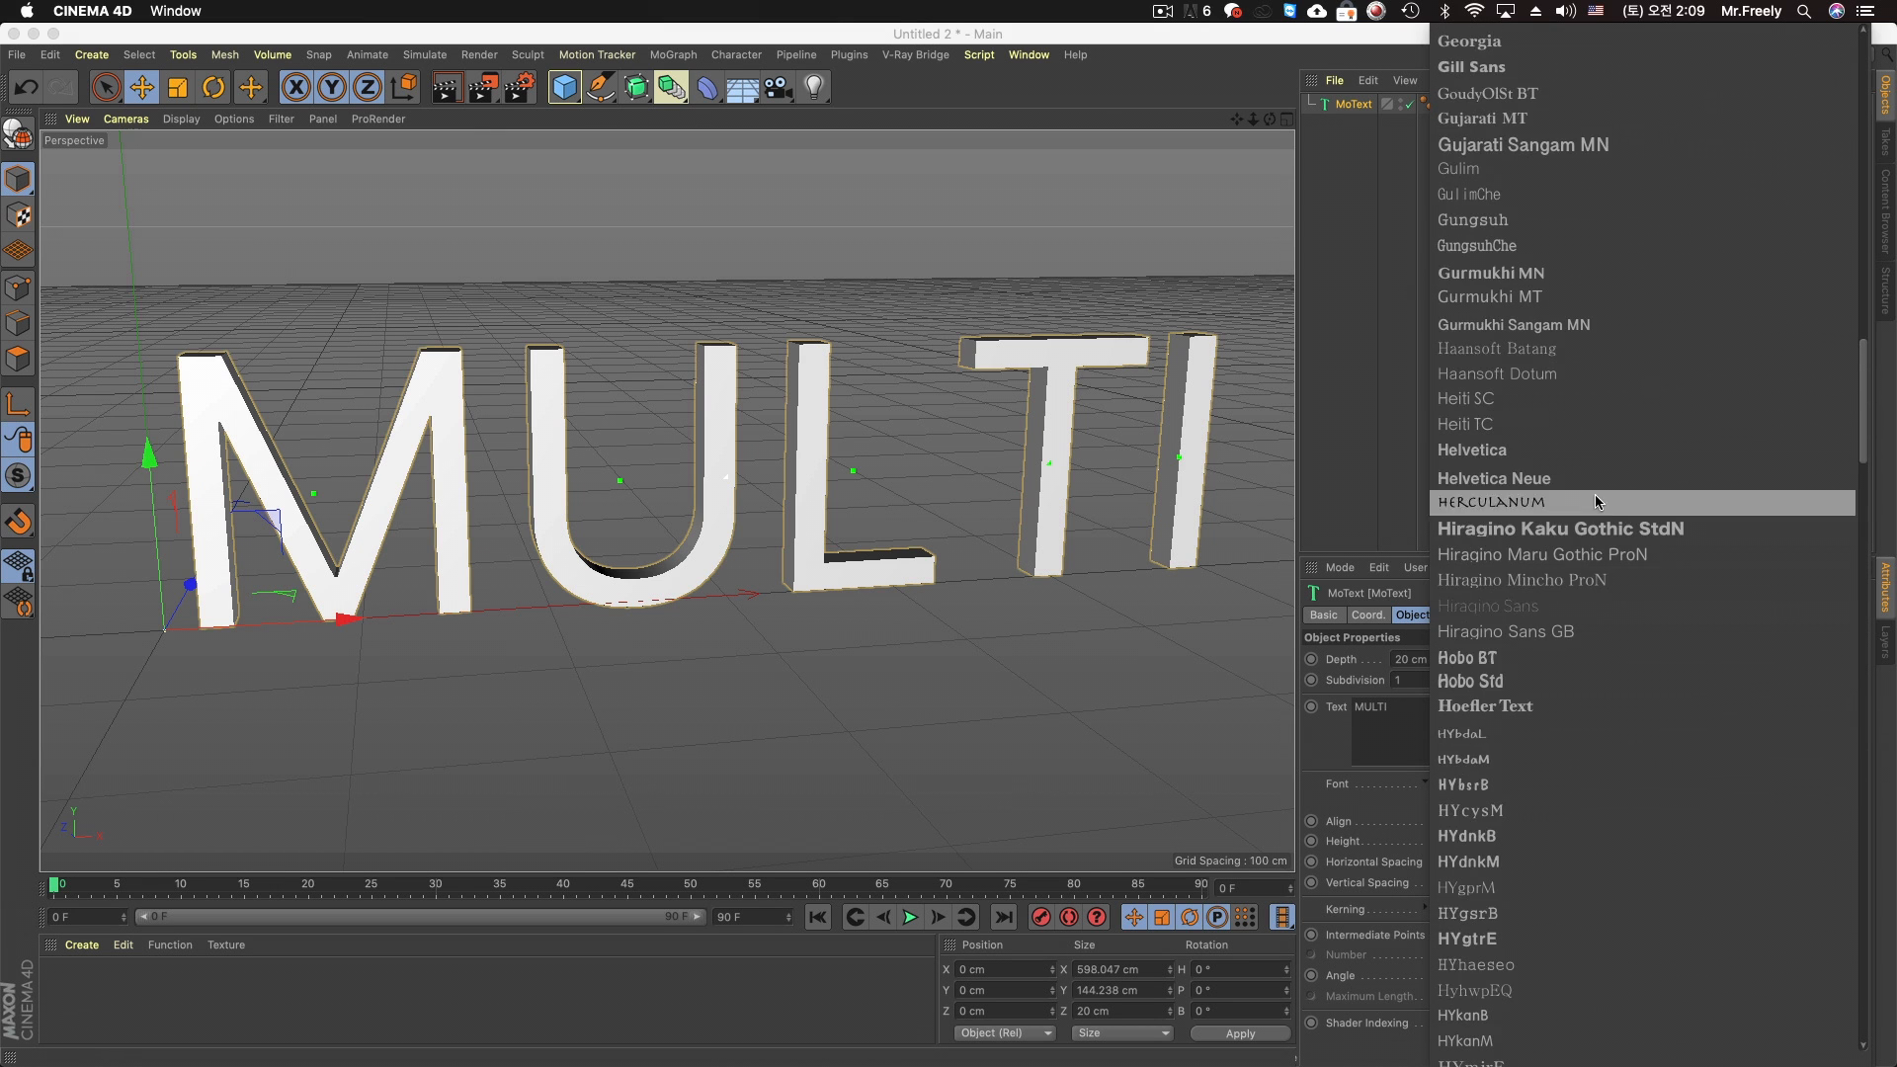
{"action": "left_click", "coordinate": [1600, 485]}
{"action": "left_click", "coordinate": [1501, 805]}
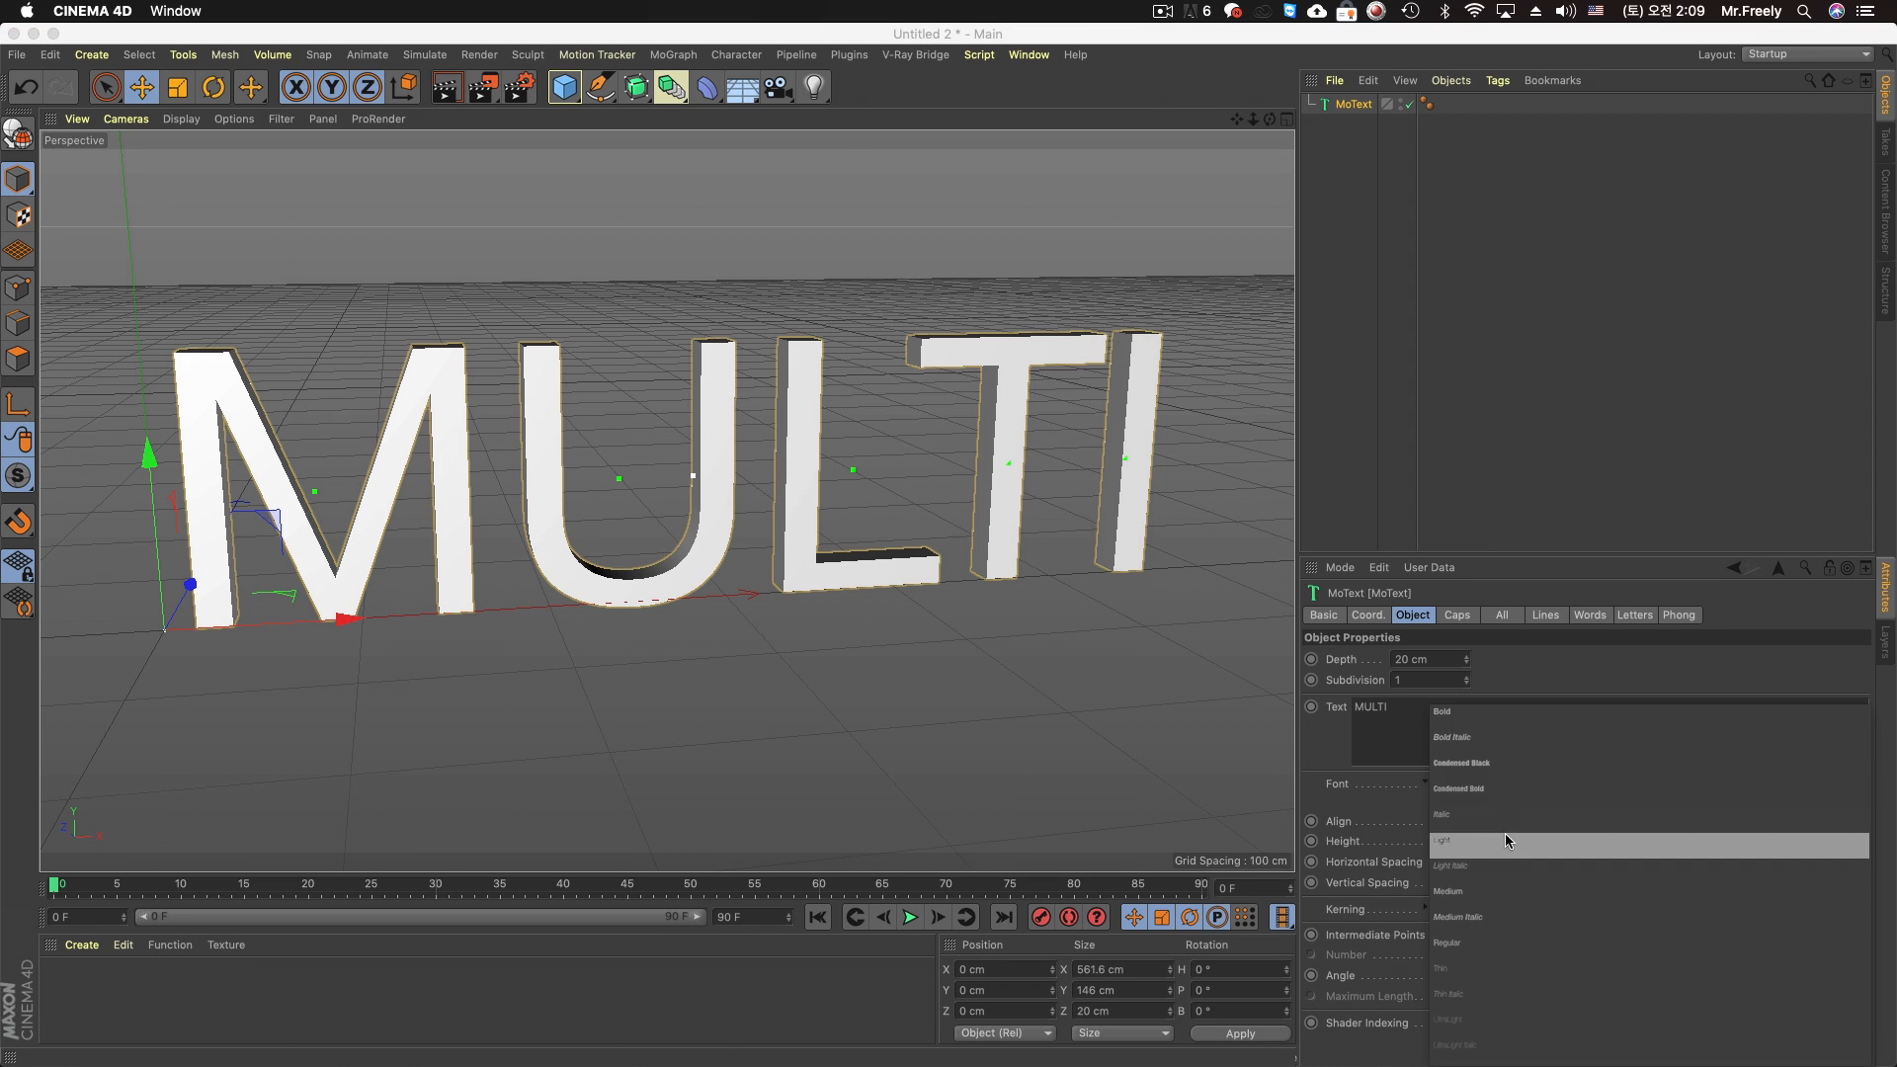
{"action": "left_click", "coordinate": [1516, 736]}
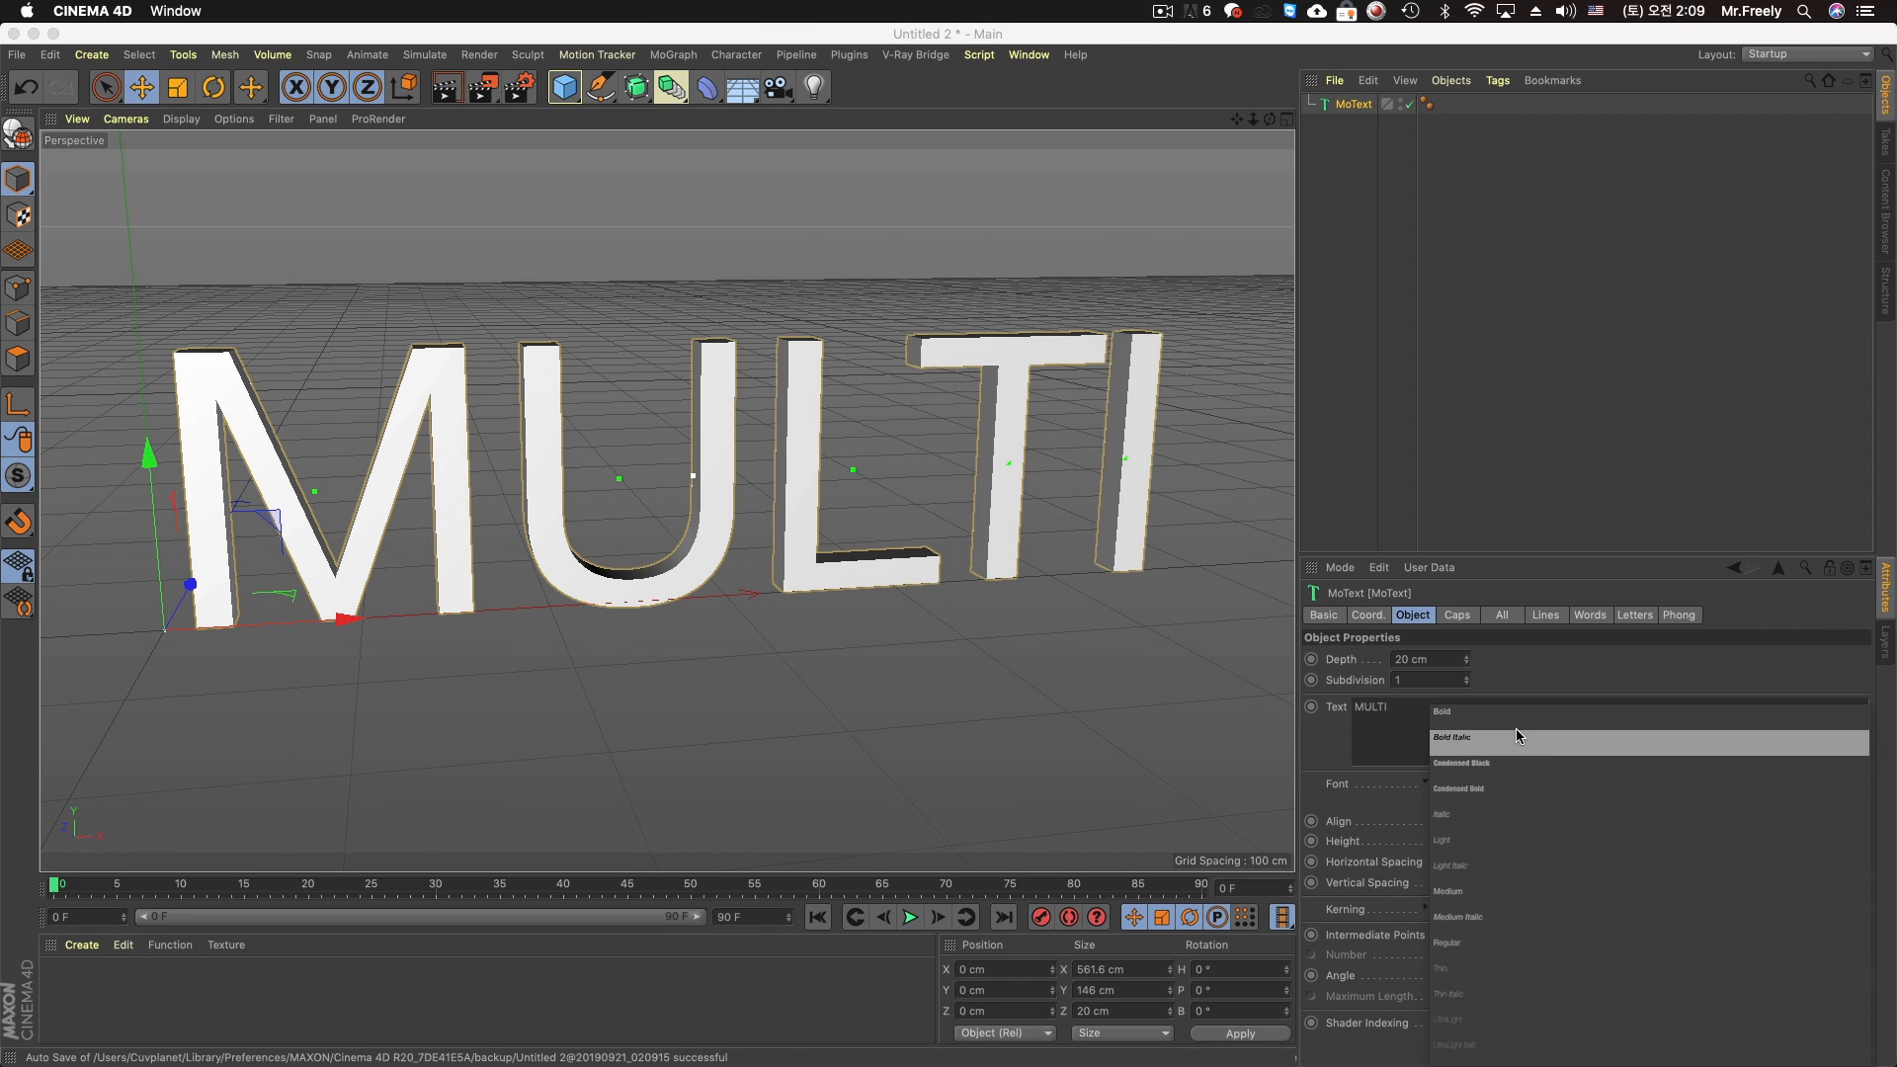
Set the extrusion depth of the MULTI text to 40 cm
{"action": "left_click_drag", "start_coordinate": [1427, 657], "coordinate": [1334, 653]}
{"action": "type", "text": "40"}
{"action": "key", "text": "Return"}
{"action": "middle_click_drag", "start_coordinate": [942, 515], "coordinate": [927, 504], "text": "alt"}
{"action": "left_click_drag", "start_coordinate": [927, 509], "coordinate": [872, 467], "text": "alt"}
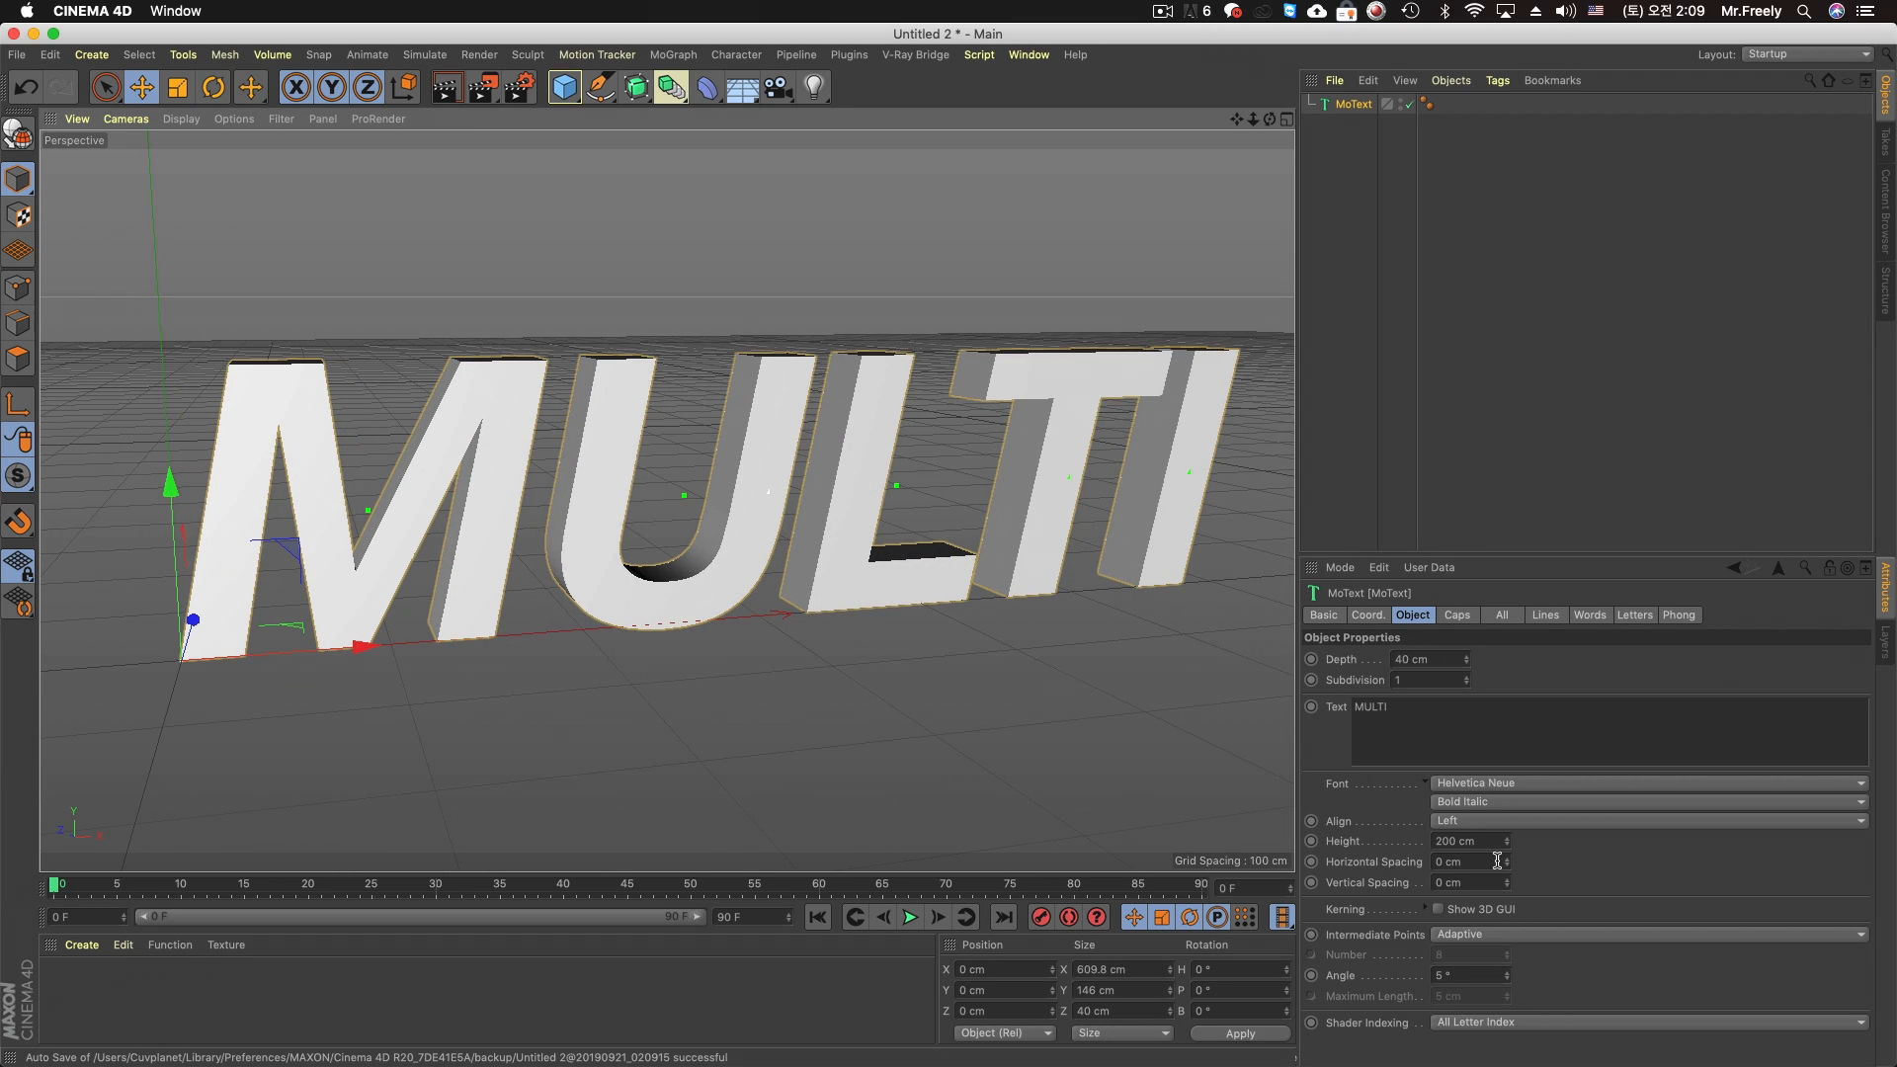
Set both the start and end caps of the MULTI text to Fillet Cap
{"action": "left_click", "coordinate": [1462, 617]}
{"action": "left_click", "coordinate": [1502, 669]}
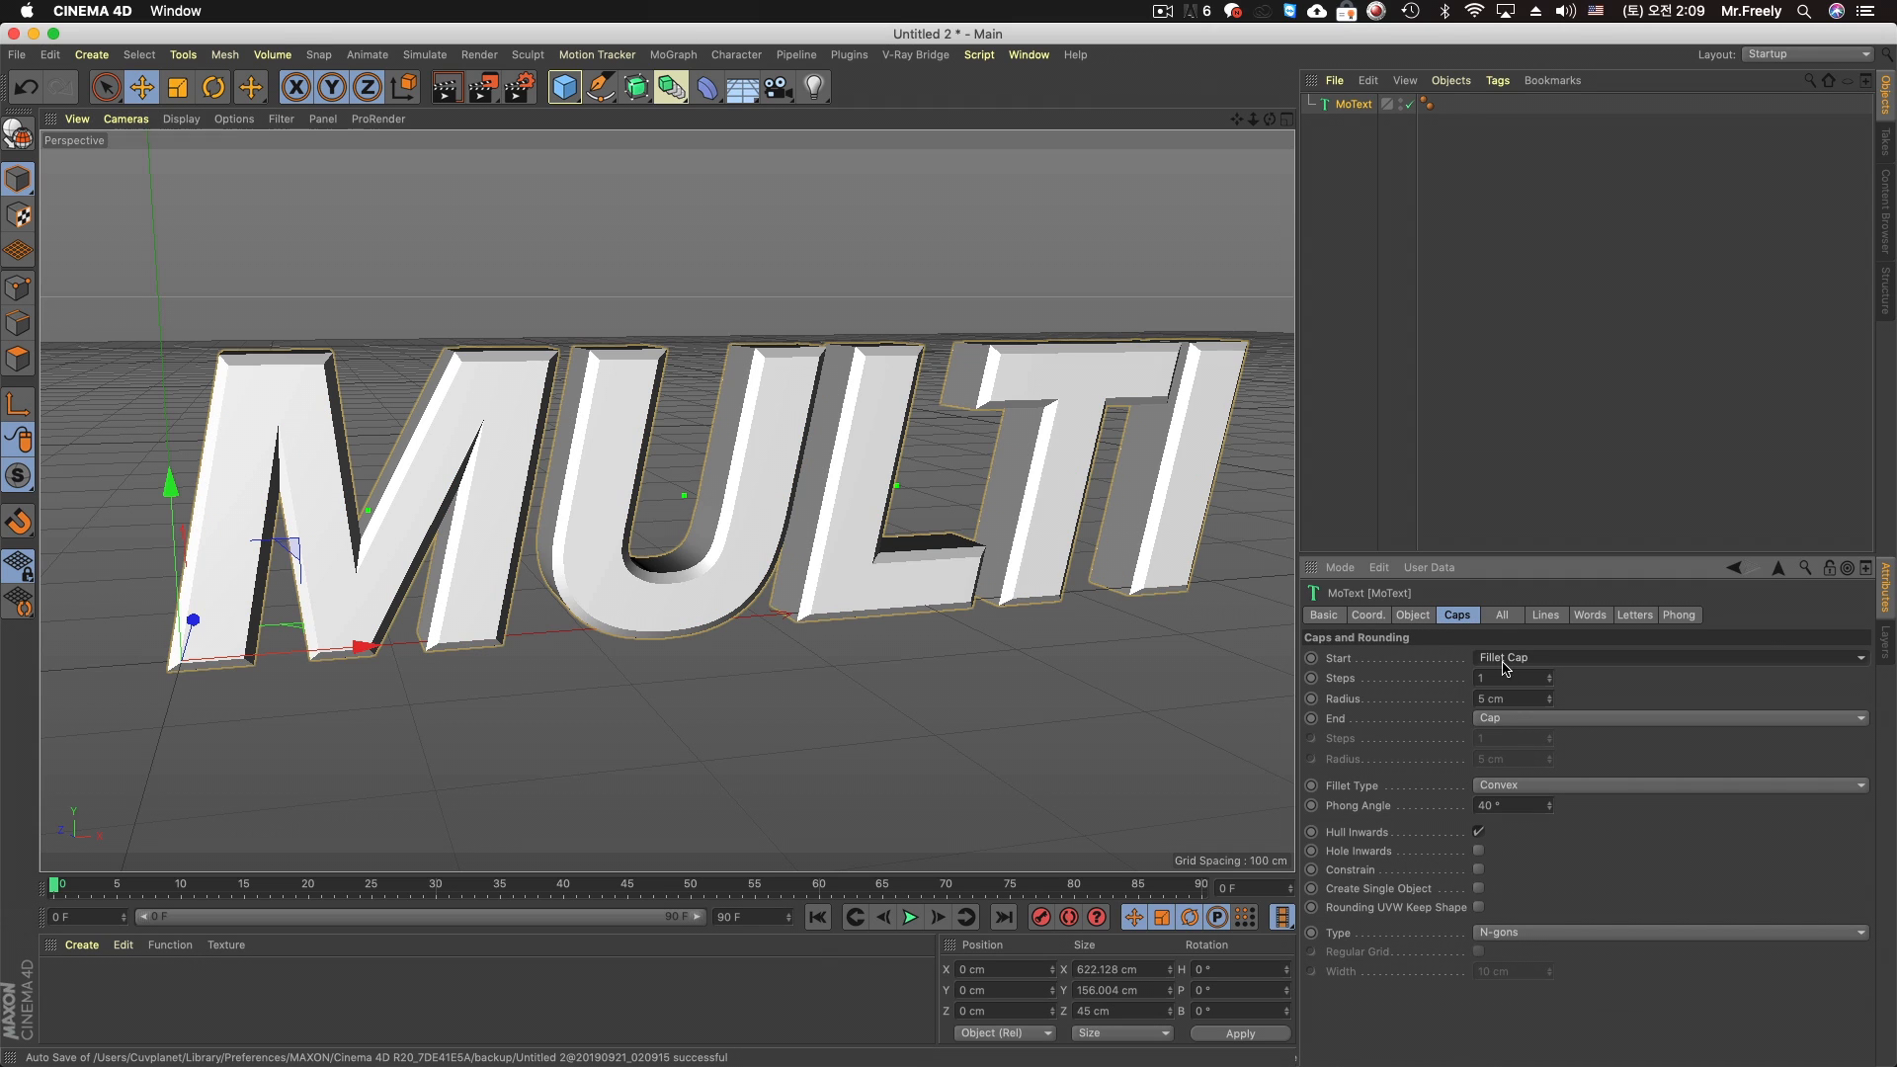
{"action": "left_click", "coordinate": [1513, 722]}
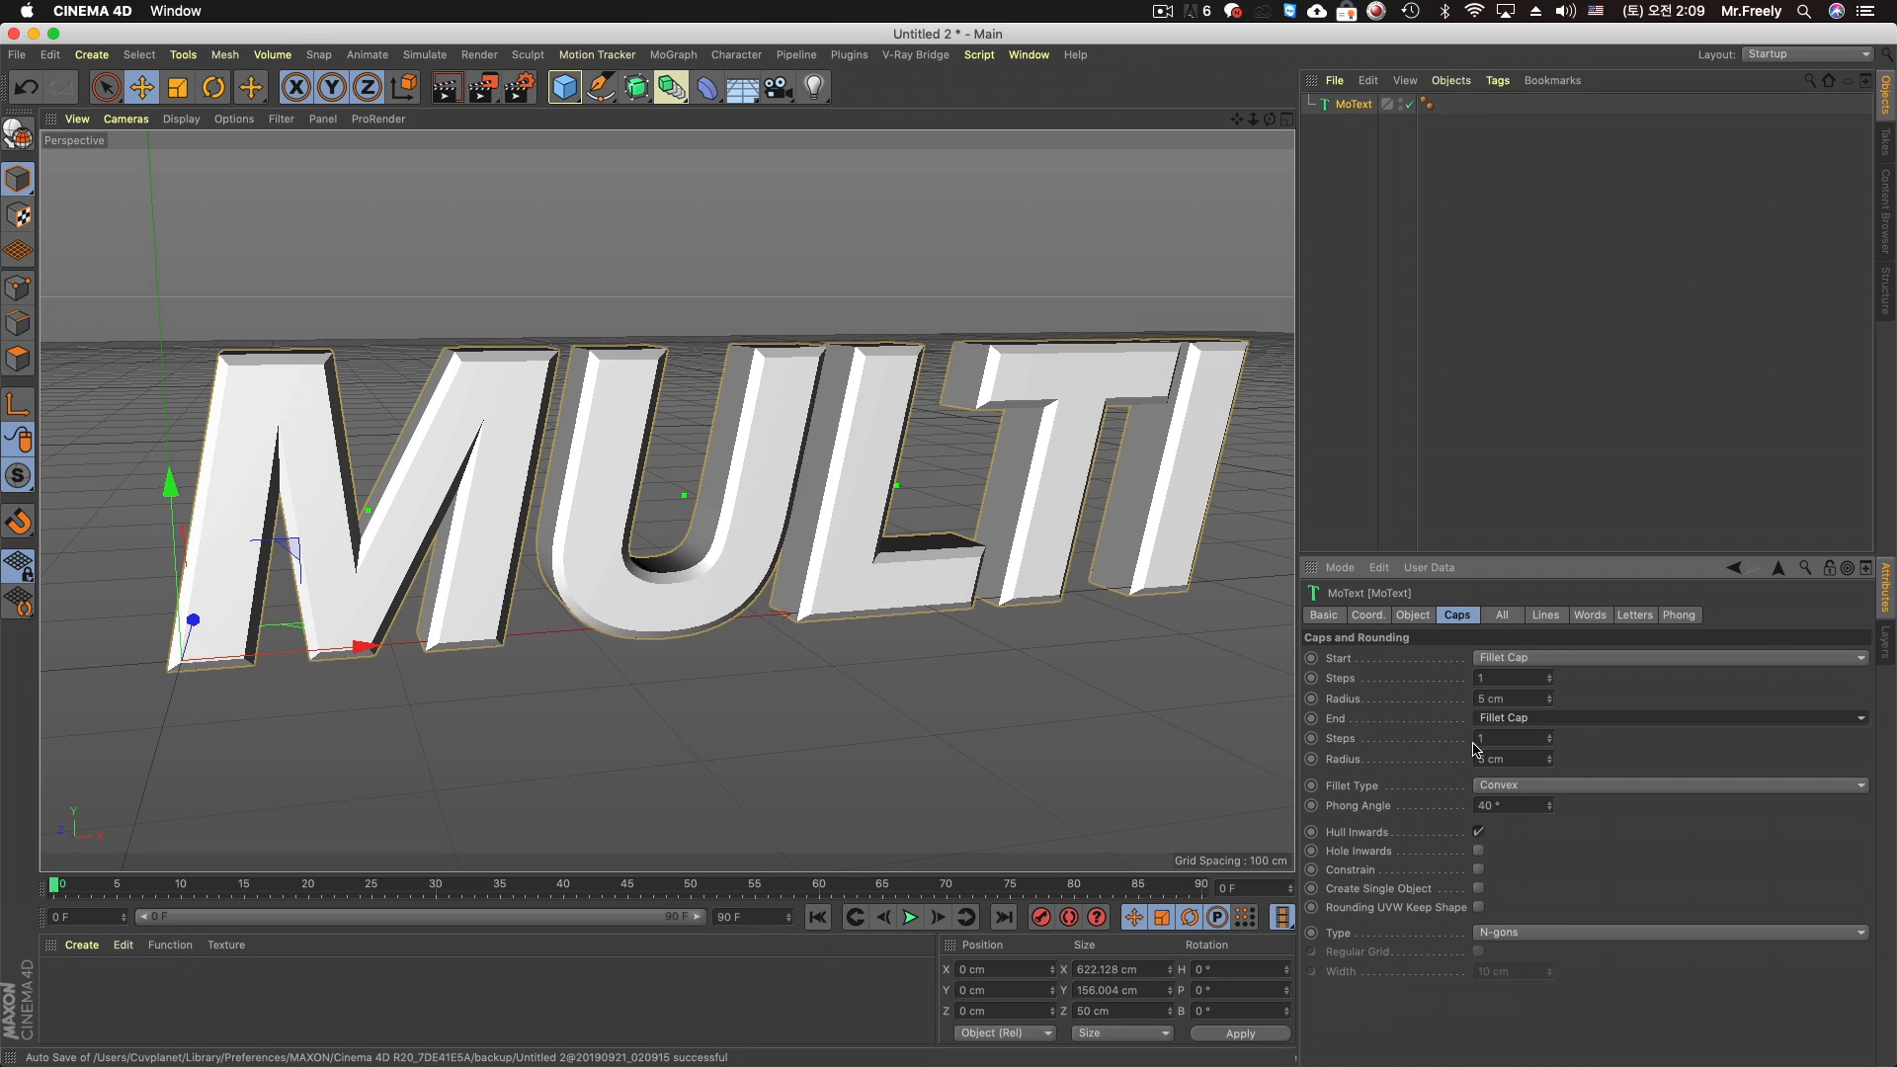
Try the 2 Steps and Engraved fillet types on the MULTI text's caps
{"action": "left_click", "coordinate": [1518, 787]}
{"action": "left_click", "coordinate": [1564, 910]}
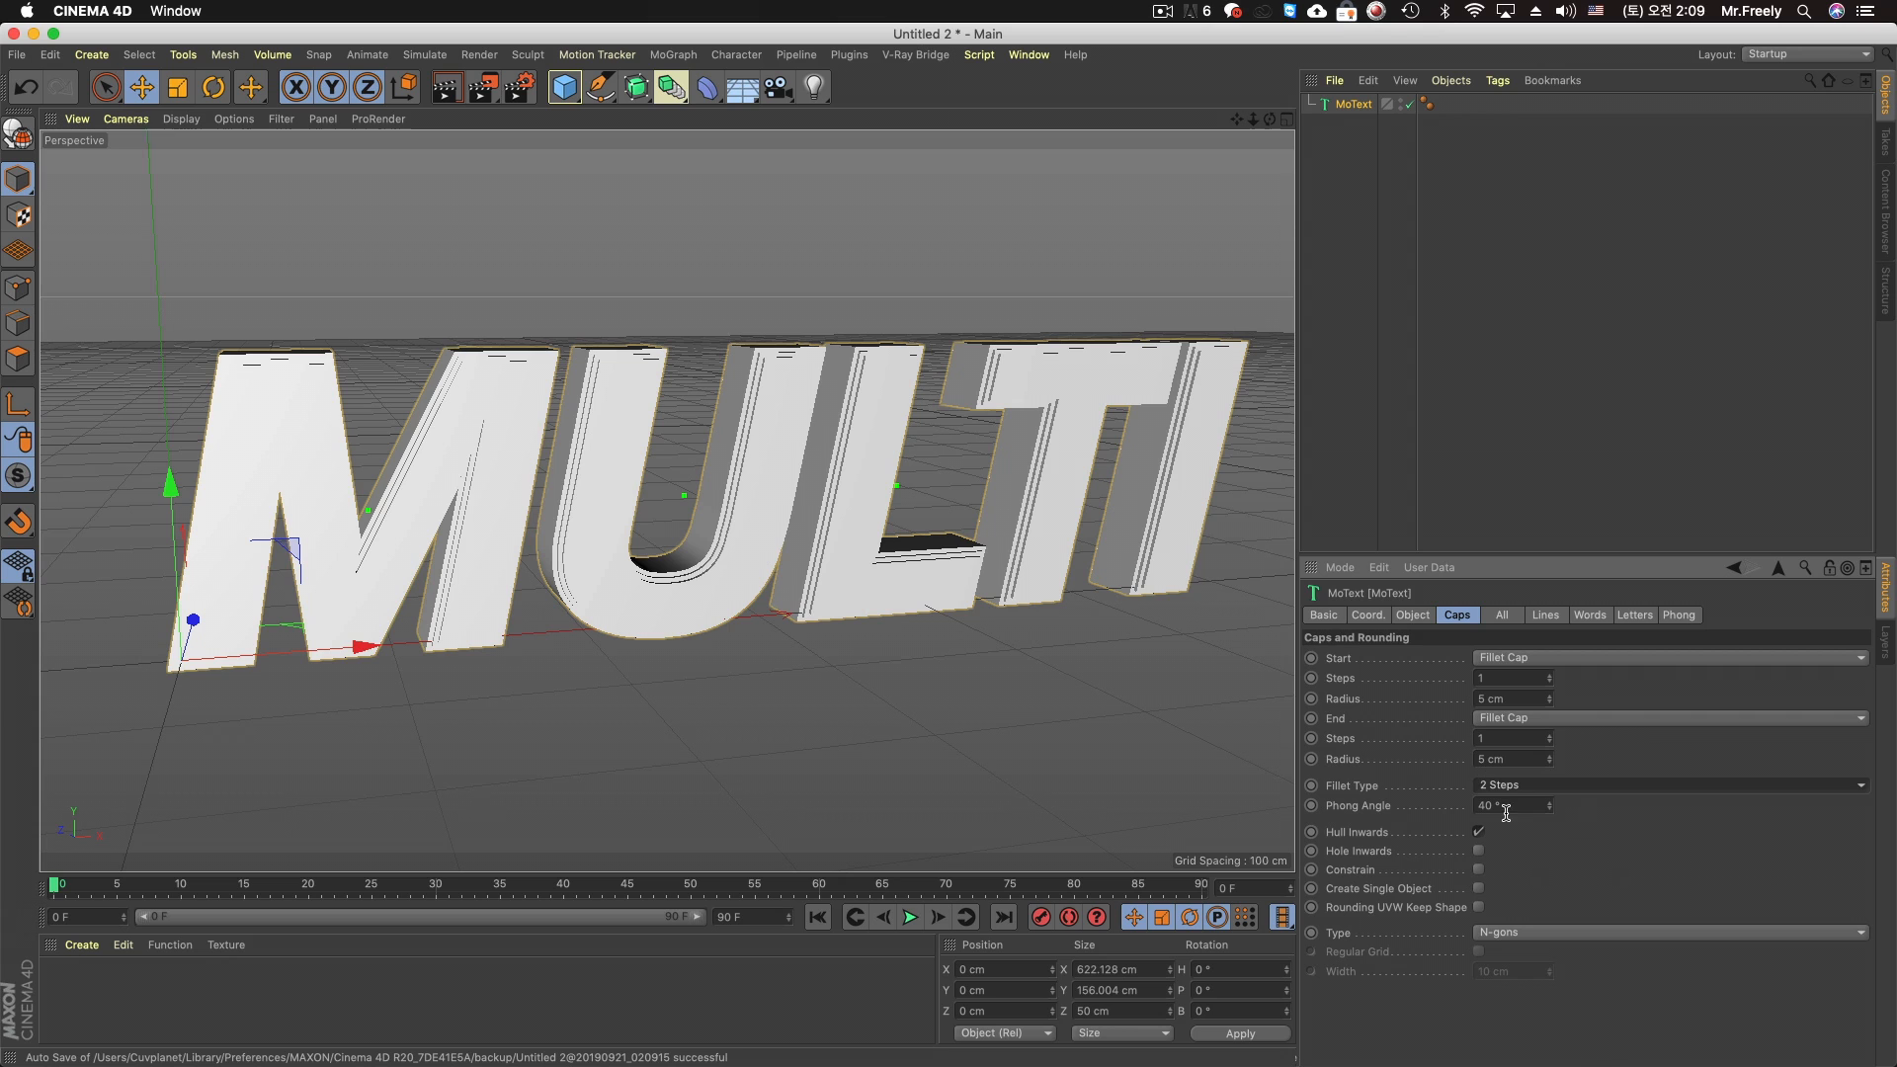
{"action": "left_click", "coordinate": [1531, 790]}
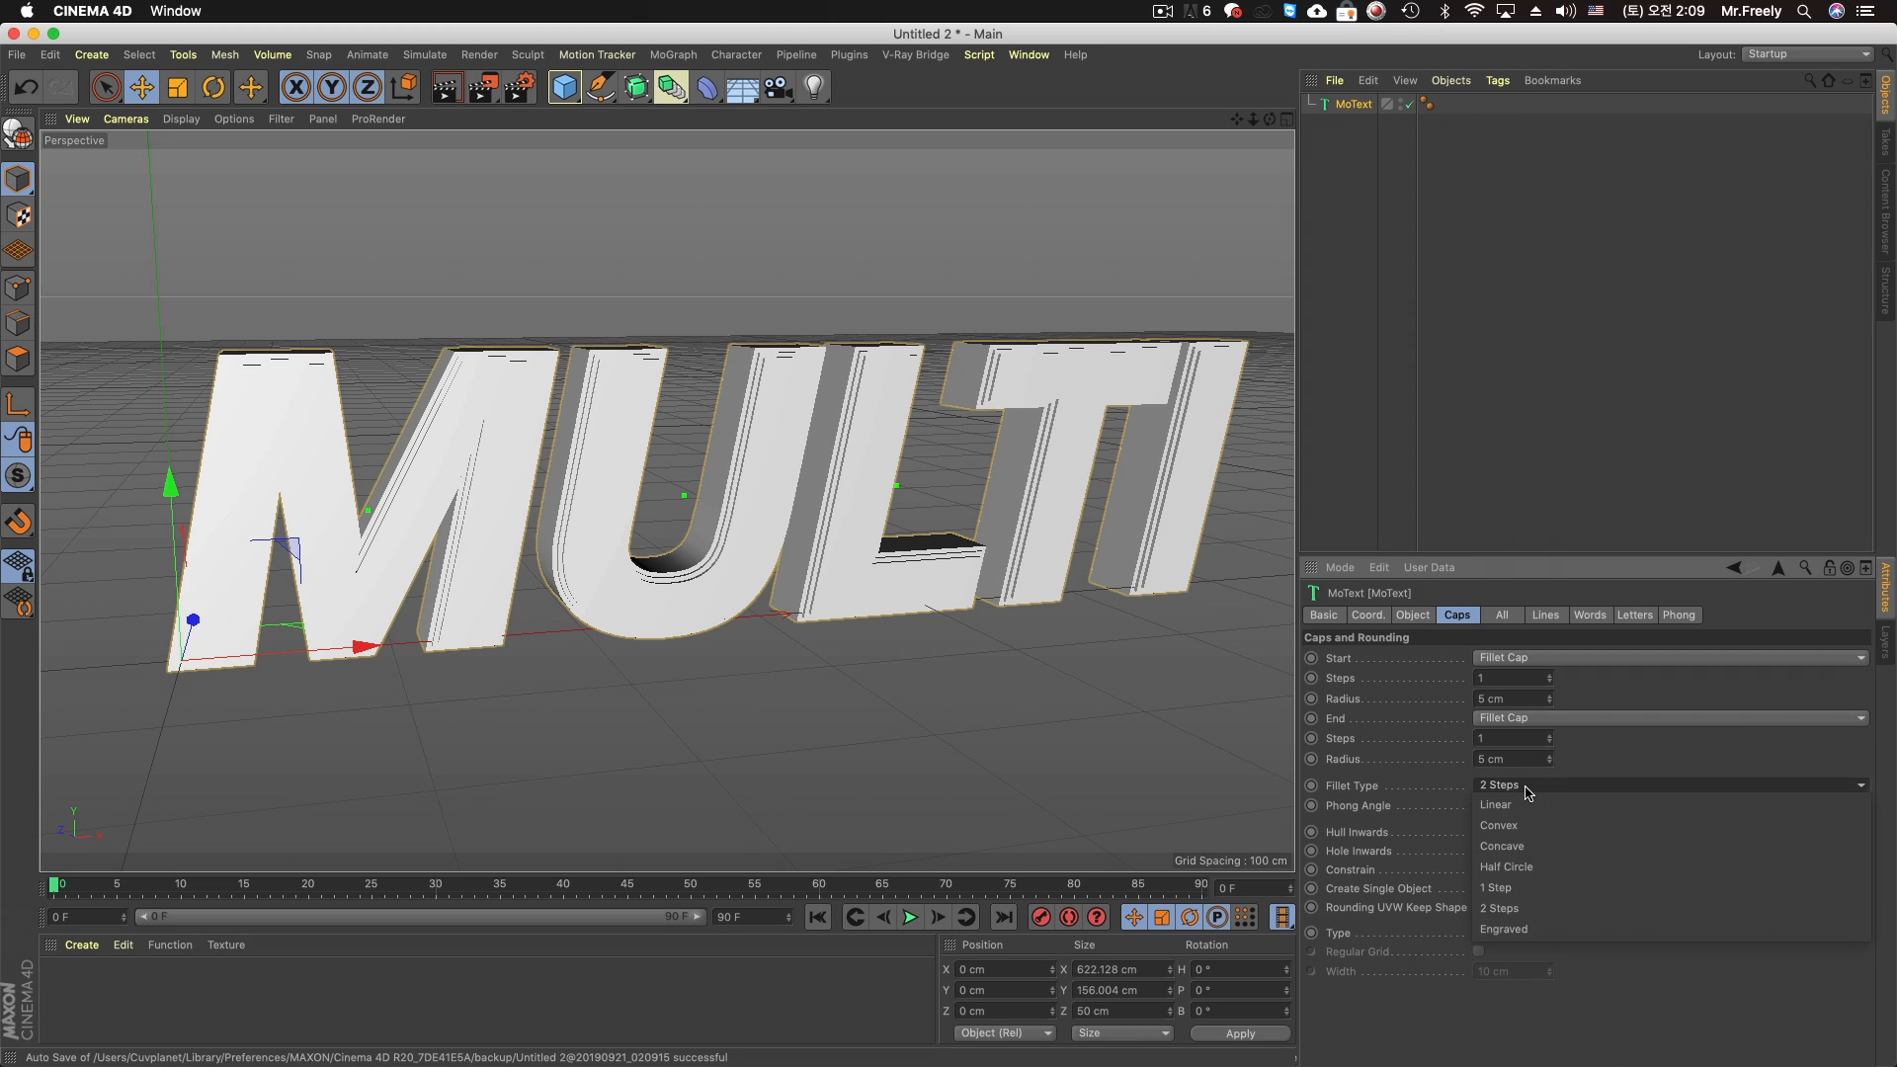
{"action": "left_click", "coordinate": [1529, 923]}
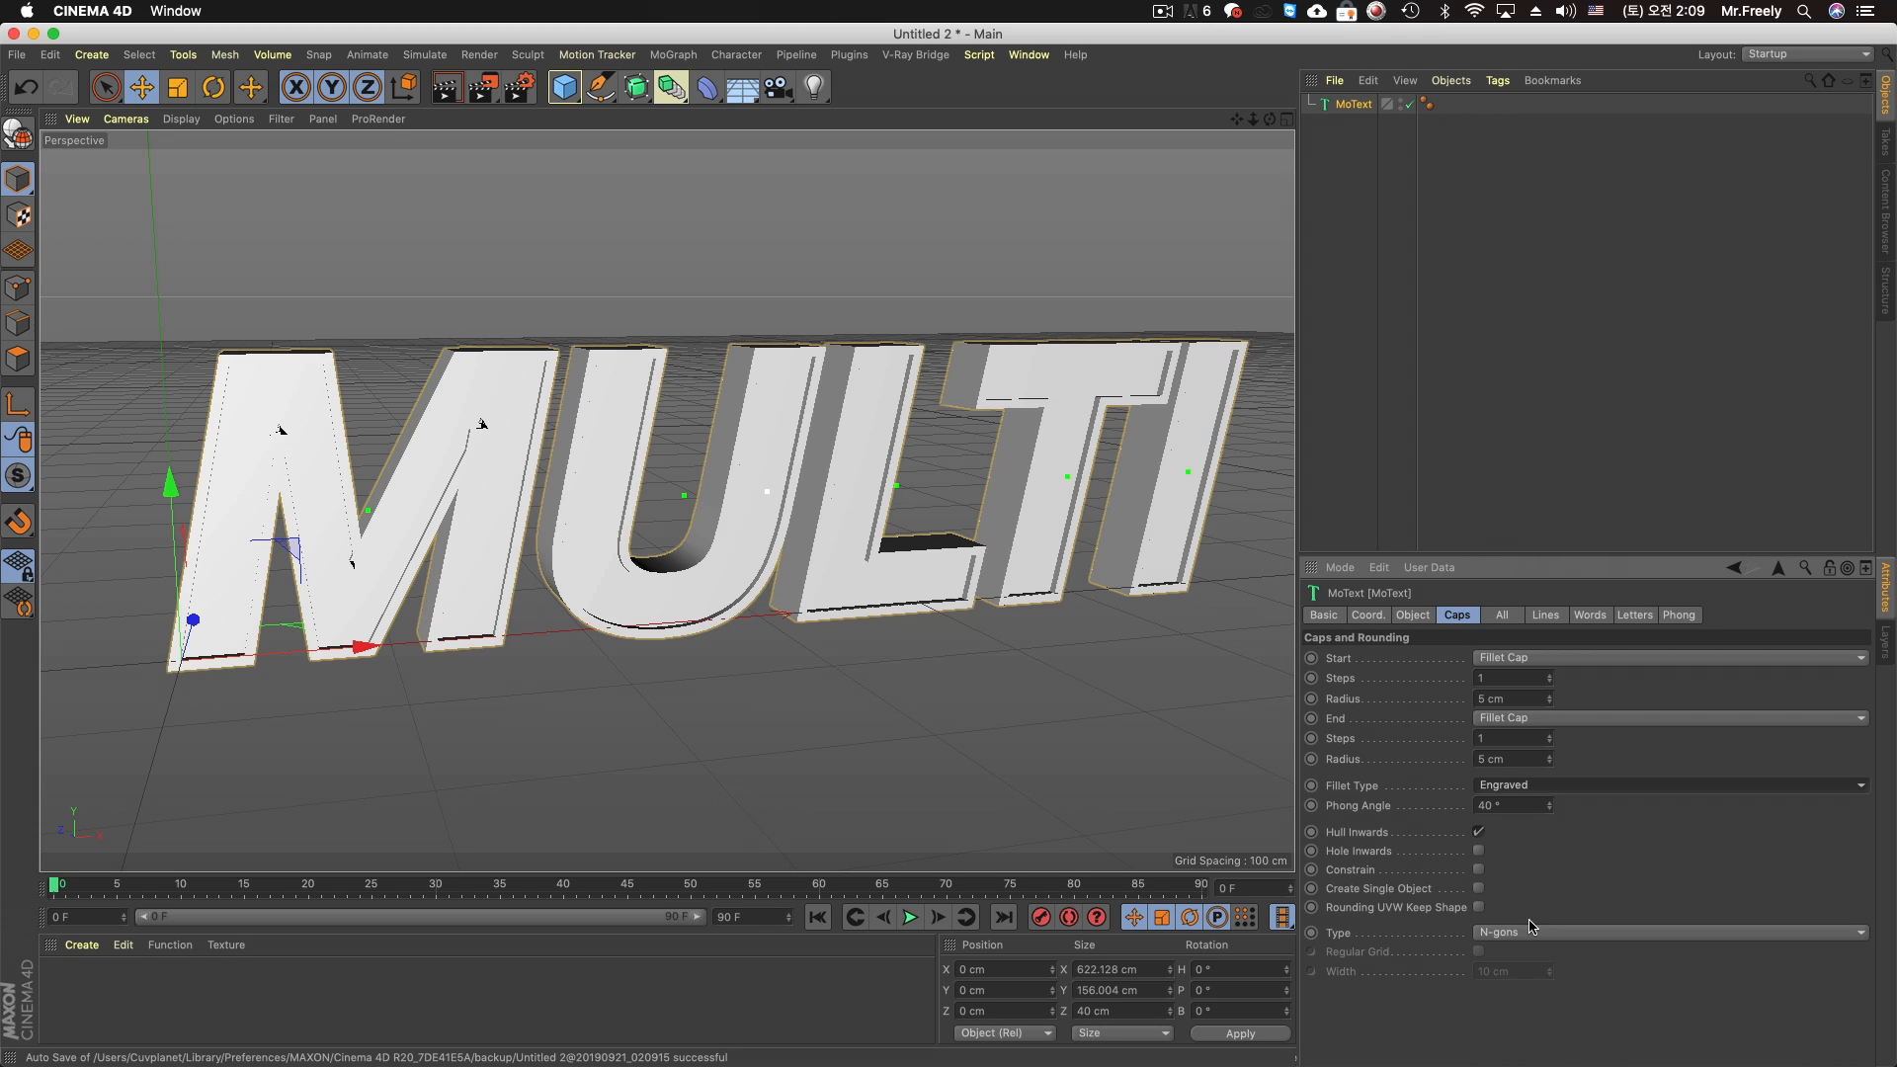
Set the fillet type of the MULTI text's caps to 1 Step and check the beveled letters
{"action": "left_click", "coordinate": [1530, 790]}
{"action": "left_click", "coordinate": [1534, 892]}
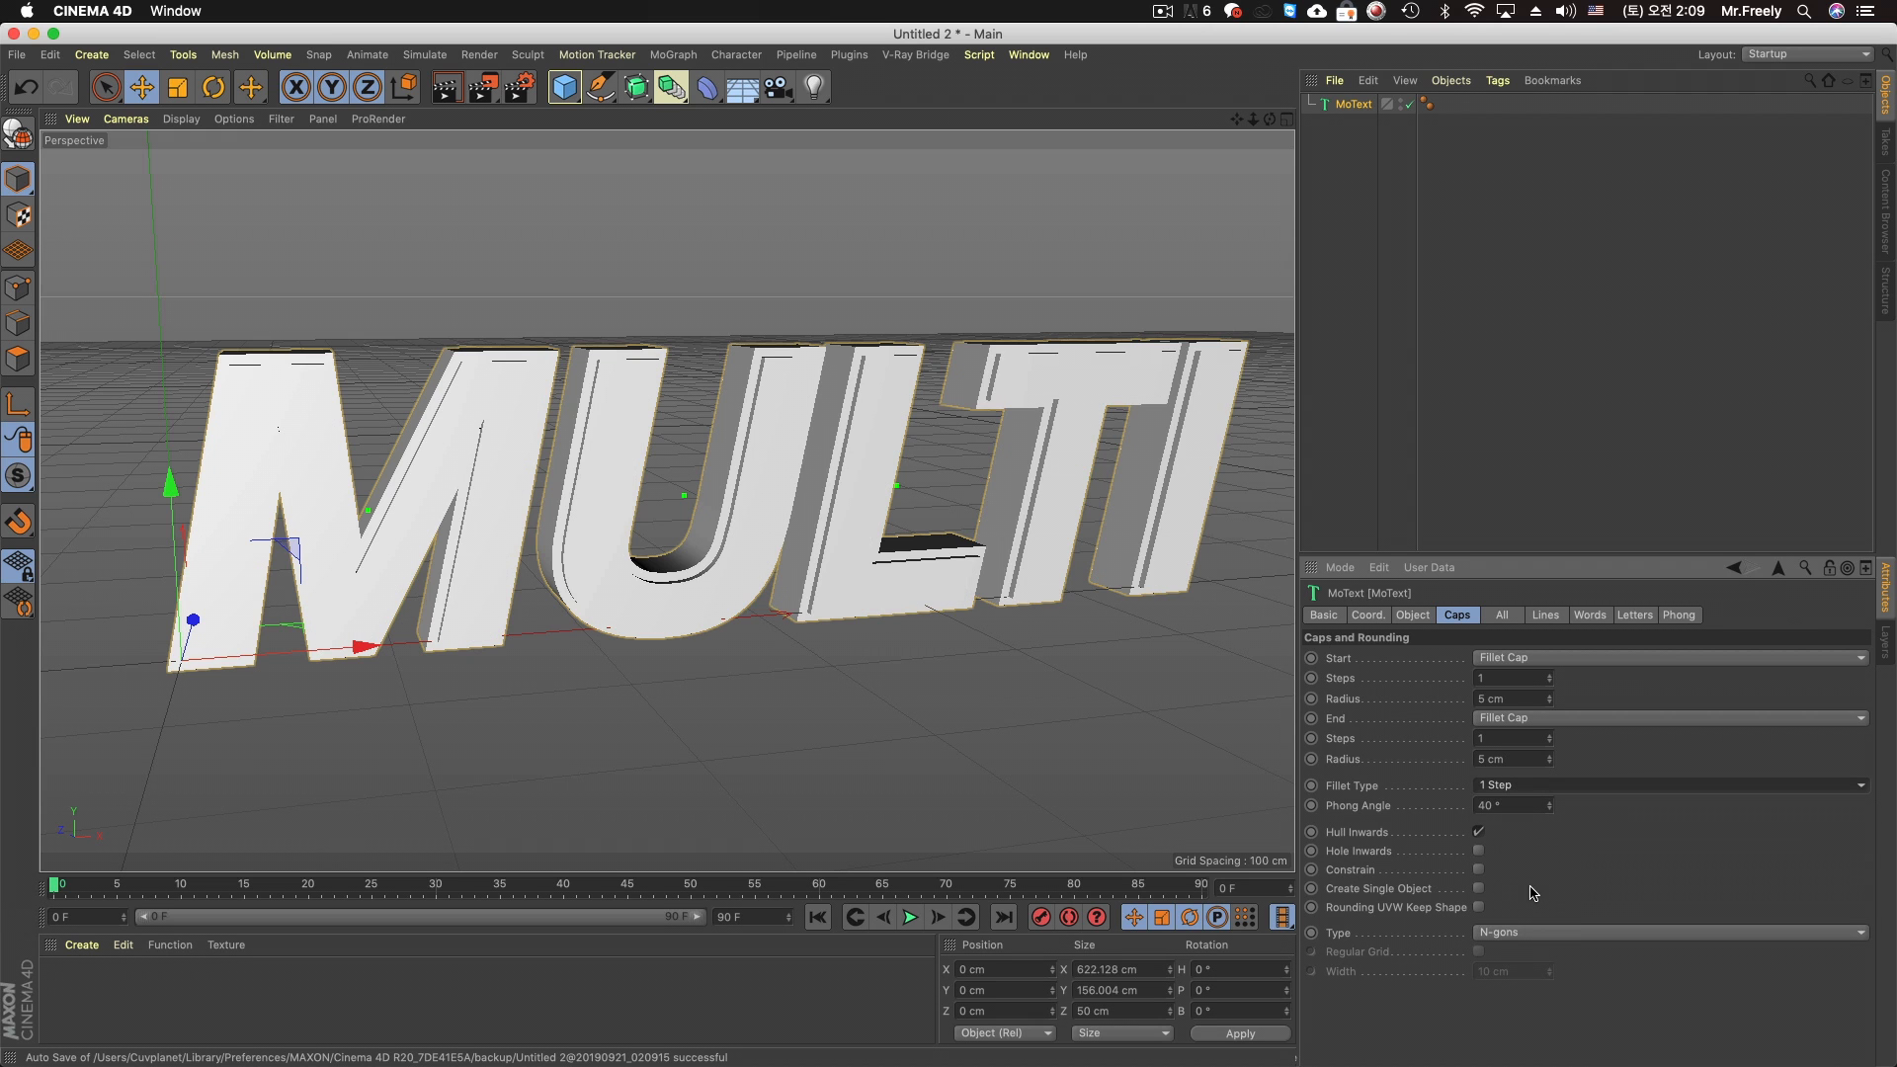
{"action": "mouse_move", "coordinate": [501, 461]}
{"action": "left_mouse_down", "text": "alt"}
{"action": "mouse_move", "coordinate": [568, 451]}
{"action": "mouse_move", "coordinate": [536, 453]}
{"action": "left_mouse_up", "text": "alt"}
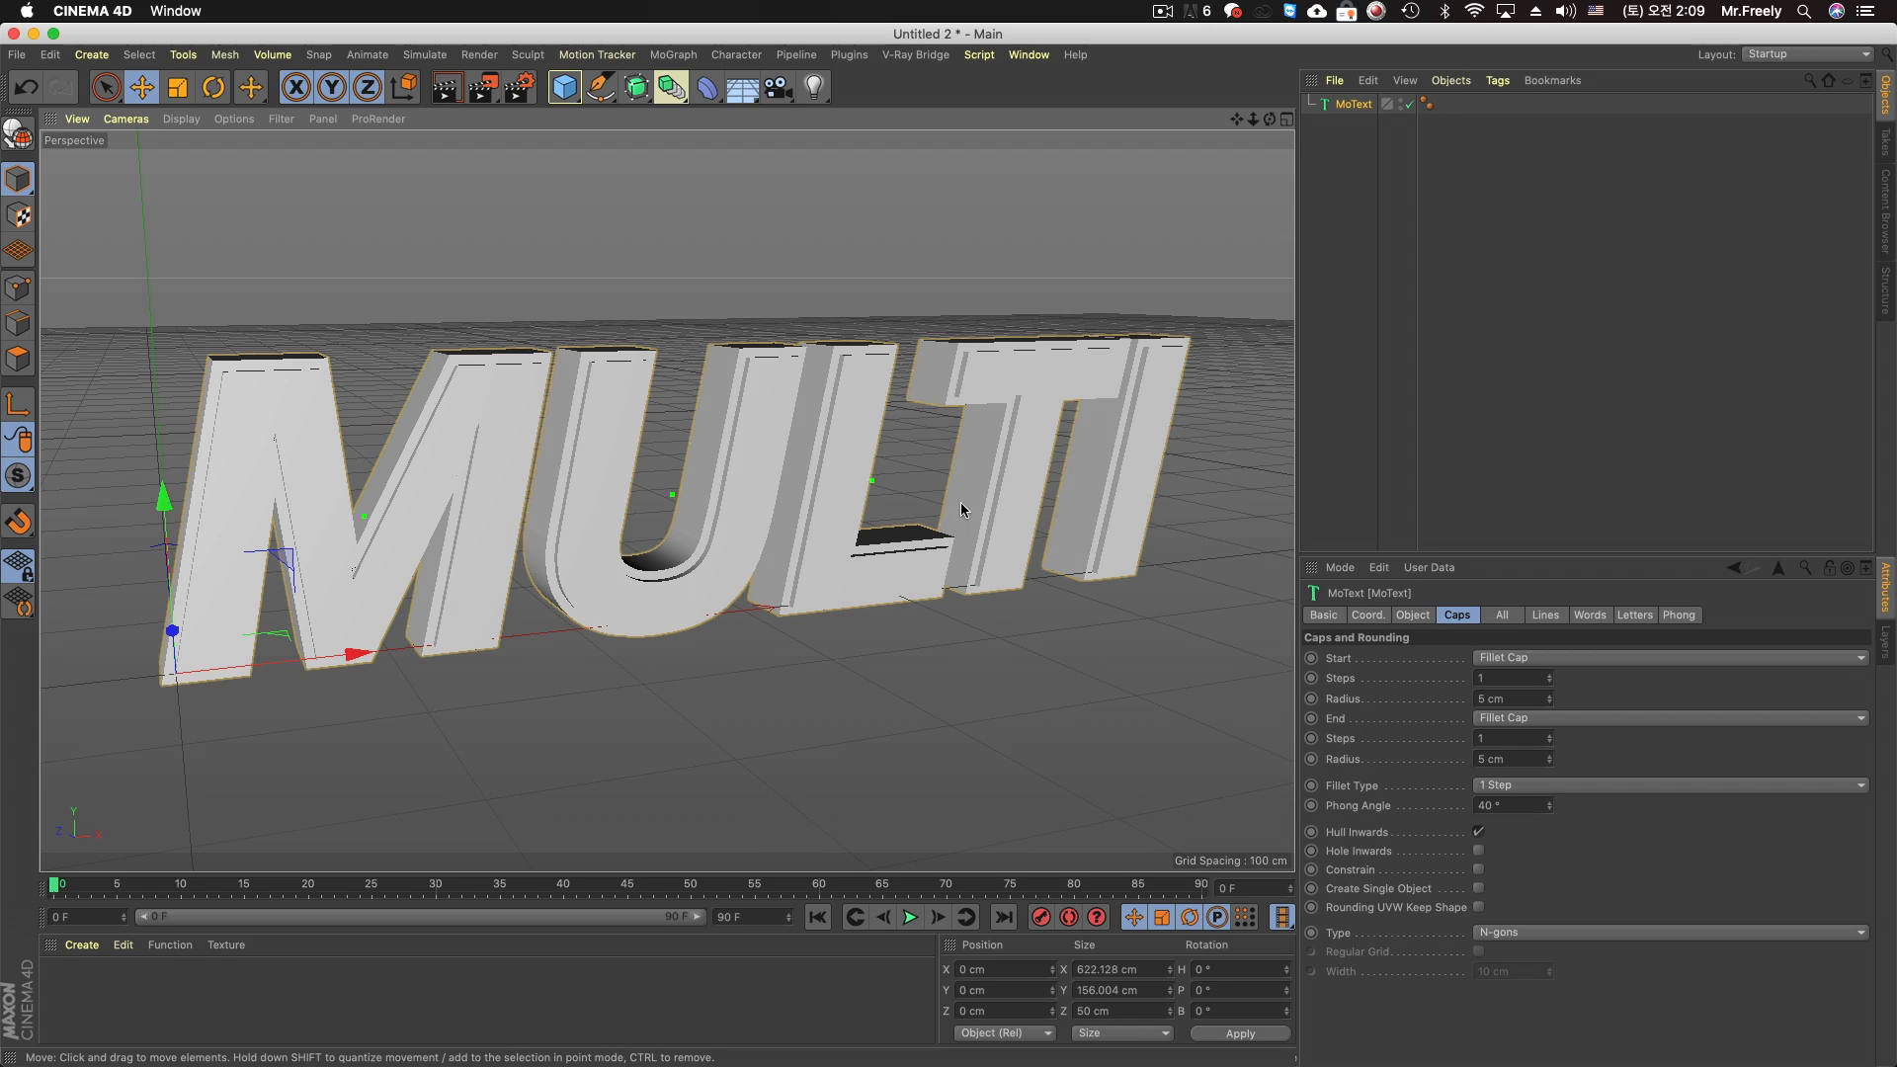
Create a new material and set its Default Specular width to 34% and specular strength to 73%
{"action": "double_click", "coordinate": [136, 983]}
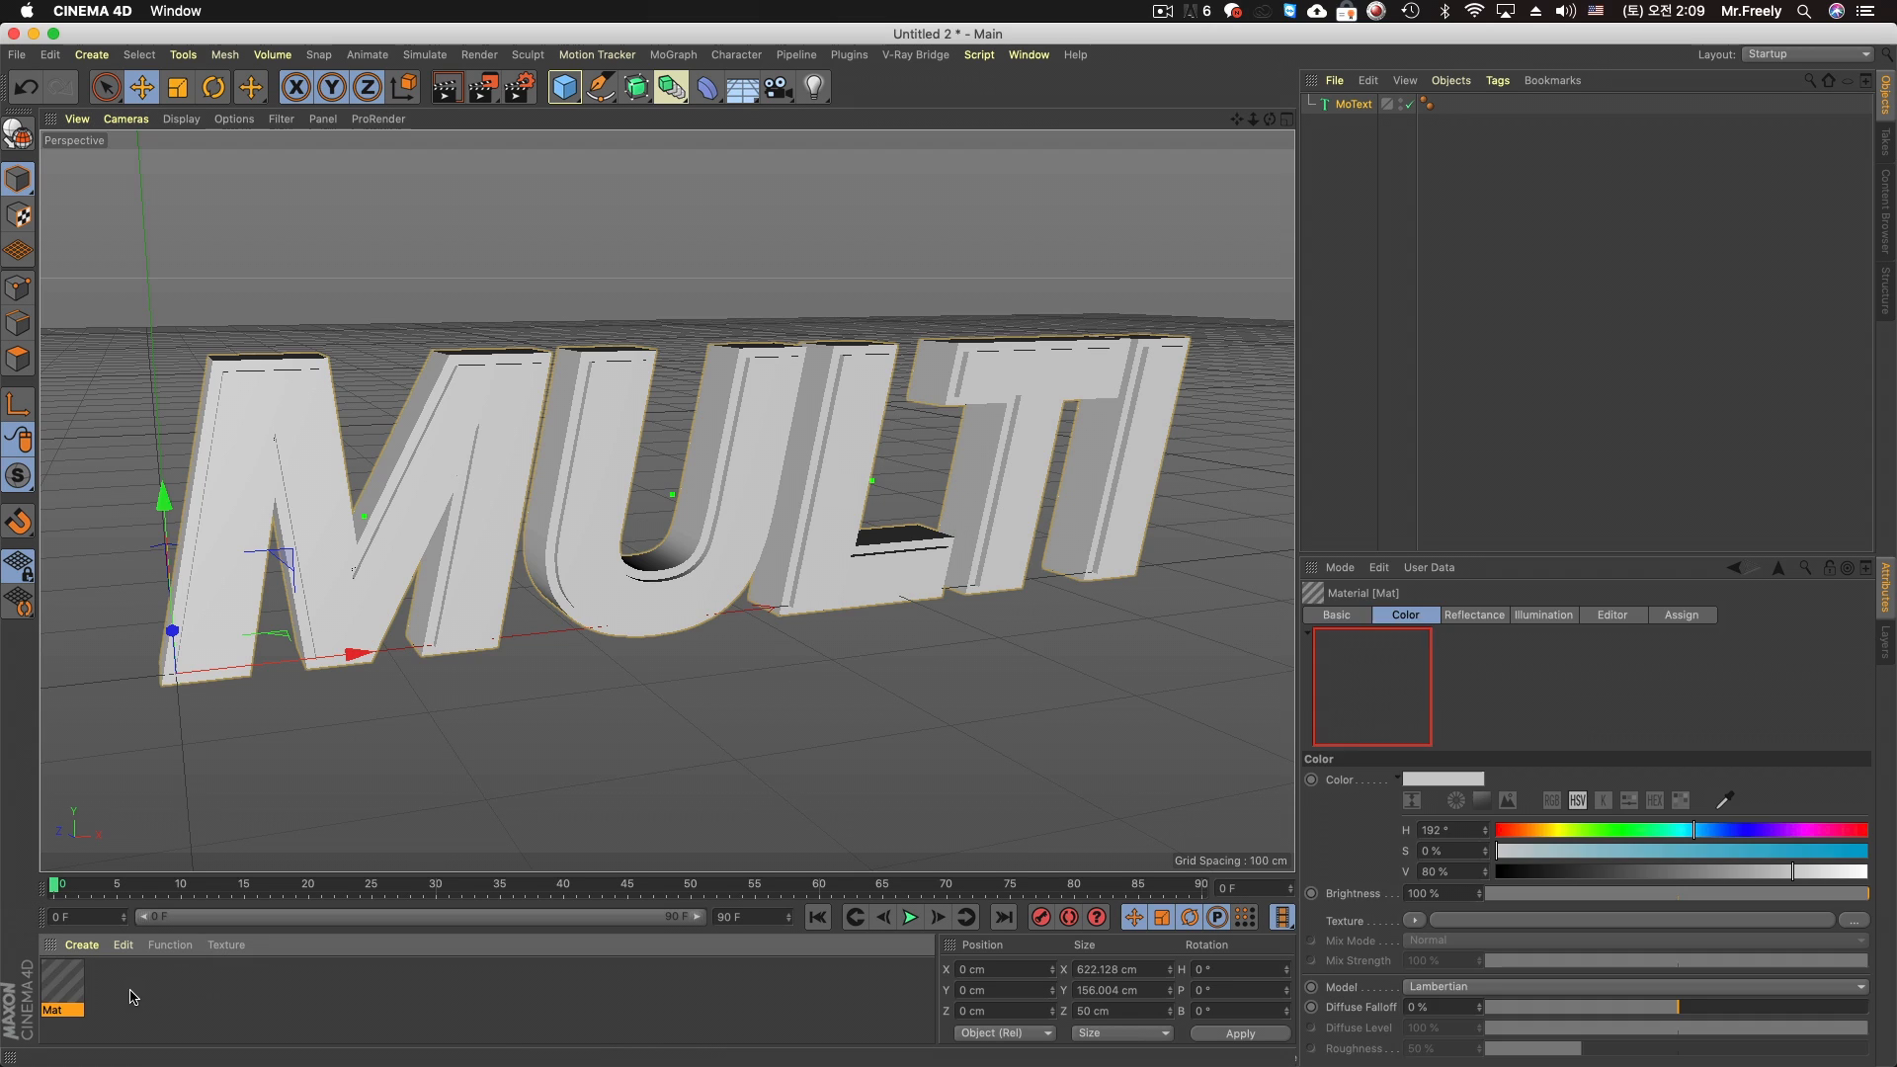
{"action": "double_click", "coordinate": [59, 1003]}
{"action": "left_click_drag", "start_coordinate": [657, 128], "coordinate": [1159, 357]}
{"action": "left_click", "coordinate": [855, 646]}
{"action": "left_click_drag", "start_coordinate": [1047, 371], "coordinate": [1178, 395]}
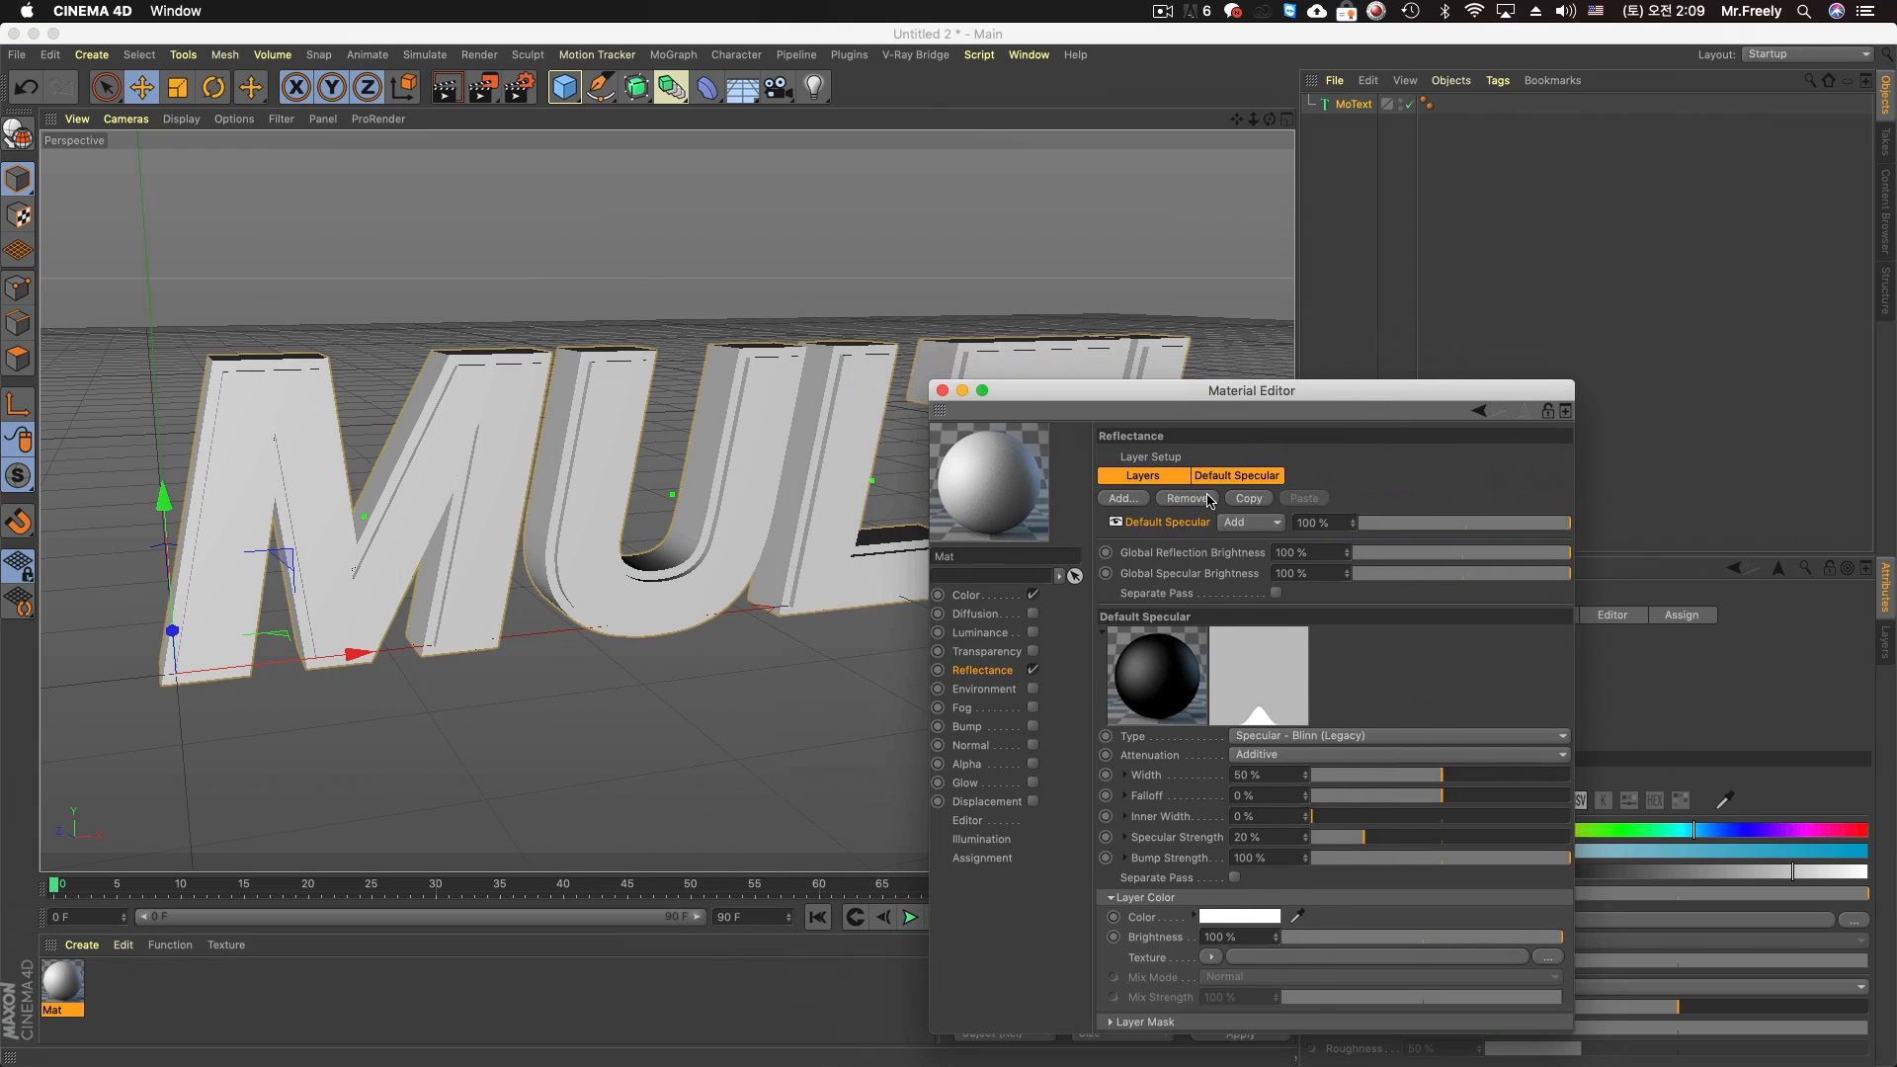
{"action": "left_click_drag", "start_coordinate": [1364, 837], "coordinate": [1501, 836]}
Add a Reflection (Legacy) layer at 36% strength and set the global reflection brightness to 45%
{"action": "left_click", "coordinate": [1139, 499]}
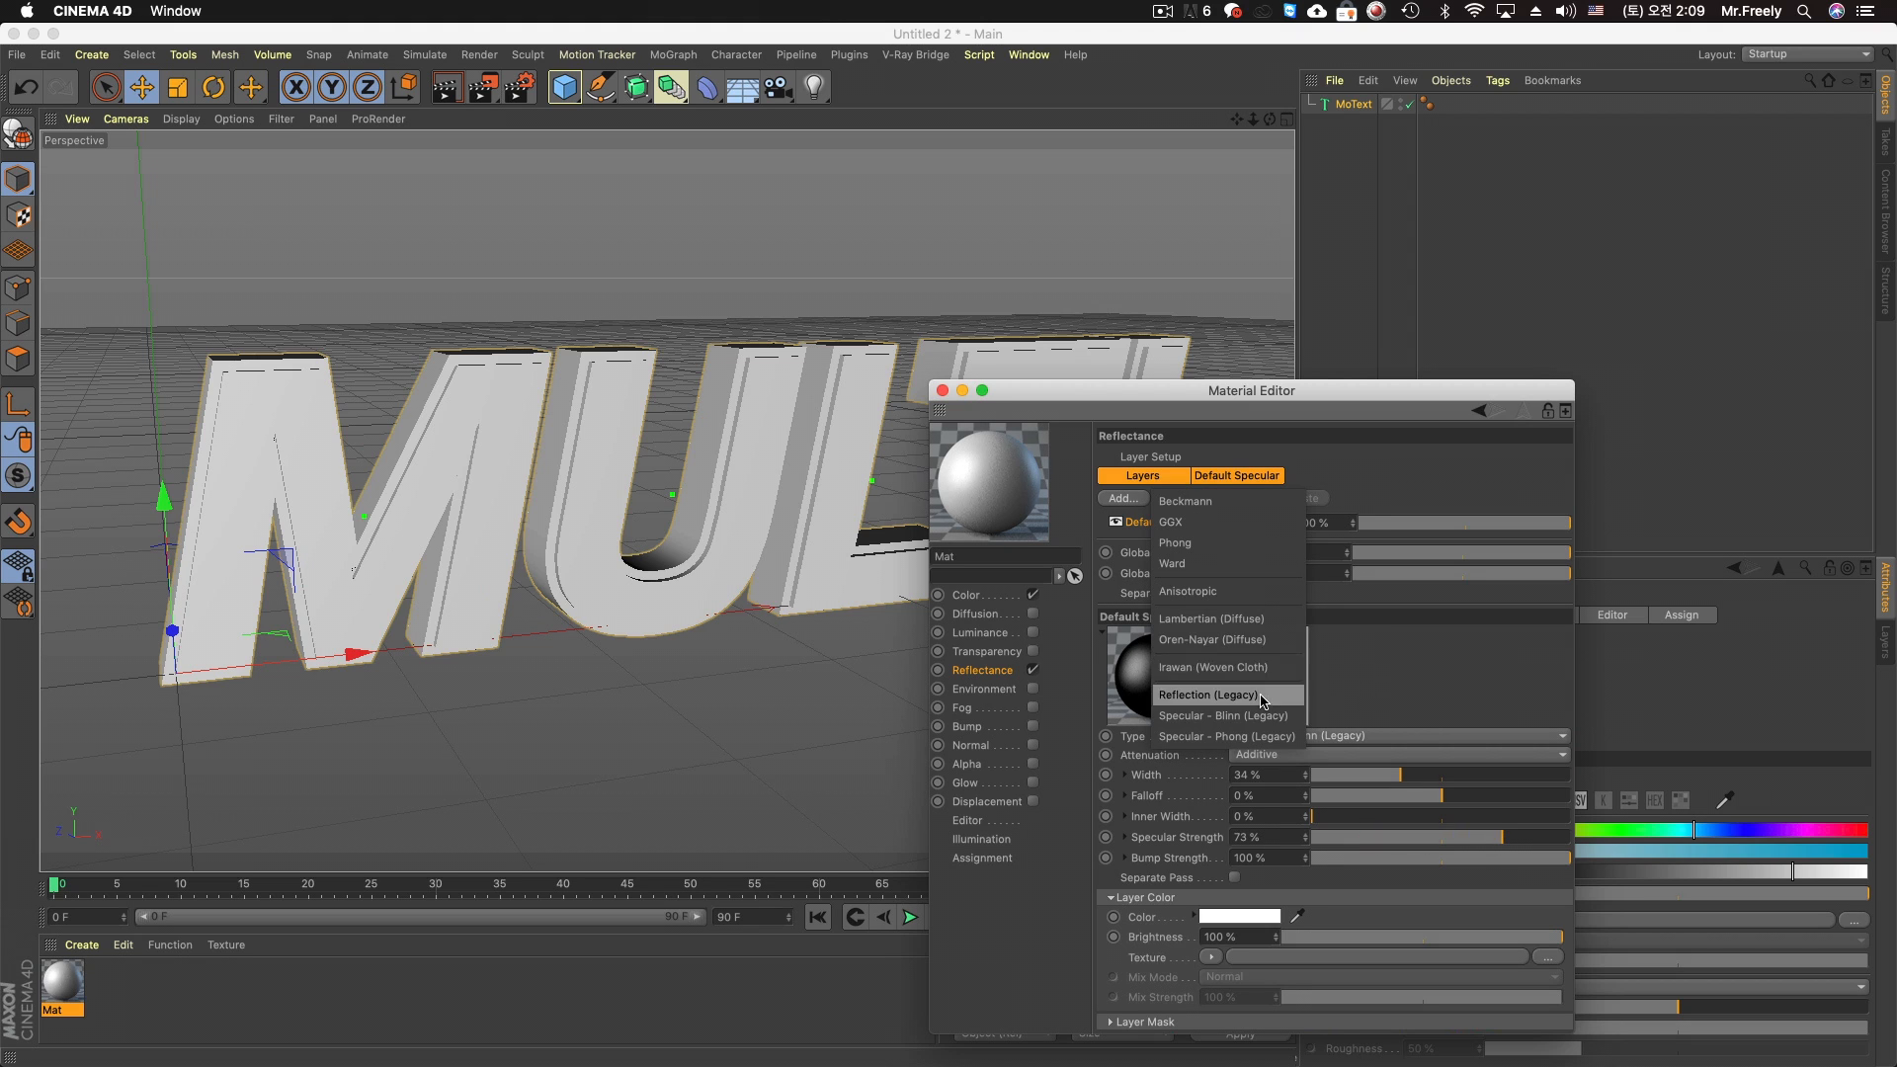
{"action": "left_click", "coordinate": [1264, 691]}
{"action": "left_click", "coordinate": [1446, 584]}
{"action": "left_click", "coordinate": [1430, 522]}
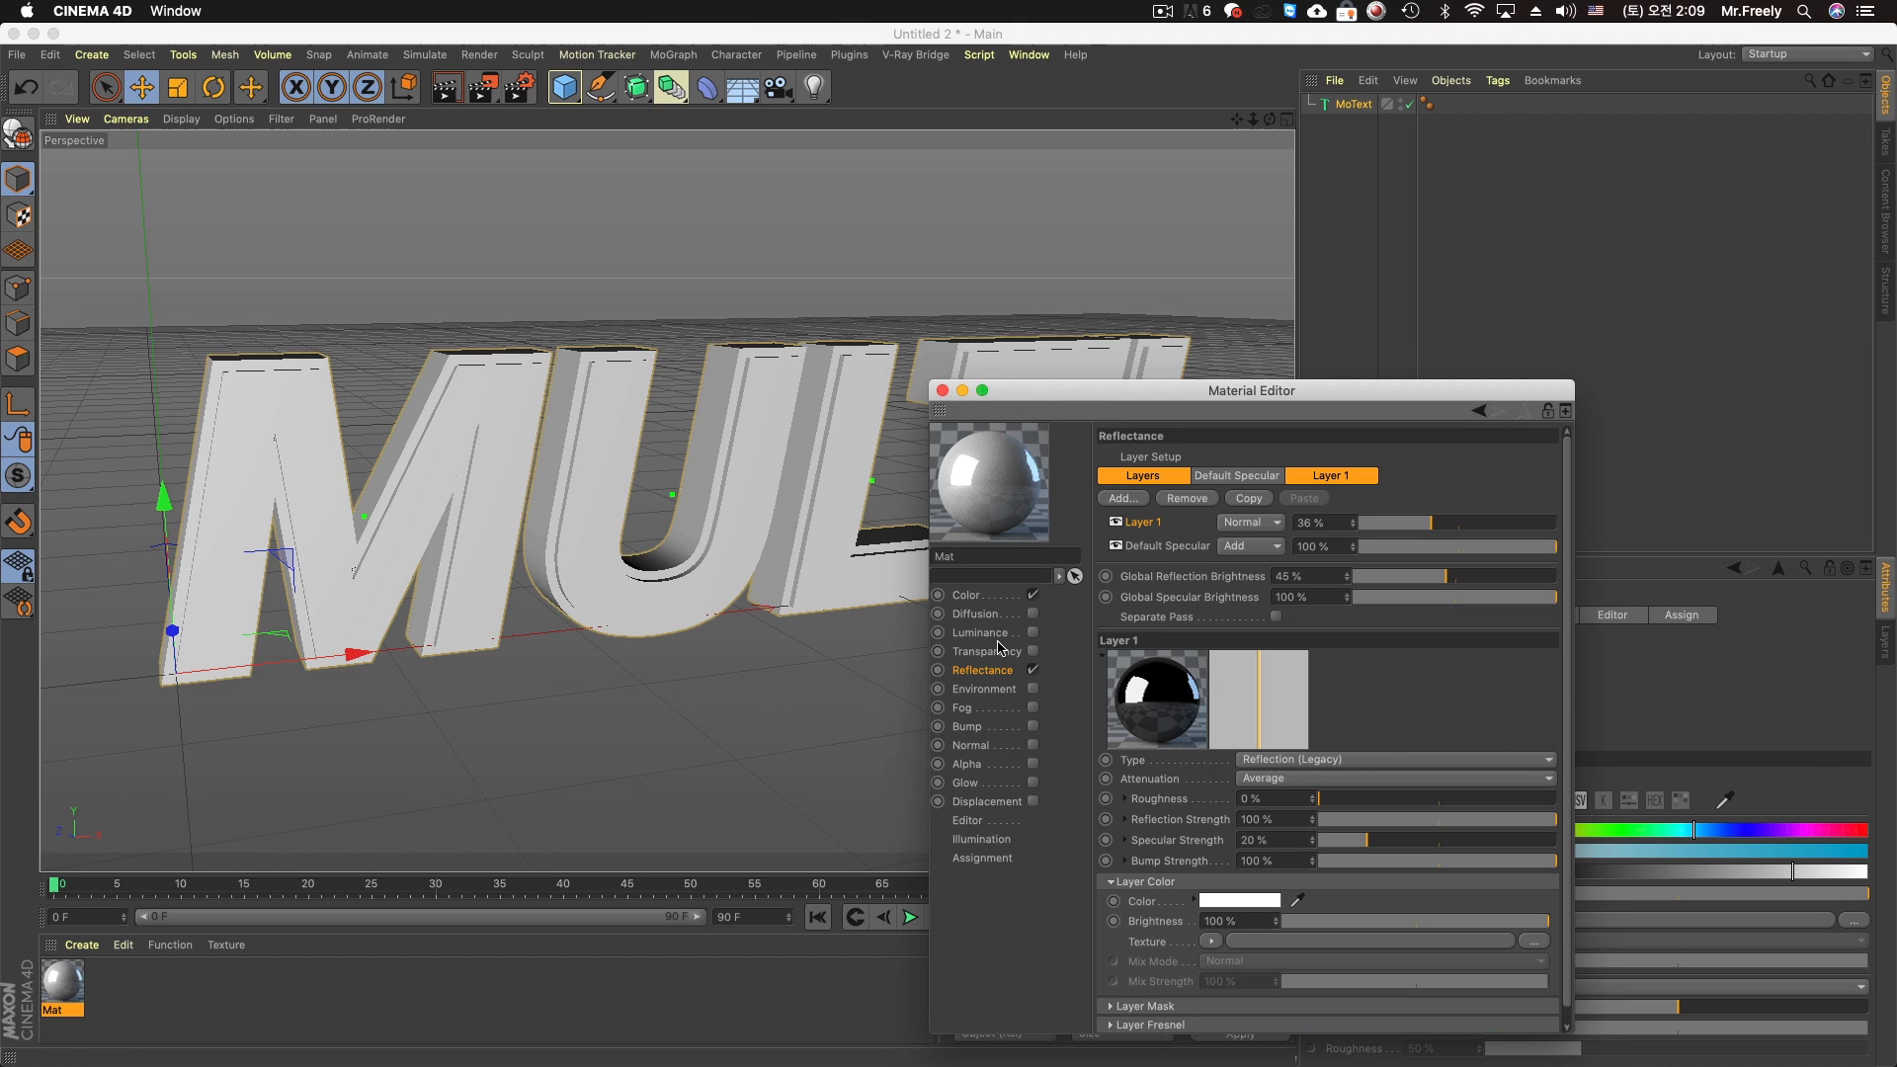
Load a MoGraph Multi Shader as the material's Color texture and open its shader properties
{"action": "left_click", "coordinate": [996, 596]}
{"action": "left_click", "coordinate": [1210, 596]}
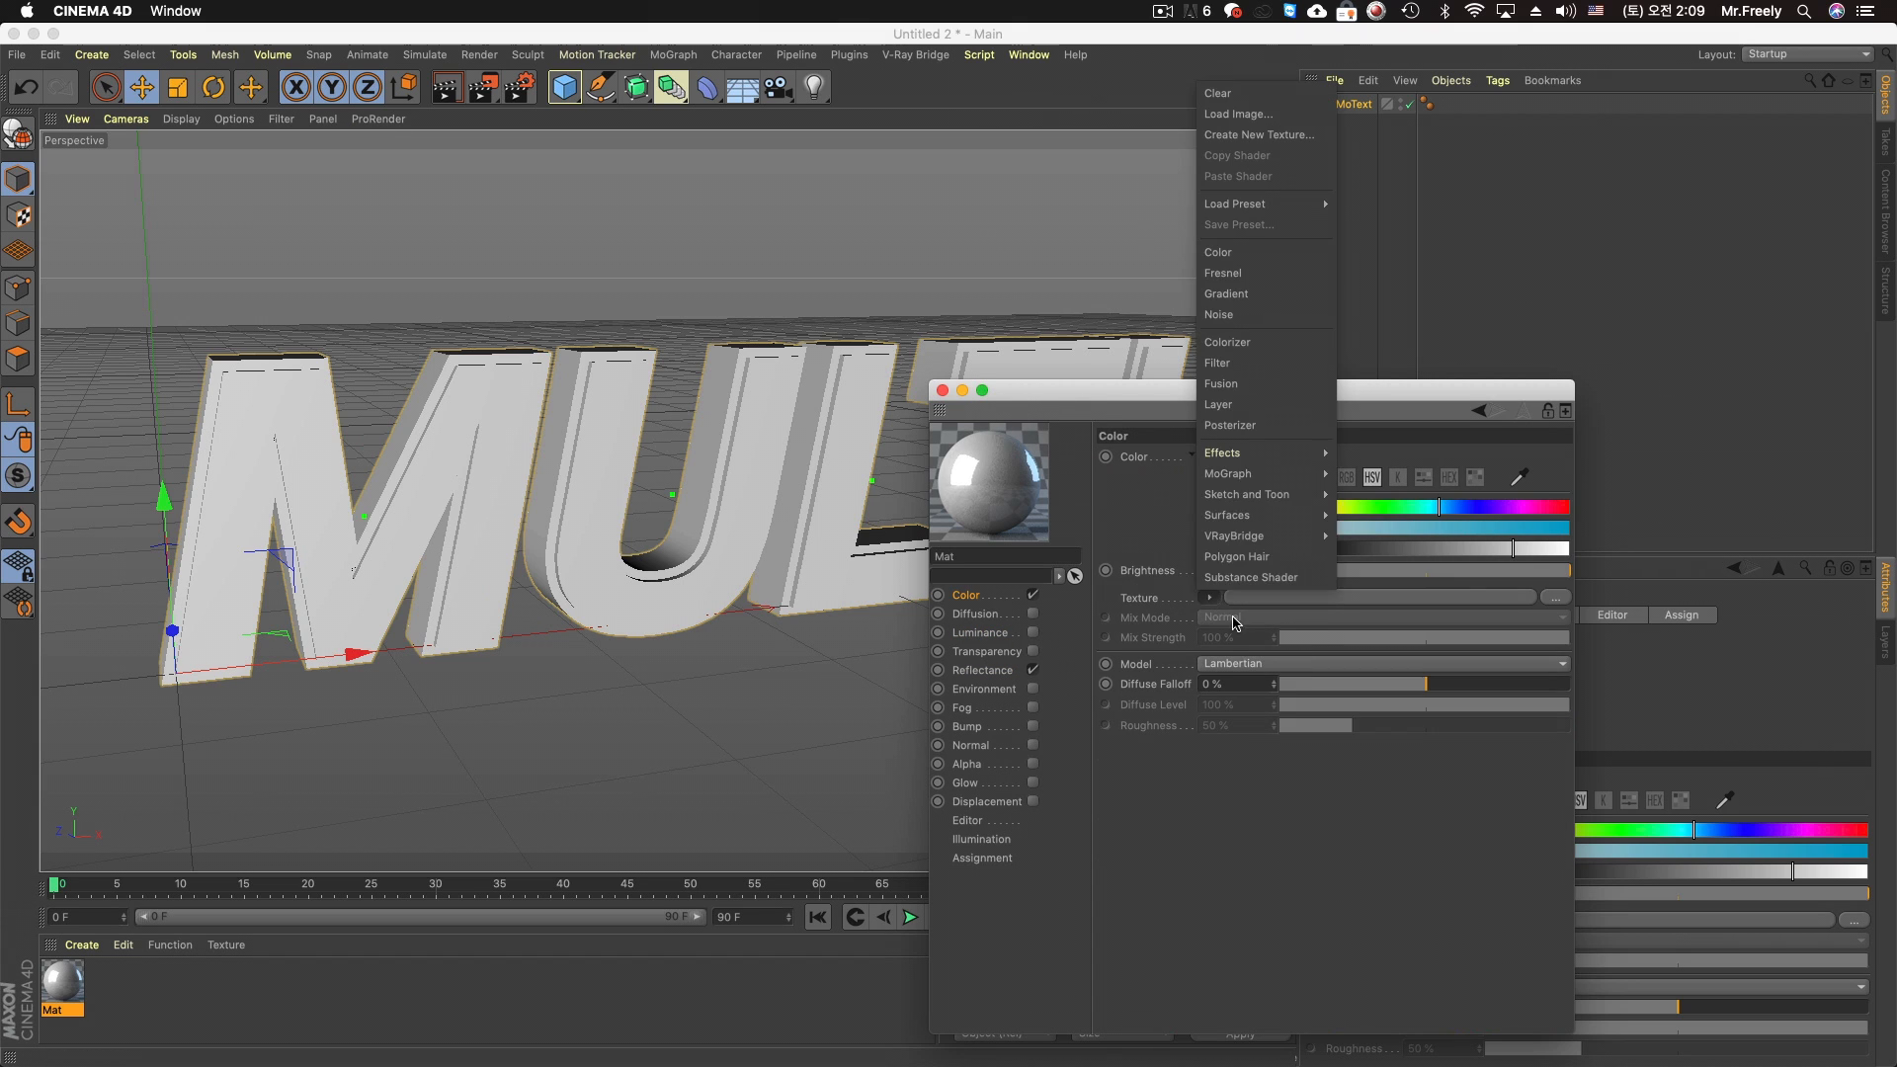
{"action": "mouse_move", "coordinate": [1317, 480]}
{"action": "left_click", "coordinate": [1370, 534]}
{"action": "left_click", "coordinate": [1378, 597]}
Expand the Multi Shader to five texture slots and set its mode to Index Ratio
{"action": "left_click", "coordinate": [1132, 622]}
{"action": "left_click", "coordinate": [1133, 622]}
{"action": "left_click", "coordinate": [1133, 622]}
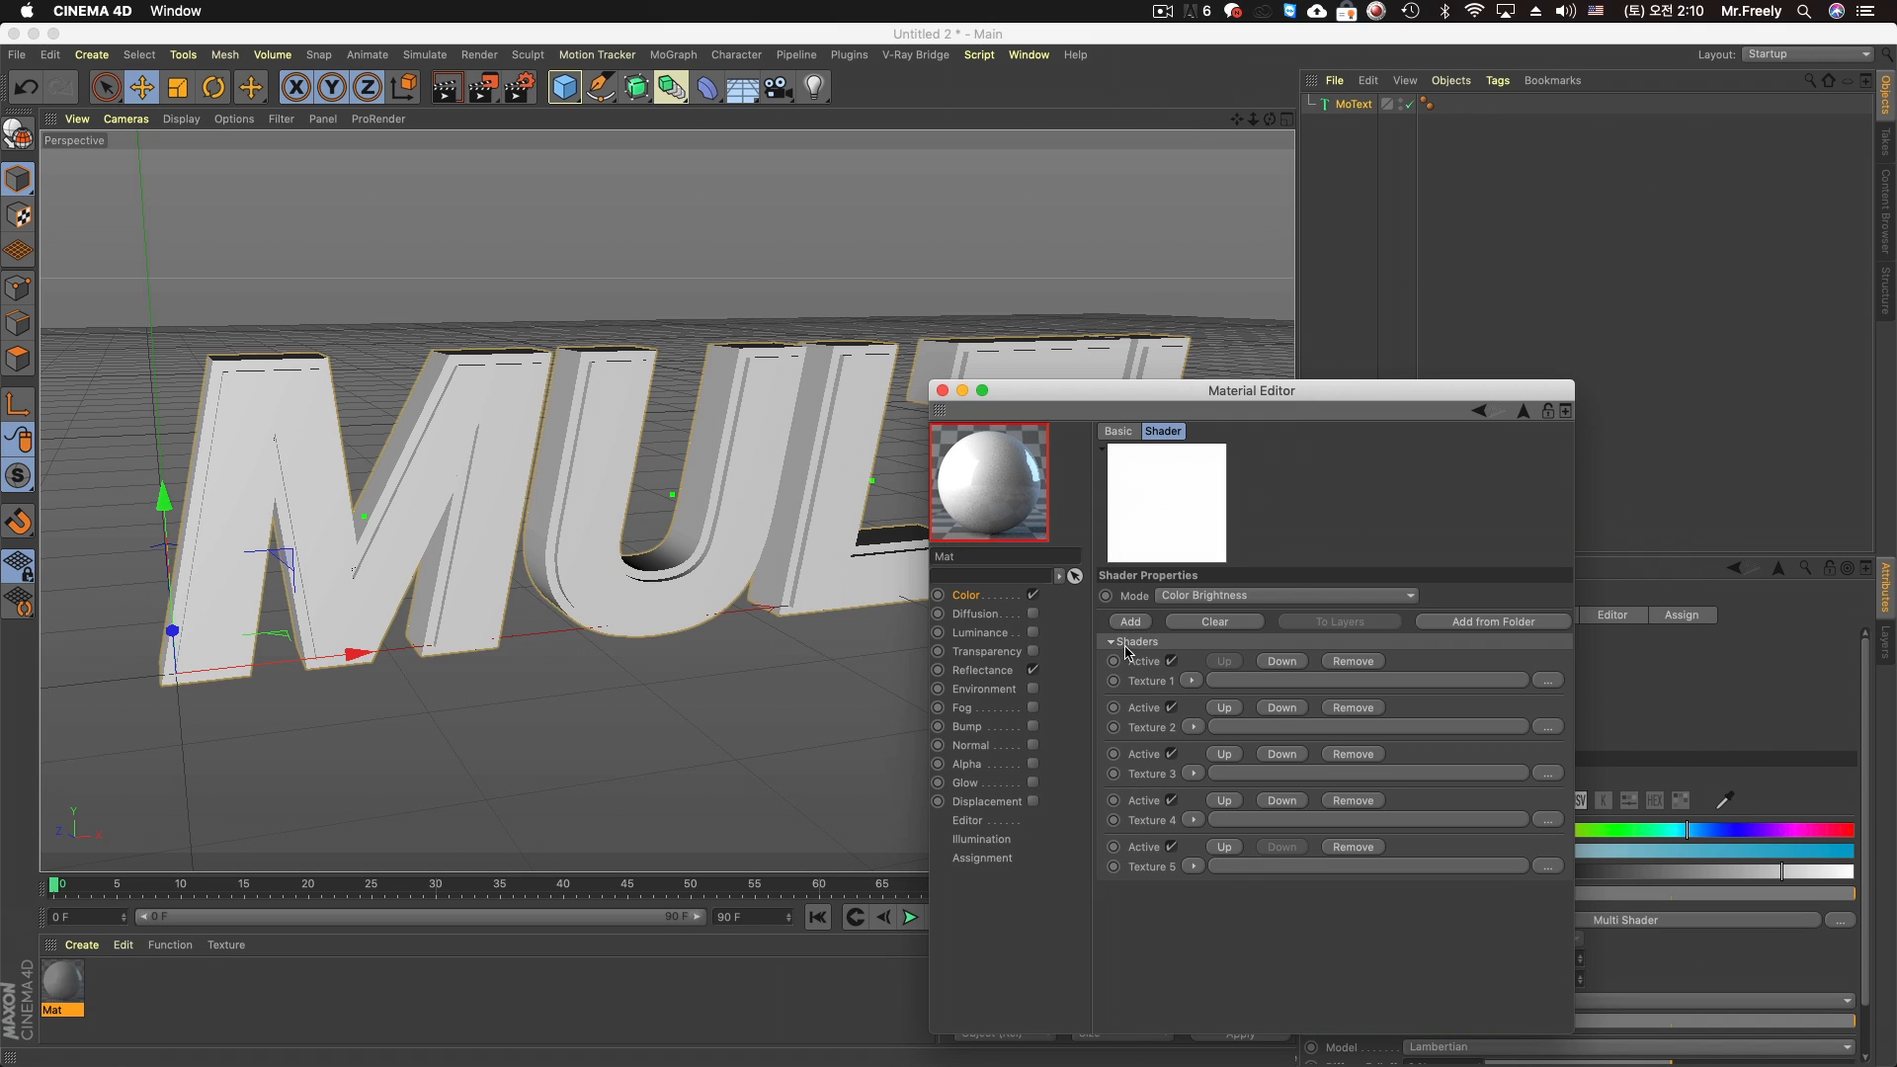
{"action": "left_click", "coordinate": [1218, 596]}
{"action": "left_click", "coordinate": [1228, 610]}
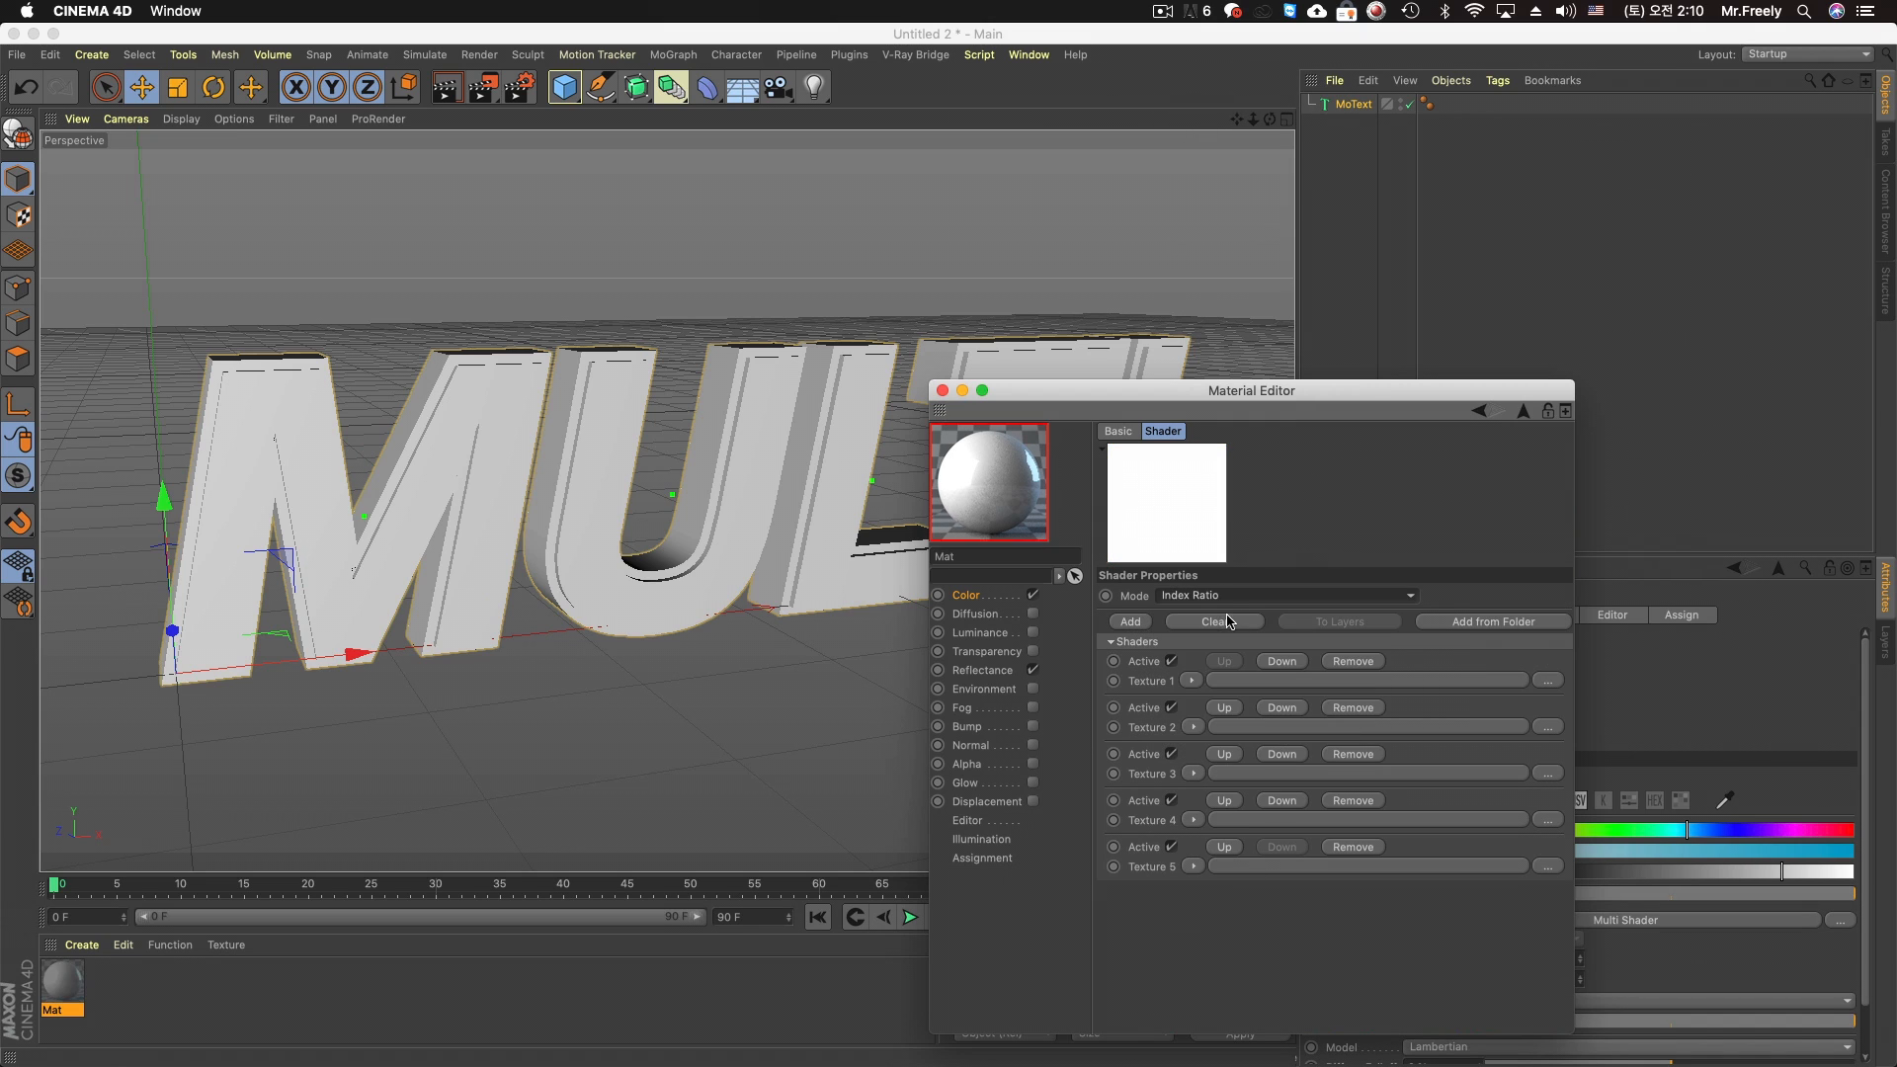
Load "(BRICK 10) wall dark grunge building texture.jpg" into Texture 1 and copy the image to the project location
{"action": "left_click", "coordinate": [1547, 682]}
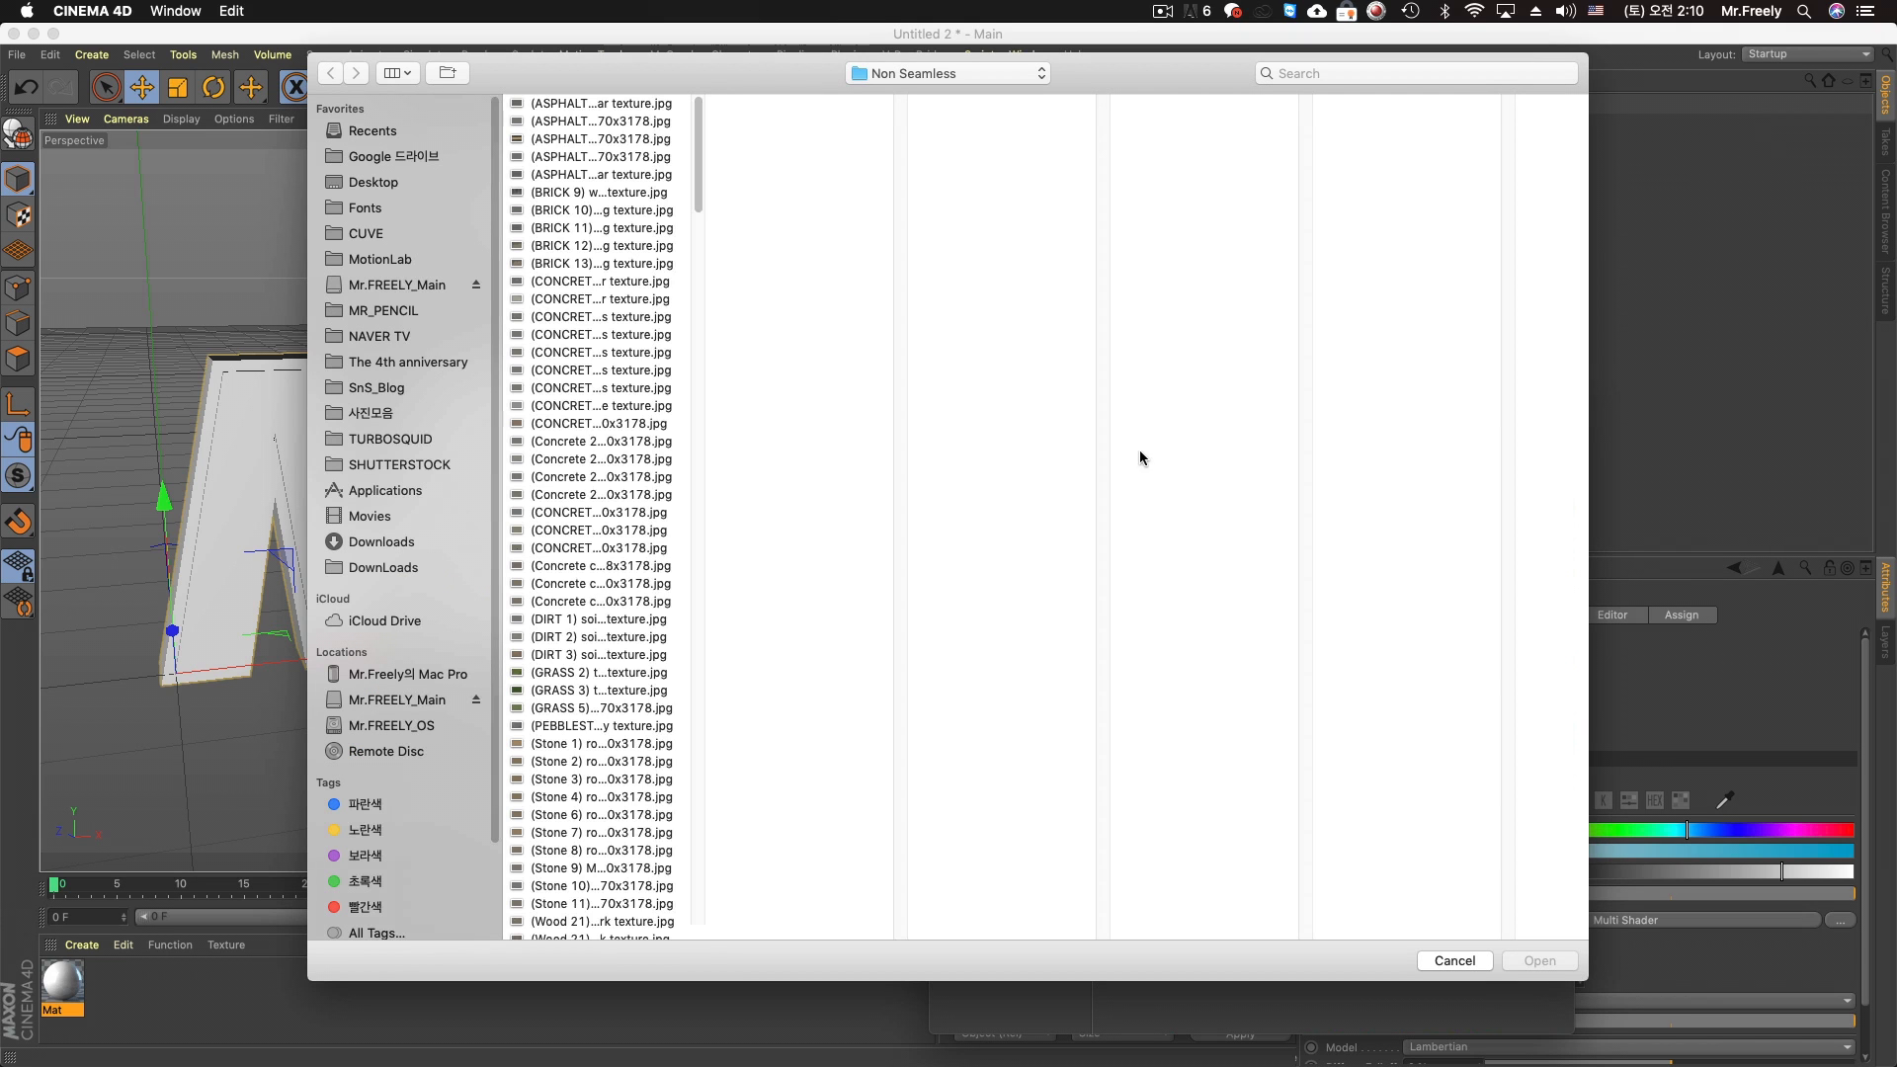
{"action": "left_click", "coordinate": [590, 281]}
{"action": "left_click", "coordinate": [685, 209]}
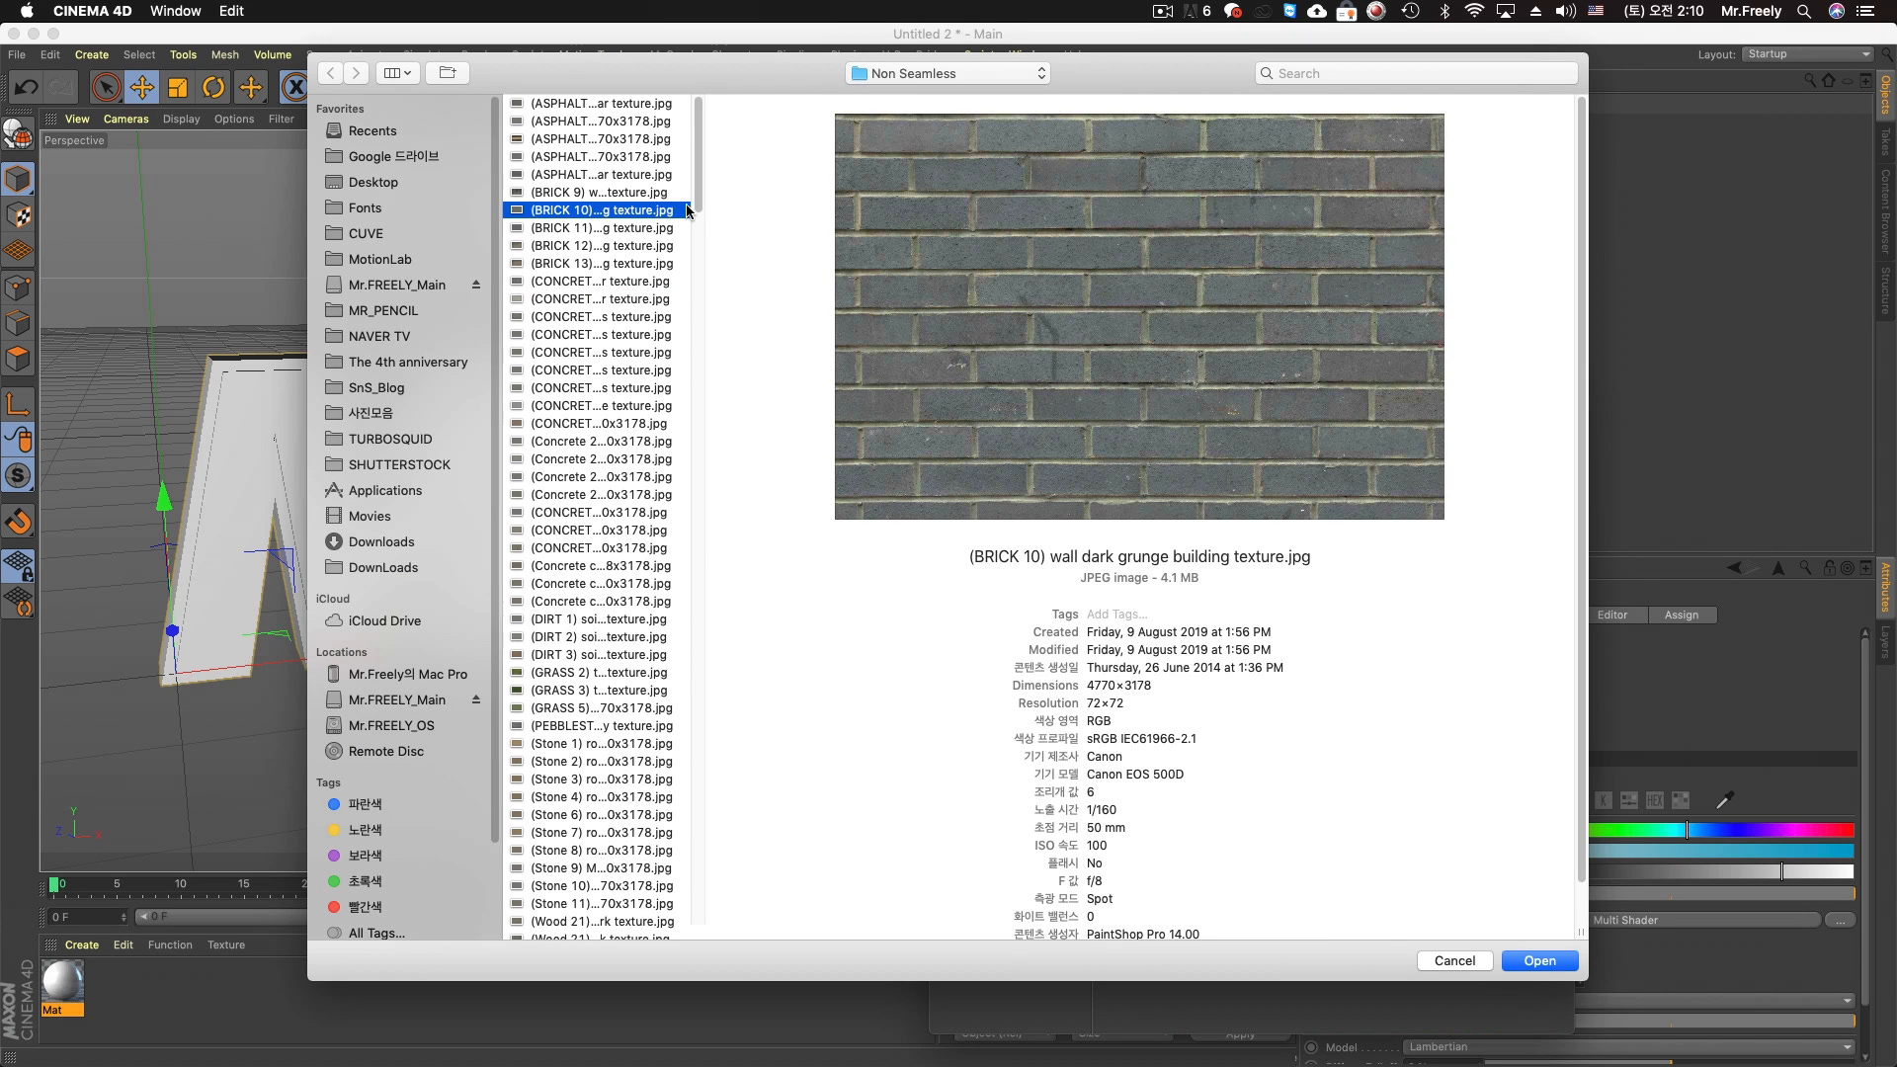
{"action": "double_click", "coordinate": [659, 211]}
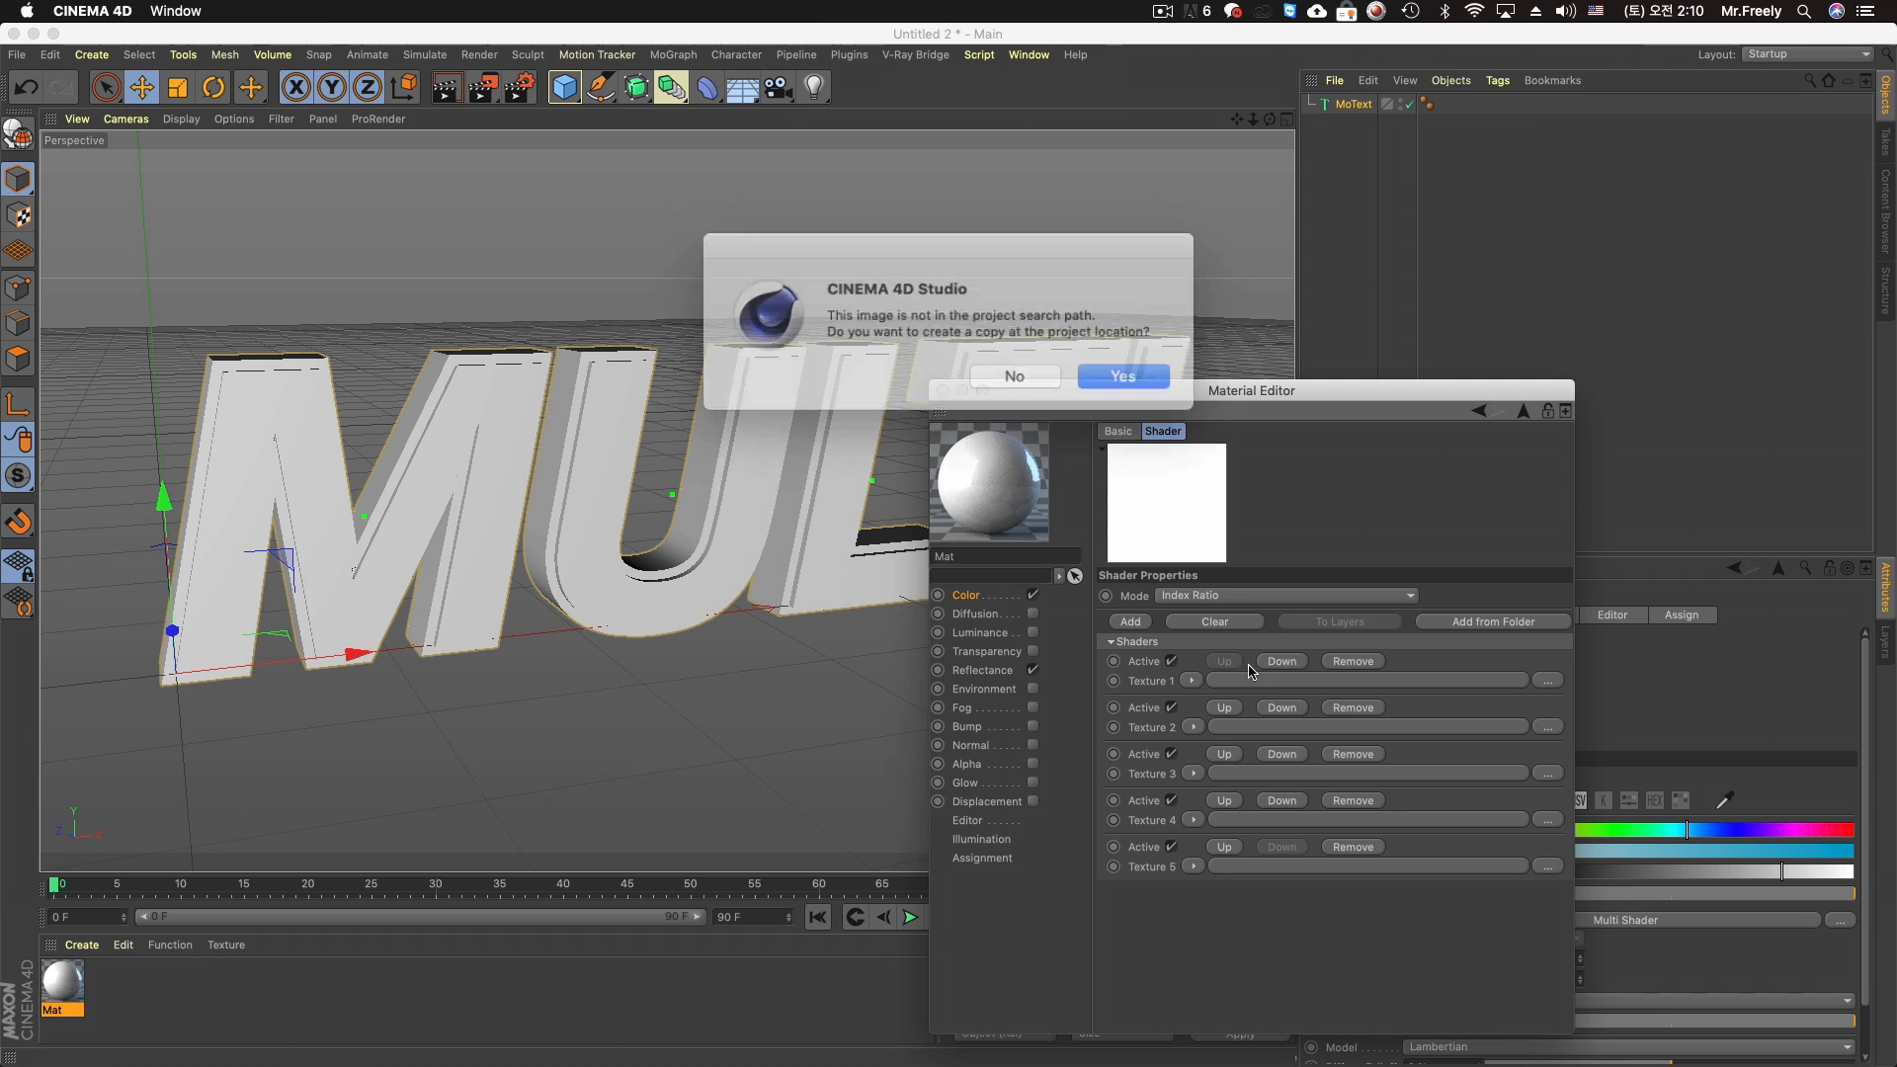
{"action": "left_click", "coordinate": [1095, 378]}
Preview the concrete, stone and wood images and load "(Wood 21) dry cracked plank tree bark texture.jpg" into Texture 2, copying it to the project
{"action": "left_click", "coordinate": [1547, 806]}
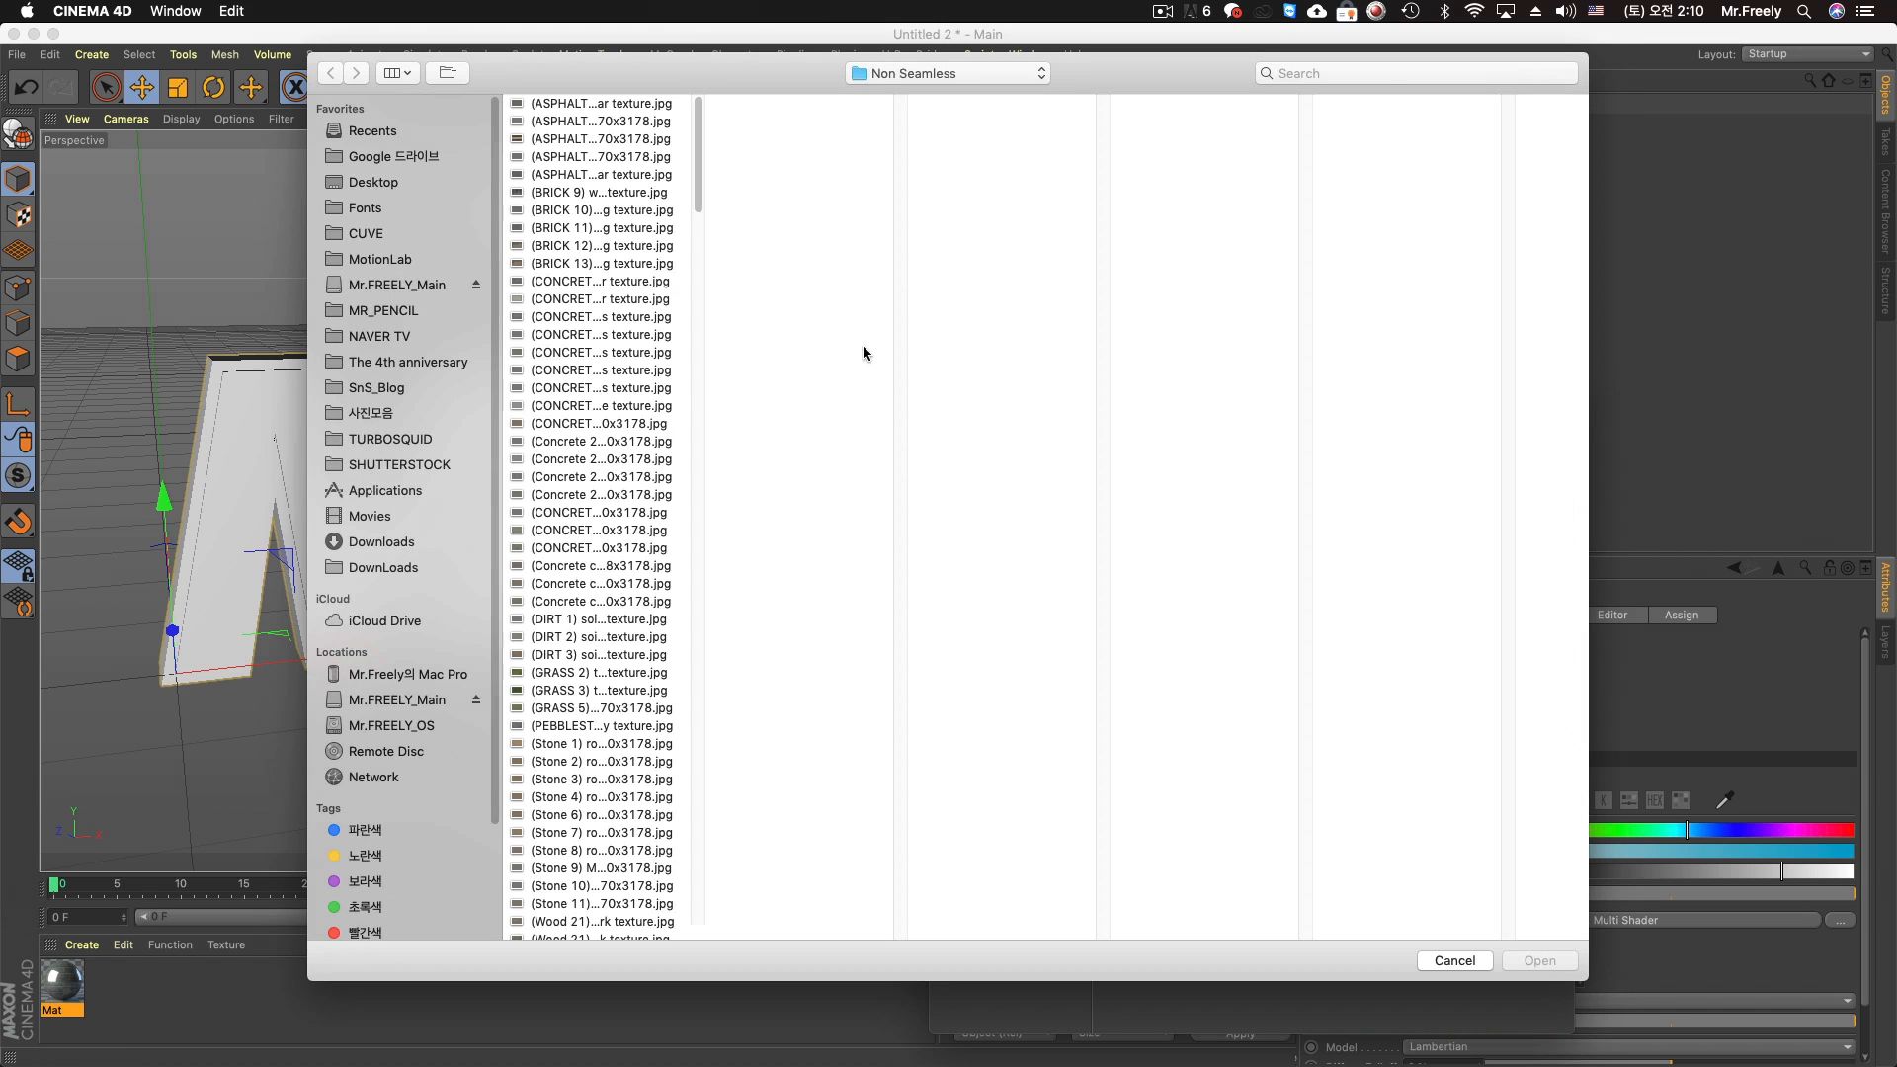
{"action": "left_click", "coordinate": [585, 423]}
{"action": "left_click", "coordinate": [584, 525]}
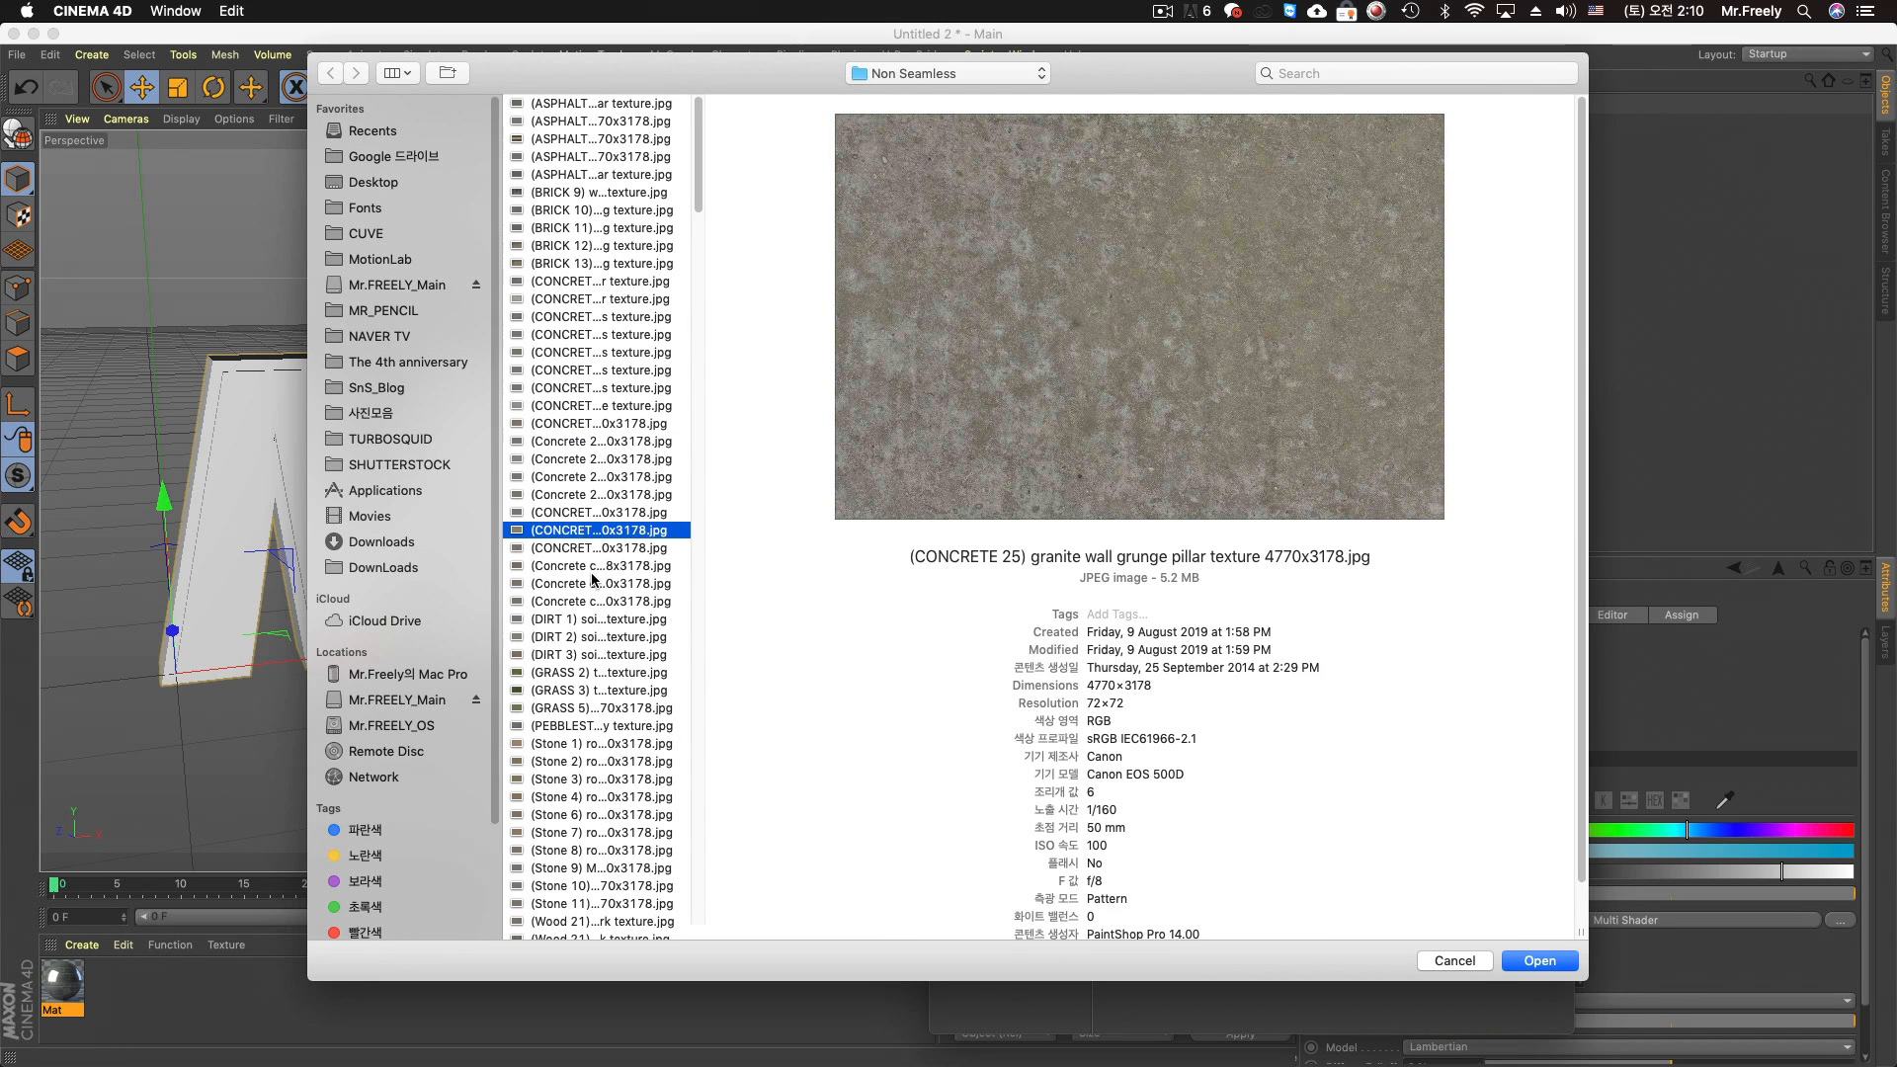
{"action": "left_click", "coordinate": [591, 583]}
{"action": "left_click", "coordinate": [593, 637]}
{"action": "left_click", "coordinate": [593, 692]}
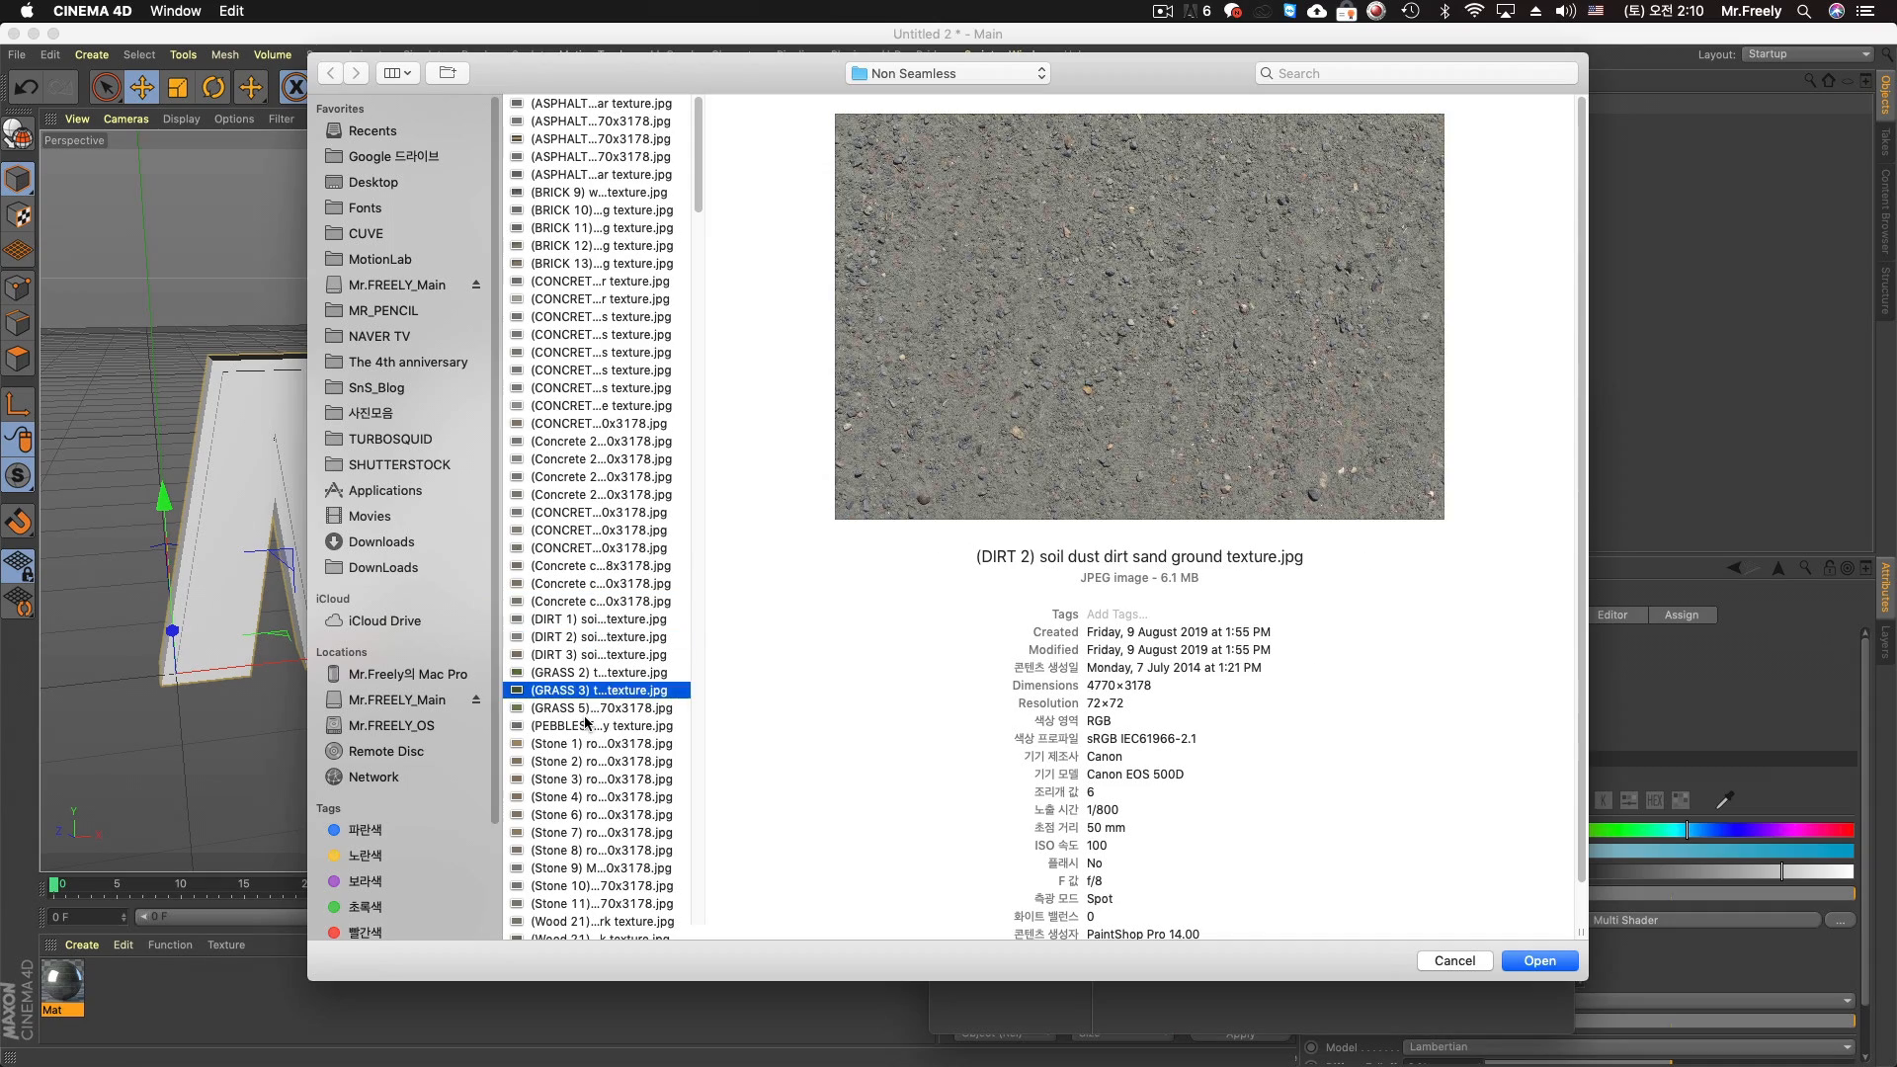
{"action": "scroll", "coordinate": [588, 720], "scroll_direction": "down", "scroll_amount": 5}
{"action": "left_click", "coordinate": [577, 431]}
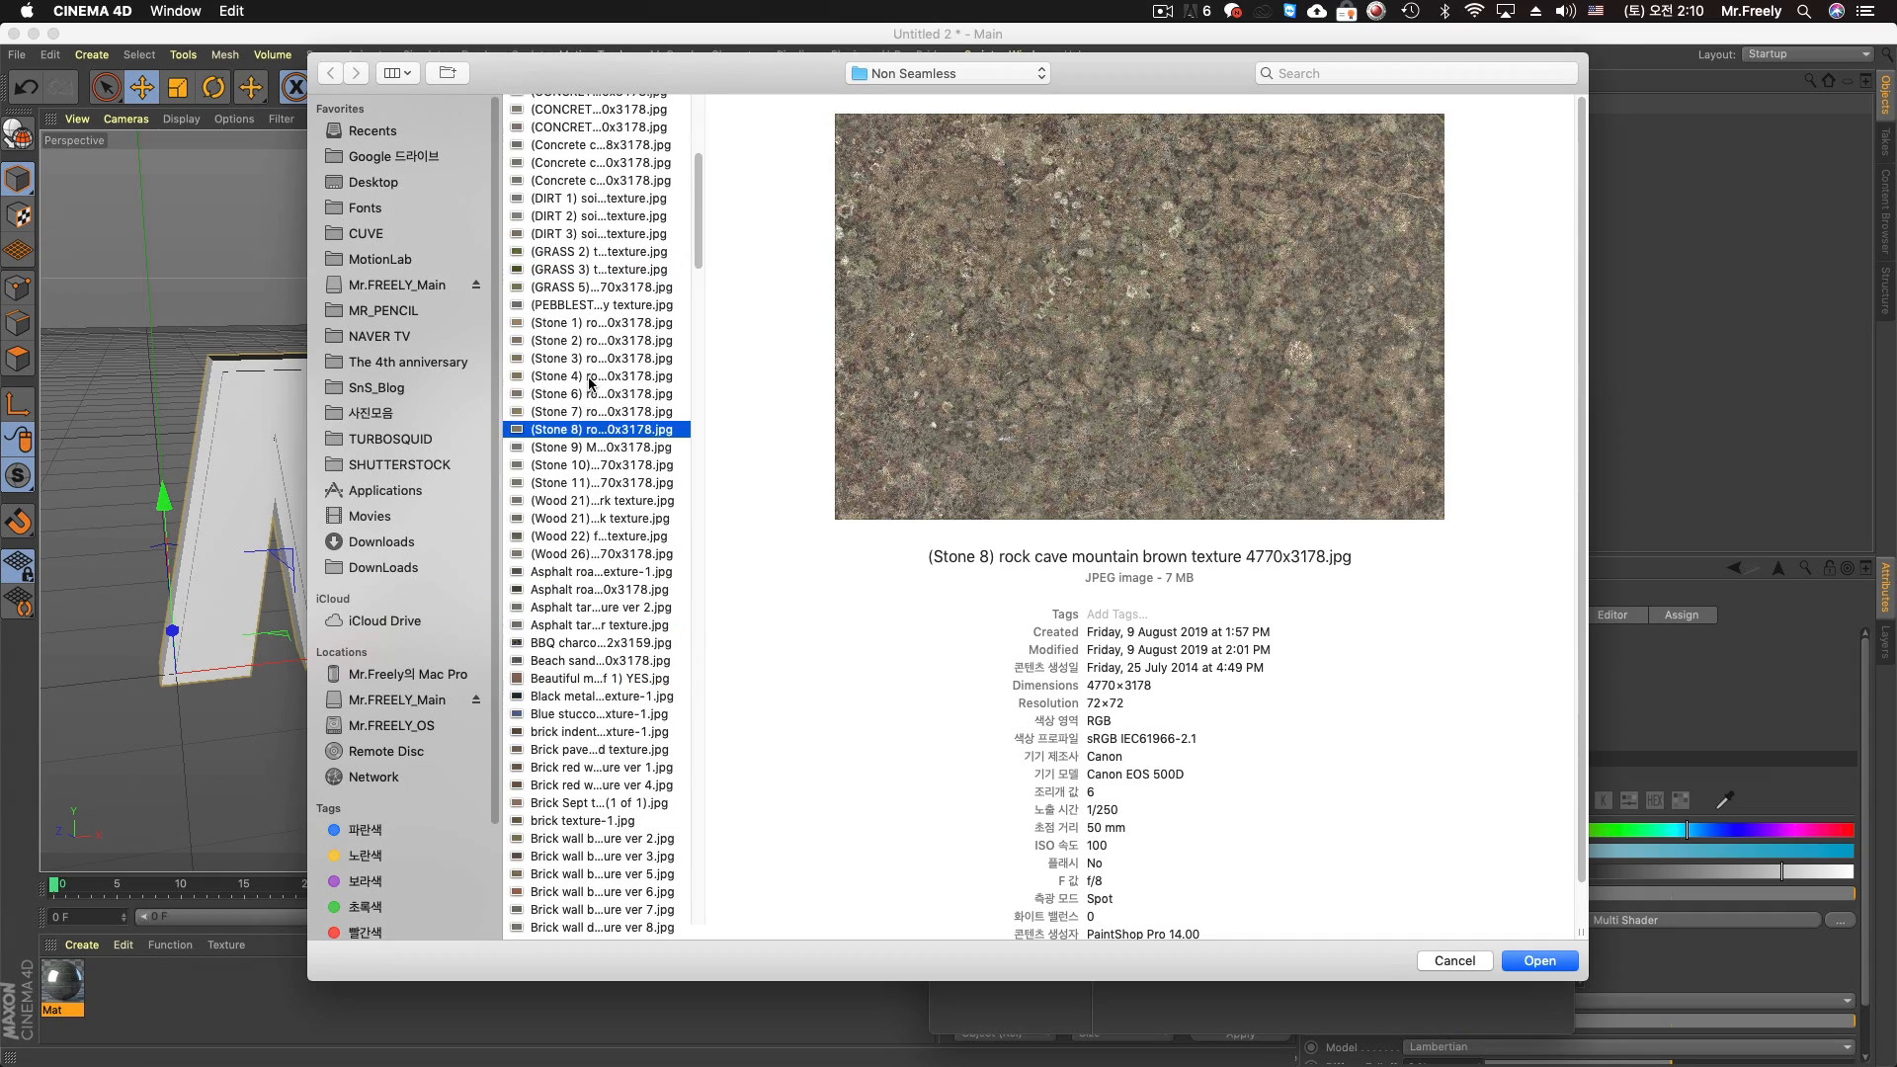
{"action": "left_click", "coordinate": [590, 380]}
{"action": "left_click", "coordinate": [589, 500]}
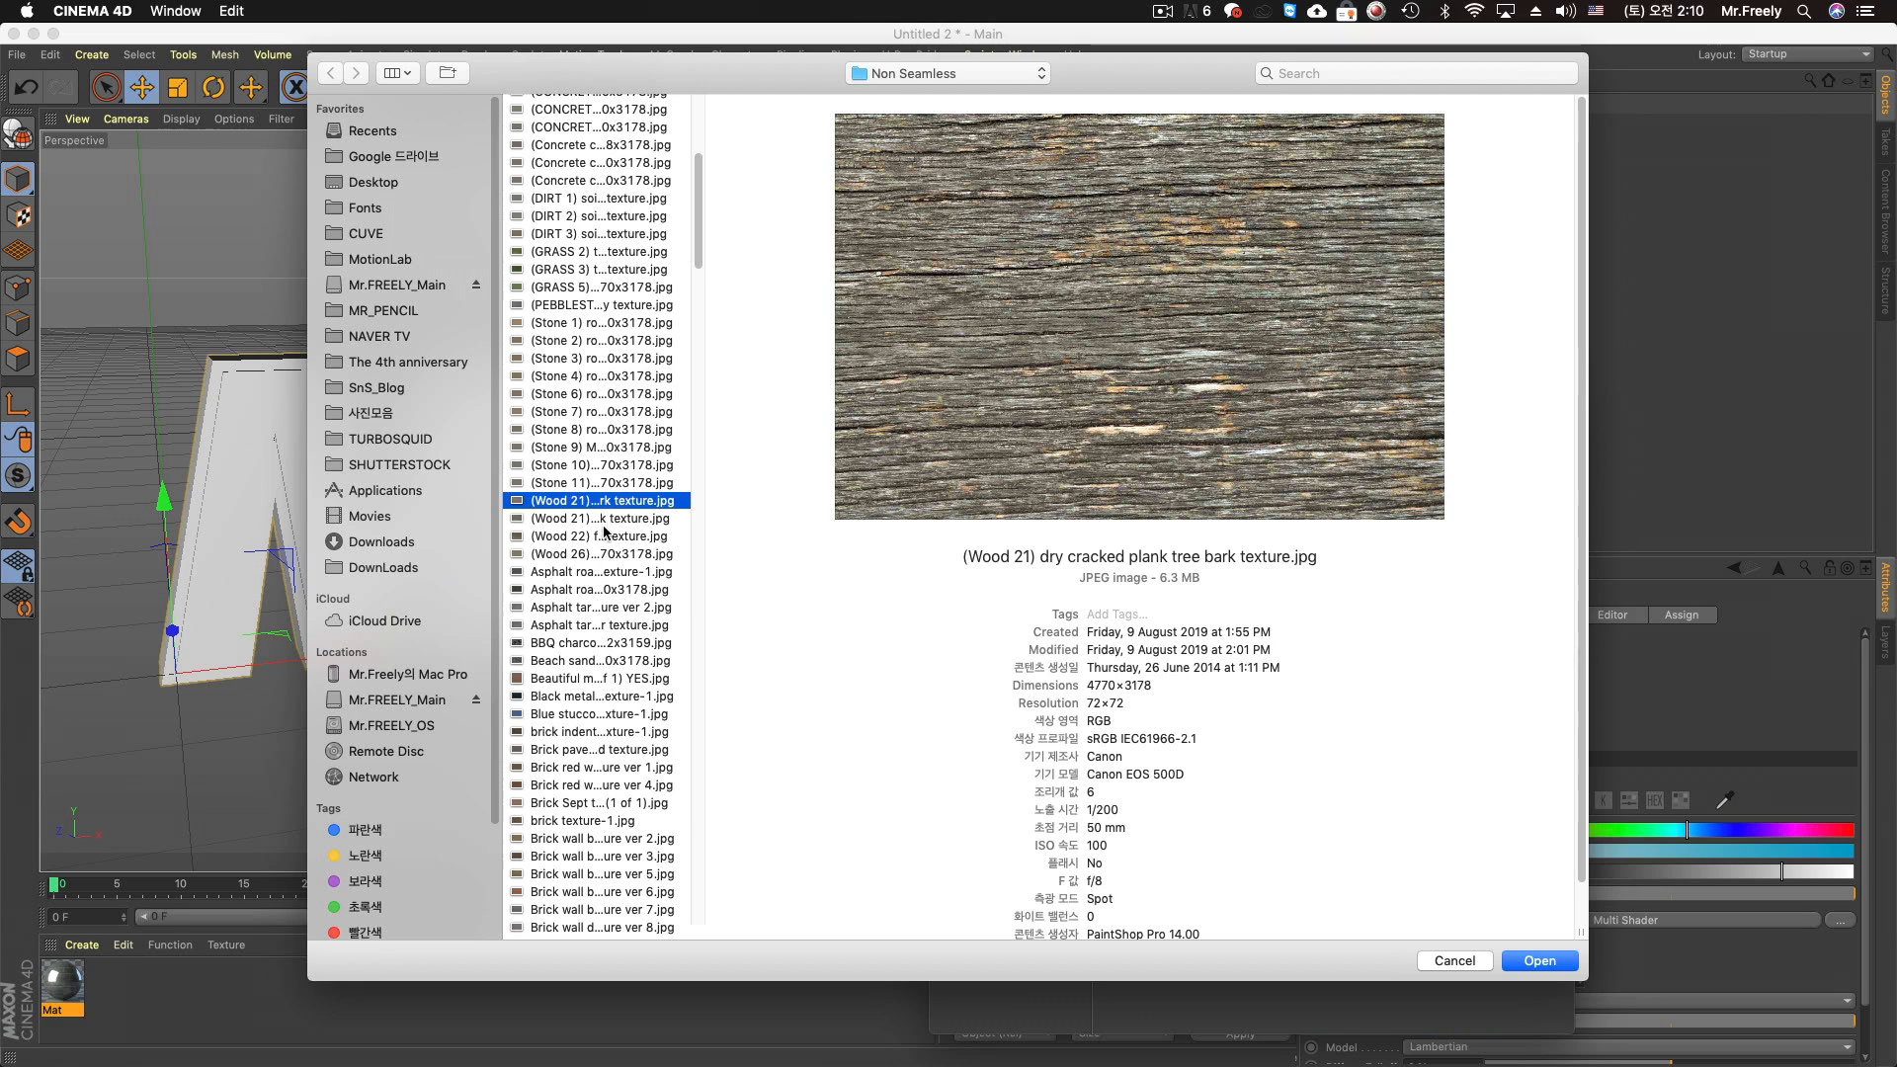
{"action": "left_click", "coordinate": [597, 484]}
{"action": "left_click", "coordinate": [608, 376]}
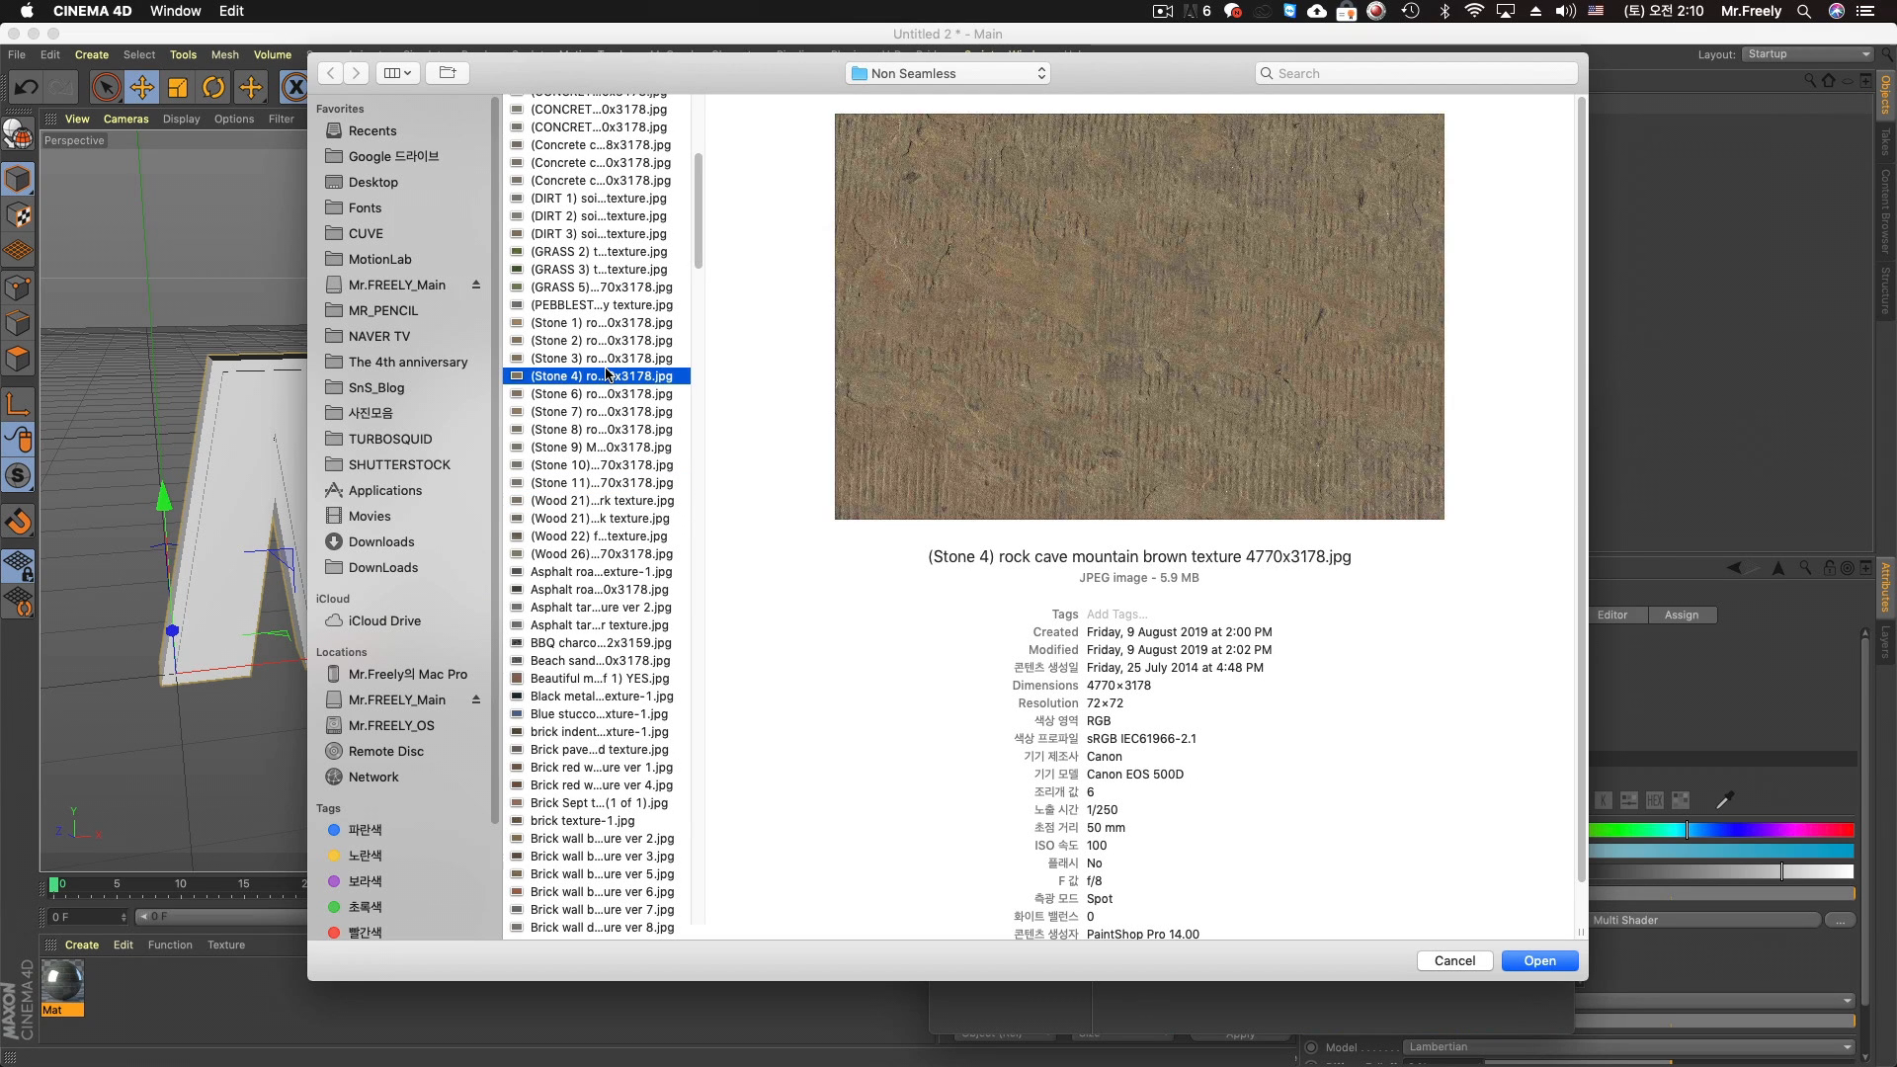
{"action": "left_click", "coordinate": [599, 624]}
{"action": "left_click", "coordinate": [612, 504]}
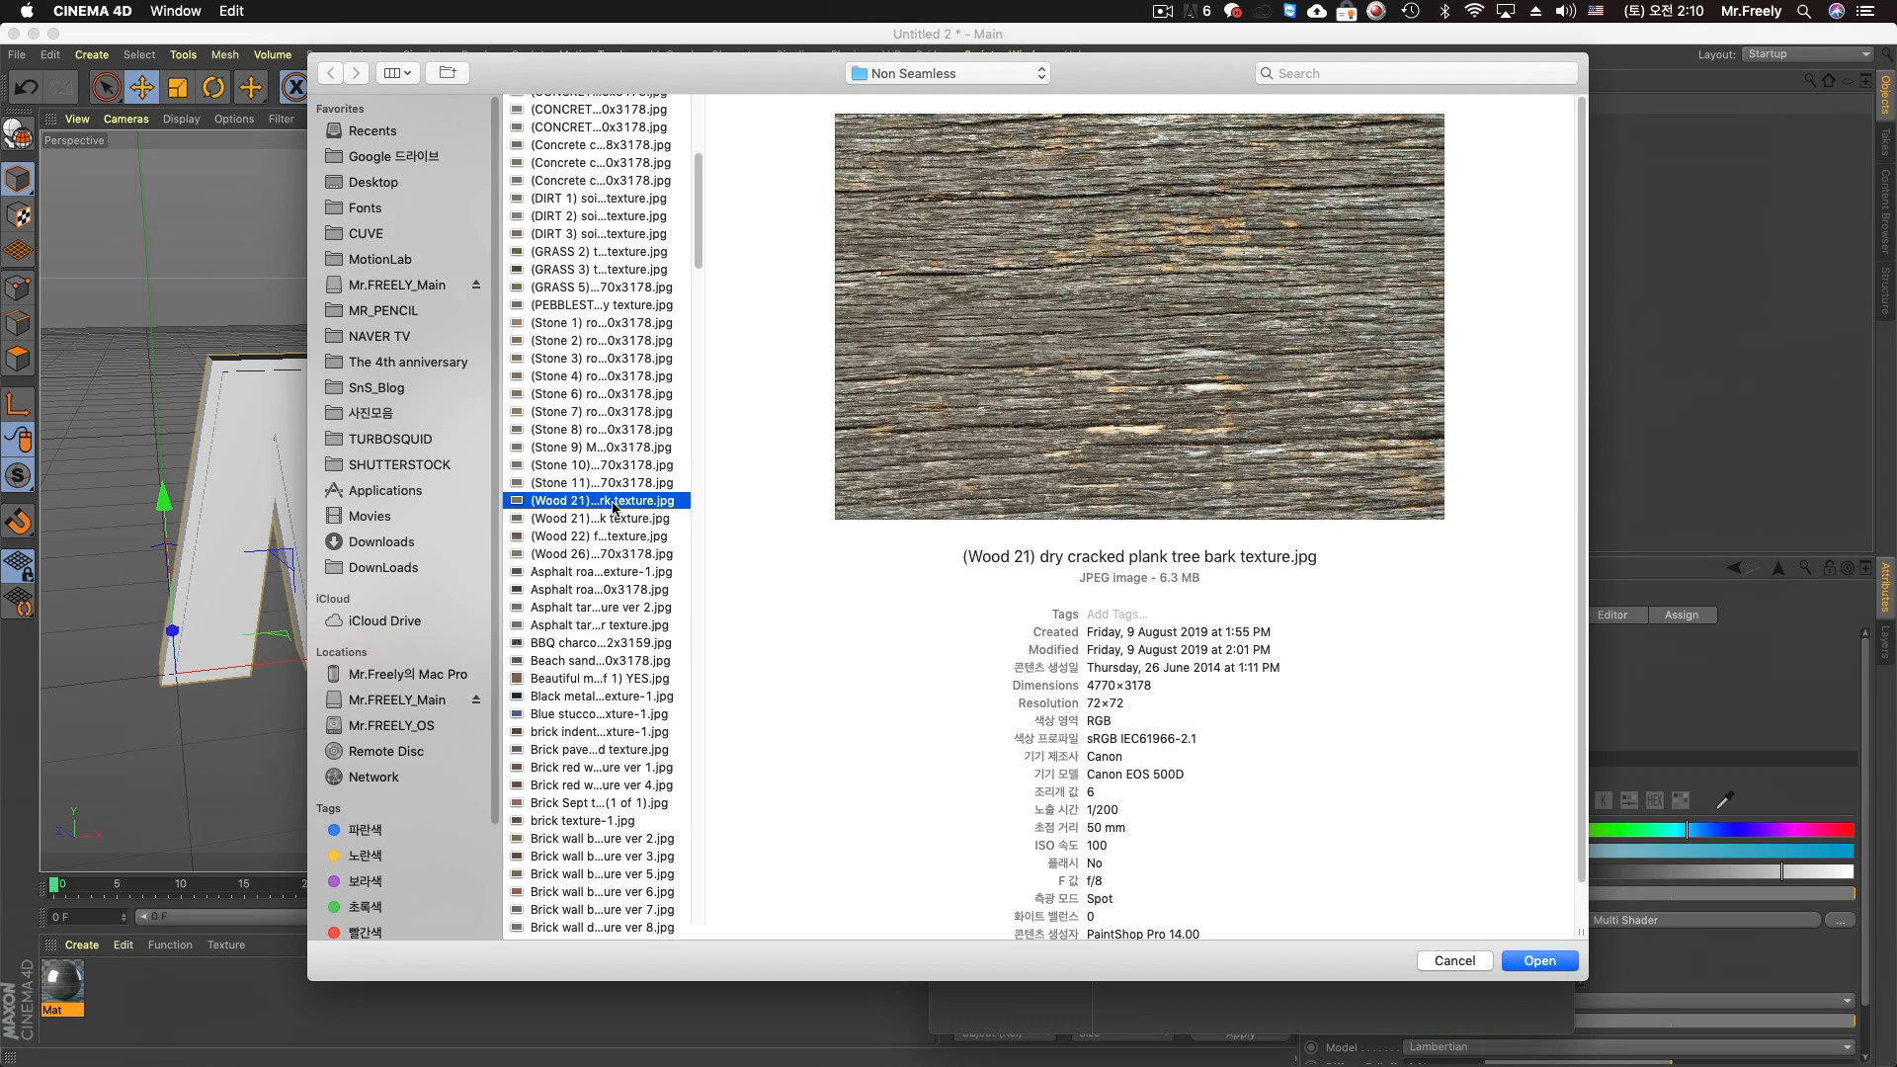
{"action": "double_click", "coordinate": [613, 501]}
{"action": "left_click", "coordinate": [1095, 368]}
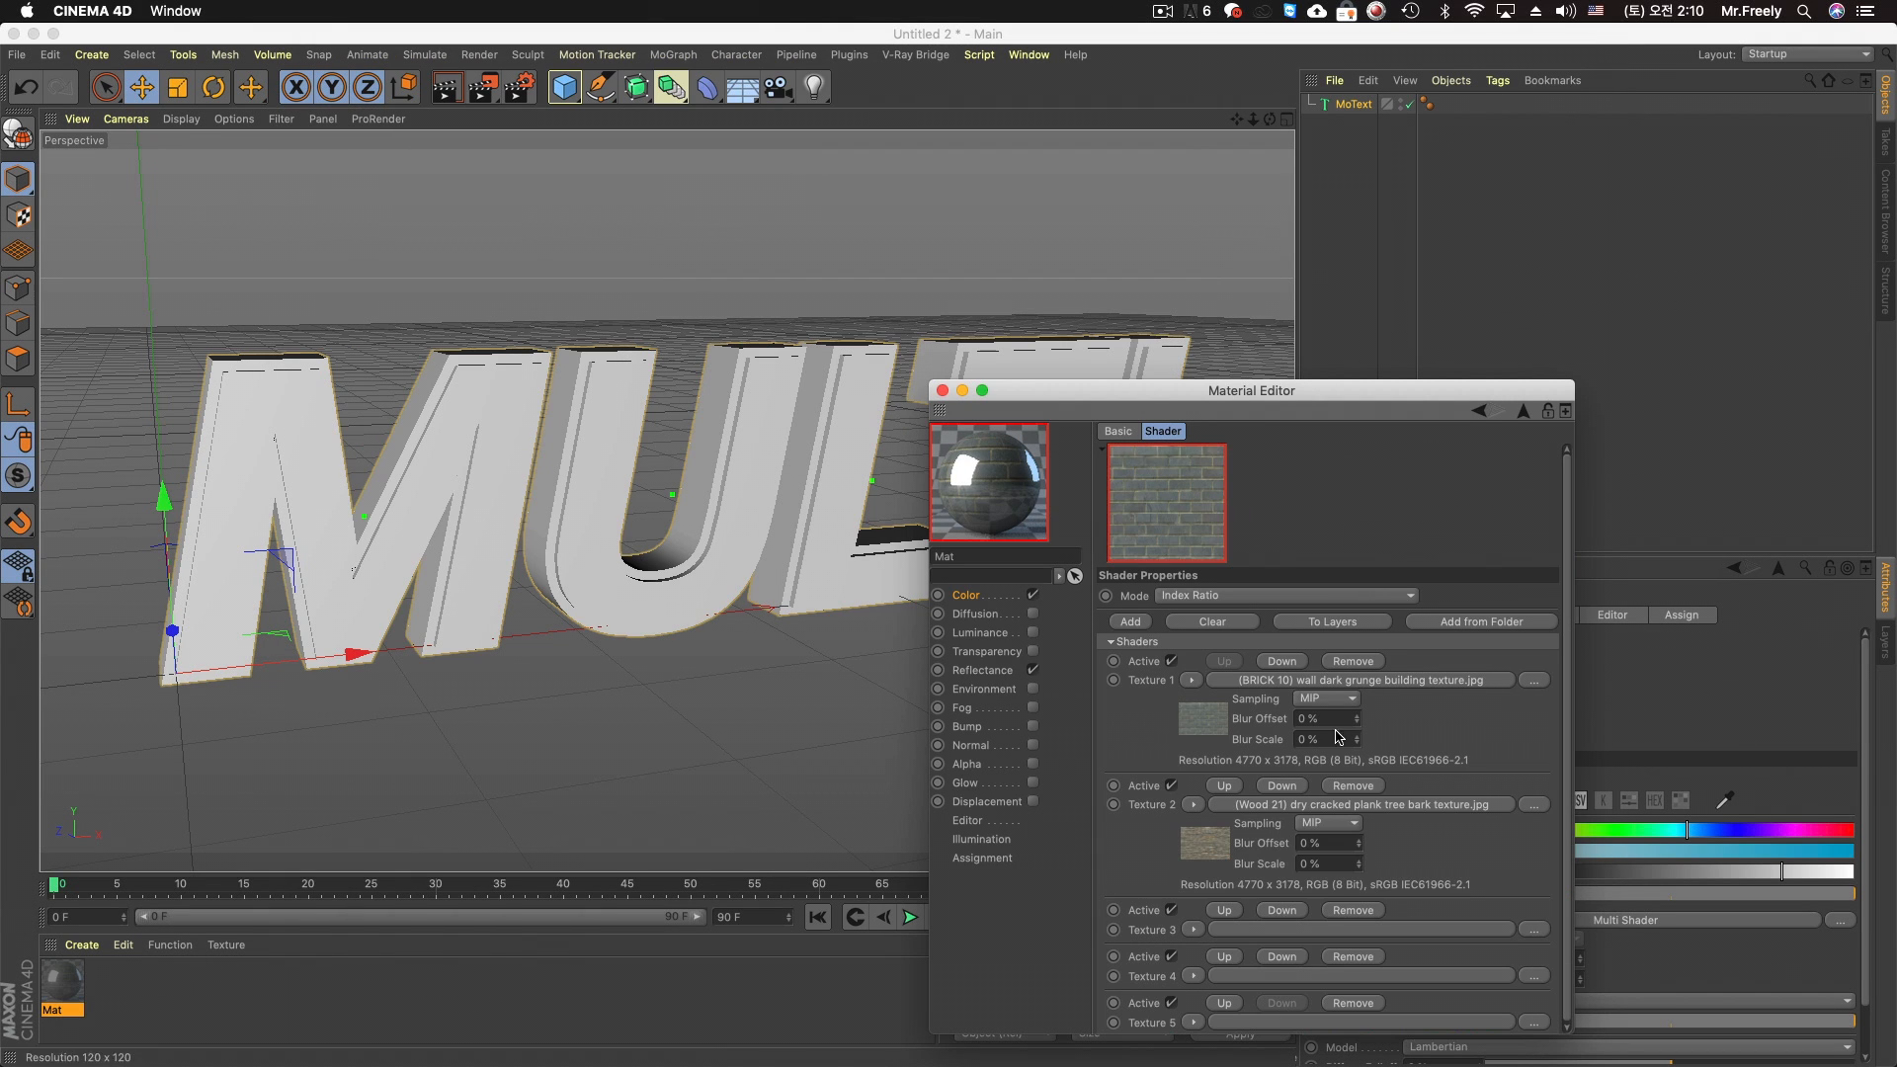
Preview further images for Texture 3 and load "Blue stucco wall texture-1.jpg" into it, copying the image to the project location
{"action": "left_click_drag", "start_coordinate": [1314, 390], "coordinate": [1414, 210]}
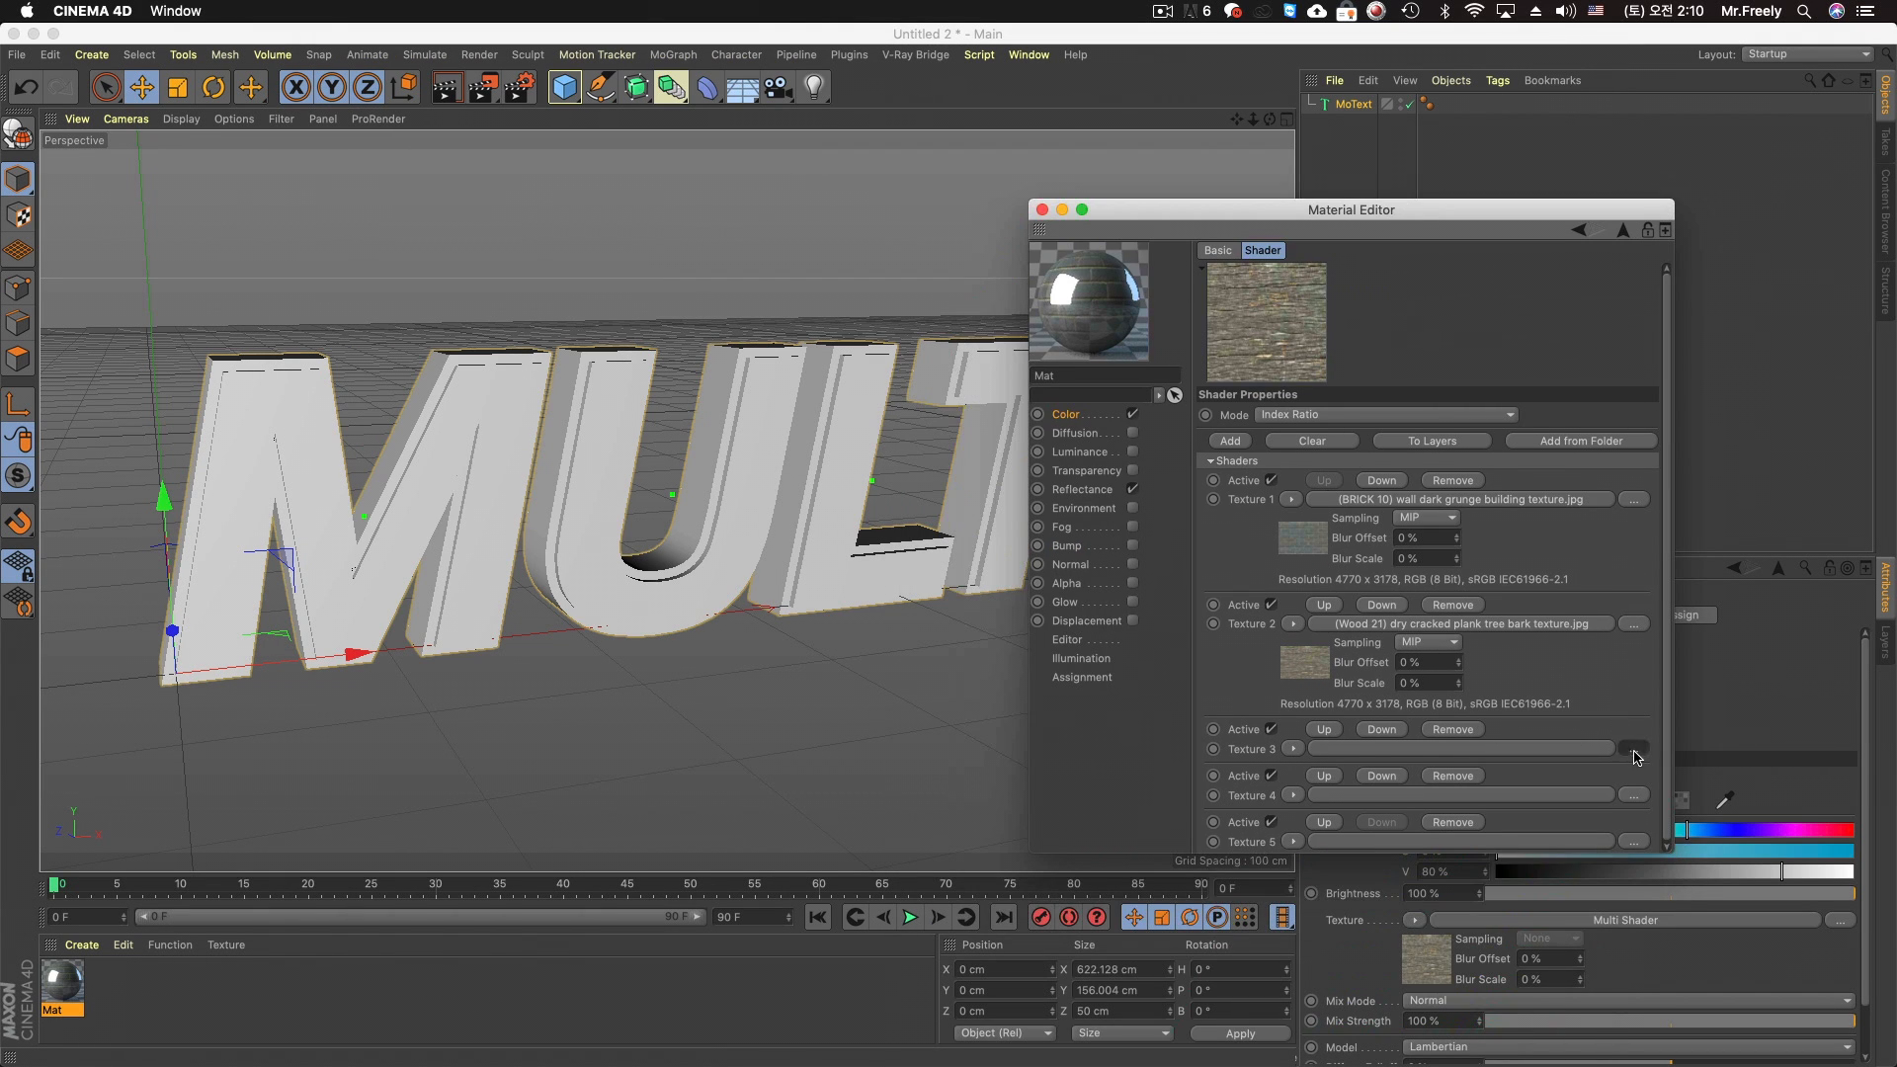
{"action": "left_click", "coordinate": [1634, 750]}
{"action": "scroll", "coordinate": [678, 656], "scroll_direction": "down", "scroll_amount": 10}
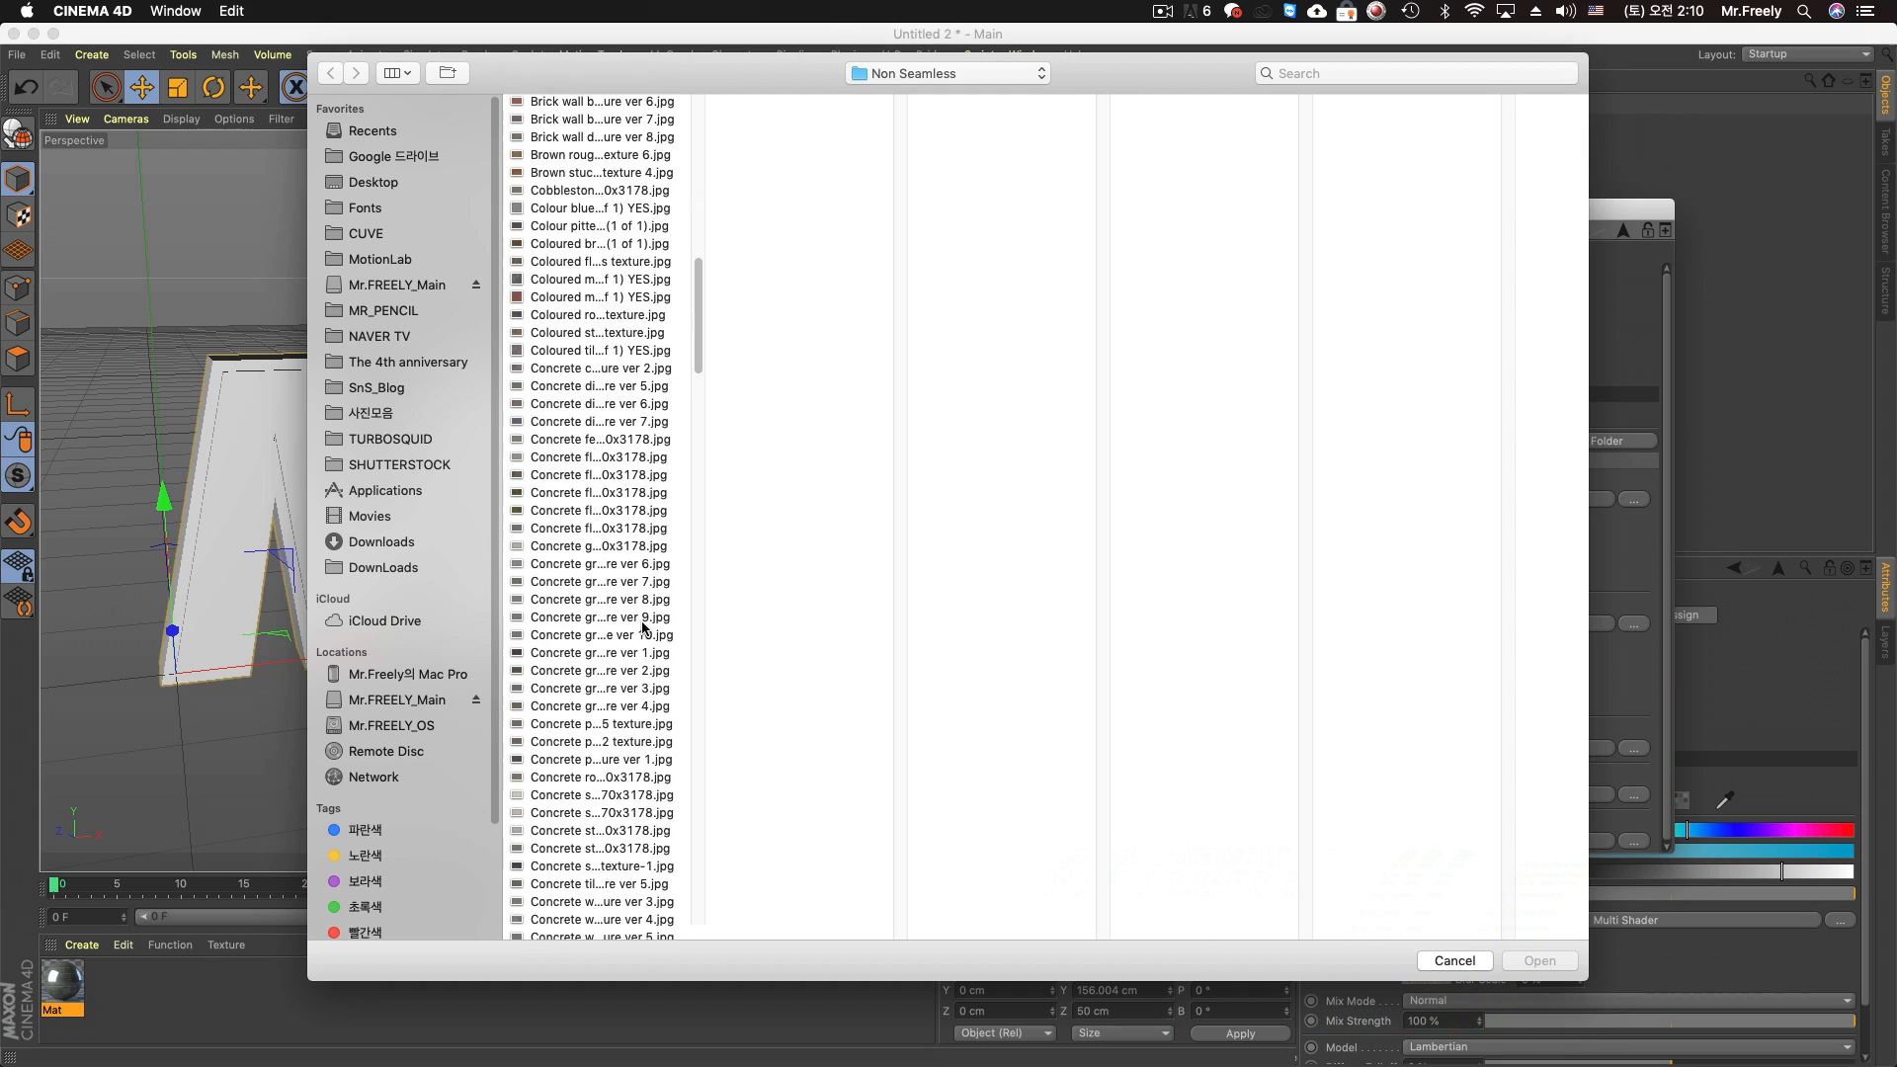
{"action": "left_click", "coordinate": [617, 547]}
{"action": "left_click", "coordinate": [607, 314]}
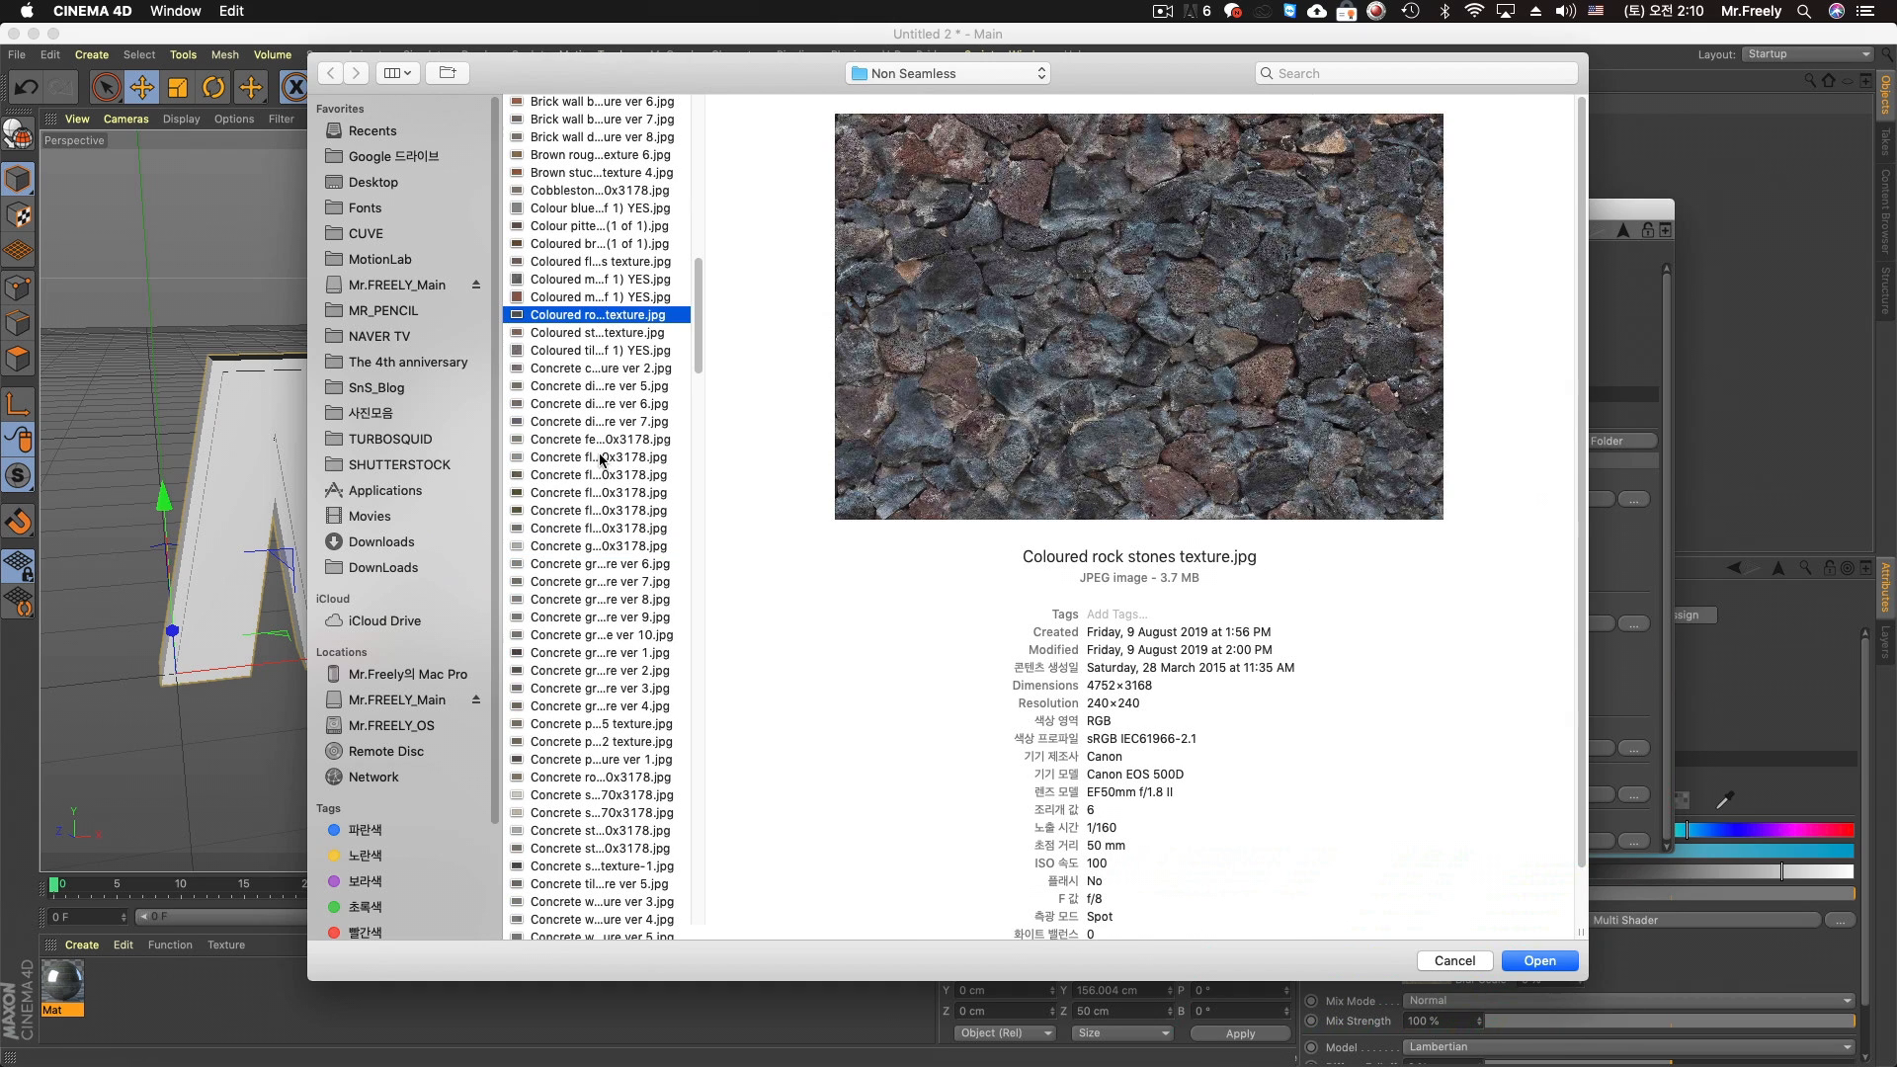
{"action": "left_click", "coordinate": [602, 458]}
{"action": "scroll", "coordinate": [703, 302], "scroll_direction": "up", "scroll_amount": 10}
{"action": "scroll", "coordinate": [703, 296], "scroll_direction": "up", "scroll_amount": 4}
{"action": "scroll", "coordinate": [705, 283], "scroll_direction": "down", "scroll_amount": 3}
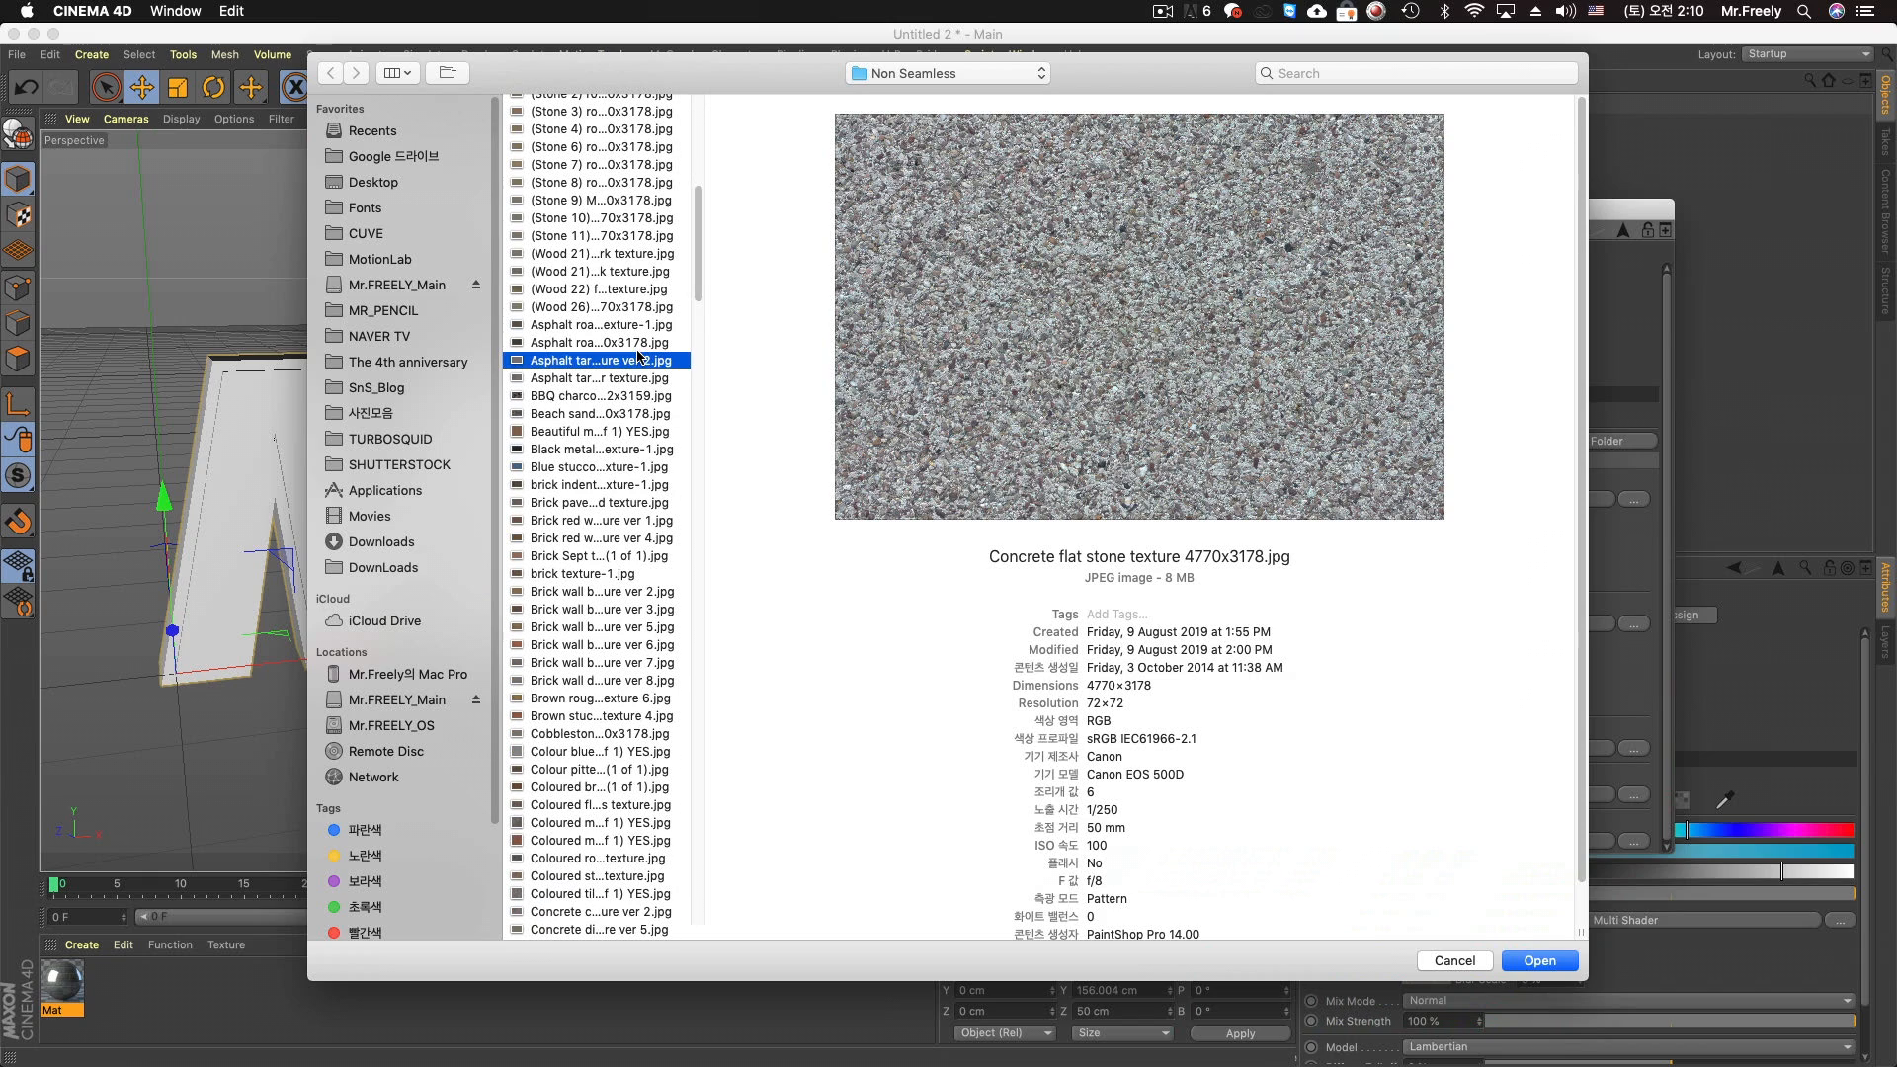
{"action": "left_click", "coordinate": [593, 360]}
{"action": "left_click", "coordinate": [588, 468]}
{"action": "left_click", "coordinate": [586, 628]}
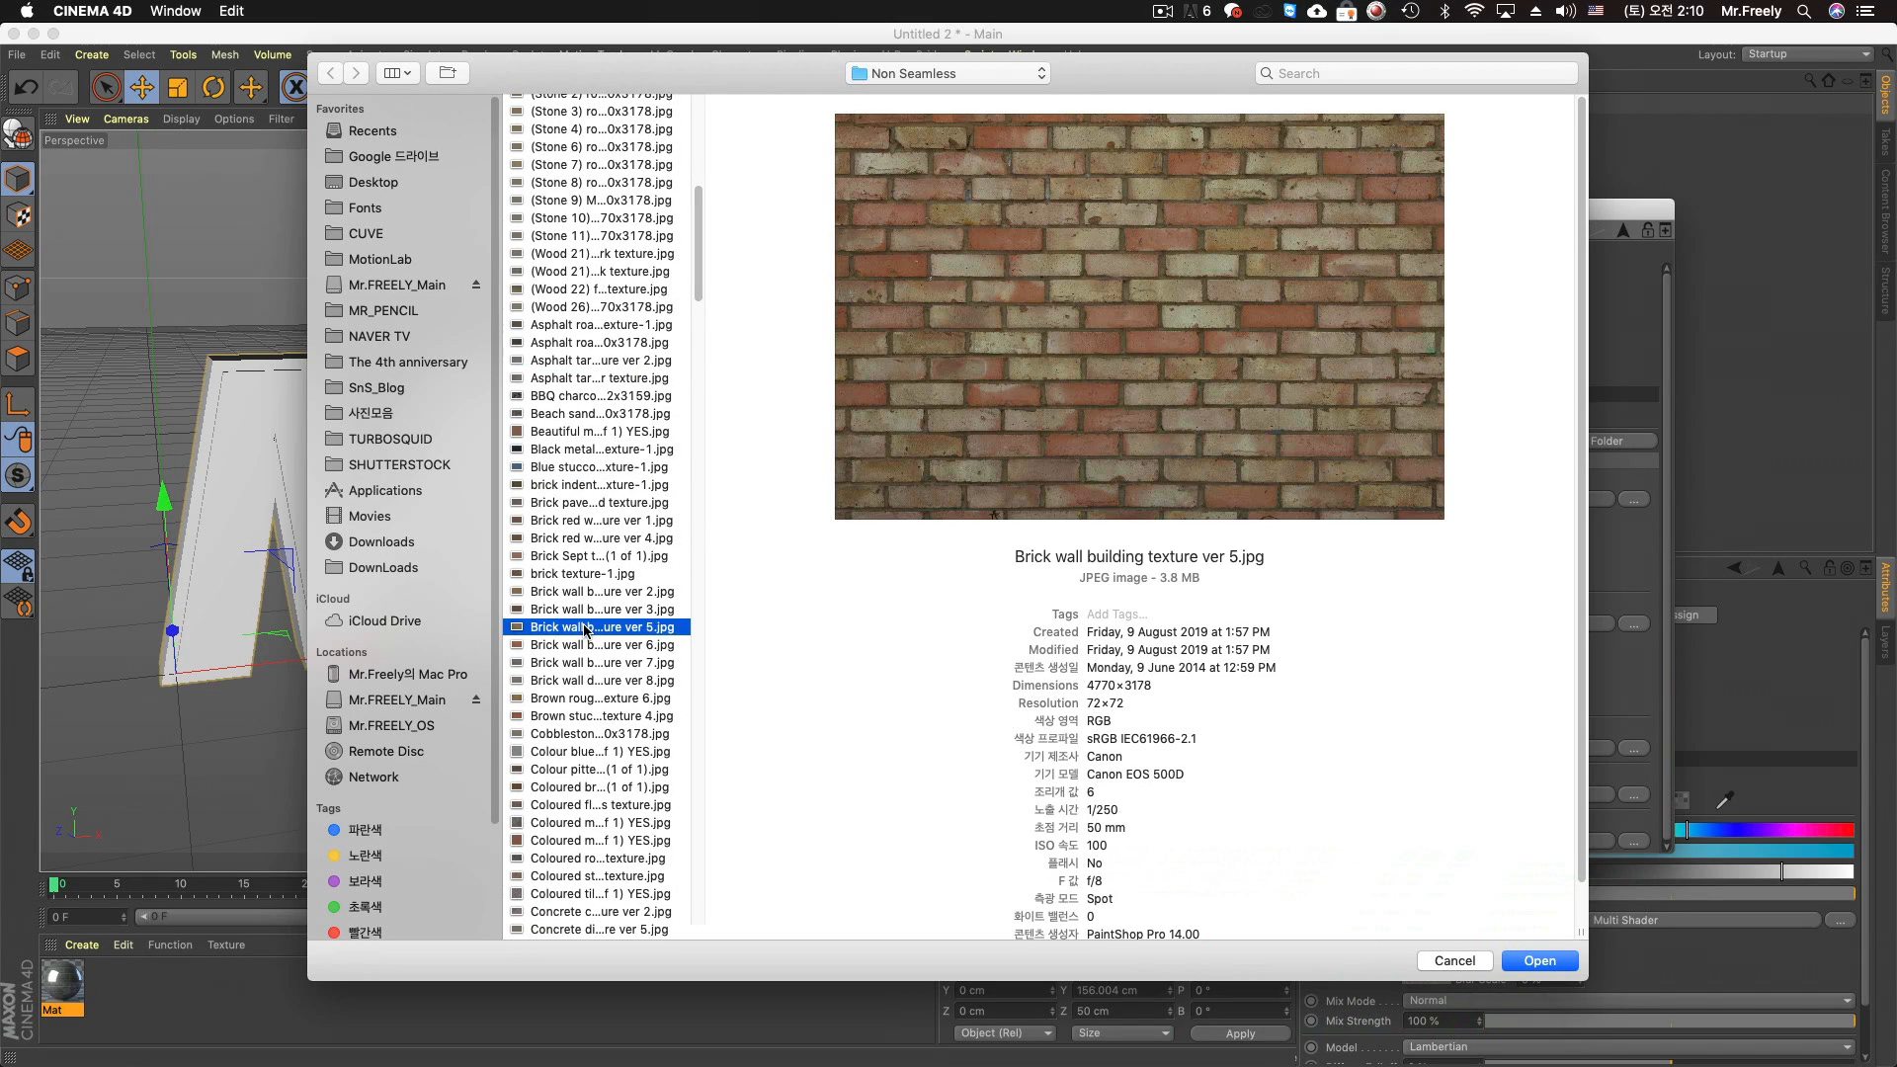
{"action": "left_click", "coordinate": [599, 555]}
{"action": "left_click", "coordinate": [593, 715]}
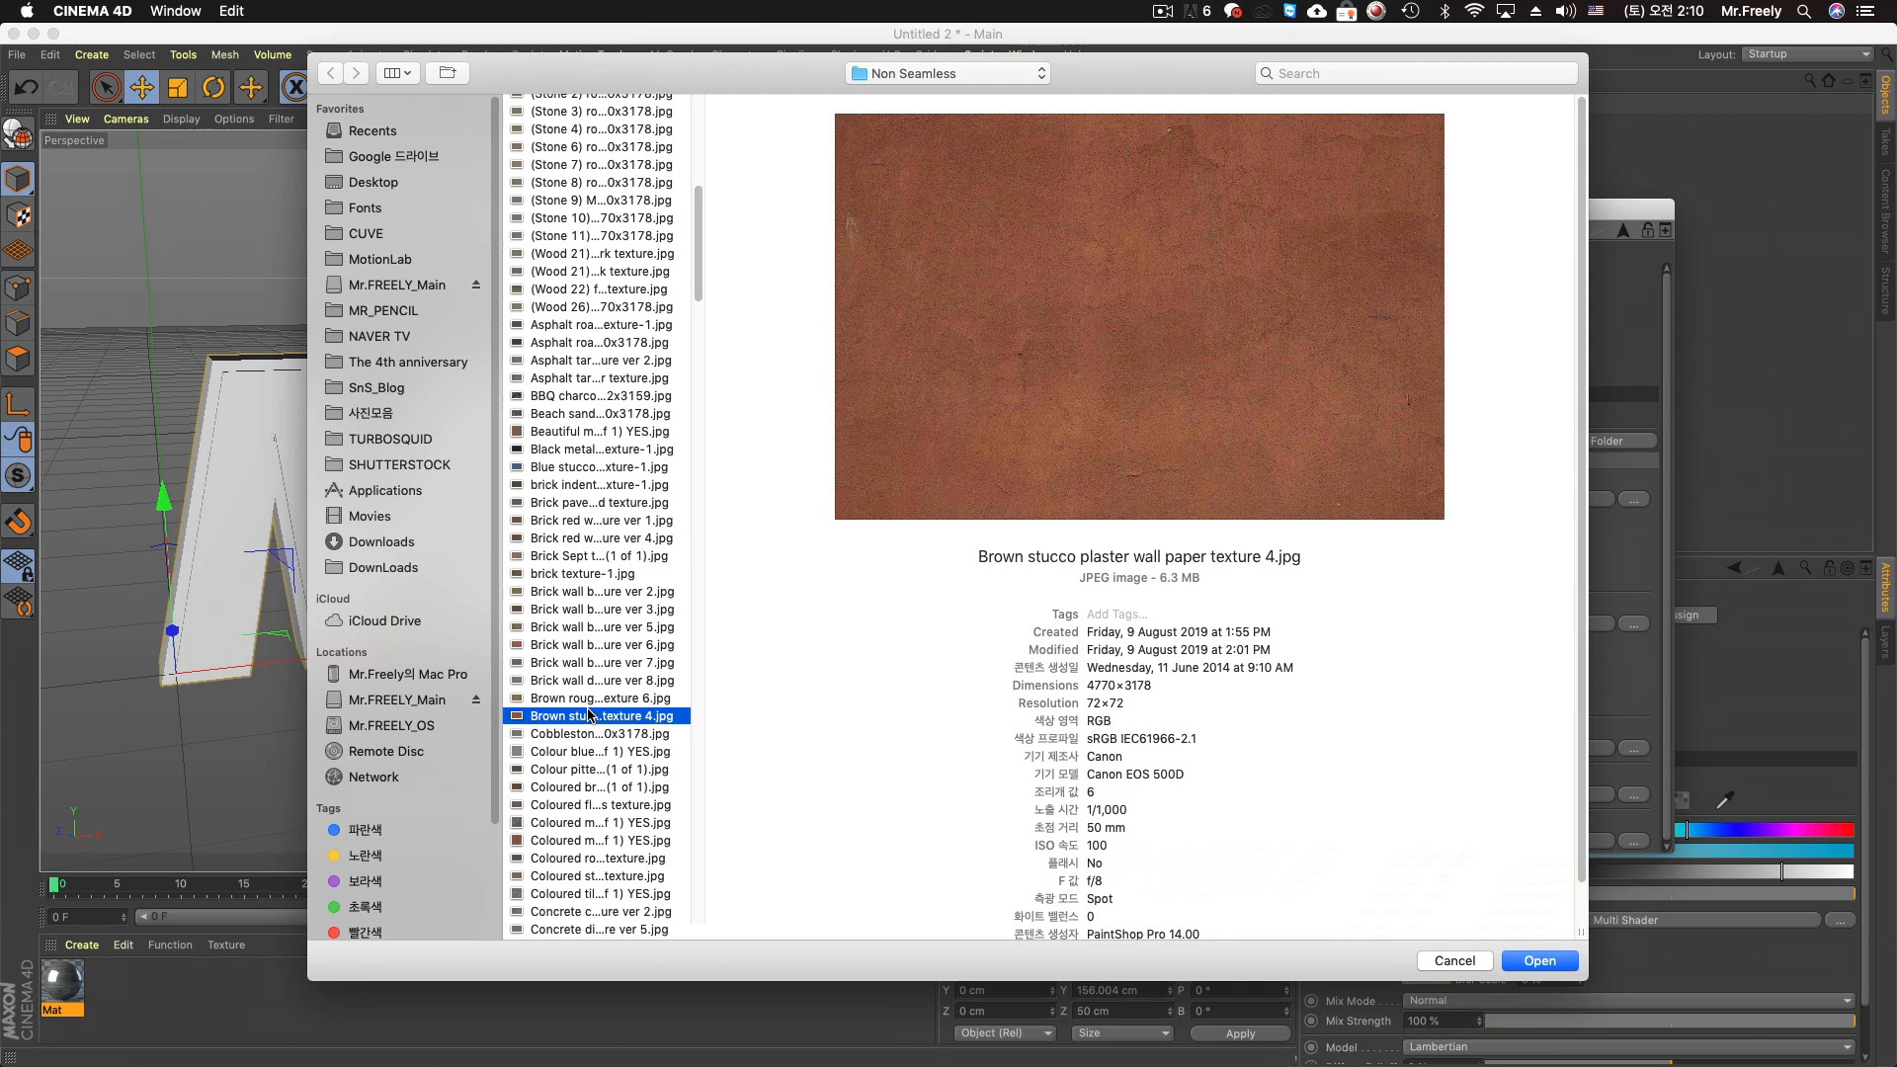
{"action": "left_click", "coordinate": [595, 540]}
{"action": "left_click", "coordinate": [604, 466]}
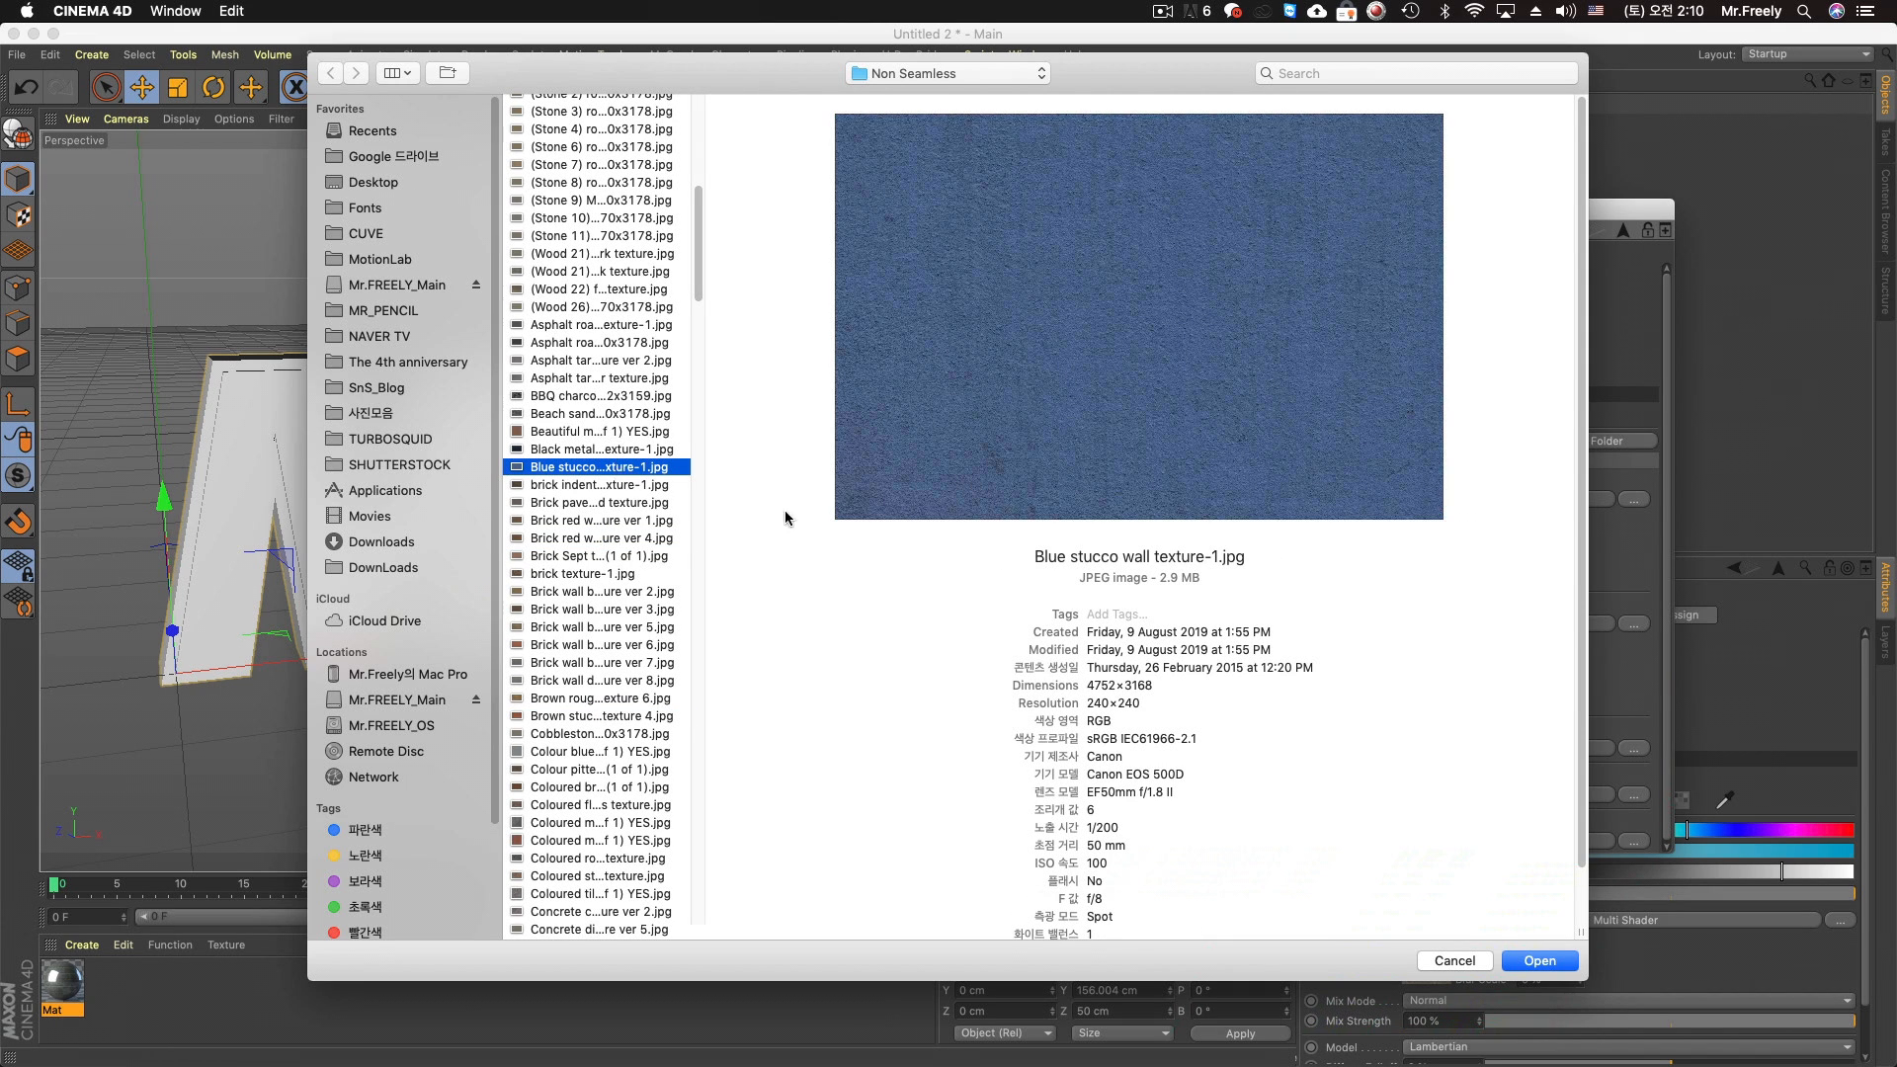
{"action": "key", "text": "Return"}
{"action": "left_click", "coordinate": [1105, 377]}
Browse images for Texture 4, previewing the stone wall, stone spirals, grey stone, small coloured stones and red stone wall textures
{"action": "scroll", "coordinate": [1571, 692], "scroll_direction": "down", "scroll_amount": 3}
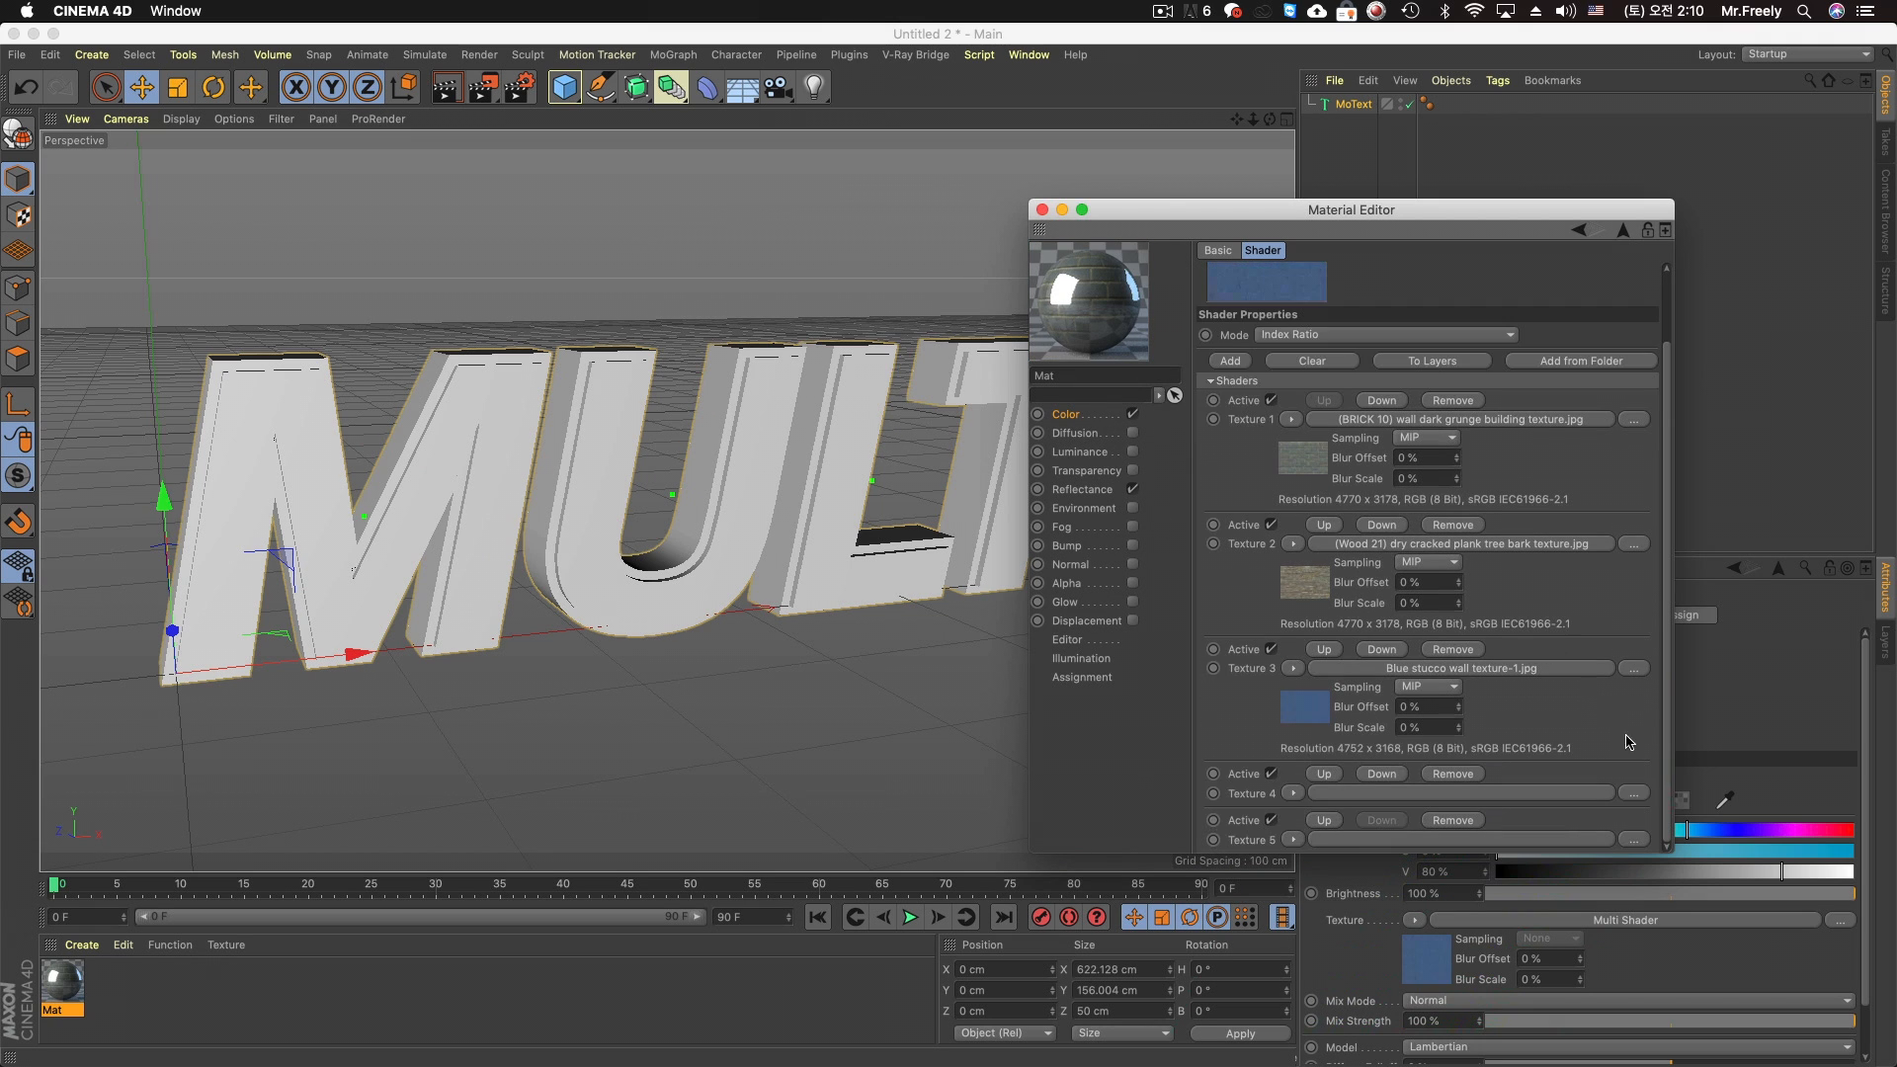
{"action": "left_click", "coordinate": [1634, 793]}
{"action": "scroll", "coordinate": [699, 761], "scroll_direction": "down", "scroll_amount": 20}
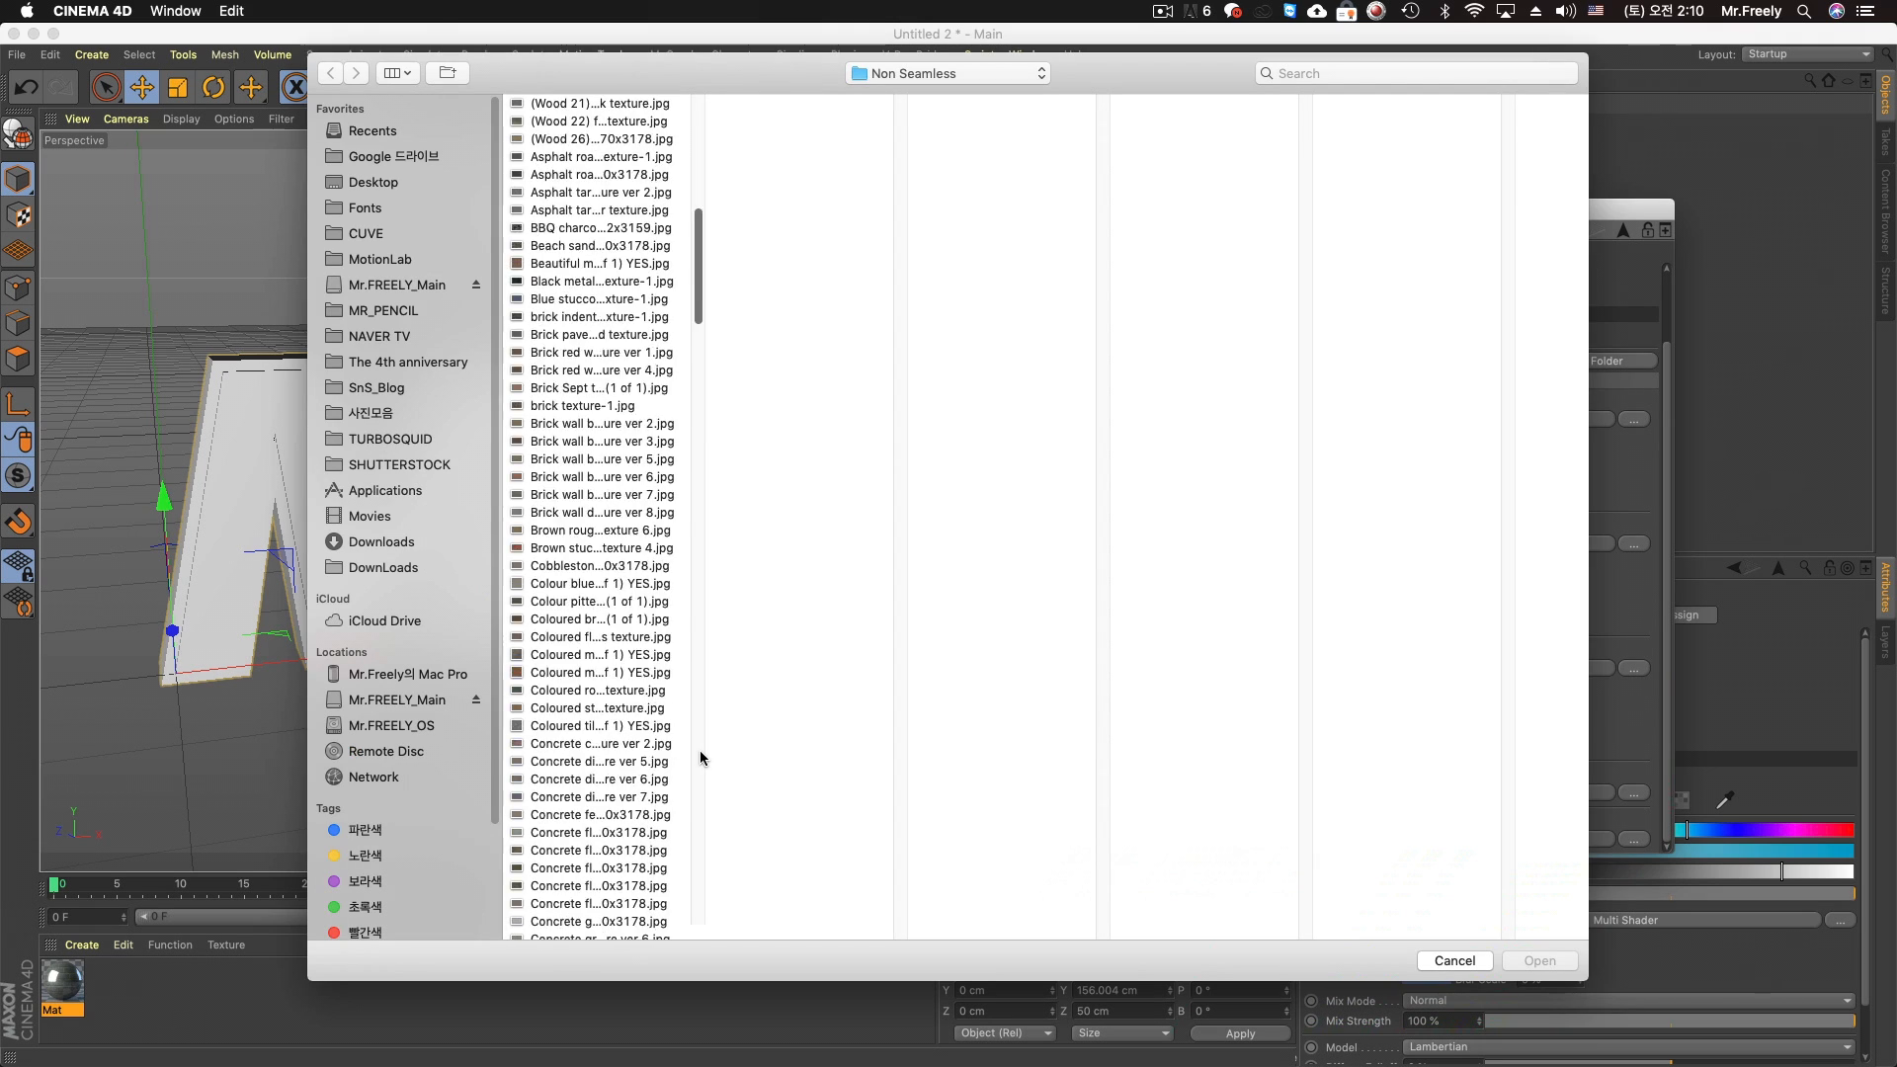
{"action": "left_click", "coordinate": [571, 654]}
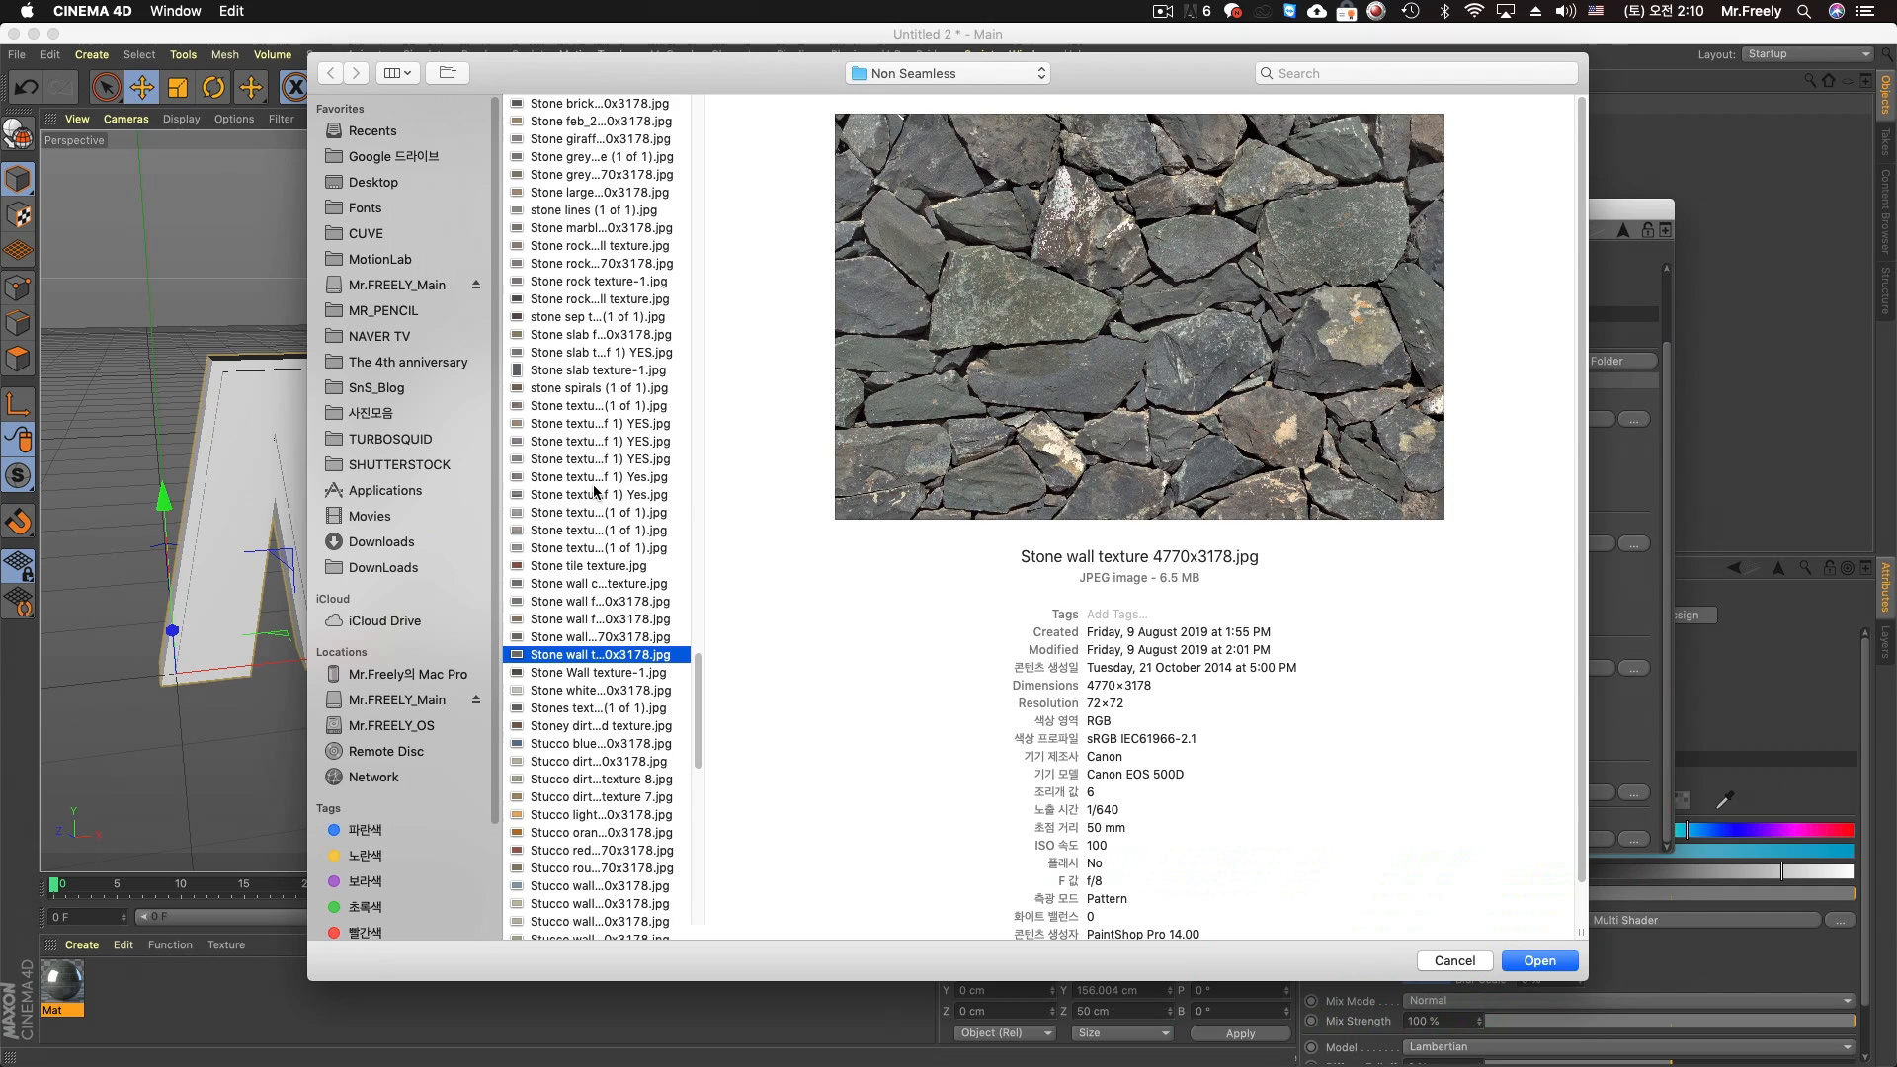
{"action": "left_click", "coordinate": [595, 494]}
{"action": "left_click", "coordinate": [598, 565]}
{"action": "left_click", "coordinate": [609, 388]}
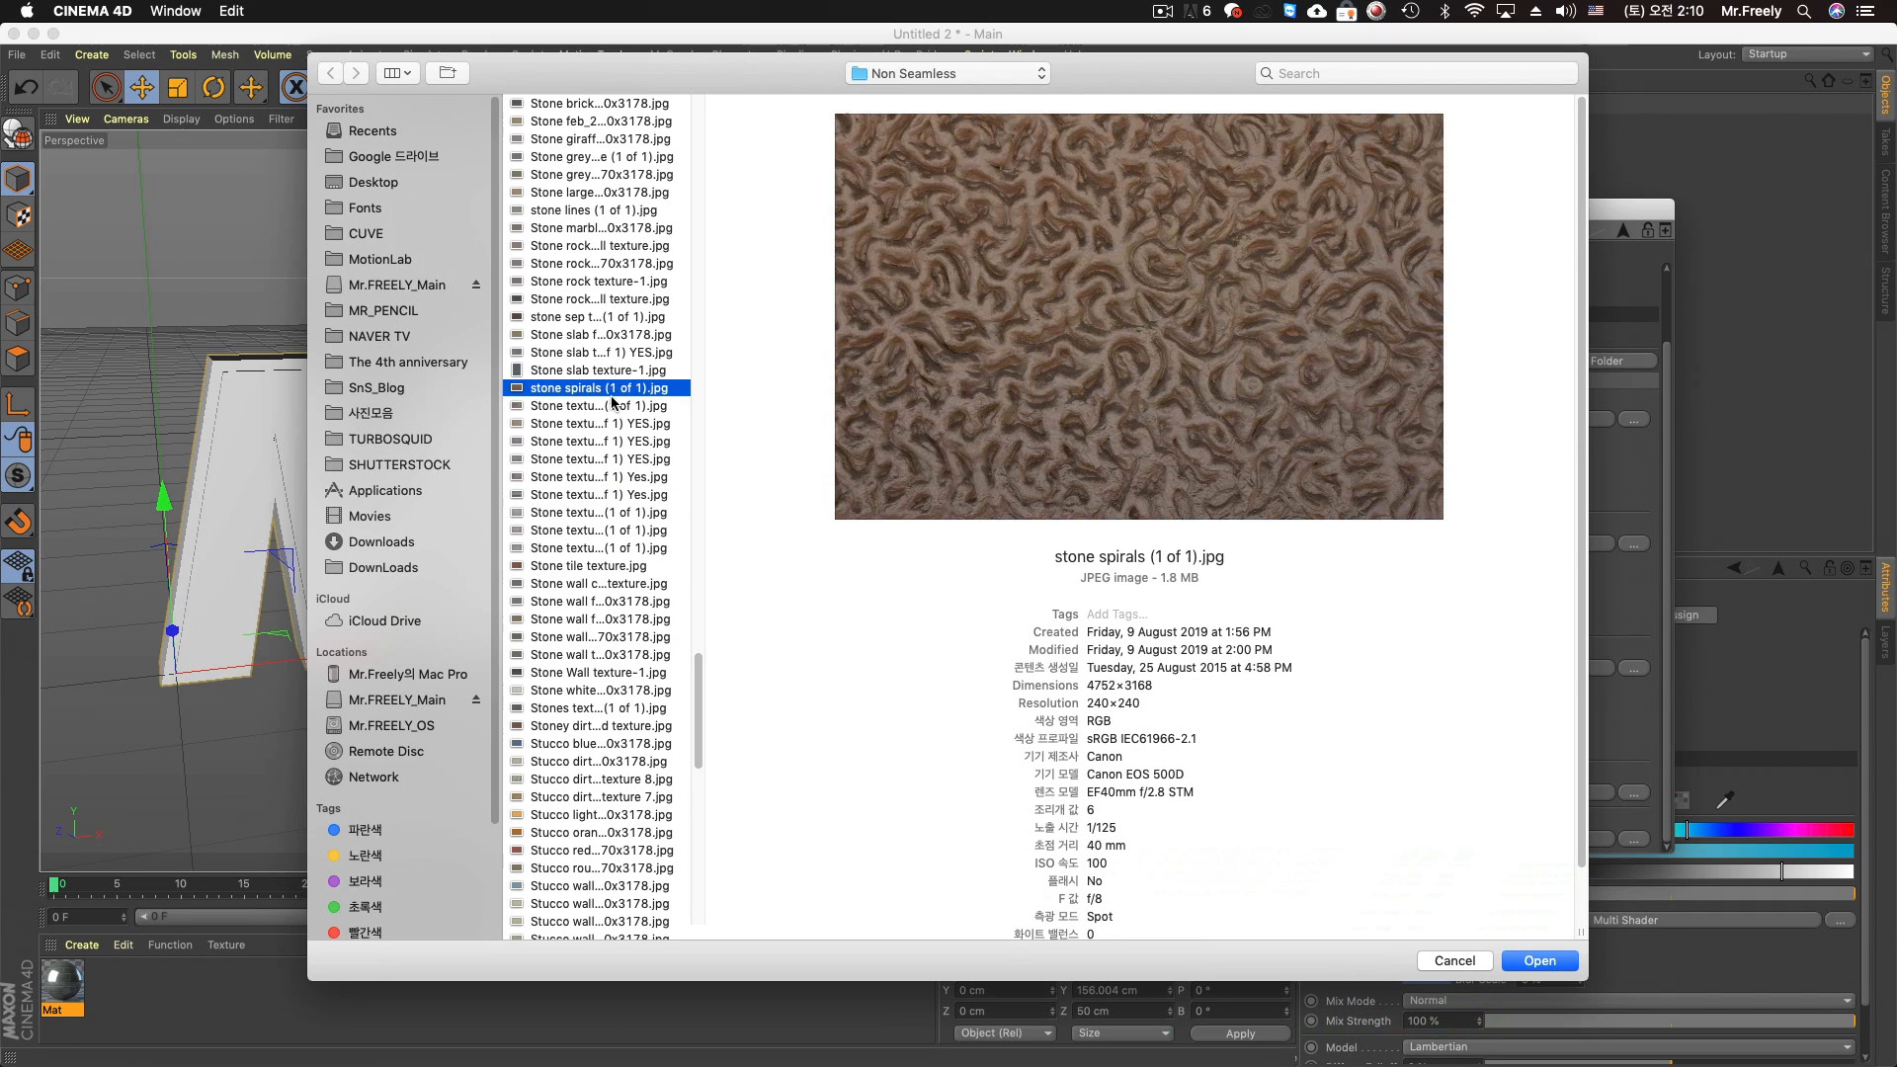
{"action": "left_click", "coordinate": [606, 262]}
{"action": "left_click", "coordinate": [606, 156]}
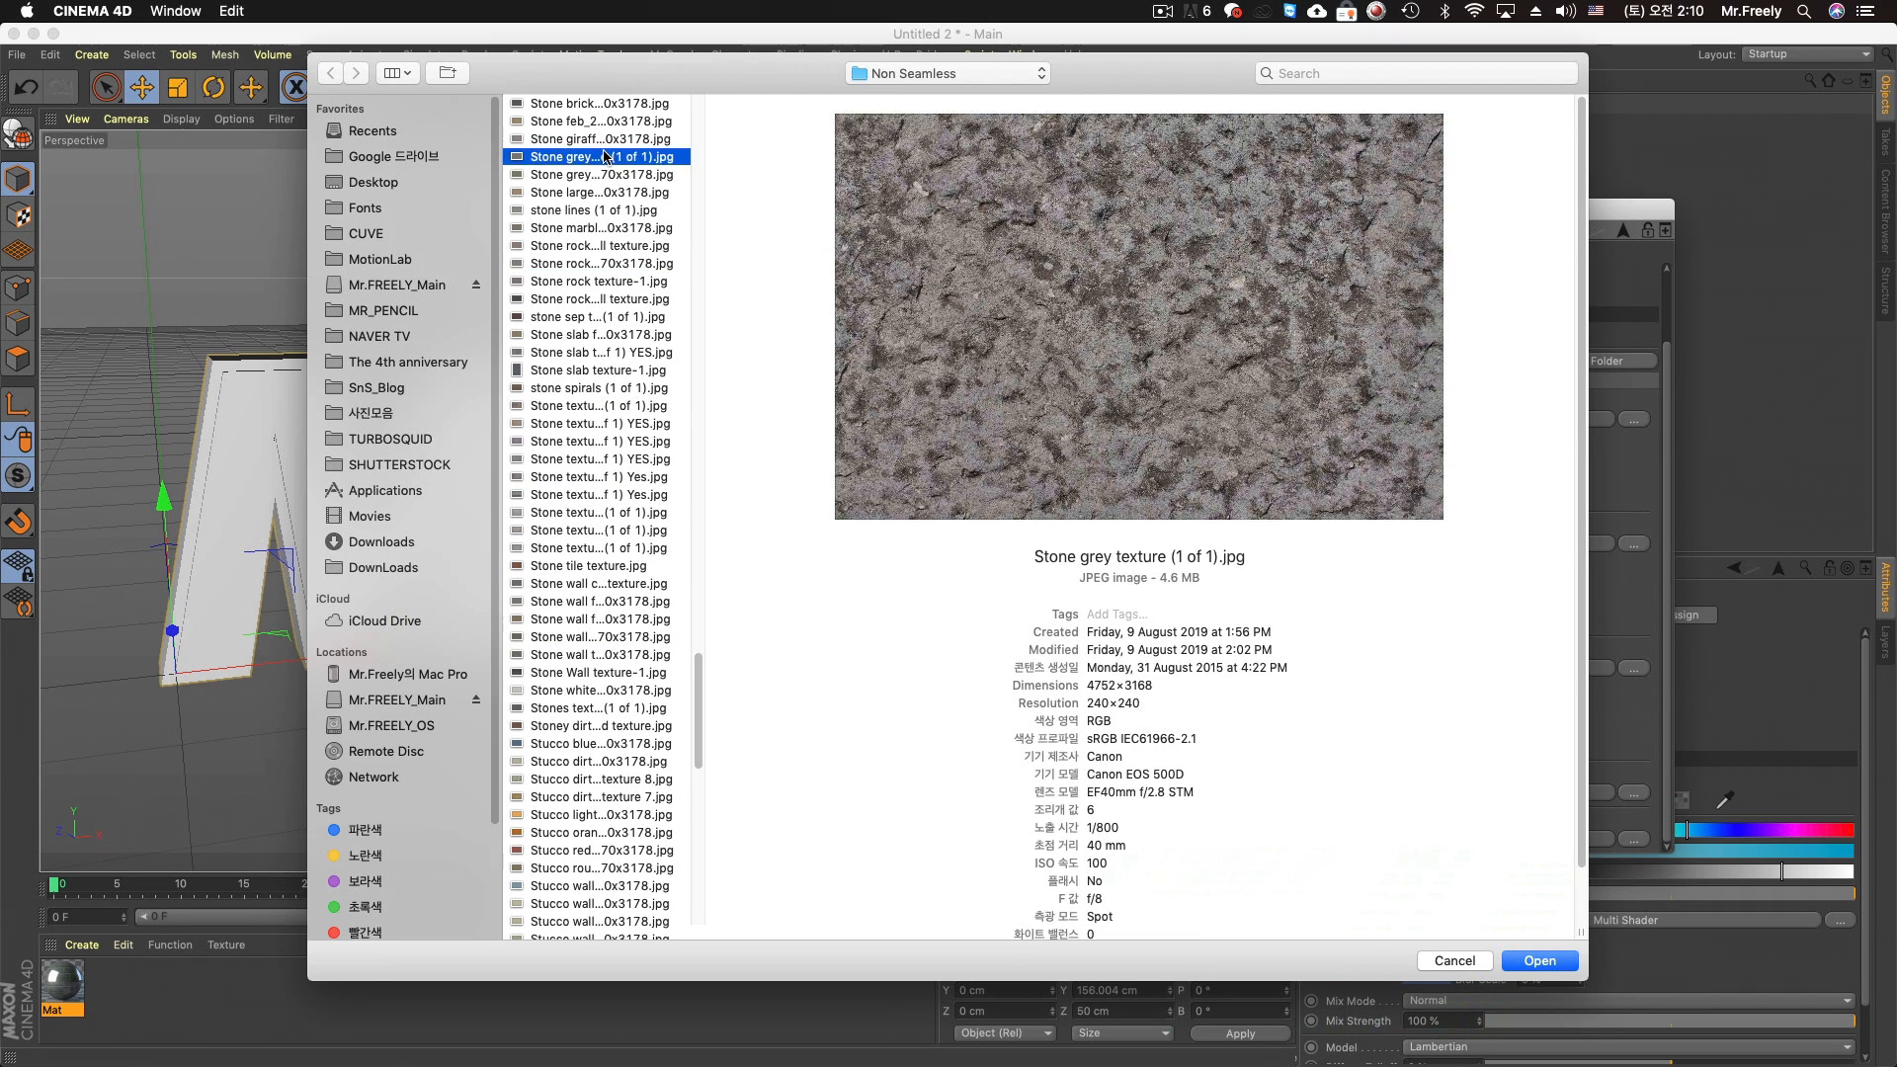
{"action": "scroll", "coordinate": [573, 484], "scroll_direction": "up", "scroll_amount": 5}
{"action": "left_click", "coordinate": [585, 224]}
{"action": "scroll", "coordinate": [568, 326], "scroll_direction": "up", "scroll_amount": 3}
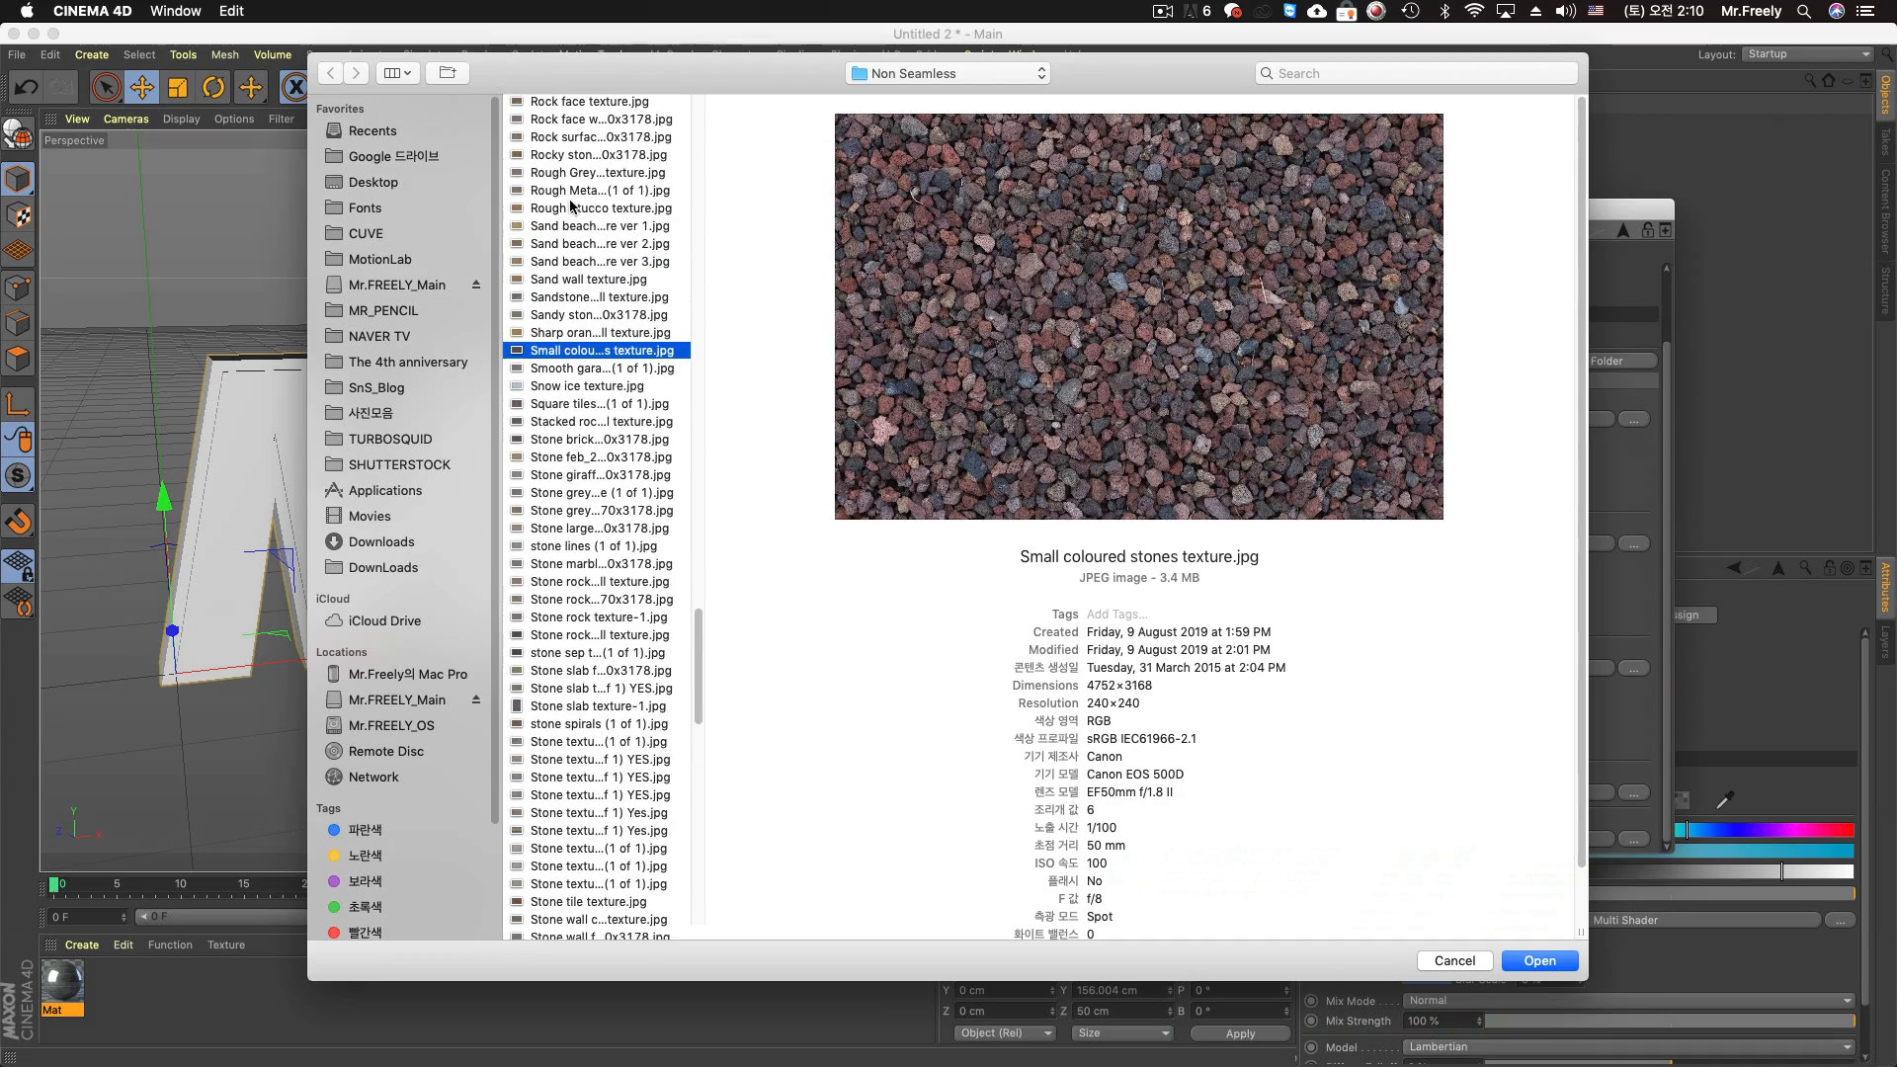
{"action": "left_click", "coordinate": [575, 209]}
{"action": "scroll", "coordinate": [581, 203], "scroll_direction": "up", "scroll_amount": 5}
{"action": "left_click", "coordinate": [585, 194]}
{"action": "left_click", "coordinate": [580, 248]}
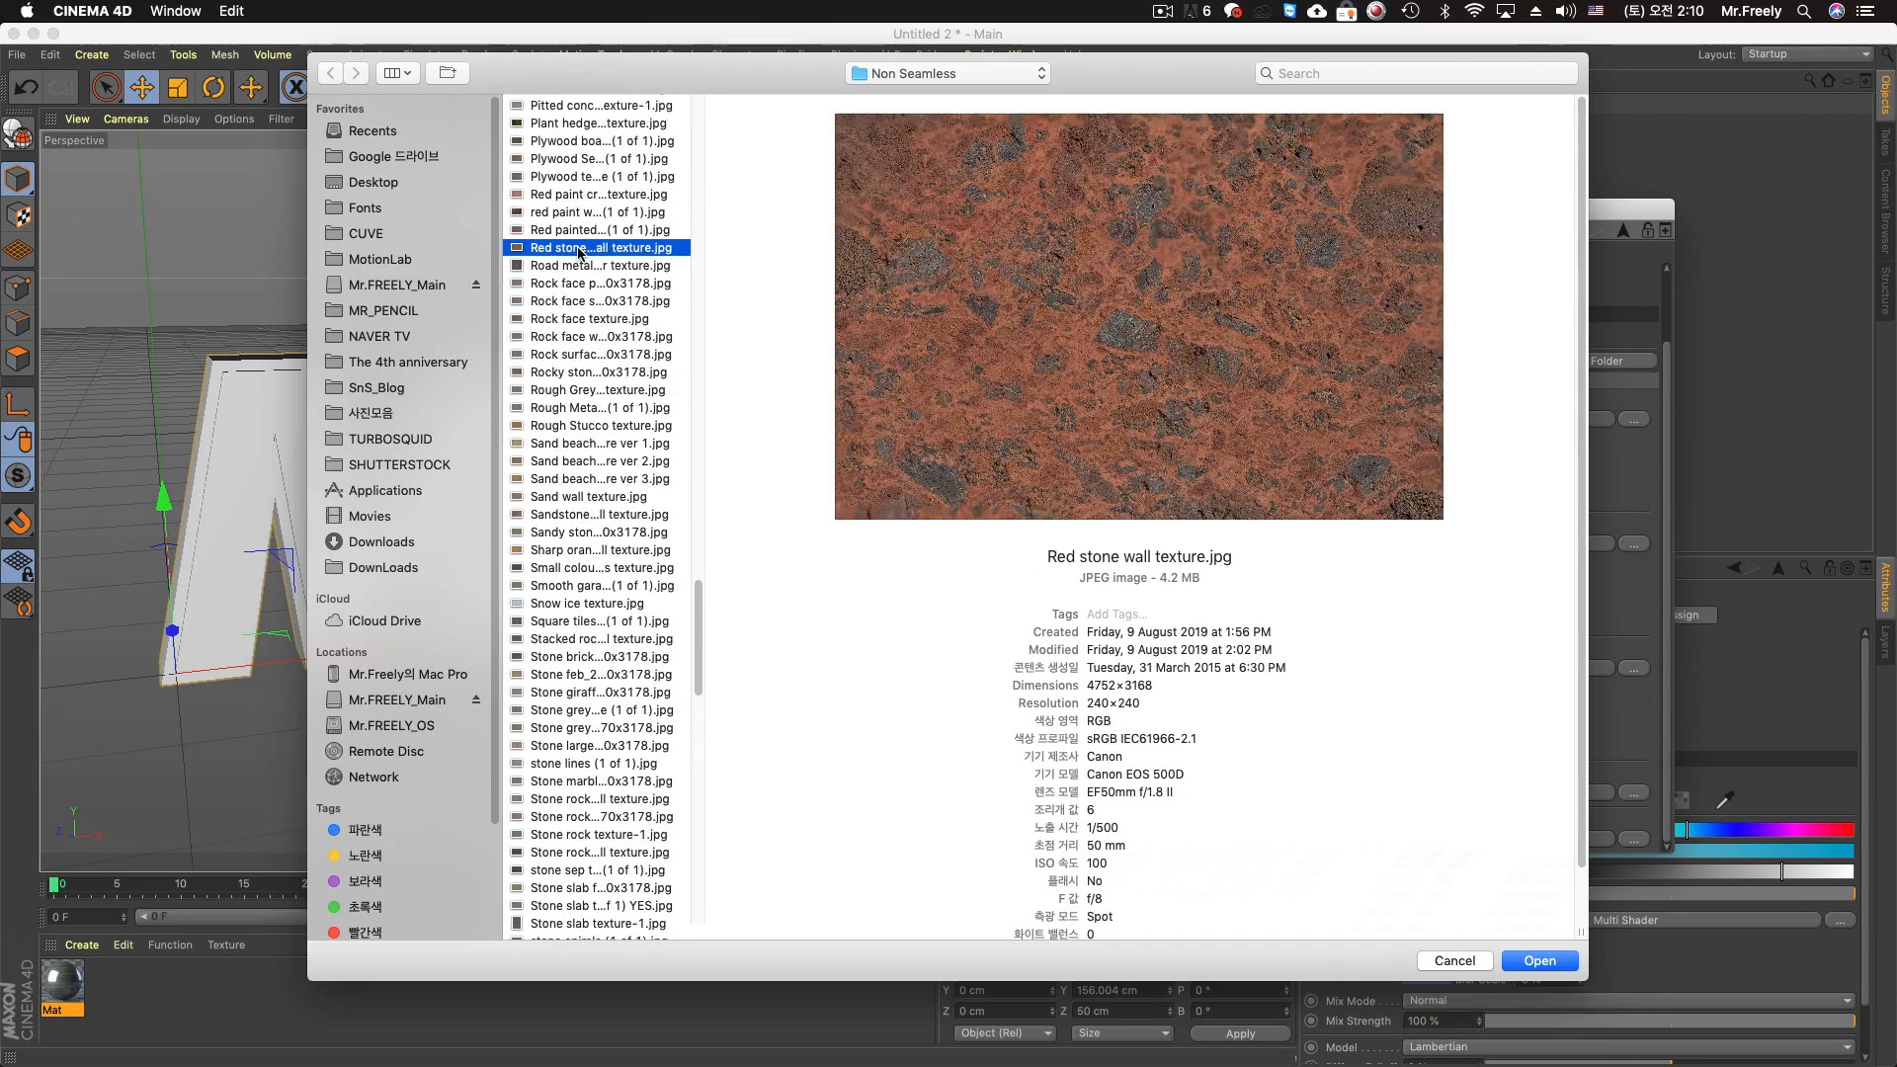
Preview further candidate images for Texture 4 among the painted, plywood, pebble, marble, mountain rock and metal textures
{"action": "scroll", "coordinate": [581, 329], "scroll_direction": "up", "scroll_amount": 4}
{"action": "left_click", "coordinate": [580, 205]}
{"action": "left_click", "coordinate": [583, 224]}
{"action": "left_click", "coordinate": [588, 274]}
{"action": "left_click", "coordinate": [590, 137]}
{"action": "scroll", "coordinate": [613, 297], "scroll_direction": "up", "scroll_amount": 4}
{"action": "left_click", "coordinate": [605, 241]}
{"action": "left_click", "coordinate": [599, 168]}
{"action": "scroll", "coordinate": [593, 396], "scroll_direction": "up", "scroll_amount": 4}
{"action": "left_click", "coordinate": [590, 243]}
{"action": "left_click", "coordinate": [602, 156]}
{"action": "left_click", "coordinate": [598, 120]}
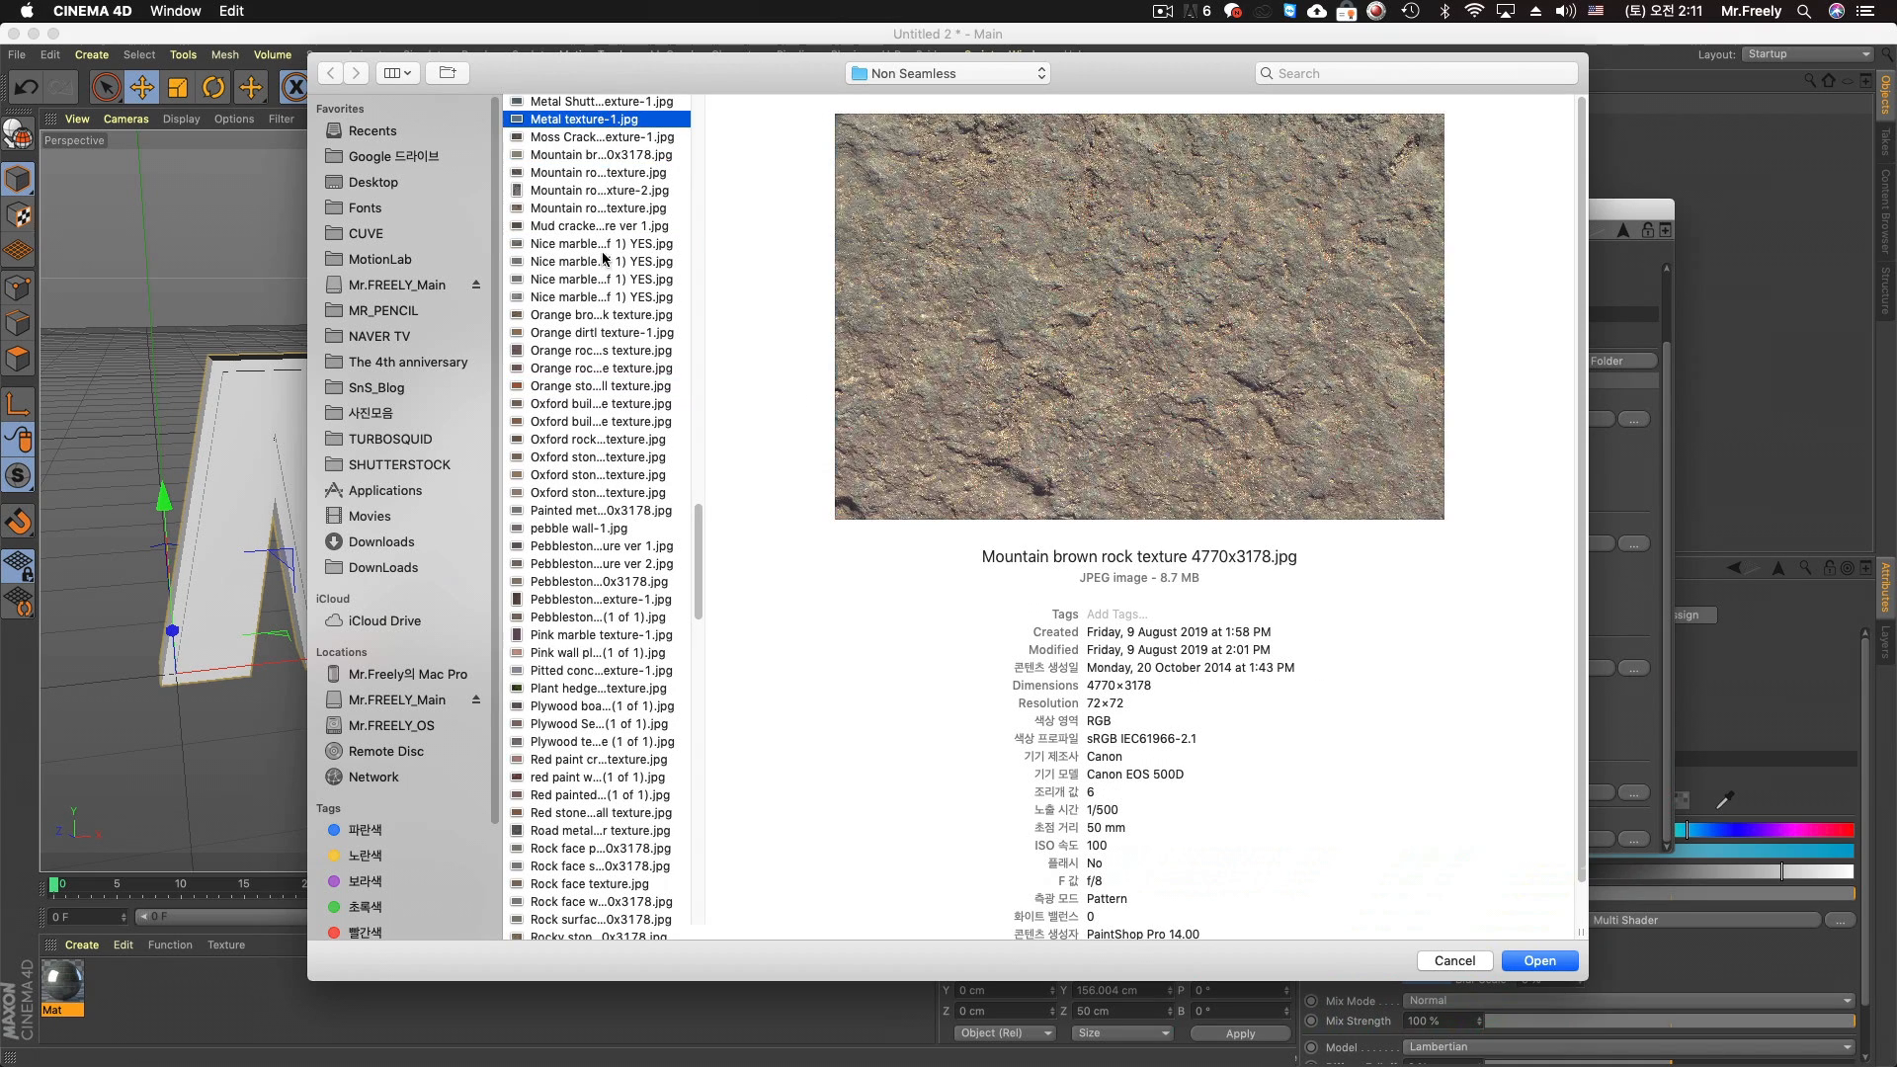
Compare the metal images and load "Metal plate aluminium tin plate texture 4770x3178.jpg" into Texture 4, copying it to the project location
{"action": "scroll", "coordinate": [590, 448], "scroll_direction": "up", "scroll_amount": 4}
{"action": "left_click", "coordinate": [594, 239]}
{"action": "left_click", "coordinate": [595, 255]}
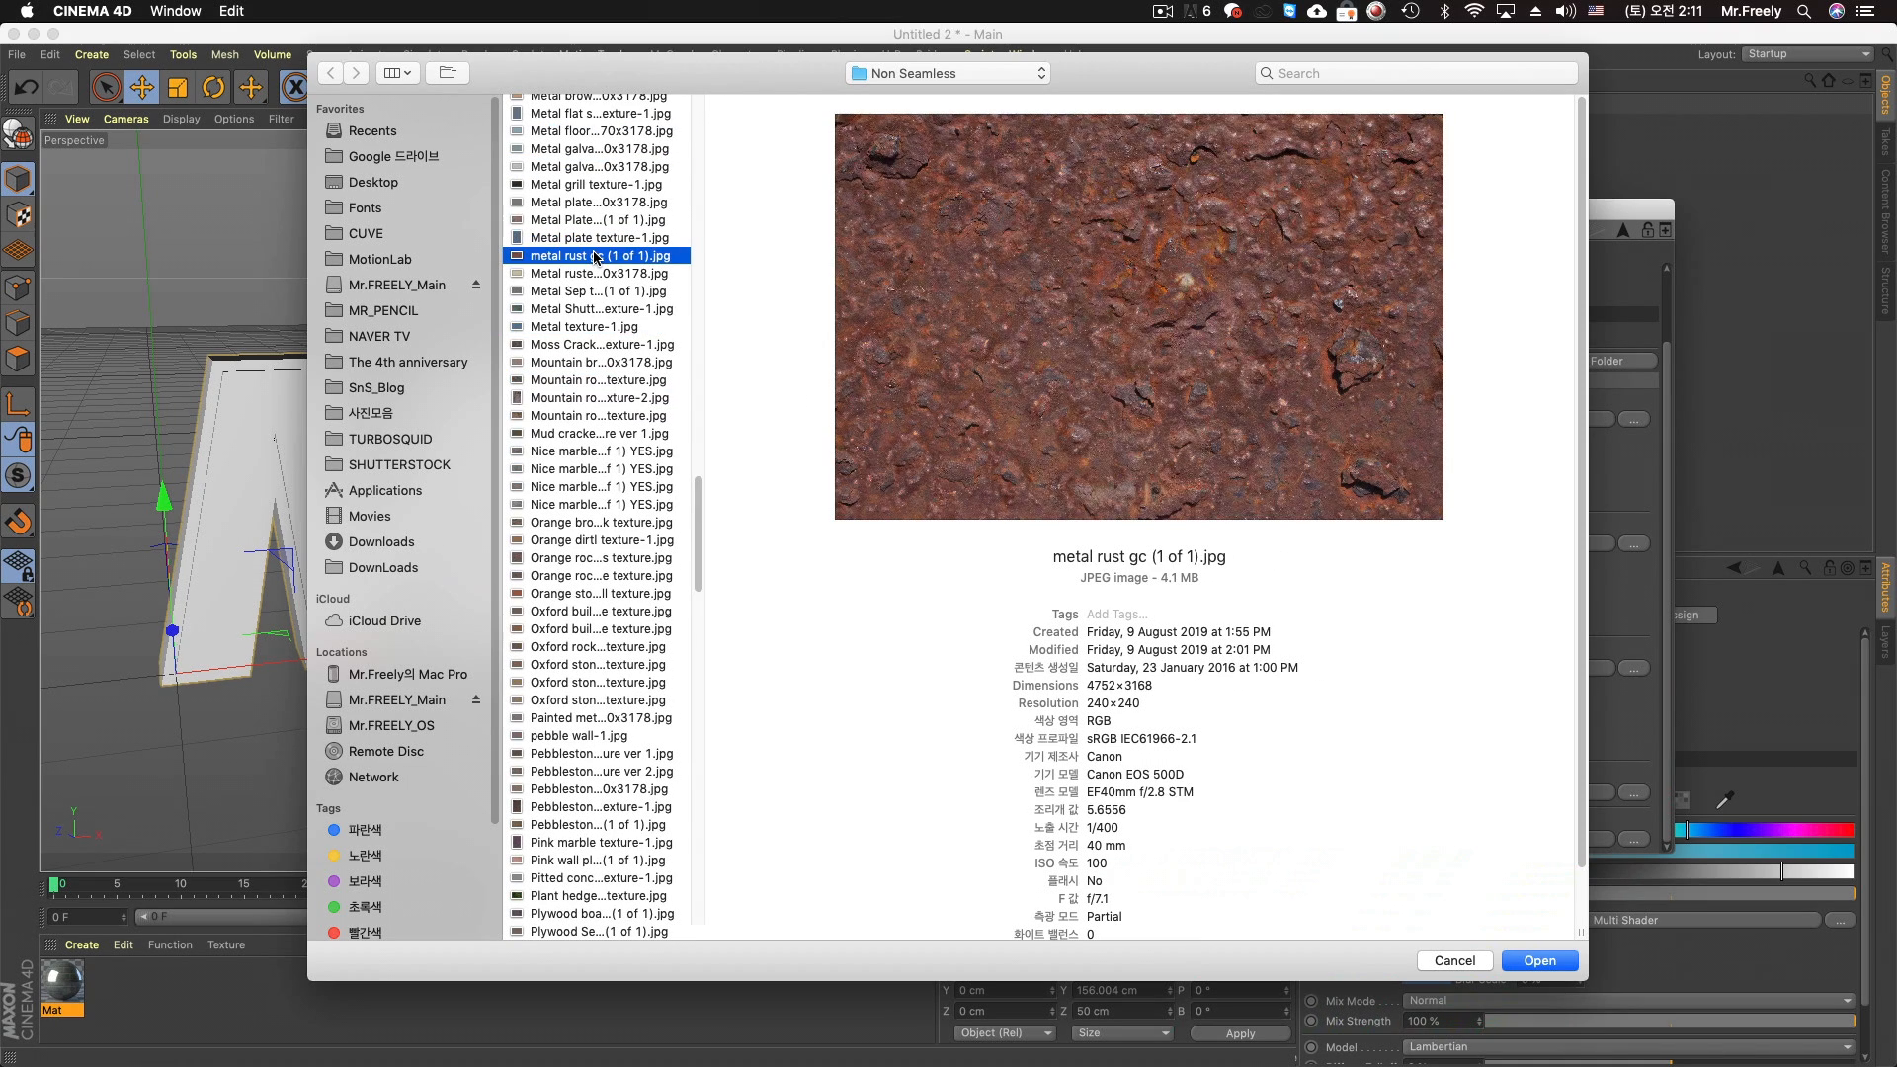
{"action": "left_click", "coordinate": [593, 202]}
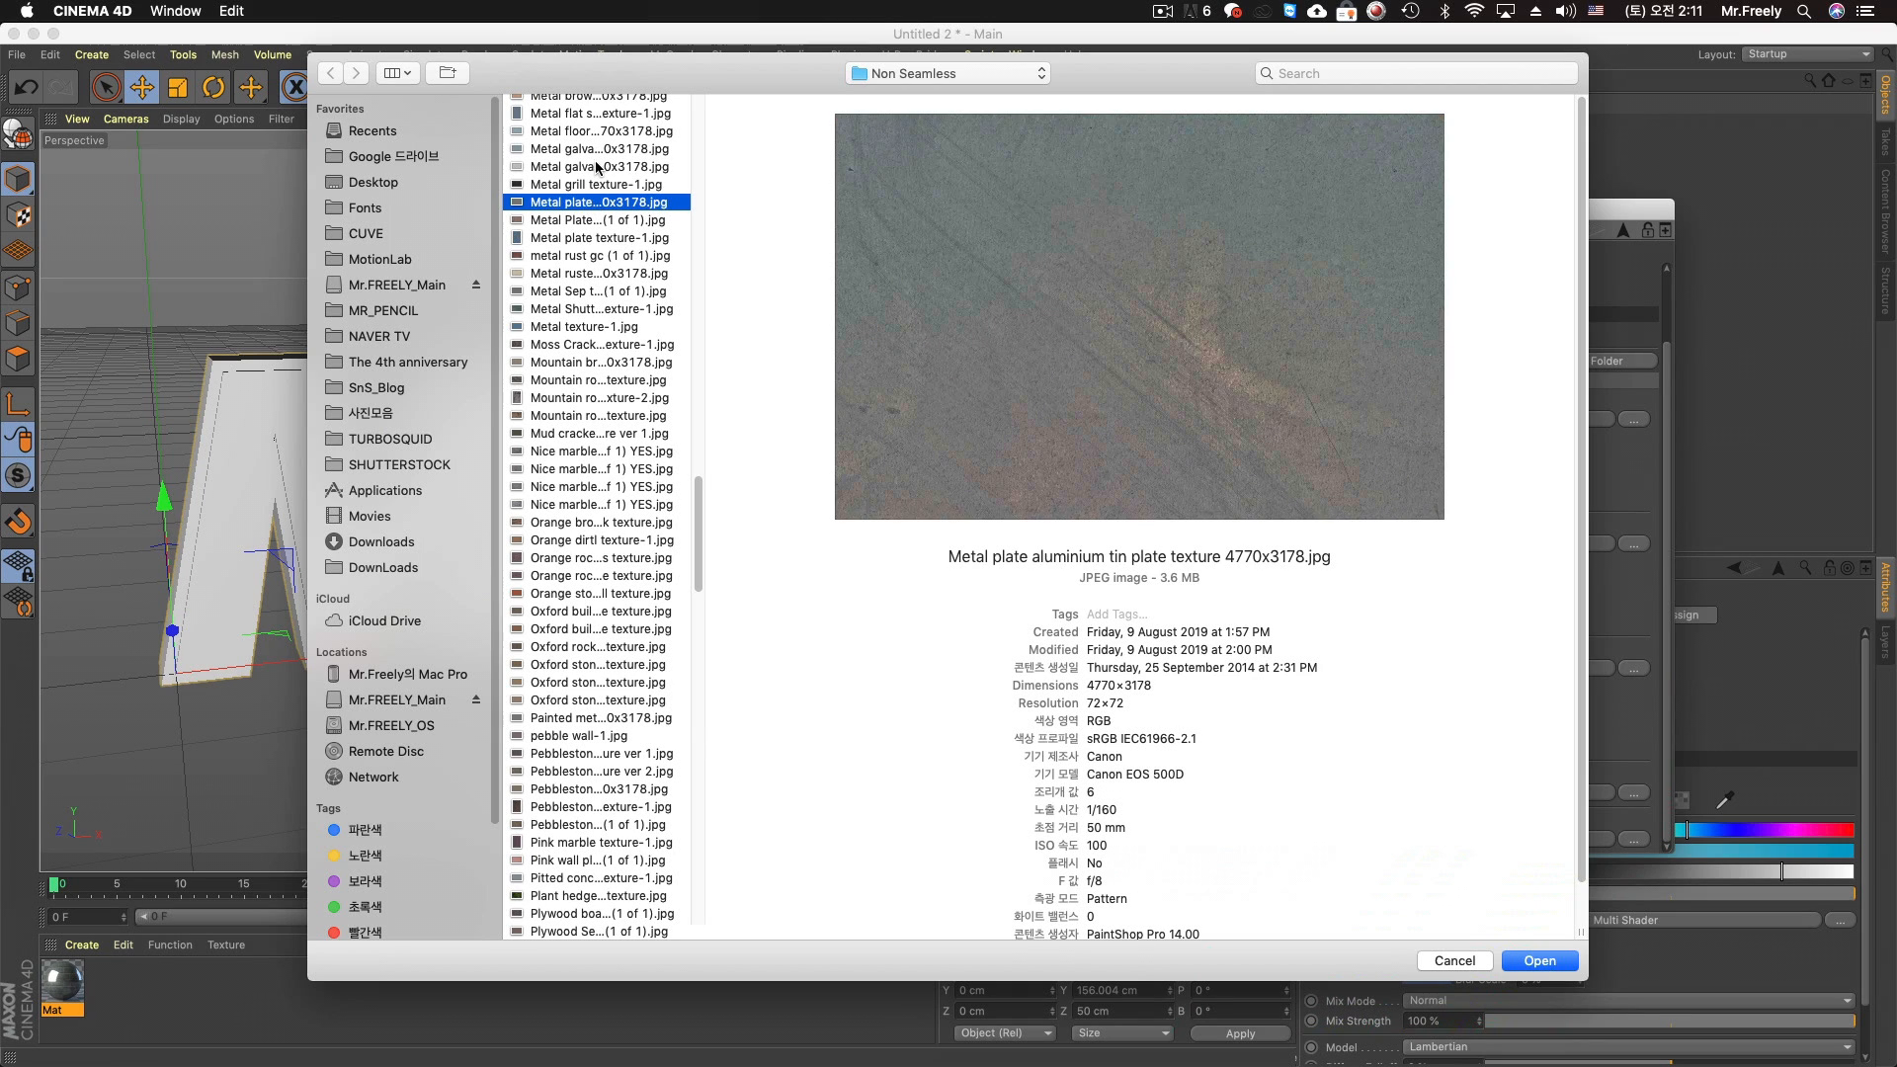
{"action": "left_click", "coordinate": [597, 167]}
{"action": "left_click", "coordinate": [596, 185]}
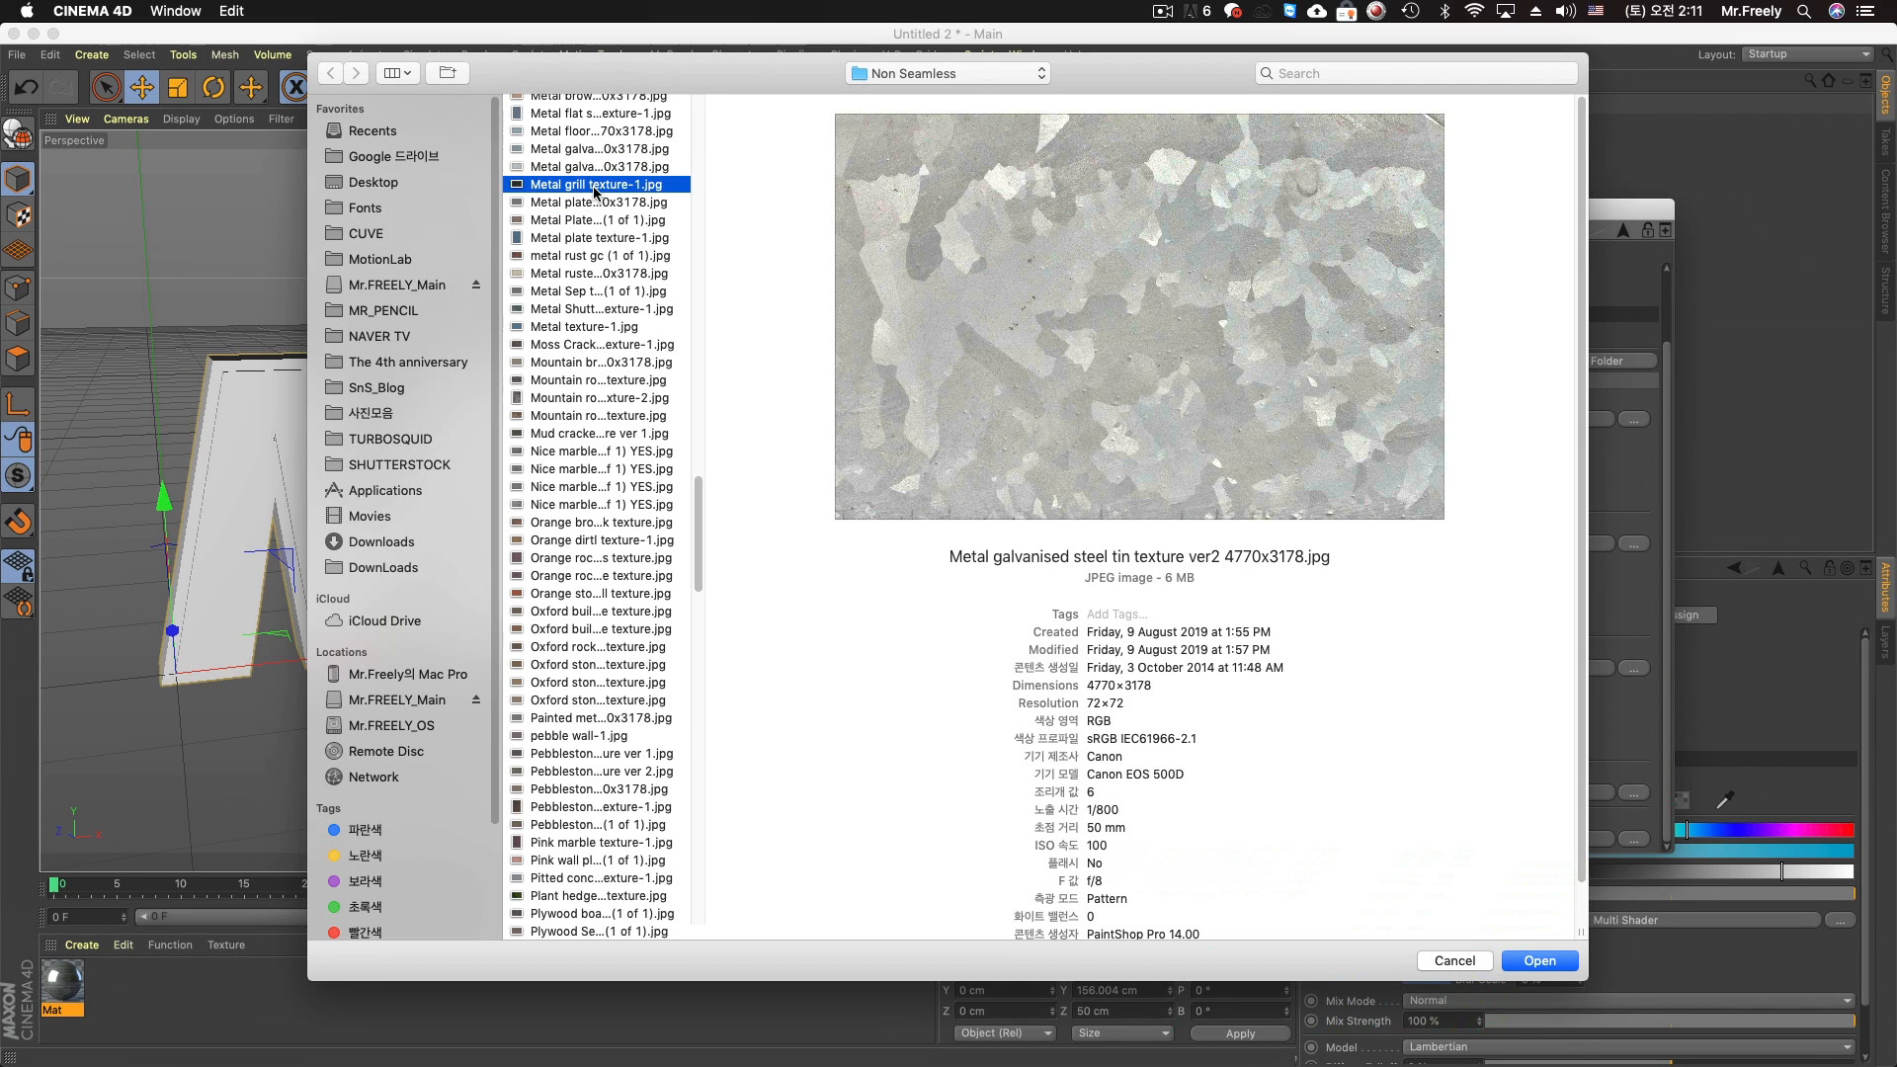
{"action": "left_click", "coordinate": [595, 203]}
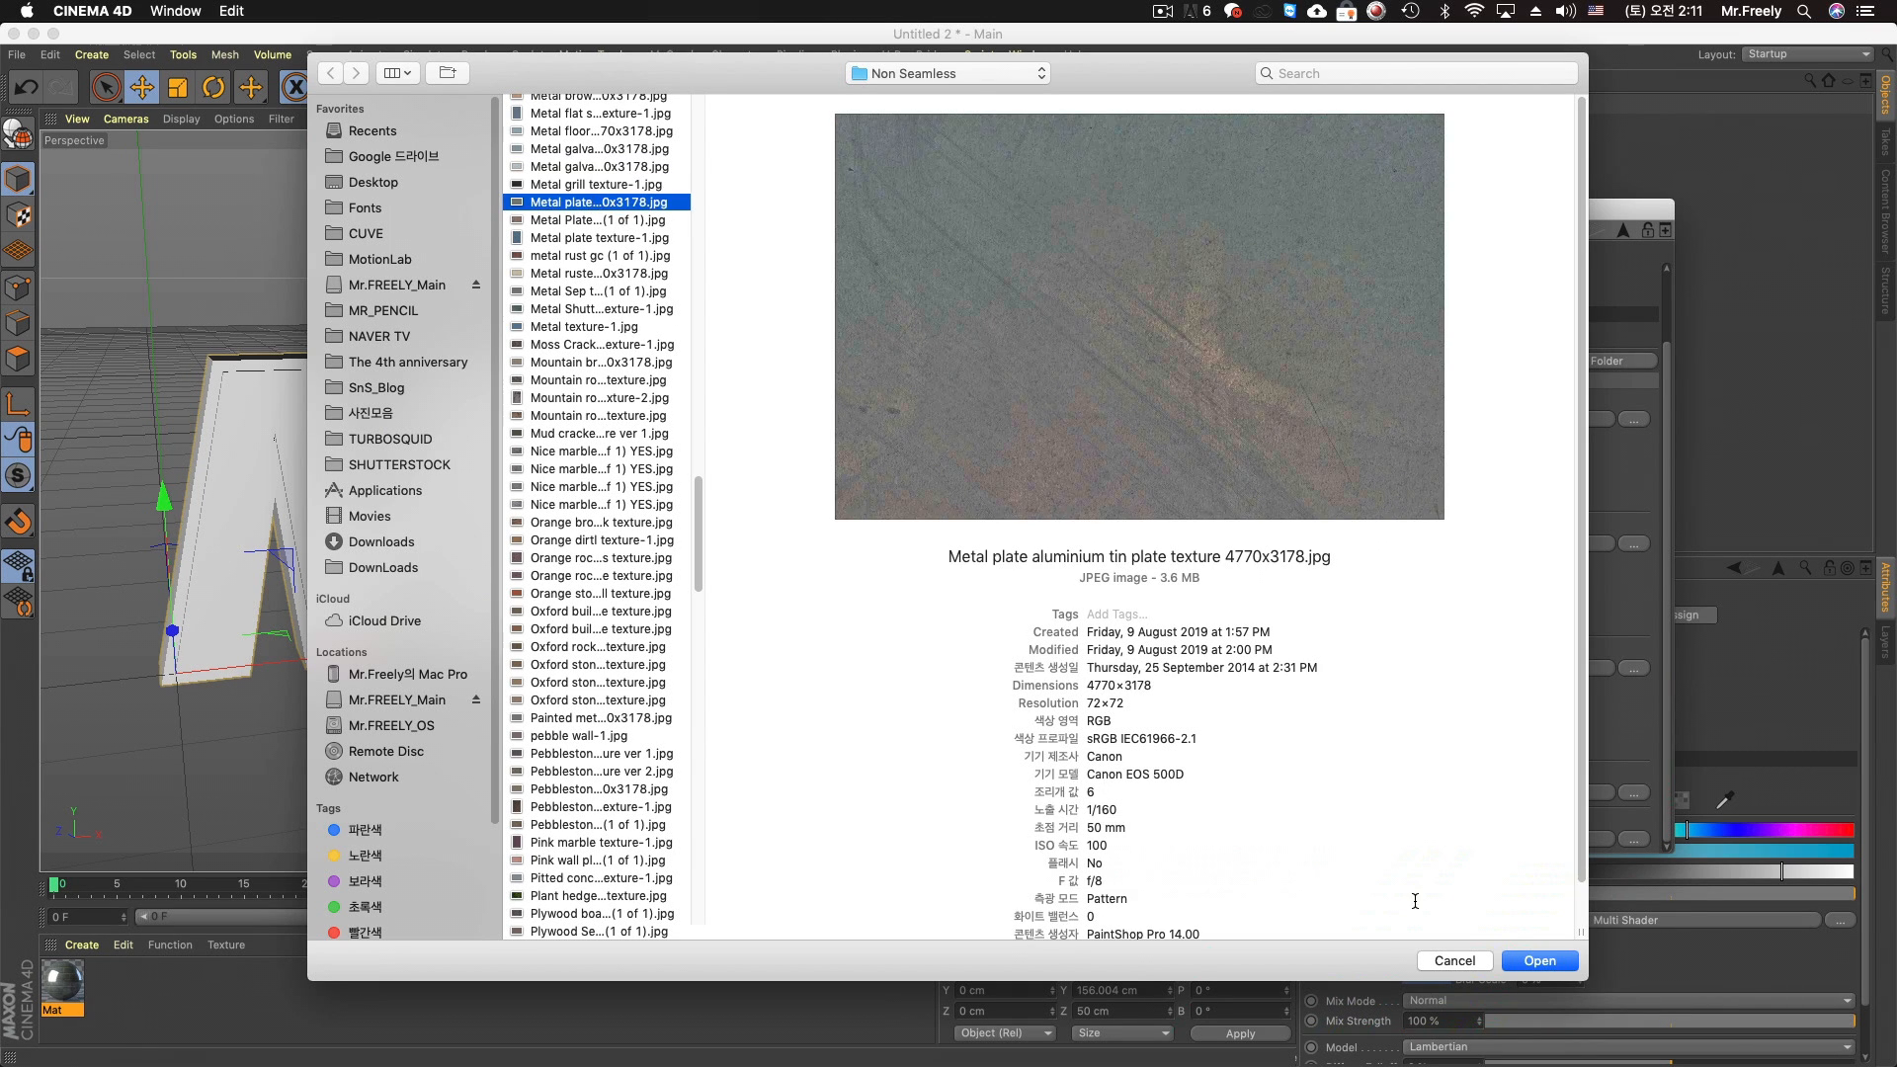
{"action": "left_click", "coordinate": [1544, 965]}
{"action": "left_click", "coordinate": [1096, 365]}
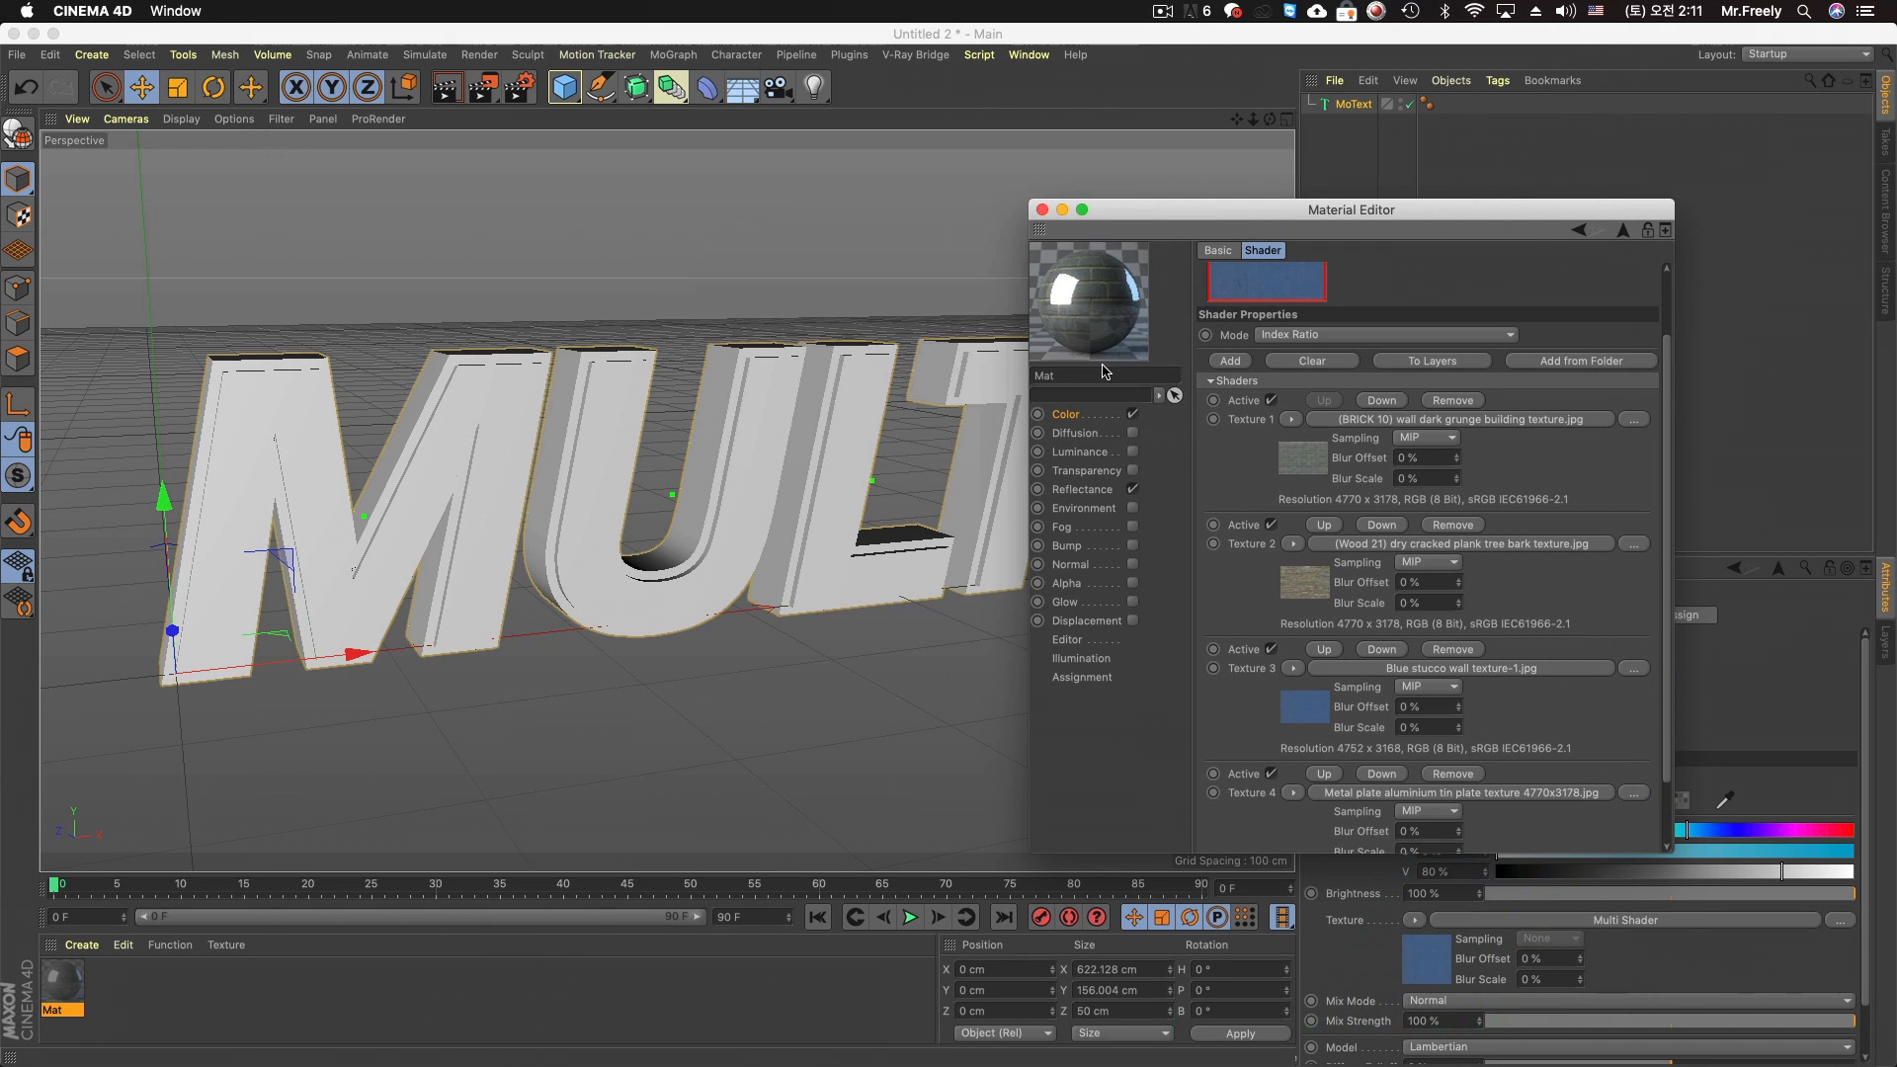
Preview the wood images and load "Wood fence texture-1.jpg" into Texture 5, copying the image to the project location
{"action": "left_click", "coordinate": [1632, 839]}
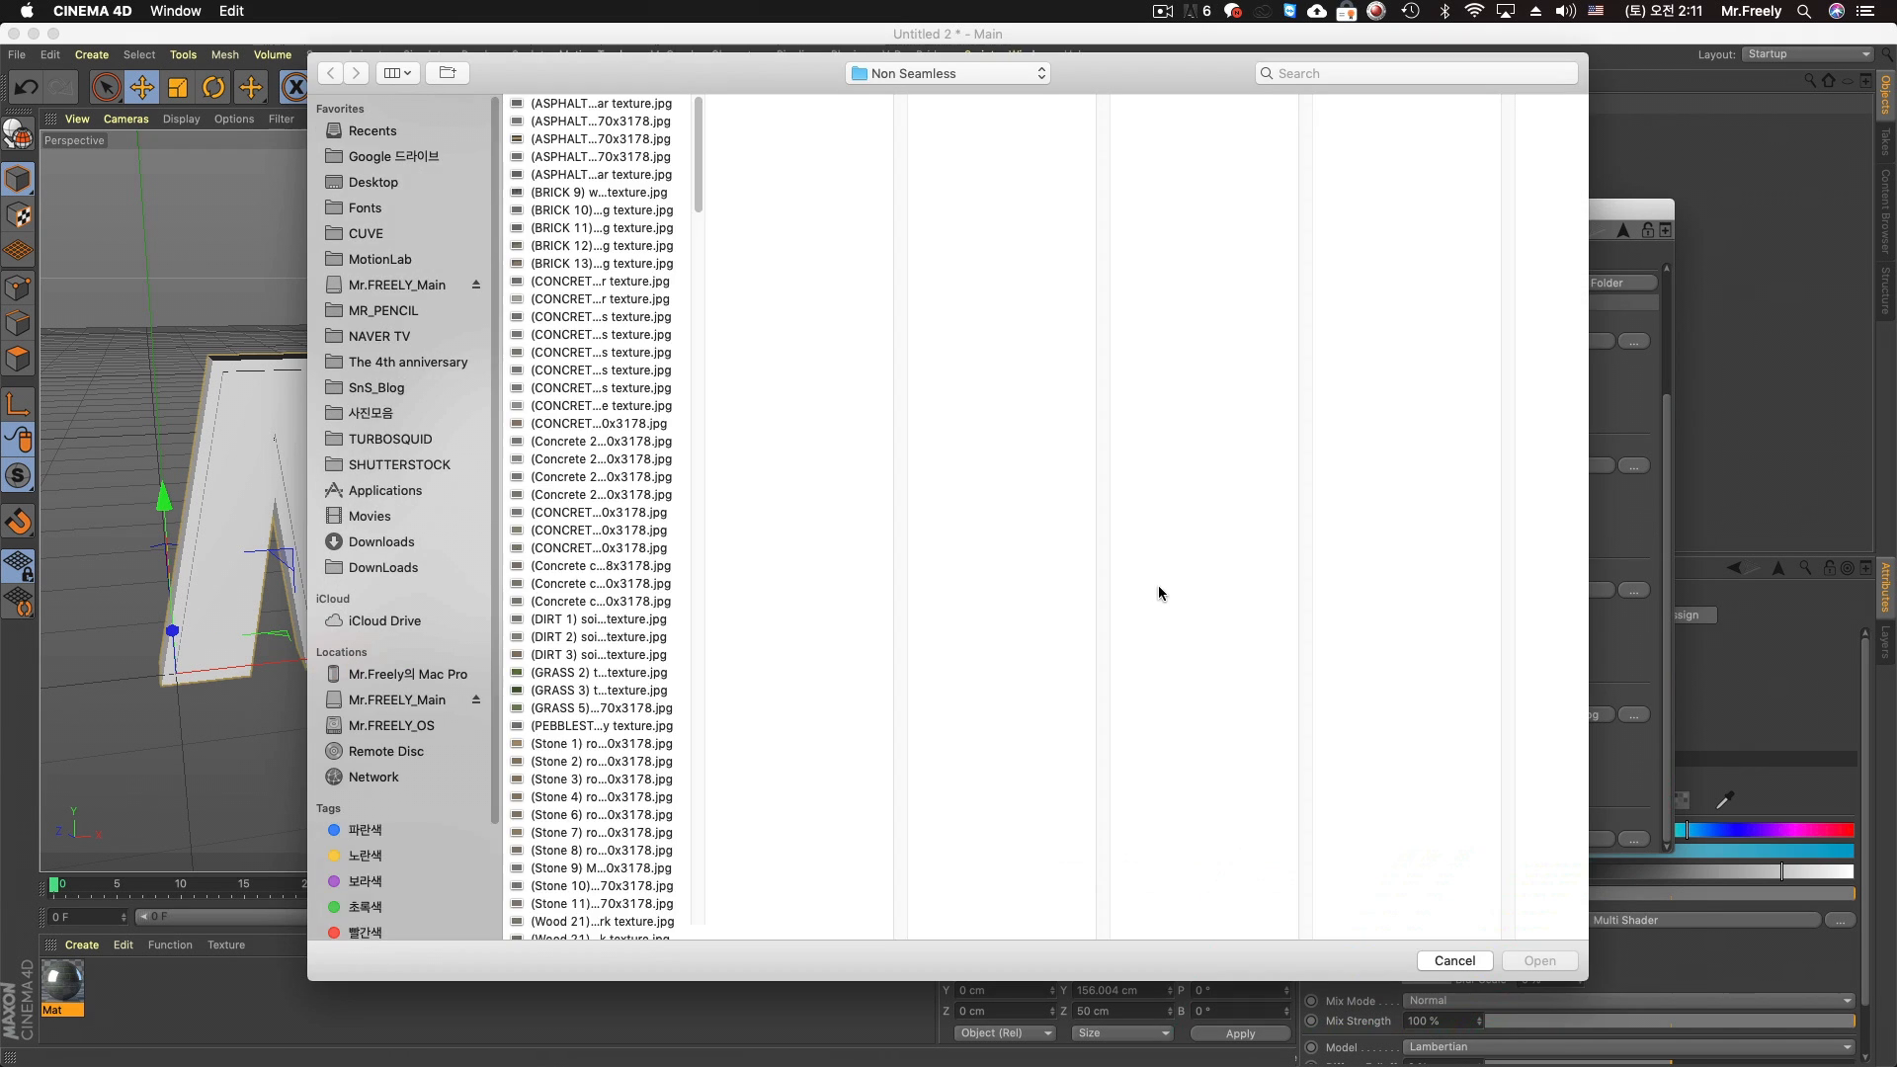
{"action": "left_click_drag", "start_coordinate": [704, 164], "coordinate": [692, 909]}
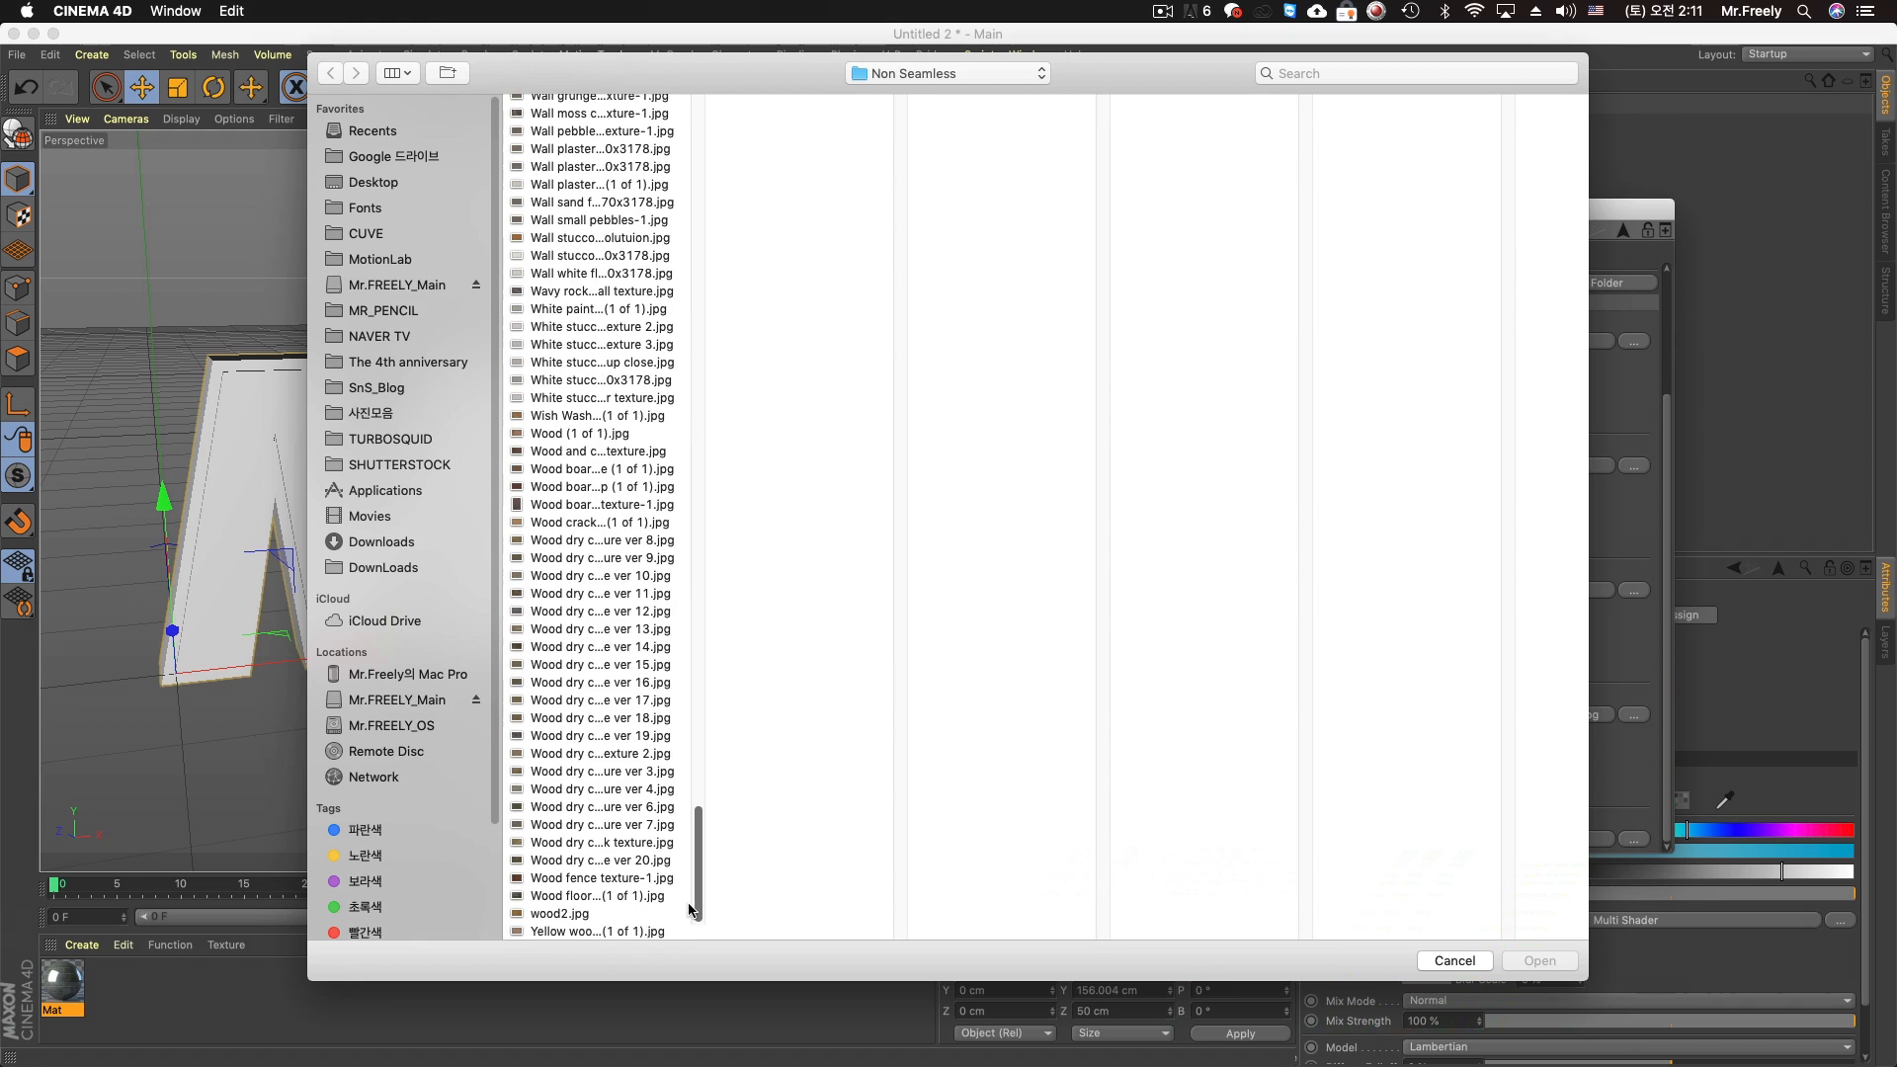
{"action": "left_click", "coordinate": [610, 897]}
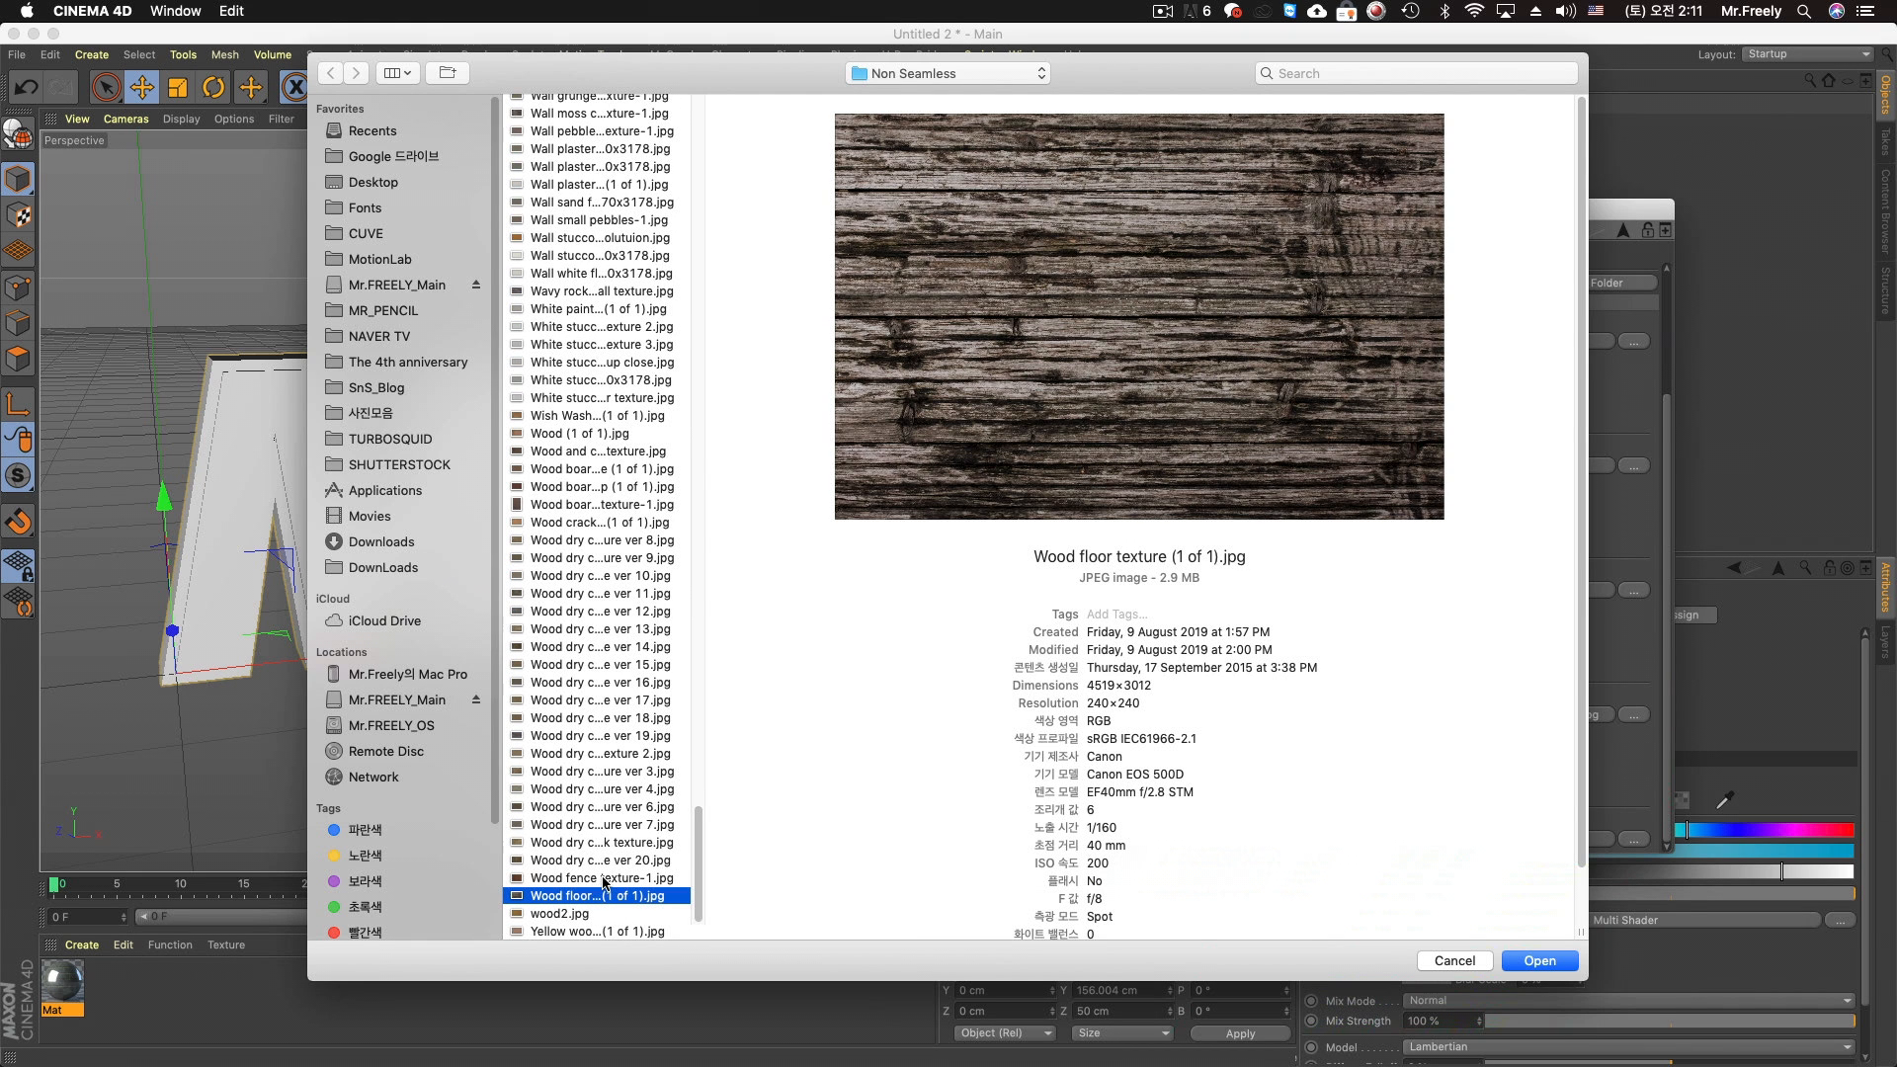
{"action": "left_click", "coordinate": [606, 879]}
{"action": "double_click", "coordinate": [606, 881]}
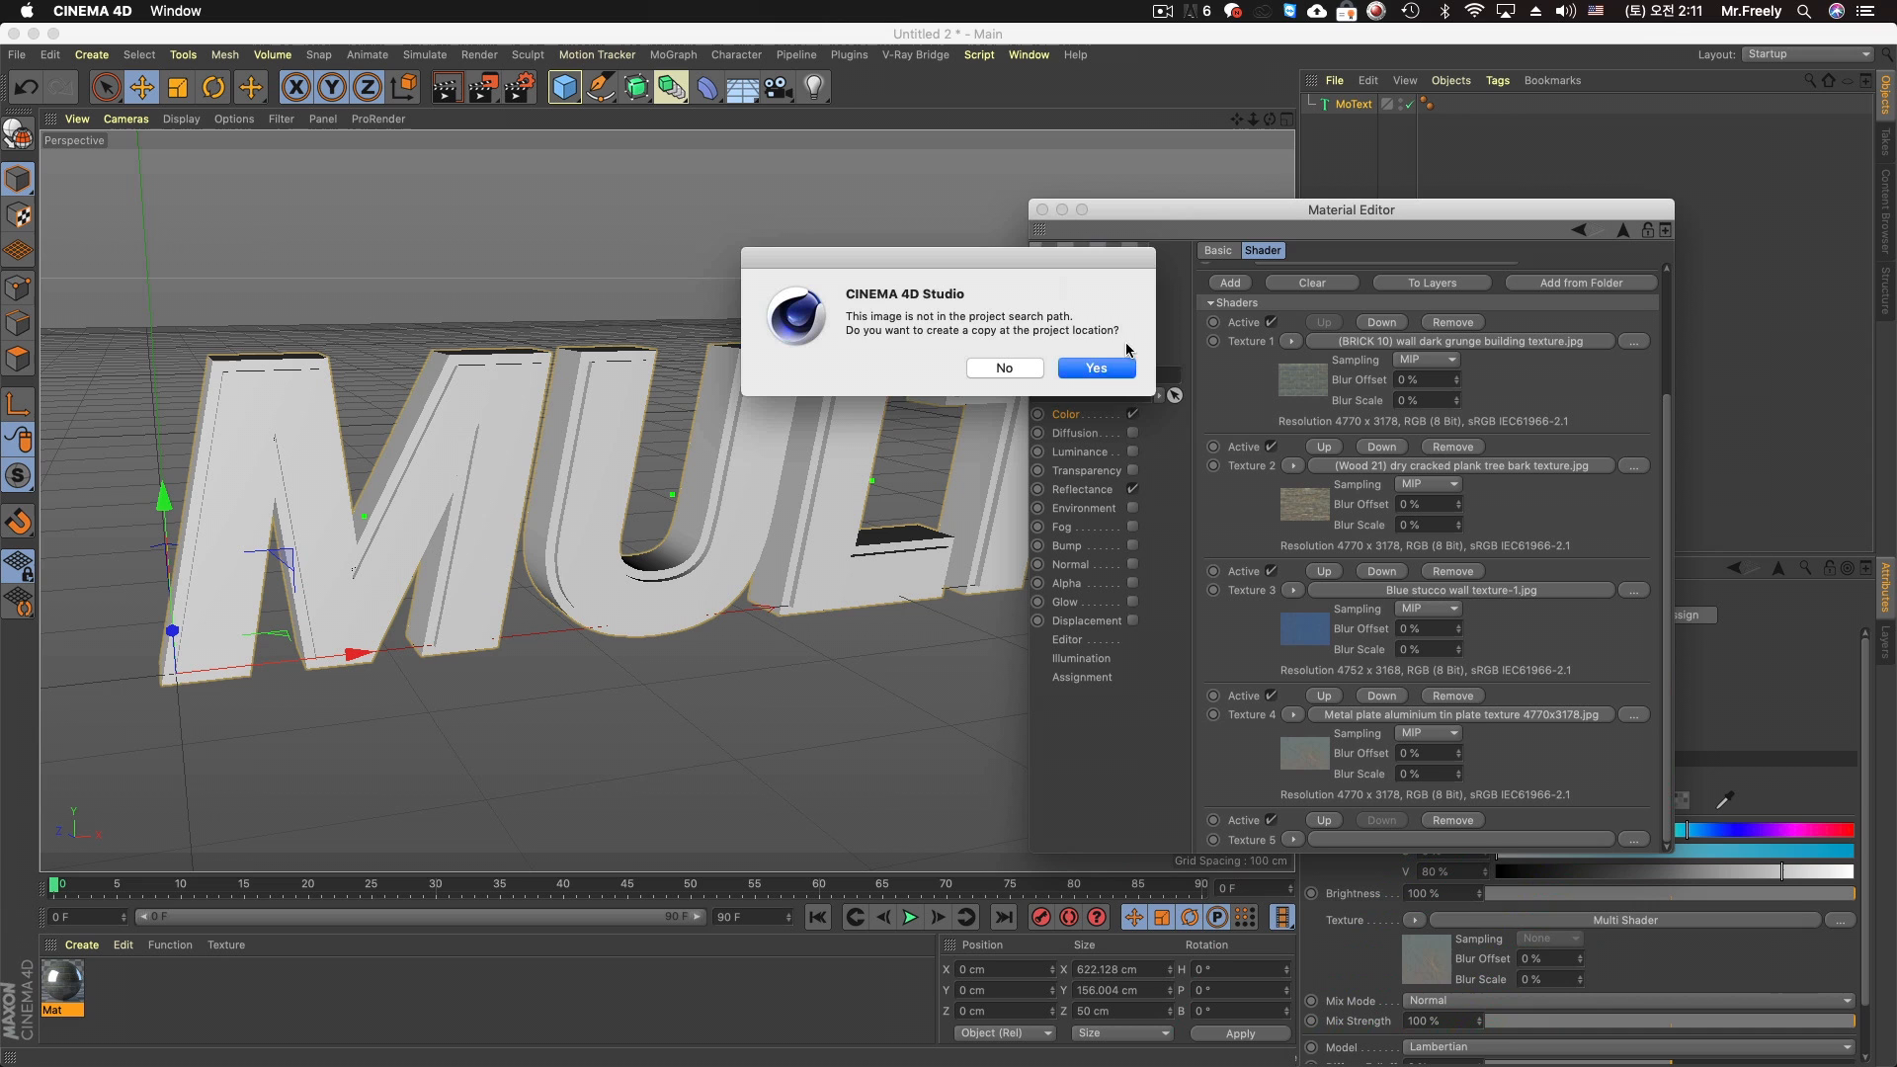
{"action": "left_click", "coordinate": [1097, 367]}
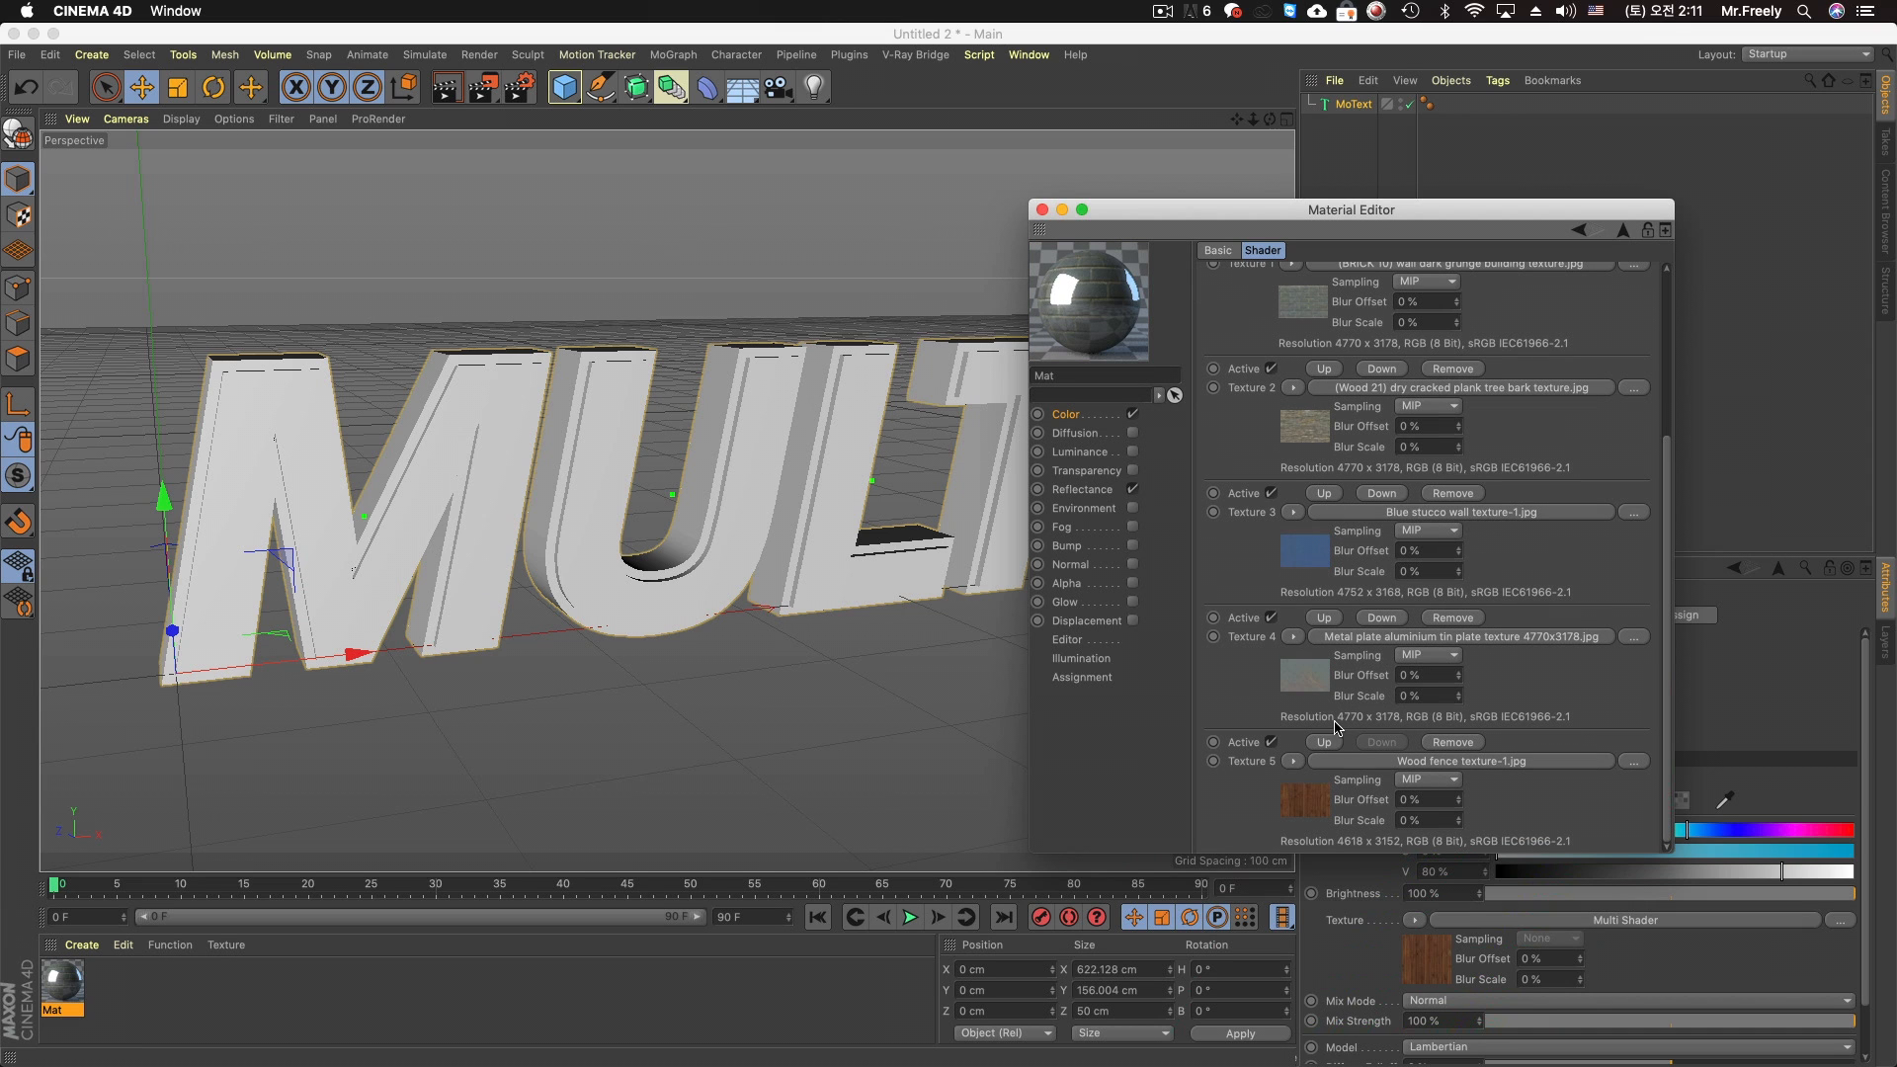
Apply the Mat material to the MoText object and render the perspective view
{"action": "left_click_drag", "start_coordinate": [69, 981], "coordinate": [1139, 190]}
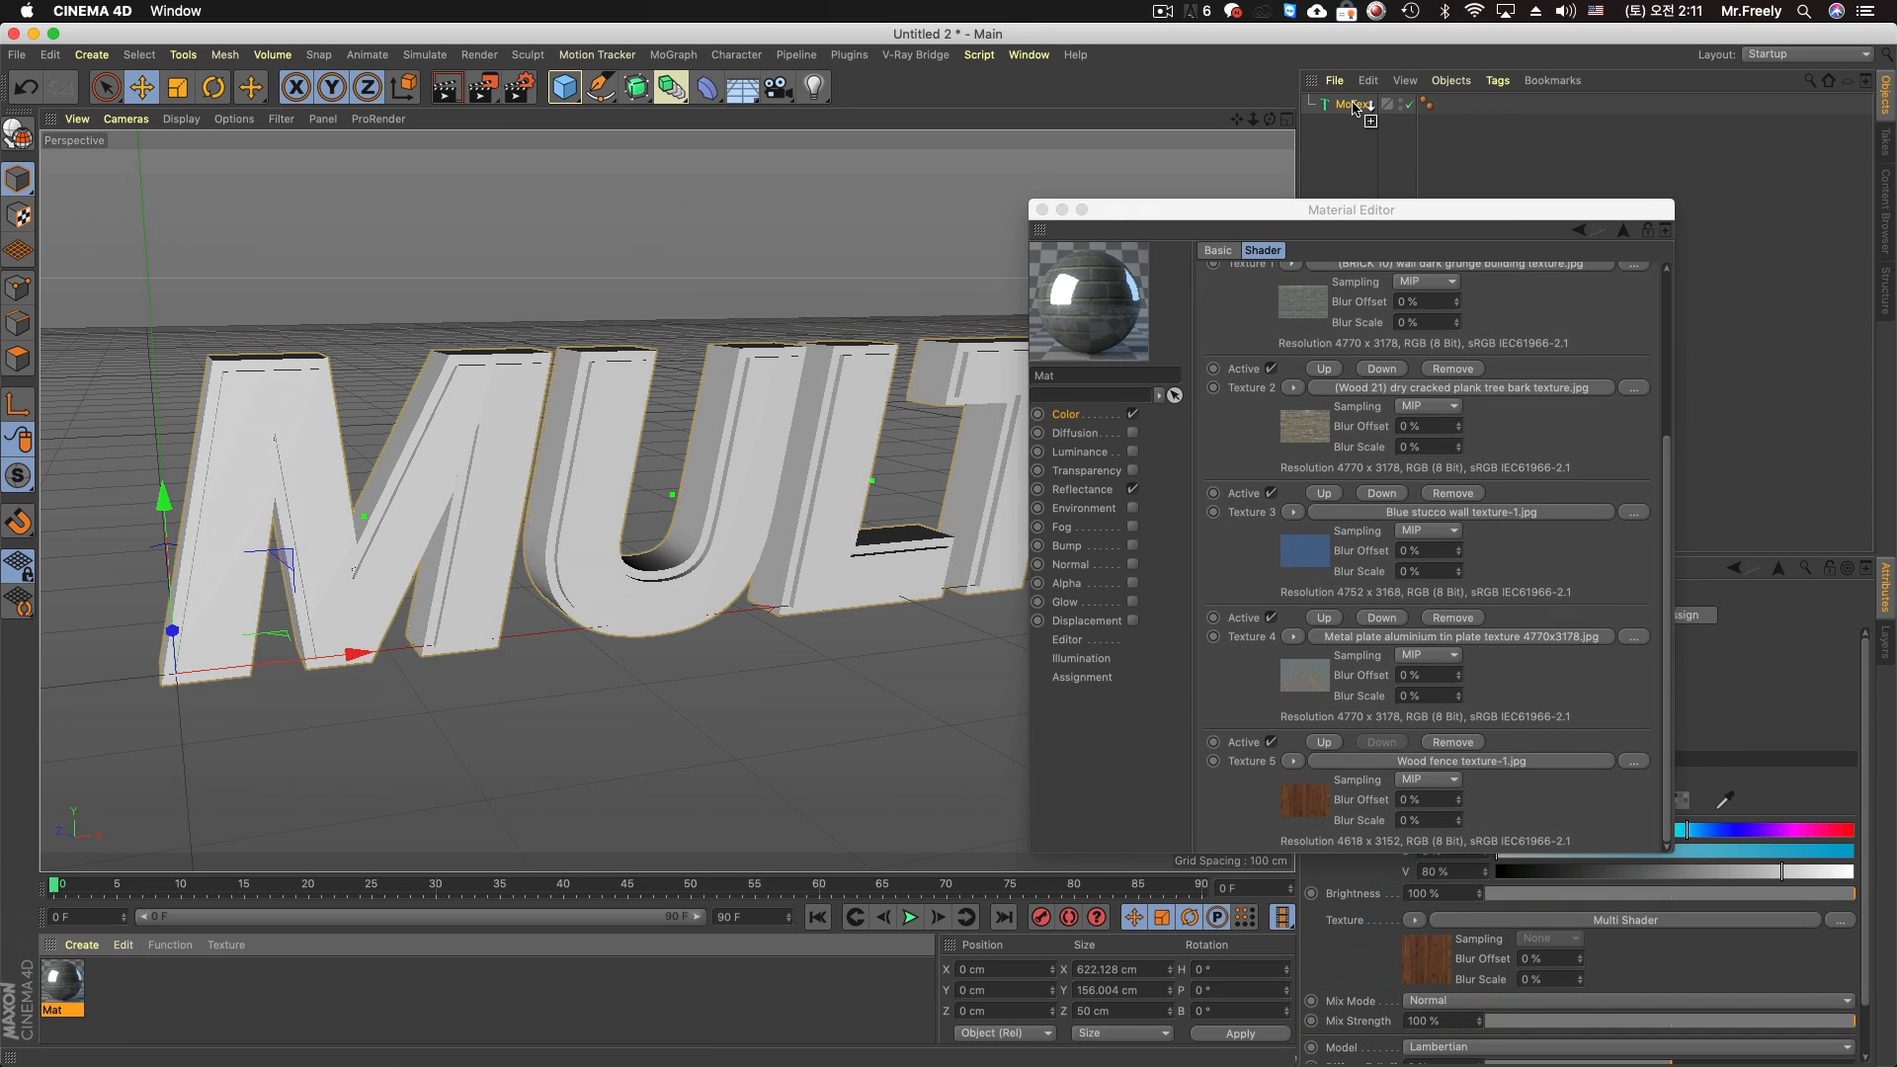
{"action": "left_click_drag", "start_coordinate": [1353, 102], "coordinate": [1354, 106]}
{"action": "left_click_drag", "start_coordinate": [1265, 209], "coordinate": [1445, 518]}
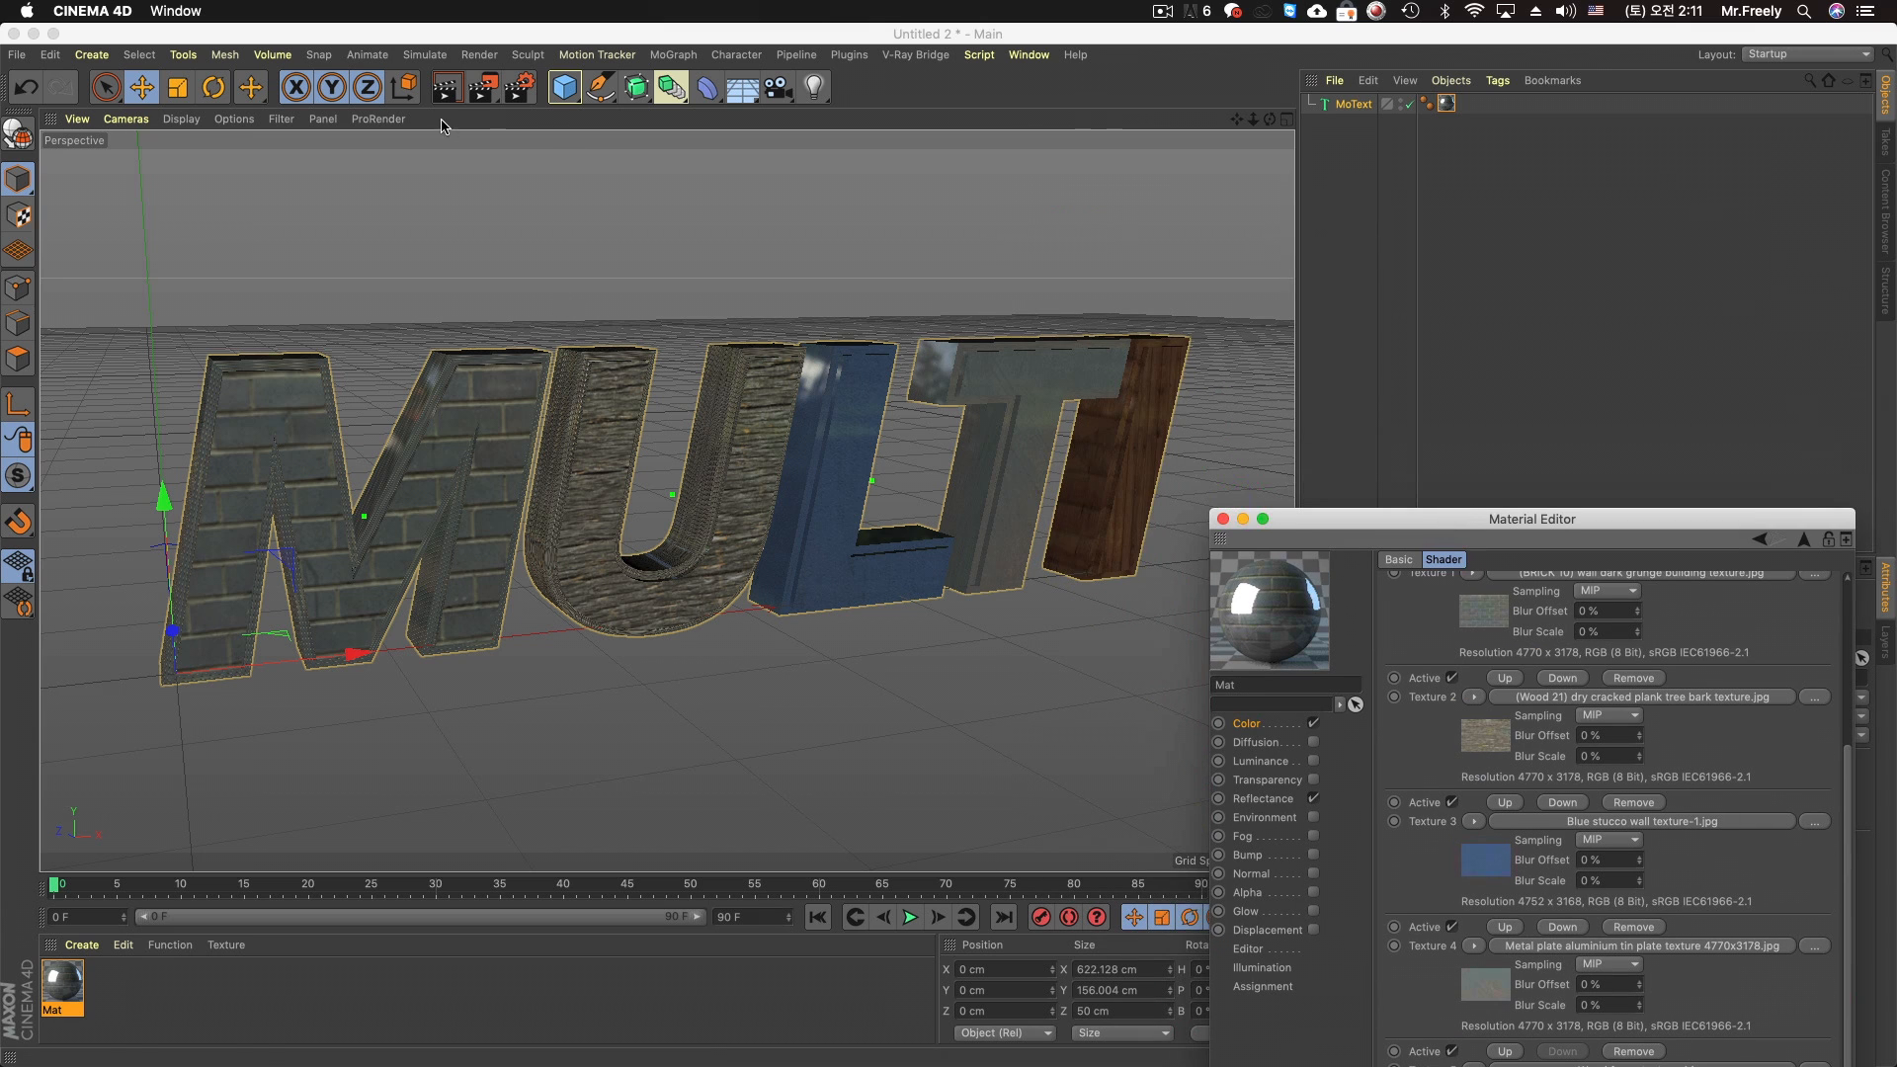
{"action": "left_click", "coordinate": [446, 87]}
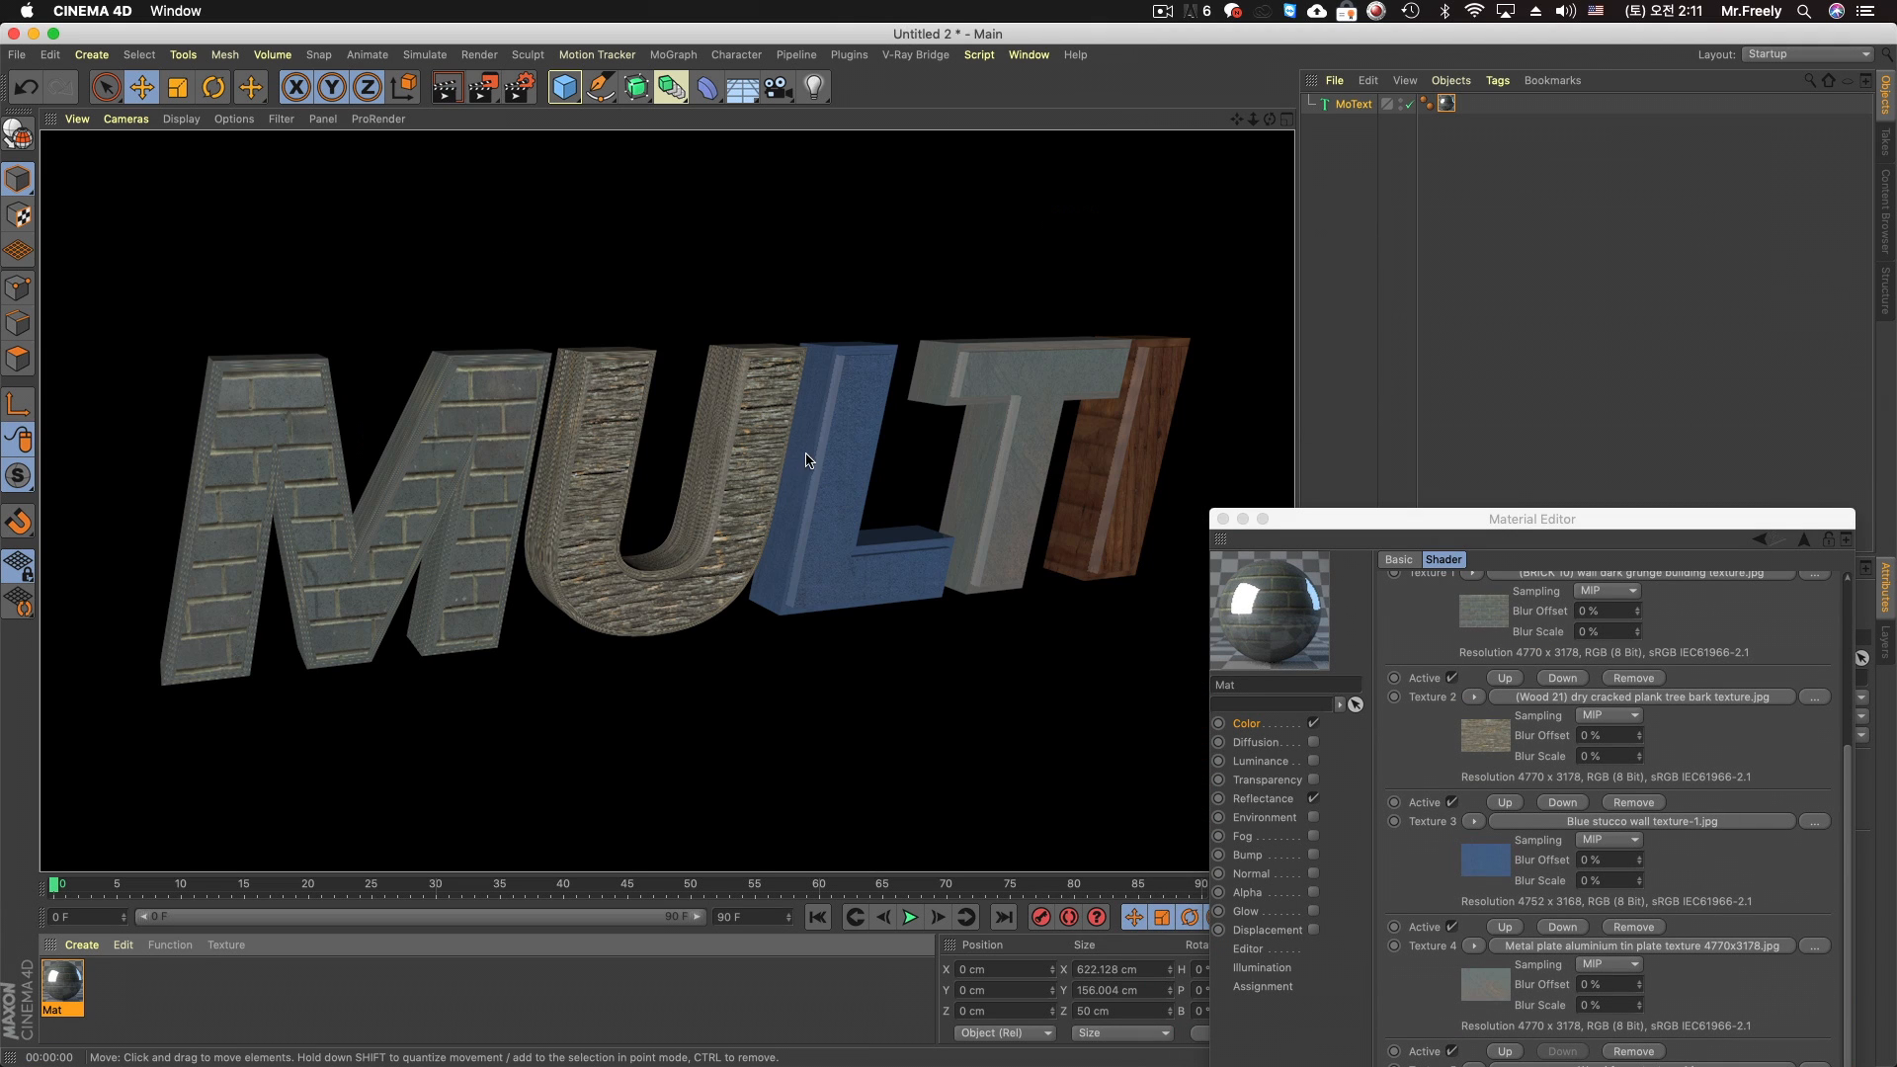
Set the projection of the MoText's texture tag to Cubic and render the view again
{"action": "left_click_drag", "start_coordinate": [1324, 529], "coordinate": [526, 632]}
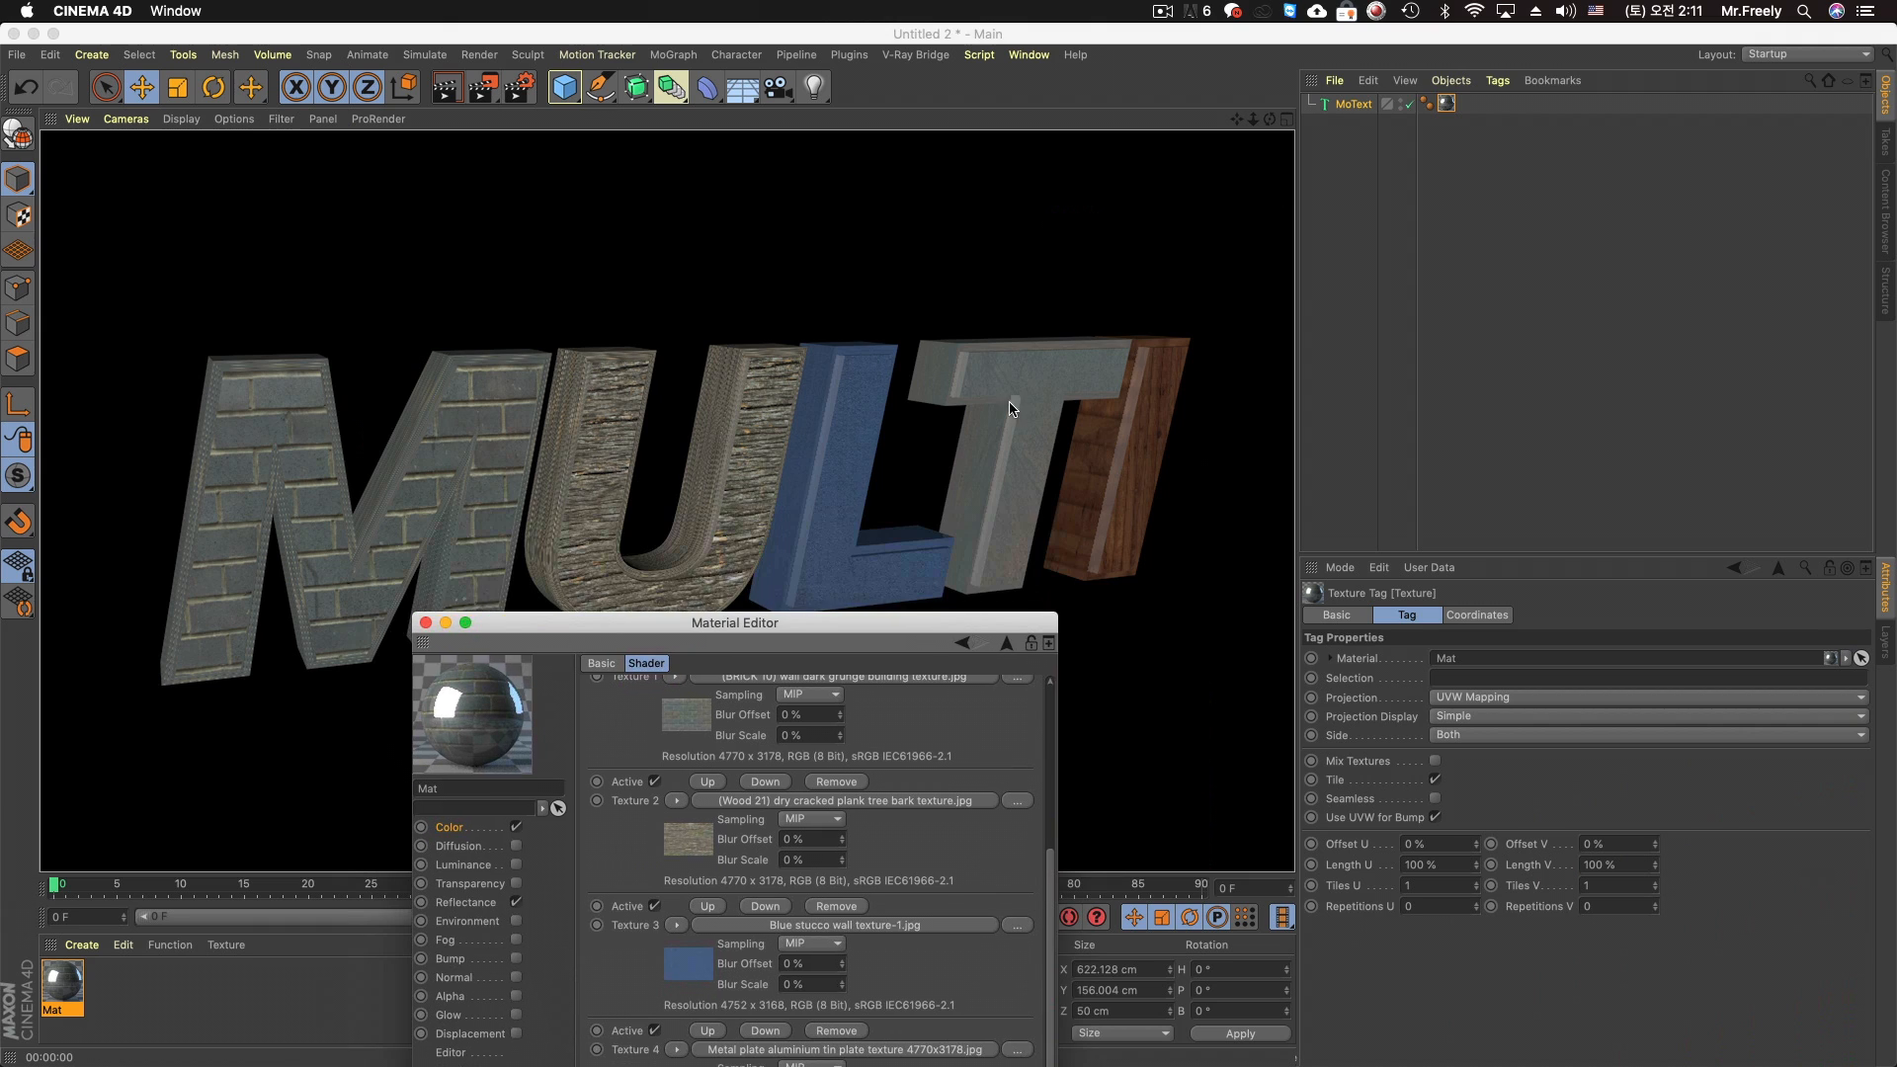
{"action": "left_click", "coordinate": [1449, 104]}
{"action": "left_click", "coordinate": [1478, 698]}
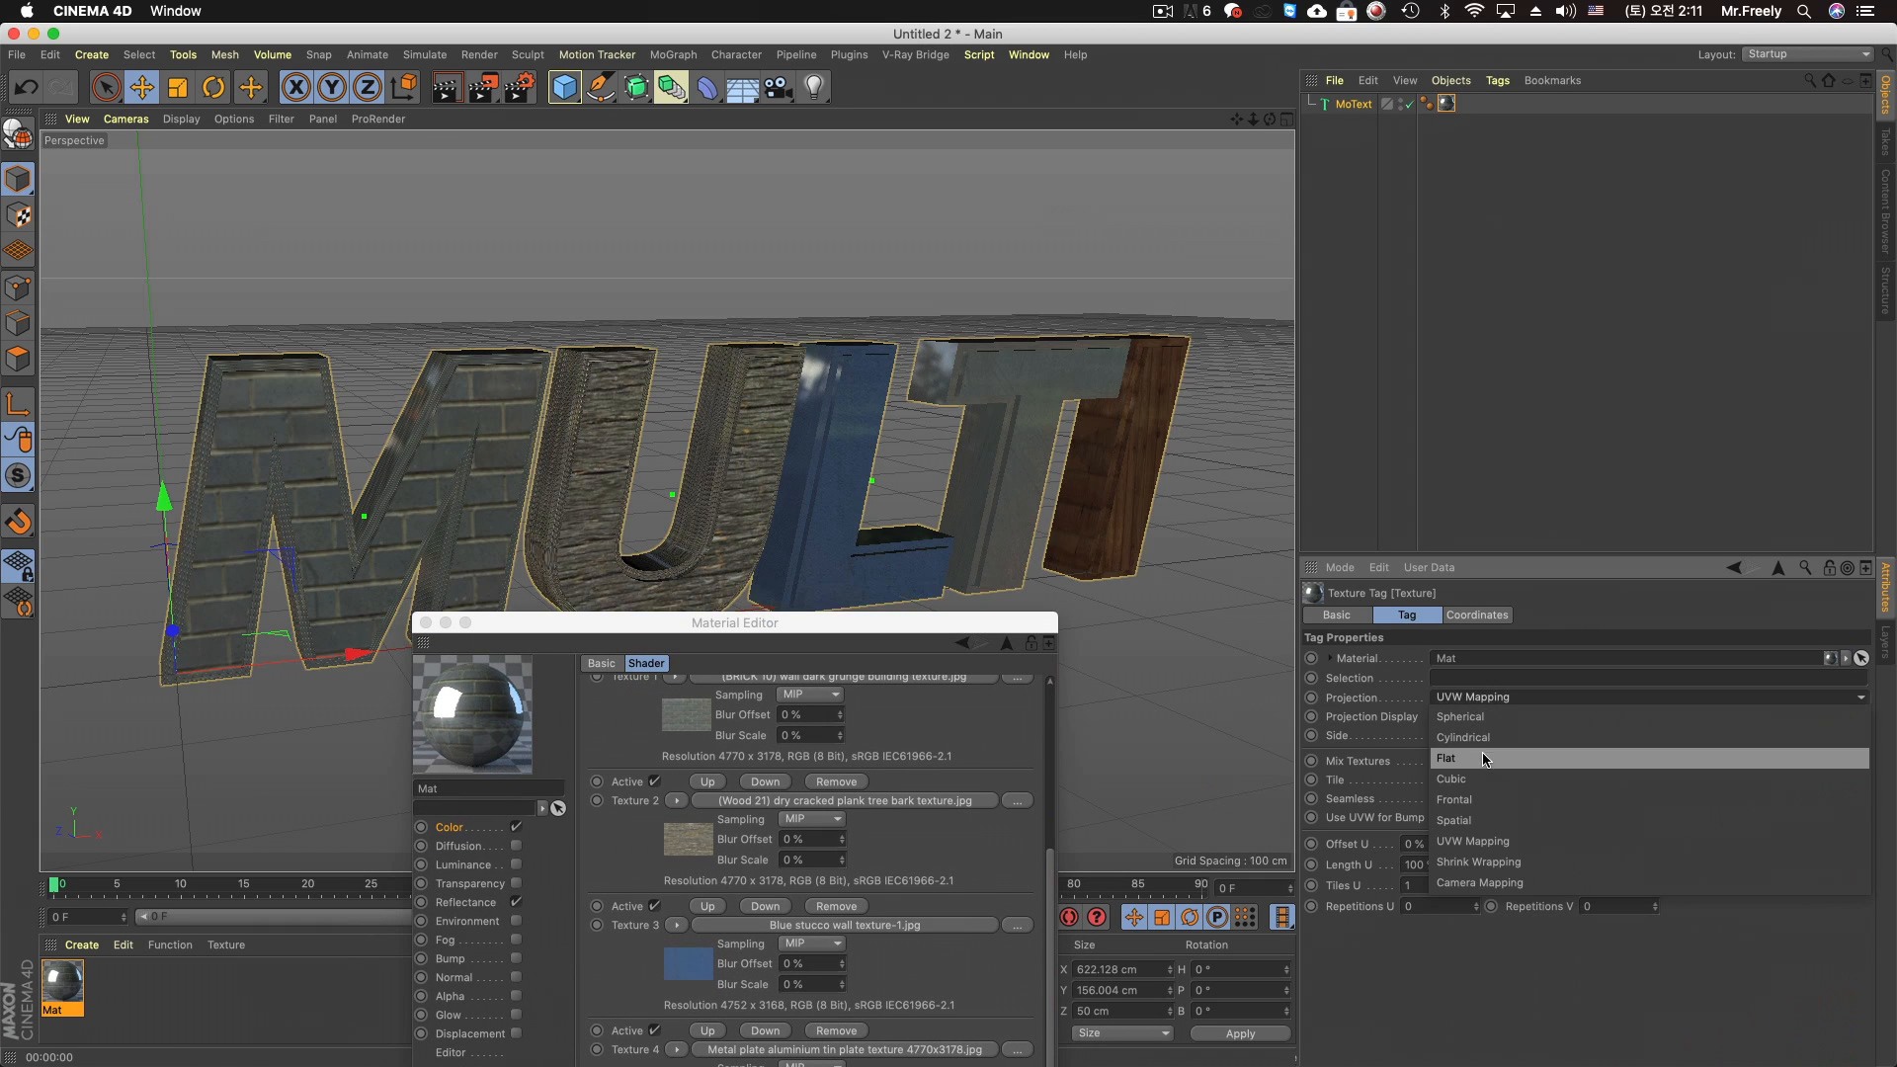
{"action": "left_click", "coordinate": [1499, 781]}
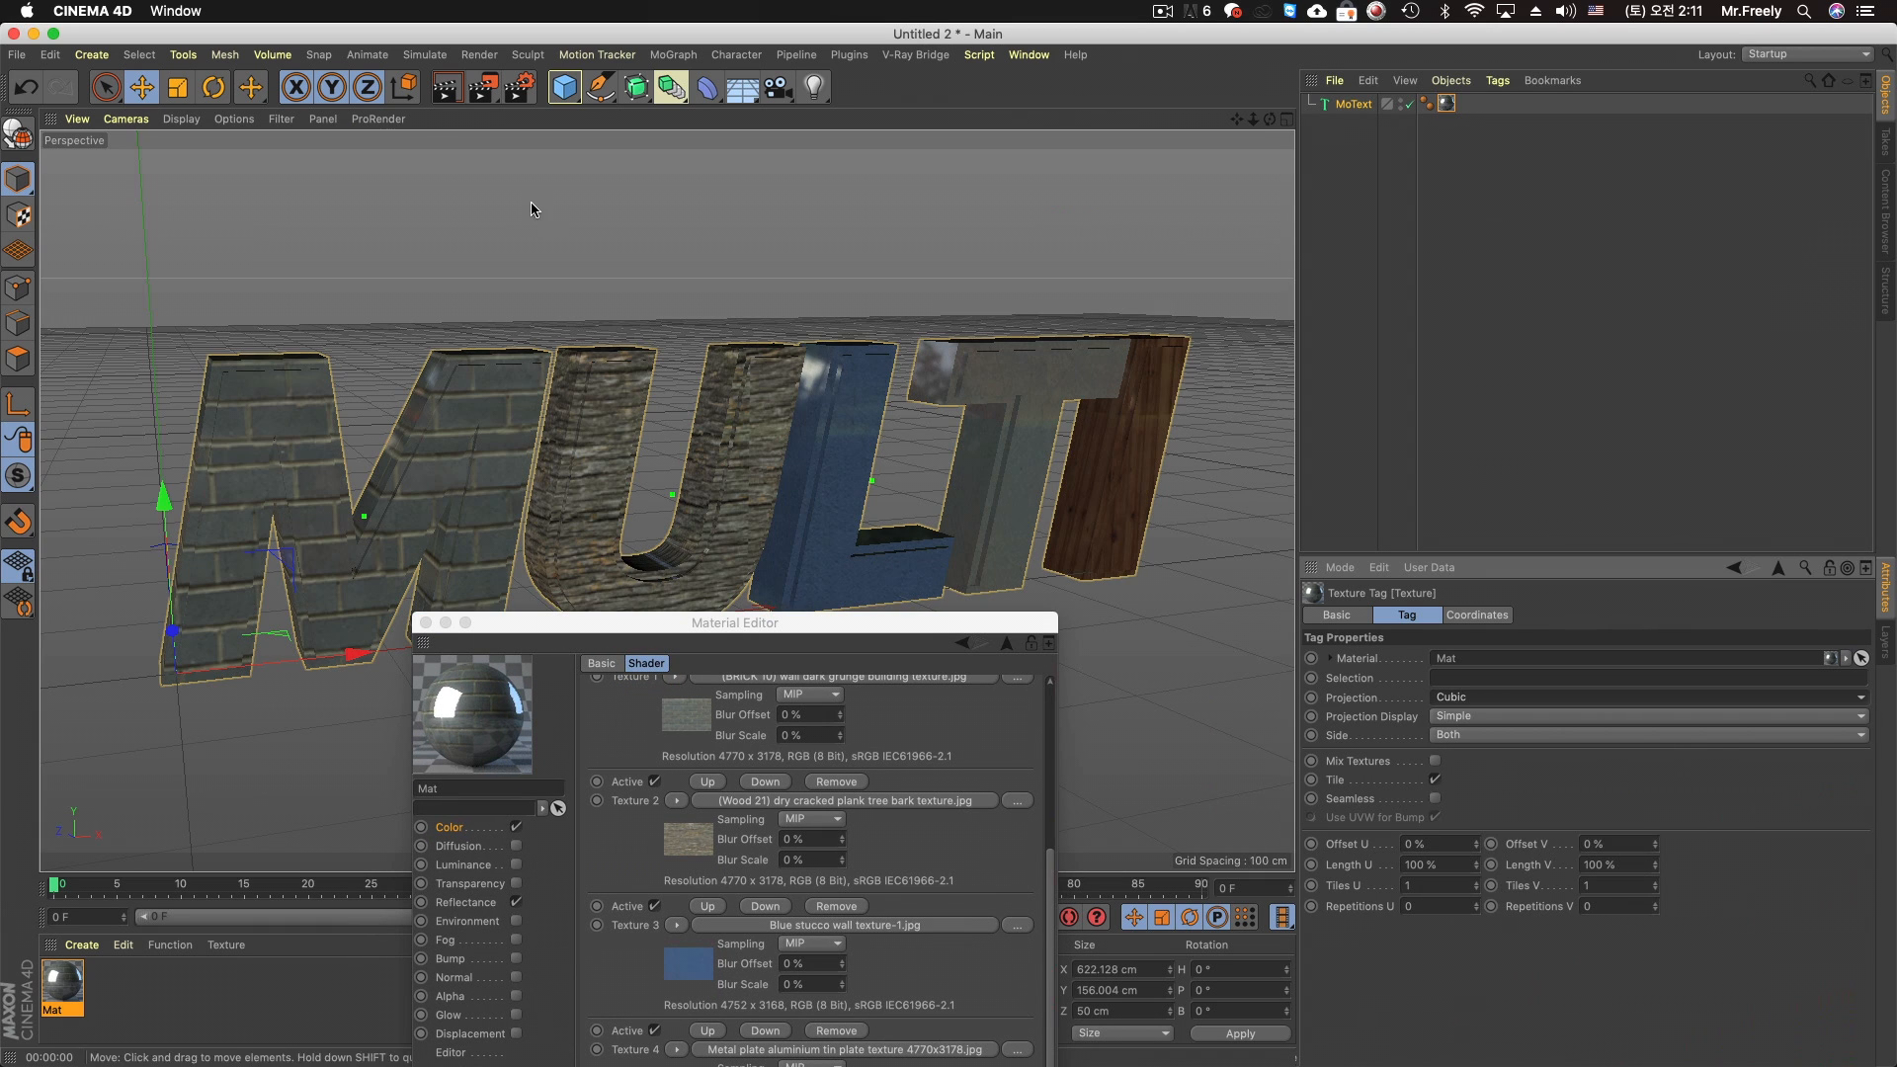
{"action": "left_click", "coordinate": [446, 86]}
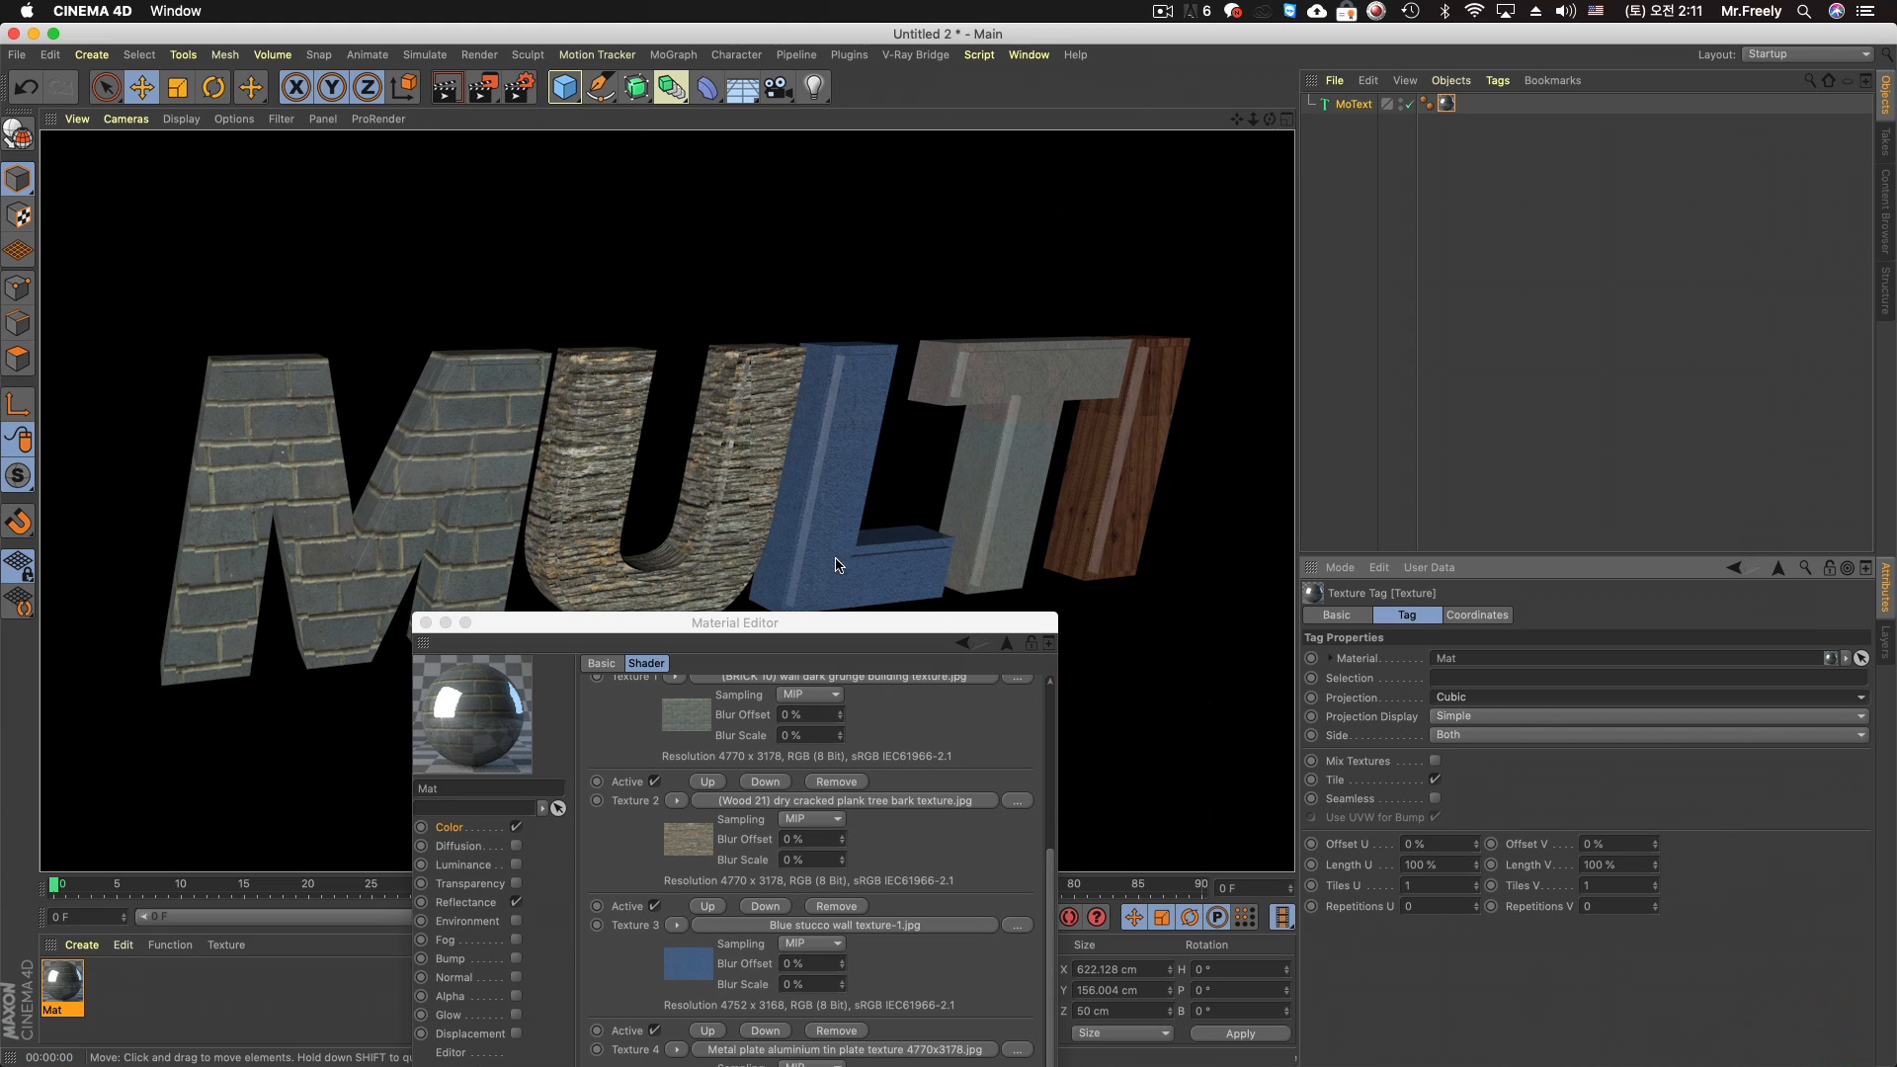
Add the Ambient Occlusion effect to the render settings and close them
{"action": "left_click_drag", "start_coordinate": [863, 627], "coordinate": [1717, 181]}
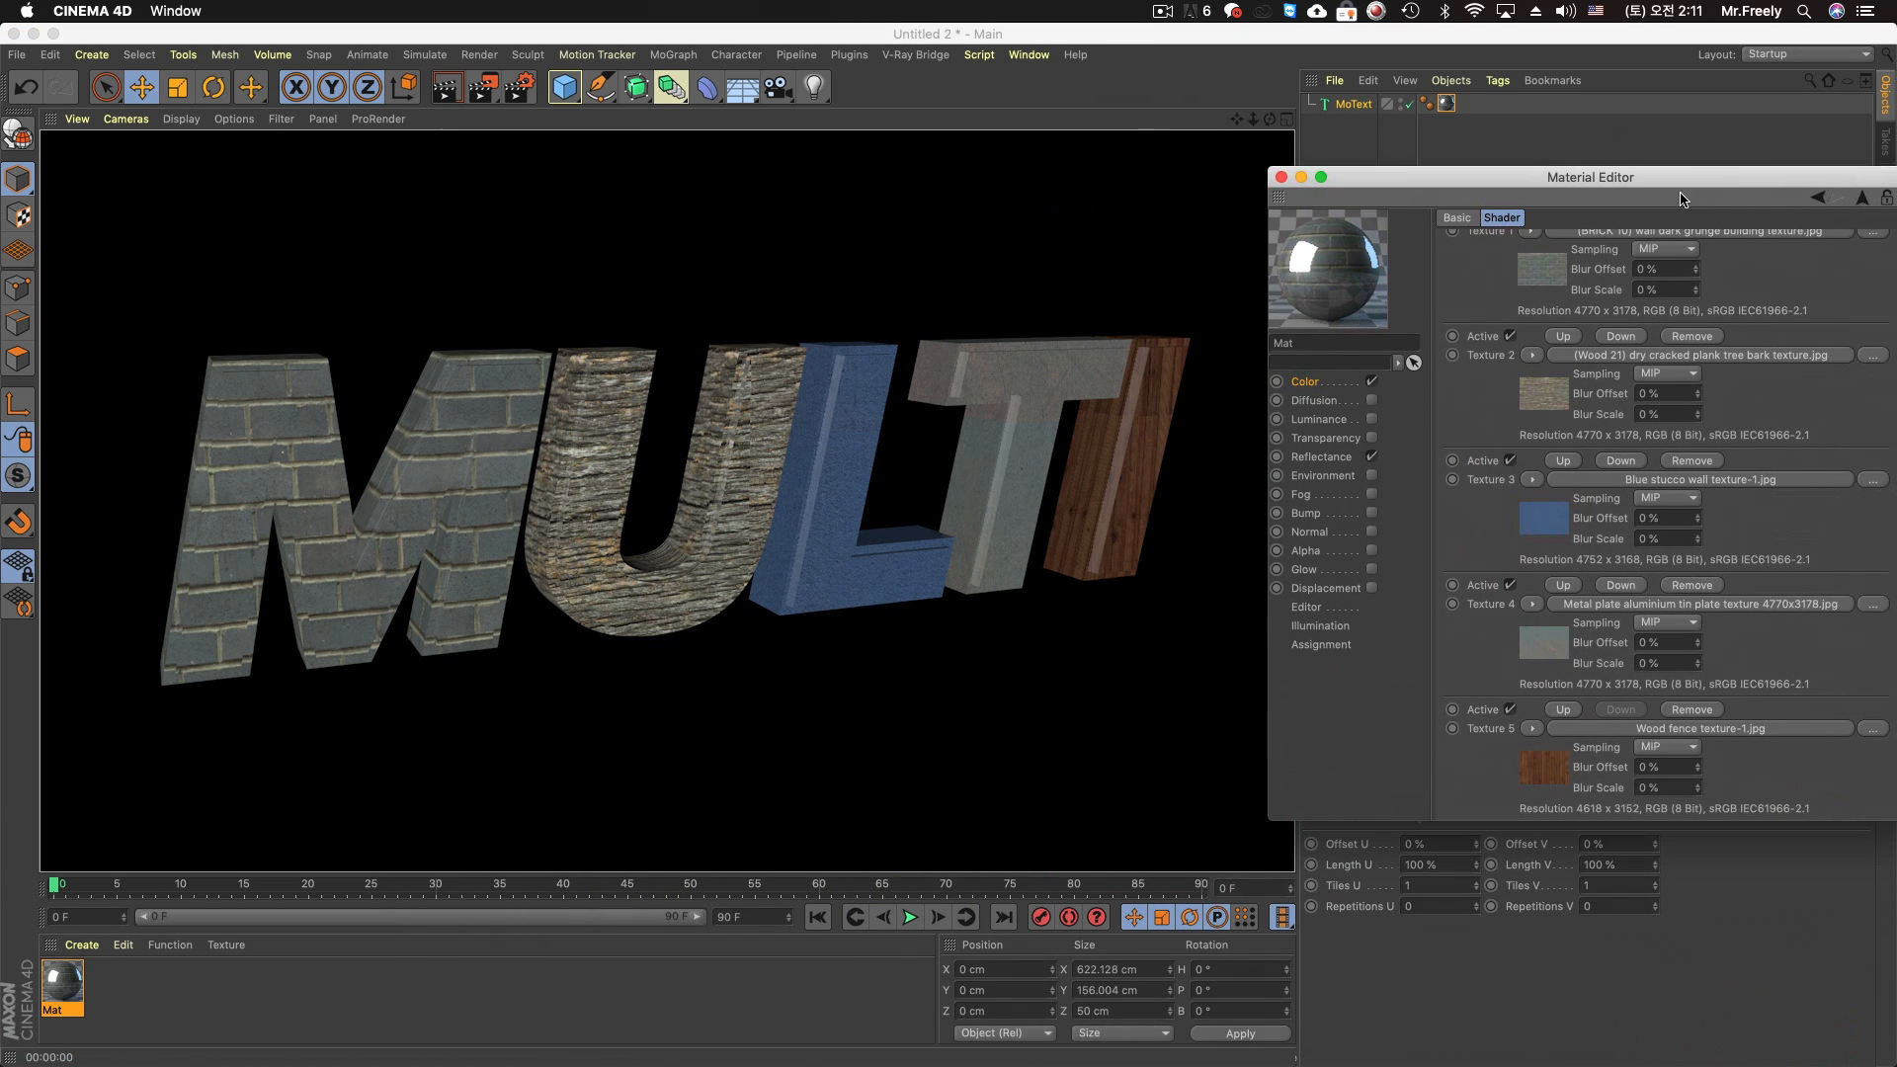
{"action": "key", "text": "super+b"}
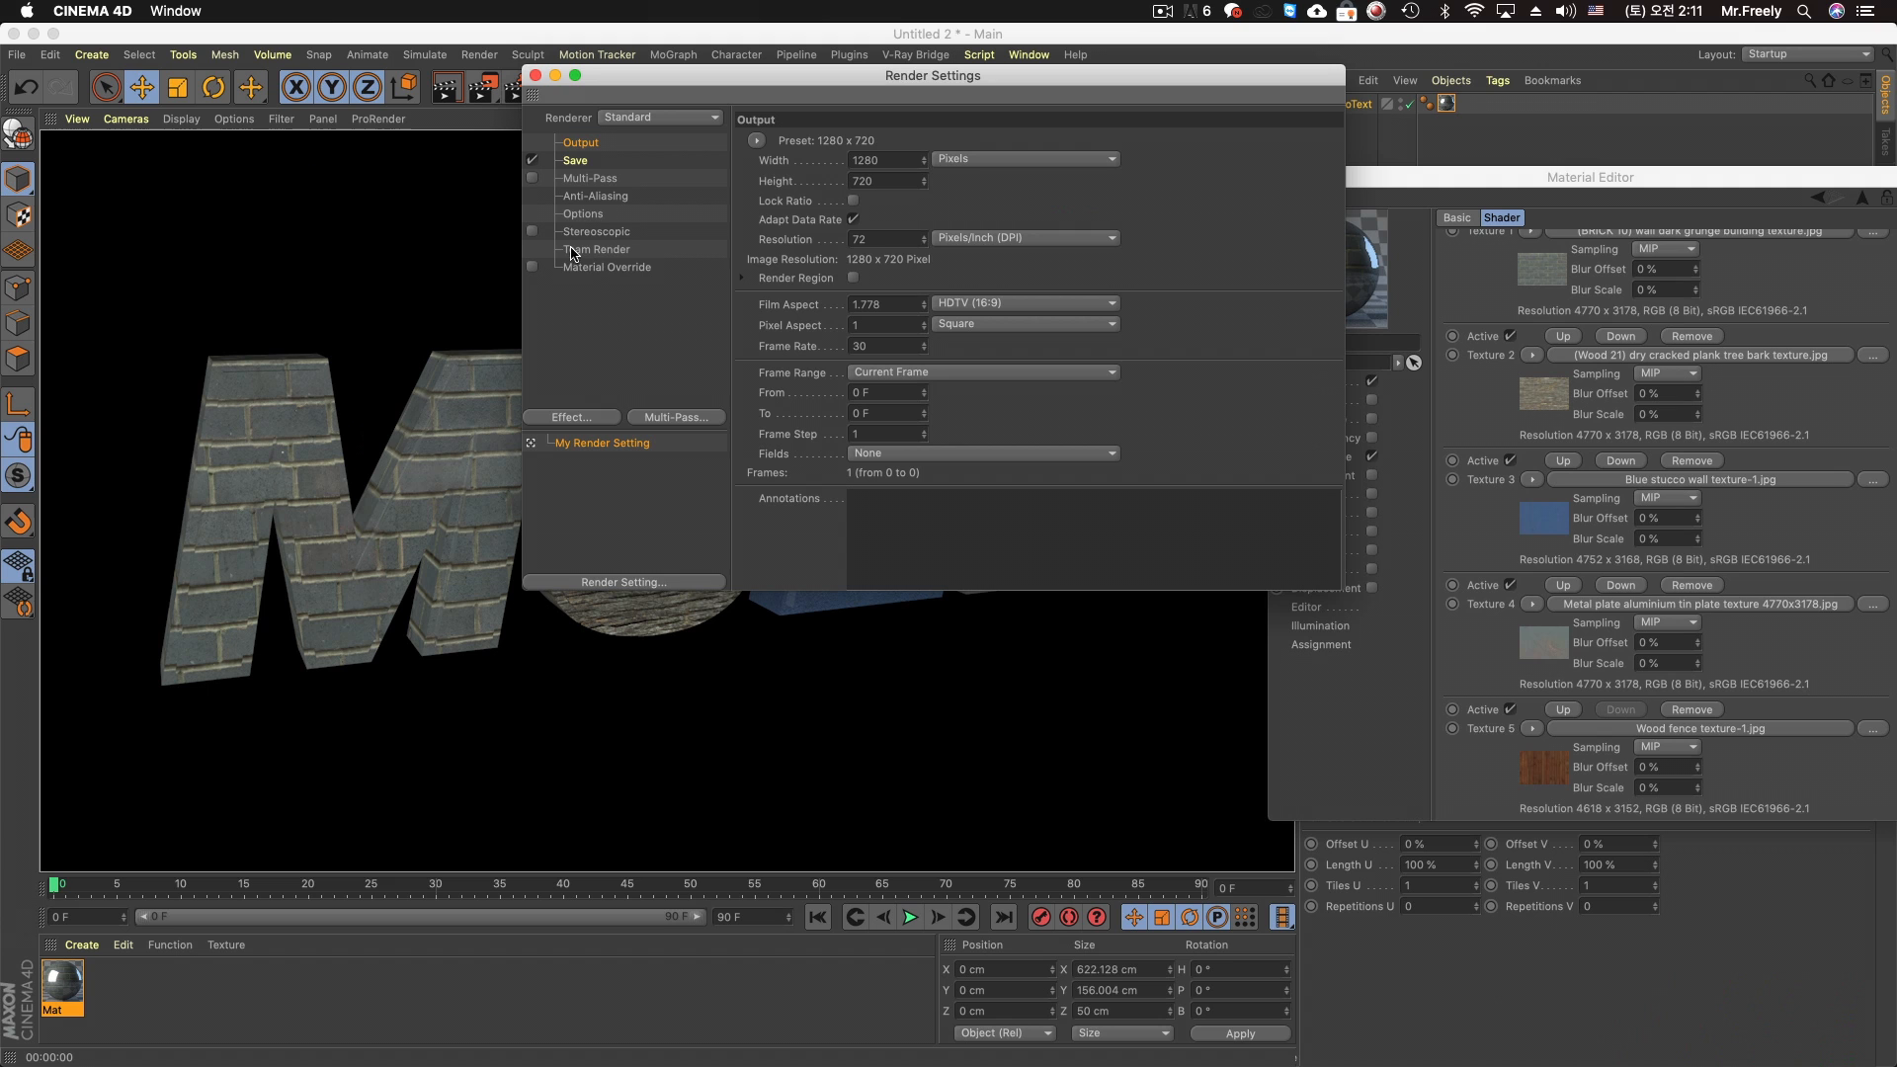
{"action": "left_click", "coordinate": [578, 415]}
{"action": "left_click", "coordinate": [739, 554]}
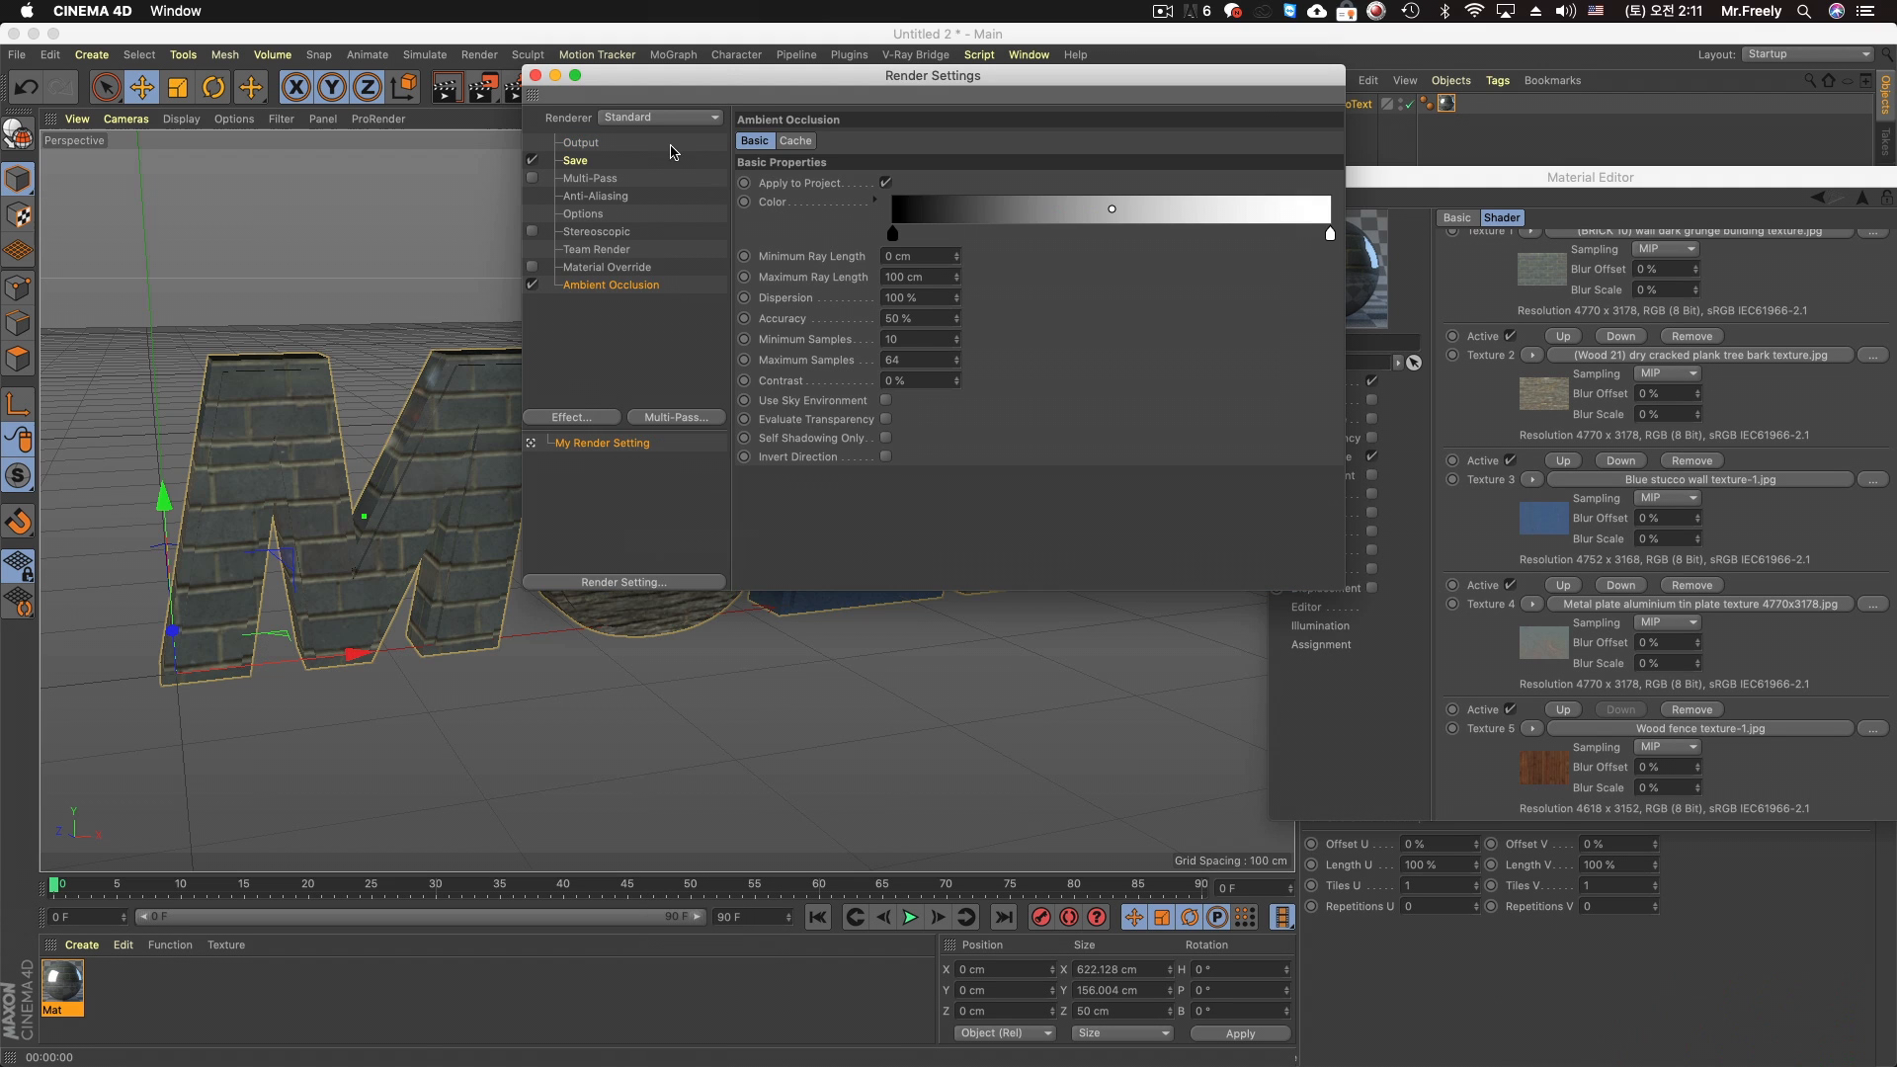
{"action": "left_click", "coordinate": [534, 76]}
Add a light to the scene and set both its type and its shadow to Area
{"action": "left_click", "coordinate": [814, 87]}
{"action": "key", "text": "super+r"}
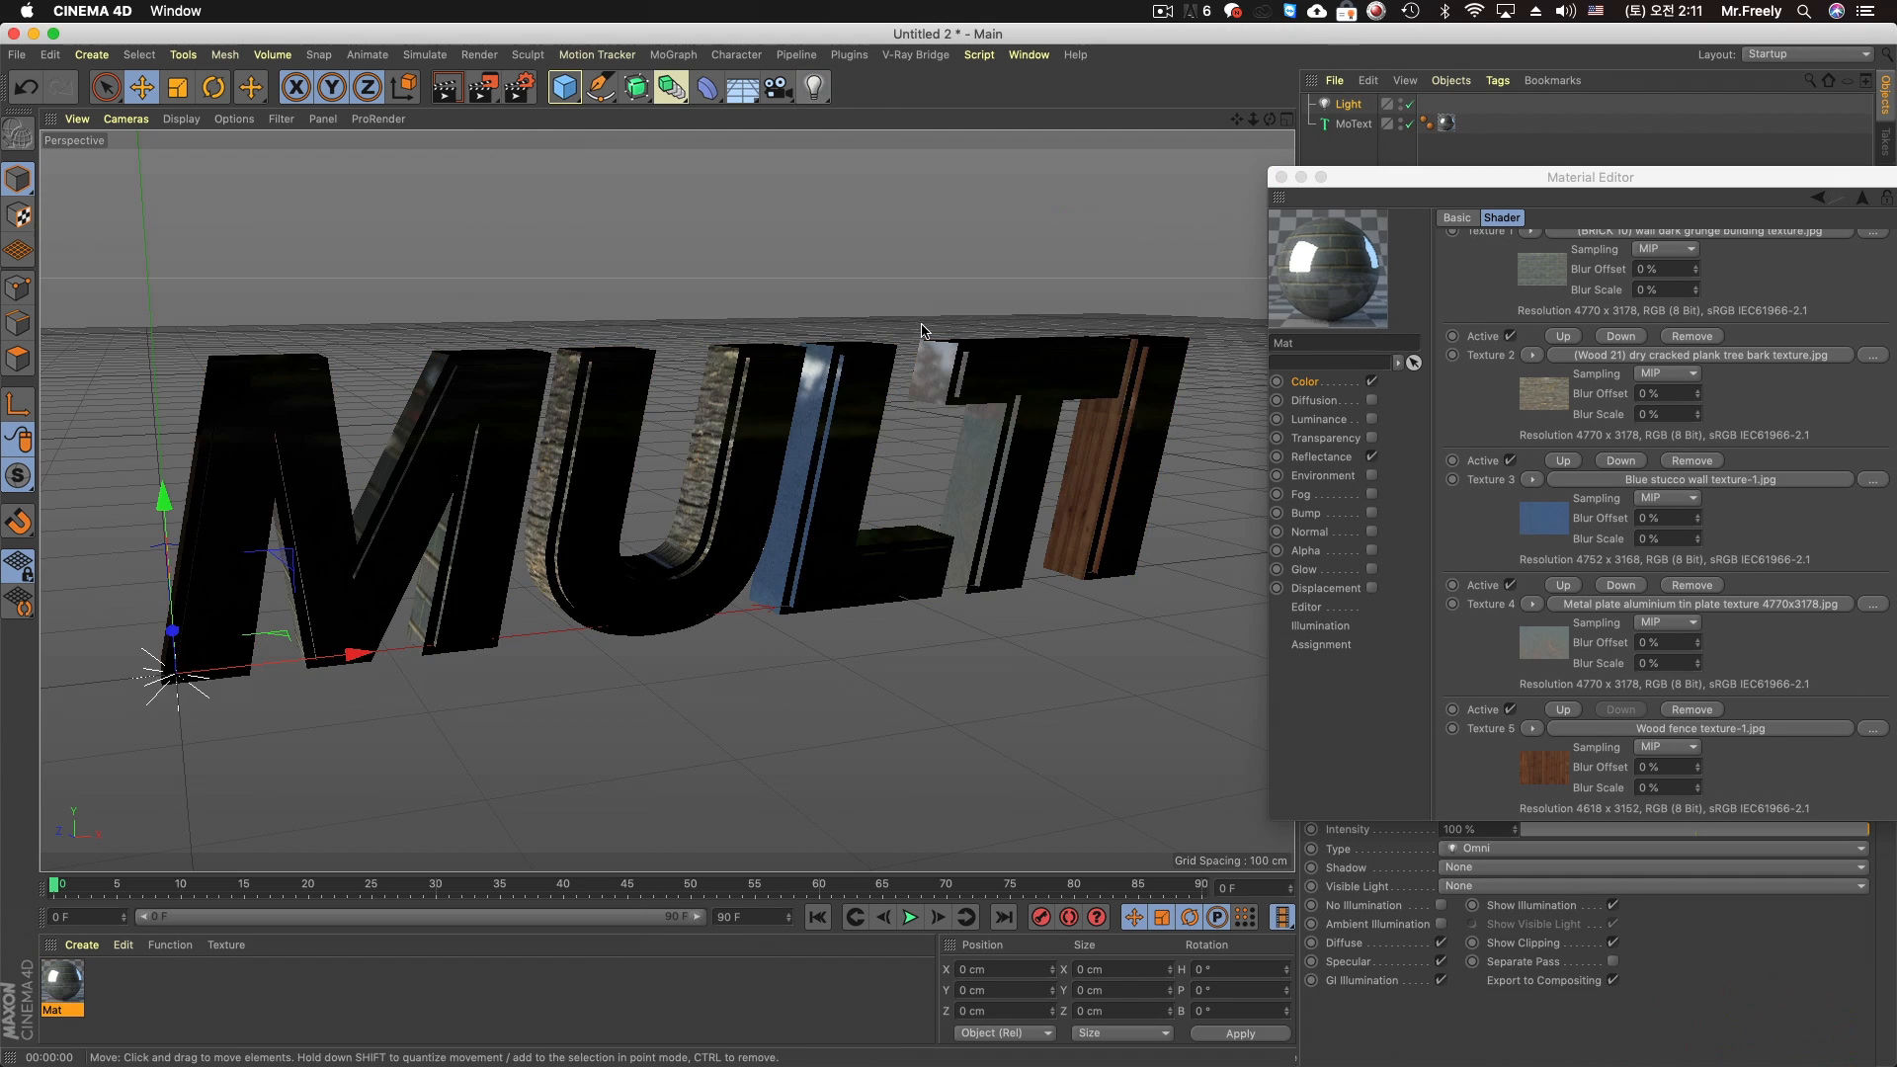
{"action": "left_click_drag", "start_coordinate": [1381, 178], "coordinate": [352, 1057]}
{"action": "left_click", "coordinate": [1473, 848]}
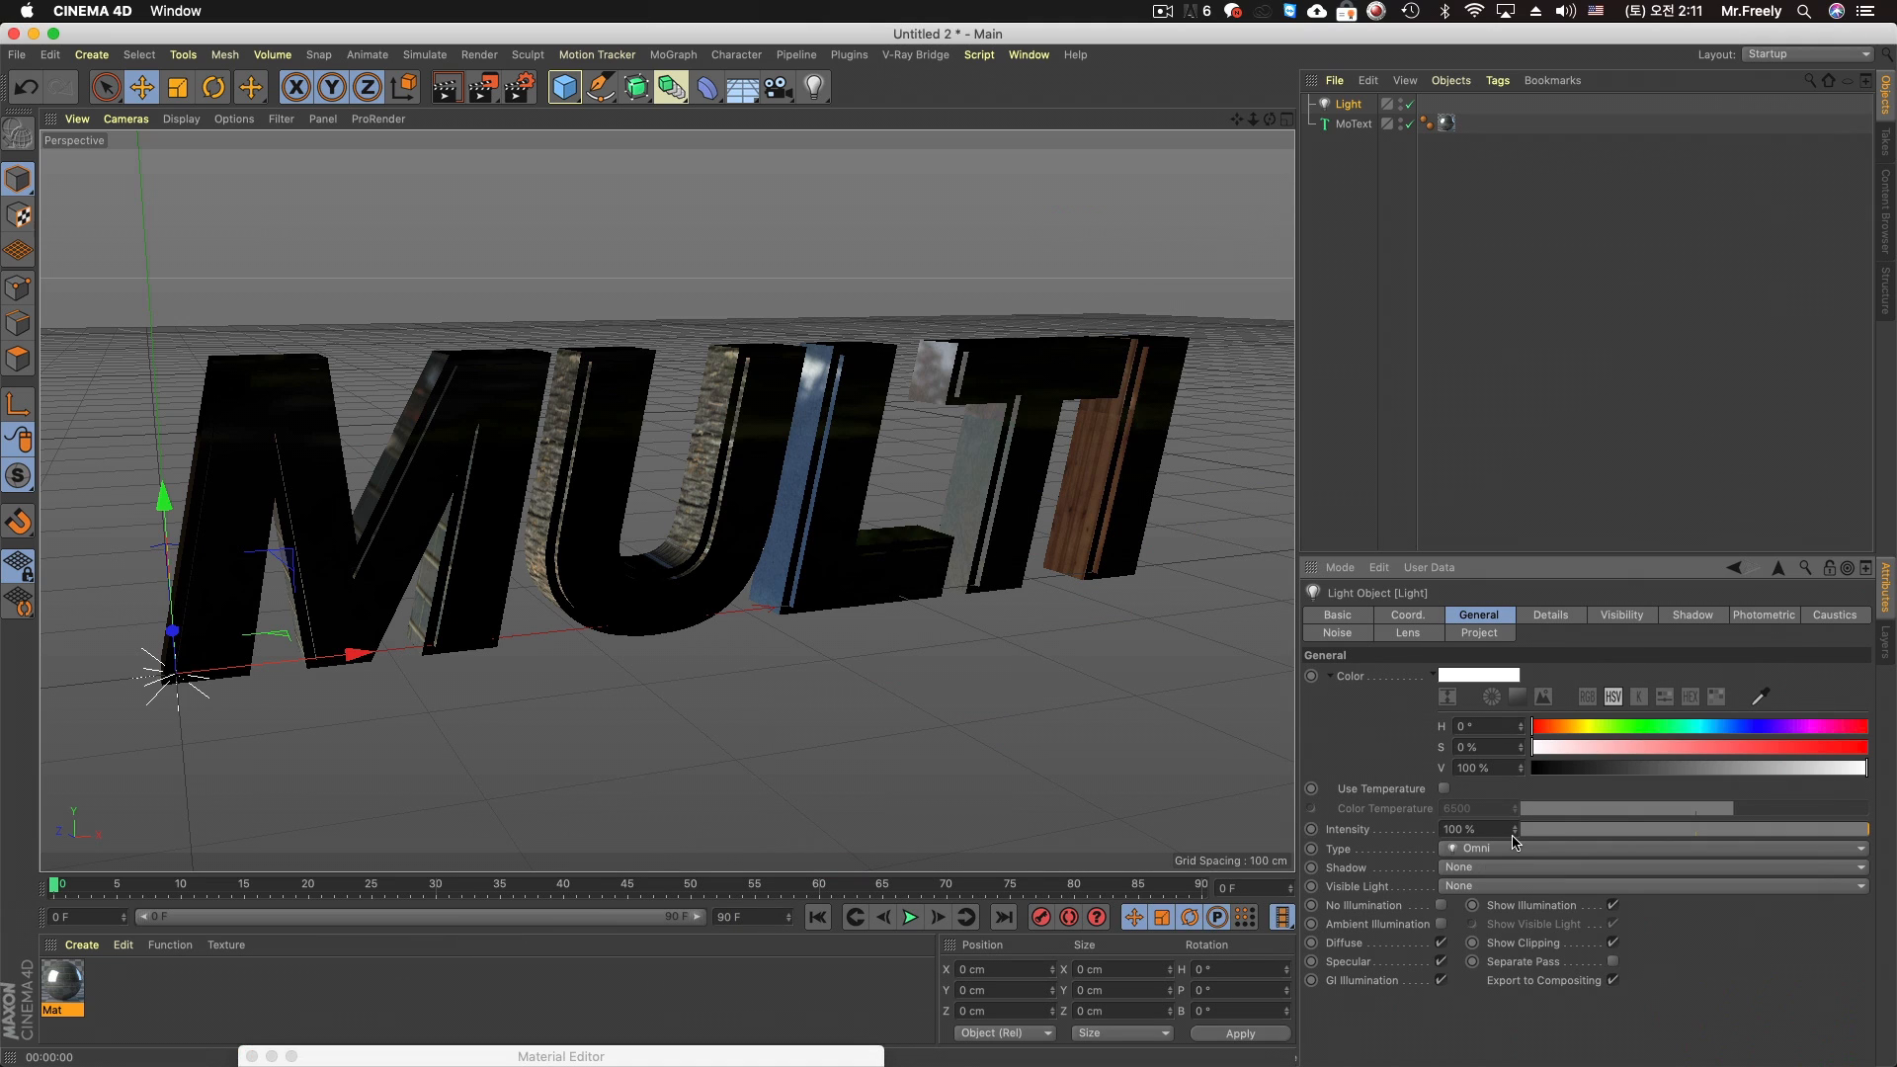
{"action": "left_click", "coordinate": [1525, 921]}
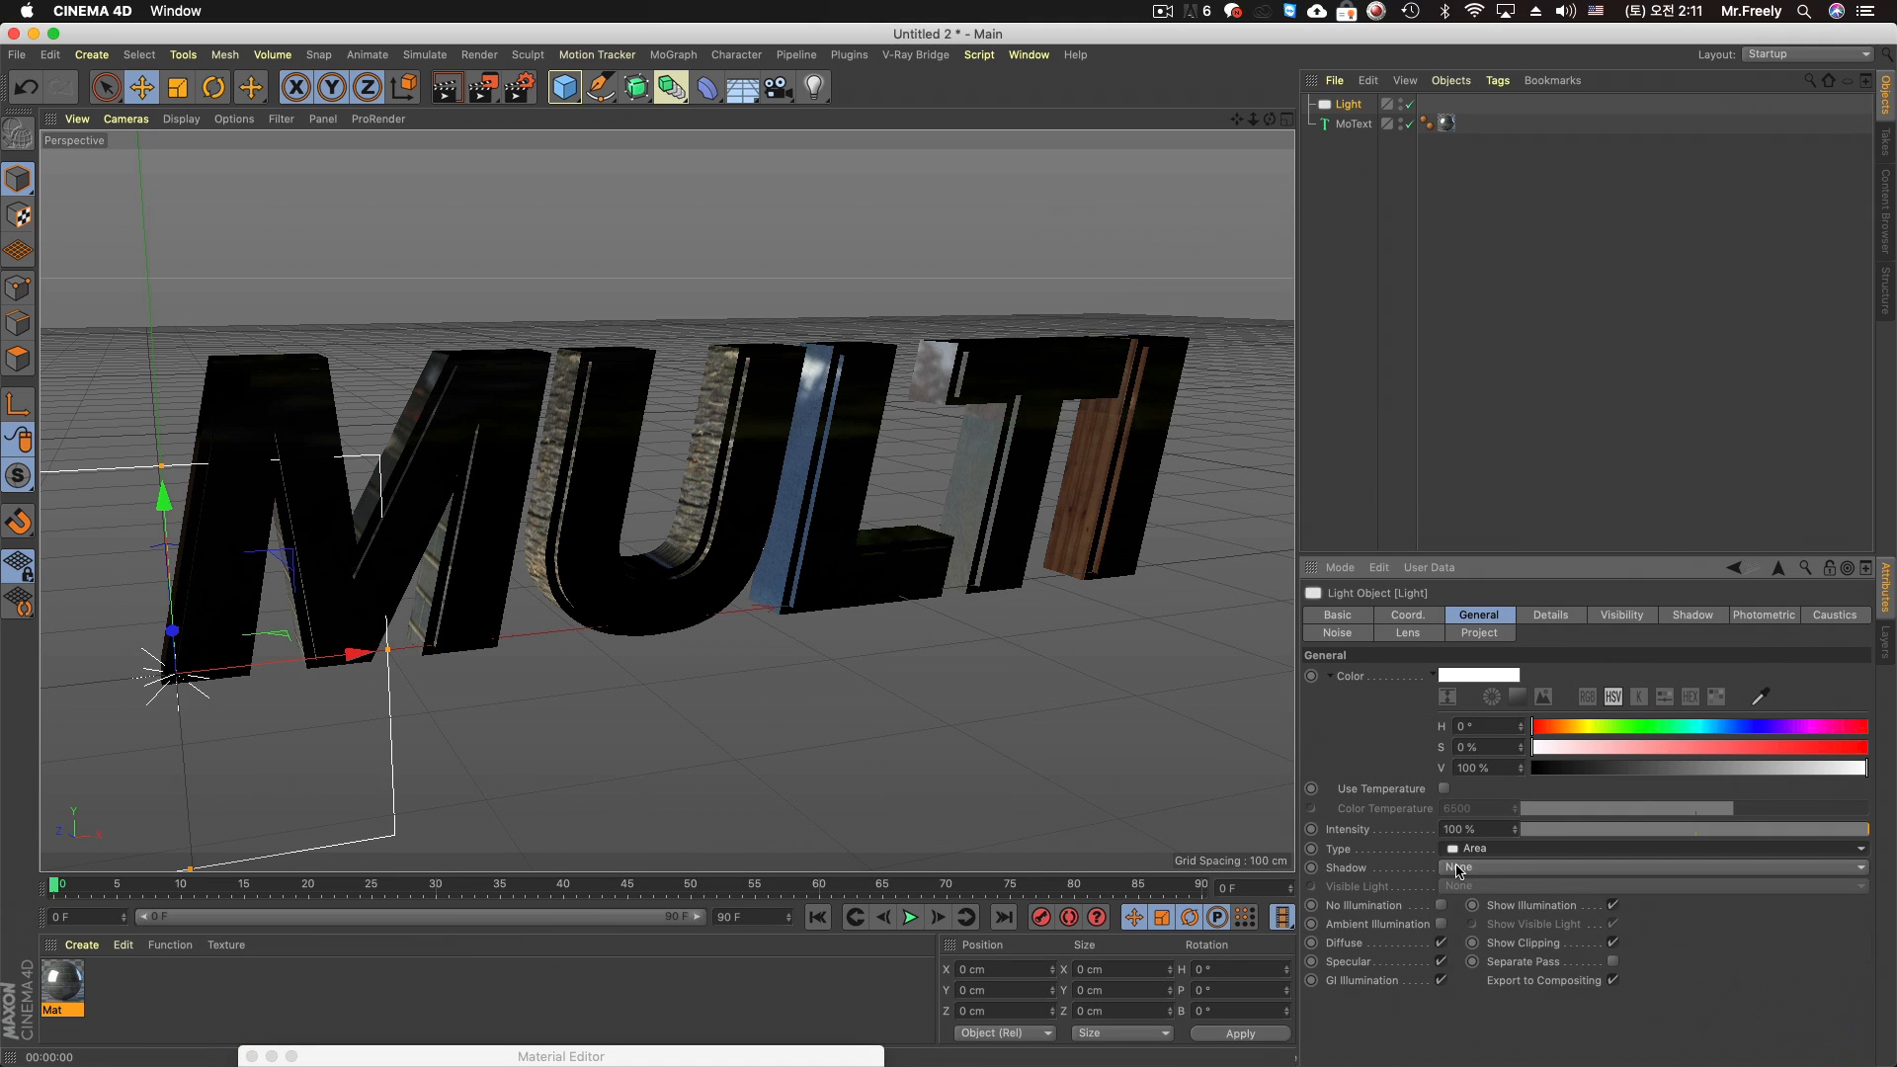
{"action": "left_click", "coordinate": [1524, 867]}
{"action": "left_click", "coordinate": [1526, 948]}
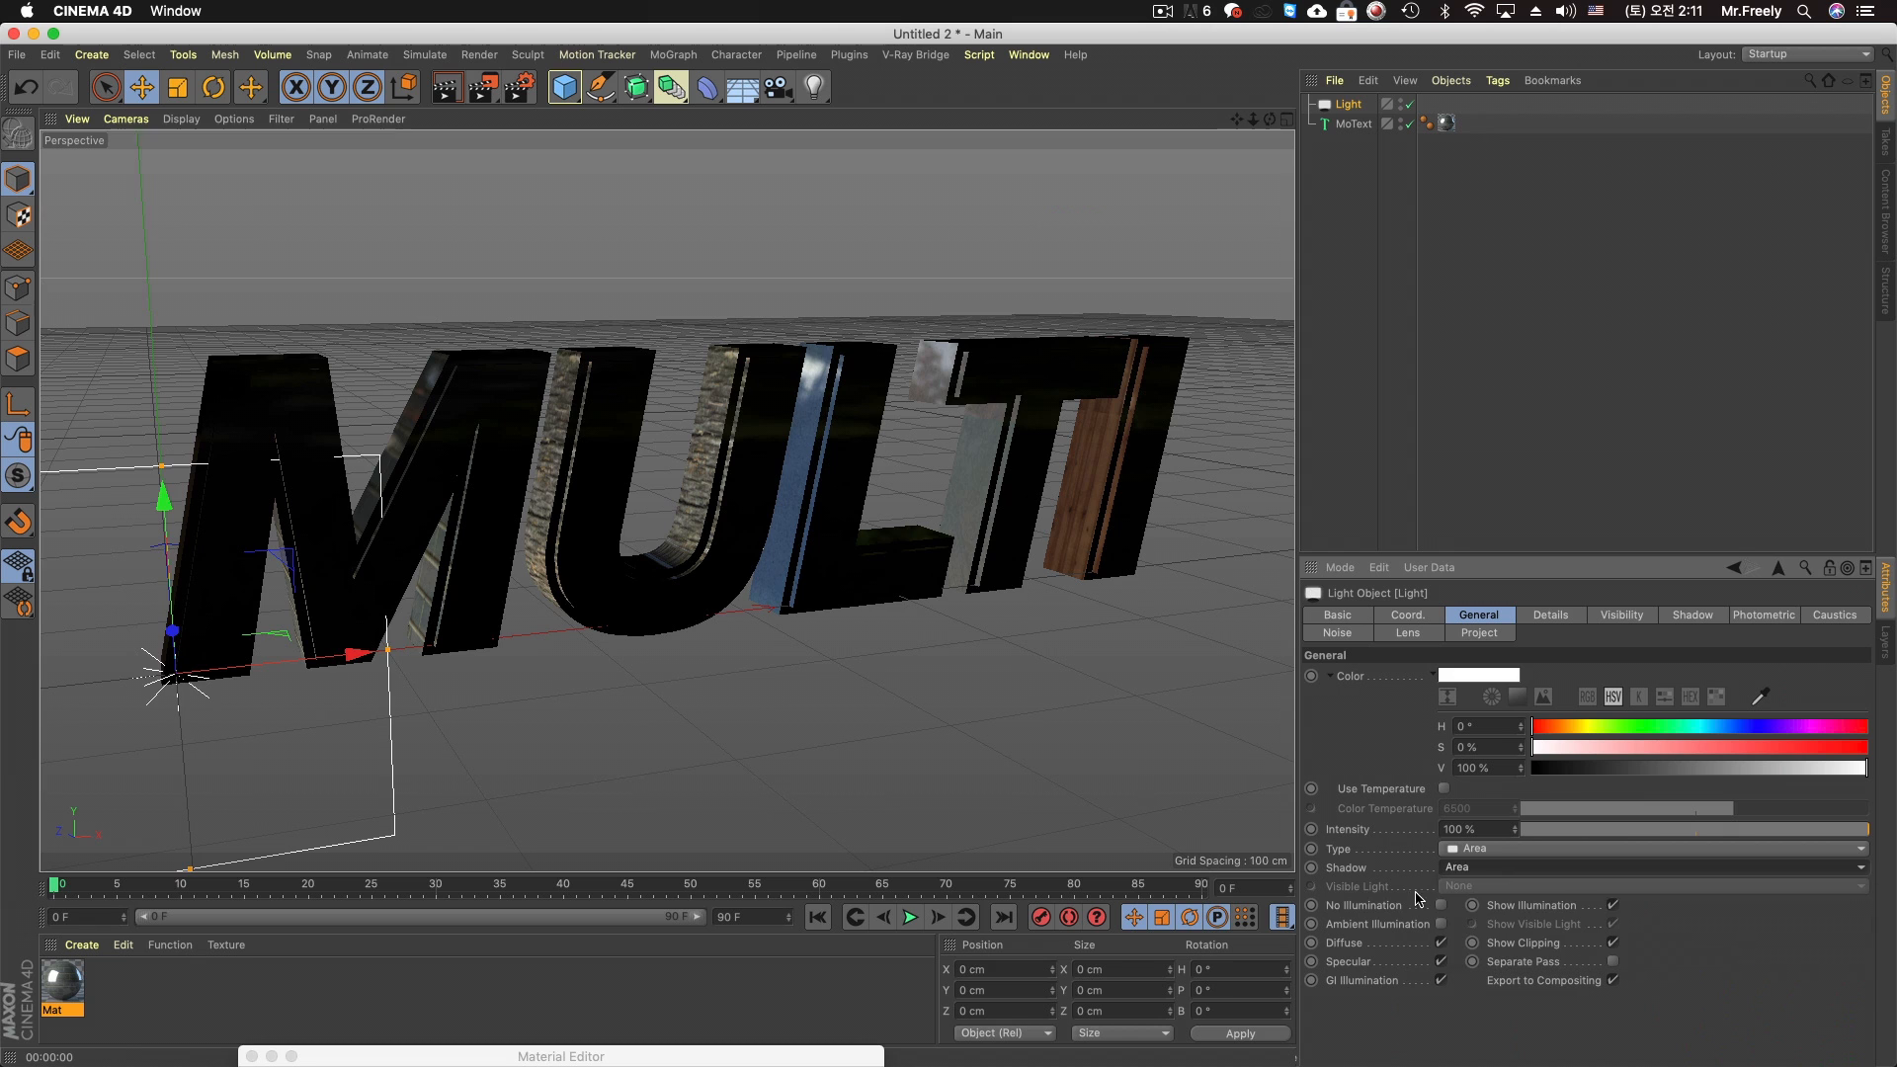
Rotate the area light to about H -36°, P -28°, B -6°, move it to about X -55, Y 236, Z -341 cm, and render the view
{"action": "left_click", "coordinate": [205, 92]}
{"action": "left_click_drag", "start_coordinate": [559, 605], "coordinate": [497, 549]}
{"action": "left_click", "coordinate": [144, 89]}
{"action": "left_click_drag", "start_coordinate": [565, 615], "coordinate": [46, 189]}
{"action": "left_click_drag", "start_coordinate": [278, 444], "coordinate": [265, 435]}
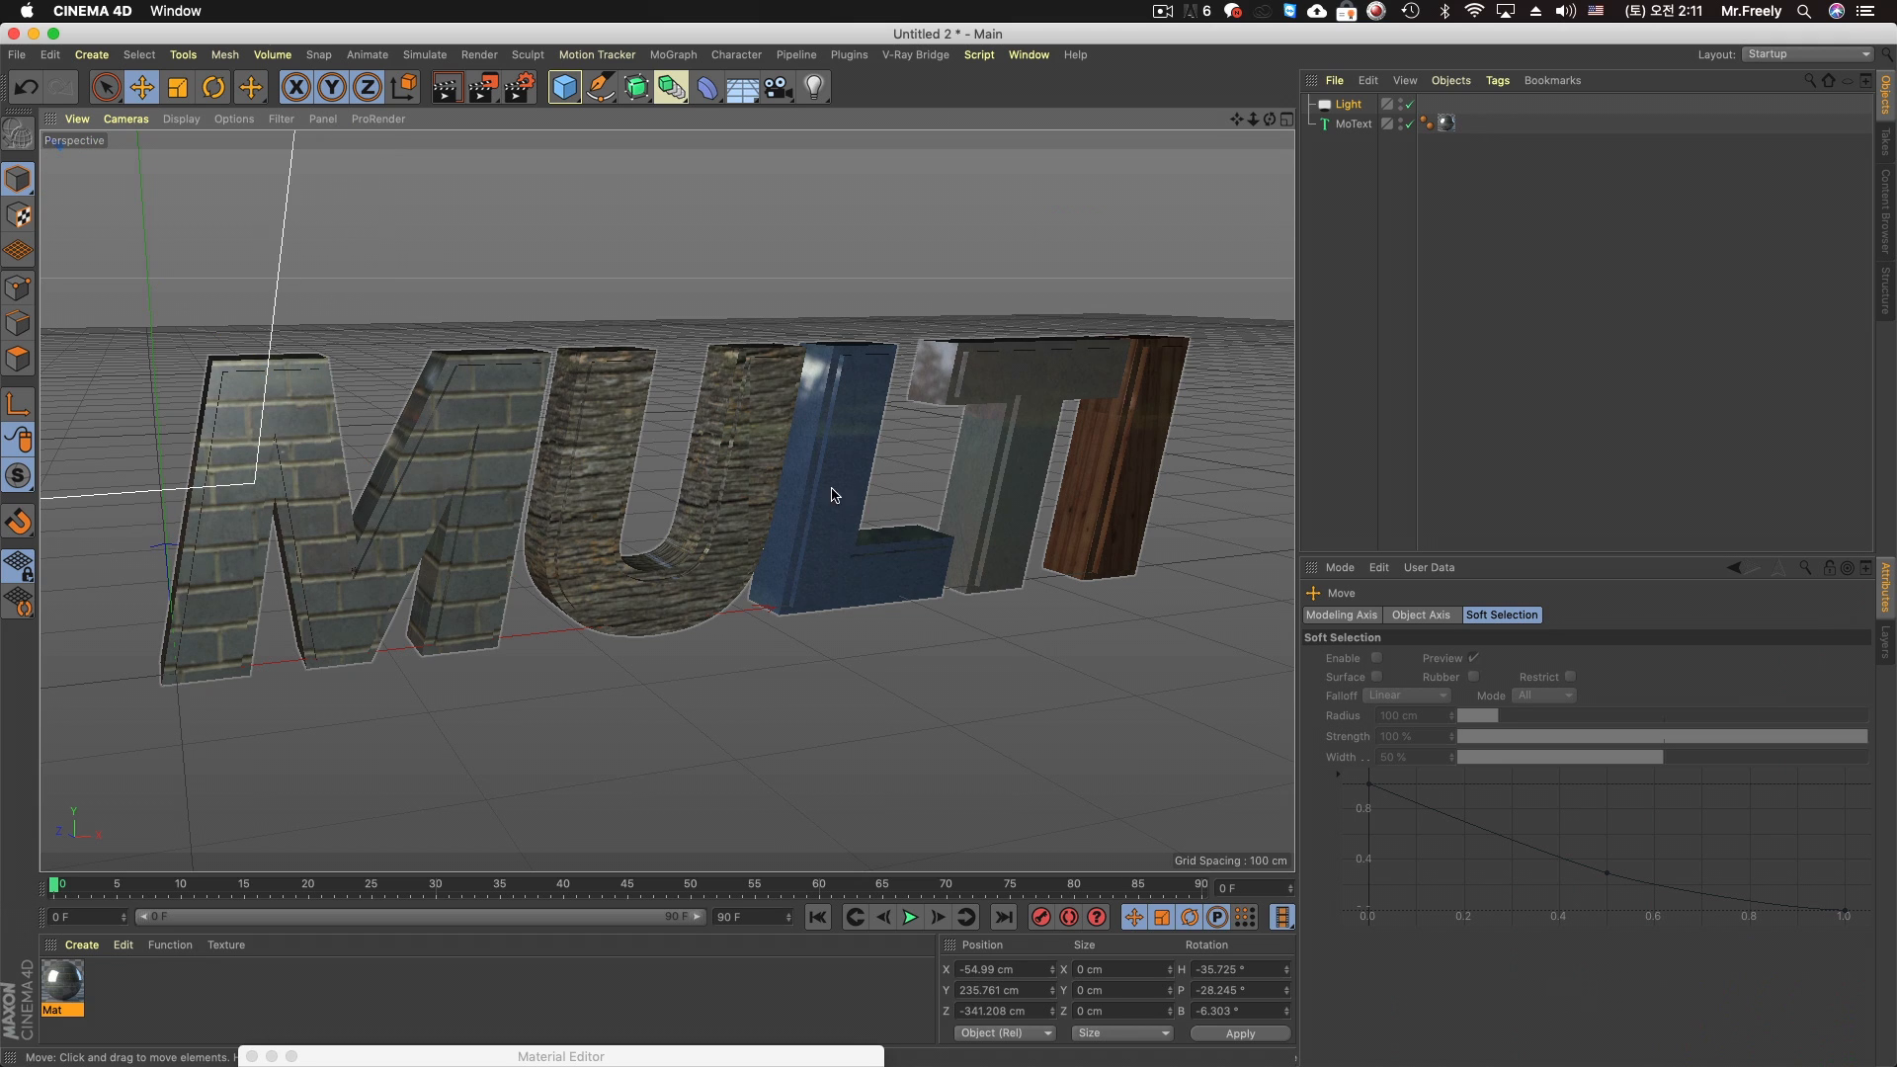
{"action": "left_click", "coordinate": [449, 91]}
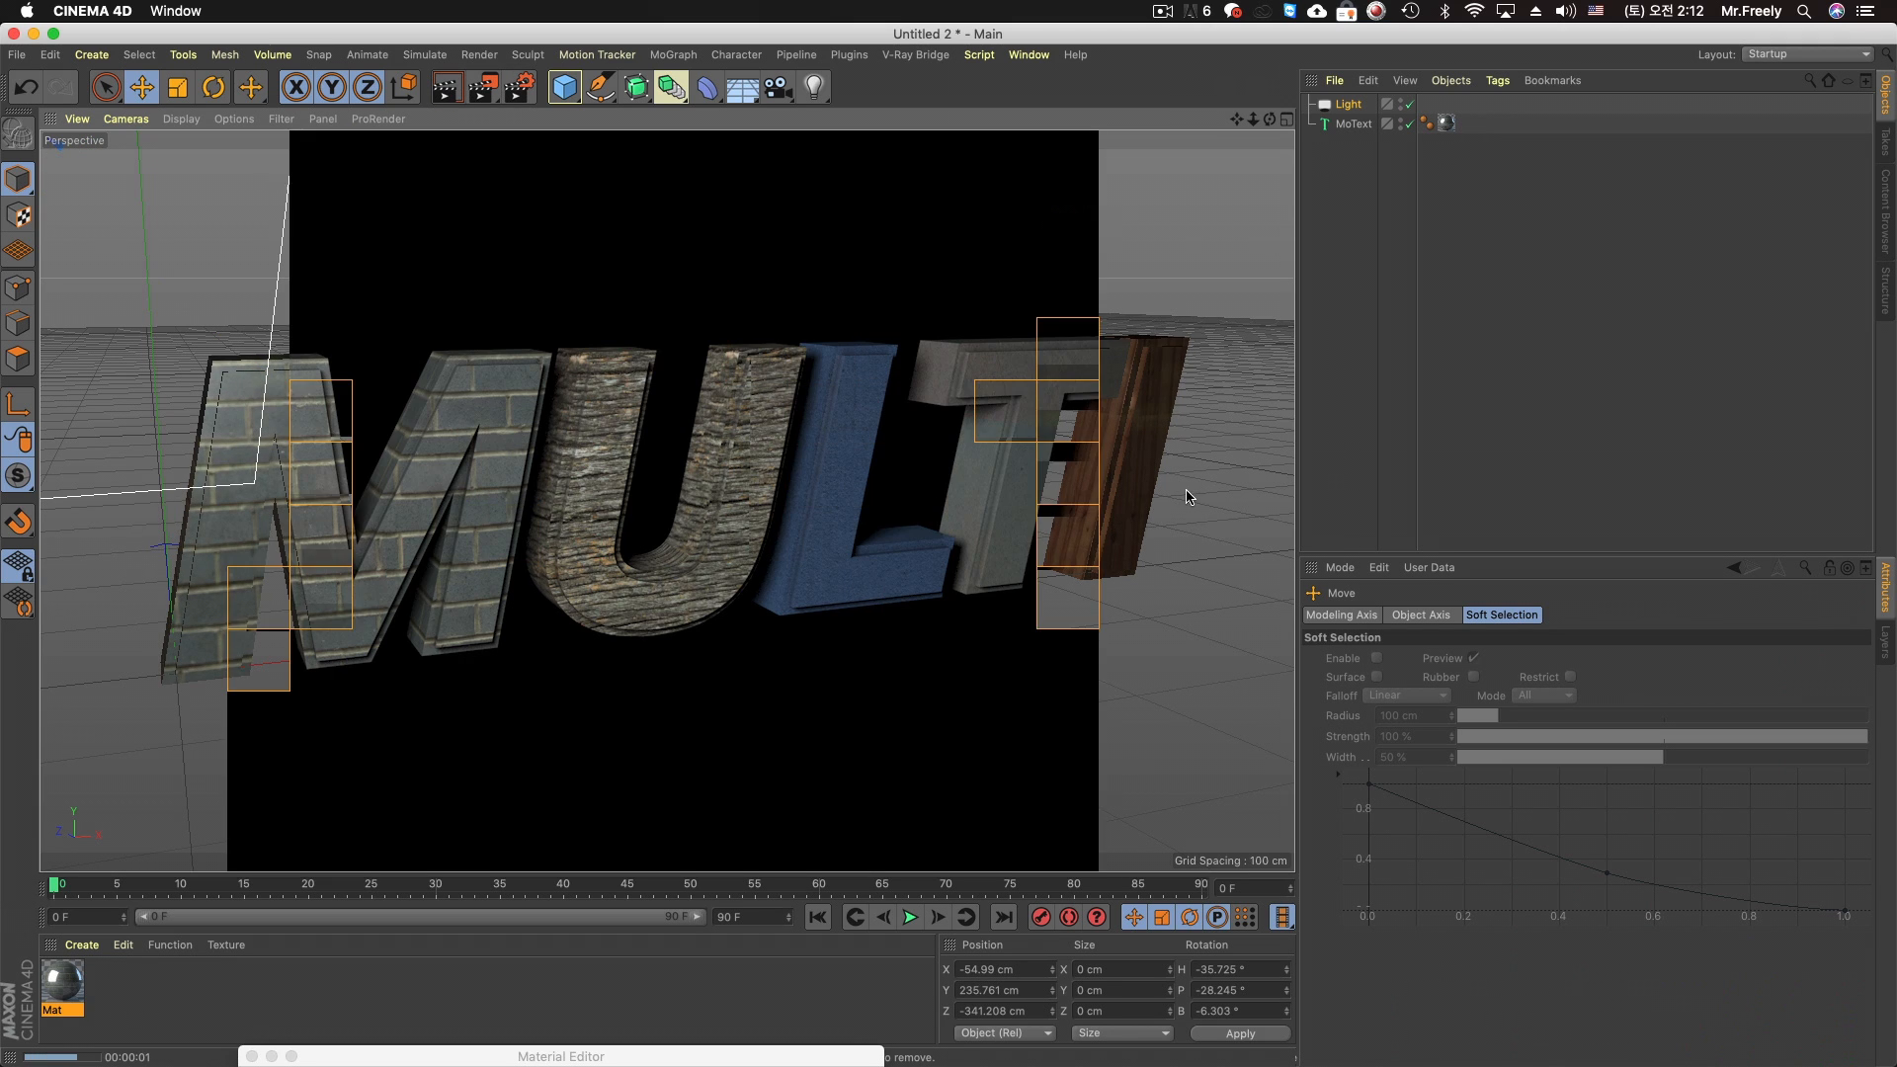
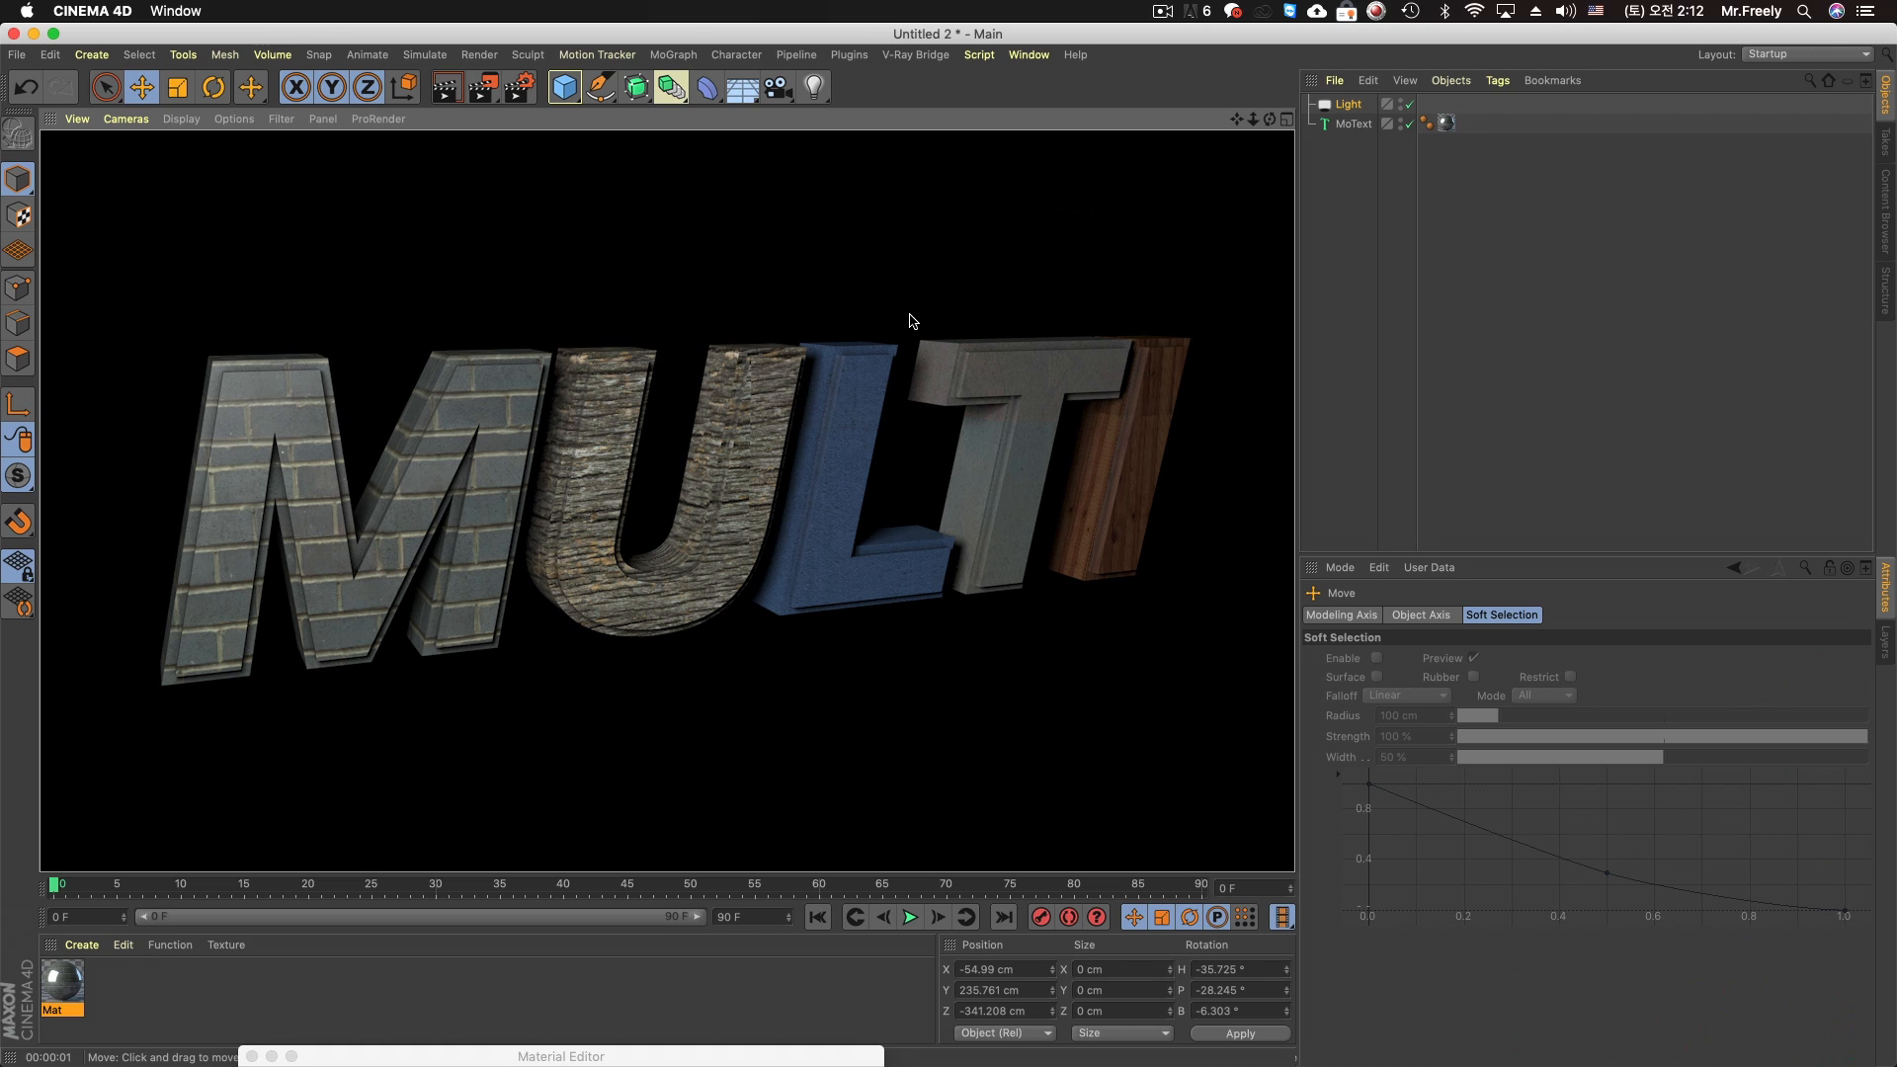
Examine the mode and texture list of the Multi Shader in the material's color channel, close the editor and select the MoText
{"action": "left_click", "coordinate": [939, 304]}
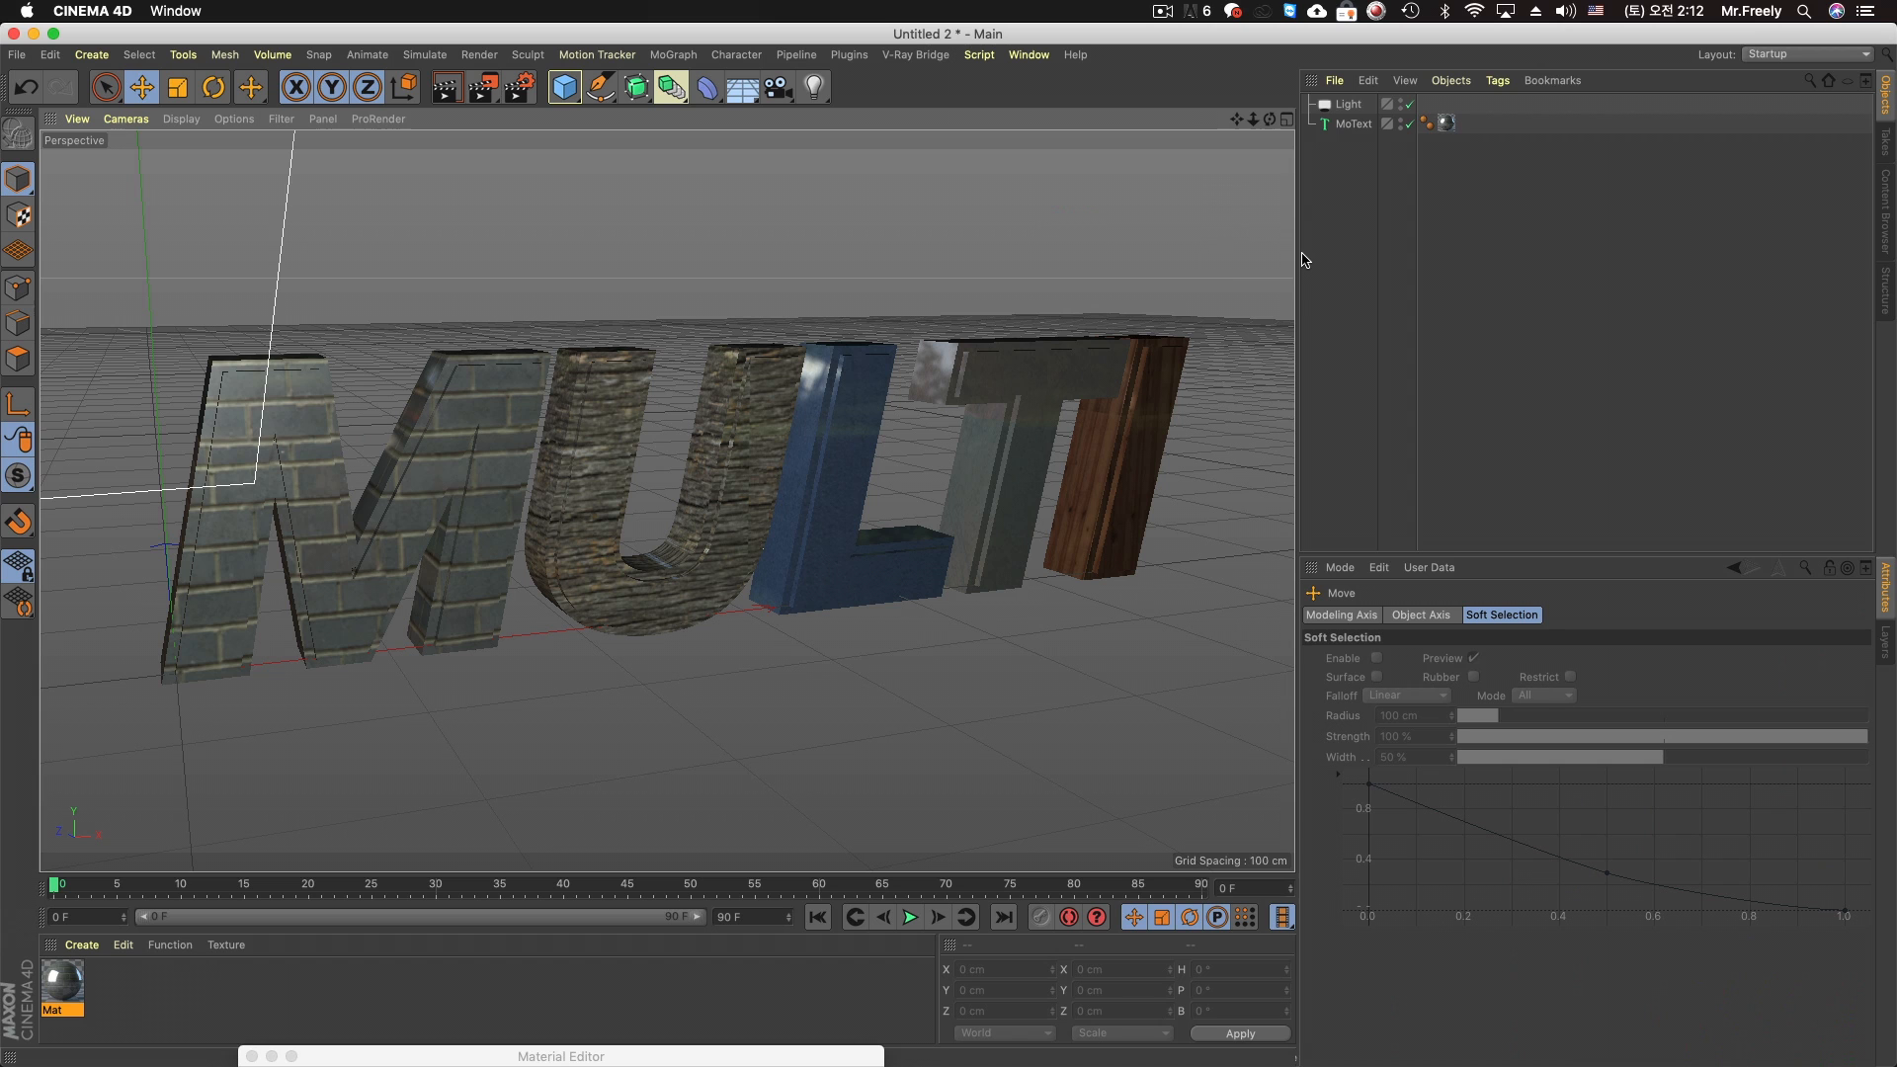
{"action": "double_click", "coordinate": [63, 980]}
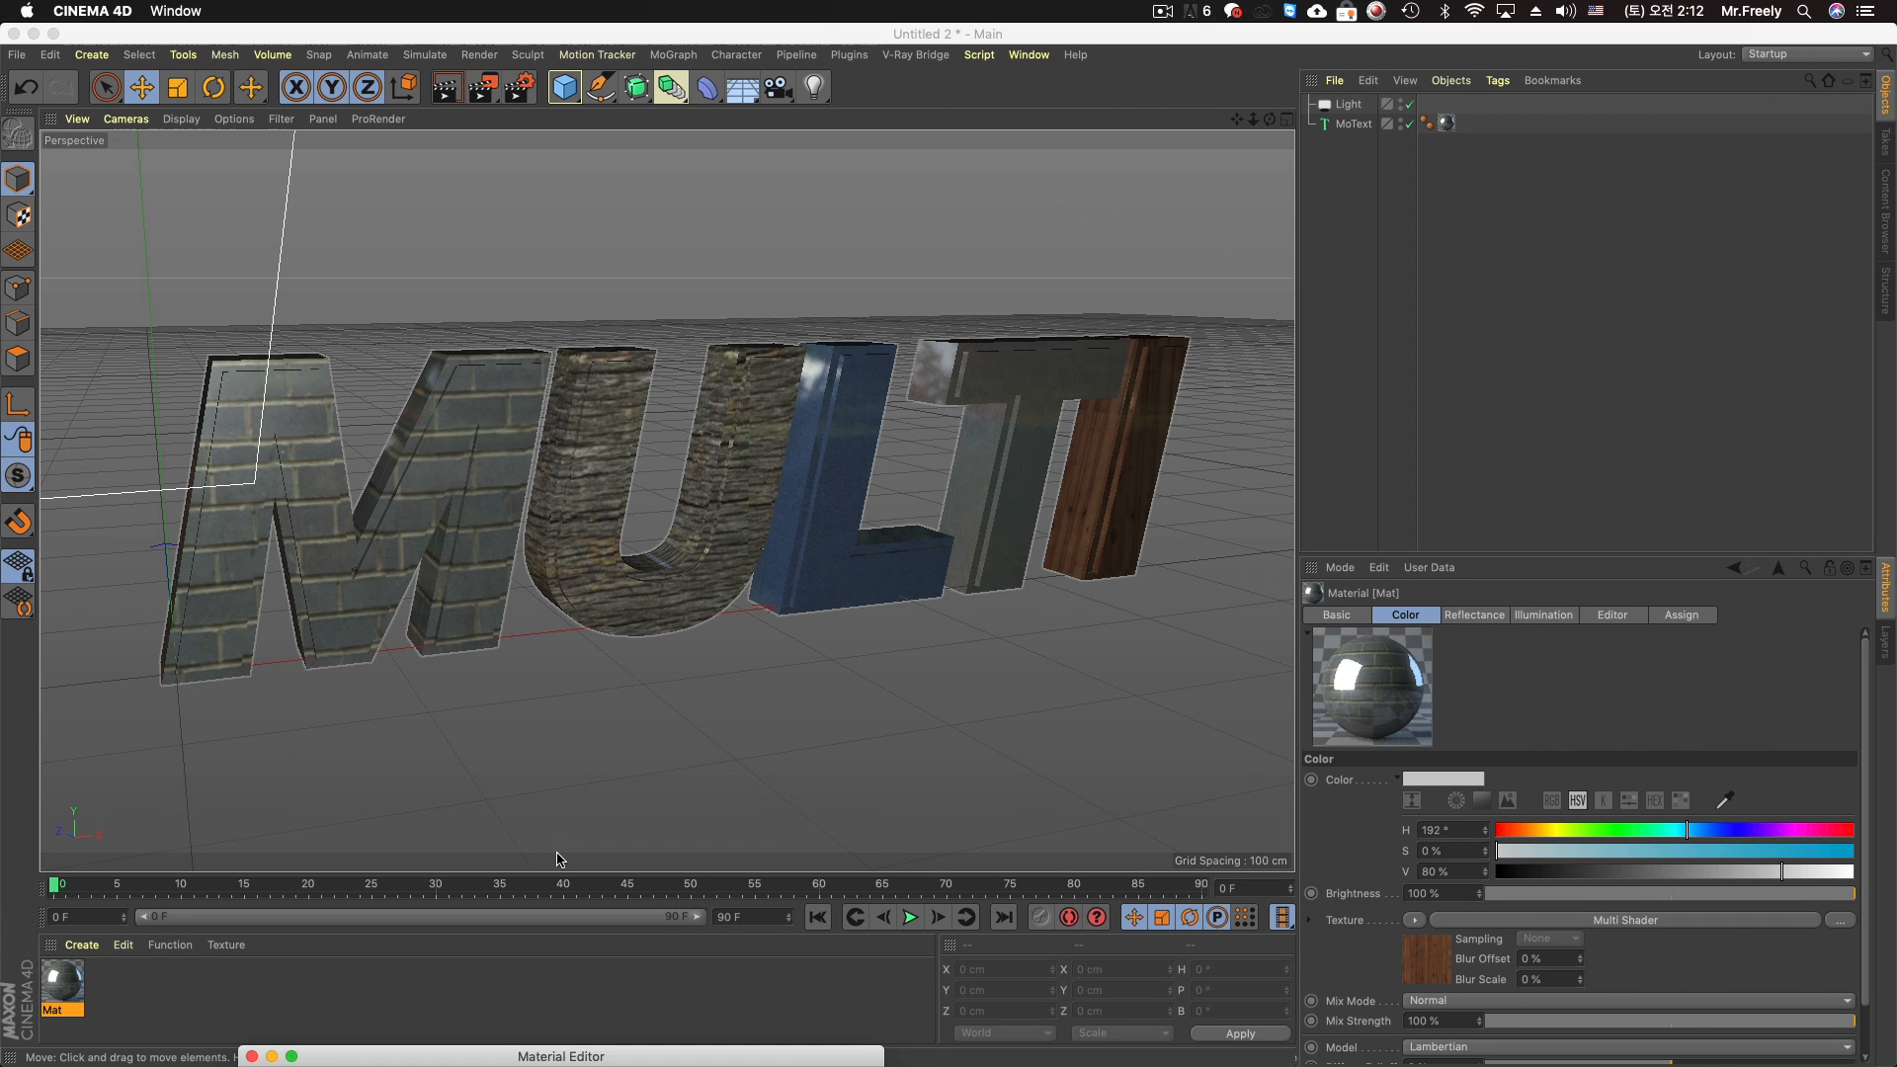
{"action": "left_click_drag", "start_coordinate": [553, 1056], "coordinate": [1112, 255]}
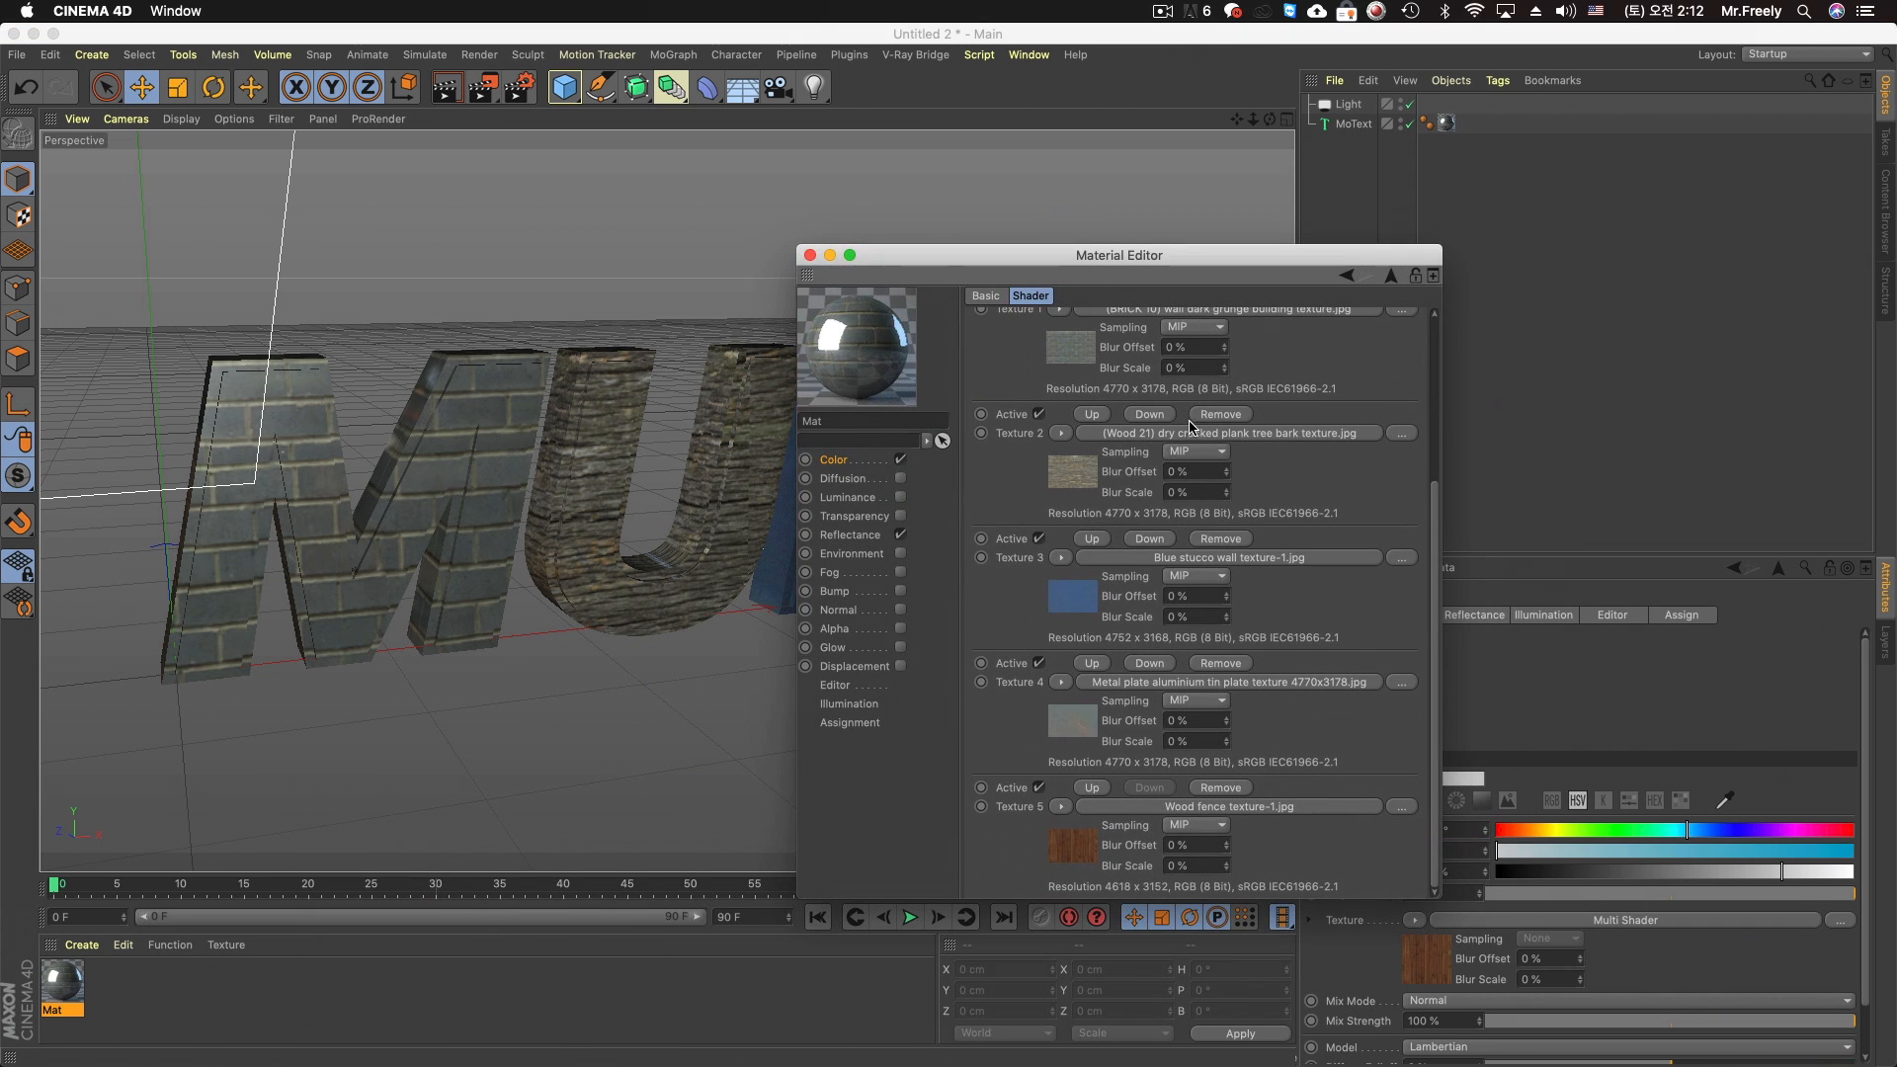
{"action": "scroll", "coordinate": [1247, 432], "scroll_direction": "up", "scroll_amount": 5}
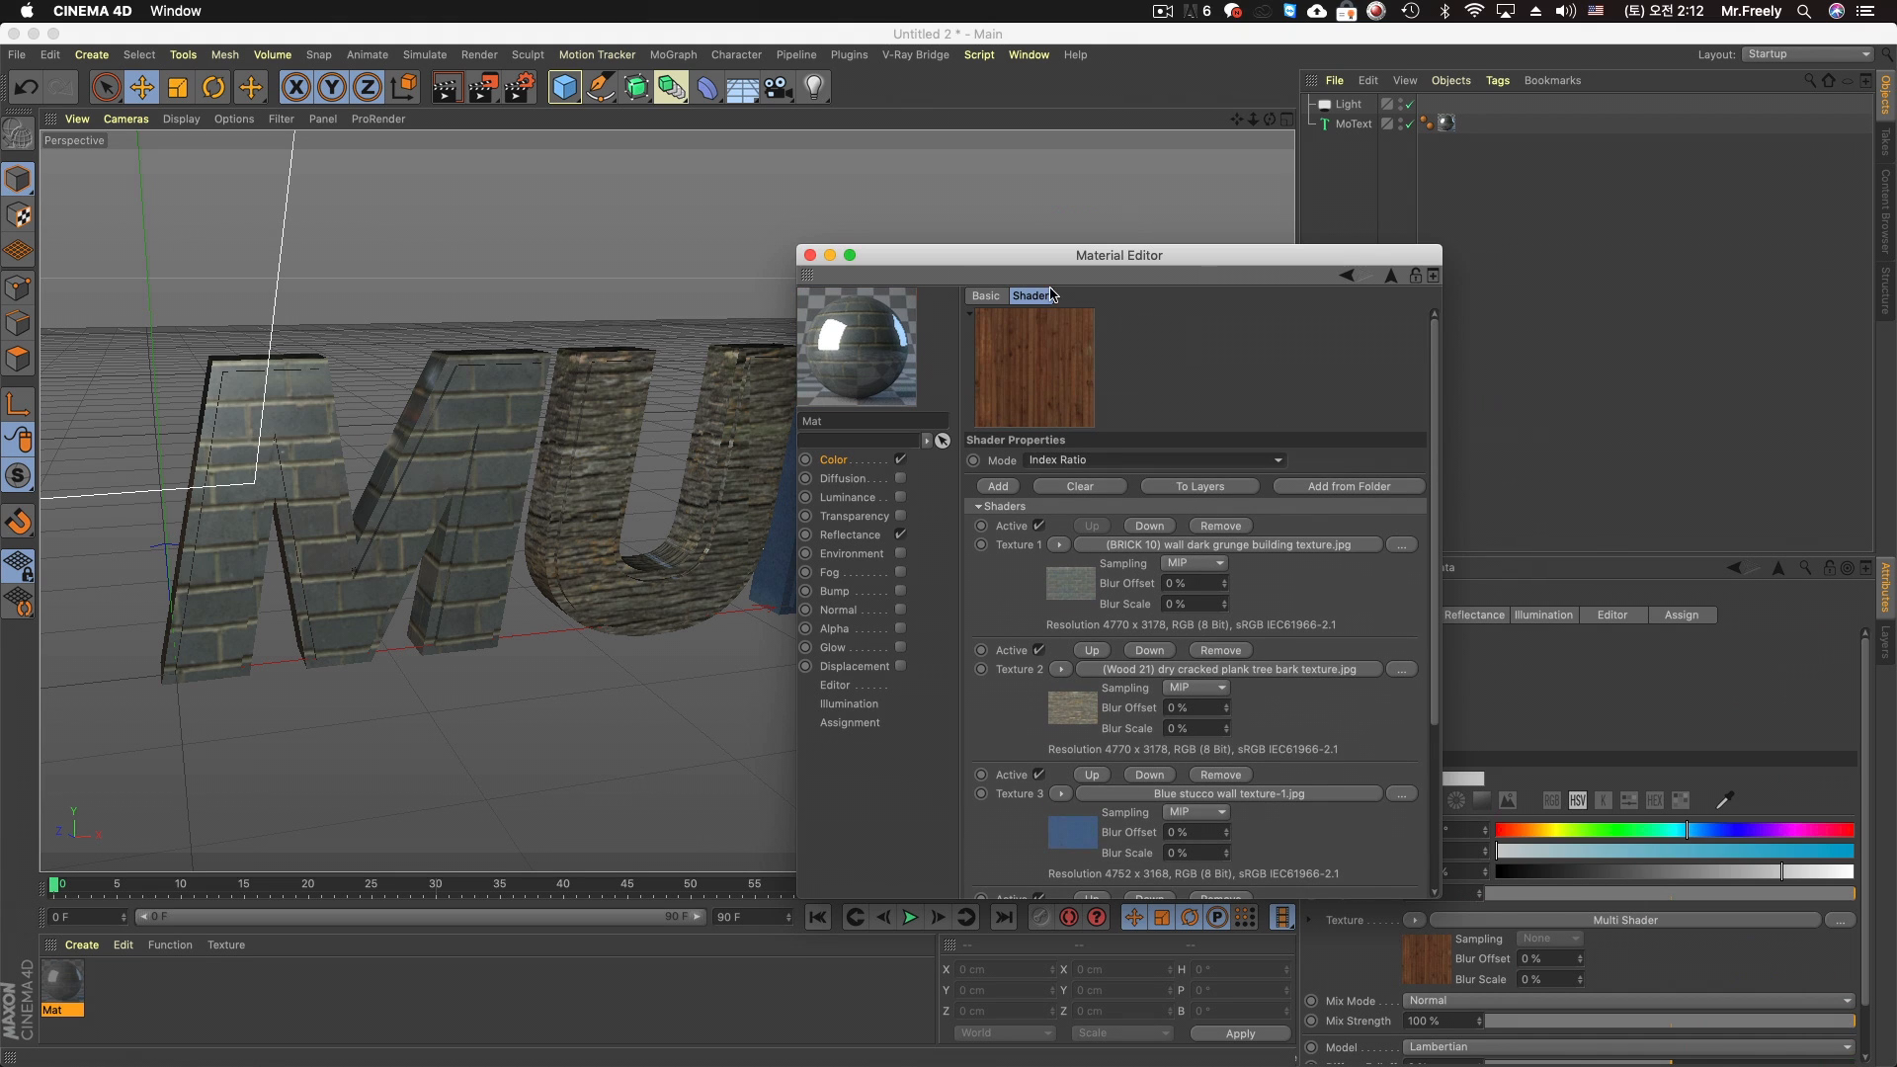
{"action": "left_click", "coordinate": [809, 255]}
{"action": "left_click", "coordinate": [1352, 123]}
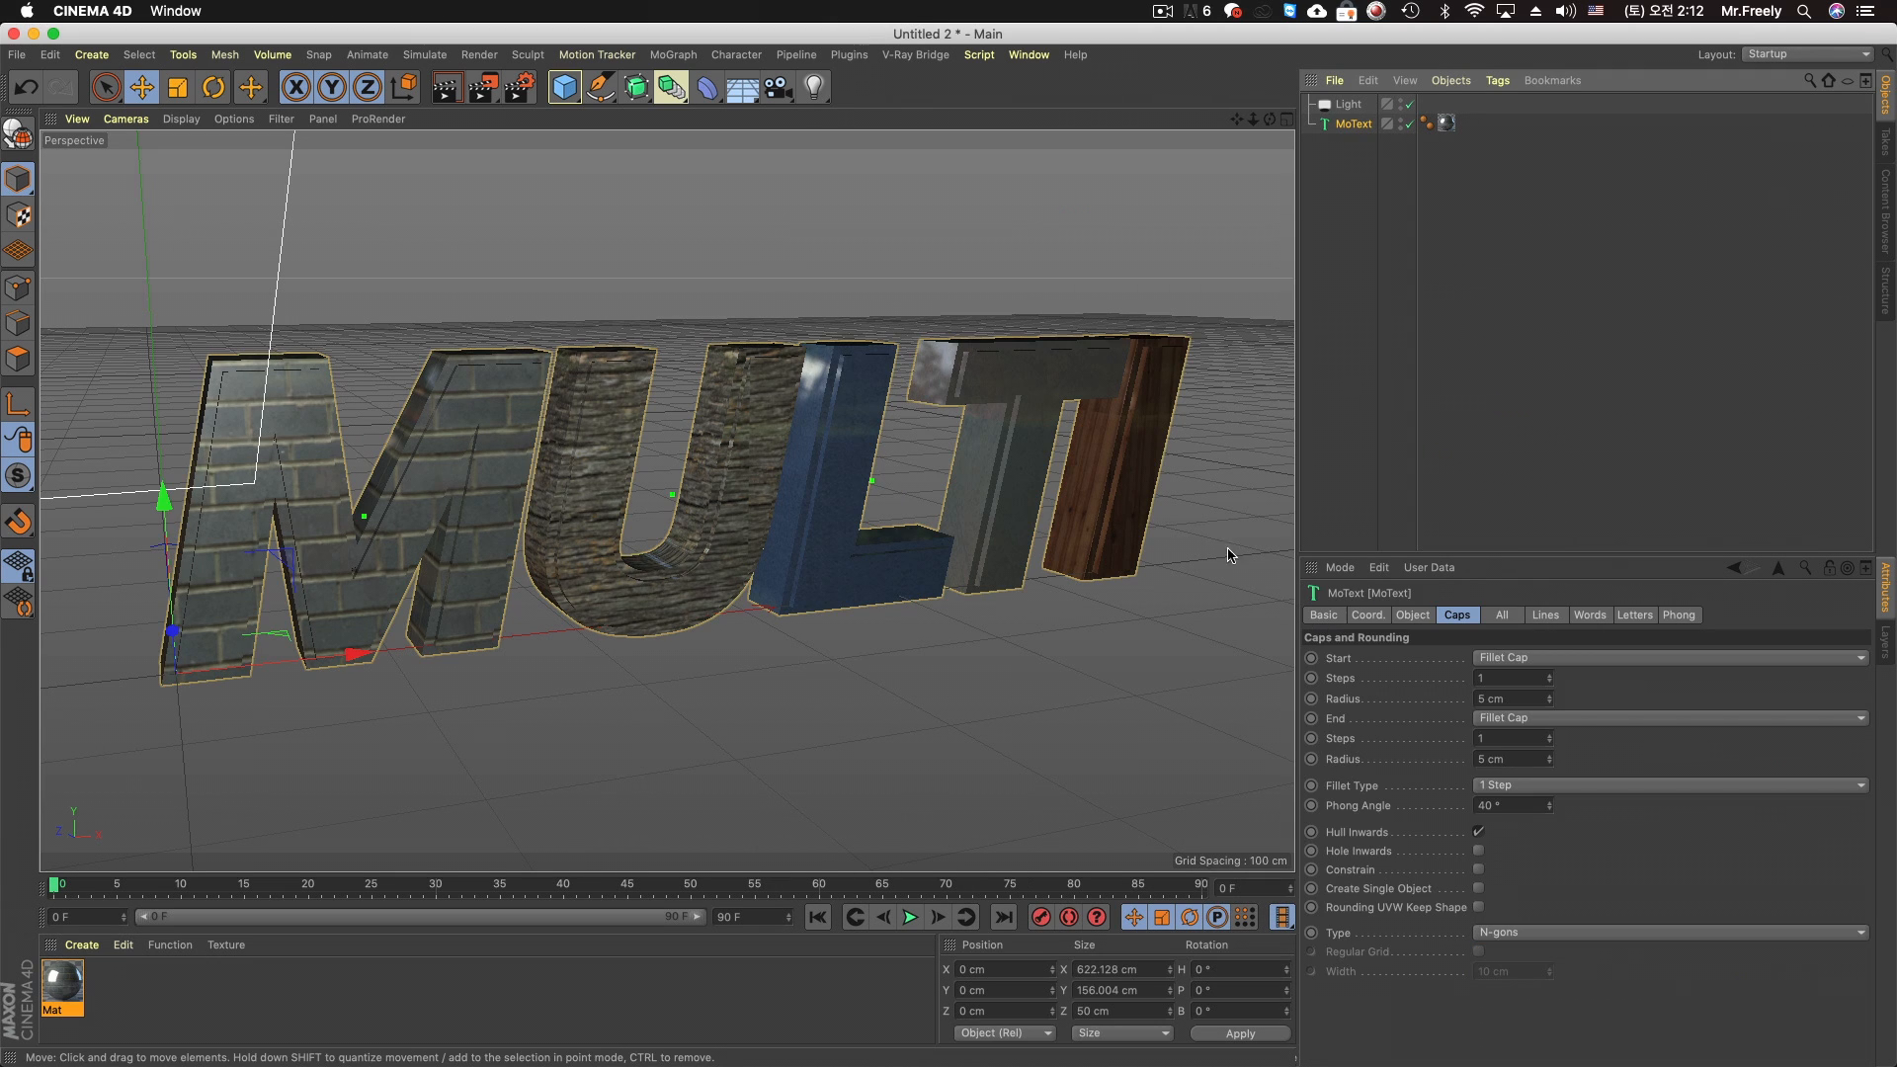